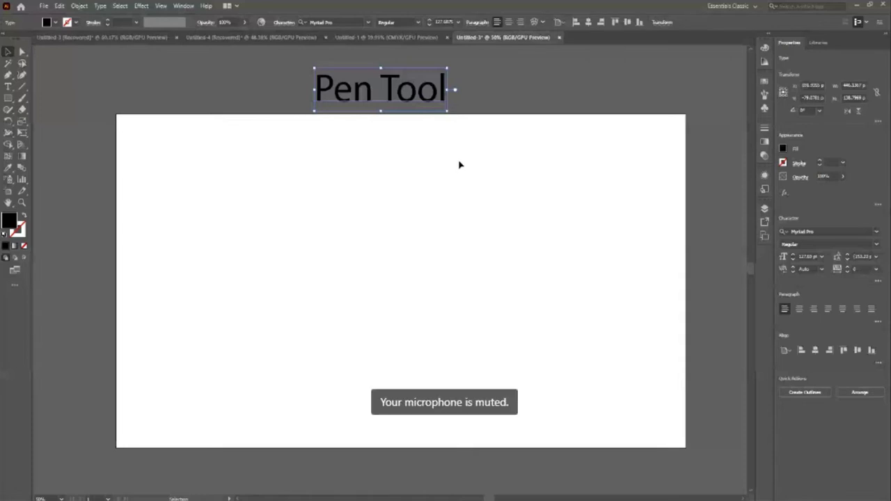
- Deselect the 'Pen Tool' title text and switch to the Pen Tool
{"action": "left_click", "coordinate": [313, 272]}
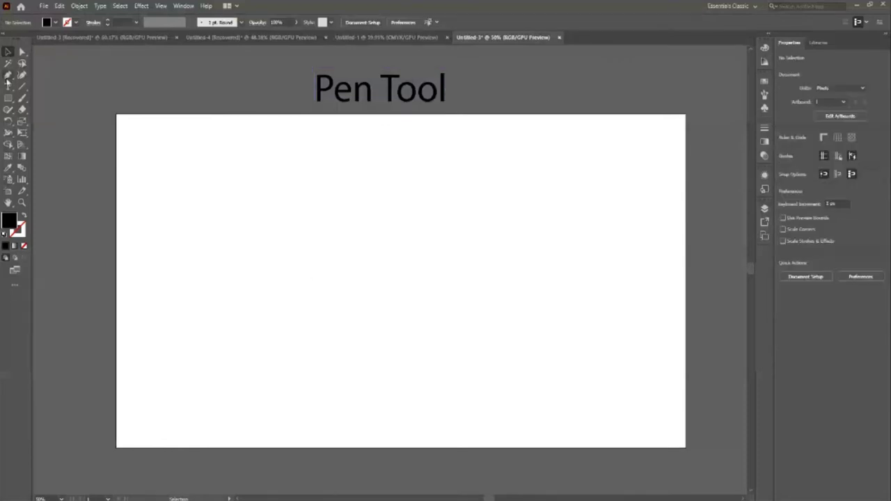
{"action": "left_click", "coordinate": [9, 75]}
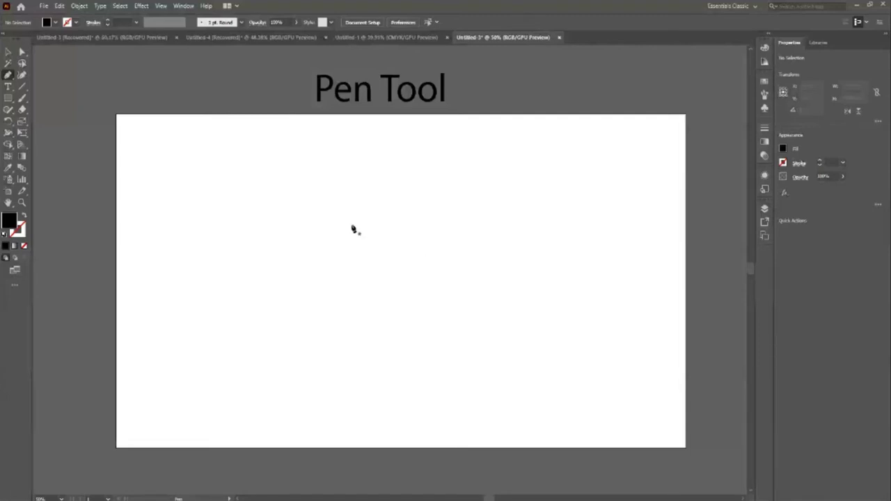
- Draw a closed four-corner black rectangle with the Pen Tool
{"action": "left_click", "coordinate": [352, 225]}
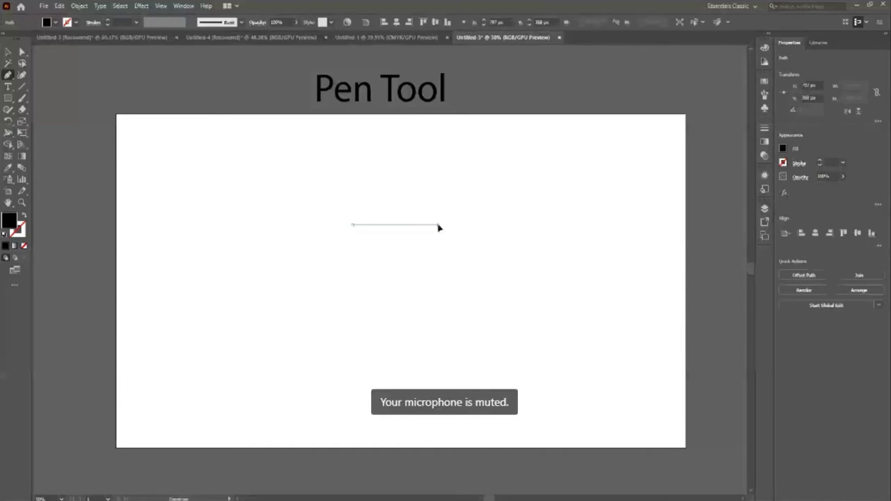
{"action": "left_click", "coordinate": [438, 224]}
{"action": "left_click", "coordinate": [437, 290]}
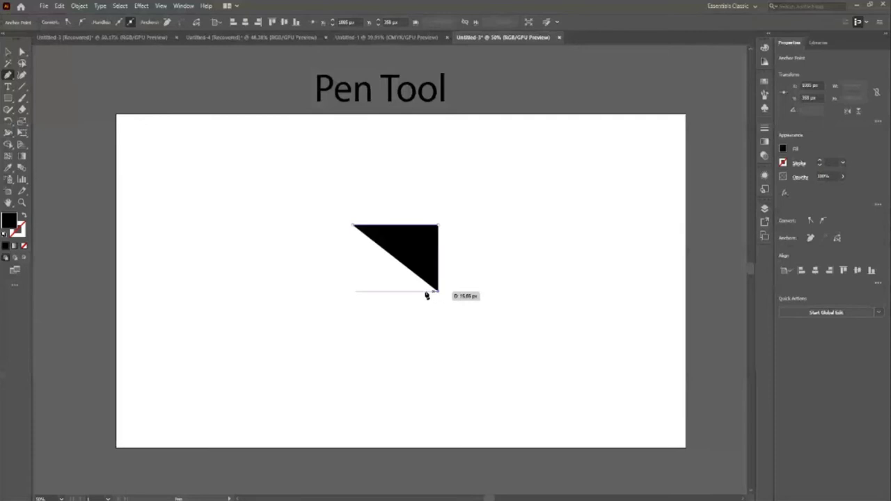
{"action": "left_click", "coordinate": [353, 291]}
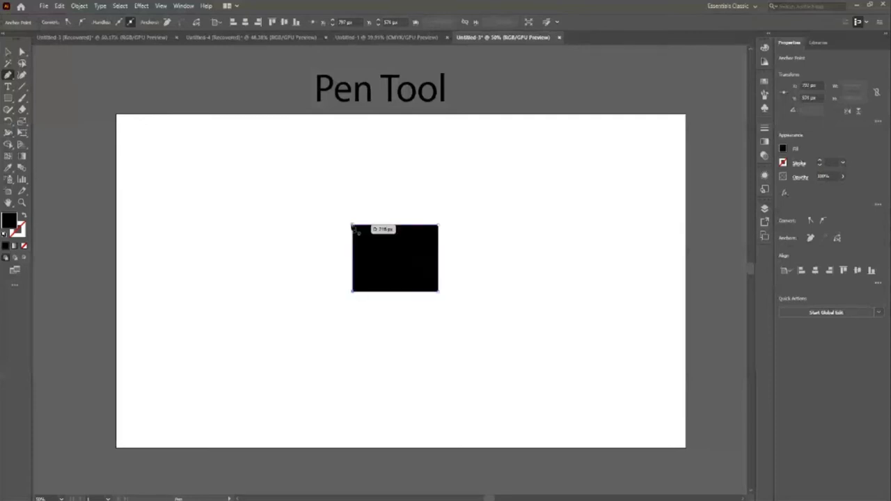
{"action": "left_click", "coordinate": [352, 225]}
- Move the black rectangle up and left on the artboard
{"action": "left_click", "coordinate": [8, 51]}
{"action": "left_click_drag", "start_coordinate": [392, 252], "coordinate": [242, 215]}
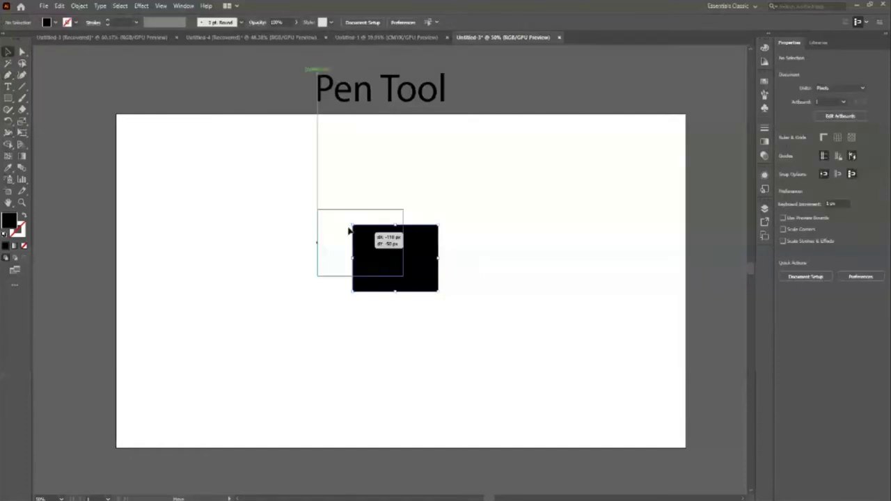
{"action": "left_click", "coordinate": [8, 74]}
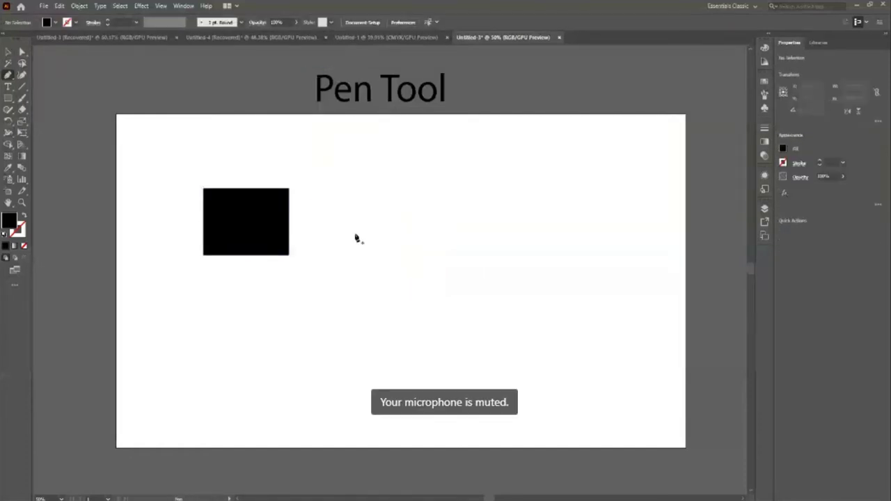
- Draw a second, wider closed rectangle from four corner points
{"action": "left_click", "coordinate": [355, 202]}
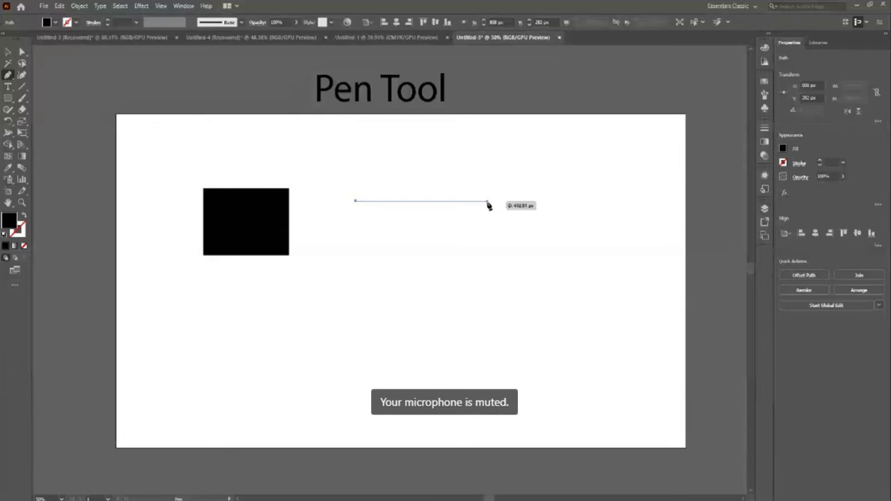
{"action": "left_click", "coordinate": [485, 201]}
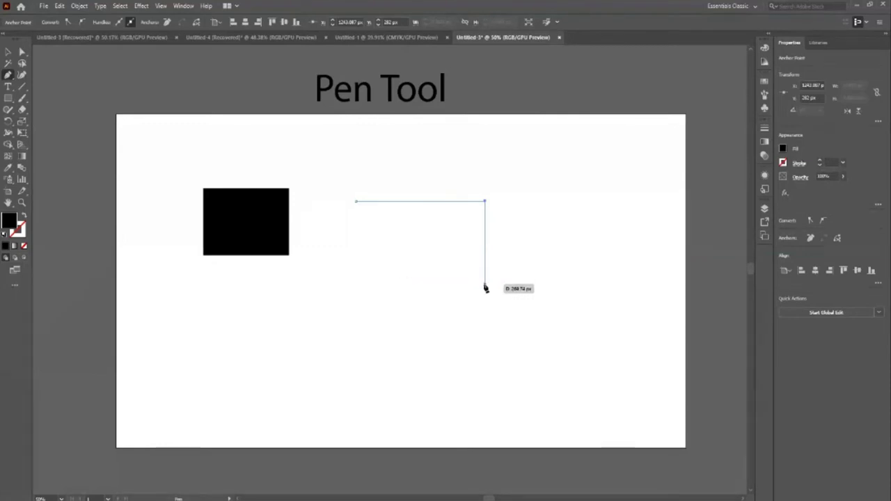
{"action": "left_click", "coordinate": [485, 280]}
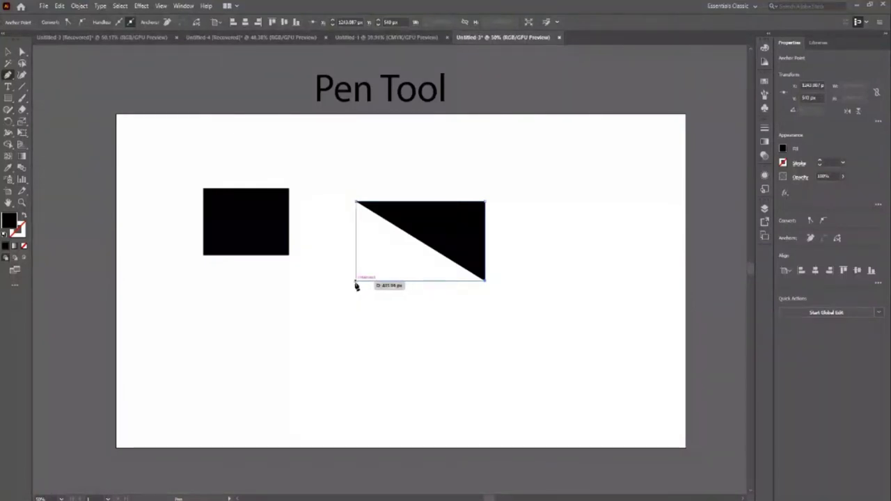
{"action": "left_click", "coordinate": [356, 281]}
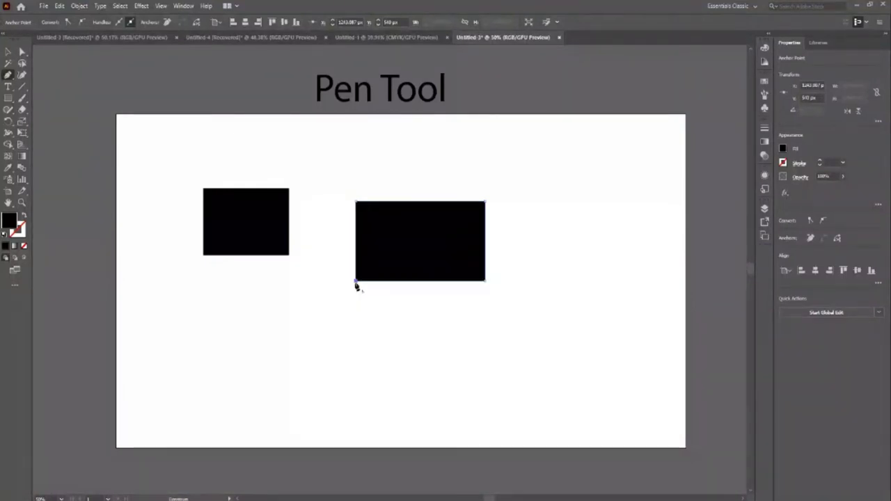
{"action": "left_click", "coordinate": [355, 203]}
- Move the wider rectangle so it overlaps the first rectangle's right side
{"action": "key", "text": "v"}
{"action": "left_click", "coordinate": [386, 320]}
{"action": "mouse_move", "coordinate": [438, 219]}
{"action": "left_mouse_down"}
{"action": "mouse_move", "coordinate": [372, 185]}
{"action": "mouse_move", "coordinate": [345, 207]}
{"action": "left_mouse_up"}
{"action": "mouse_move", "coordinate": [309, 246]}
{"action": "left_mouse_down"}
{"action": "mouse_move", "coordinate": [348, 243]}
{"action": "mouse_move", "coordinate": [364, 254]}
{"action": "left_mouse_up"}
- Fill the wider rectangle red from the Fill swatches
{"action": "left_click", "coordinate": [56, 22]}
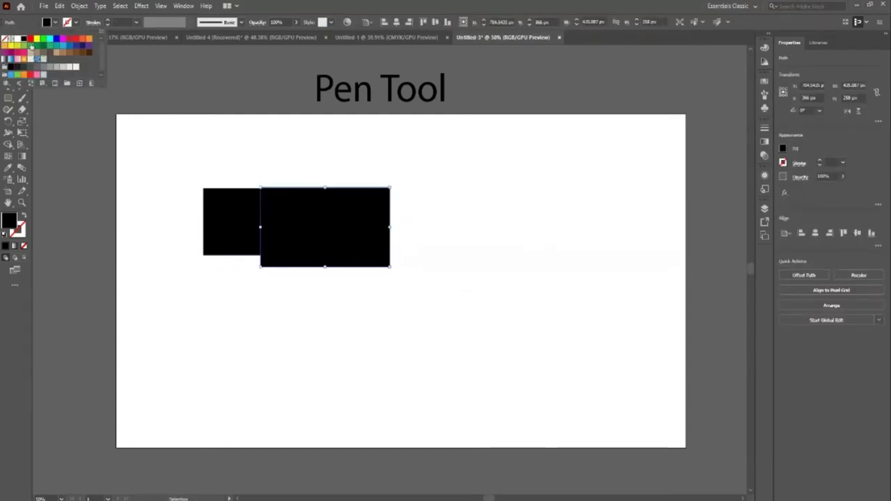
{"action": "left_click", "coordinate": [30, 39]}
{"action": "left_click", "coordinate": [137, 213]}
- Place the red rectangle over the black one and shift both toward the upper-left edge
{"action": "left_click_drag", "start_coordinate": [239, 224], "coordinate": [256, 232]}
{"action": "left_click_drag", "start_coordinate": [428, 308], "coordinate": [209, 185]}
{"action": "left_click_drag", "start_coordinate": [334, 242], "coordinate": [224, 223]}
{"action": "left_click", "coordinate": [407, 278]}
{"action": "left_click_drag", "start_coordinate": [127, 168], "coordinate": [298, 292]}
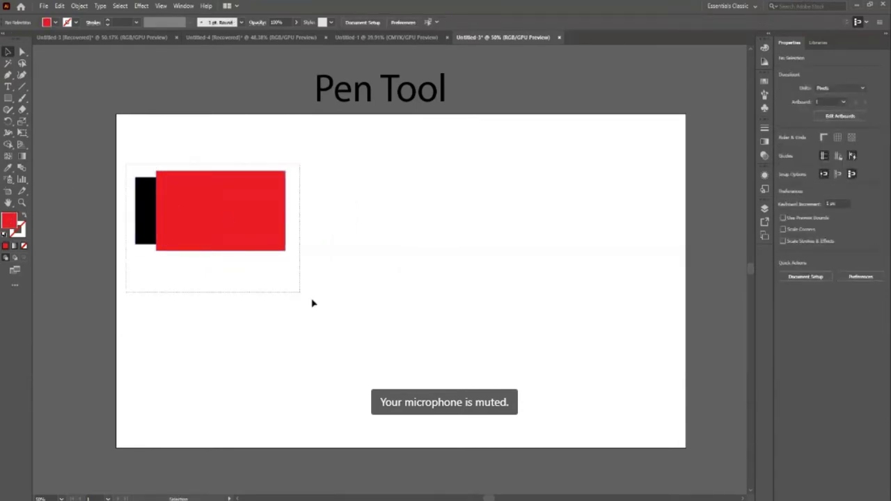
{"action": "left_click_drag", "start_coordinate": [261, 241], "coordinate": [205, 212]}
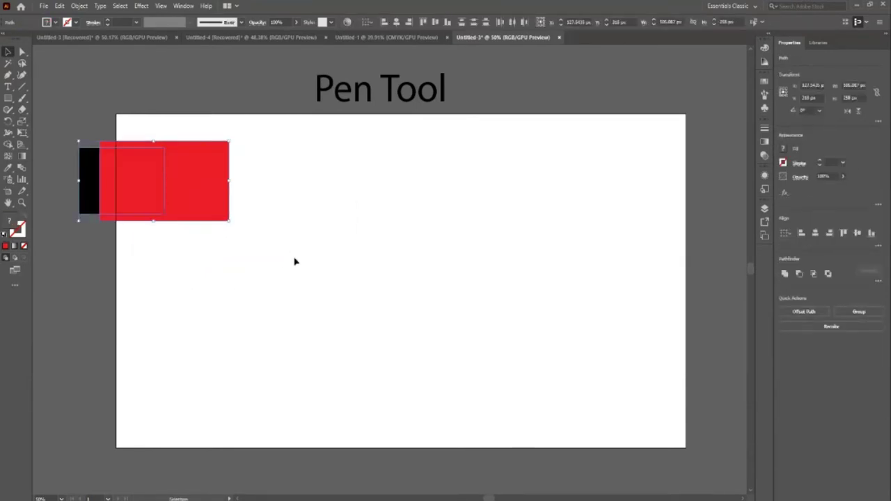
{"action": "left_click", "coordinate": [284, 254]}
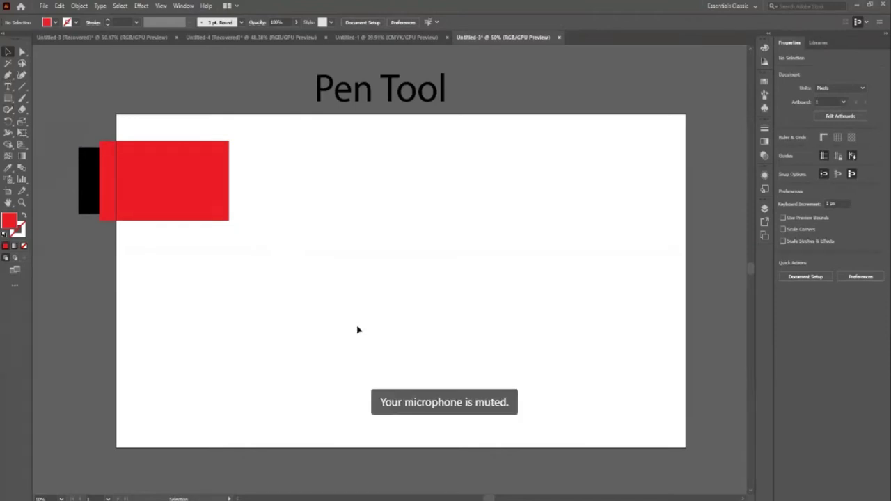
{"action": "key", "text": "p"}
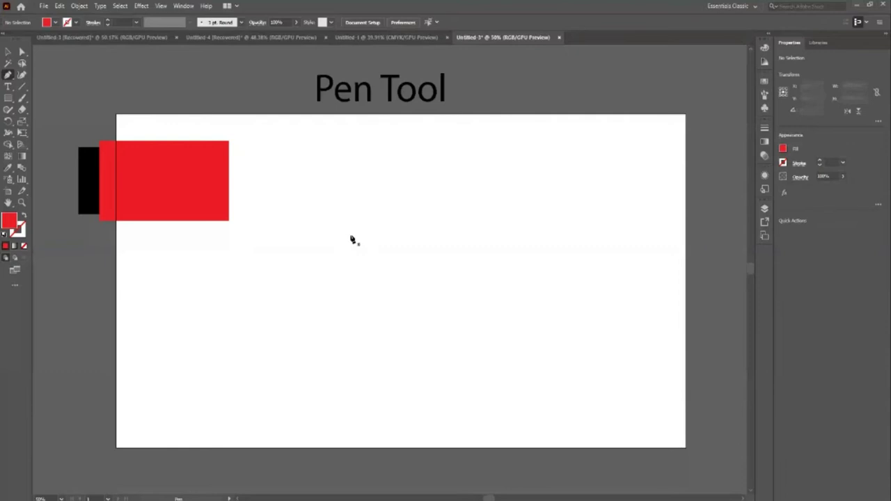
- Draw a three-point wavy steam curve and swap its fill to a red stroke
{"action": "left_click", "coordinate": [395, 188]}
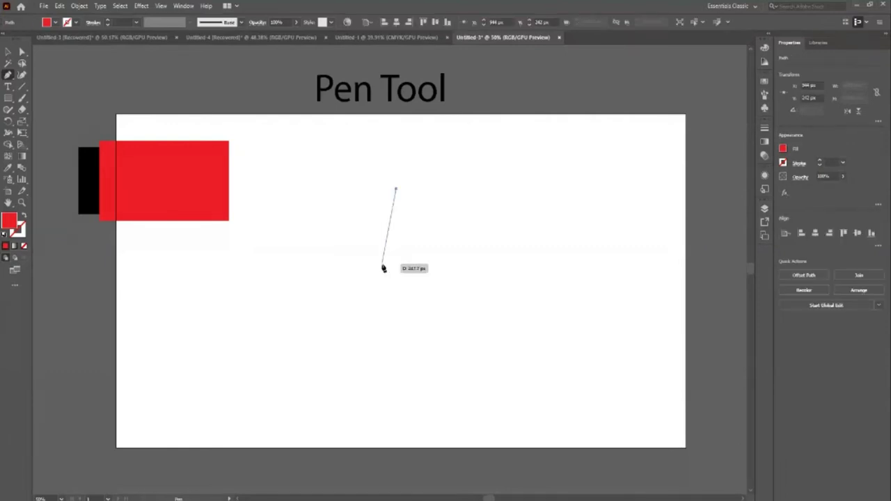
{"action": "left_click_drag", "start_coordinate": [384, 265], "coordinate": [403, 307]}
{"action": "mouse_move", "coordinate": [383, 348]}
{"action": "left_mouse_down"}
{"action": "mouse_move", "coordinate": [360, 363]}
{"action": "mouse_move", "coordinate": [368, 376]}
{"action": "mouse_move", "coordinate": [417, 367]}
{"action": "left_mouse_up"}
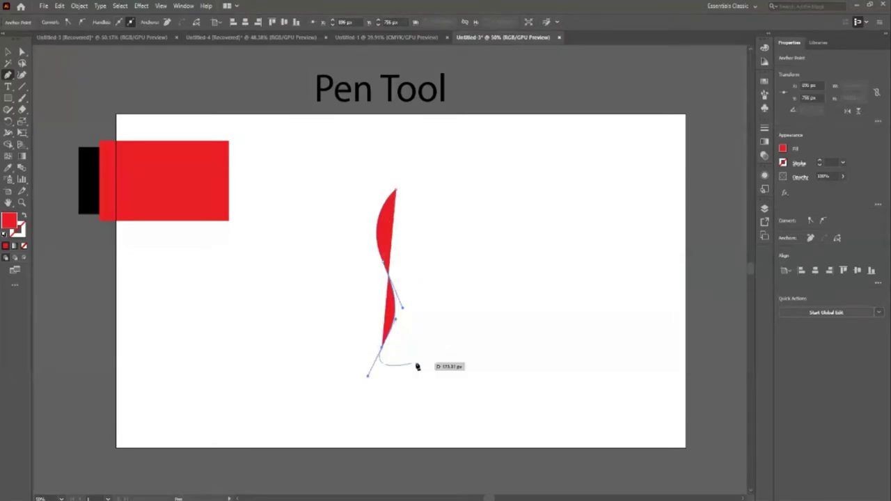
{"action": "key", "text": "shift+x"}
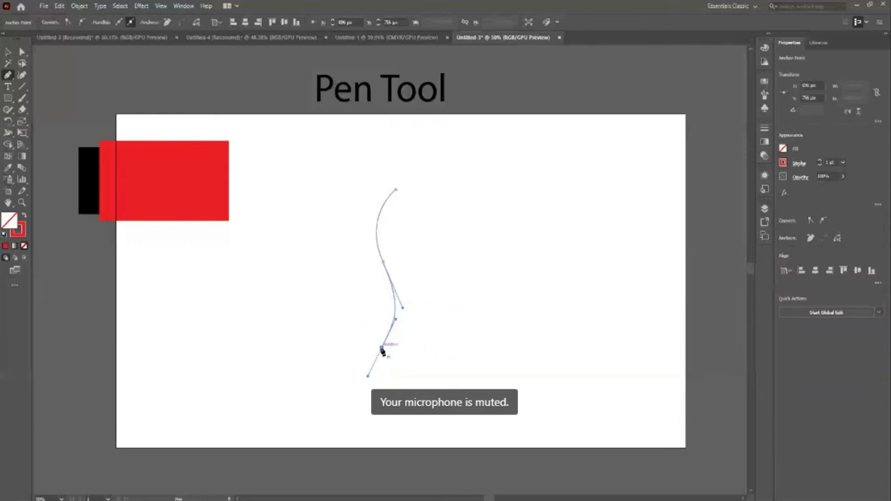
{"action": "left_click_drag", "start_coordinate": [382, 351], "coordinate": [425, 367]}
{"action": "key", "text": "v"}
{"action": "key", "text": "ctrl+z"}
- Thicken the steam line's stroke weight and move it left of centre
{"action": "left_click", "coordinate": [398, 273]}
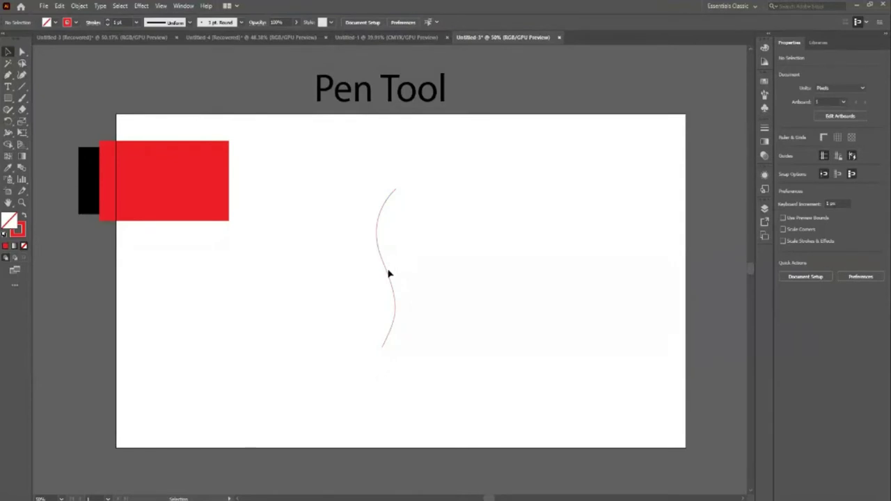
{"action": "left_click", "coordinate": [388, 273]}
{"action": "left_click", "coordinate": [108, 22]}
{"action": "left_click", "coordinate": [108, 22]}
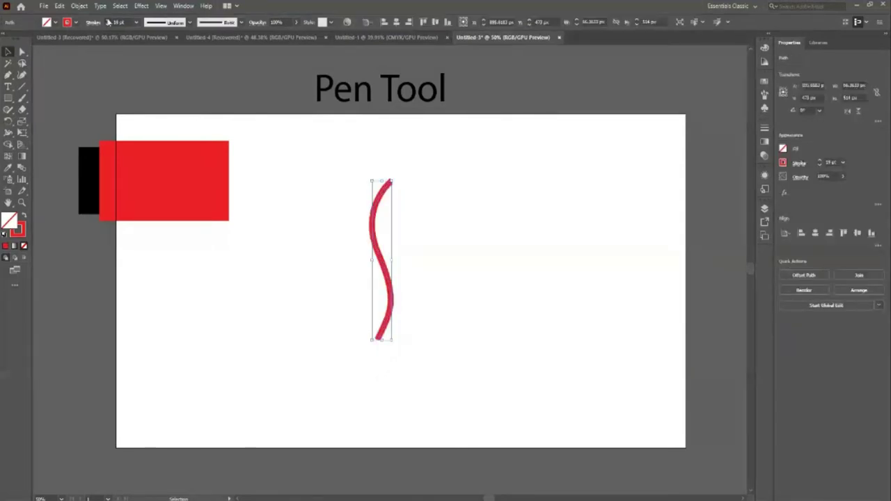
{"action": "left_click", "coordinate": [318, 338]}
{"action": "mouse_move", "coordinate": [393, 309]}
{"action": "left_mouse_down"}
{"action": "mouse_move", "coordinate": [324, 292]}
{"action": "mouse_move", "coordinate": [305, 303]}
{"action": "left_mouse_up"}
{"action": "left_click", "coordinate": [422, 313]}
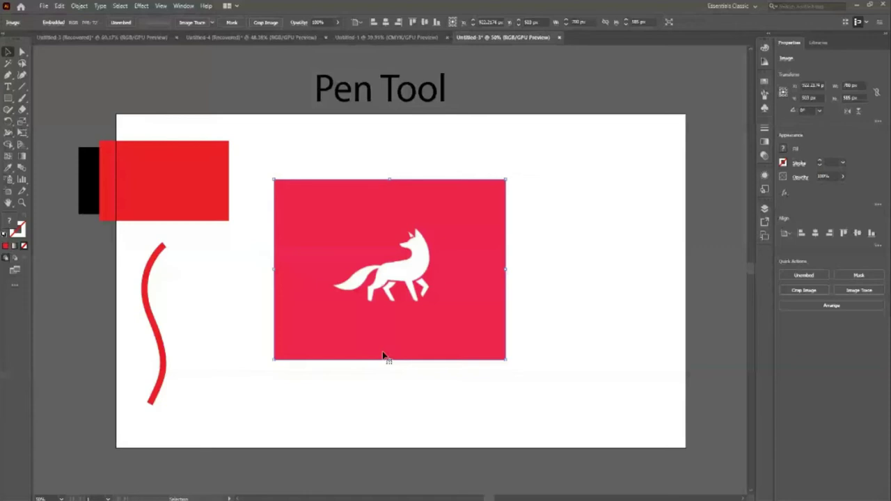
- Zoom in closely on the fox image with Ctrl++ and the Zoom Tool
{"action": "key", "text": "ctrl+plus"}
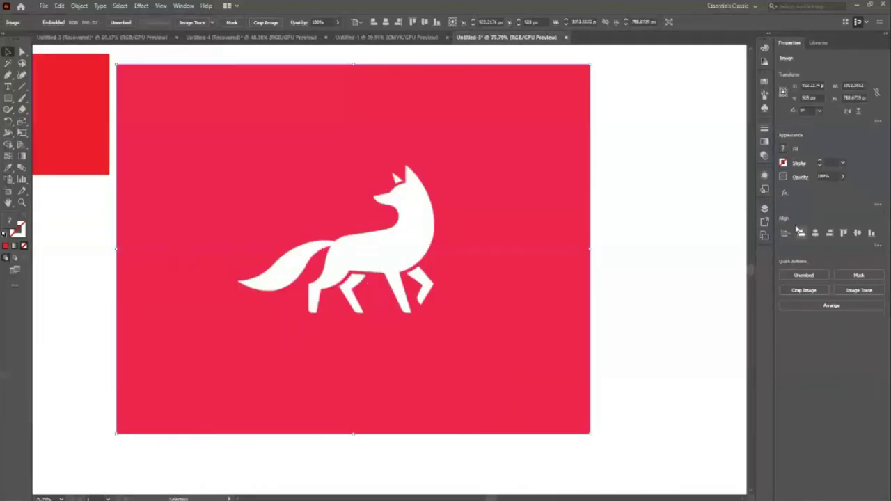
{"action": "left_click", "coordinate": [764, 209]}
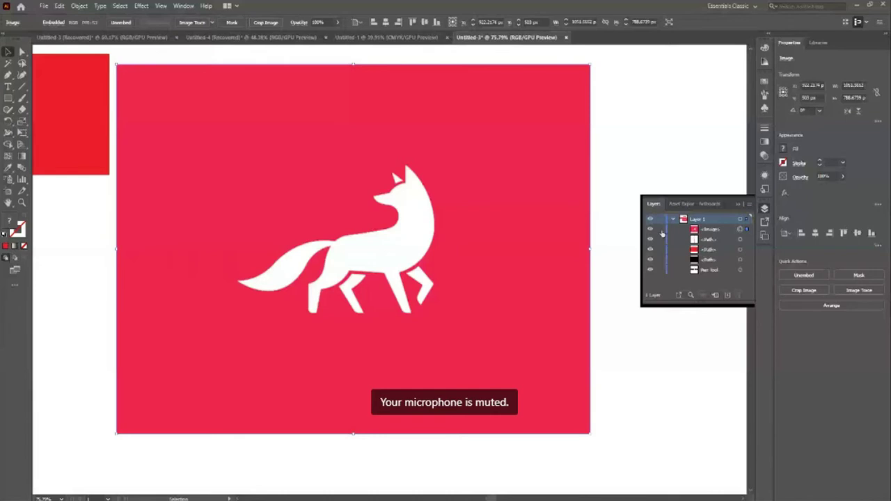
{"action": "key", "text": "z"}
{"action": "left_click", "coordinate": [425, 241]}
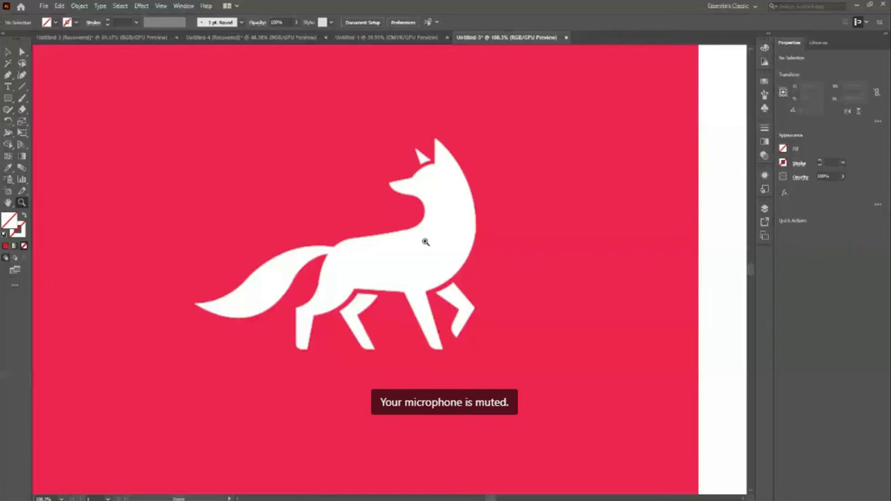
{"action": "key", "text": "p"}
- Trace the fox from its tail tip along the back, neck, chin and nose toward the ear
{"action": "left_click", "coordinate": [196, 304]}
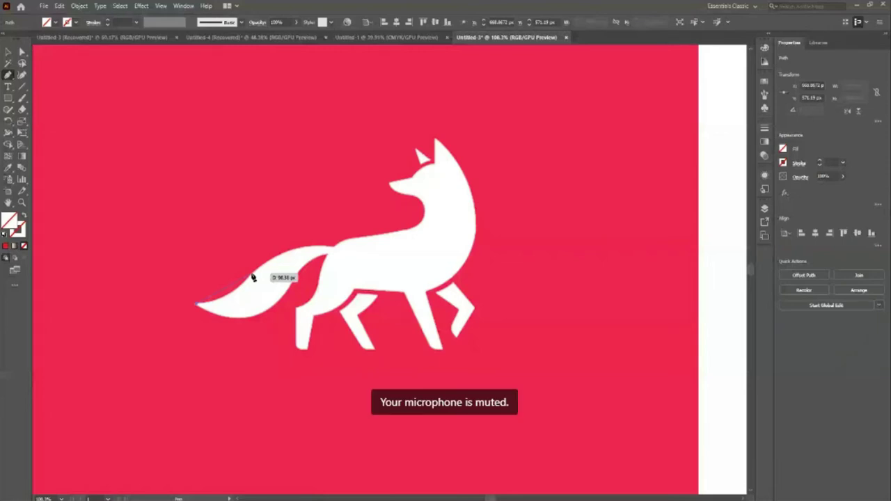
{"action": "left_click", "coordinate": [253, 277]}
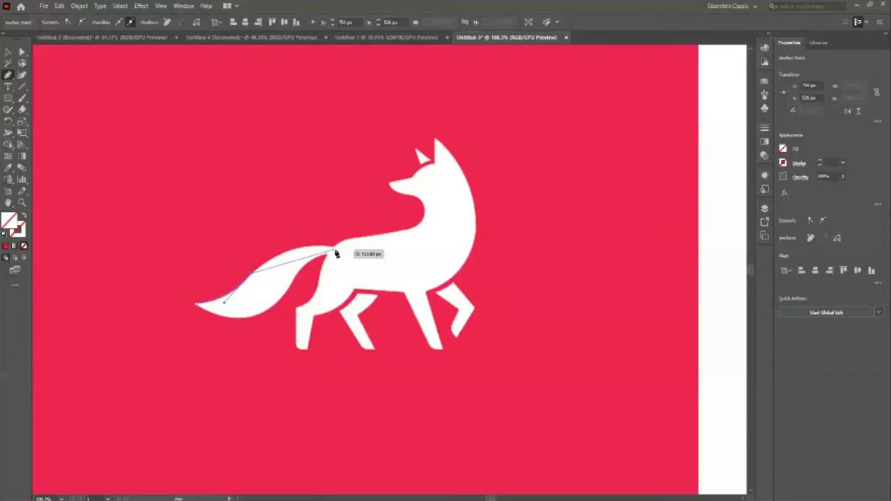
{"action": "left_click", "coordinate": [333, 248]}
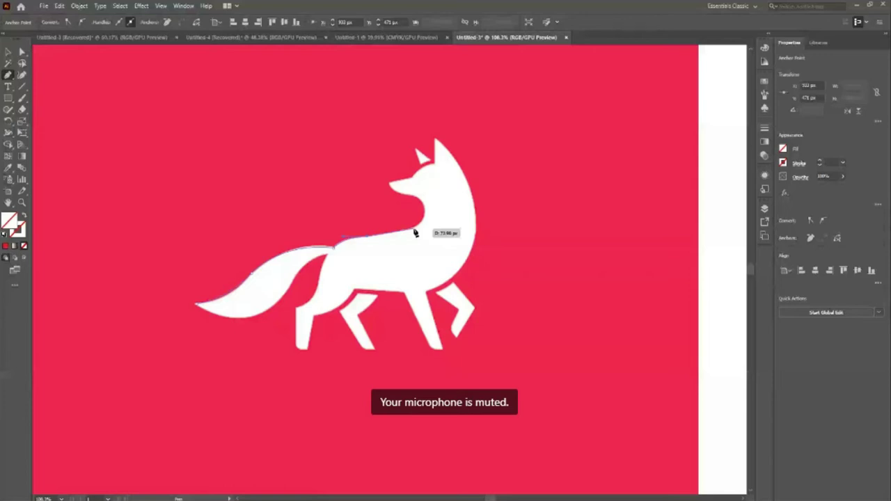
{"action": "left_click_drag", "start_coordinate": [423, 207], "coordinate": [426, 189]}
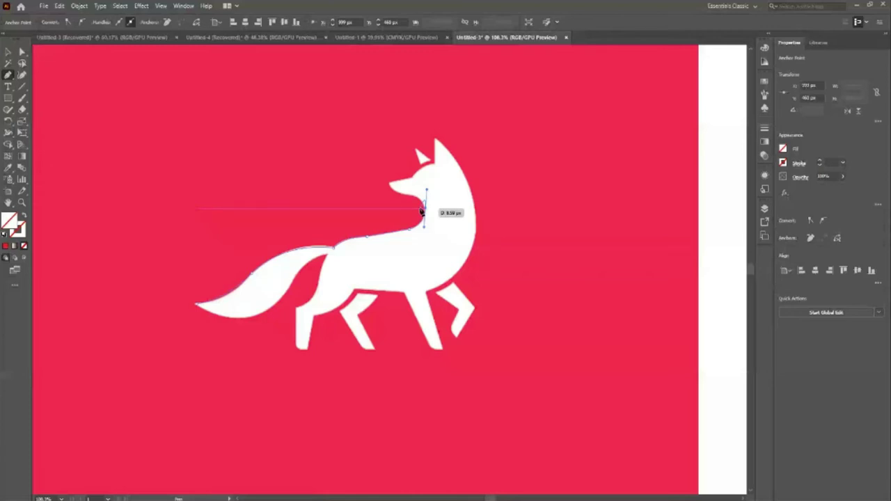
{"action": "left_click_drag", "start_coordinate": [418, 194], "coordinate": [388, 196]}
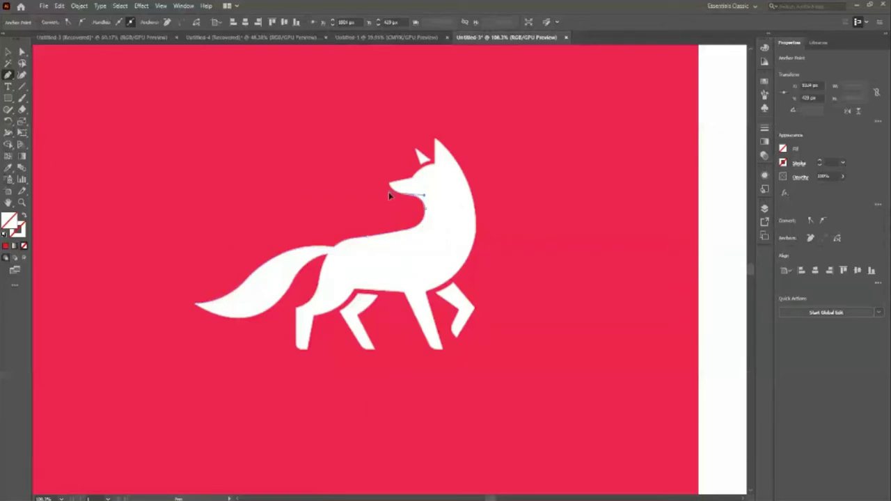
{"action": "left_click", "coordinate": [392, 185]}
{"action": "left_click", "coordinate": [434, 167]}
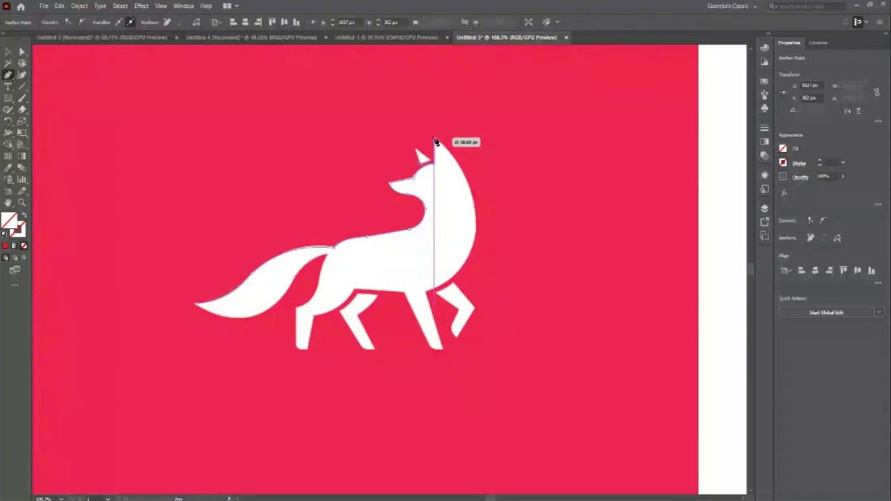
- Continue the curved trace from the ear tip down the chest to the front foot
{"action": "left_click", "coordinate": [435, 141]}
{"action": "scroll", "coordinate": [428, 259], "scroll_direction": "down", "scroll_amount": 1}
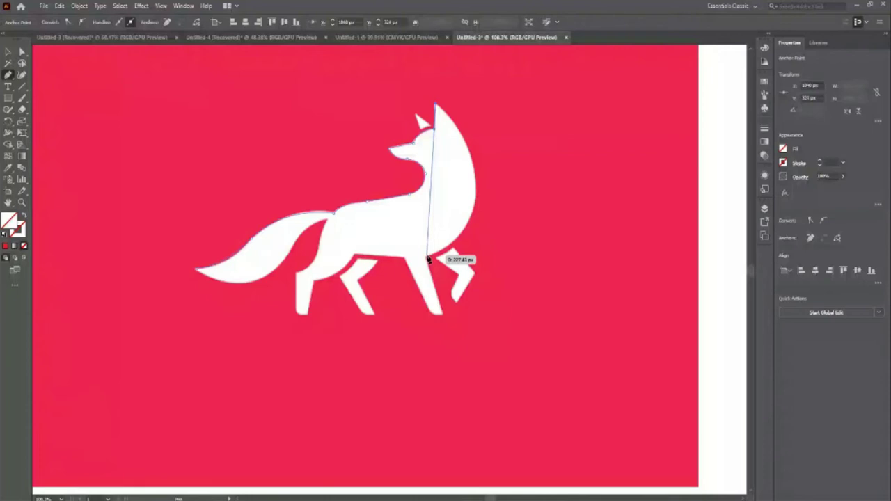
{"action": "left_click_drag", "start_coordinate": [474, 202], "coordinate": [466, 271]}
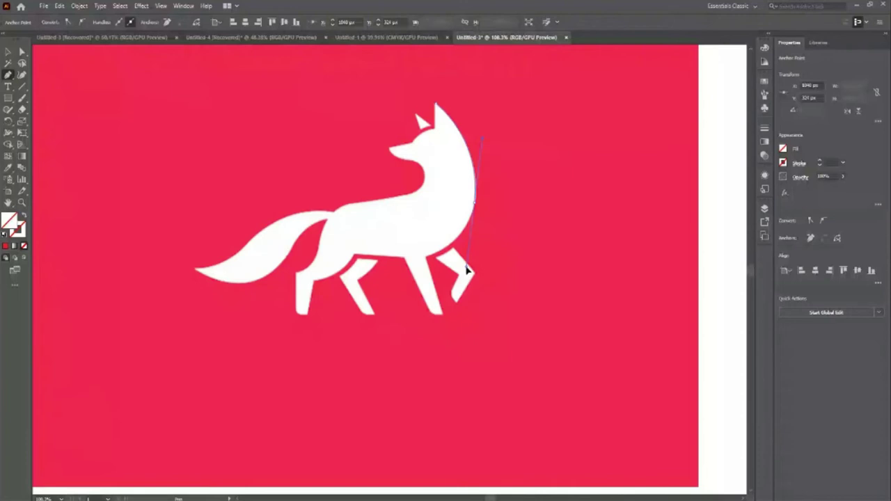
{"action": "left_click_drag", "start_coordinate": [407, 259], "coordinate": [381, 276]}
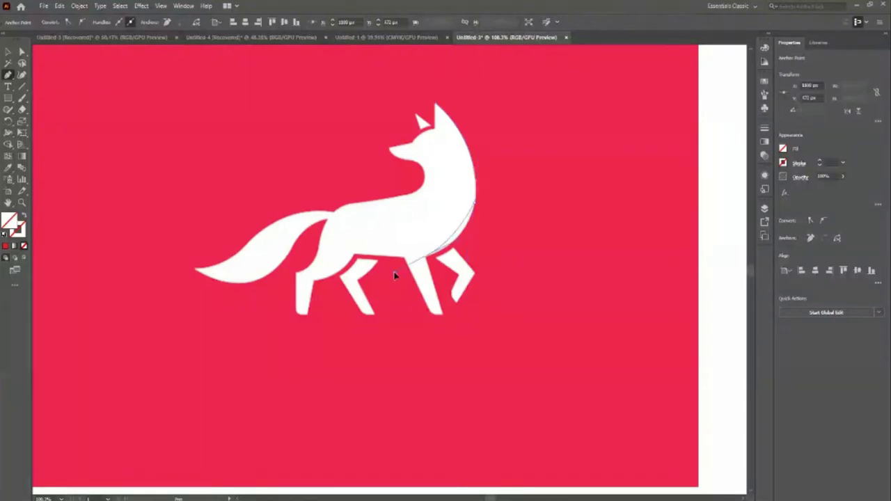
{"action": "mouse_move", "coordinate": [425, 256]}
{"action": "left_mouse_down"}
{"action": "mouse_move", "coordinate": [444, 314]}
{"action": "mouse_move", "coordinate": [436, 318]}
{"action": "left_mouse_up"}
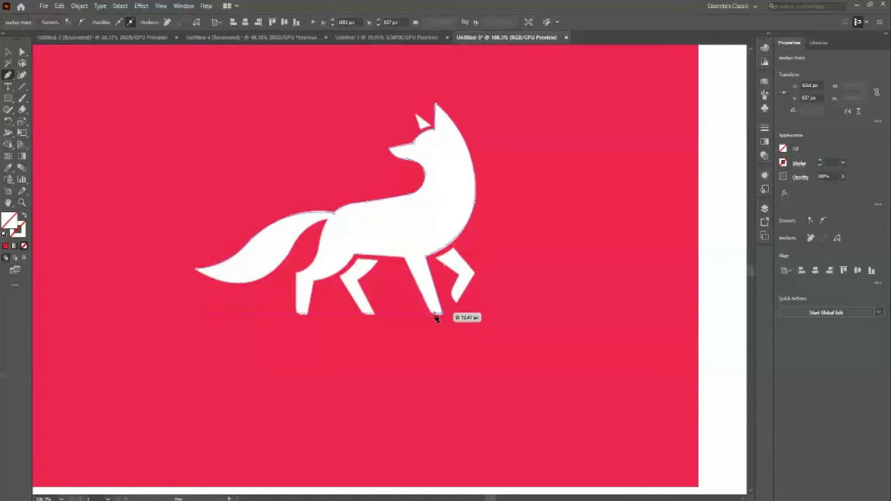
{"action": "left_click_drag", "start_coordinate": [436, 318], "coordinate": [436, 309]}
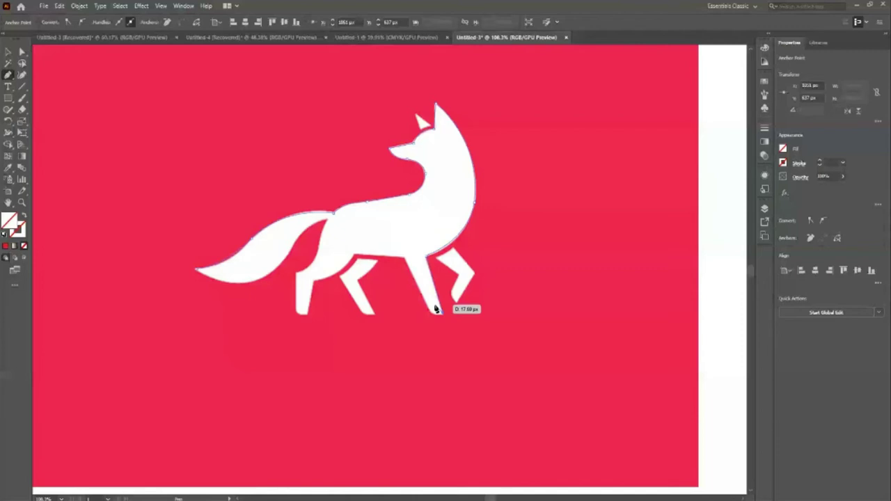
- Trace the belly toward the hind leg and close the leg outline
{"action": "left_click_drag", "start_coordinate": [436, 309], "coordinate": [436, 312]}
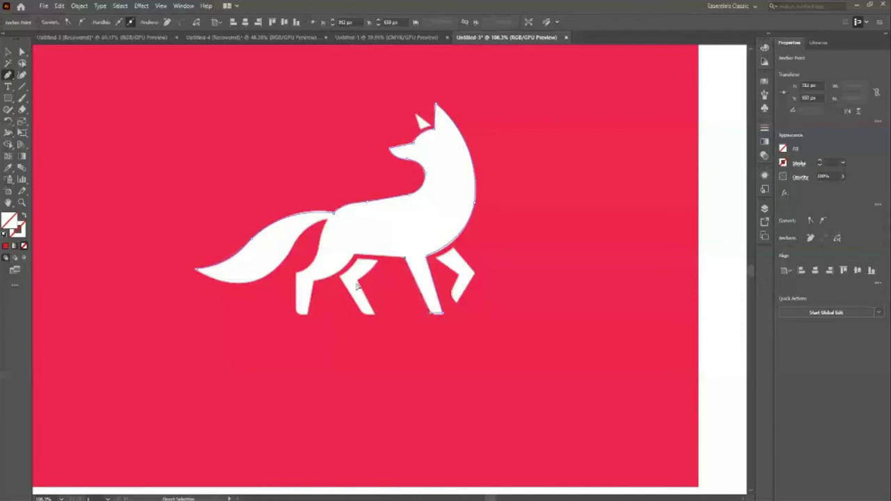
{"action": "mouse_move", "coordinate": [358, 287]}
{"action": "left_mouse_down"}
{"action": "mouse_move", "coordinate": [303, 295]}
{"action": "mouse_move", "coordinate": [283, 284]}
{"action": "mouse_move", "coordinate": [326, 295]}
{"action": "left_mouse_up"}
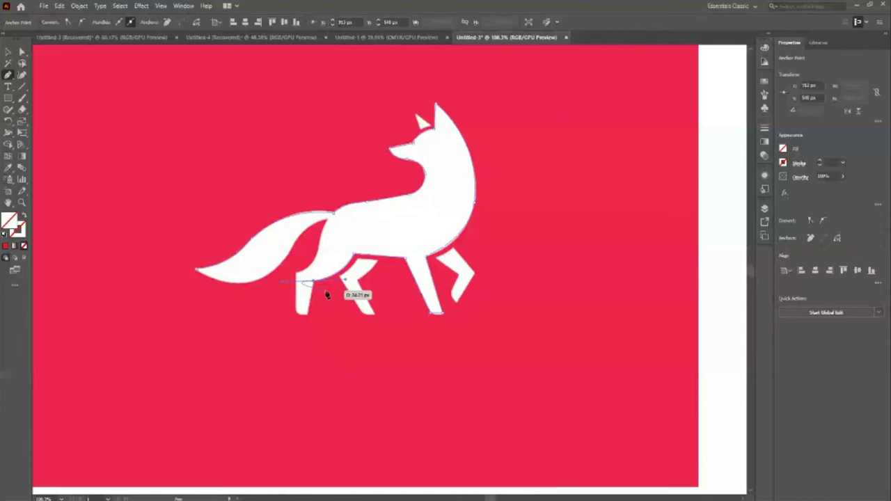
{"action": "left_click_drag", "start_coordinate": [326, 295], "coordinate": [297, 316]}
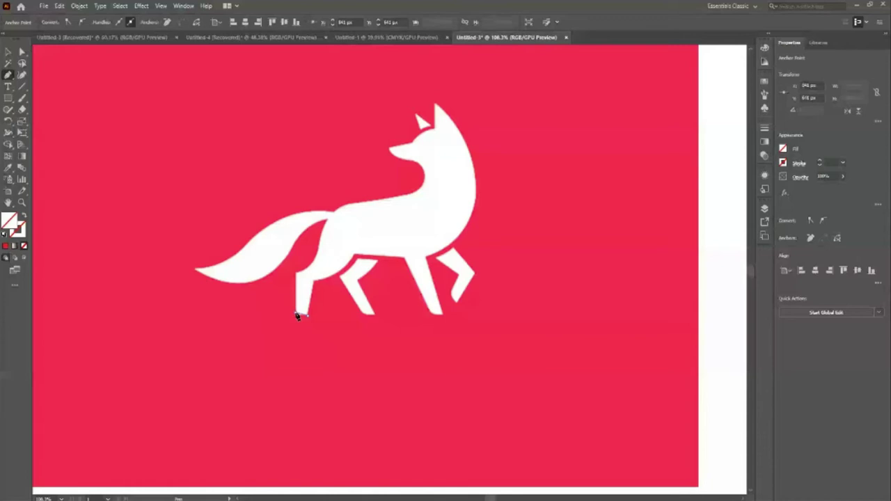
{"action": "mouse_move", "coordinate": [465, 283]}
{"action": "left_mouse_down"}
{"action": "mouse_move", "coordinate": [458, 308]}
{"action": "mouse_move", "coordinate": [456, 261]}
{"action": "mouse_move", "coordinate": [443, 256]}
{"action": "mouse_move", "coordinate": [464, 248]}
{"action": "left_mouse_up"}
{"action": "left_click_drag", "start_coordinate": [361, 286], "coordinate": [360, 287]}
{"action": "left_click", "coordinate": [375, 317]}
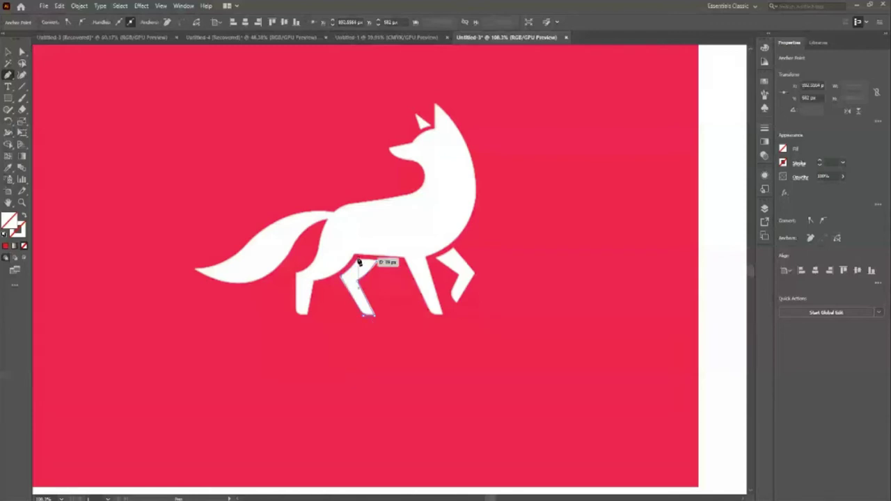
{"action": "left_click", "coordinate": [360, 260]}
- Align the leg's anchors, fill it white, and match the front leg and inner ear
{"action": "left_click_drag", "start_coordinate": [361, 261], "coordinate": [376, 261]}
{"action": "left_click_drag", "start_coordinate": [367, 314], "coordinate": [362, 313]}
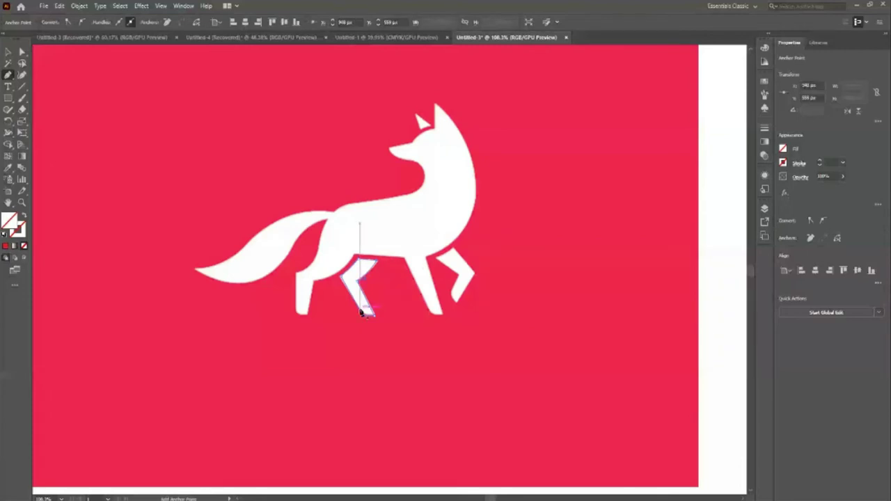
{"action": "left_click_drag", "start_coordinate": [361, 313], "coordinate": [362, 313]}
{"action": "key", "text": "b"}
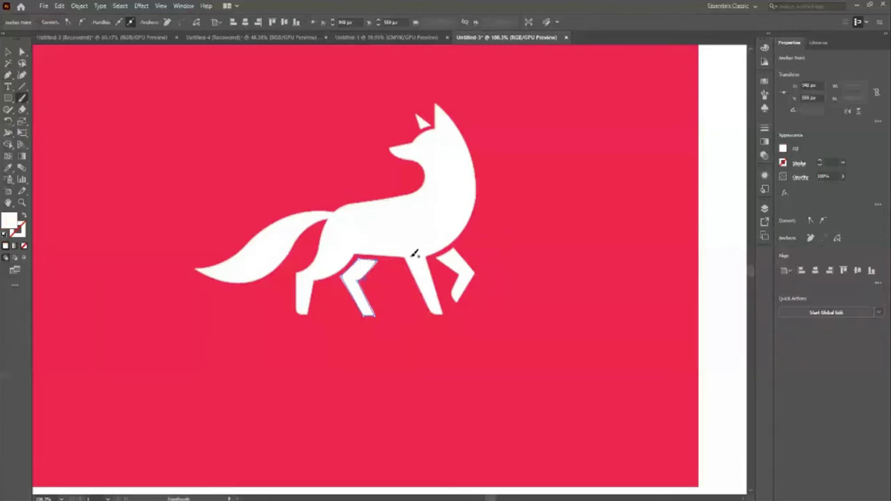
{"action": "key", "text": "v"}
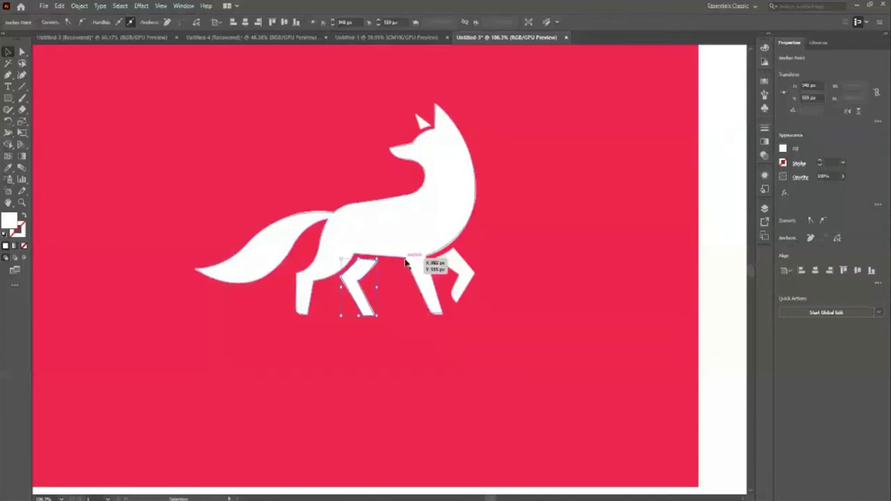
{"action": "key", "text": "i"}
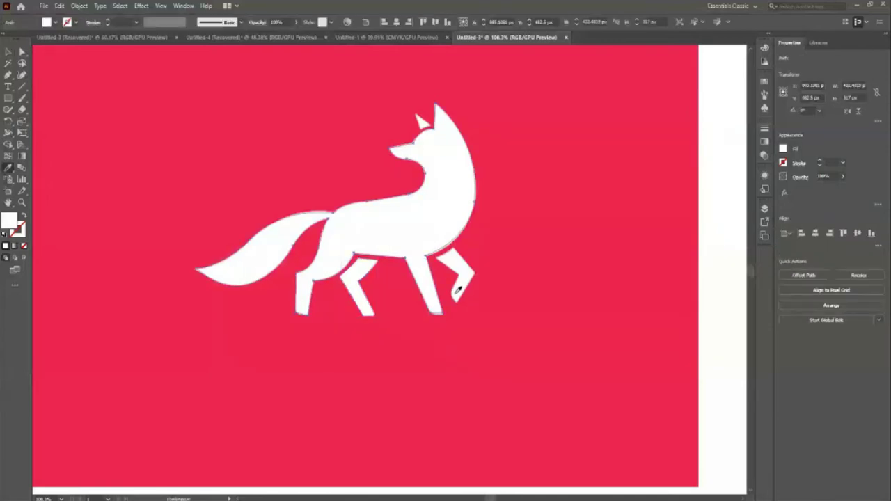
{"action": "key", "text": "v"}
{"action": "left_click", "coordinate": [468, 285]}
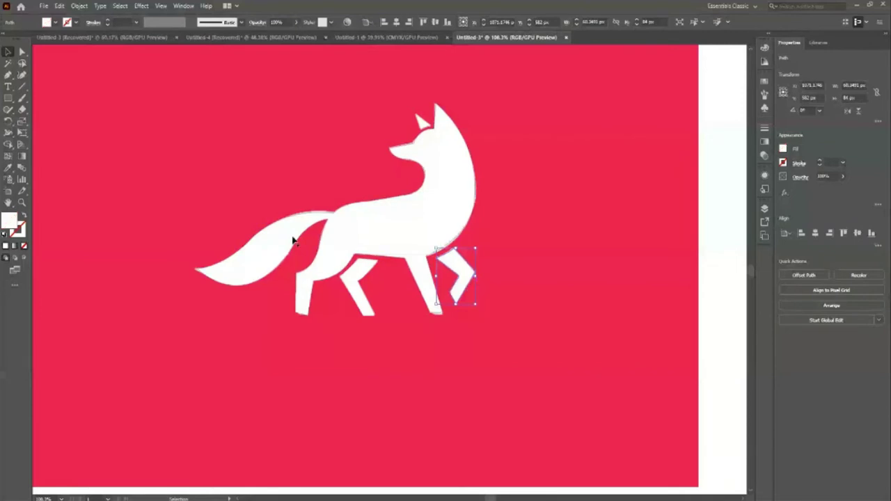
{"action": "left_click", "coordinate": [422, 122]}
- Hide the red background layer in the Layers panel
{"action": "key", "text": "i"}
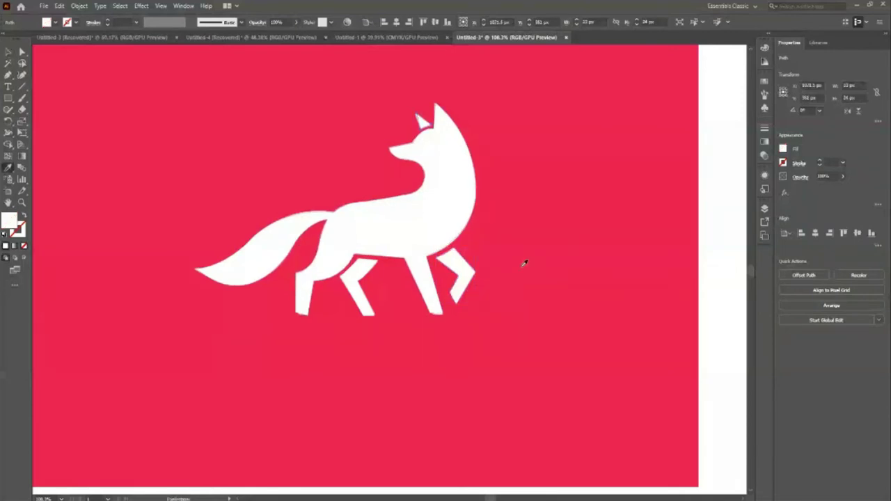
{"action": "key", "text": "v"}
{"action": "left_click", "coordinate": [710, 308]}
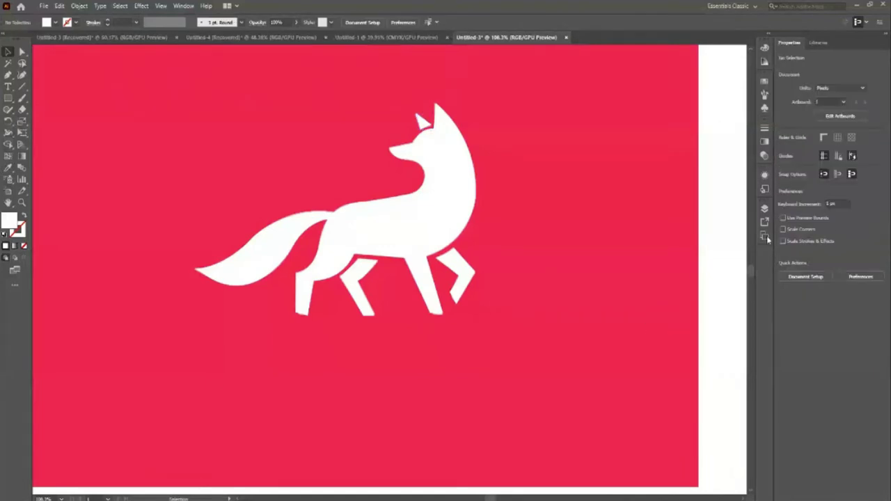
{"action": "left_click", "coordinate": [765, 208]}
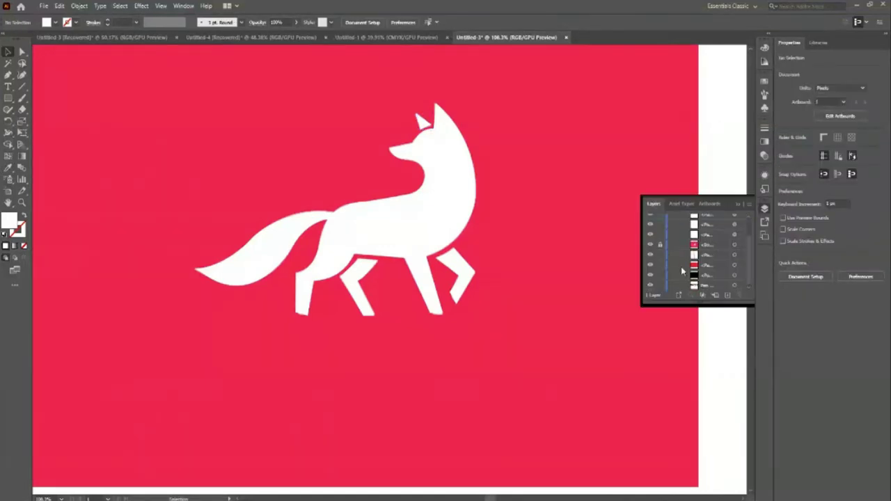
{"action": "left_click", "coordinate": [649, 245]}
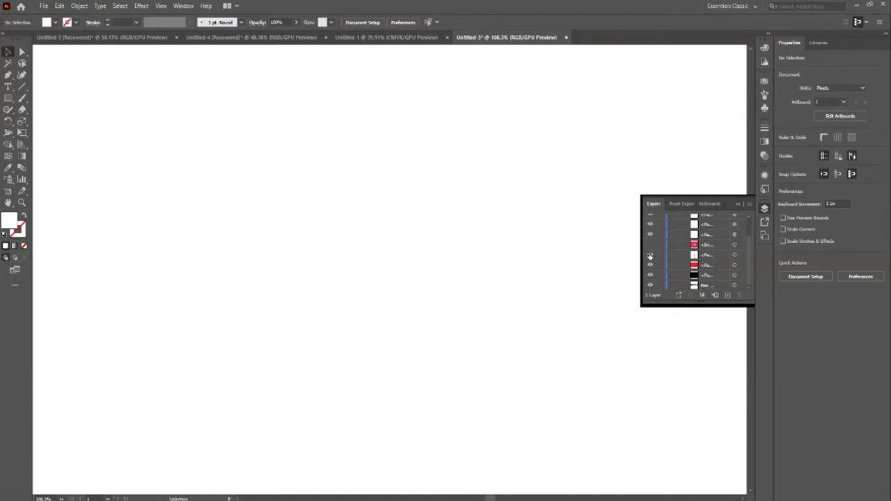
{"action": "left_click", "coordinate": [650, 245]}
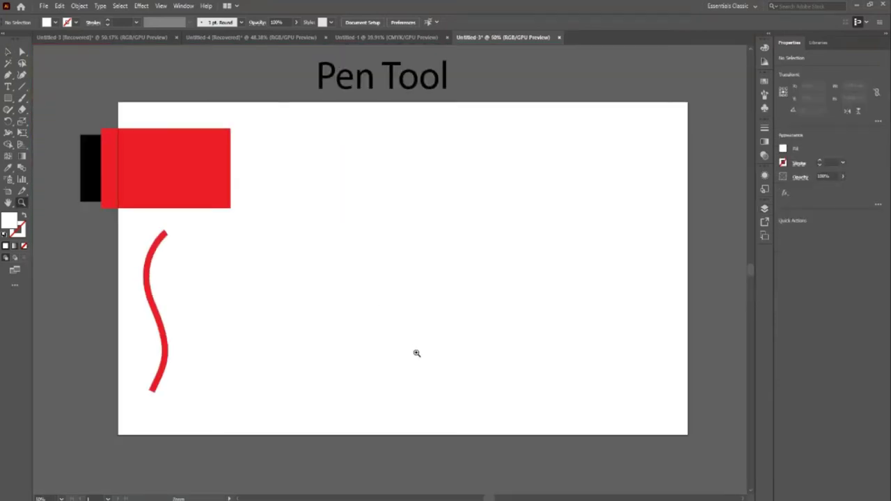
- Fill all fox pieces solid black and scale the fox up proportionally
{"action": "key", "text": "v"}
{"action": "left_click_drag", "start_coordinate": [319, 174], "coordinate": [556, 384]}
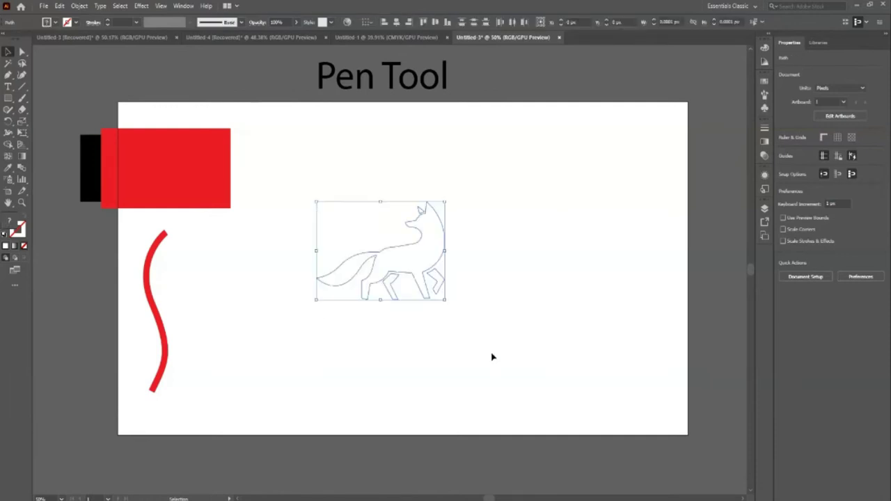
{"action": "left_click", "coordinate": [47, 22]}
{"action": "left_click", "coordinate": [23, 39]}
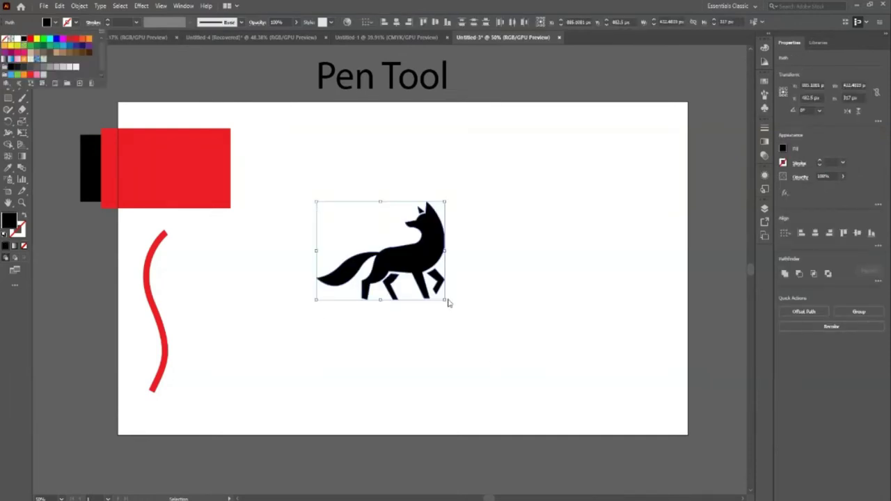
{"action": "left_click", "coordinate": [302, 167]}
{"action": "left_click", "coordinate": [254, 163]}
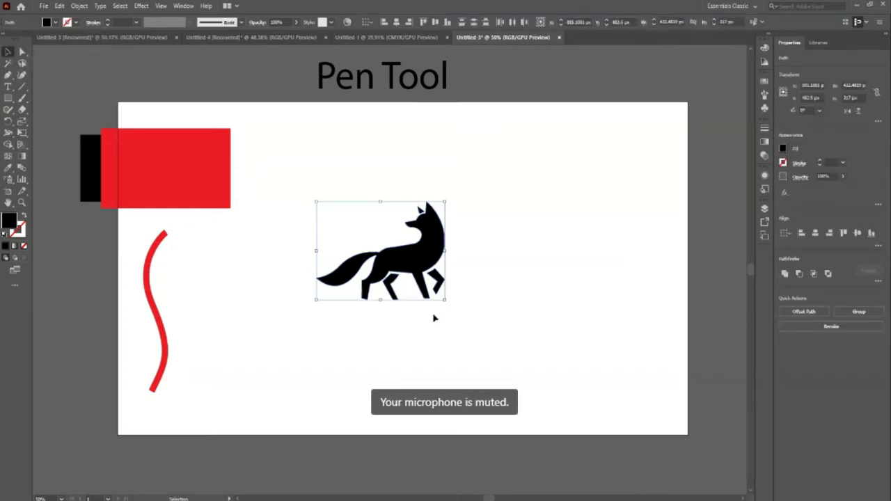
{"action": "left_click_drag", "start_coordinate": [445, 300], "coordinate": [523, 382]}
{"action": "key", "text": "ctrl+shift+a"}
- Delete the black and red rectangles and move the red wavy curve up
{"action": "left_click_drag", "start_coordinate": [70, 118], "coordinate": [267, 206]}
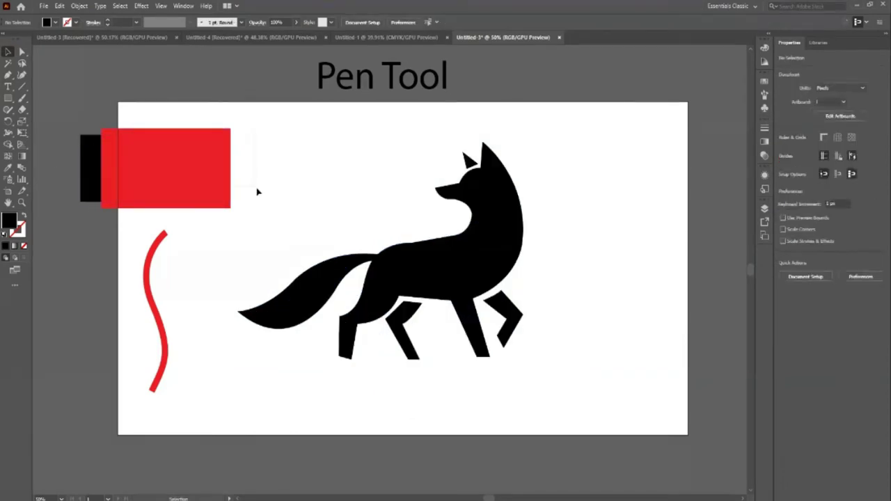
{"action": "key", "text": "Delete"}
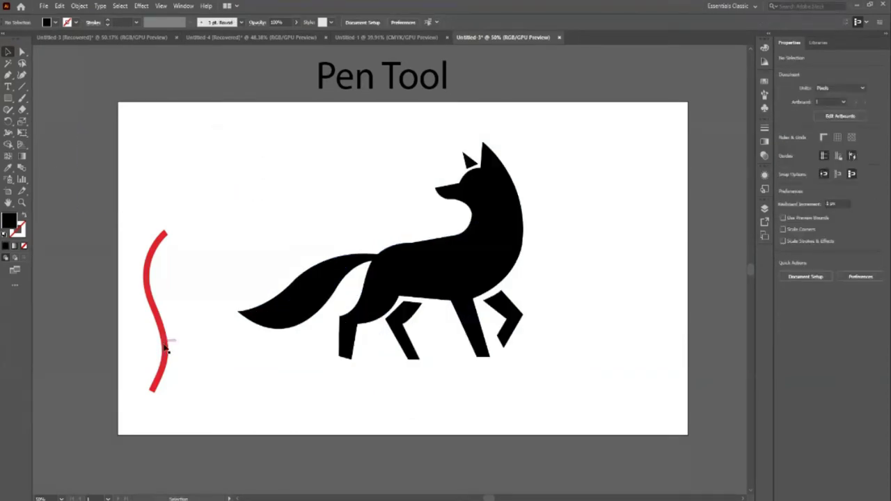
{"action": "left_click_drag", "start_coordinate": [169, 348], "coordinate": [171, 286]}
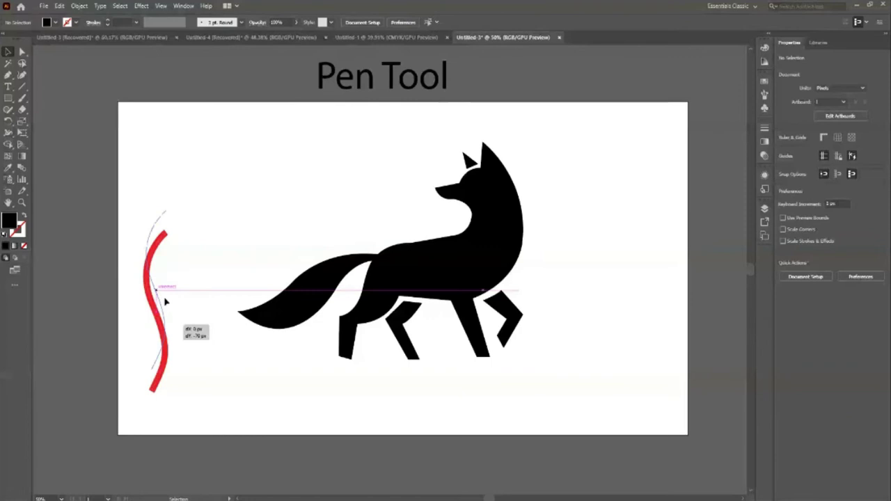
- Zoom in closely on the curved edge of the fox's neck and head
{"action": "key", "text": "z"}
{"action": "left_click", "coordinate": [554, 318]}
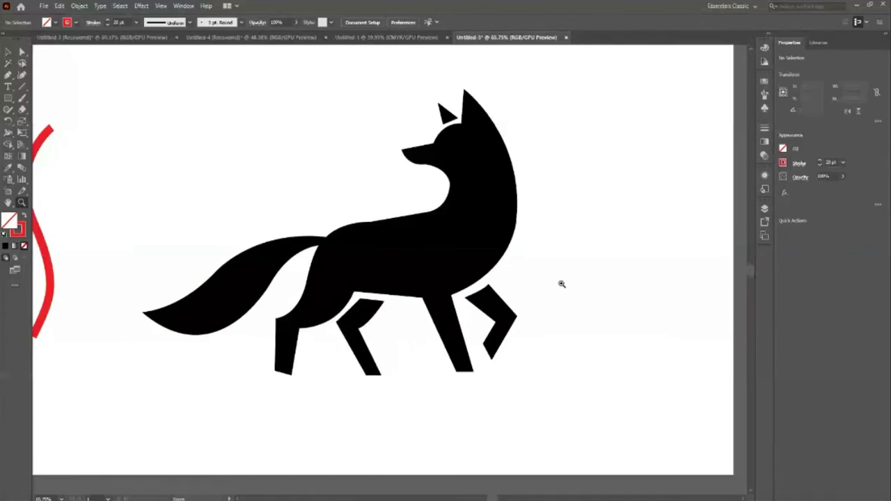
{"action": "scroll", "coordinate": [431, 250], "scroll_direction": "up", "scroll_amount": 1}
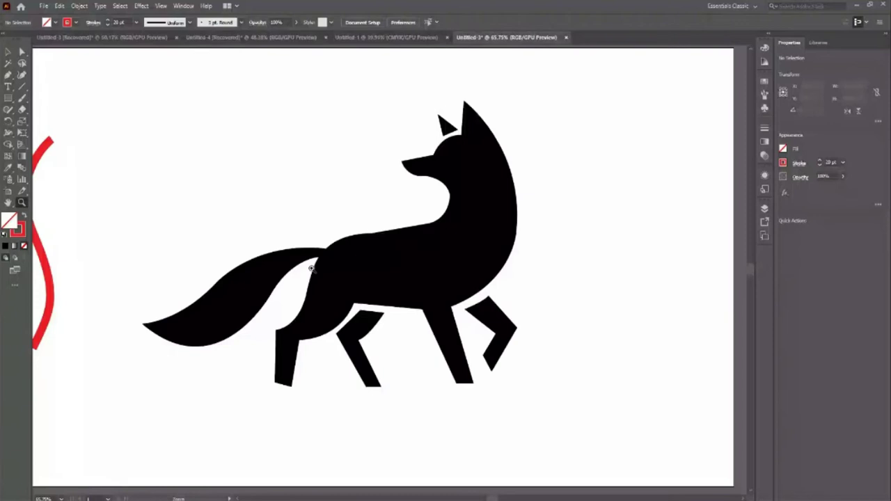
{"action": "scroll", "coordinate": [444, 205], "scroll_direction": "up", "scroll_amount": 5}
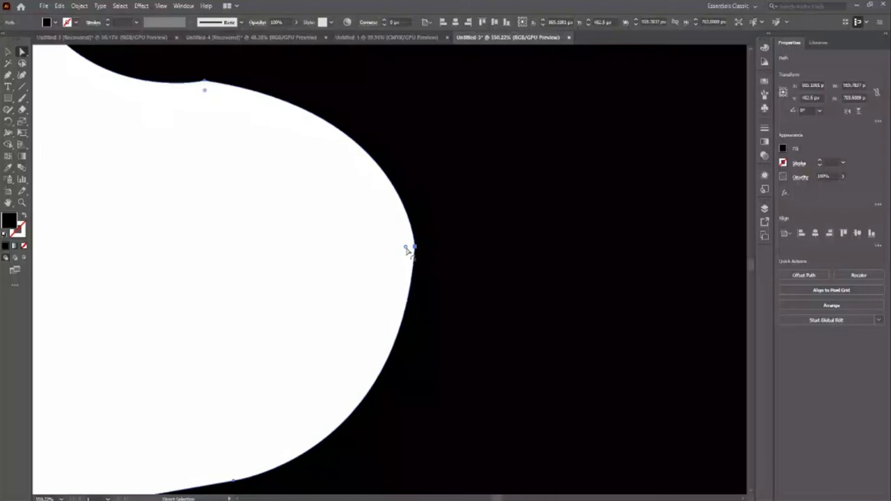
- Try rounding a corner on the fox's edge, then reframe the view on the neck and snout
{"action": "left_click_drag", "start_coordinate": [406, 249], "coordinate": [269, 283]}
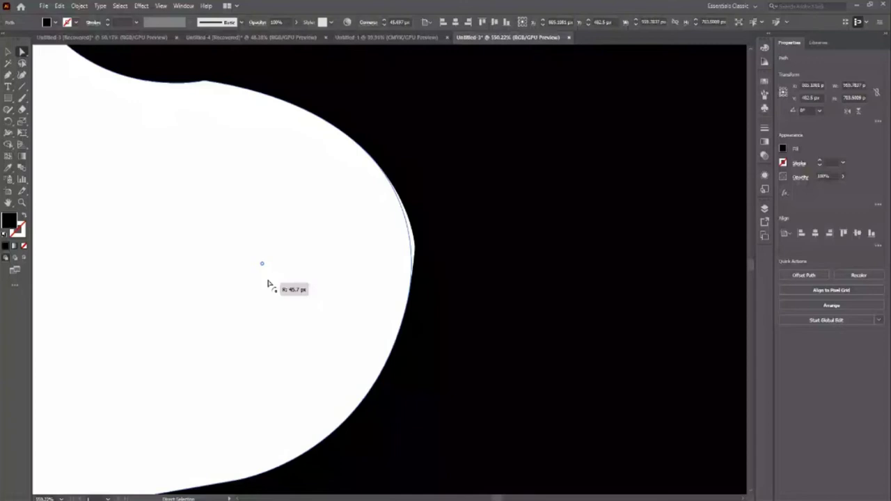
{"action": "key", "text": "ctrl+0"}
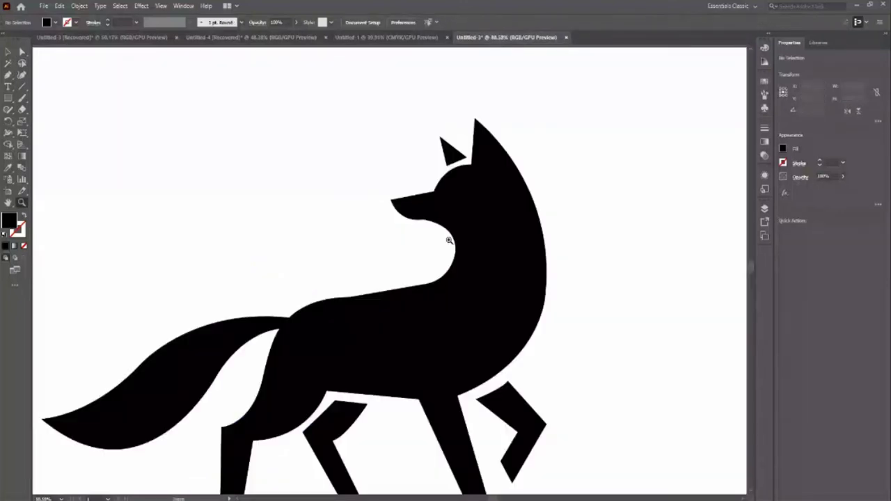
{"action": "mouse_move", "coordinate": [448, 240]}
{"action": "left_mouse_down"}
{"action": "mouse_move", "coordinate": [490, 380]}
{"action": "mouse_move", "coordinate": [415, 258]}
{"action": "left_mouse_up"}
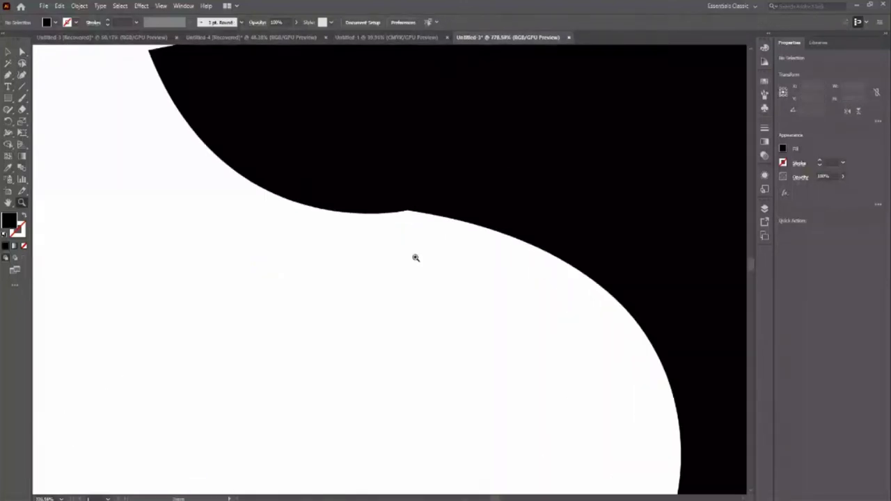
{"action": "key", "text": "v"}
{"action": "left_click", "coordinate": [439, 193]}
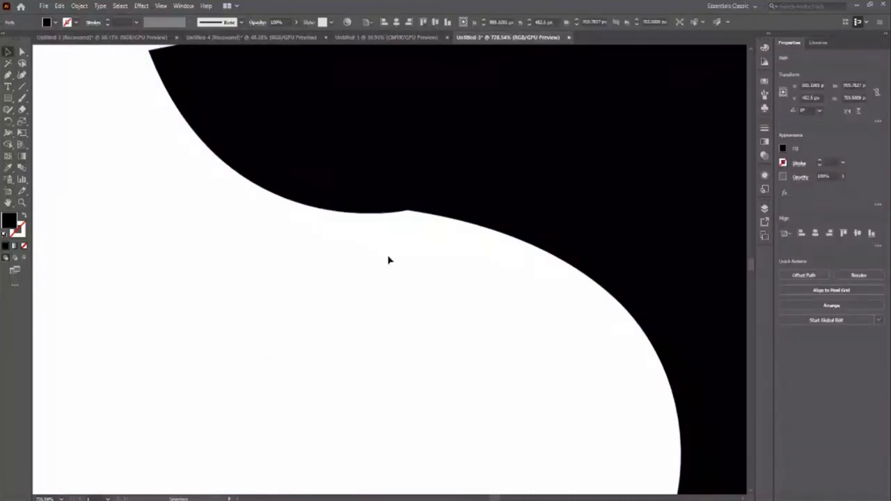
{"action": "key", "text": "a"}
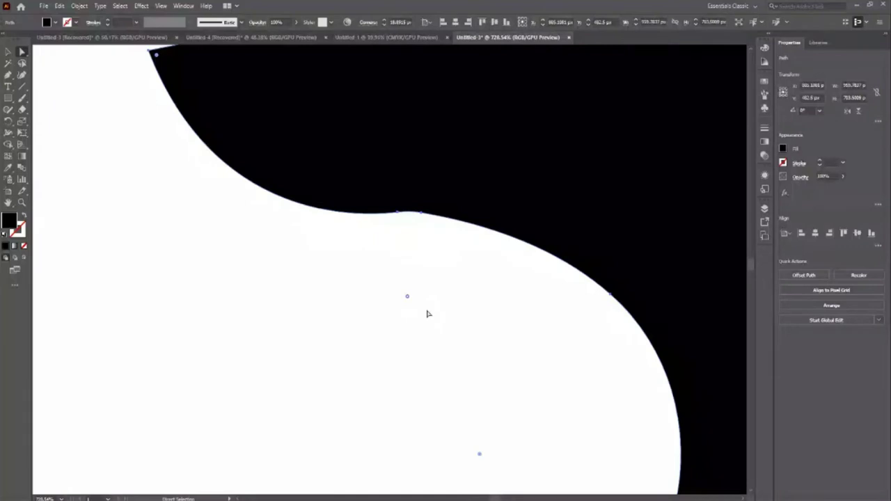
{"action": "left_click", "coordinate": [391, 256]}
- Round the snout-to-head corner to about 3 px with the live corner widget
{"action": "key", "text": "z"}
{"action": "scroll", "coordinate": [286, 280], "scroll_direction": "up", "scroll_amount": 2}
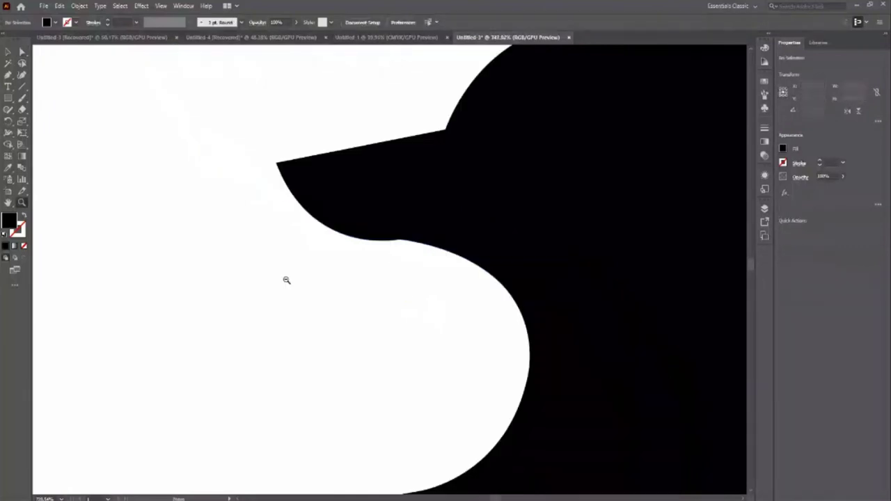
{"action": "scroll", "coordinate": [365, 268], "scroll_direction": "down", "scroll_amount": 1}
{"action": "scroll", "coordinate": [415, 225], "scroll_direction": "up", "scroll_amount": 1}
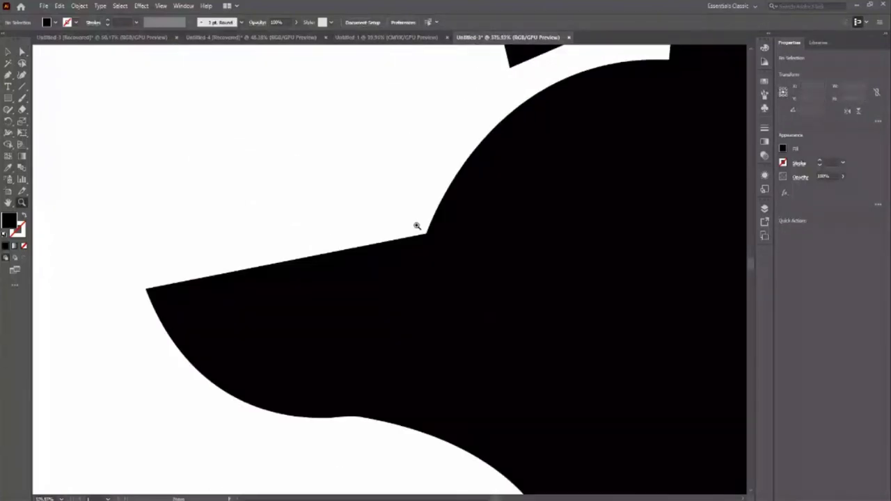
{"action": "scroll", "coordinate": [425, 219], "scroll_direction": "up", "scroll_amount": 1}
{"action": "left_click", "coordinate": [445, 280], "text": "ctrl"}
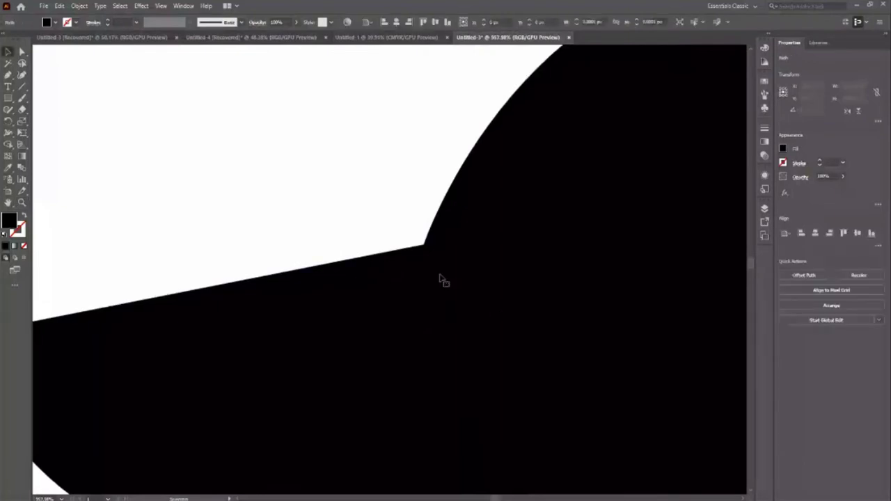
{"action": "key", "text": "v"}
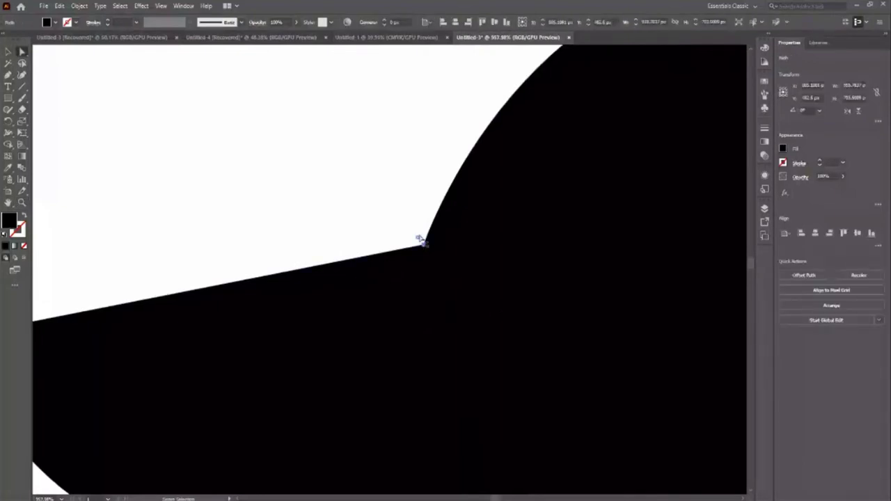
{"action": "left_click_drag", "start_coordinate": [420, 241], "coordinate": [412, 228]}
- Deselect the fox and zoom back in to check the softened corner
{"action": "left_click", "coordinate": [387, 225], "text": "ctrl"}
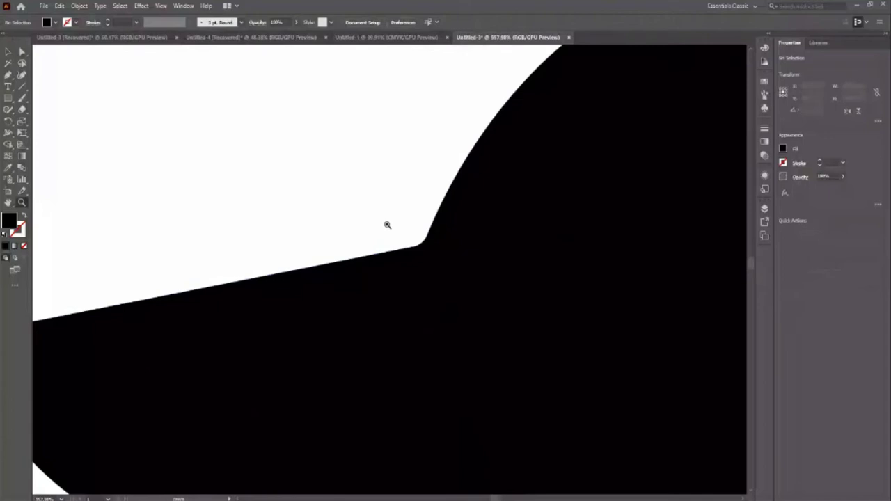
{"action": "scroll", "coordinate": [387, 225], "scroll_direction": "down", "scroll_amount": 3}
{"action": "scroll", "coordinate": [234, 262], "scroll_direction": "down", "scroll_amount": 2}
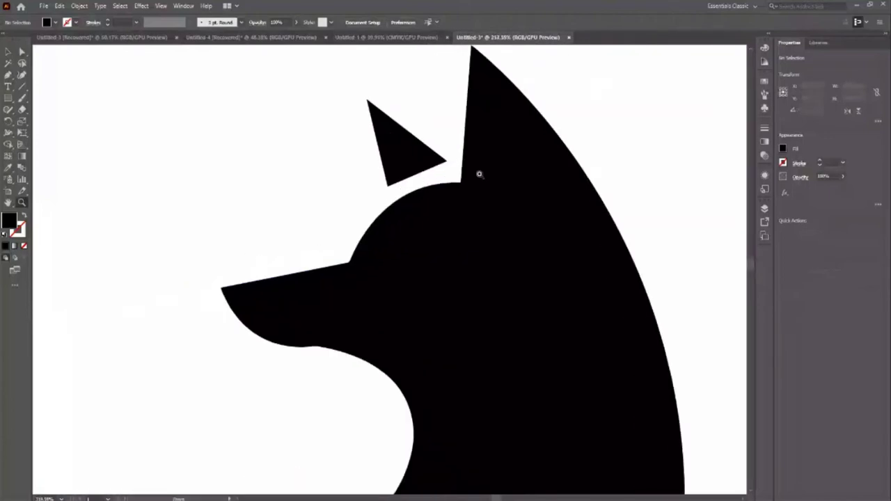
{"action": "scroll", "coordinate": [358, 146], "scroll_direction": "up", "scroll_amount": 1}
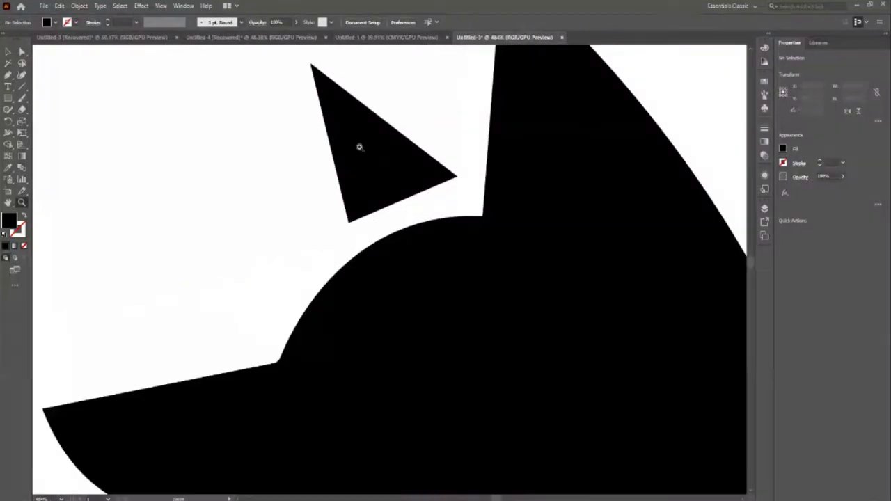
{"action": "scroll", "coordinate": [366, 239], "scroll_direction": "up", "scroll_amount": 1}
{"action": "scroll", "coordinate": [366, 239], "scroll_direction": "up", "scroll_amount": 1}
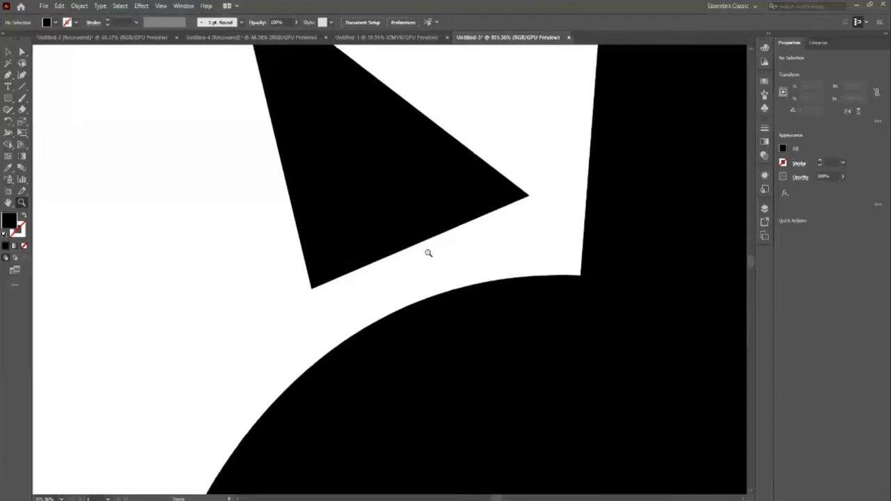
{"action": "key", "text": "v"}
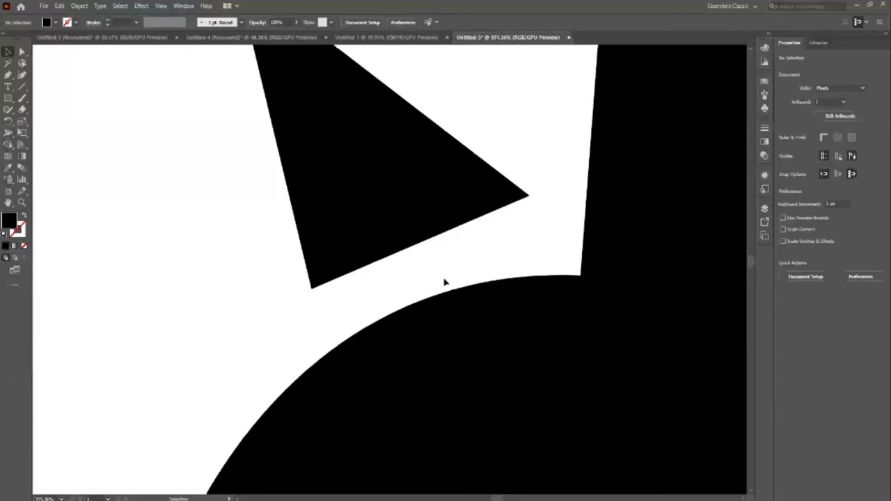
- Add a point on the ear triangle's lower edge, bend it, and round it to about 21 px
{"action": "left_click", "coordinate": [411, 247]}
{"action": "key", "text": "p"}
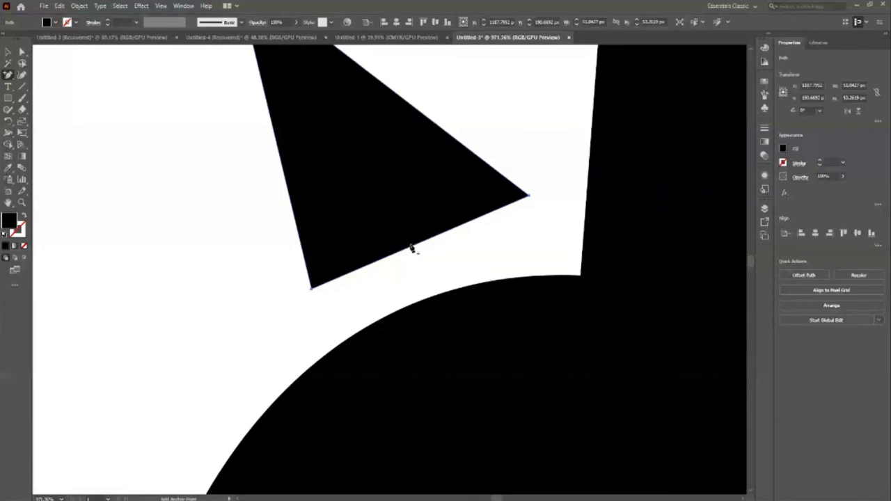
{"action": "left_click", "coordinate": [411, 247]}
{"action": "left_click_drag", "start_coordinate": [409, 246], "coordinate": [407, 242]}
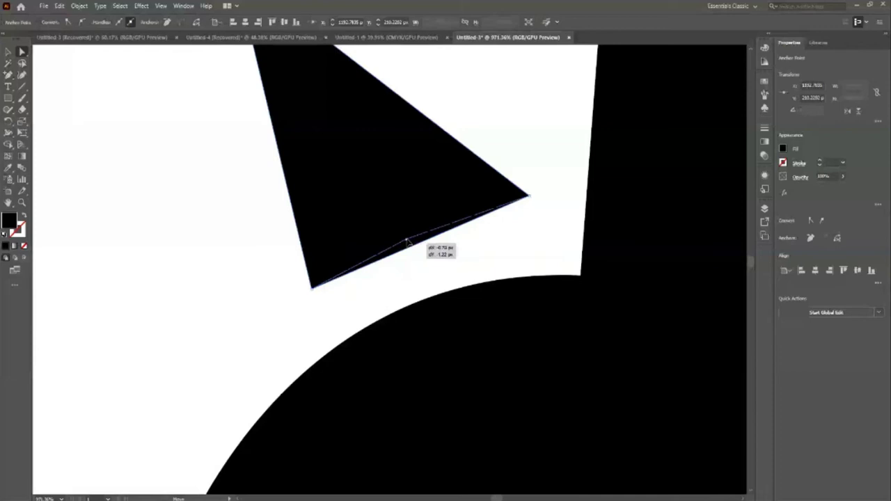
{"action": "left_click_drag", "start_coordinate": [407, 240], "coordinate": [405, 232]}
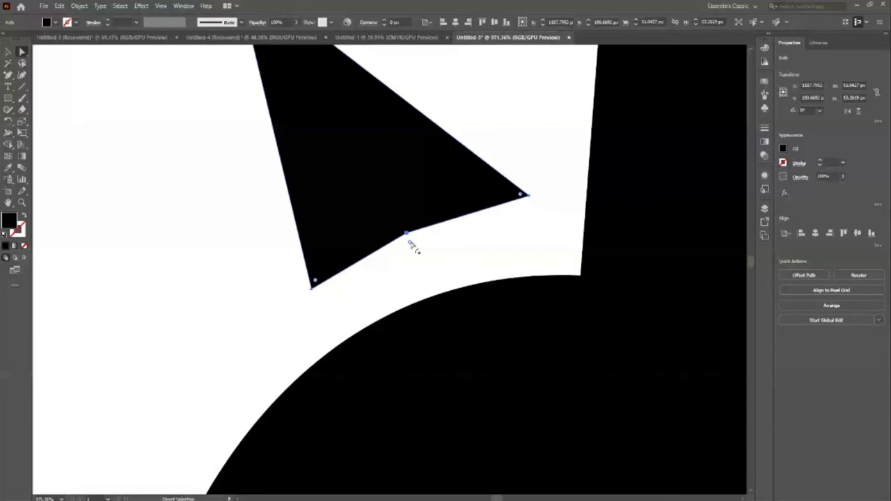
{"action": "left_click_drag", "start_coordinate": [410, 243], "coordinate": [488, 407]}
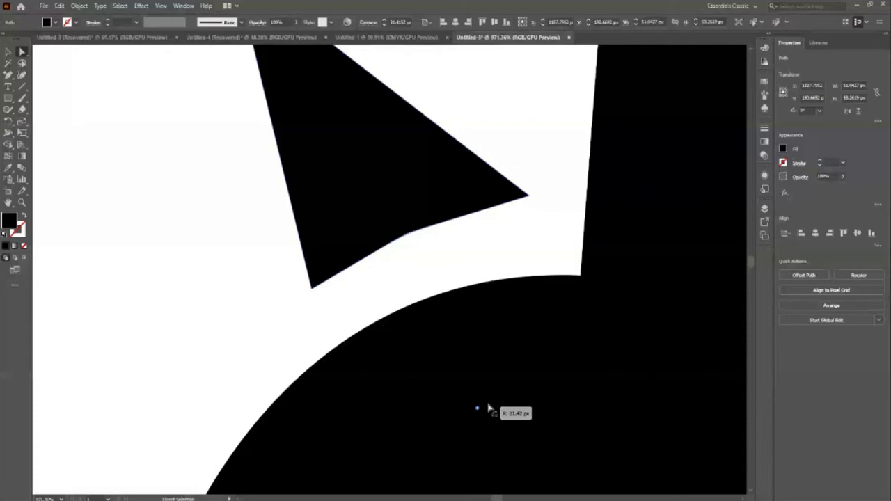
{"action": "scroll", "coordinate": [277, 212], "scroll_direction": "down", "scroll_amount": 2}
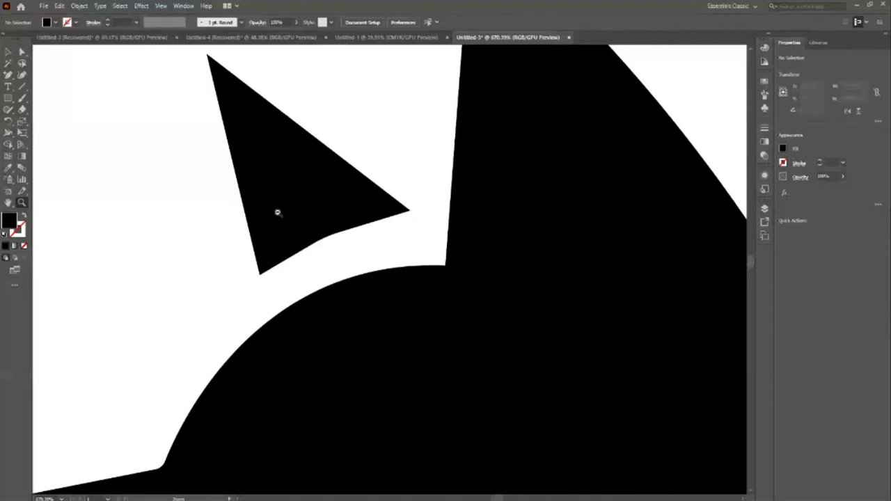
- Select the fox and zoom in on the bent leg shape
{"action": "key", "text": "v"}
{"action": "left_click", "coordinate": [346, 221]}
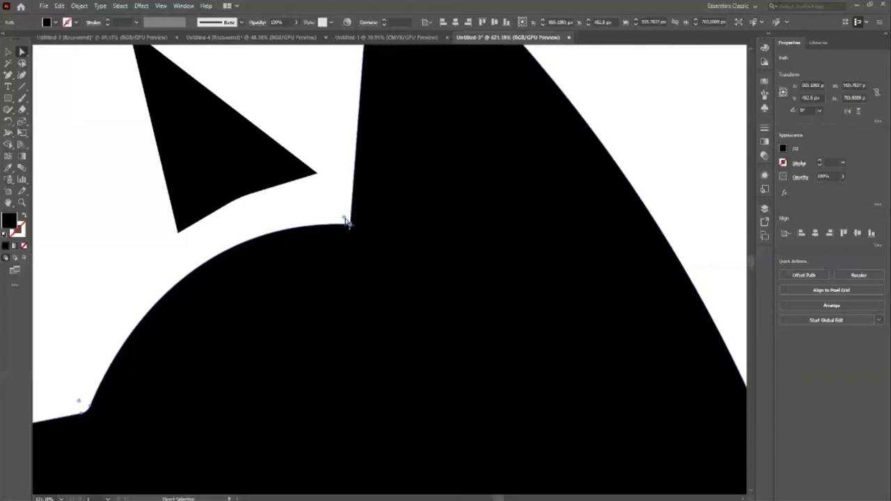
{"action": "key", "text": "z"}
{"action": "left_click", "coordinate": [593, 444], "text": "alt"}
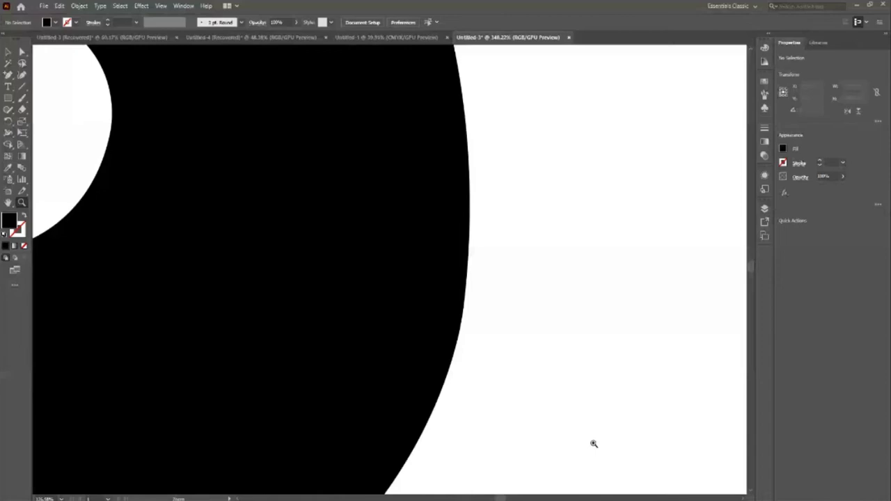
{"action": "left_click", "coordinate": [456, 304]}
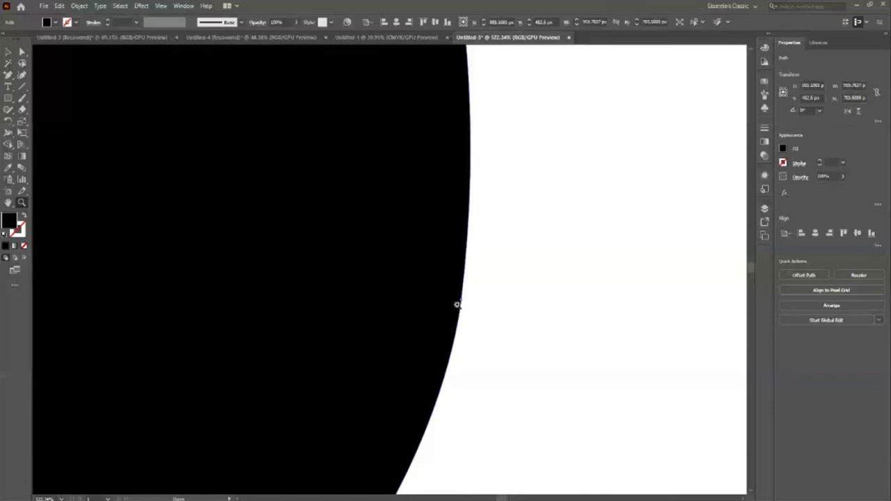
{"action": "scroll", "coordinate": [474, 313], "scroll_direction": "down", "scroll_amount": 5}
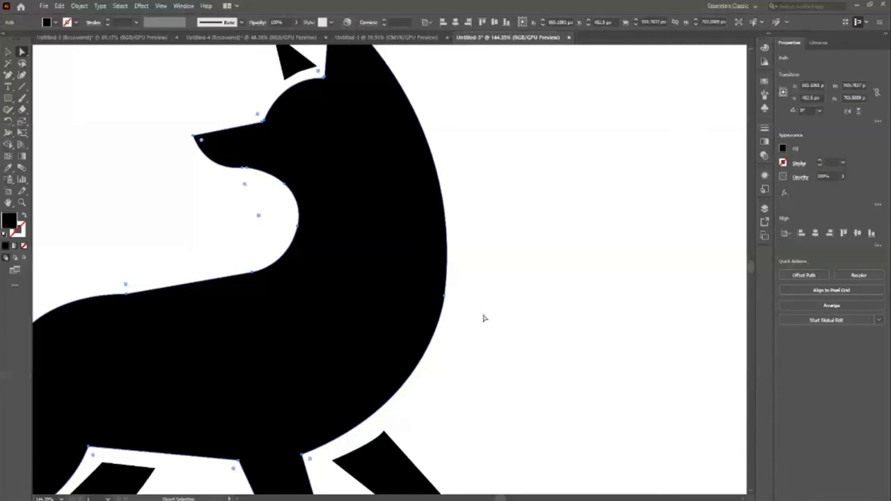
{"action": "key", "text": "z"}
{"action": "left_click", "coordinate": [391, 275]}
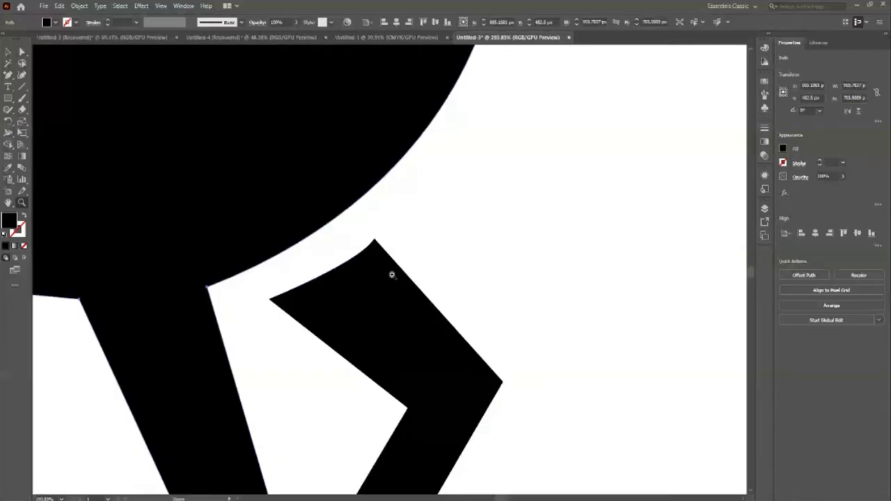
{"action": "left_click_drag", "start_coordinate": [391, 275], "coordinate": [558, 322]}
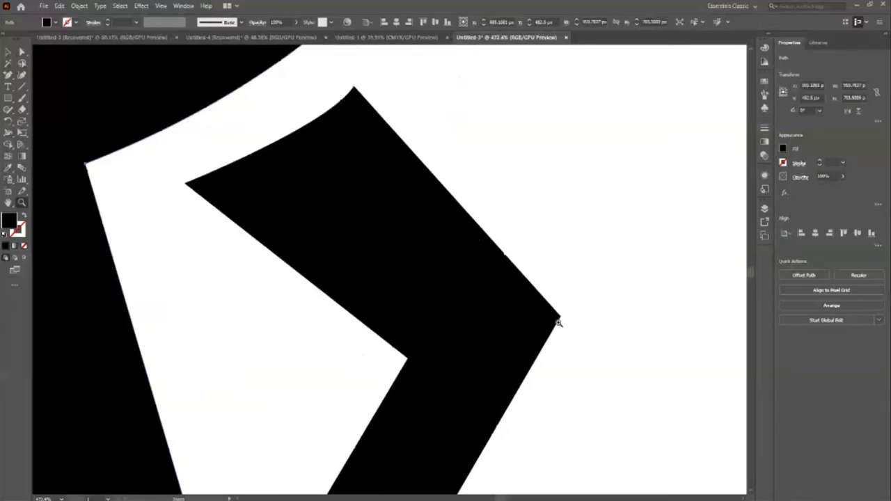
{"action": "scroll", "coordinate": [558, 322], "scroll_direction": "up", "scroll_amount": 1}
- Nudge the leg's right corner point slightly left, then zoom to the leg's lower end
{"action": "left_click", "coordinate": [549, 321], "text": "ctrl"}
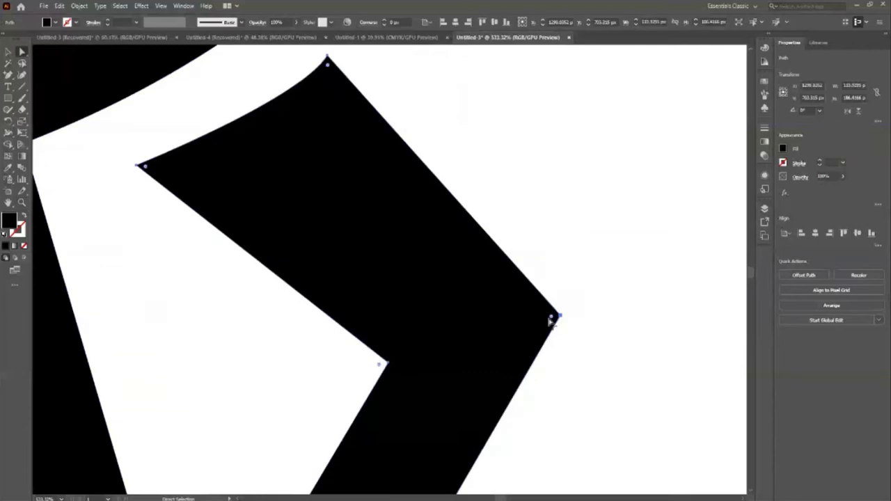
{"action": "left_click_drag", "start_coordinate": [552, 318], "coordinate": [549, 319]}
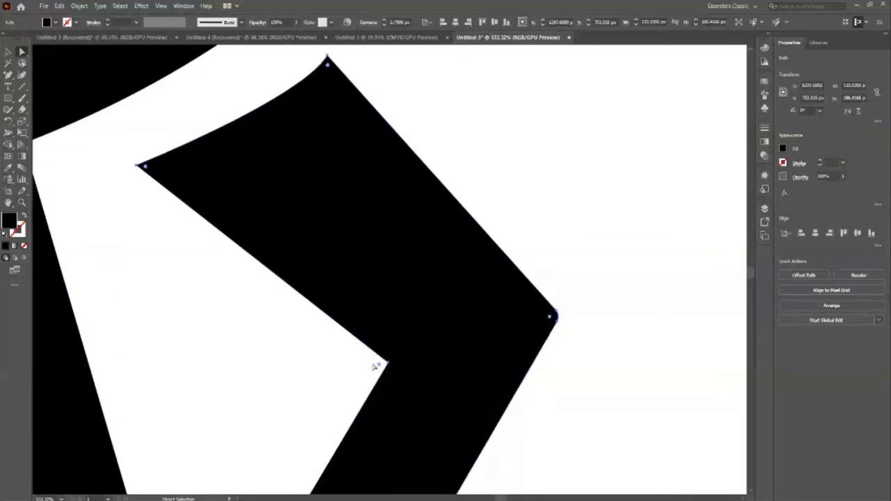
{"action": "left_click", "coordinate": [566, 260]}
{"action": "key", "text": "z"}
{"action": "left_click_drag", "start_coordinate": [521, 245], "coordinate": [440, 299]}
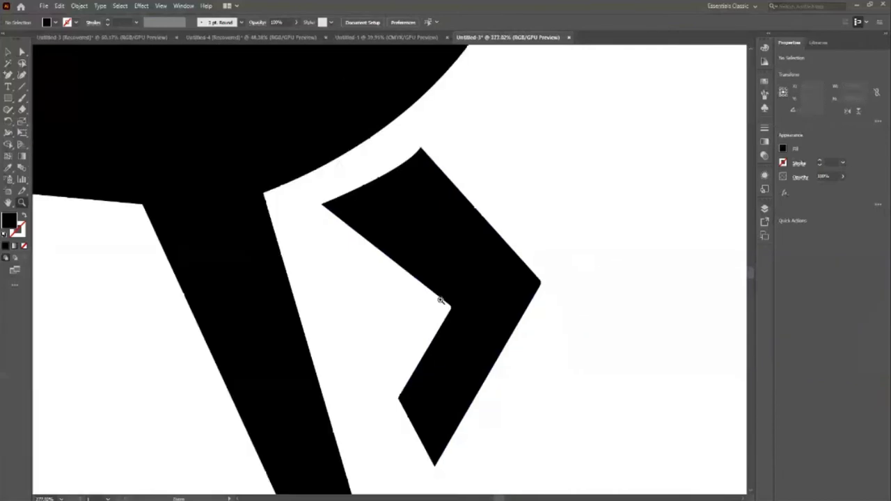
{"action": "left_click", "coordinate": [414, 441]}
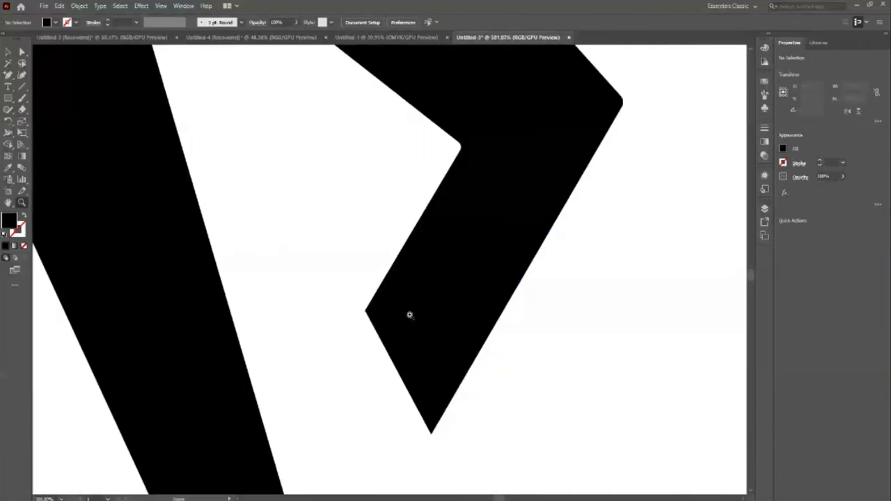
- Round the leg shape's corners slightly, then fit the whole fox artboard in view
{"action": "key", "text": "v"}
{"action": "left_click", "coordinate": [434, 373]}
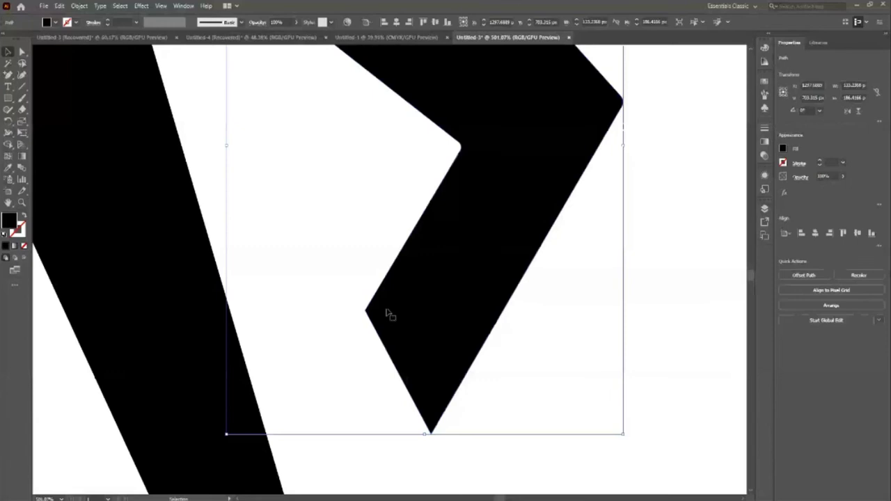
{"action": "key", "text": "a"}
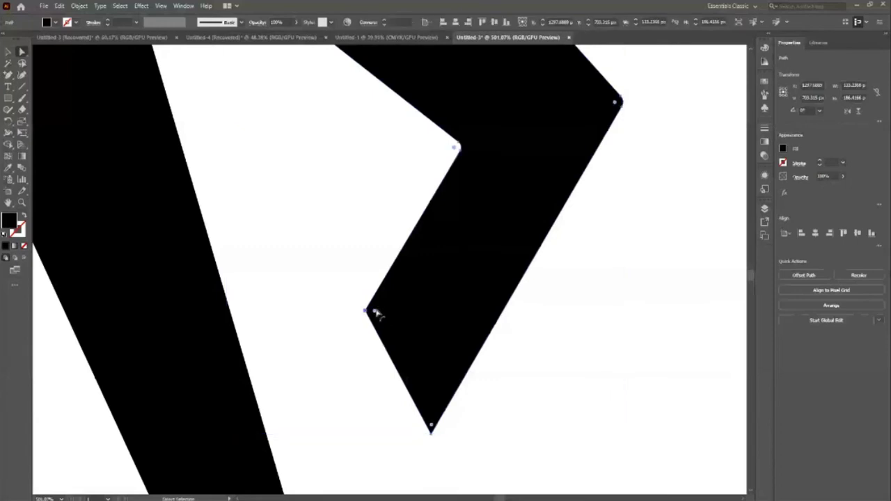
{"action": "left_click_drag", "start_coordinate": [375, 312], "coordinate": [398, 316]}
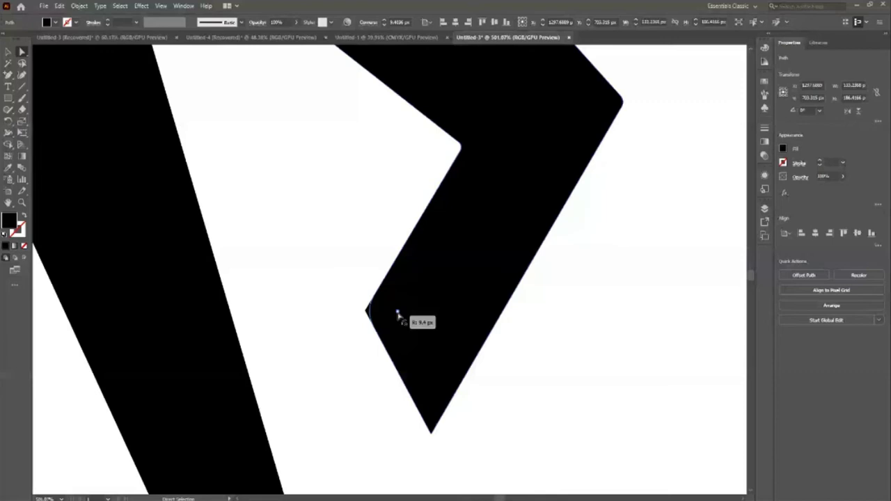
{"action": "scroll", "coordinate": [398, 315], "scroll_direction": "down", "scroll_amount": 3}
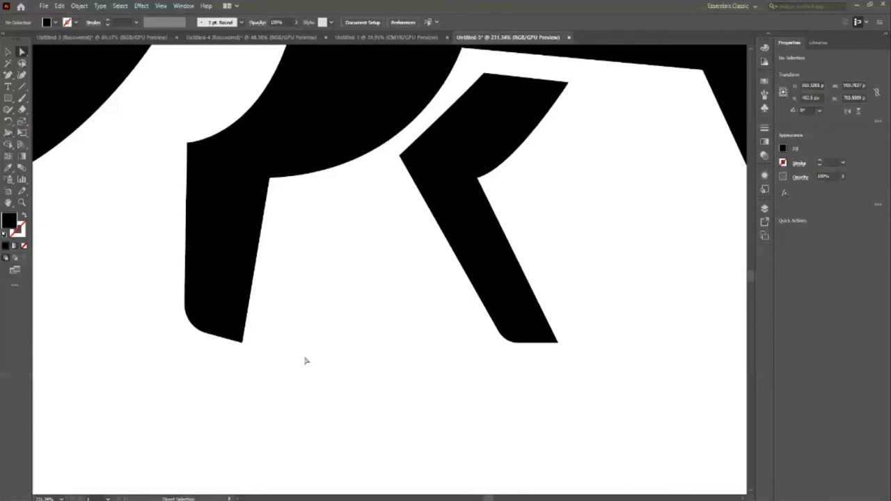
{"action": "scroll", "coordinate": [246, 253], "scroll_direction": "up", "scroll_amount": 2}
{"action": "left_click", "coordinate": [245, 253]}
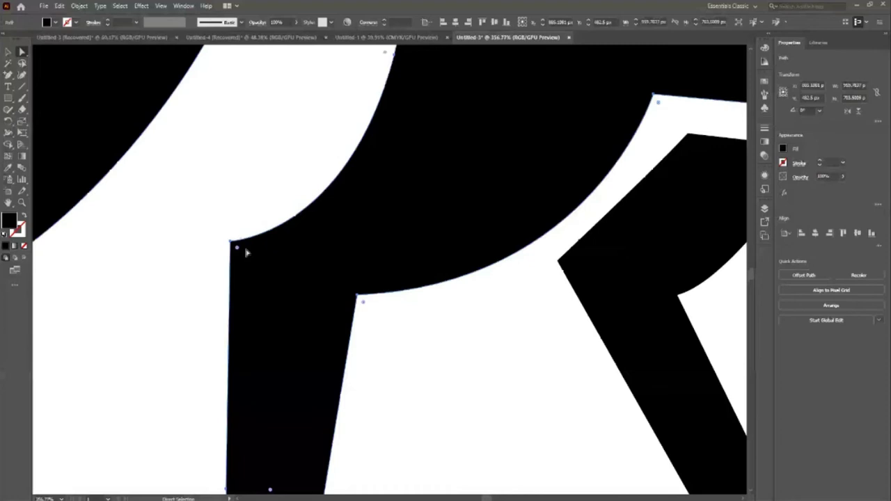
{"action": "key", "text": "ctrl+0"}
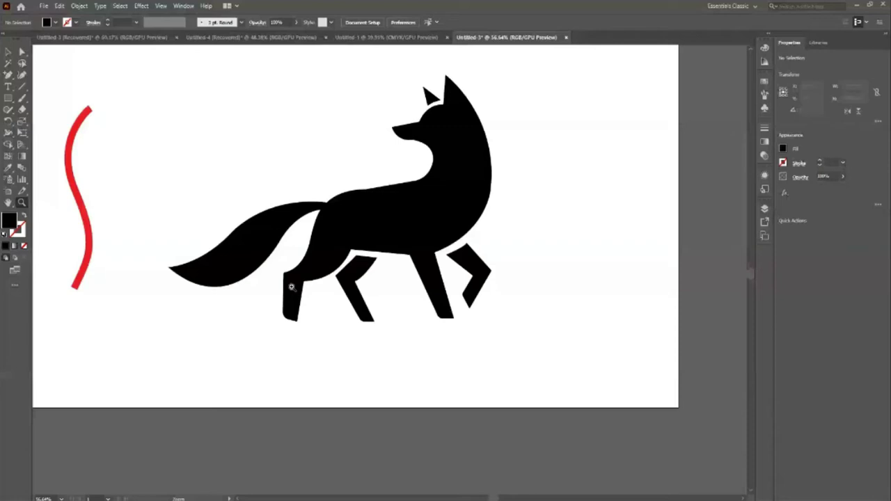
- Zoom in on the fox's head
{"action": "left_click_drag", "start_coordinate": [326, 189], "coordinate": [358, 269]}
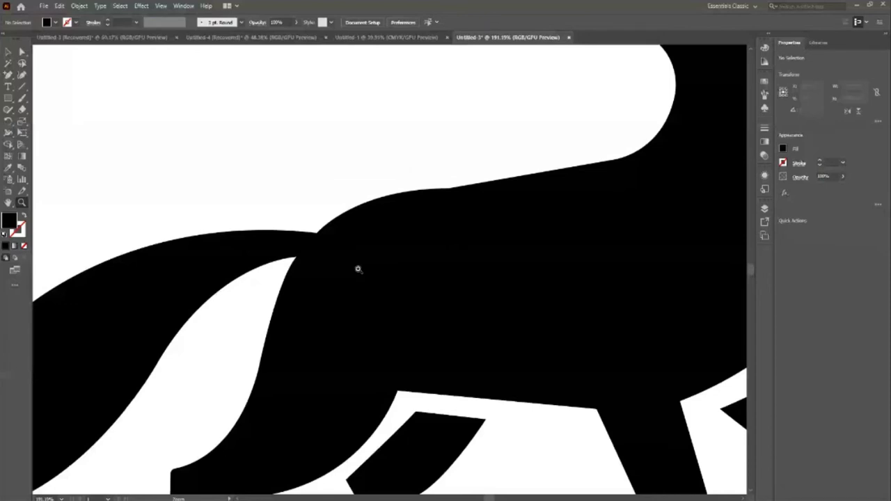
{"action": "left_click", "coordinate": [336, 212]}
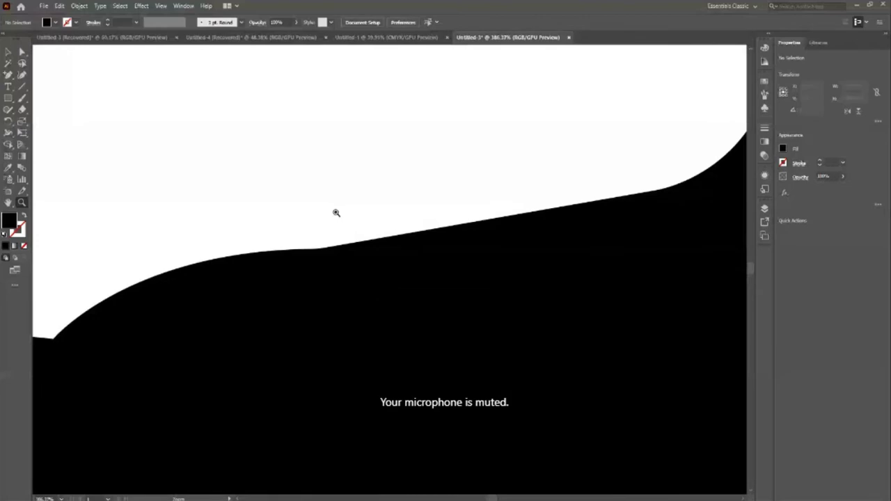
{"action": "left_click", "coordinate": [426, 207], "text": "alt"}
{"action": "left_click", "coordinate": [425, 207]}
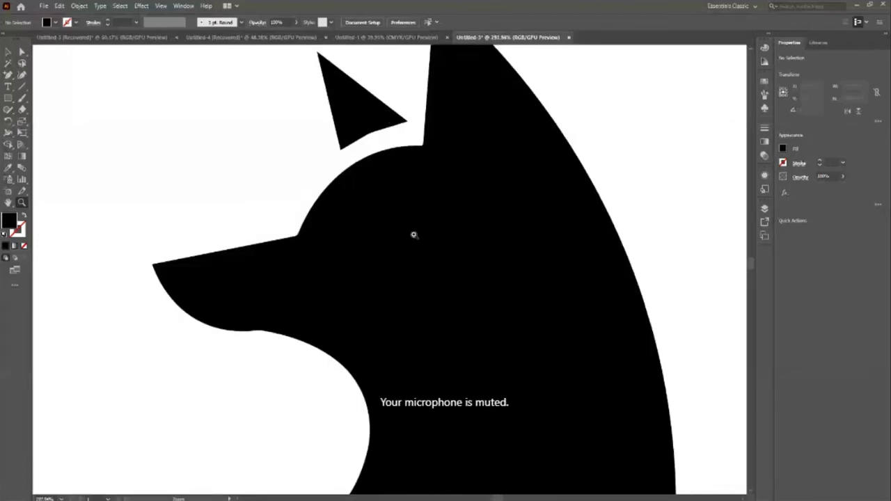
{"action": "key", "text": "v"}
- Draw a closed almond-shaped eye path with curved upper and lower edges on the head
{"action": "key", "text": "p"}
{"action": "left_click", "coordinate": [368, 223]}
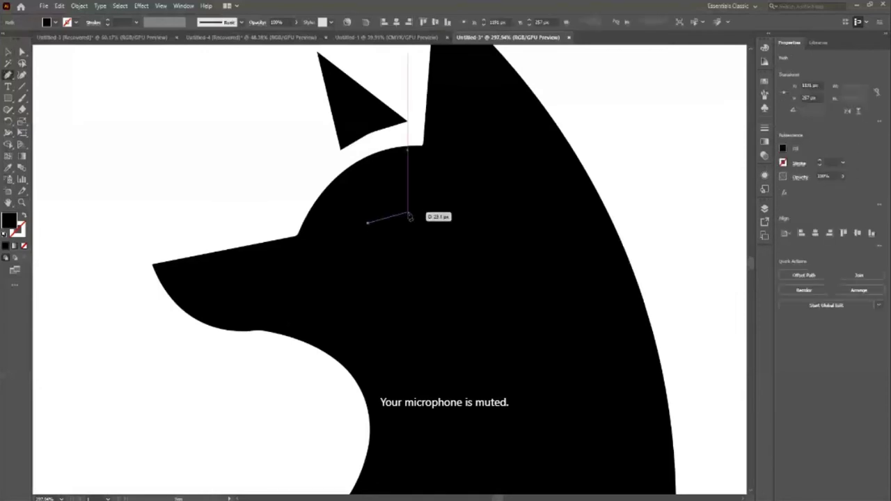
{"action": "left_click_drag", "start_coordinate": [402, 210], "coordinate": [433, 231]}
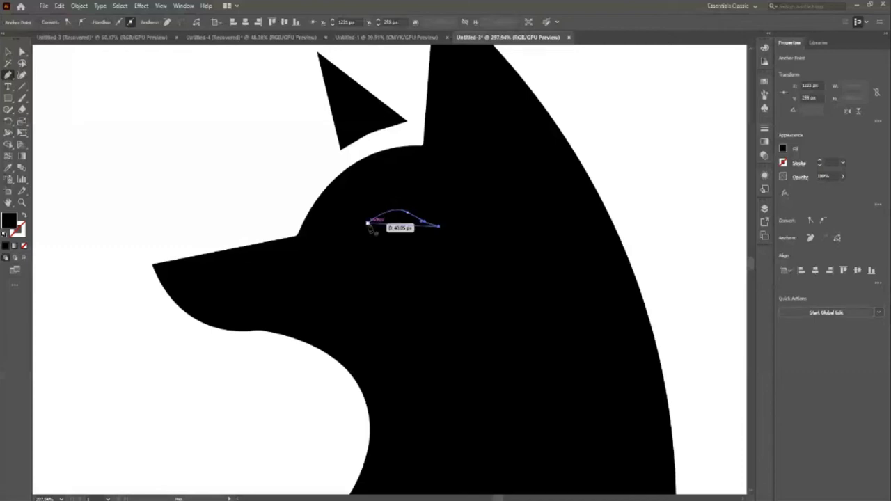
{"action": "left_click_drag", "start_coordinate": [368, 223], "coordinate": [355, 192]}
{"action": "left_click_drag", "start_coordinate": [382, 256], "coordinate": [393, 271]}
- Fill the eye white with the Eyedropper and deselect it
{"action": "key", "text": "i"}
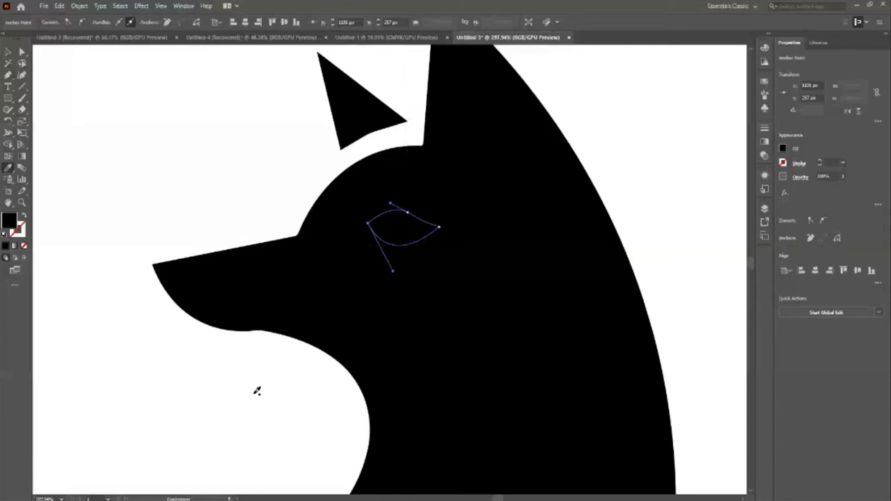
{"action": "left_click", "coordinate": [255, 390]}
{"action": "left_click", "coordinate": [8, 51]}
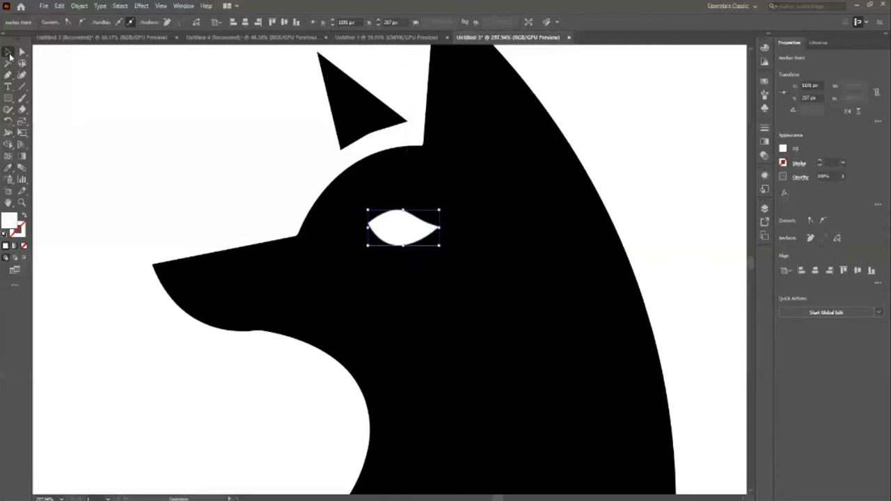
{"action": "left_click", "coordinate": [445, 239]}
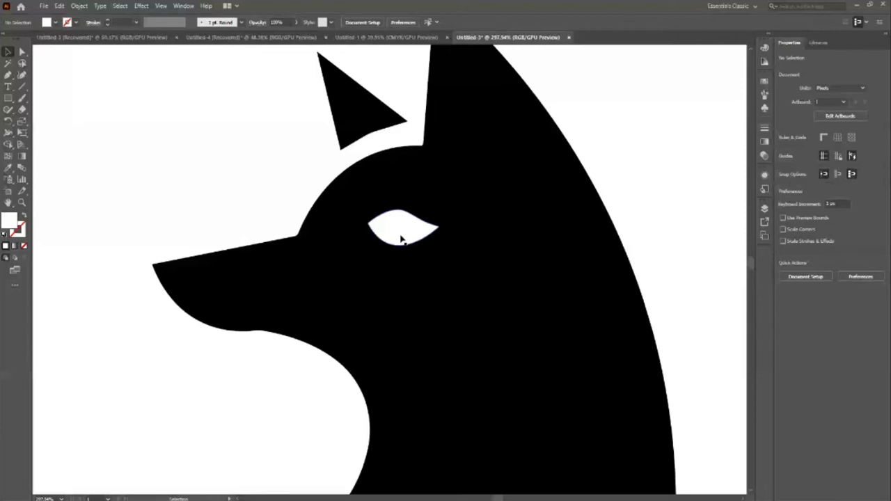
- Combine the eye and fox body into a compound path, then zoom out to the whole fox
{"action": "left_click", "coordinate": [401, 239]}
{"action": "scroll", "coordinate": [497, 201], "scroll_direction": "down", "scroll_amount": 1, "text": "alt"}
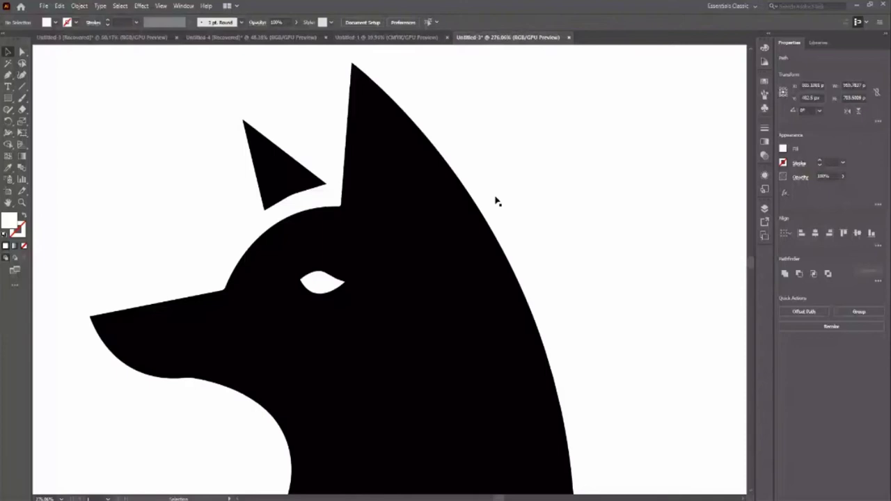
{"action": "key", "text": "ctrl+a"}
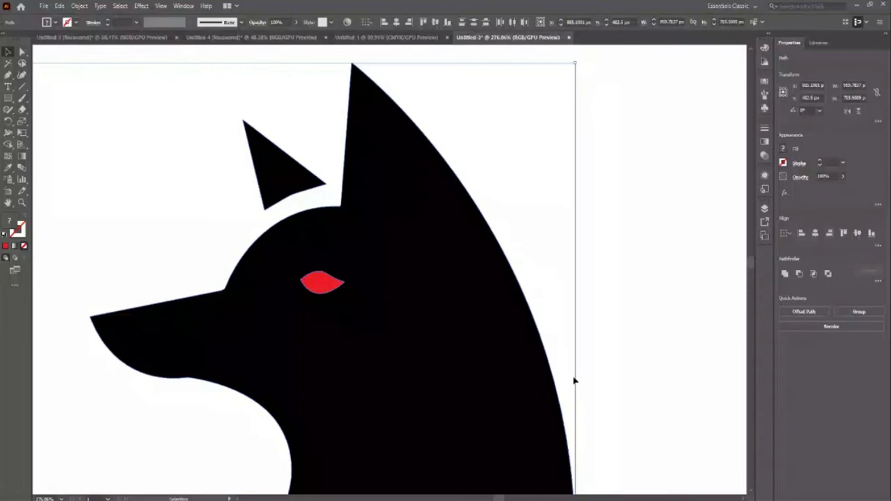
{"action": "key", "text": "z"}
{"action": "left_click_drag", "start_coordinate": [239, 183], "coordinate": [100, 282]}
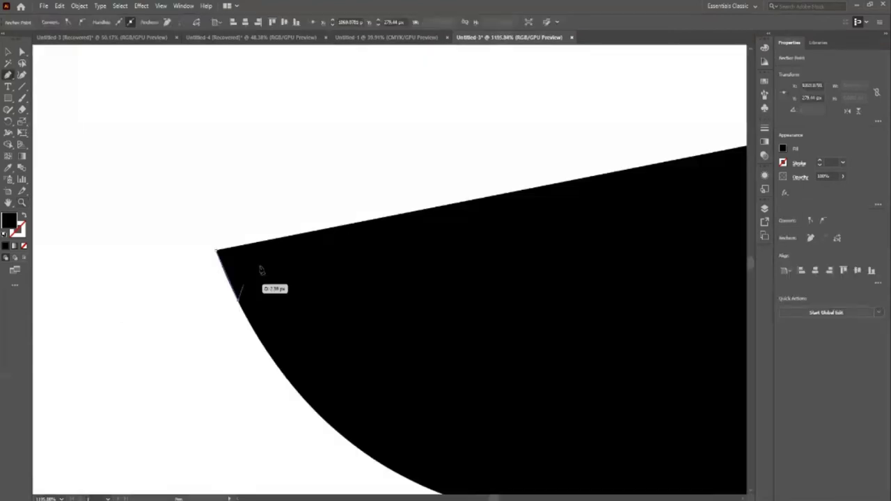
- Draw a small curved patch over the fox outline's sharp corner, then deselect it
{"action": "left_click_drag", "start_coordinate": [283, 237], "coordinate": [286, 173]}
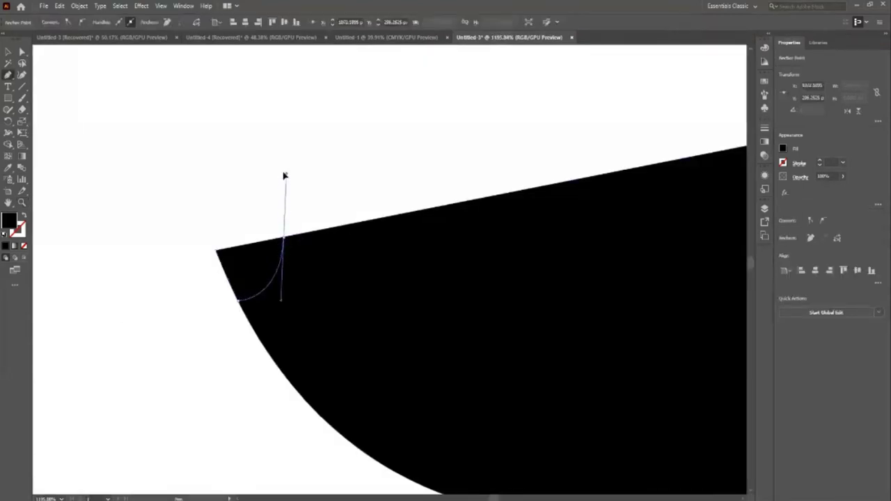
{"action": "left_click_drag", "start_coordinate": [287, 237], "coordinate": [290, 246]}
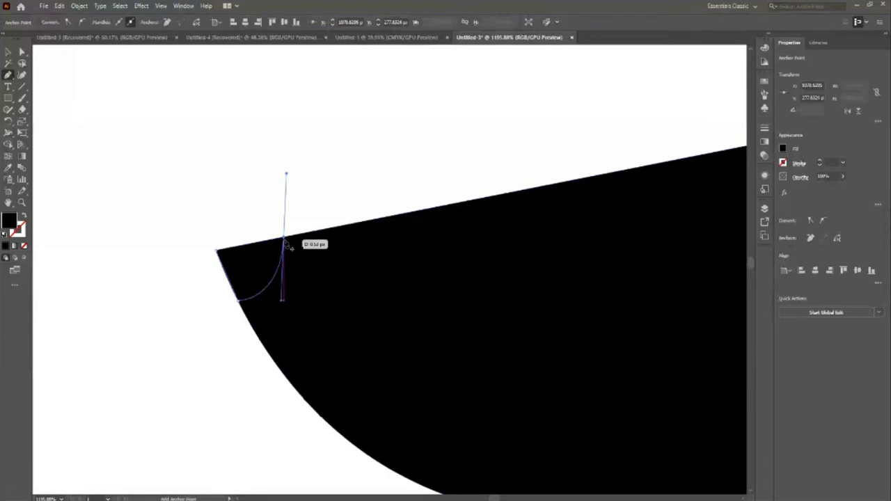
{"action": "left_click_drag", "start_coordinate": [288, 244], "coordinate": [286, 242]}
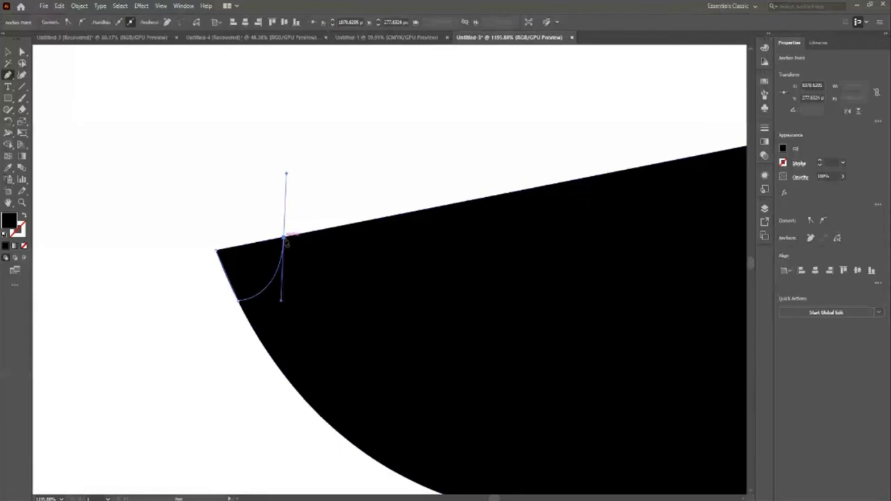
{"action": "left_click", "coordinate": [285, 240]}
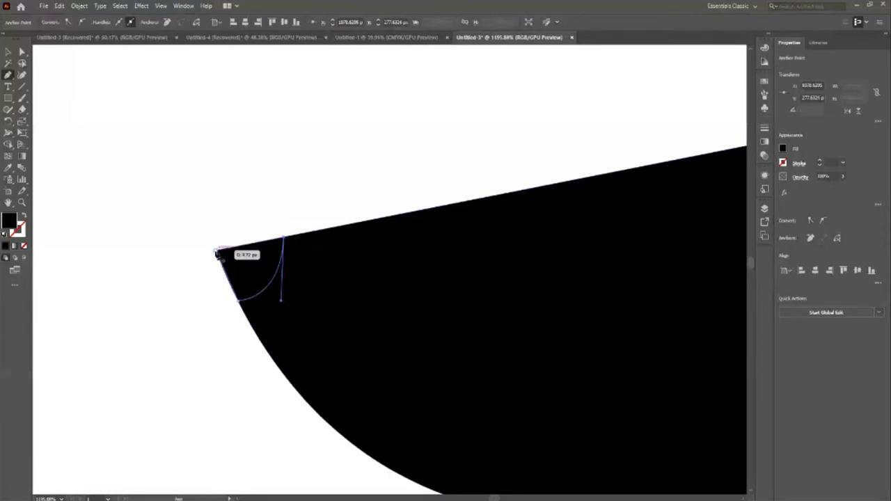
{"action": "key", "text": "v"}
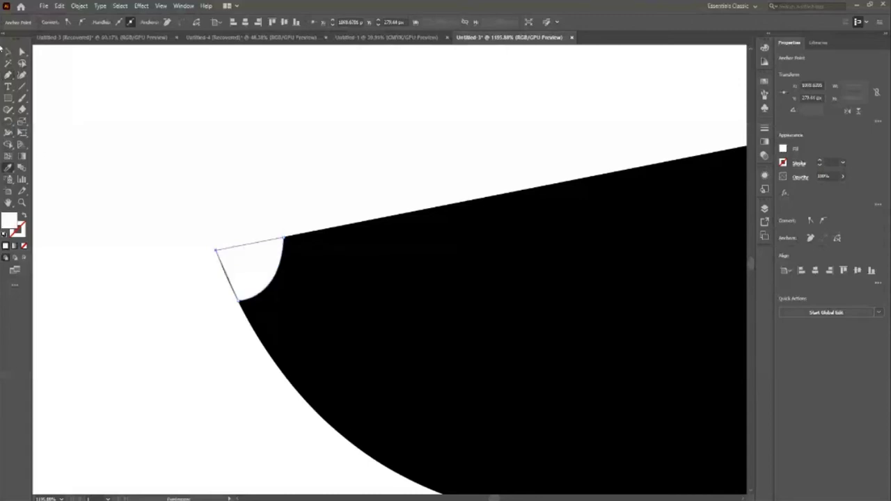
{"action": "left_click", "coordinate": [274, 164]}
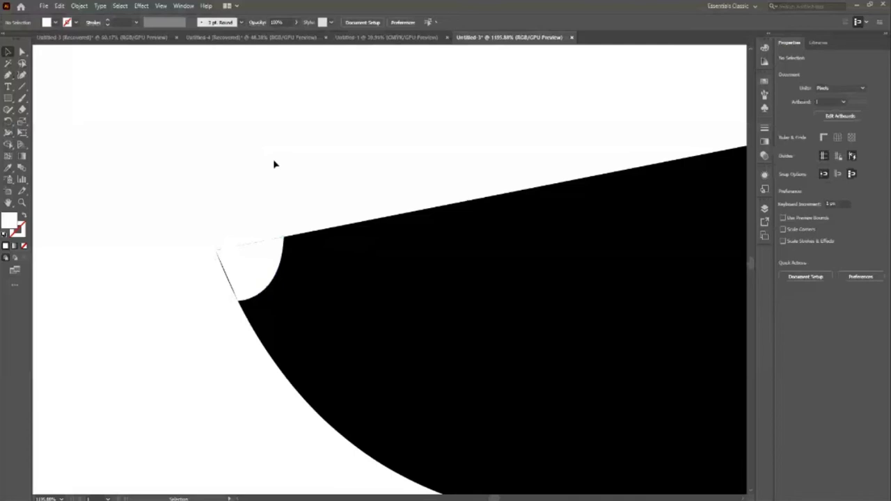
- Smooth the black fox shape's curved edge with two Smooth tool passes
{"action": "key", "text": "z"}
{"action": "left_click_drag", "start_coordinate": [273, 164], "coordinate": [366, 292]}
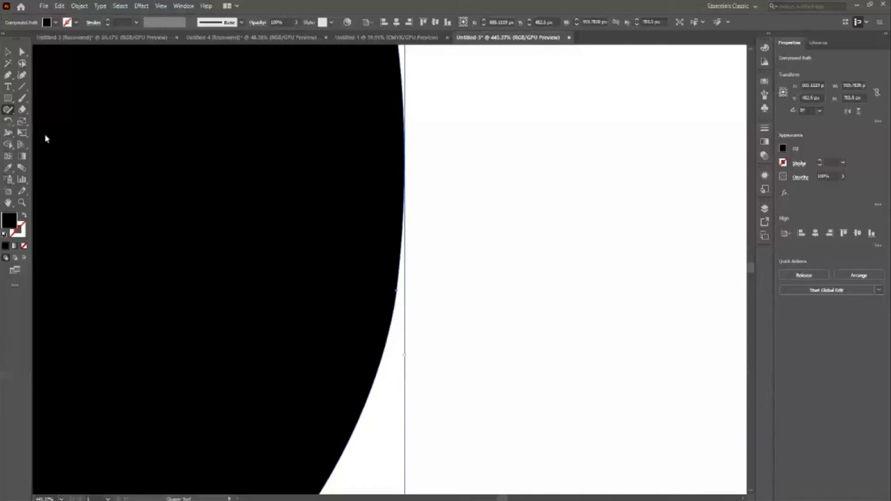
{"action": "left_click", "coordinate": [45, 139]}
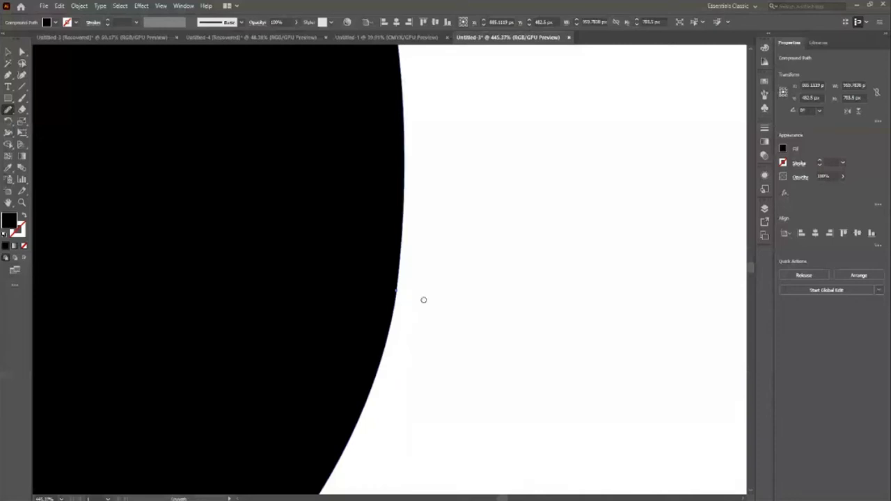
{"action": "left_click_drag", "start_coordinate": [423, 300], "coordinate": [404, 280]}
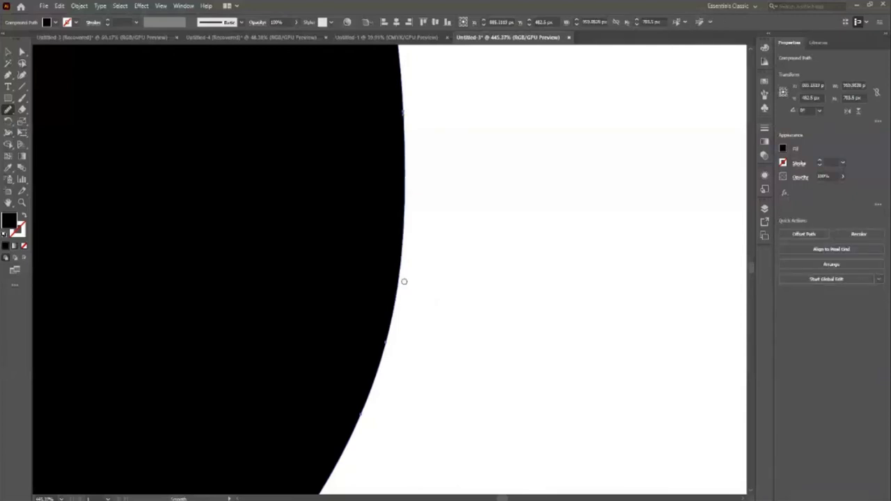
{"action": "left_click_drag", "start_coordinate": [391, 332], "coordinate": [386, 289]}
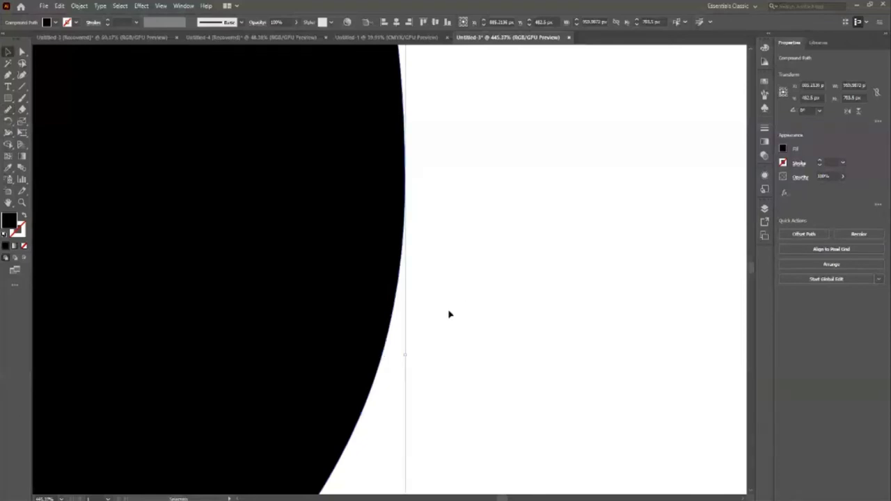
{"action": "left_click", "coordinate": [7, 109]}
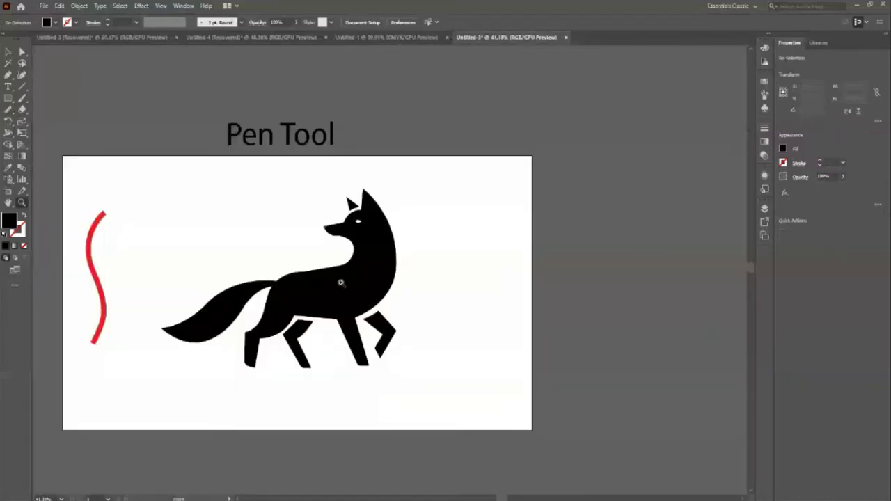
- Move the whole fox artwork slightly right and down on its artboard
{"action": "left_click_drag", "start_coordinate": [242, 372], "coordinate": [328, 342]}
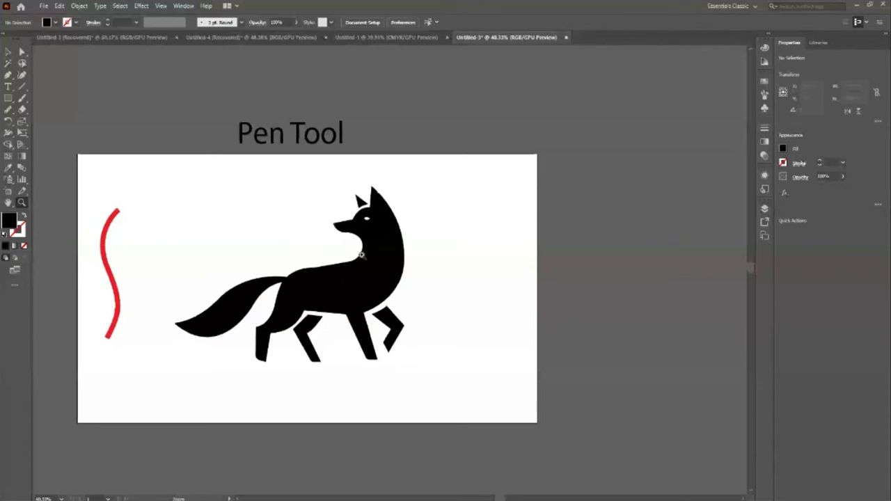
{"action": "left_click_drag", "start_coordinate": [361, 255], "coordinate": [442, 339]}
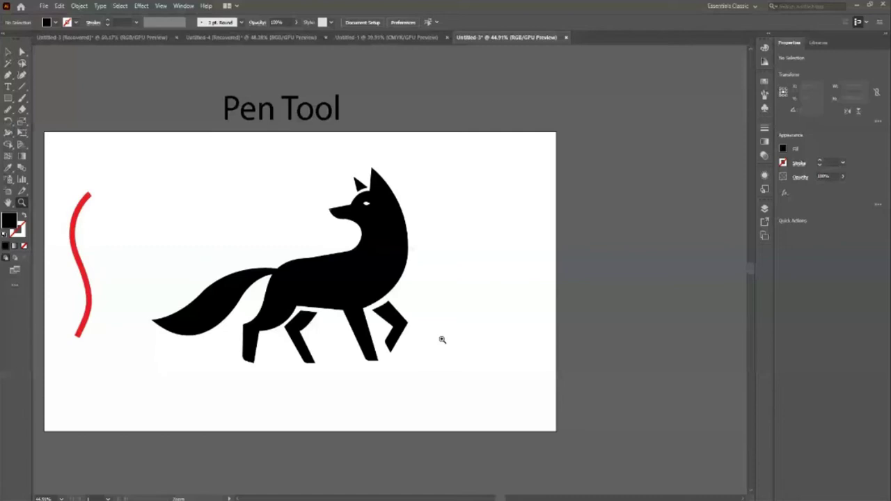
{"action": "key", "text": "v"}
{"action": "left_click", "coordinate": [416, 310]}
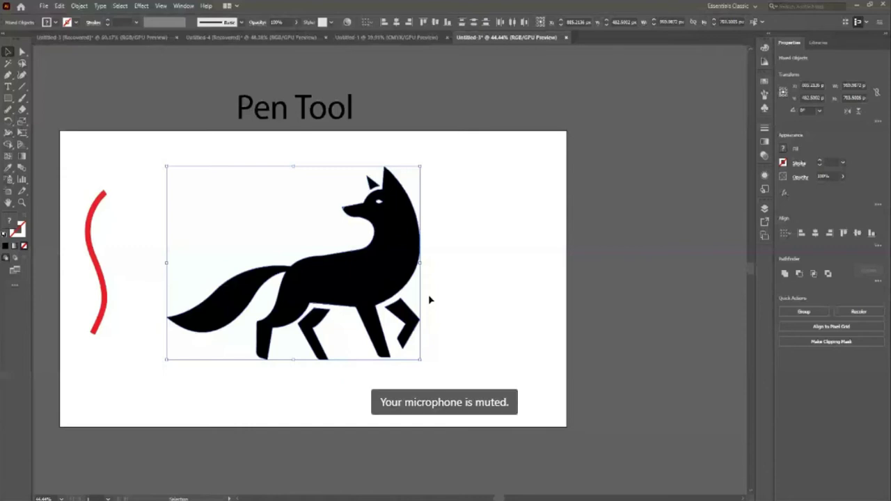
{"action": "left_click_drag", "start_coordinate": [415, 310], "coordinate": [434, 326]}
{"action": "left_click", "coordinate": [453, 357]}
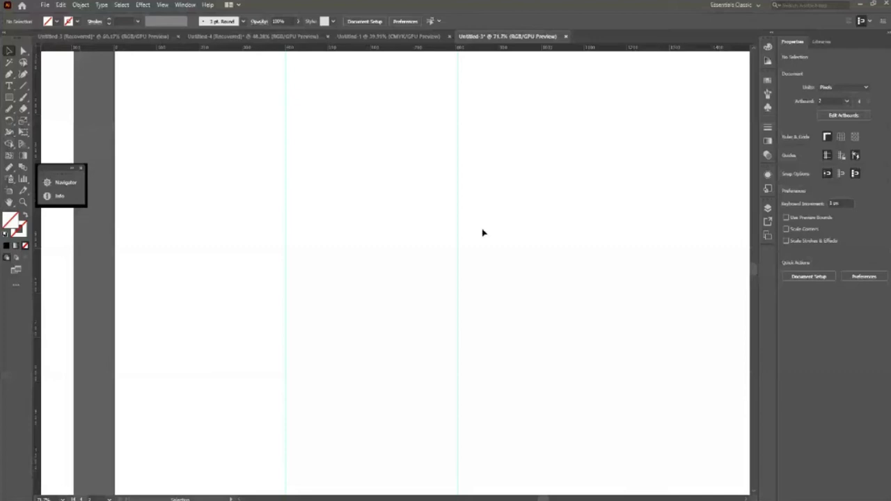
- Move a vertical guide further left and add a horizontal guide across the artboard
{"action": "left_click_drag", "start_coordinate": [457, 268], "coordinate": [414, 259]}
{"action": "left_click", "coordinate": [285, 298]}
{"action": "left_click", "coordinate": [341, 293]}
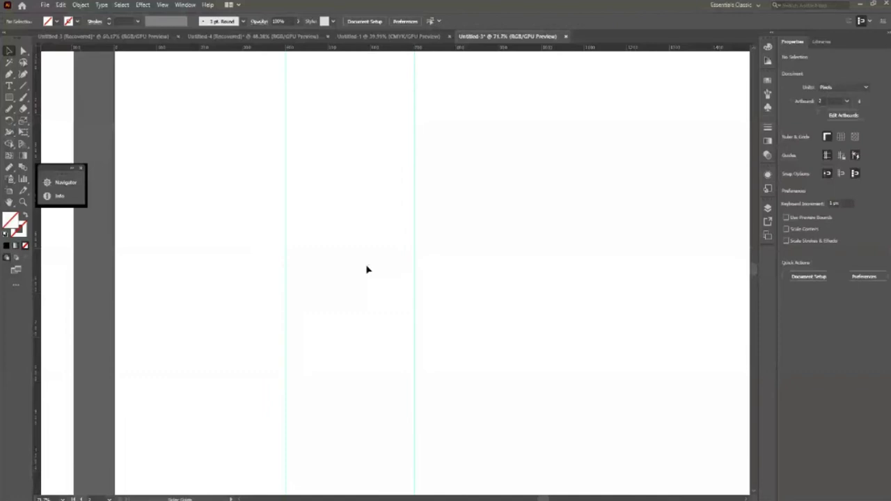
{"action": "left_click_drag", "start_coordinate": [367, 269], "coordinate": [364, 243]}
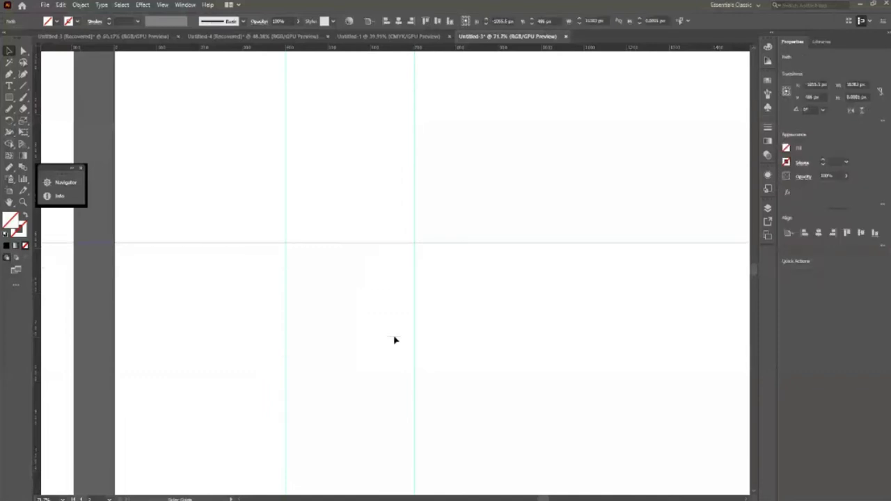
{"action": "key", "text": "z"}
{"action": "left_click_drag", "start_coordinate": [446, 376], "coordinate": [454, 379]}
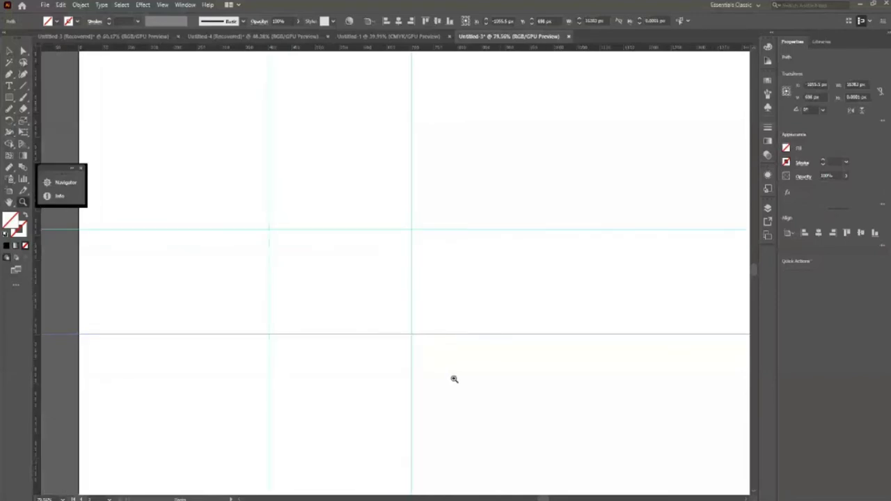
{"action": "key", "text": "v"}
{"action": "left_click", "coordinate": [328, 314]}
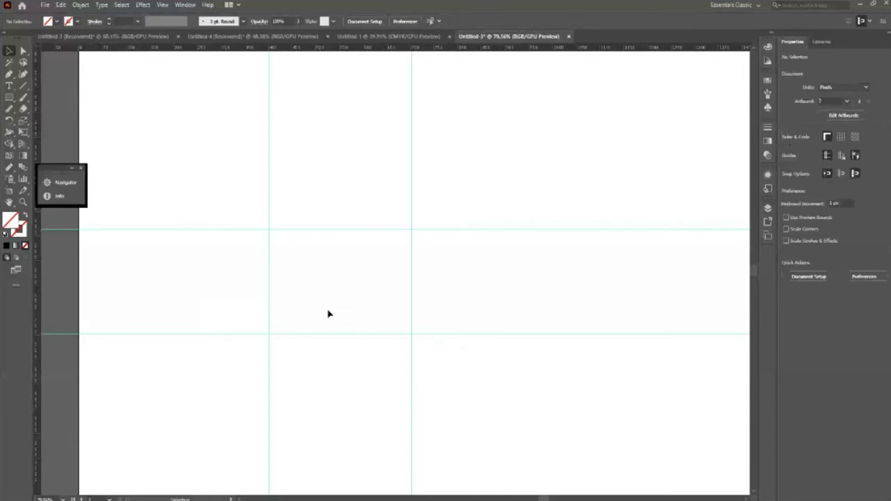
- Start a Pen path between the top guide crossings, then abandon it
{"action": "key", "text": "p"}
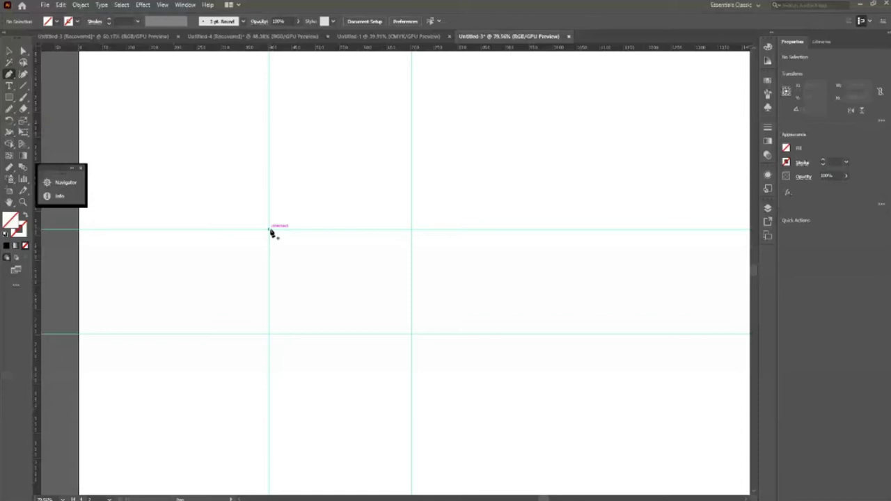
{"action": "left_click", "coordinate": [270, 229]}
{"action": "left_click", "coordinate": [411, 229]}
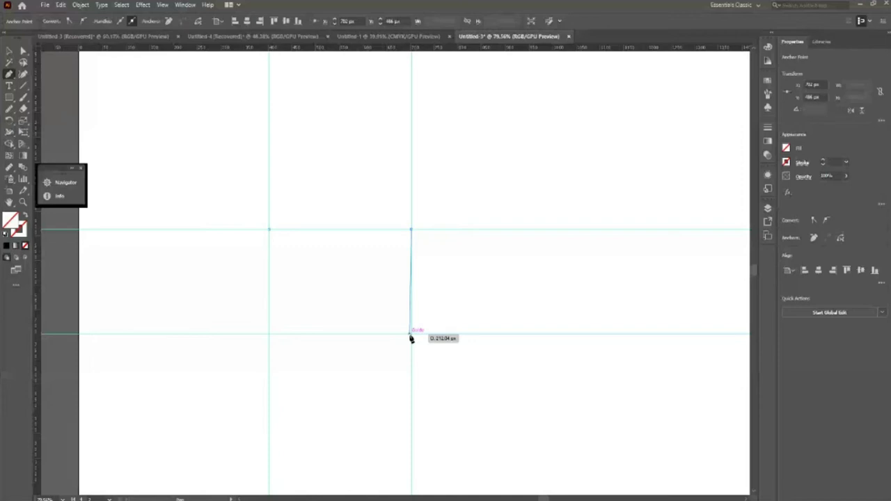
{"action": "left_click", "coordinate": [443, 352], "text": "ctrl"}
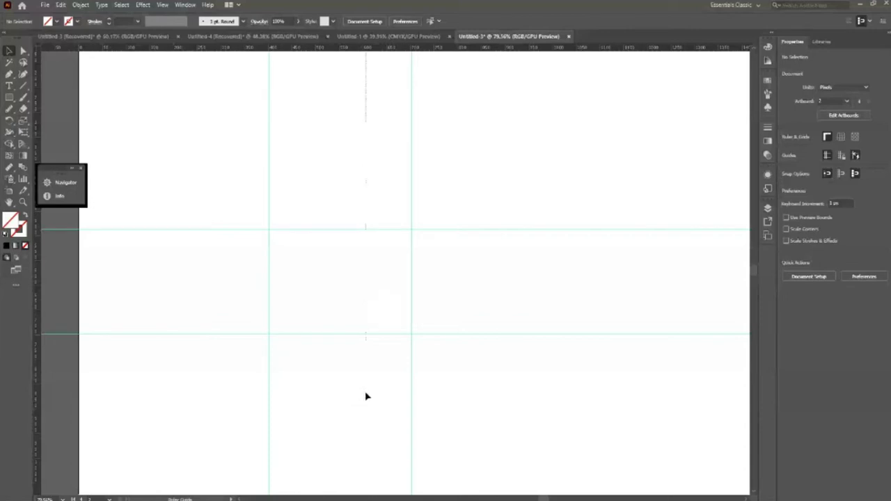
- Add two vertical guides between the existing ones for the cup's narrower base
{"action": "left_click_drag", "start_coordinate": [366, 396], "coordinate": [365, 396]}
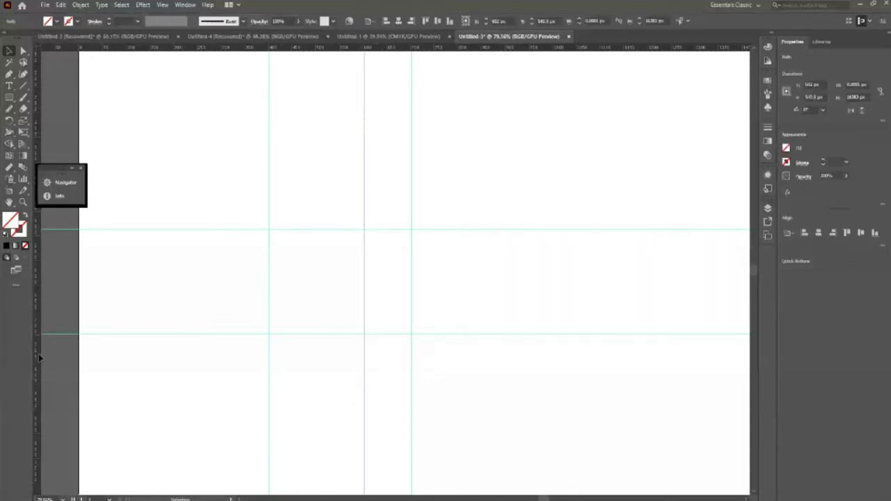
{"action": "left_click_drag", "start_coordinate": [38, 357], "coordinate": [316, 375]}
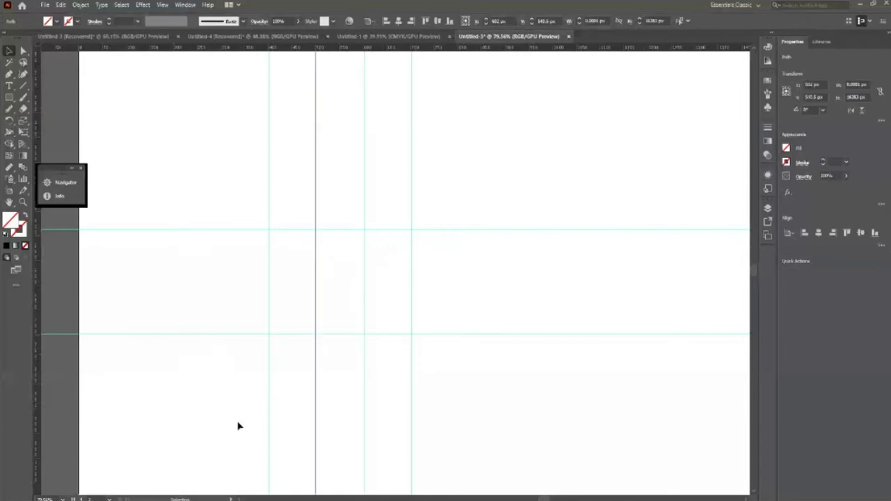
{"action": "left_click", "coordinate": [290, 280]}
{"action": "key", "text": "p"}
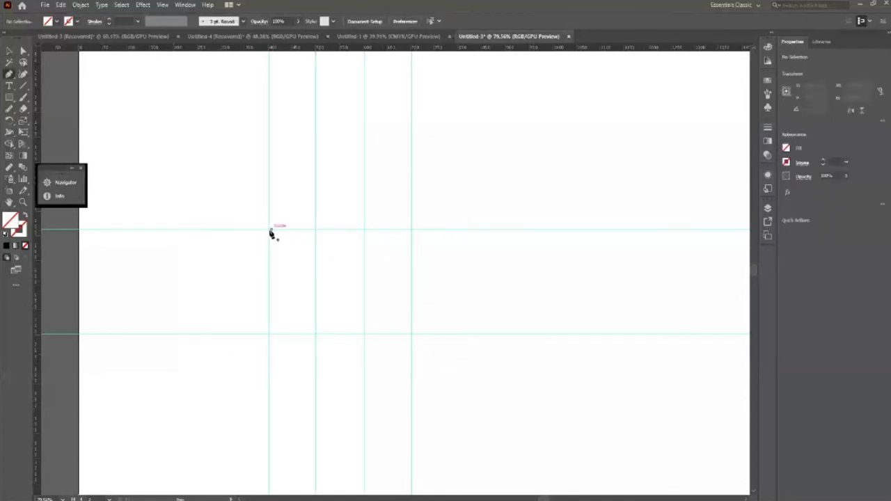
- Trace the cup outline along the guides with a flat rim, curved right side and flat base
{"action": "left_click", "coordinate": [270, 230]}
{"action": "left_click", "coordinate": [411, 230]}
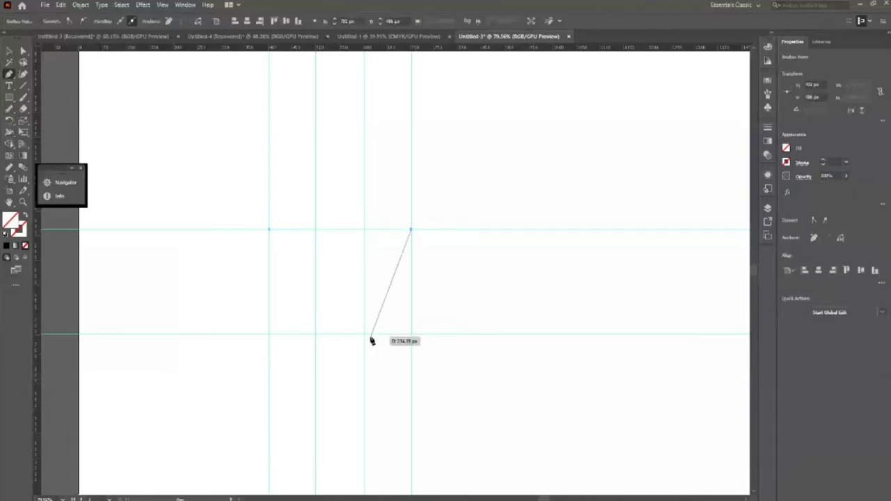
{"action": "left_click_drag", "start_coordinate": [364, 334], "coordinate": [318, 376]}
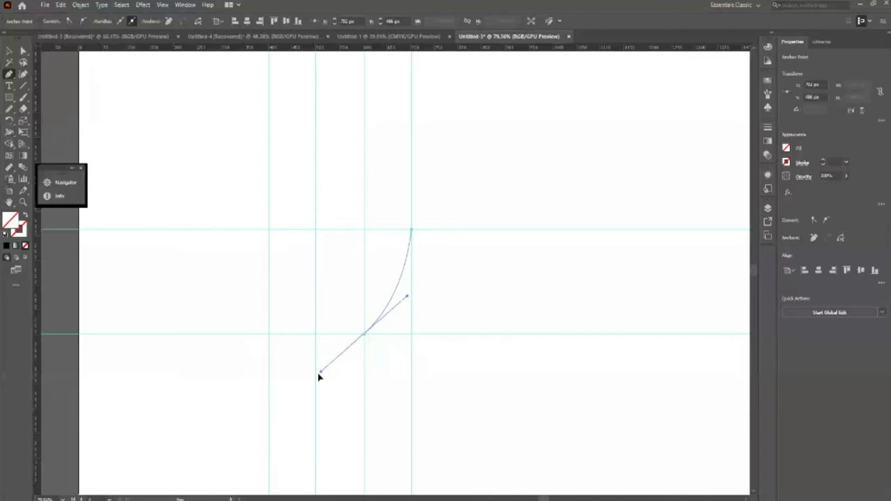
{"action": "left_click", "coordinate": [364, 334]}
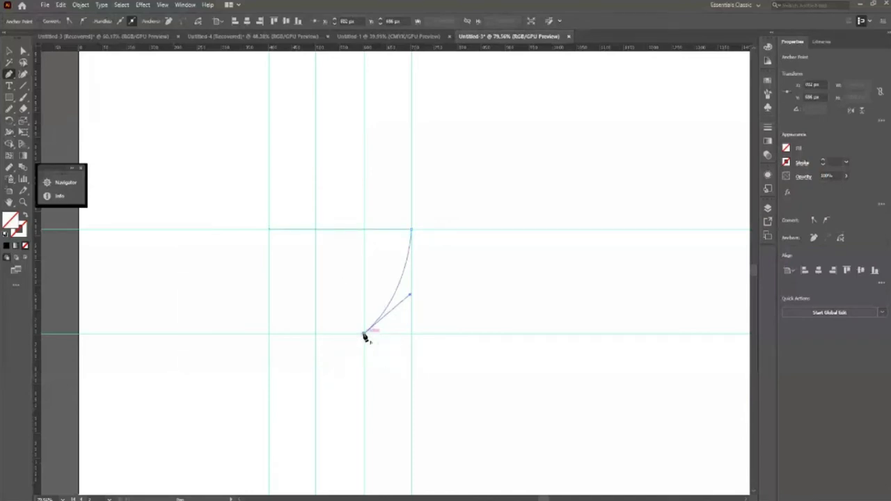
{"action": "left_click", "coordinate": [315, 334]}
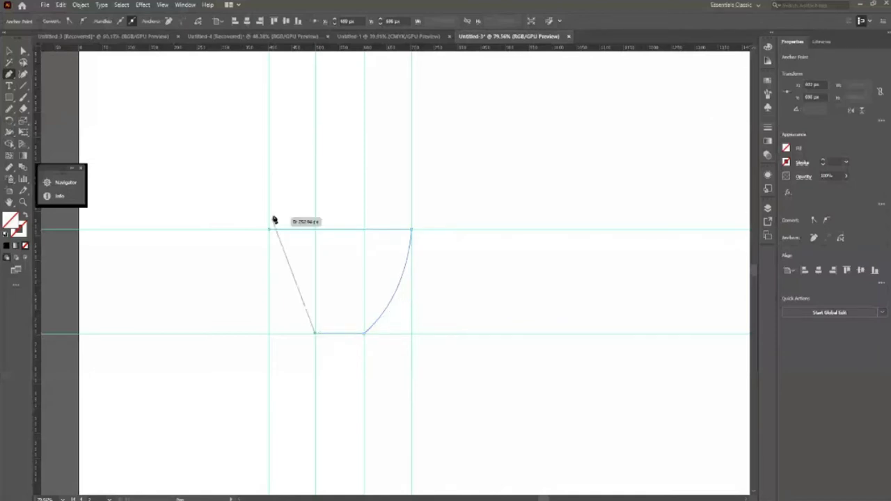
{"action": "left_click_drag", "start_coordinate": [270, 230], "coordinate": [272, 136]}
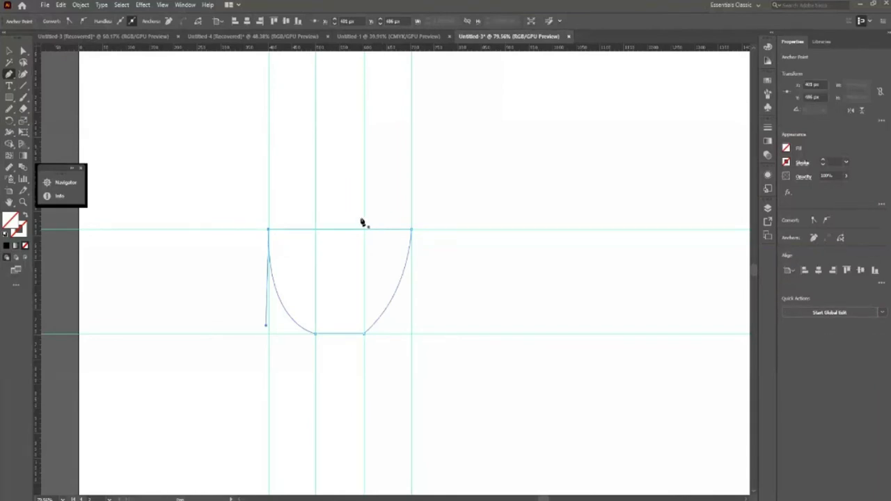
{"action": "key", "text": "Delete"}
{"action": "key", "text": "v"}
{"action": "key", "text": "Delete"}
{"action": "key", "text": "ctrl+z"}
- Fill the cup outline with red
{"action": "left_click", "coordinate": [290, 318]}
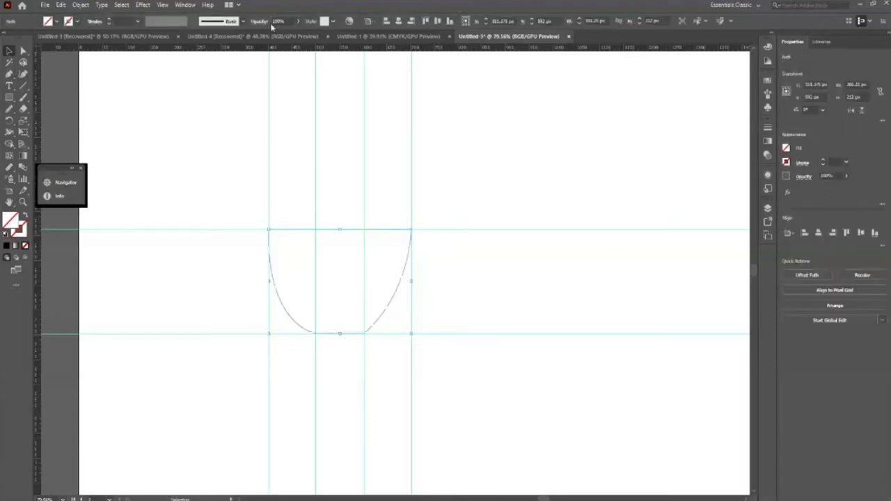
{"action": "left_click", "coordinate": [58, 21]}
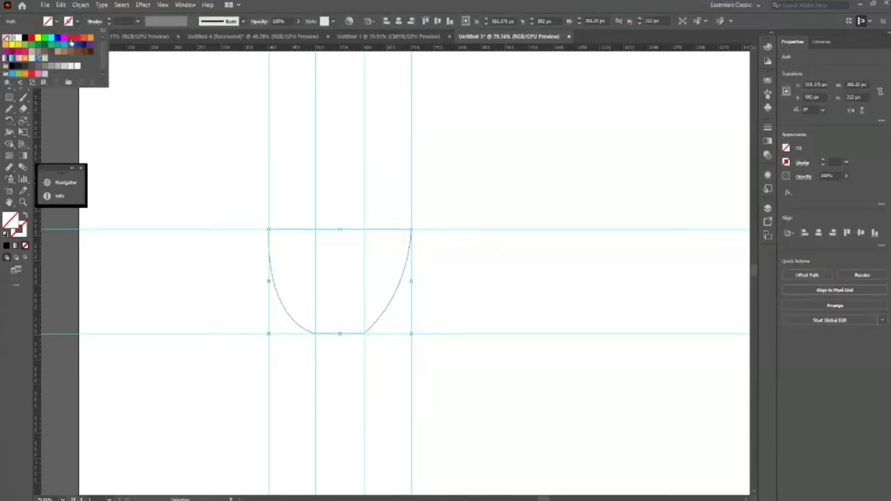
{"action": "left_click", "coordinate": [70, 39]}
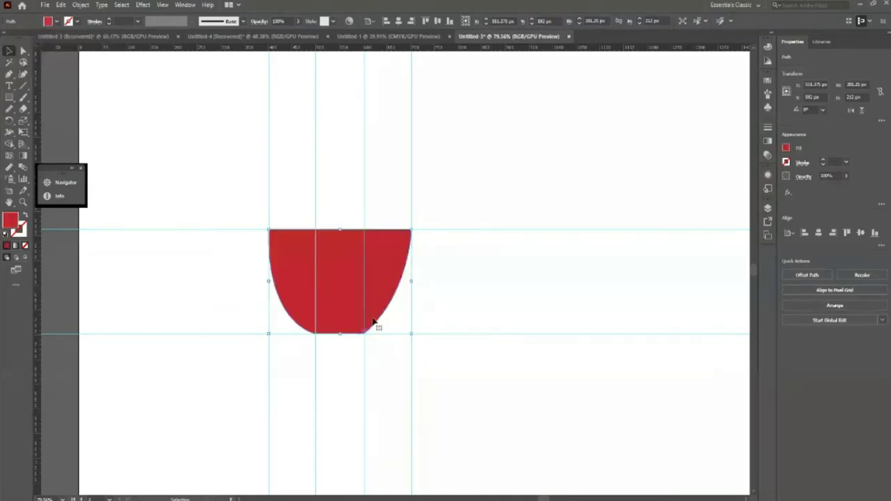
- Adjust the curves at the cup's bottom-right and bottom-left anchors
{"action": "key", "text": "a"}
{"action": "left_click_drag", "start_coordinate": [364, 332], "coordinate": [366, 337]}
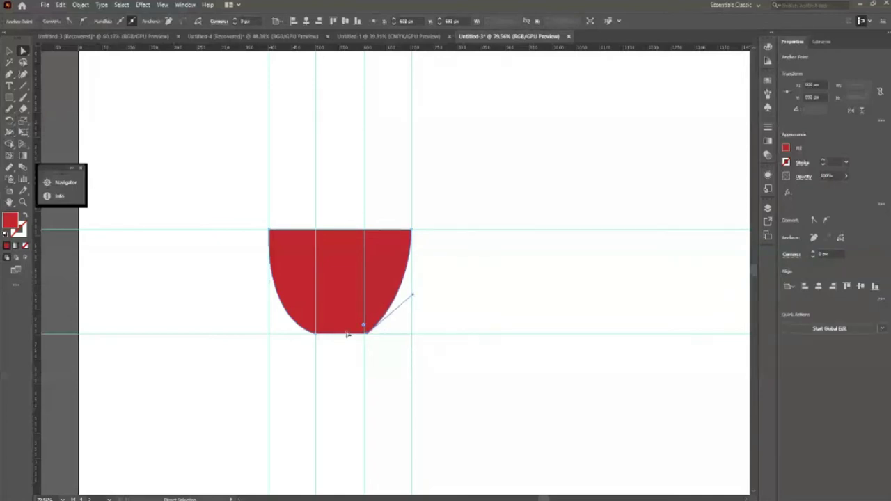
{"action": "left_click_drag", "start_coordinate": [314, 336], "coordinate": [318, 338]}
{"action": "left_click", "coordinate": [283, 393]}
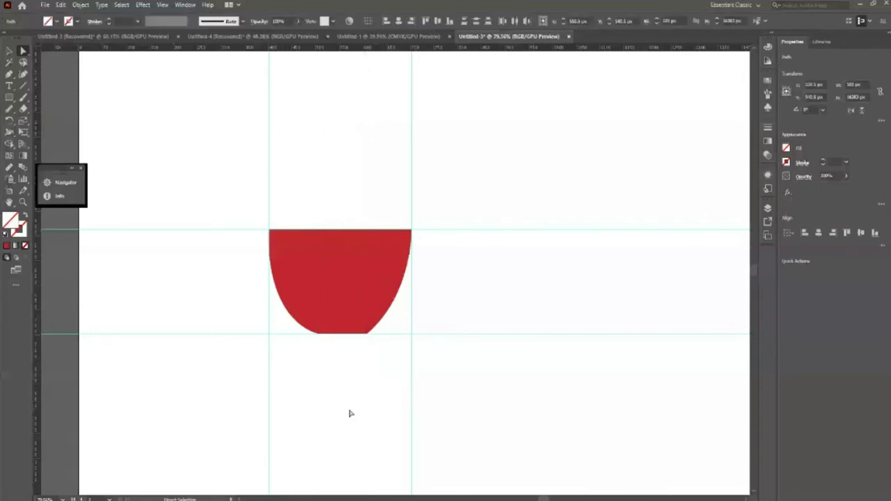
{"action": "key", "text": "ctrl+a"}
{"action": "key", "text": "v"}
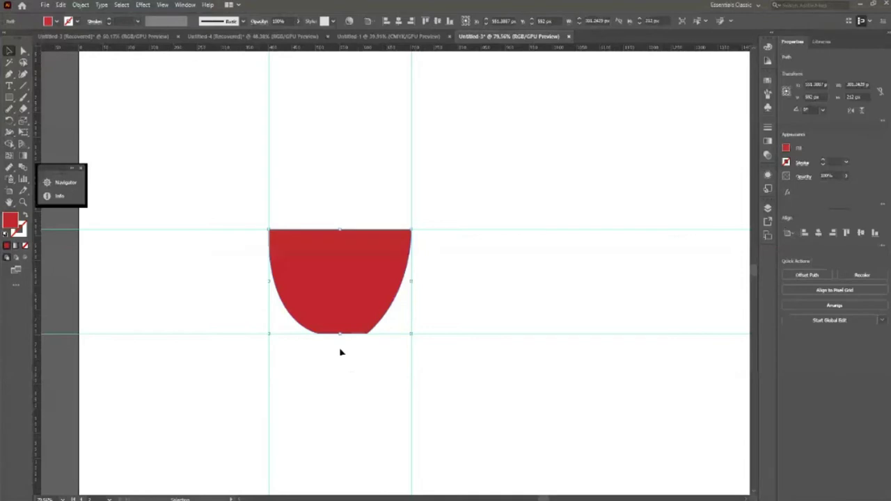
{"action": "key", "text": "a"}
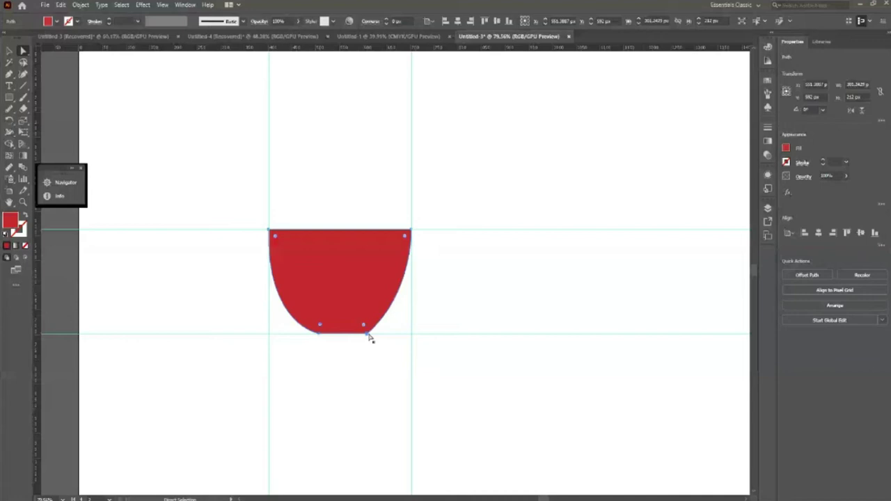
{"action": "left_click_drag", "start_coordinate": [369, 335], "coordinate": [415, 299]}
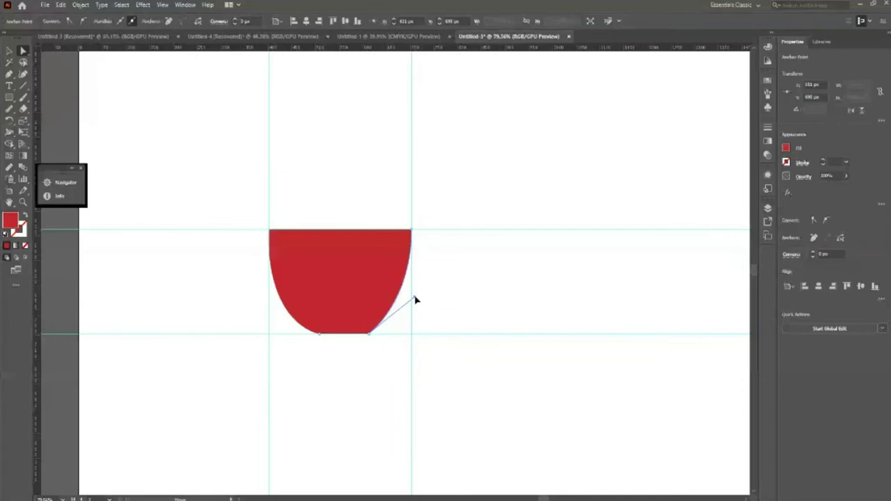
{"action": "left_click", "coordinate": [196, 466]}
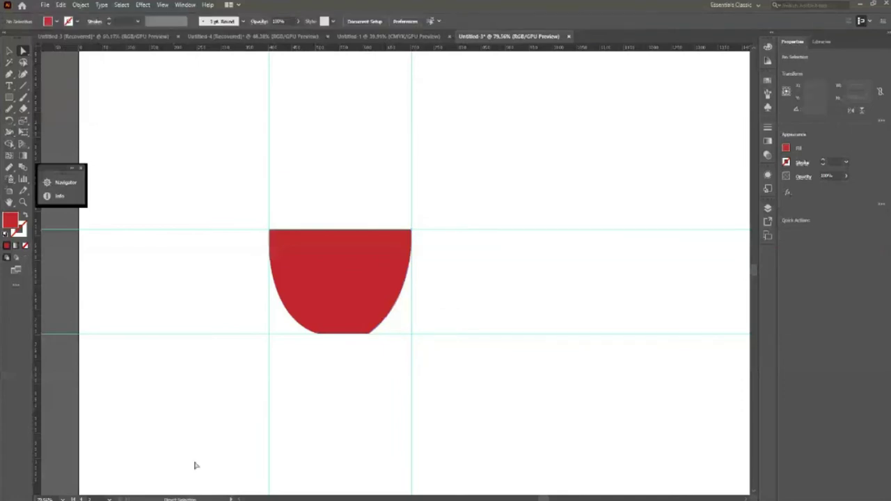
{"action": "left_click", "coordinate": [301, 326]}
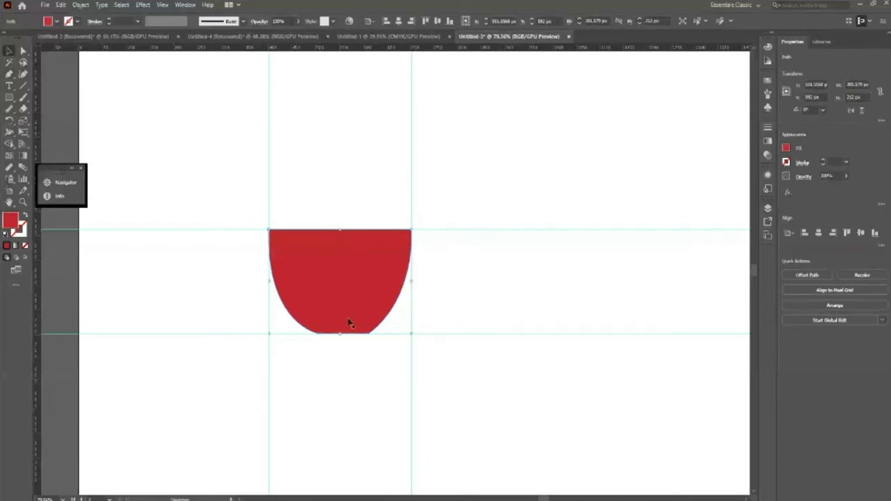
- Refine the two bottom anchors so both sides curve evenly into the flat base
{"action": "key", "text": "a"}
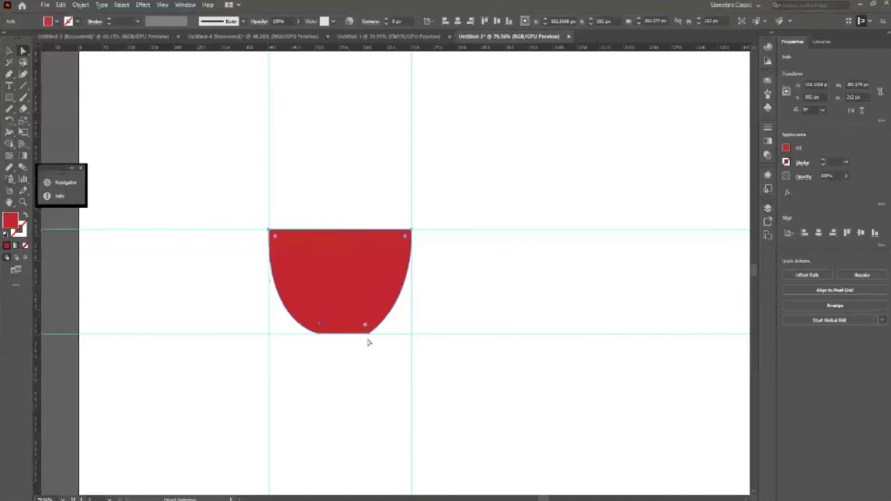
{"action": "left_click", "coordinate": [367, 330]}
{"action": "left_click", "coordinate": [320, 335]}
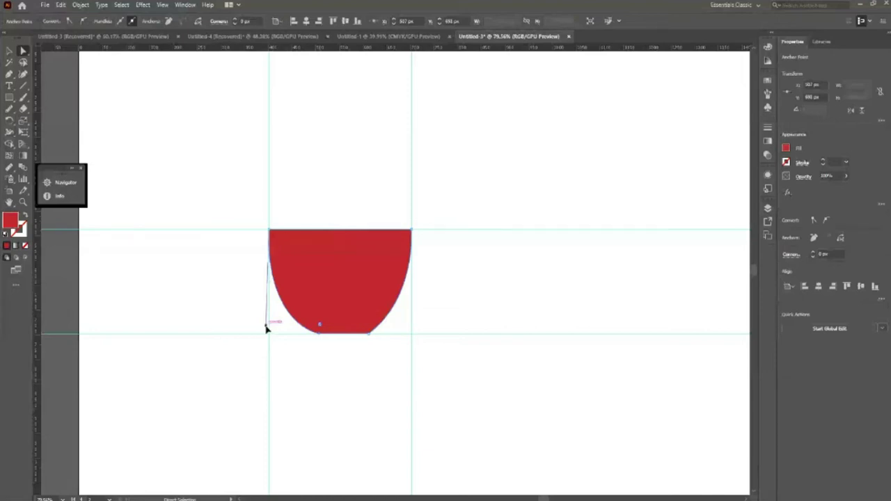
{"action": "left_click", "coordinate": [293, 355]}
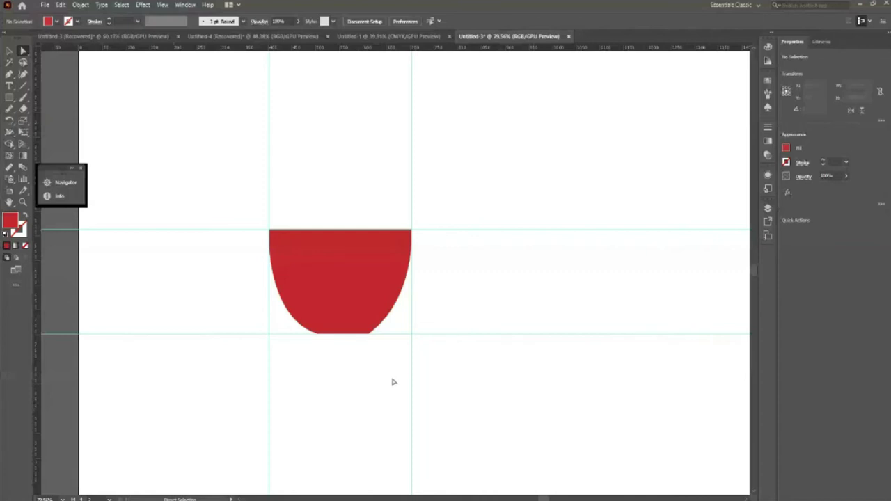
{"action": "key", "text": "v"}
{"action": "key", "text": "ctrl+a"}
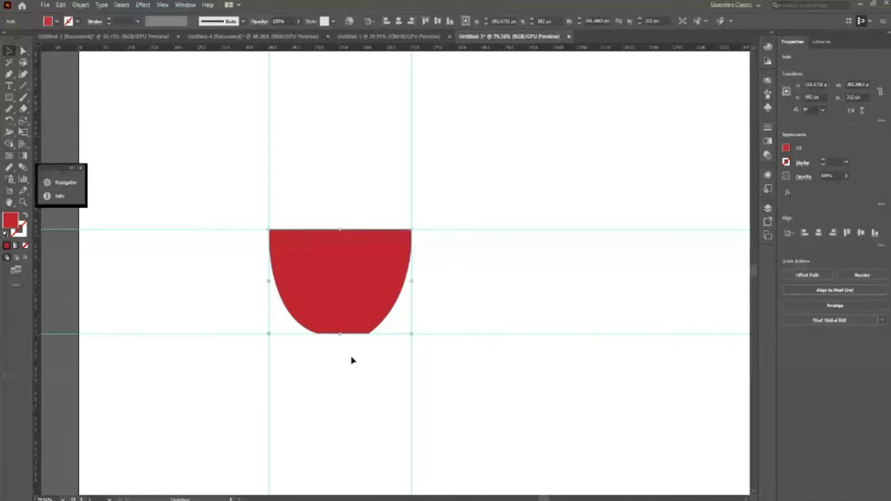
{"action": "left_click", "coordinate": [351, 360]}
{"action": "key", "text": "p"}
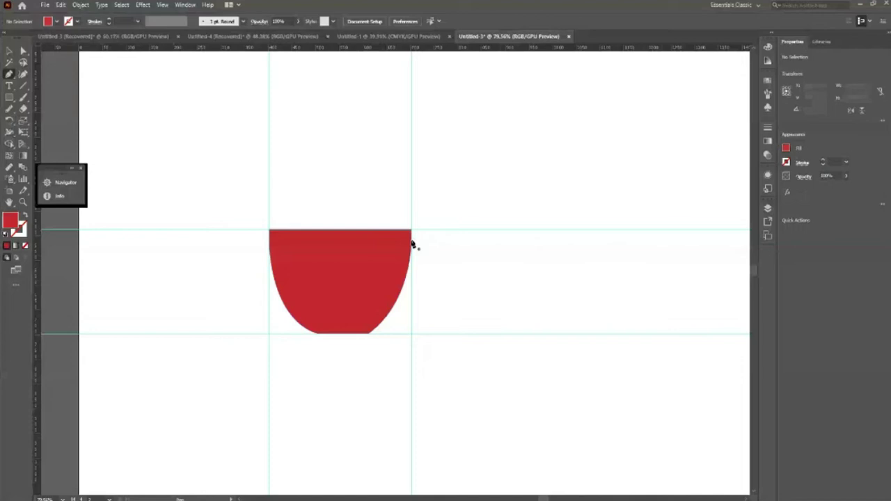
- Draw a closed, rounded handle from the cup's top-right corner and make it a red outline without fill
{"action": "left_click_drag", "start_coordinate": [393, 306], "coordinate": [376, 337]}
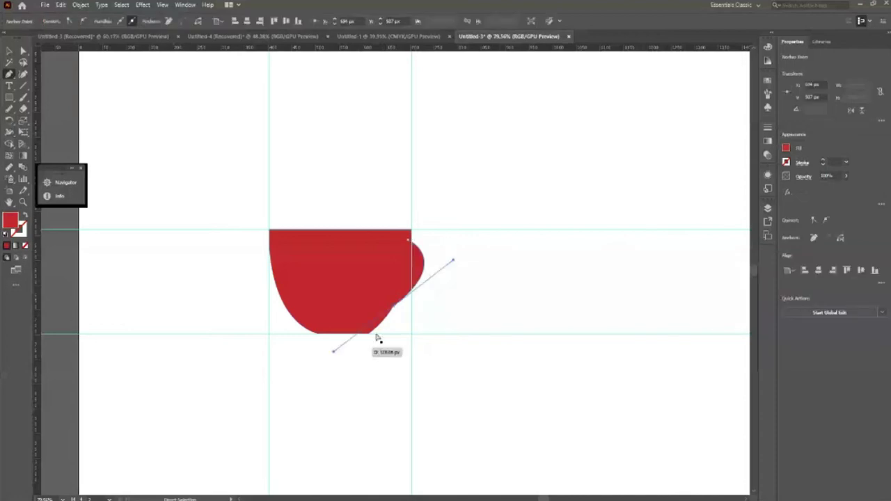
{"action": "key", "text": "ctrl+z"}
{"action": "left_click", "coordinate": [411, 241]}
{"action": "left_click_drag", "start_coordinate": [431, 280], "coordinate": [402, 313]}
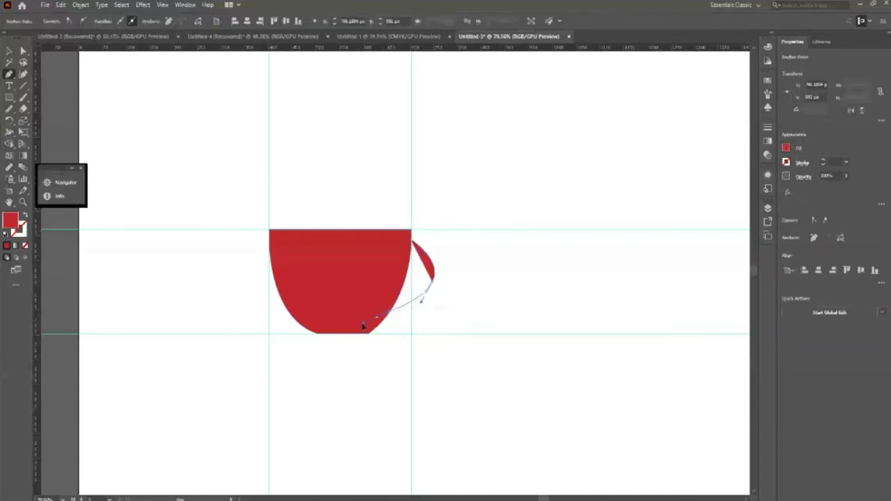
{"action": "left_click_drag", "start_coordinate": [346, 331], "coordinate": [397, 279]}
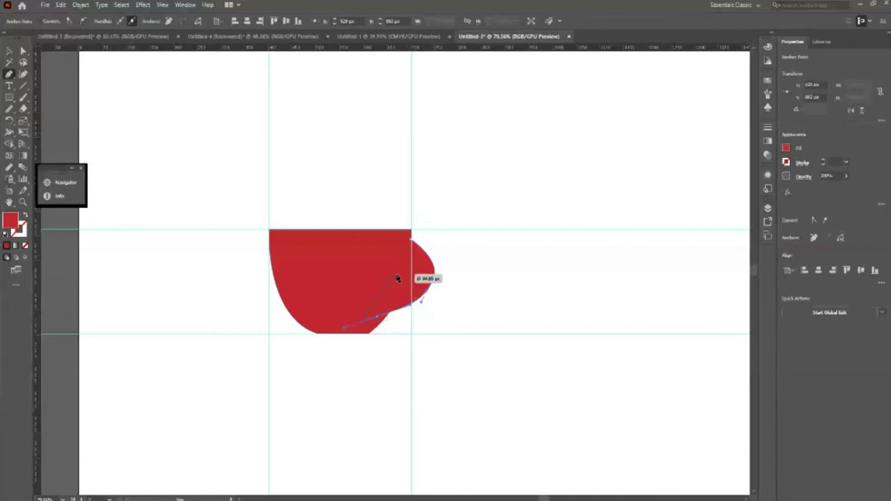
{"action": "left_click", "coordinate": [411, 239]}
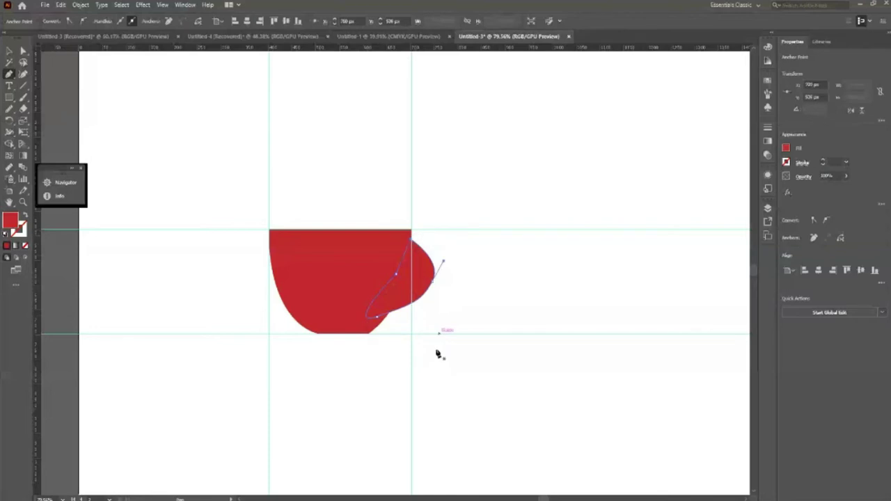
{"action": "key", "text": "v"}
{"action": "left_click", "coordinate": [445, 261]}
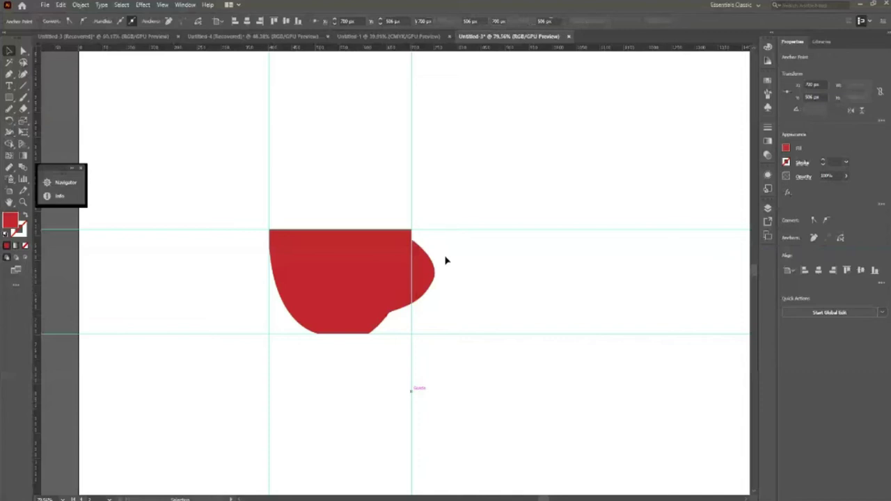
{"action": "key", "text": "shift+x"}
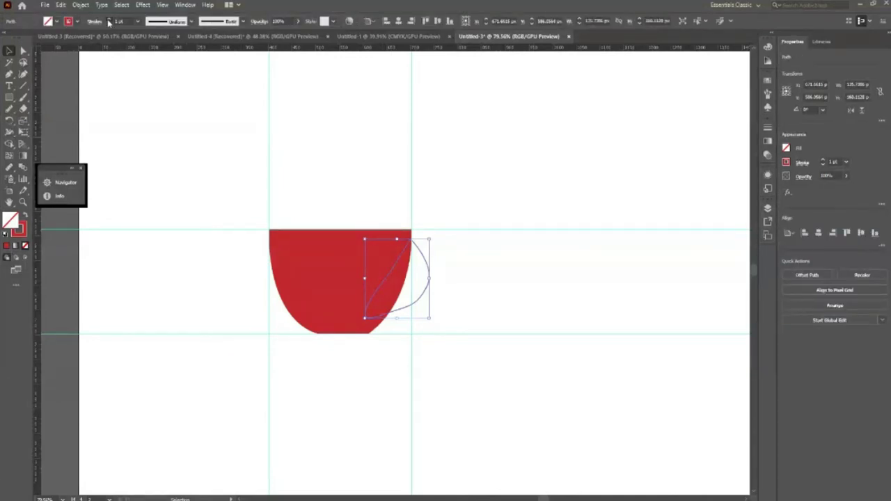
- Thicken the handle's stroke to 28 pt, then make it slightly narrower and lower its top
{"action": "left_click", "coordinate": [109, 20]}
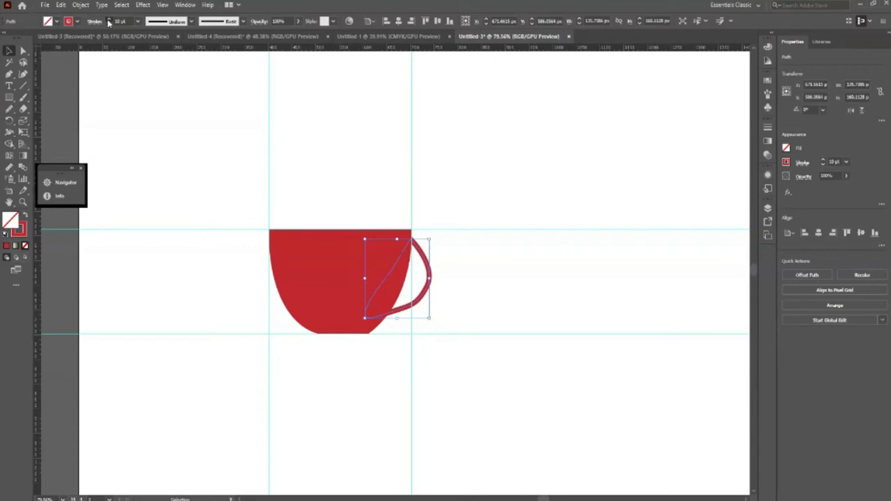
{"action": "left_click", "coordinate": [109, 20]}
{"action": "type", "text": "28"}
{"action": "left_click", "coordinate": [199, 271]}
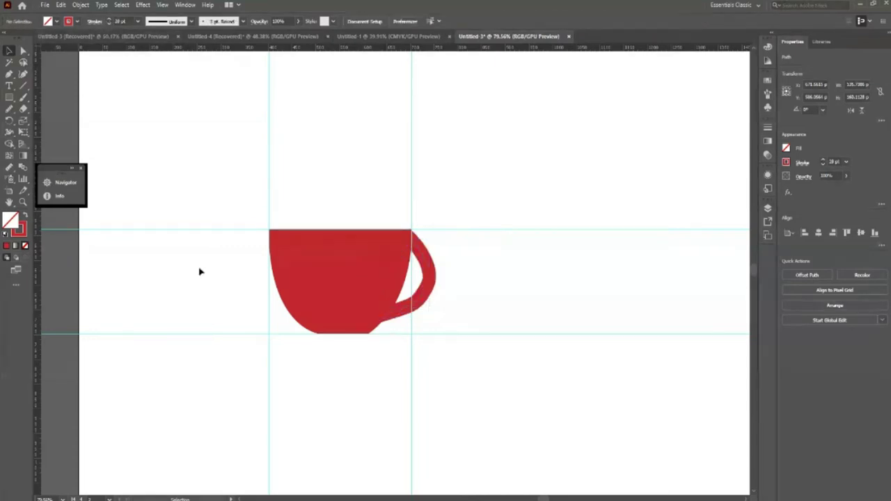
{"action": "left_click", "coordinate": [428, 293]}
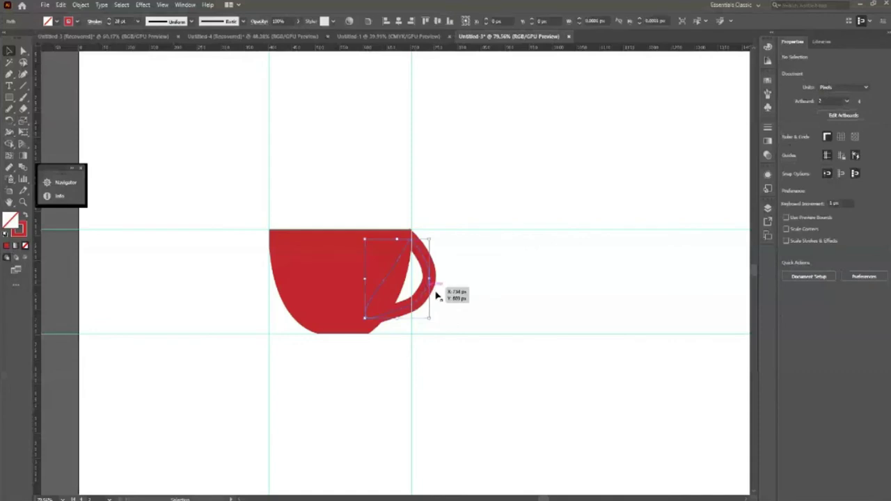
{"action": "left_click_drag", "start_coordinate": [456, 286], "coordinate": [446, 287]}
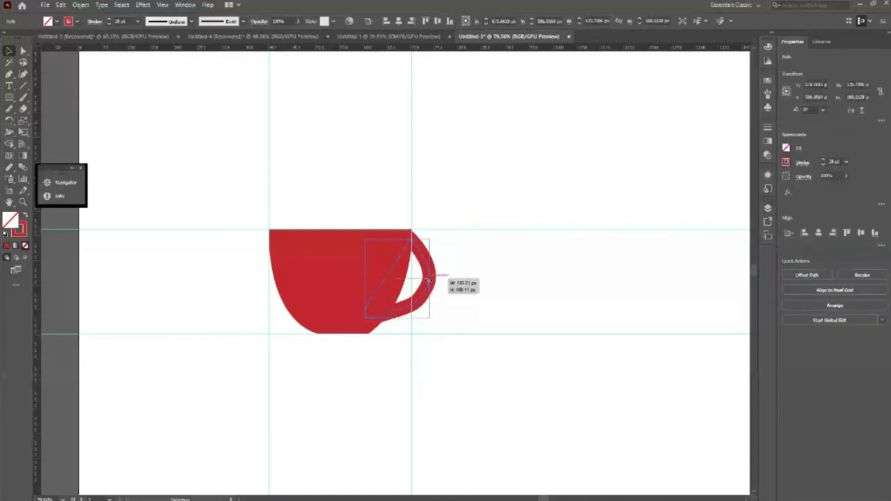
{"action": "left_click_drag", "start_coordinate": [395, 239], "coordinate": [395, 242]}
{"action": "left_click", "coordinate": [533, 302]}
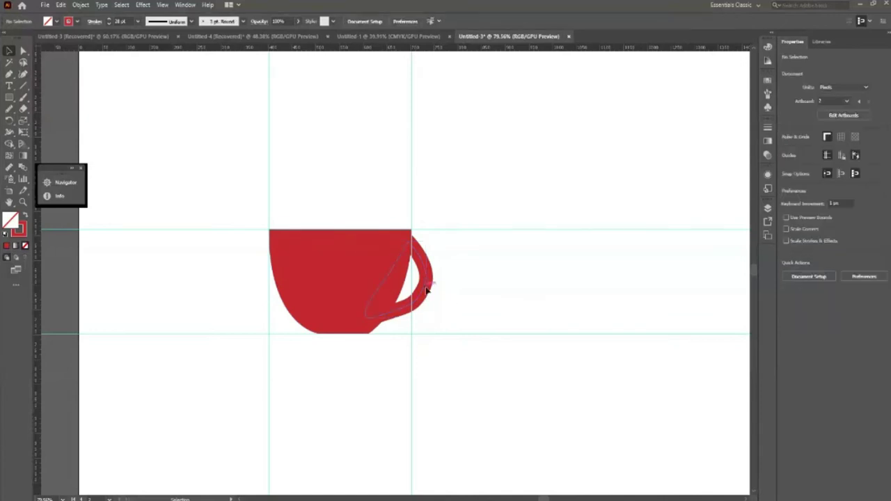
- Move the handle's inner anchor and smooth the curve near its lower end
{"action": "left_click", "coordinate": [428, 287]}
{"action": "key", "text": "a"}
{"action": "left_click", "coordinate": [426, 290]}
{"action": "left_click_drag", "start_coordinate": [424, 290], "coordinate": [424, 295]}
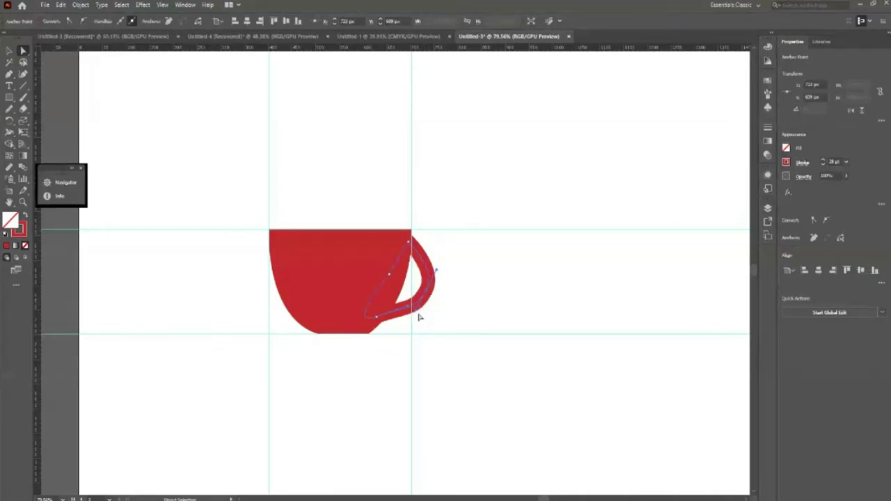
{"action": "left_click_drag", "start_coordinate": [418, 317], "coordinate": [408, 317]}
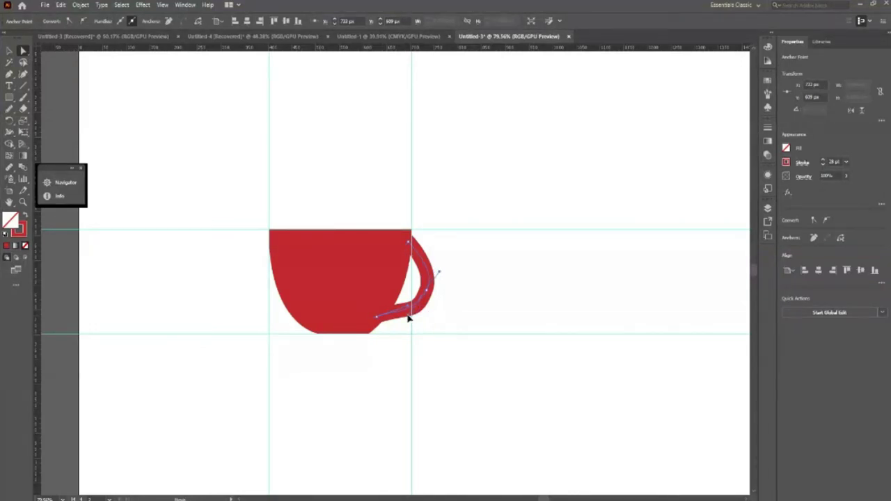
{"action": "left_click", "coordinate": [458, 321]}
- Zoom in close on the handle and check its anchor points
{"action": "key", "text": "z"}
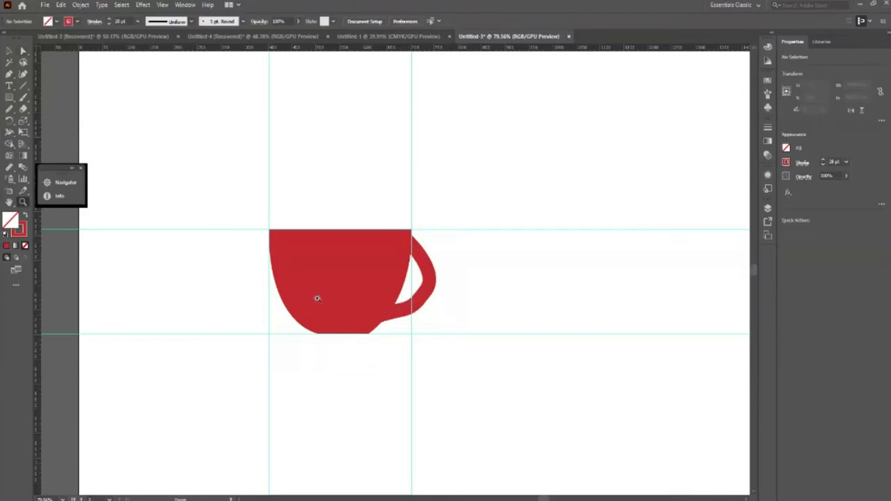
{"action": "left_click", "coordinate": [317, 298], "text": "alt"}
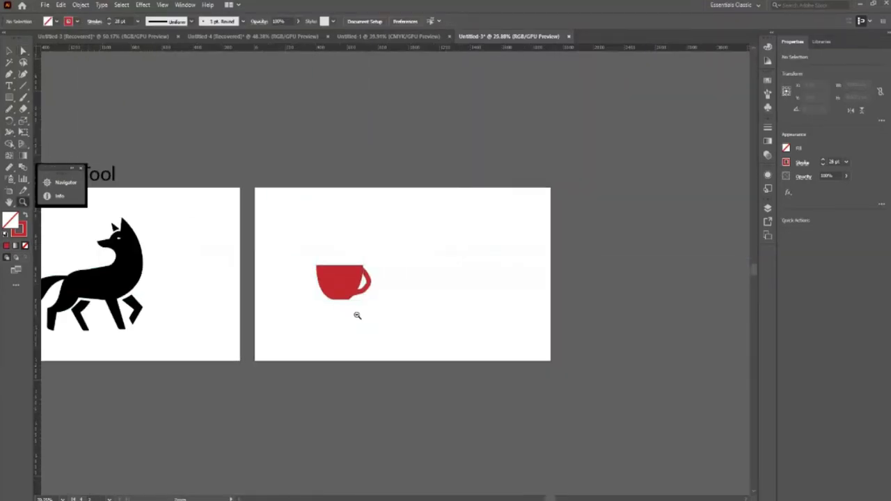
{"action": "left_click", "coordinate": [318, 327], "text": "alt"}
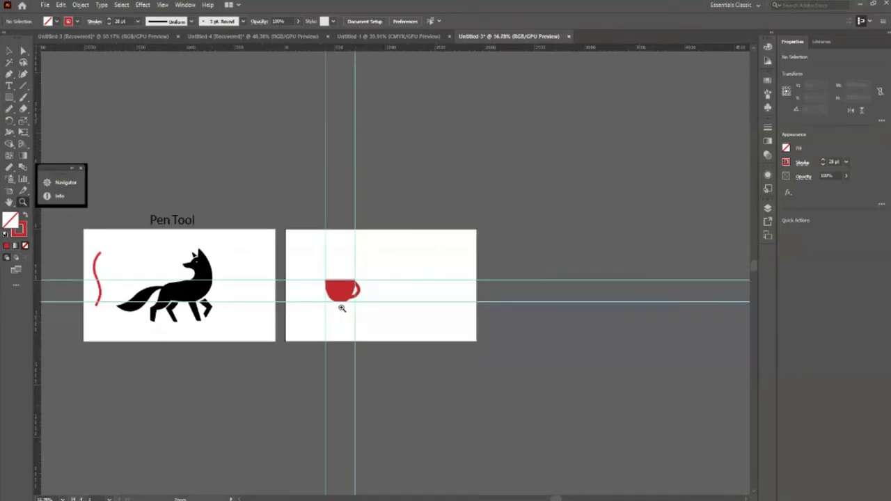
{"action": "left_click", "coordinate": [342, 308]}
{"action": "mouse_move", "coordinate": [350, 285]}
{"action": "left_mouse_down"}
{"action": "mouse_move", "coordinate": [433, 322]}
{"action": "mouse_move", "coordinate": [429, 335]}
{"action": "left_mouse_up"}
{"action": "left_click_drag", "start_coordinate": [364, 280], "coordinate": [402, 322]}
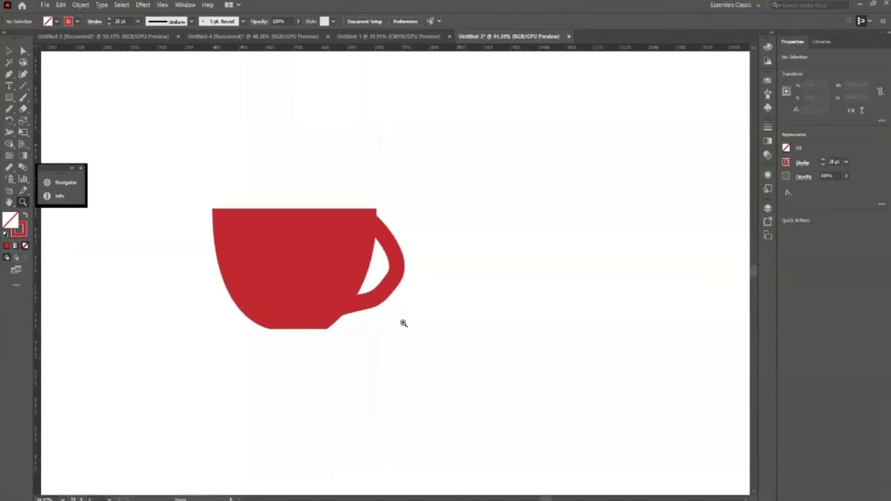
{"action": "left_click_drag", "start_coordinate": [366, 284], "coordinate": [456, 330]}
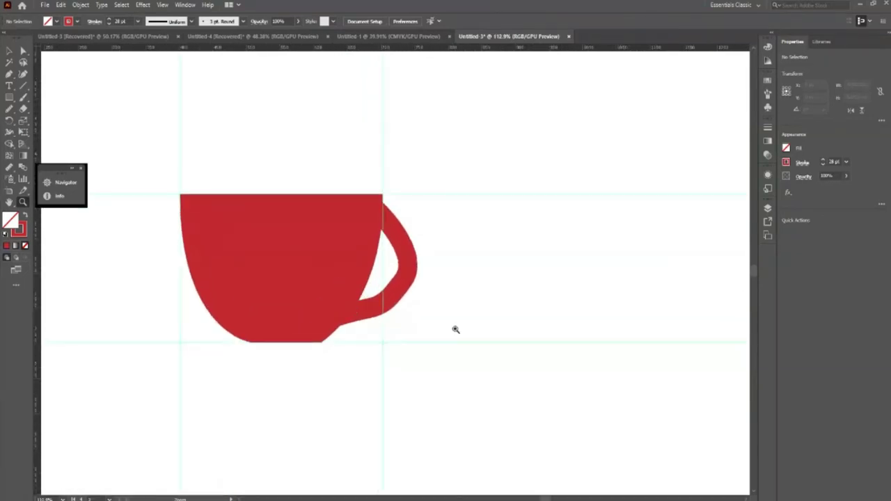
{"action": "left_click_drag", "start_coordinate": [320, 251], "coordinate": [342, 266]}
{"action": "key", "text": "v"}
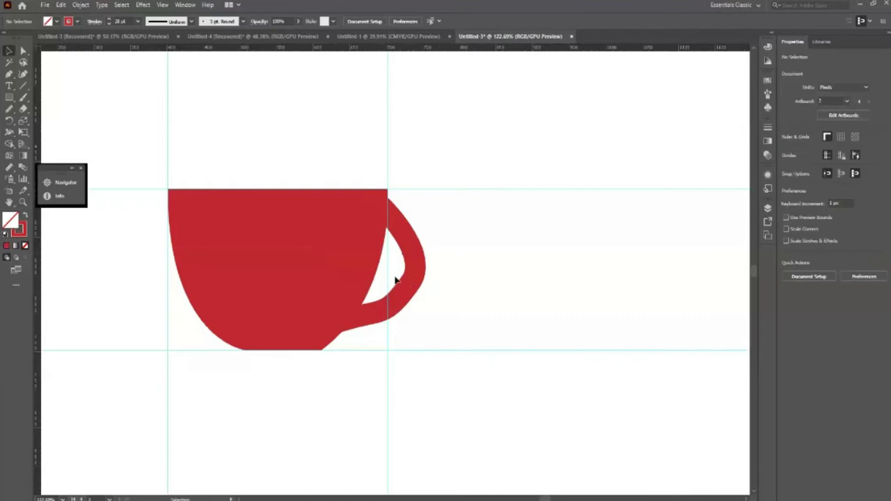
{"action": "left_click", "coordinate": [408, 285]}
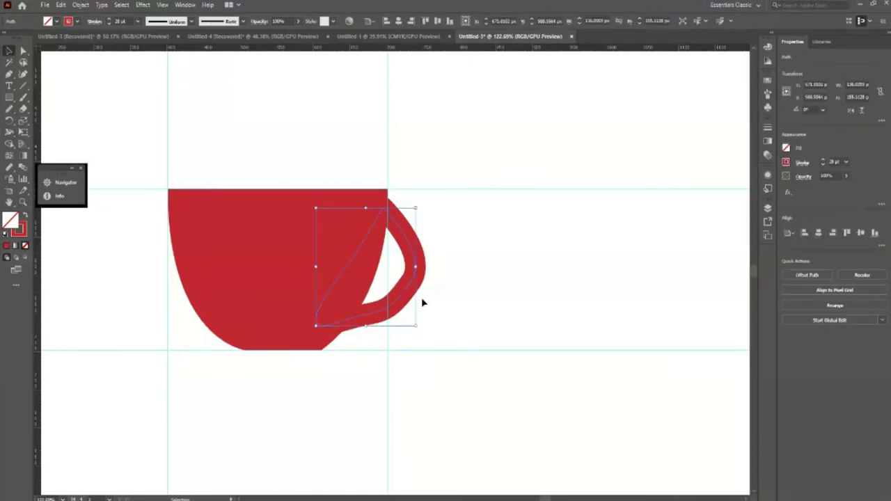
{"action": "key", "text": "a"}
{"action": "left_click", "coordinate": [352, 258]}
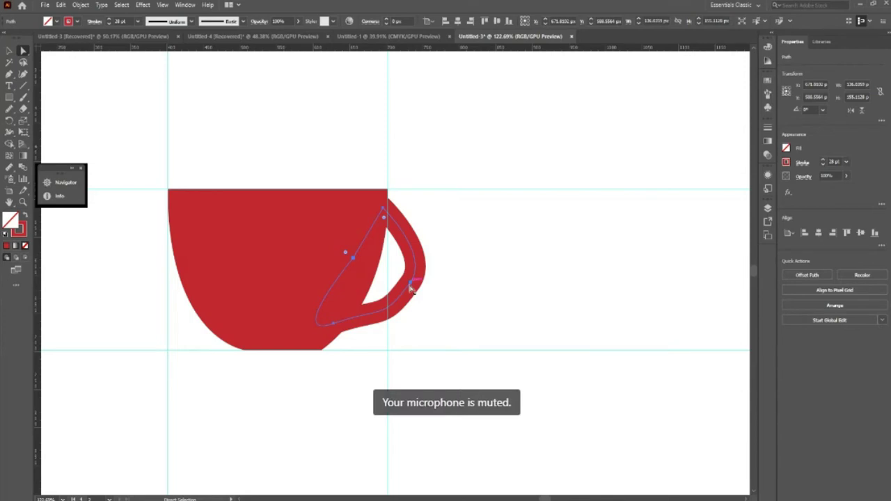
{"action": "left_click", "coordinate": [410, 287]}
{"action": "left_click", "coordinate": [428, 355]}
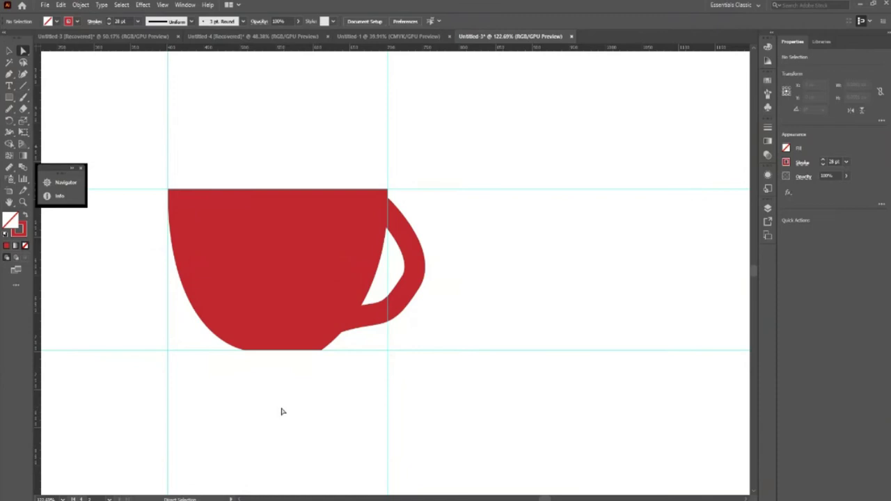
- Zoom back out to frame the finished red mug
{"action": "key", "text": "z"}
{"action": "mouse_move", "coordinate": [380, 304]}
{"action": "left_mouse_down"}
{"action": "mouse_move", "coordinate": [308, 345]}
{"action": "mouse_move", "coordinate": [241, 417]}
{"action": "left_mouse_up"}
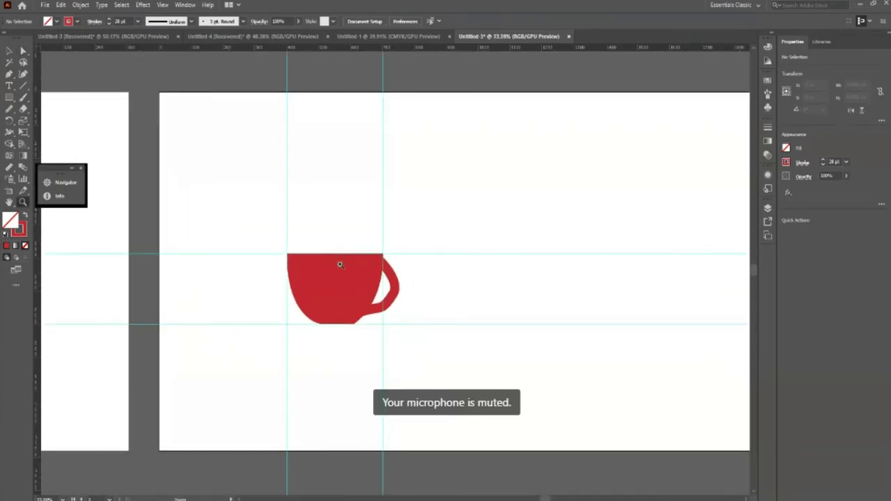
{"action": "left_click_drag", "start_coordinate": [339, 265], "coordinate": [346, 263]}
{"action": "key", "text": "v"}
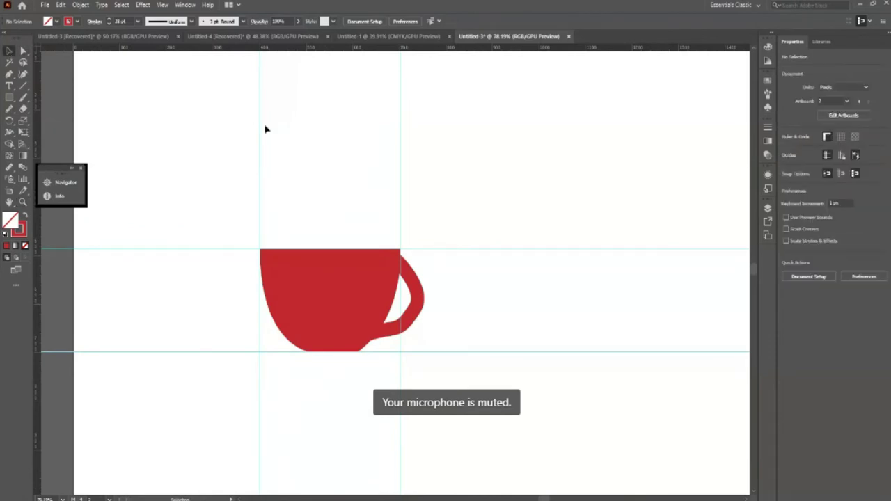
{"action": "key", "text": "p"}
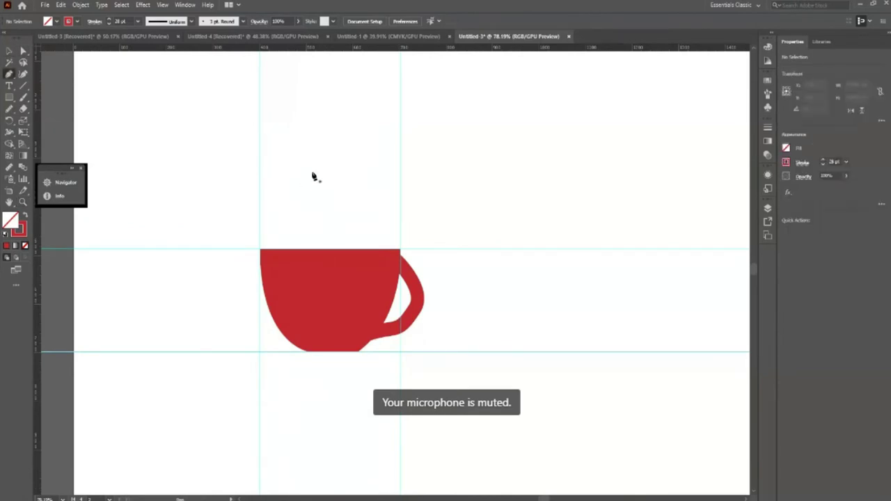
- Draw an S-shaped steam path with three curved points above the cup's left rim
{"action": "left_click", "coordinate": [312, 172]}
{"action": "left_click_drag", "start_coordinate": [301, 208], "coordinate": [304, 230]}
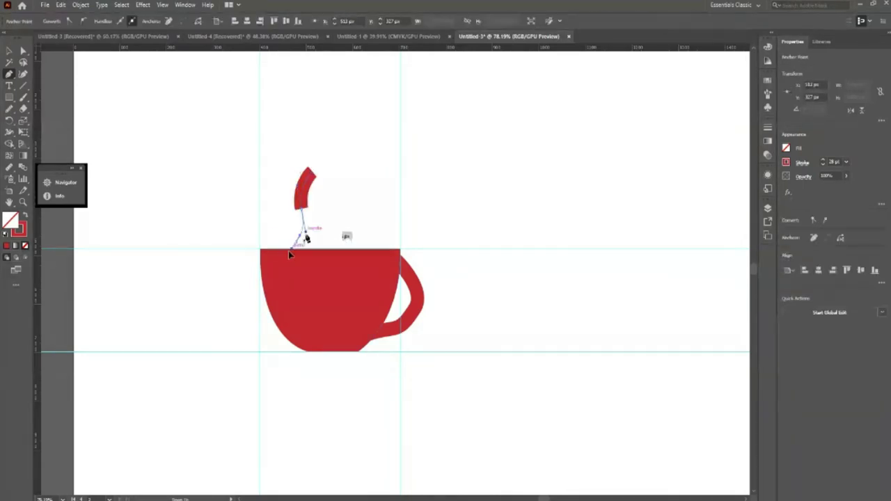
{"action": "left_click_drag", "start_coordinate": [286, 259], "coordinate": [323, 176]}
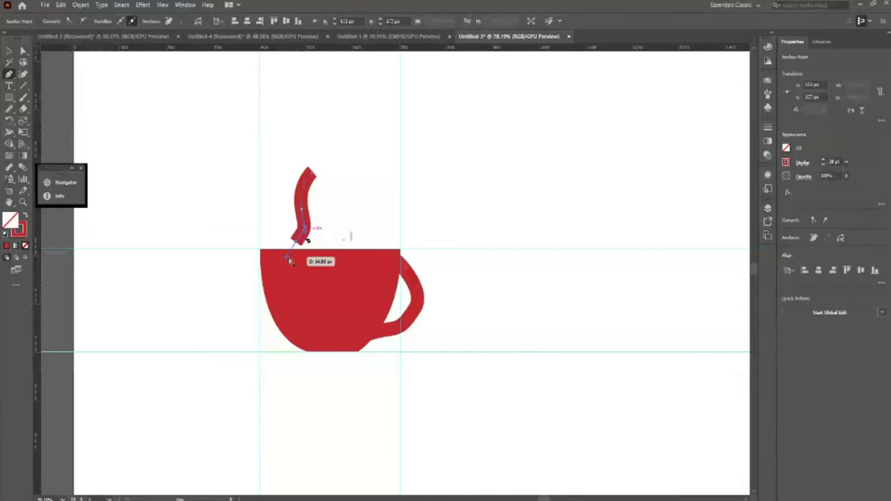
{"action": "mouse_move", "coordinate": [318, 144]}
{"action": "left_mouse_down"}
{"action": "mouse_move", "coordinate": [303, 197]}
{"action": "mouse_move", "coordinate": [307, 233]}
{"action": "mouse_move", "coordinate": [353, 216]}
{"action": "left_mouse_up"}
{"action": "key", "text": "v"}
{"action": "left_click", "coordinate": [354, 217]}
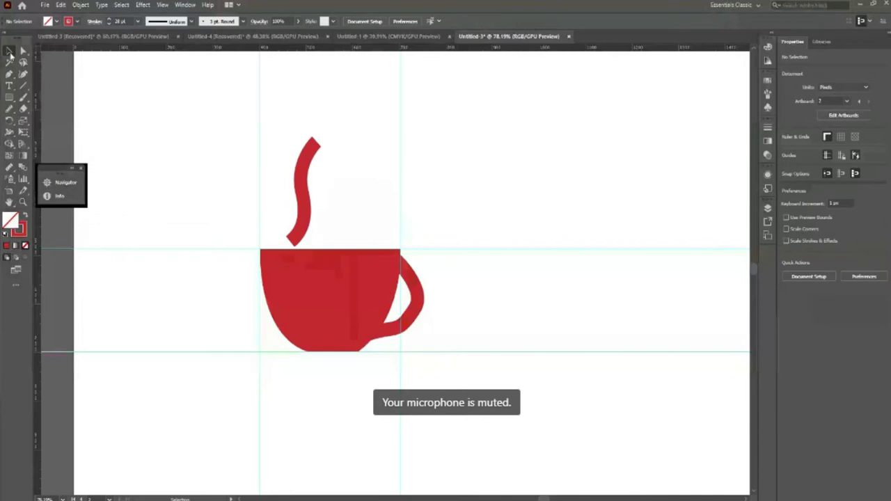
- Nudge the steam stroke into position above the cup
{"action": "left_click_drag", "start_coordinate": [303, 211], "coordinate": [317, 213]}
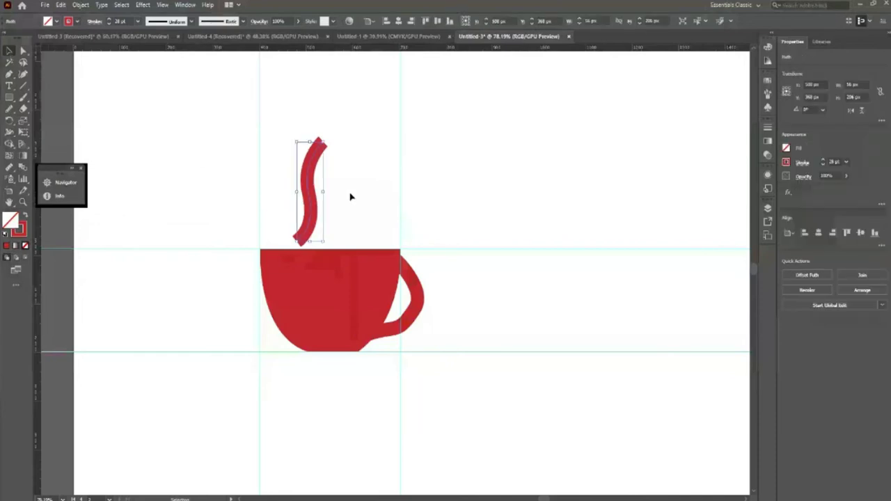
{"action": "left_click", "coordinate": [334, 170]}
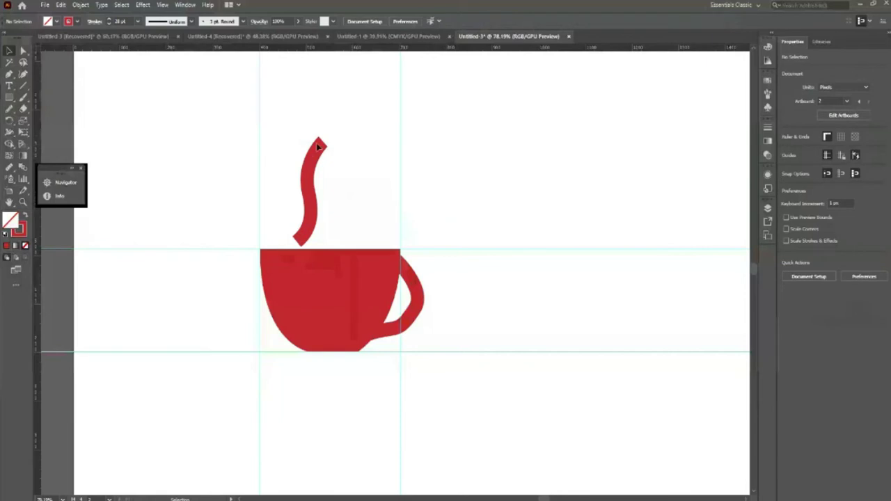
{"action": "left_click", "coordinate": [307, 181]}
{"action": "key", "text": "shift+Up"}
{"action": "key", "text": "shift+Up"}
{"action": "key", "text": "Up"}
{"action": "key", "text": "Up"}
{"action": "key", "text": "Up"}
{"action": "key", "text": "Up"}
{"action": "key", "text": "Up"}
{"action": "key", "text": "Up"}
{"action": "key", "text": "Down"}
{"action": "key", "text": "Down"}
{"action": "key", "text": "Down"}
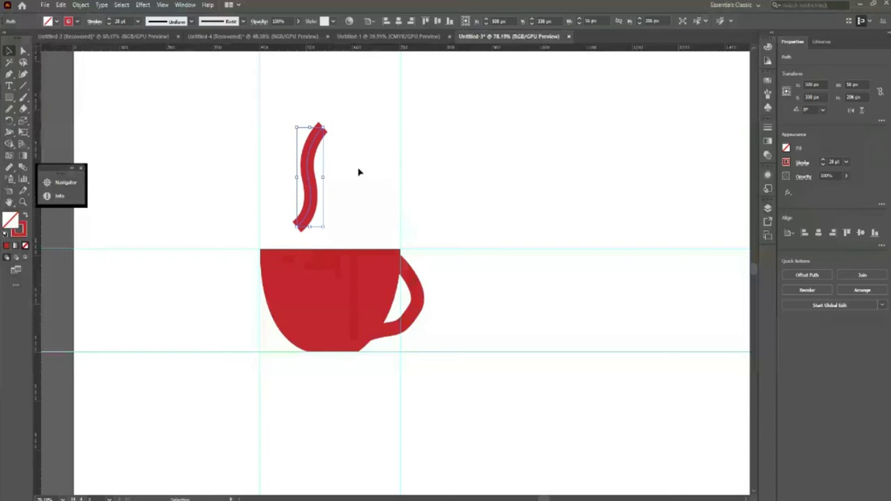
{"action": "left_click", "coordinate": [355, 168]}
{"action": "left_click", "coordinate": [324, 129]}
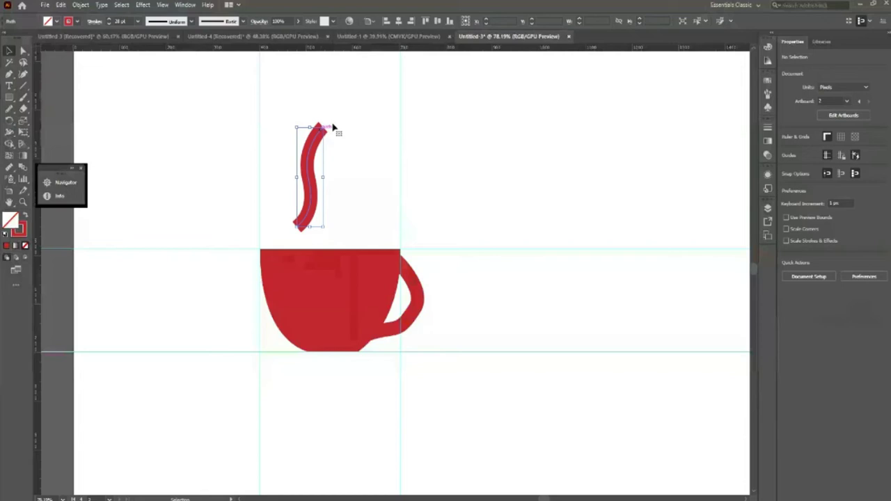
{"action": "left_click", "coordinate": [362, 175]}
{"action": "left_click", "coordinate": [309, 202]}
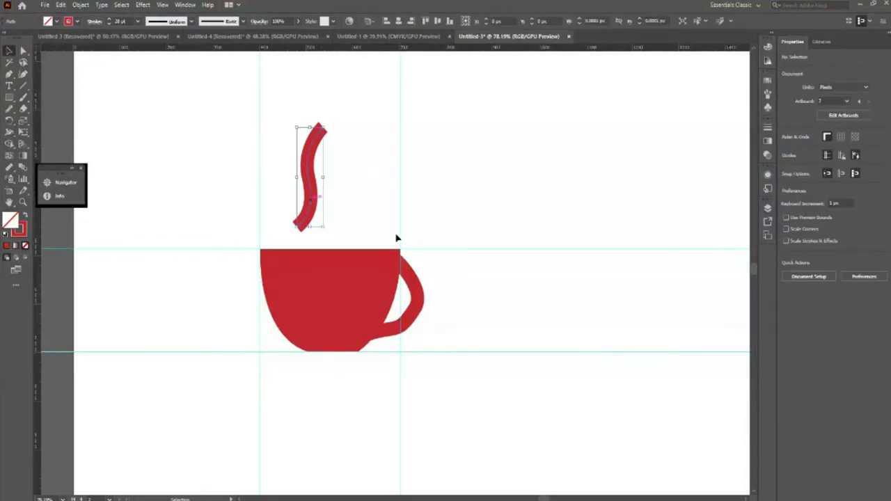
{"action": "key", "text": "a"}
{"action": "key", "text": "v"}
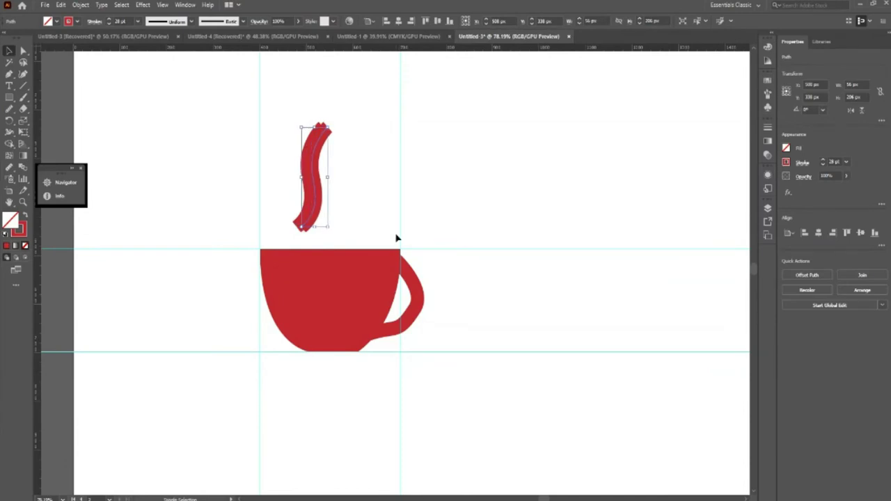
- Duplicate the steam stroke to the right, then select both strokes plus the cup
{"action": "key", "text": "shift+Right"}
{"action": "key", "text": "shift+Right"}
{"action": "key", "text": "shift+Right"}
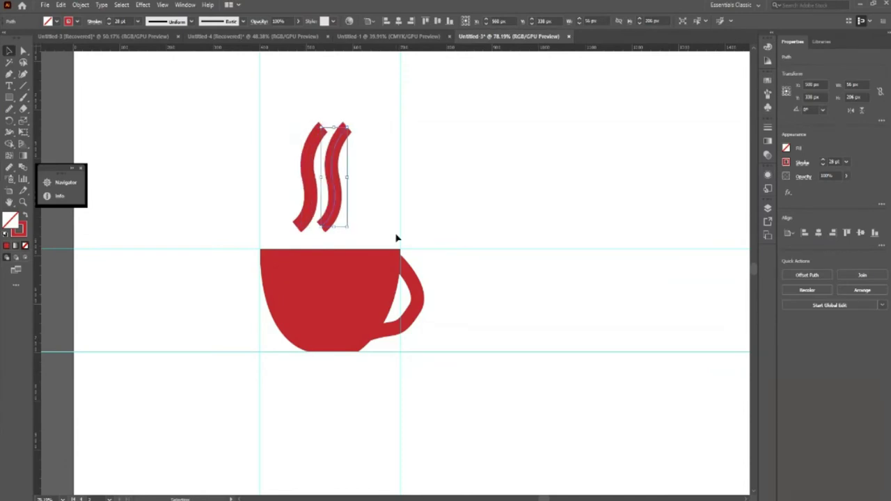
{"action": "left_click", "coordinate": [284, 169]}
{"action": "left_click_drag", "start_coordinate": [296, 113], "coordinate": [358, 175]}
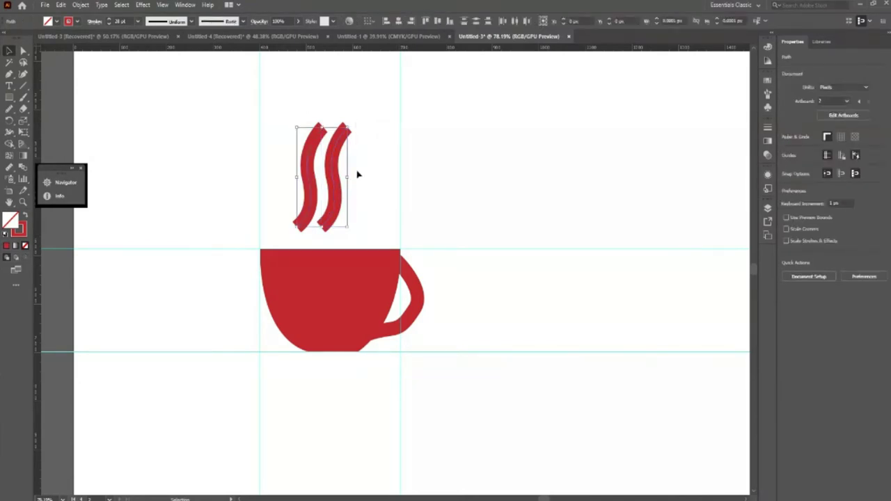
{"action": "left_click", "coordinate": [339, 267], "text": "shift"}
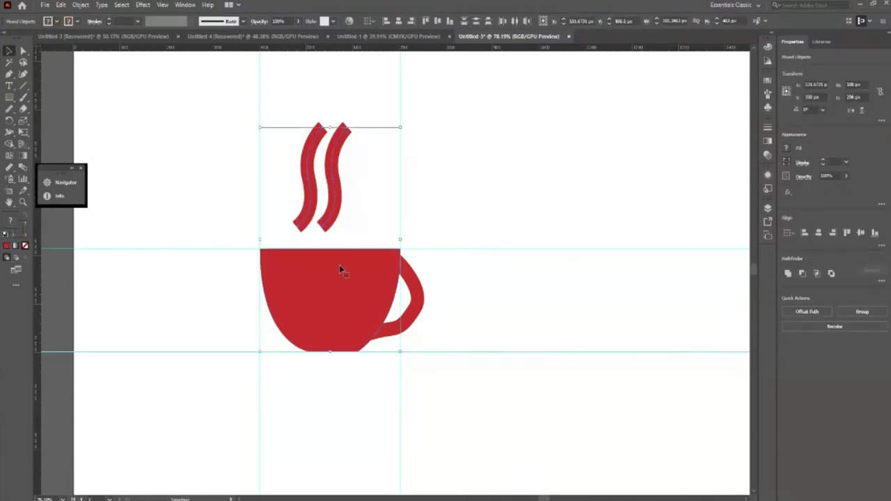
- Centre the steam horizontally over the cup and swap fill and stroke colours
{"action": "left_click", "coordinate": [398, 23]}
{"action": "left_click", "coordinate": [485, 292]}
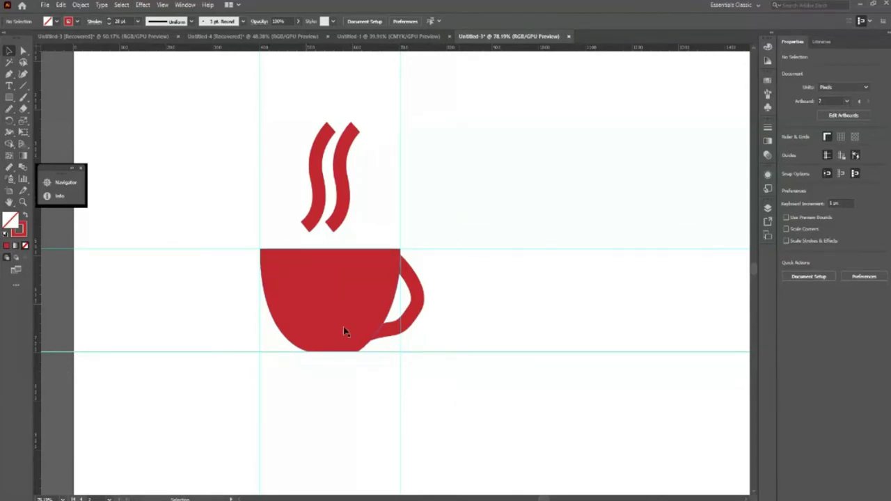
{"action": "key", "text": "shift+x"}
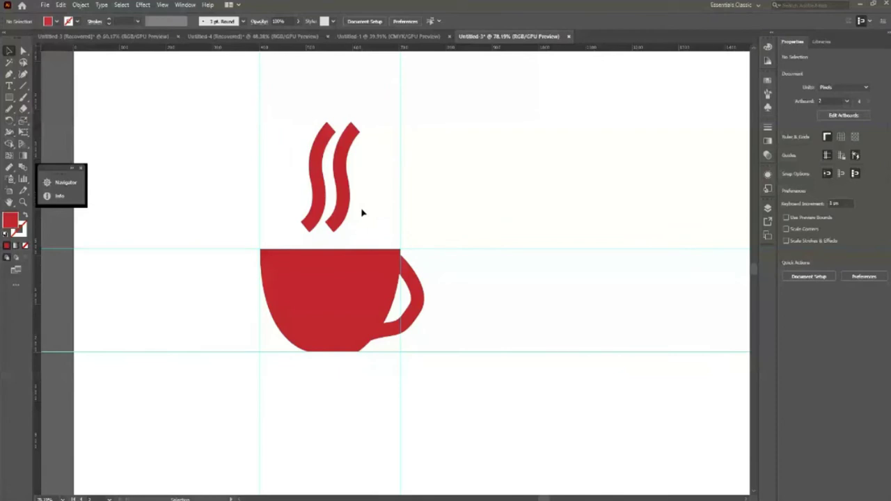
- Drag a copy of the right steam stroke off to the cup's right
{"action": "left_click", "coordinate": [348, 207]}
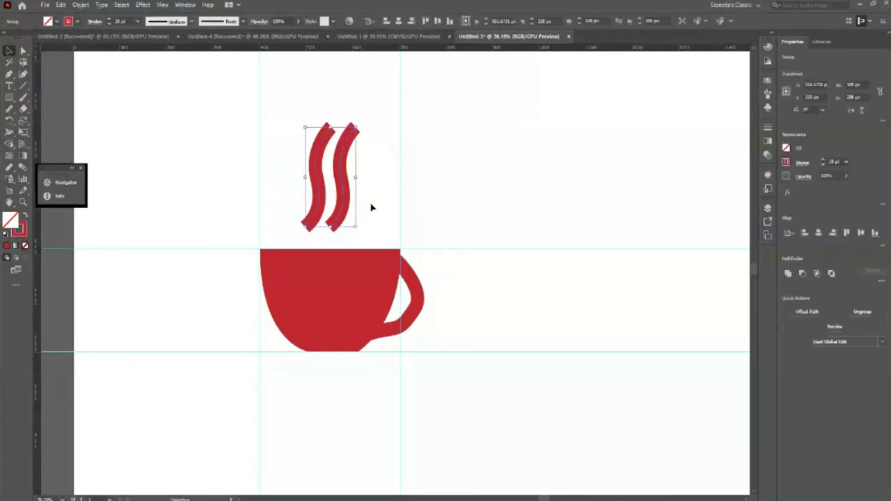
{"action": "left_click", "coordinate": [371, 206]}
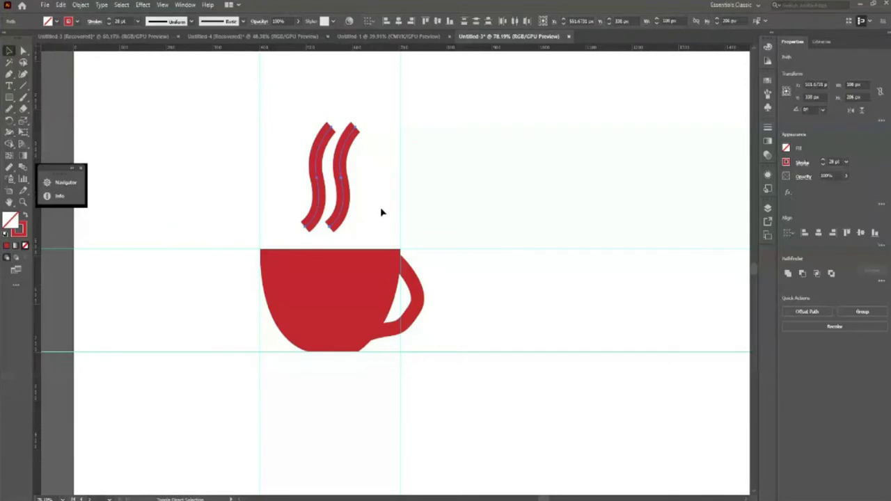
{"action": "key", "text": "ctrl+z"}
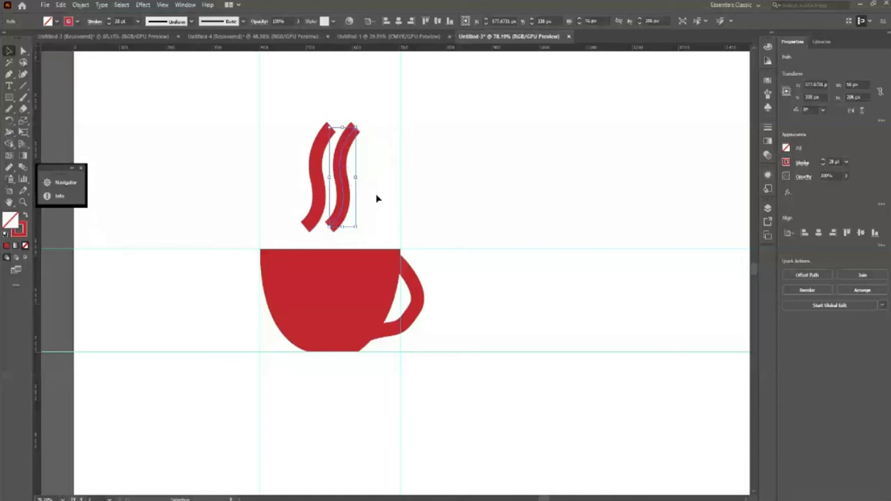
{"action": "left_click", "coordinate": [376, 199]}
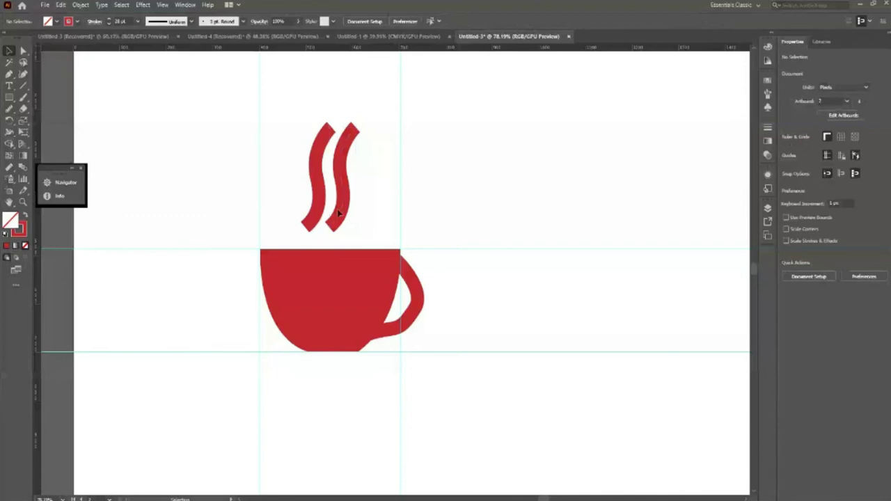
{"action": "left_click", "coordinate": [342, 220]}
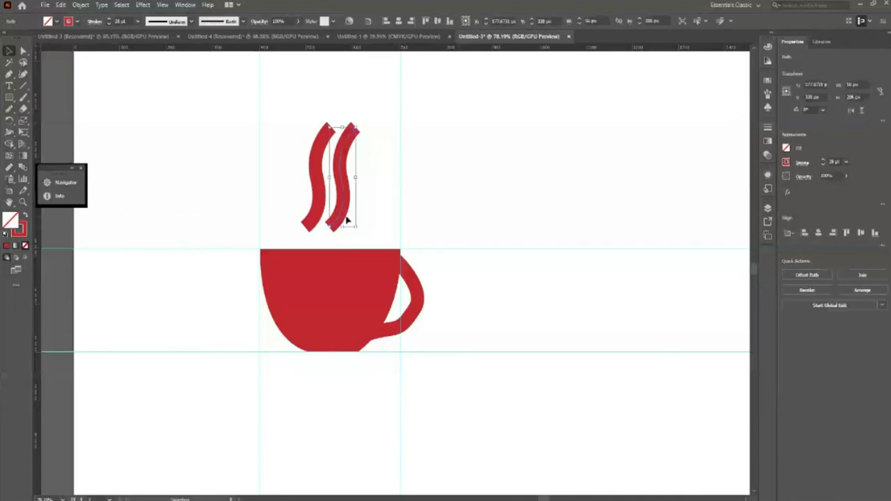
{"action": "scroll", "coordinate": [467, 197], "scroll_direction": "down", "scroll_amount": 1}
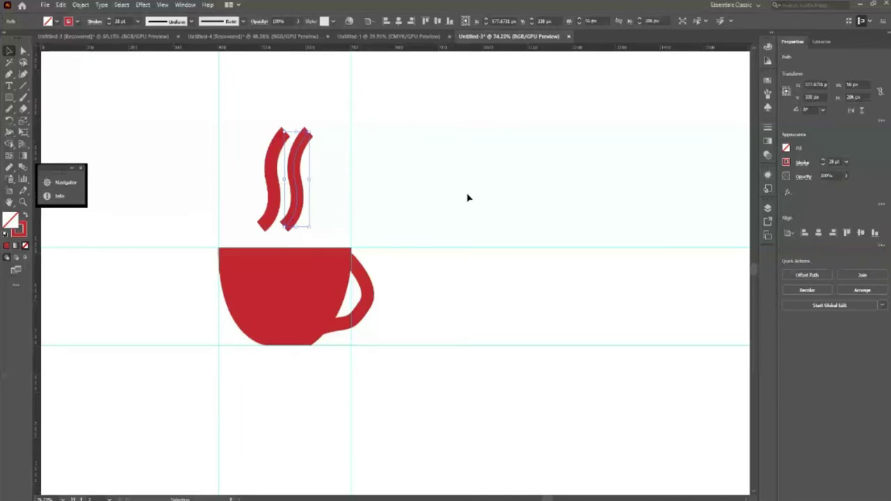
{"action": "mouse_move", "coordinate": [305, 228]}
{"action": "left_mouse_down"}
{"action": "mouse_move", "coordinate": [480, 232]}
{"action": "mouse_move", "coordinate": [498, 296]}
{"action": "left_mouse_up"}
- Redraw the copied steam stroke as a closed wisp that widens toward the top
{"action": "scroll", "coordinate": [549, 206], "scroll_direction": "up", "scroll_amount": 1}
{"action": "key", "text": "p"}
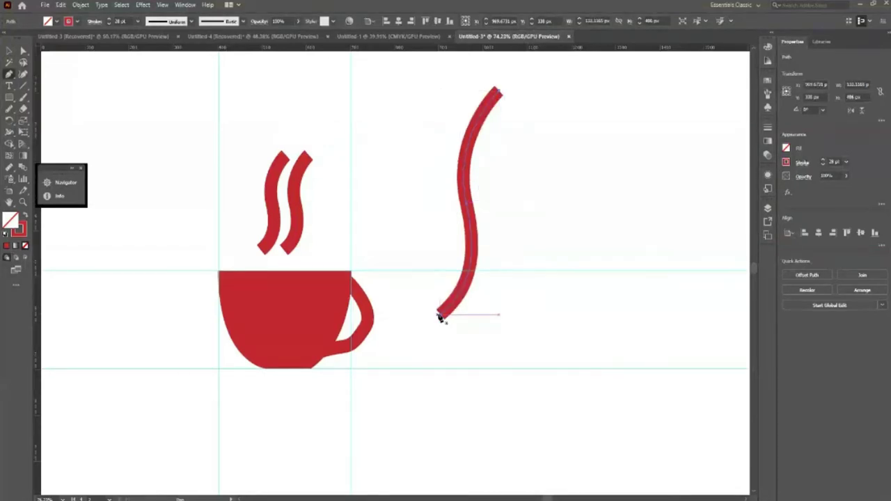
{"action": "left_click_drag", "start_coordinate": [442, 317], "coordinate": [449, 199]}
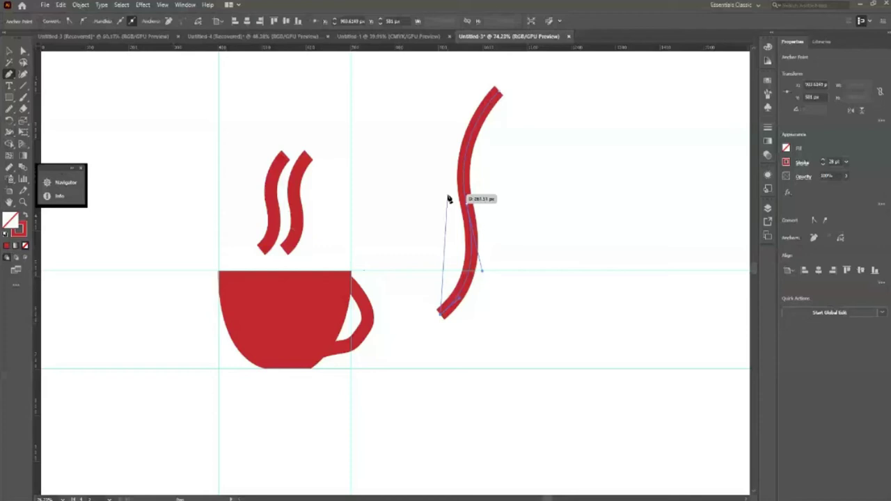
{"action": "mouse_move", "coordinate": [445, 196]}
{"action": "left_mouse_down"}
{"action": "mouse_move", "coordinate": [572, 57]}
{"action": "mouse_move", "coordinate": [499, 92]}
{"action": "mouse_move", "coordinate": [545, 92]}
{"action": "mouse_move", "coordinate": [565, 80]}
{"action": "left_mouse_up"}
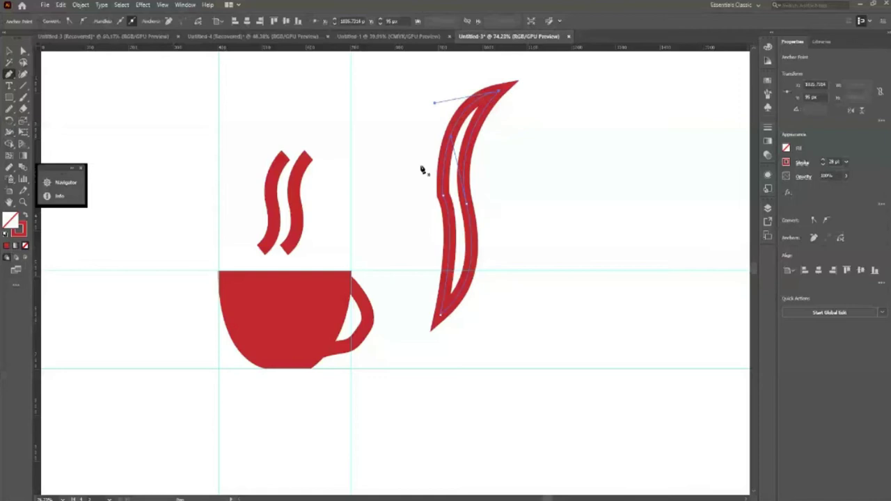
{"action": "left_click", "coordinate": [10, 53]}
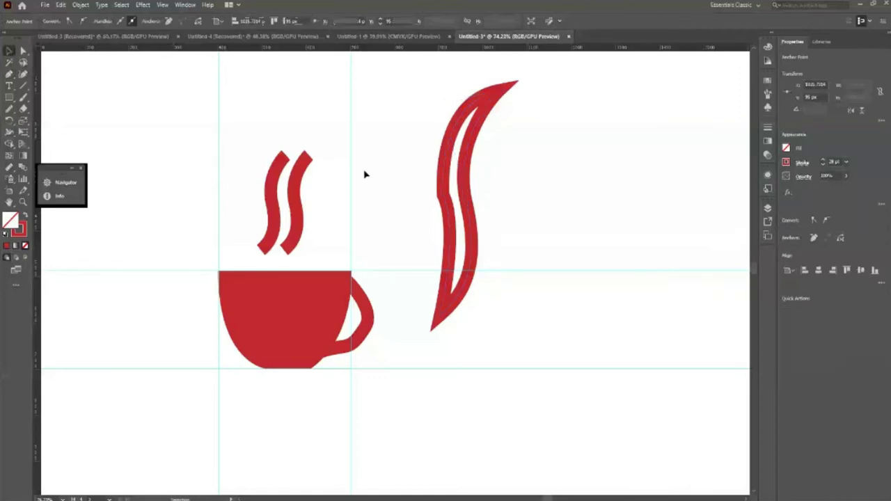
{"action": "left_click", "coordinate": [364, 174]}
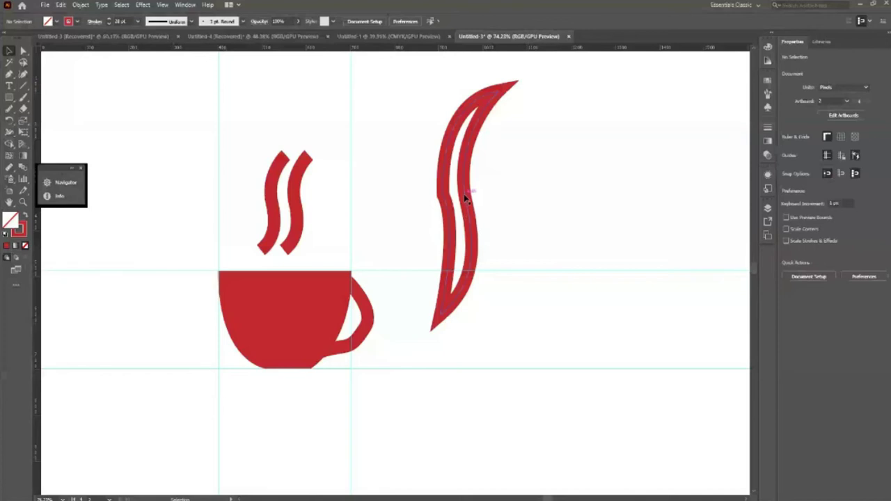
- Give the wisp a solid red fill, move it just above the cup's rim, and zoom in
{"action": "key", "text": "ctrl+z"}
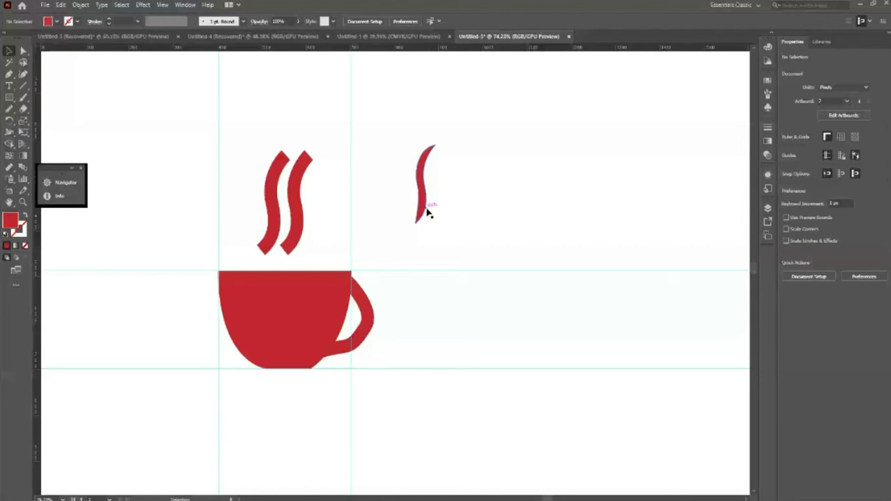
{"action": "left_click_drag", "start_coordinate": [427, 212], "coordinate": [296, 242]}
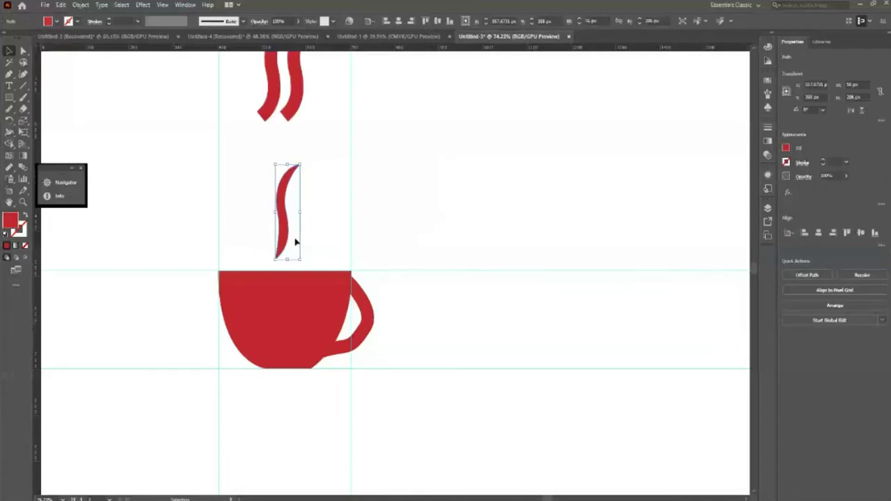
{"action": "left_click", "coordinate": [295, 243]}
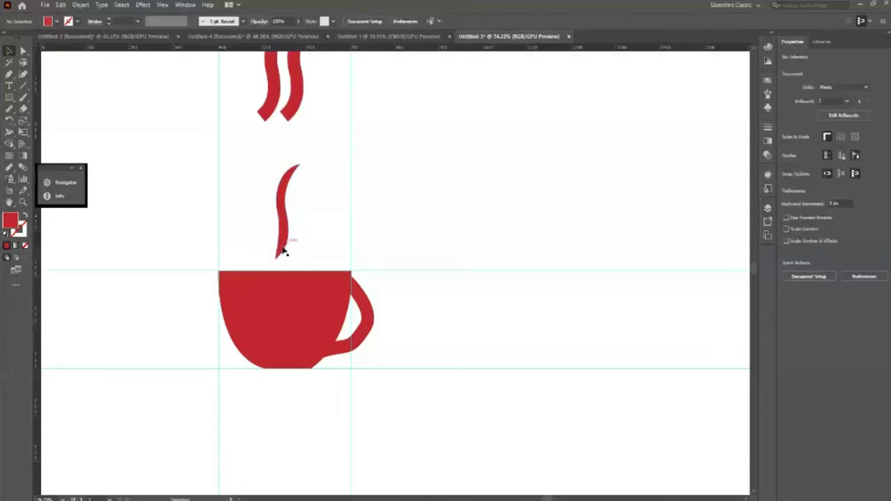
{"action": "key", "text": "z"}
{"action": "left_click", "coordinate": [321, 265]}
{"action": "key", "text": "v"}
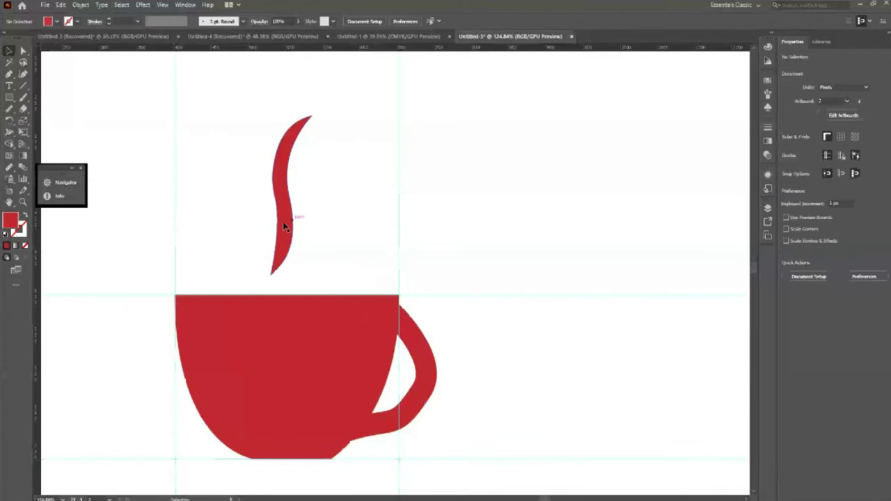
{"action": "key", "text": "a"}
{"action": "left_click_drag", "start_coordinate": [290, 199], "coordinate": [292, 202]}
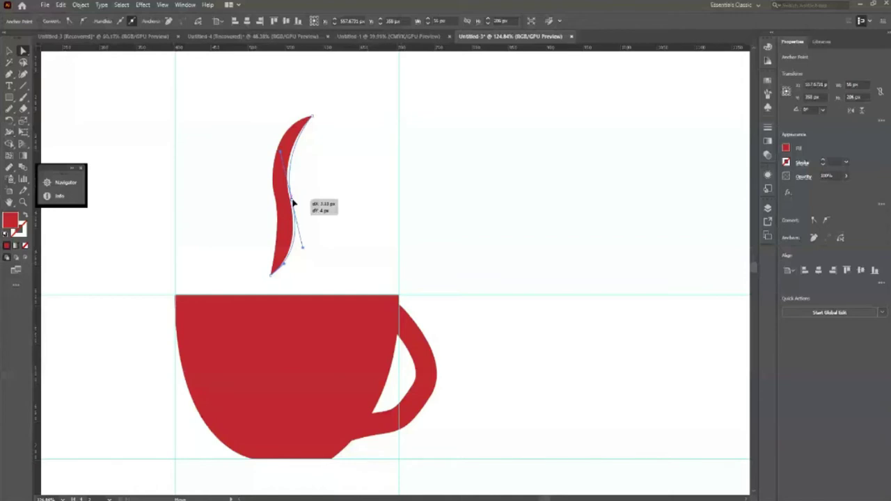
- Thin the wisp's lower curve by dragging its bottom direction handle
{"action": "left_click_drag", "start_coordinate": [274, 174], "coordinate": [276, 177]}
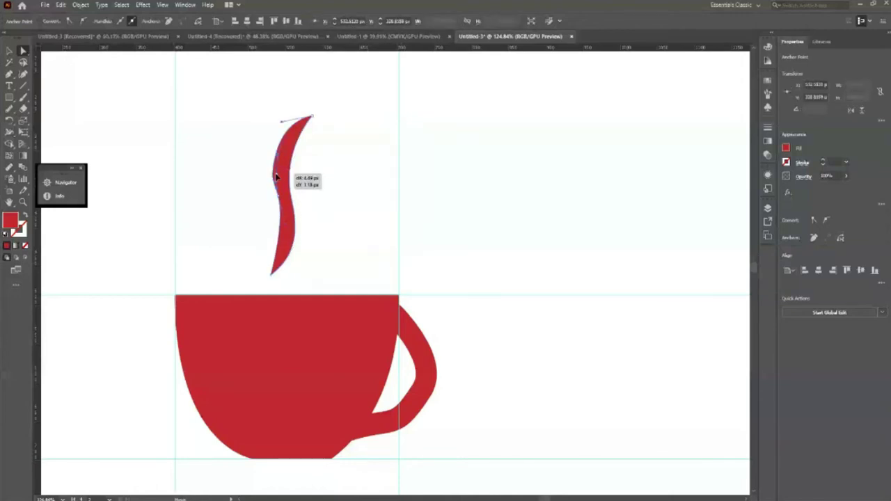
{"action": "left_click", "coordinate": [346, 234]}
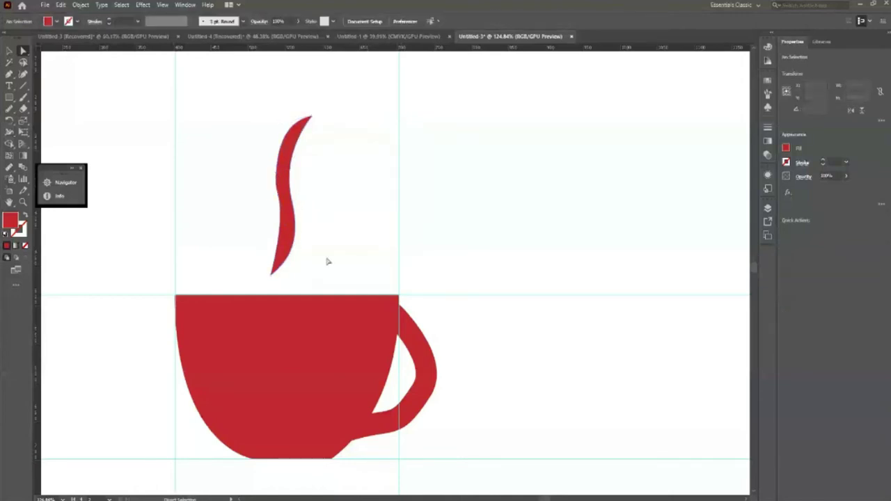
{"action": "key", "text": "ctrl+z"}
{"action": "left_click", "coordinate": [334, 257]}
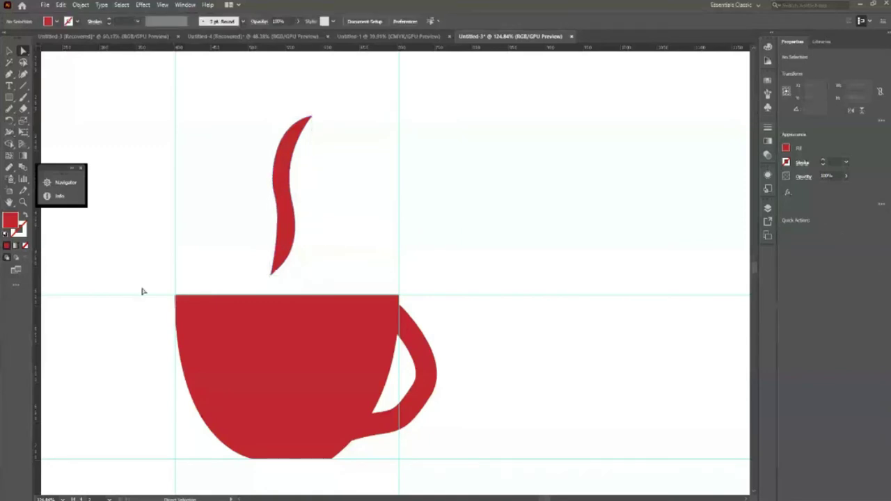
{"action": "left_click", "coordinate": [284, 212]}
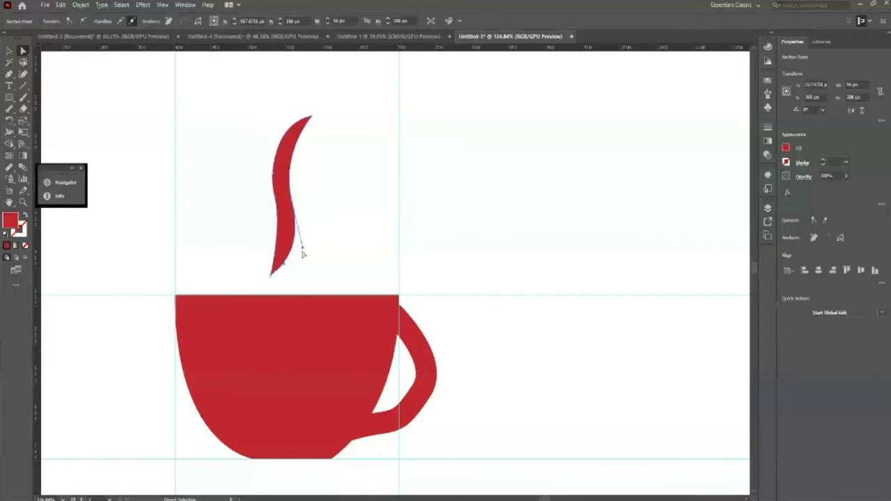
{"action": "left_click_drag", "start_coordinate": [302, 247], "coordinate": [298, 245]}
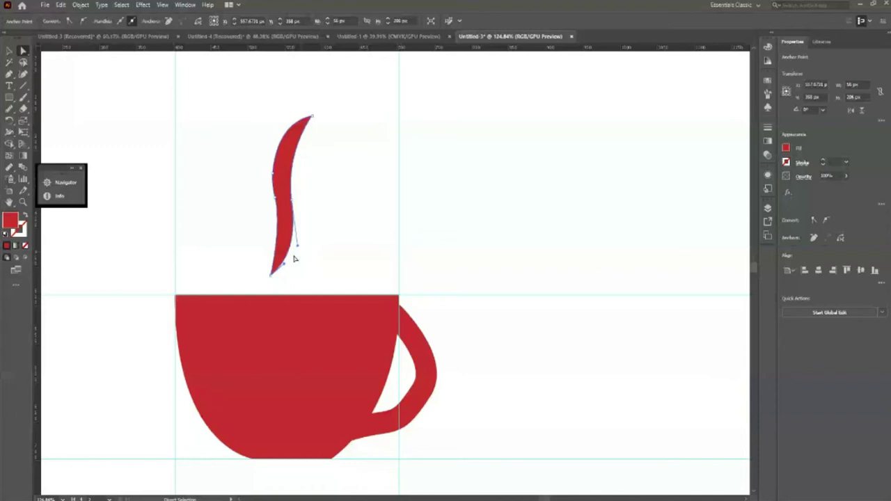
{"action": "left_click", "coordinate": [283, 224]}
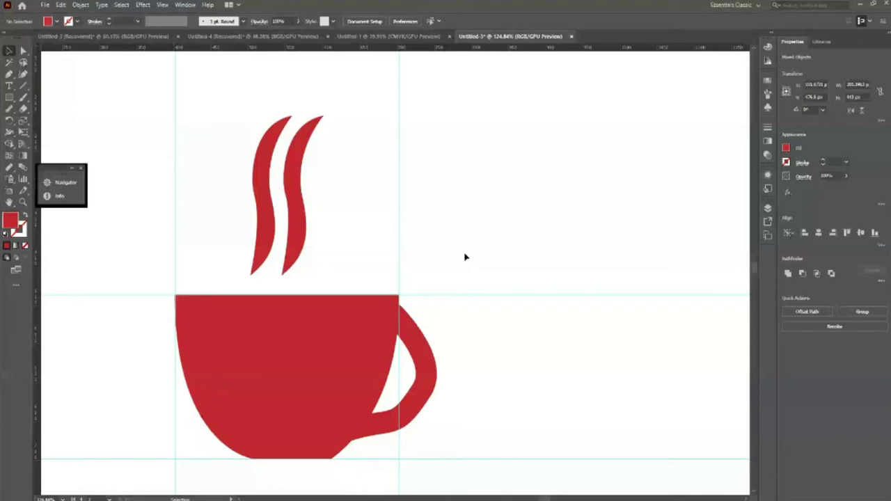
- Zoom out to the whole artboard and hide the guides
{"action": "left_click_drag", "start_coordinate": [466, 258], "coordinate": [387, 338]}
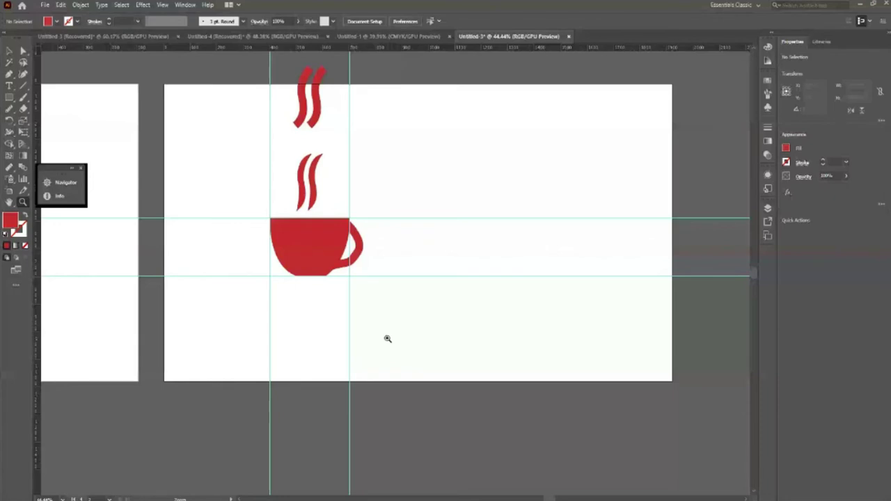
{"action": "key", "text": "v"}
{"action": "key", "text": "ctrl+semicolon"}
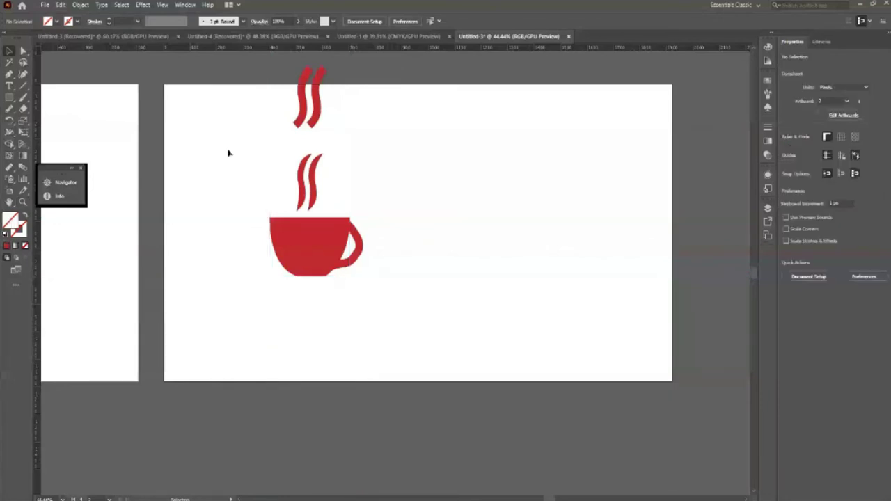
- Move the original wavy steam to the artboard's right, then drag a copy of the cup and steam rightward
{"action": "left_click", "coordinate": [288, 101]}
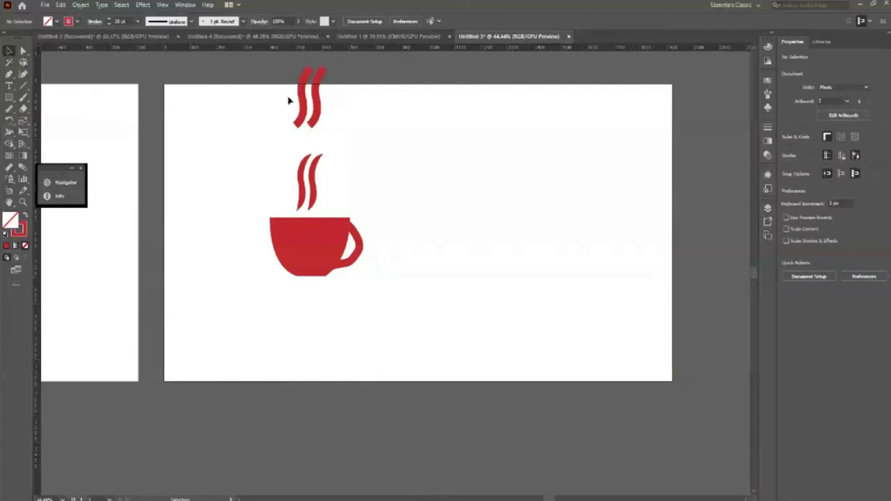
{"action": "left_click_drag", "start_coordinate": [288, 101], "coordinate": [650, 211]}
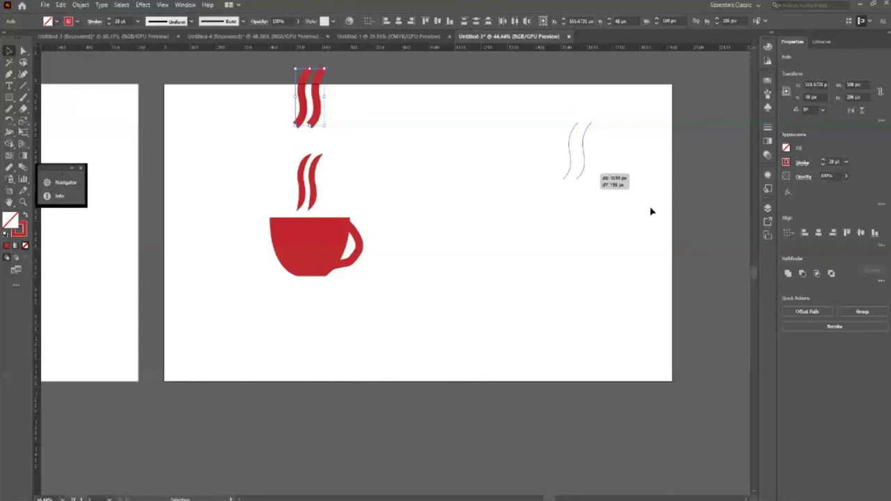
{"action": "left_click_drag", "start_coordinate": [651, 211], "coordinate": [651, 211]}
{"action": "left_click", "coordinate": [263, 179]}
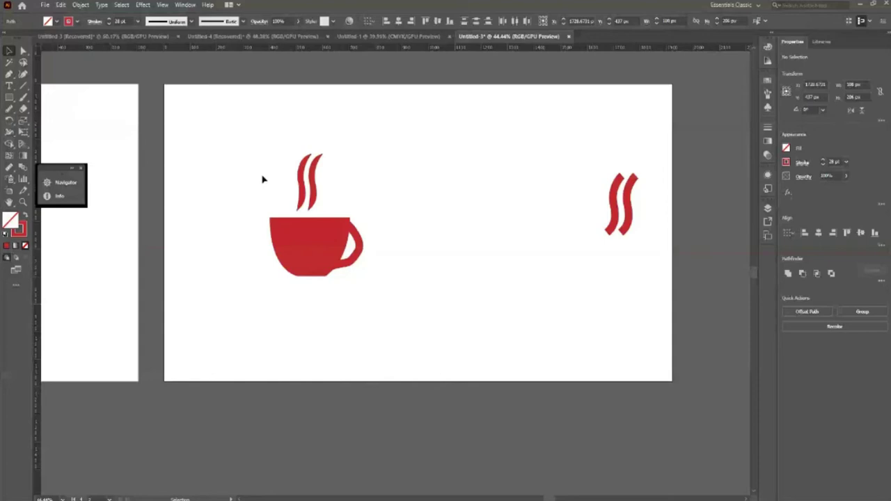
{"action": "left_click_drag", "start_coordinate": [310, 252], "coordinate": [372, 255]}
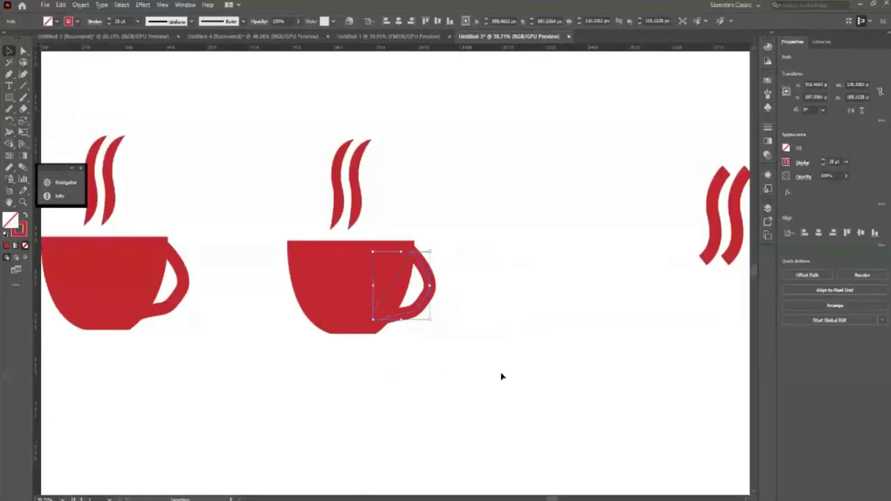
- Outline the middle cup's handle stroke and fill its body and handle dark grey
{"action": "left_click_drag", "start_coordinate": [272, 236], "coordinate": [531, 386]}
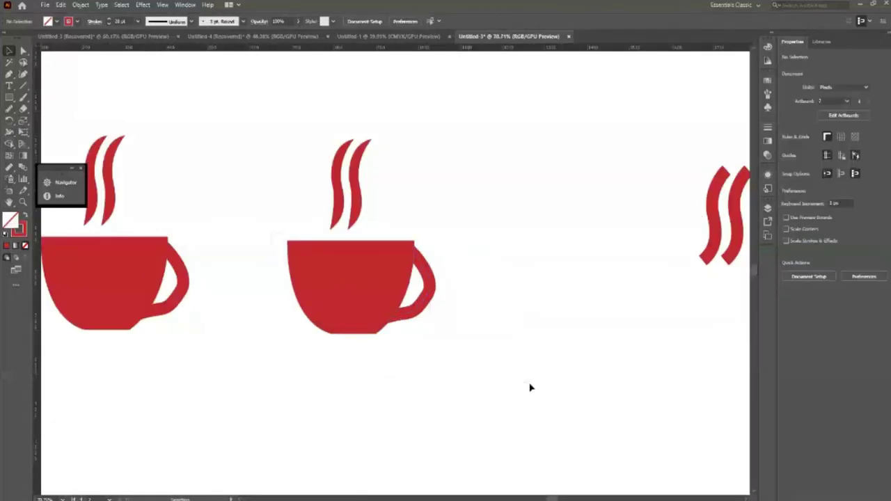
{"action": "left_click", "coordinate": [81, 6]}
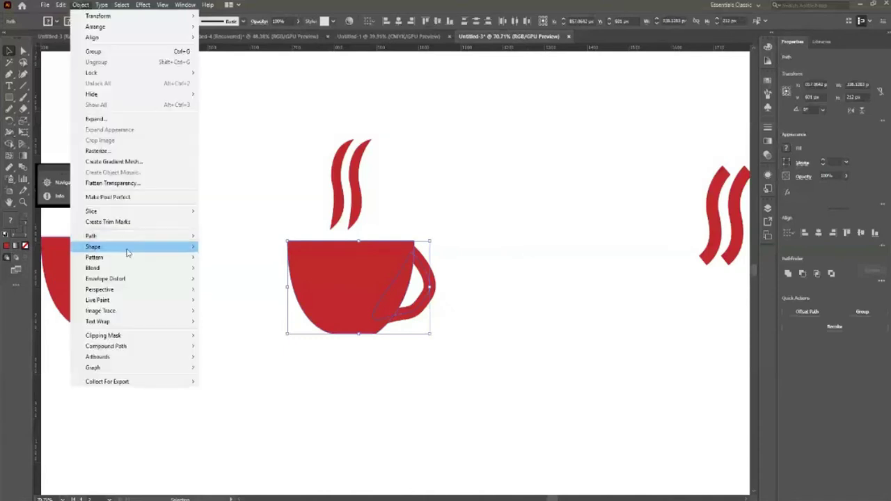
{"action": "left_click", "coordinate": [215, 261]}
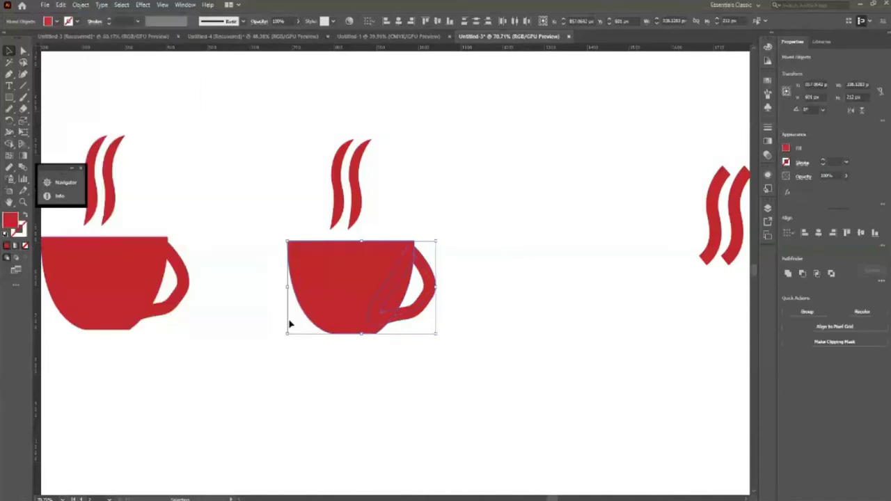
{"action": "left_click", "coordinate": [342, 384]}
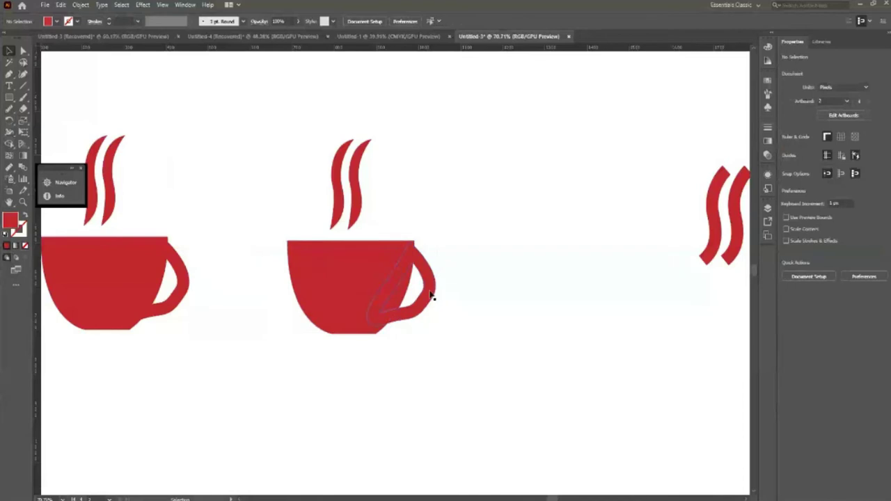
{"action": "left_click_drag", "start_coordinate": [429, 294], "coordinate": [481, 296]}
{"action": "key", "text": "a"}
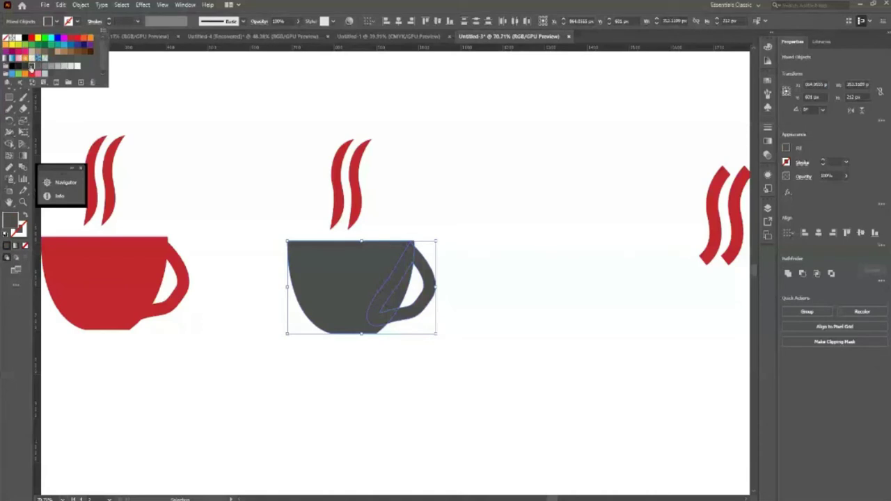
{"action": "left_click", "coordinate": [297, 338]}
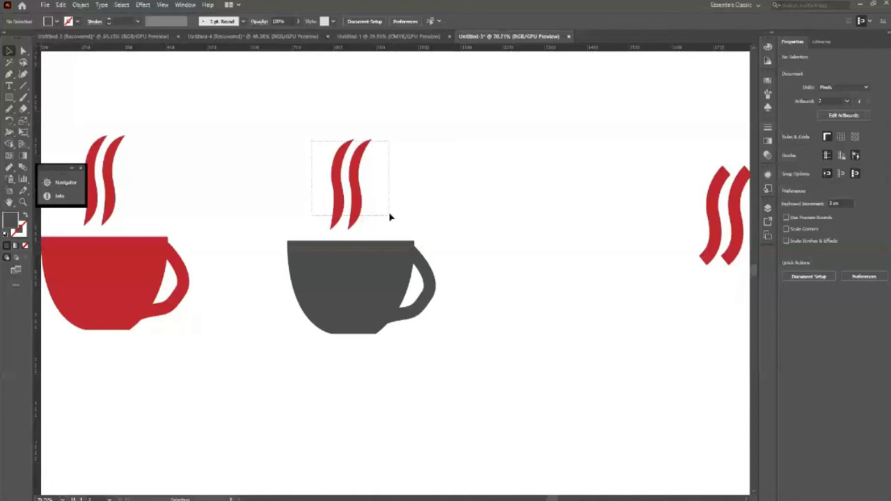
- Fill the middle grey cup with light brown
{"action": "key", "text": "ctrl+z"}
{"action": "key", "text": "ctrl+z"}
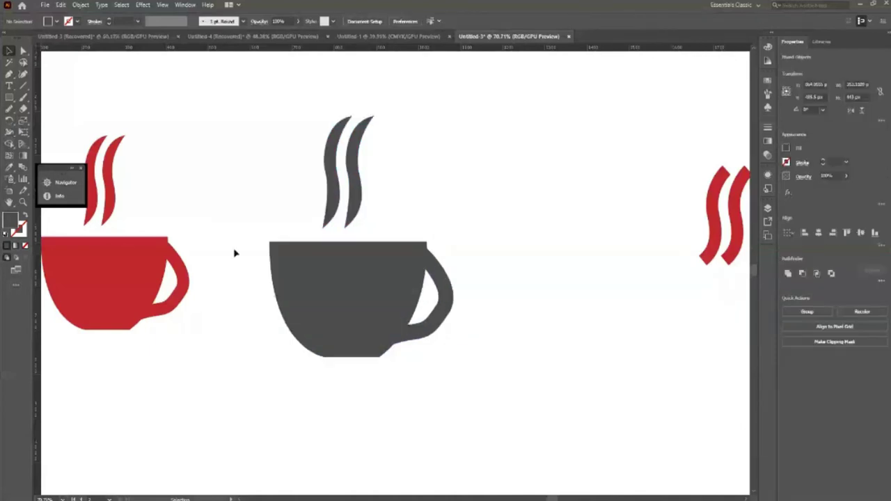
{"action": "left_click", "coordinate": [299, 271]}
{"action": "left_click", "coordinate": [49, 21]}
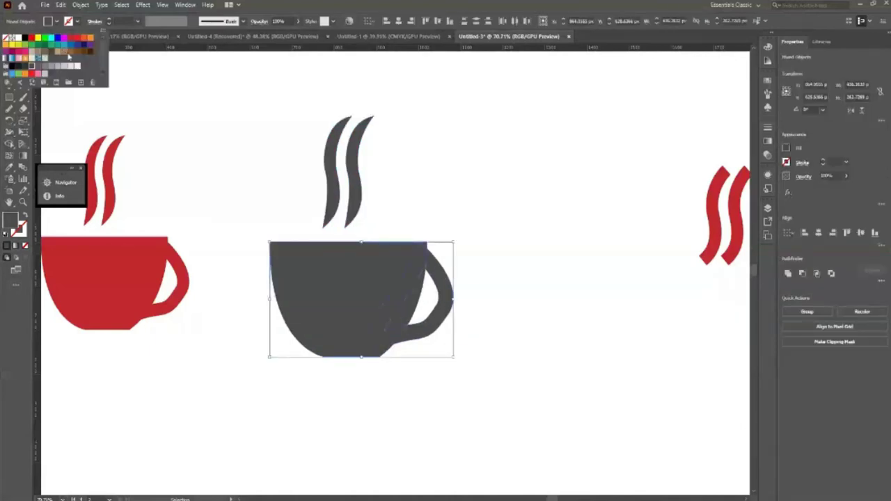
{"action": "left_click", "coordinate": [64, 52]}
{"action": "left_click", "coordinate": [260, 139]}
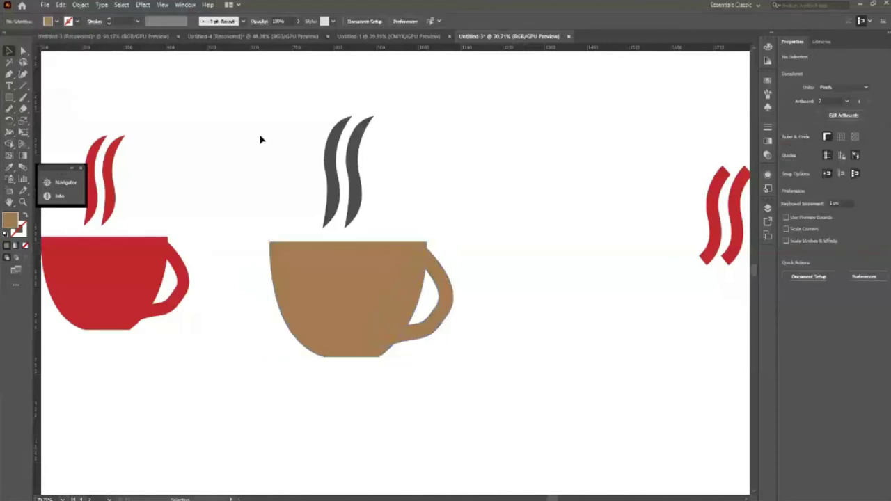
- Fill the middle cup's grey steam with dark brown
{"action": "left_click", "coordinate": [368, 198]}
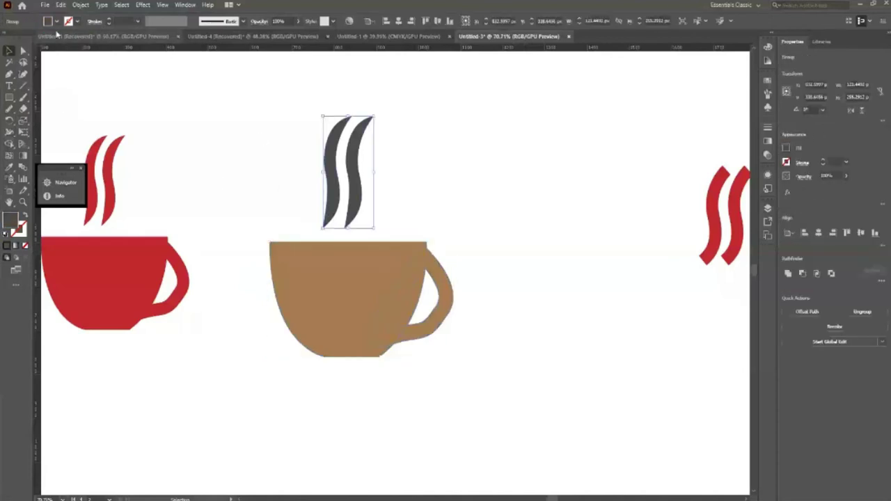
{"action": "left_click", "coordinate": [50, 21]}
{"action": "left_click", "coordinate": [84, 52]}
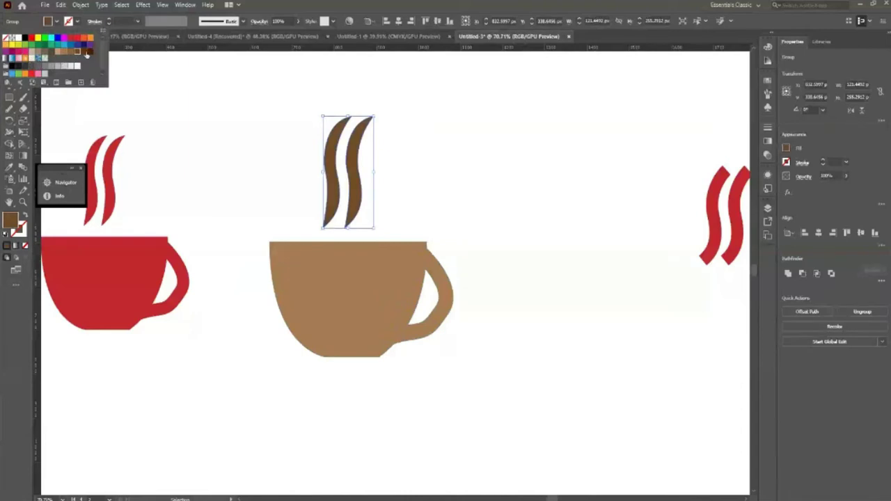
{"action": "left_click", "coordinate": [165, 102]}
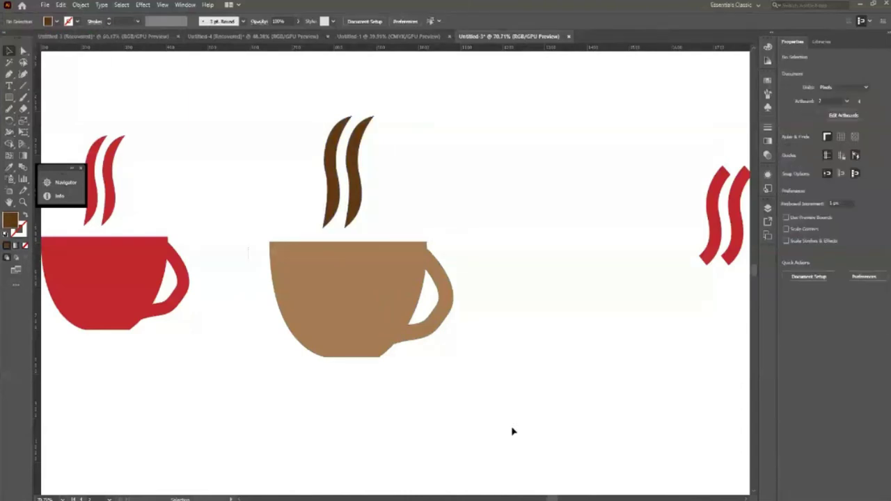
- Eyedropper the steam's dark brown onto the light brown cup
{"action": "left_click", "coordinate": [425, 334]}
{"action": "key", "text": "i"}
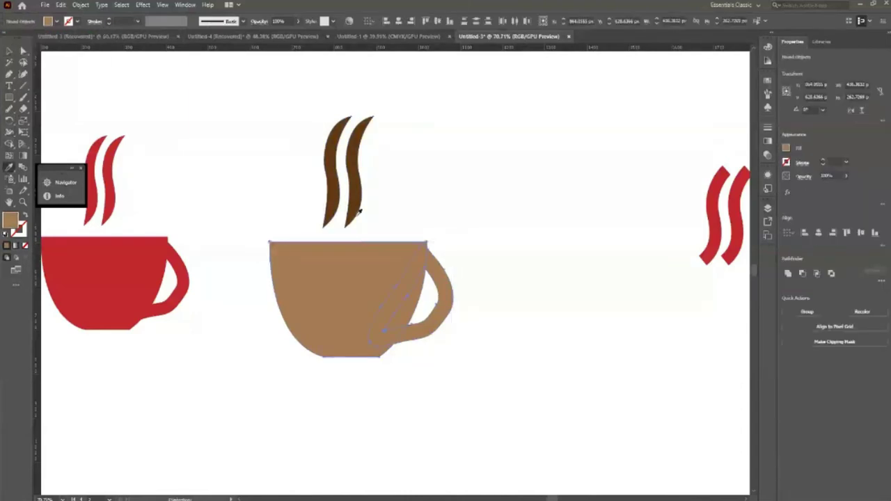
{"action": "left_click", "coordinate": [345, 170]}
{"action": "key", "text": "v"}
{"action": "left_click", "coordinate": [375, 368]}
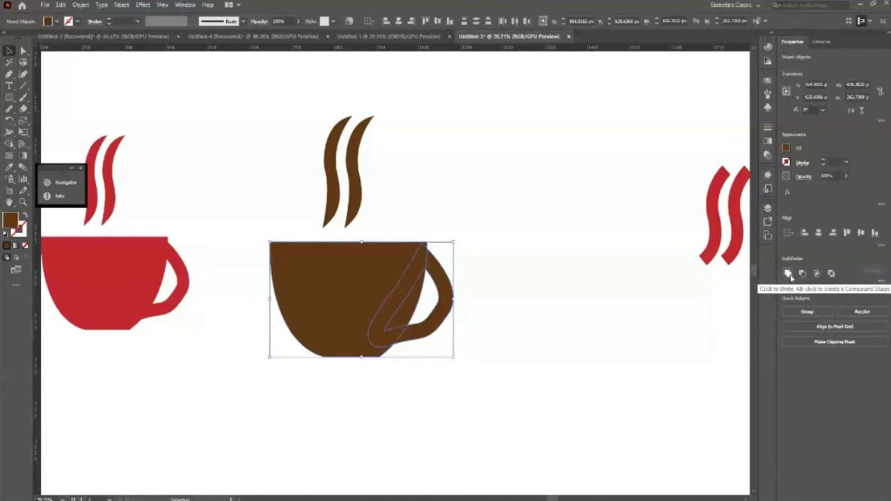
- Apply Pathfinder Unite to merge the middle cup's body and handle, then zoom out
{"action": "left_click", "coordinate": [787, 274]}
{"action": "left_click", "coordinate": [540, 348]}
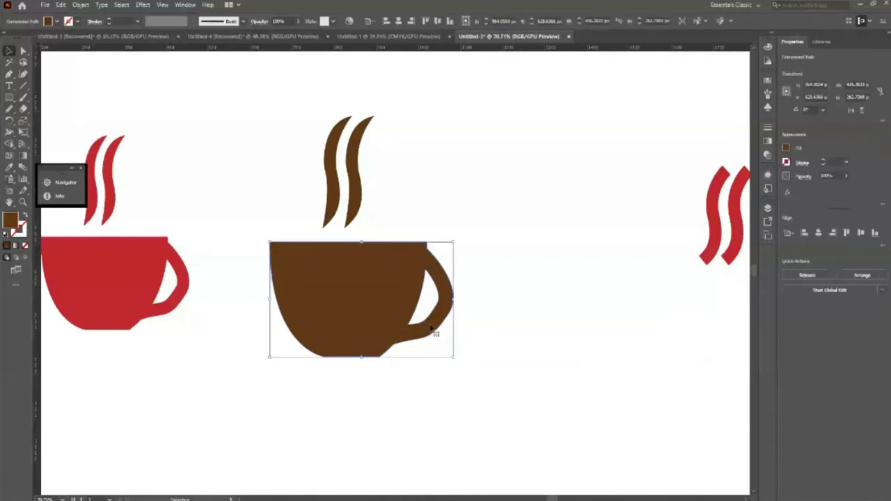
{"action": "left_click_drag", "start_coordinate": [450, 324], "coordinate": [506, 330]}
{"action": "key", "text": "ctrl+z"}
{"action": "left_click", "coordinate": [584, 341]}
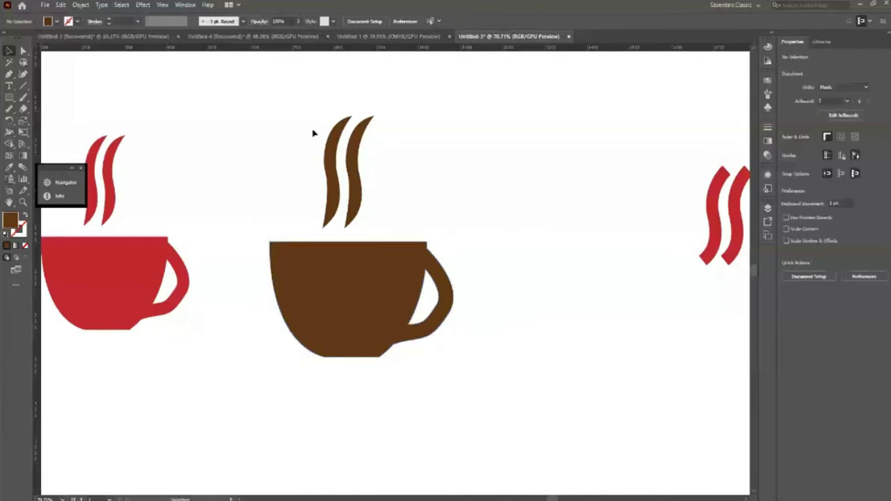
{"action": "left_click_drag", "start_coordinate": [393, 223], "coordinate": [316, 208]}
{"action": "key", "text": "ctrl+z"}
{"action": "key", "text": "ctrl+shift+z"}
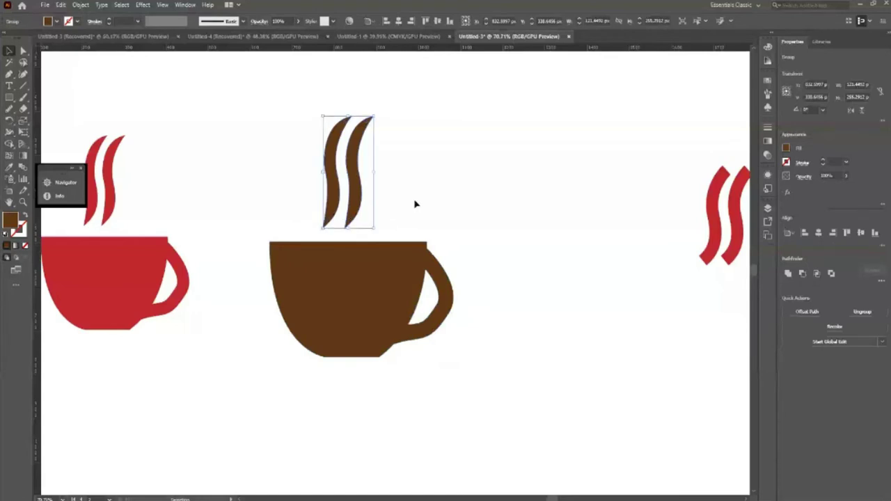
{"action": "left_click", "coordinate": [414, 204]}
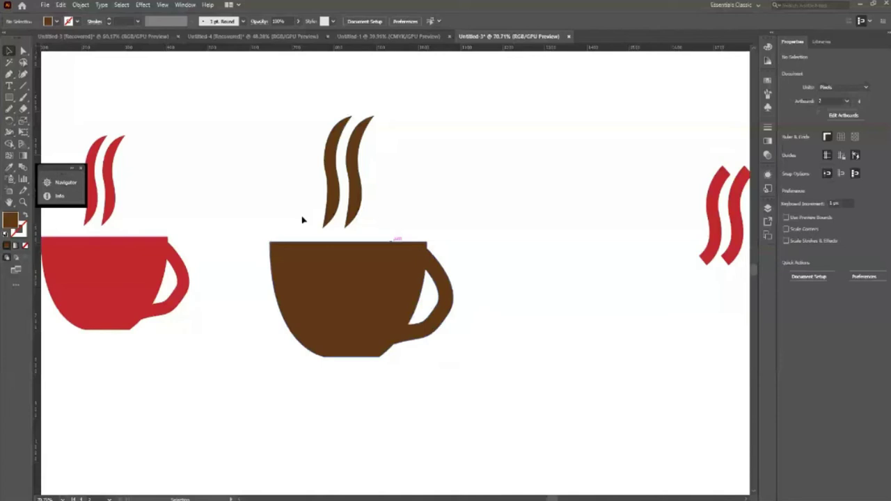
{"action": "scroll", "coordinate": [302, 220], "scroll_direction": "down", "scroll_amount": 3}
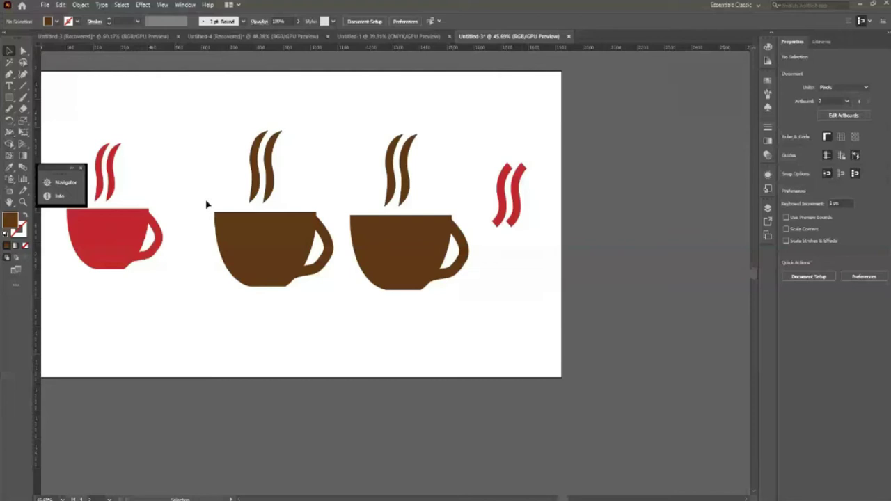
- Nudge the middle brown cup slightly left and zoom in on it
{"action": "left_click_drag", "start_coordinate": [271, 129], "coordinate": [252, 127]}
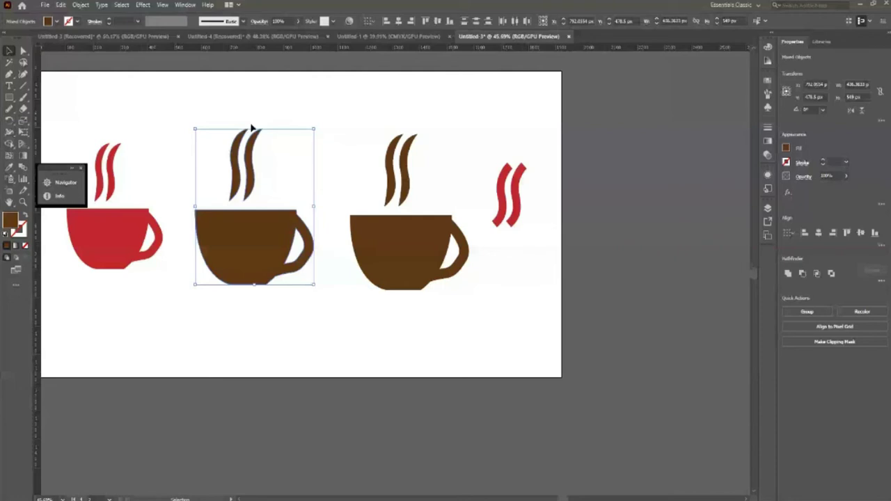
{"action": "left_click", "coordinate": [366, 336]}
{"action": "key", "text": "z"}
{"action": "left_click", "coordinate": [371, 151]}
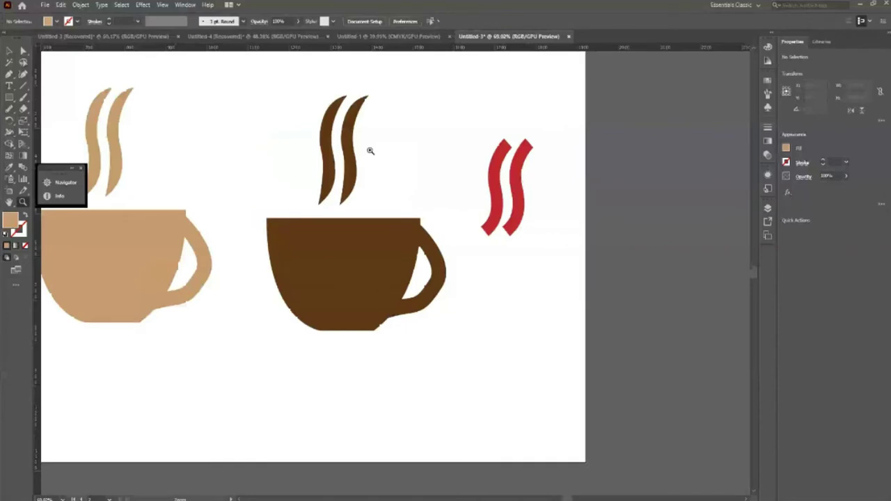
- Delete the brown steam and move the red steam strands above the brown cup
{"action": "key", "text": "v"}
{"action": "left_click", "coordinate": [355, 153]}
{"action": "key", "text": "Delete"}
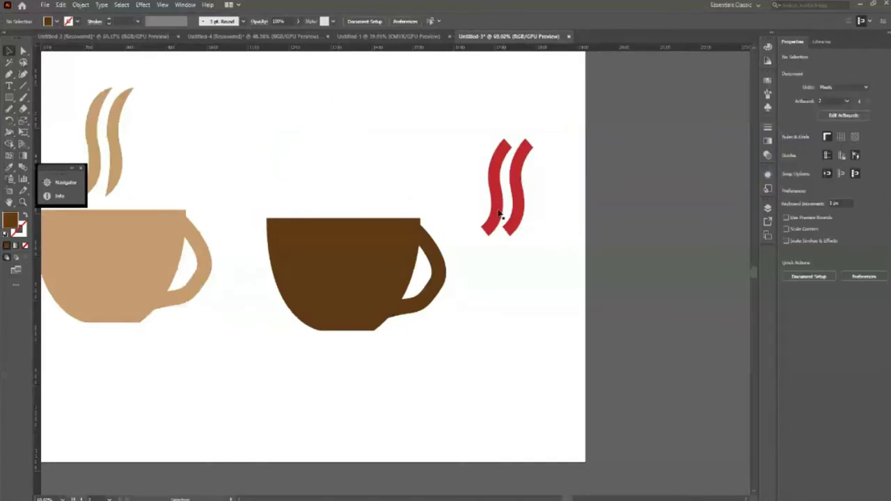
{"action": "left_click", "coordinate": [500, 214]}
{"action": "left_click_drag", "start_coordinate": [517, 221], "coordinate": [360, 199]}
- Open the right red steam strand's Stroke options and undo a tapered profile, keeping uniform width
{"action": "left_click", "coordinate": [358, 178]}
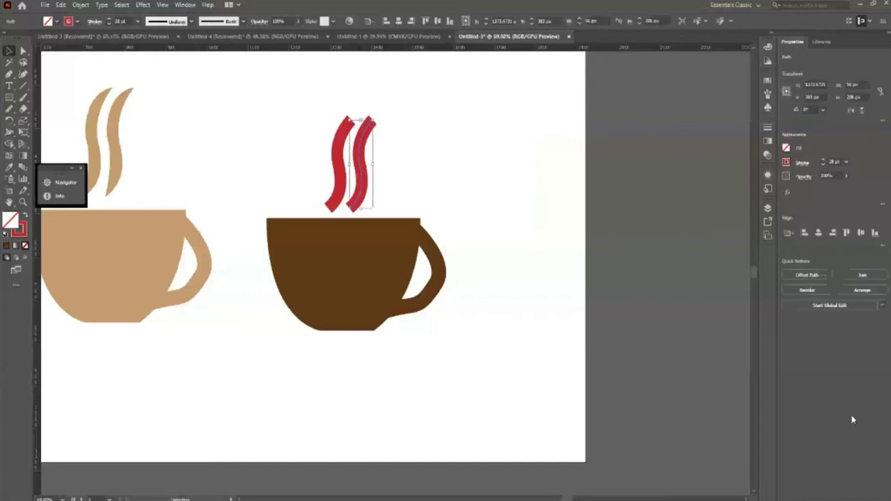
{"action": "left_click", "coordinate": [804, 163]}
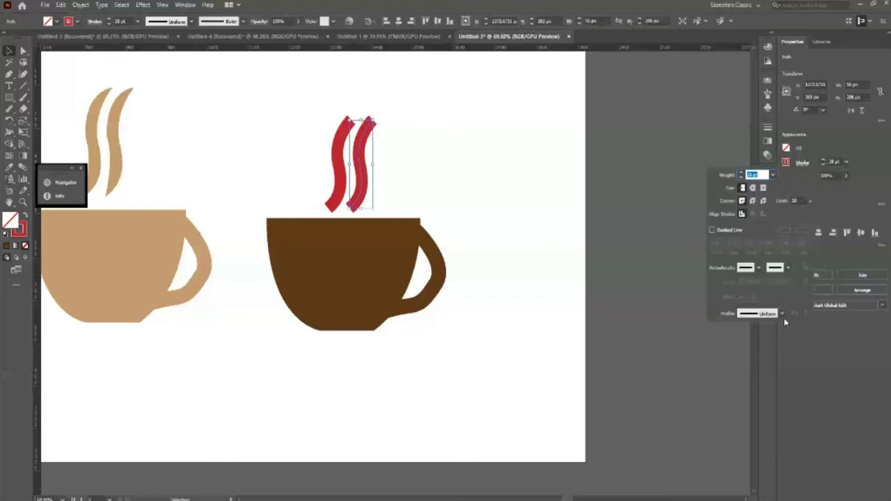
{"action": "scroll", "coordinate": [784, 318], "scroll_direction": "down", "scroll_amount": 1}
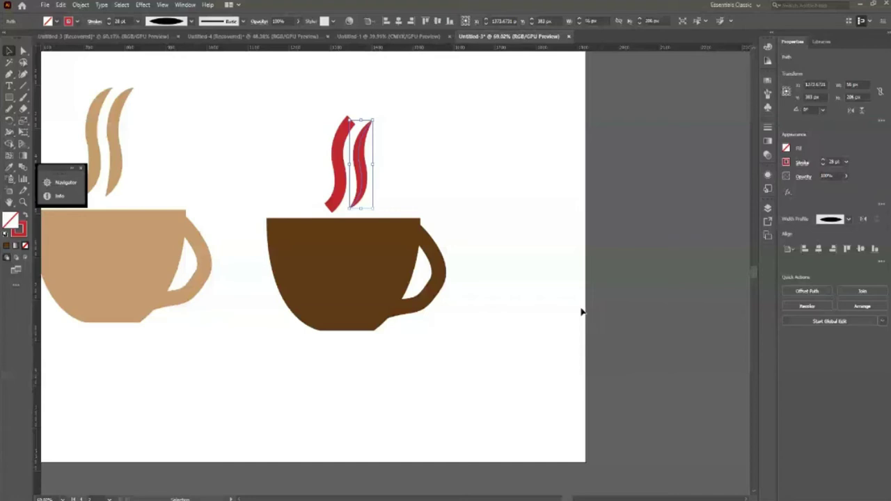
{"action": "key", "text": "ctrl+z"}
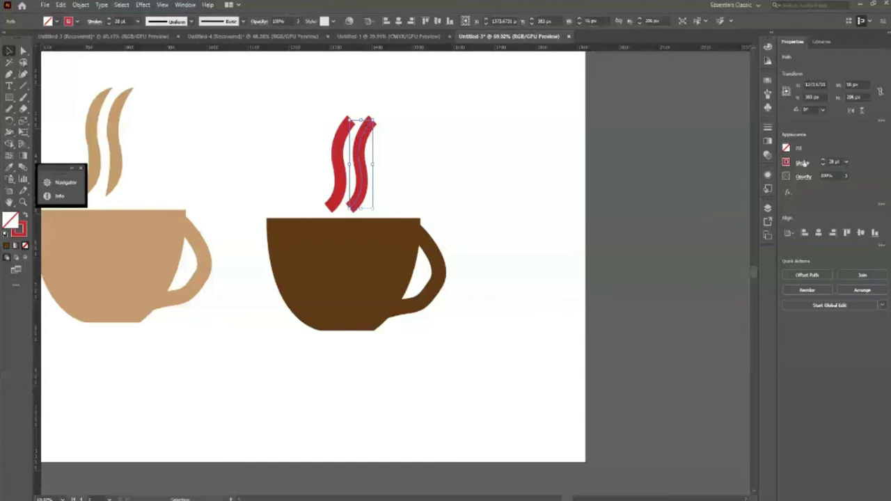
{"action": "left_click", "coordinate": [802, 163]}
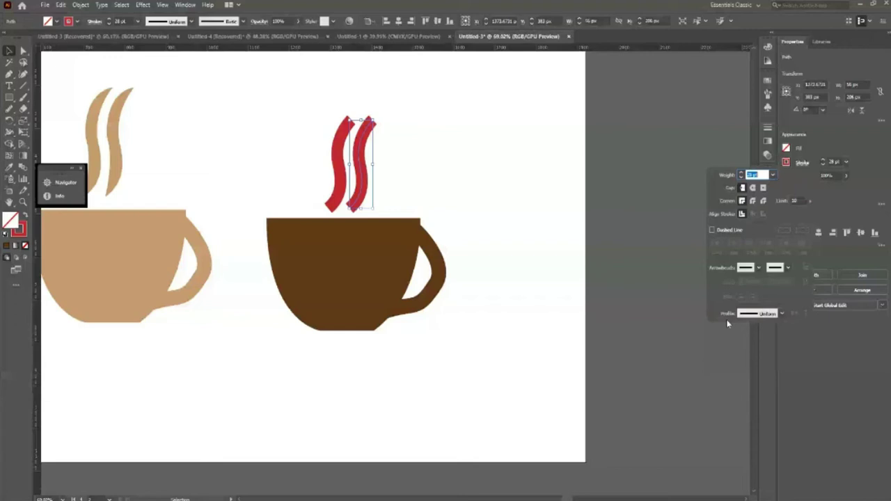
- Apply Width Profile 1 to the steam strokes for a tapered shape
{"action": "left_click", "coordinate": [762, 313]}
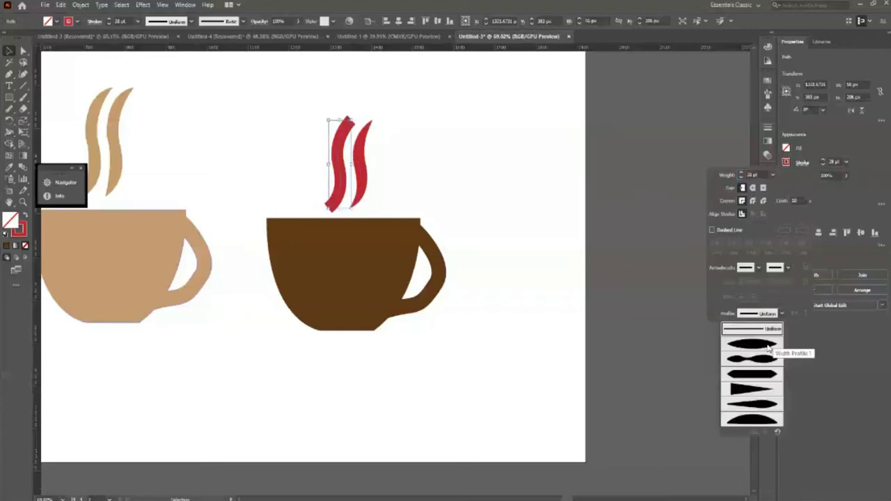
{"action": "left_click", "coordinate": [769, 348]}
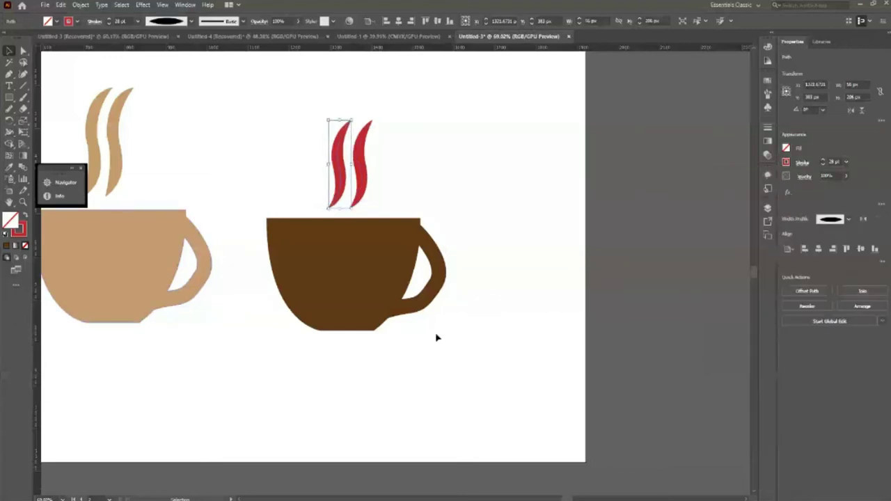
{"action": "left_click", "coordinate": [301, 151]}
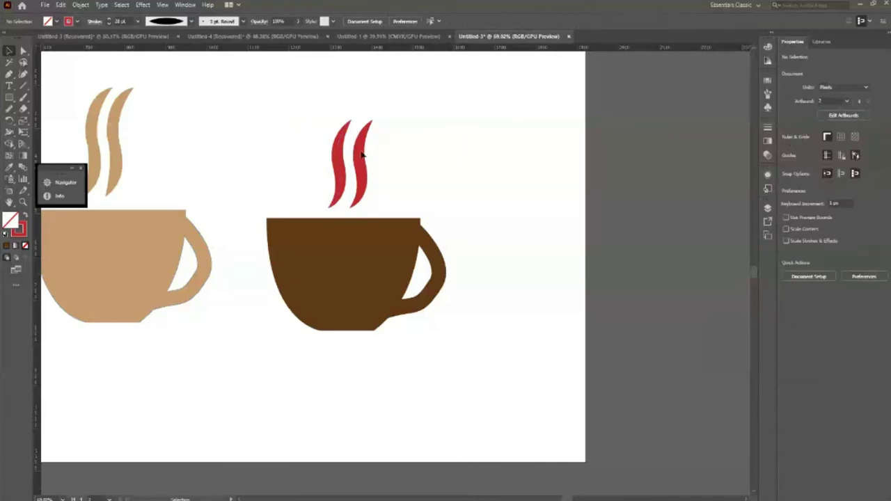
- Recolour the steam strokes with the brown stroke swatch
{"action": "left_click", "coordinate": [361, 154]}
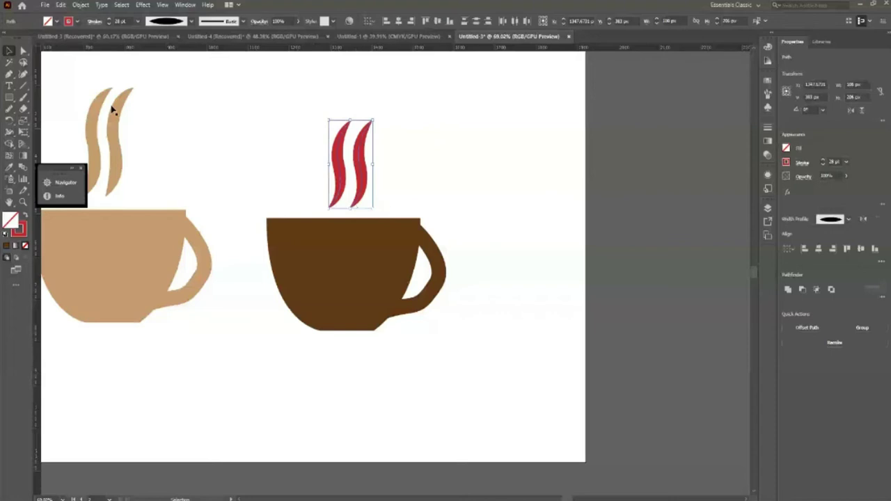
{"action": "left_click", "coordinate": [77, 22]}
{"action": "left_click", "coordinate": [84, 53]}
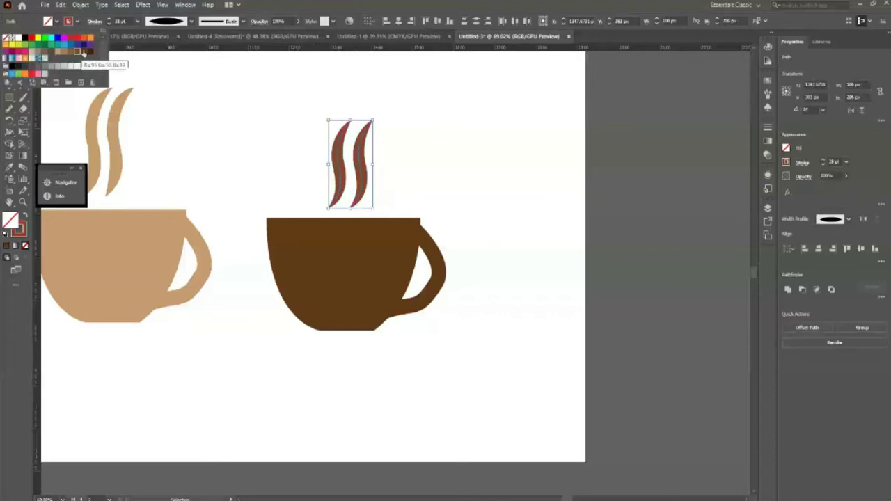
{"action": "left_click", "coordinate": [293, 186]}
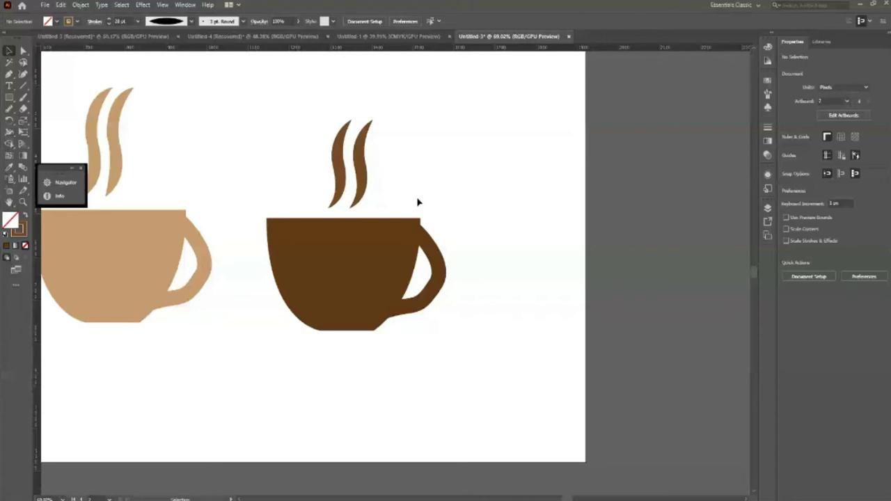
- Zoom out to the whole artboard and scale up the red cup and its steam around its centre
{"action": "key", "text": "z"}
{"action": "left_click", "coordinate": [388, 172]}
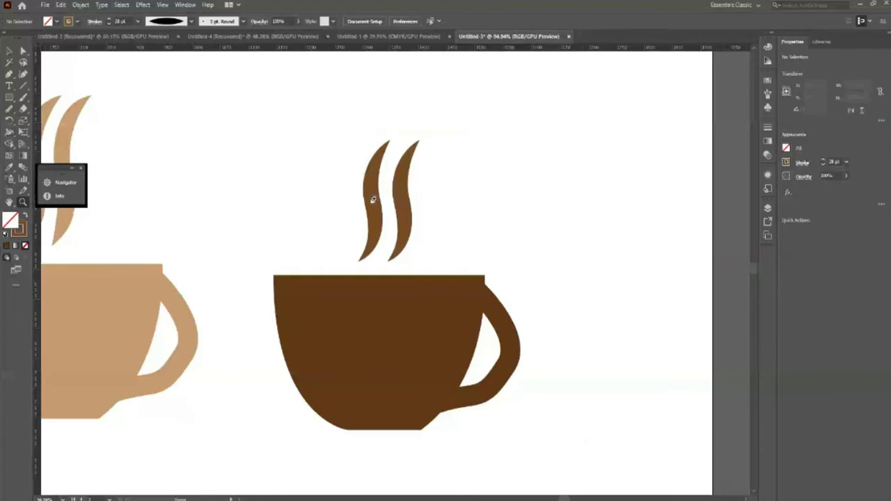
{"action": "left_click_drag", "start_coordinate": [372, 185], "coordinate": [292, 211]}
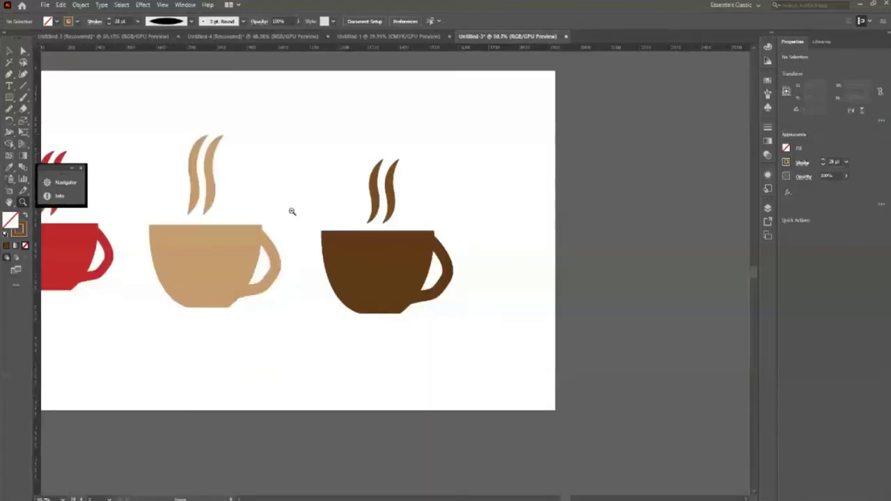
{"action": "left_click_drag", "start_coordinate": [291, 211], "coordinate": [209, 309]}
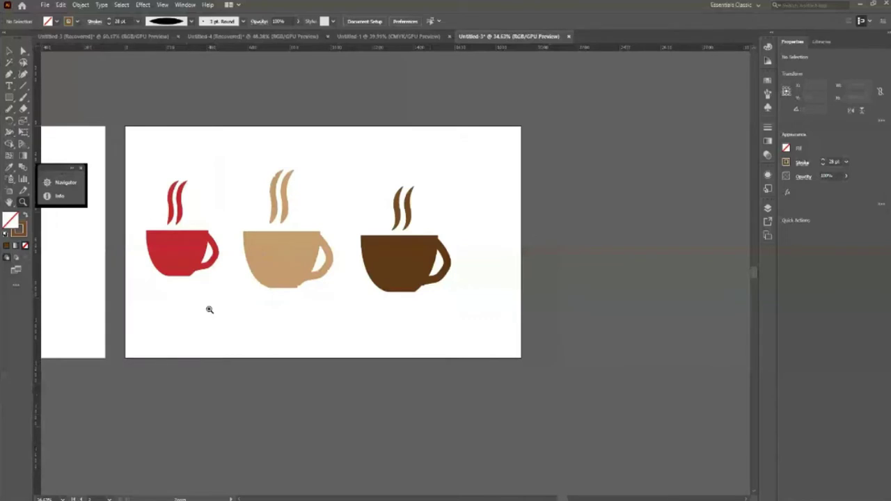
{"action": "key", "text": "v"}
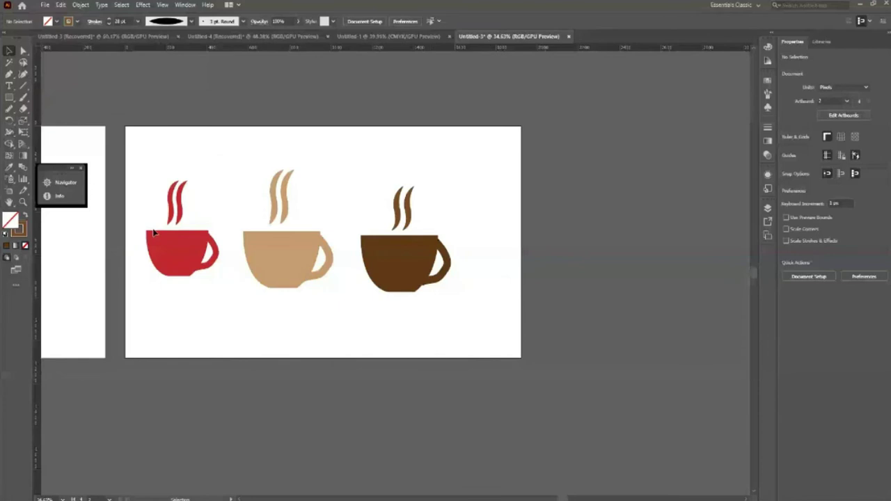
{"action": "left_click", "coordinate": [404, 265]}
{"action": "left_click", "coordinate": [487, 328]}
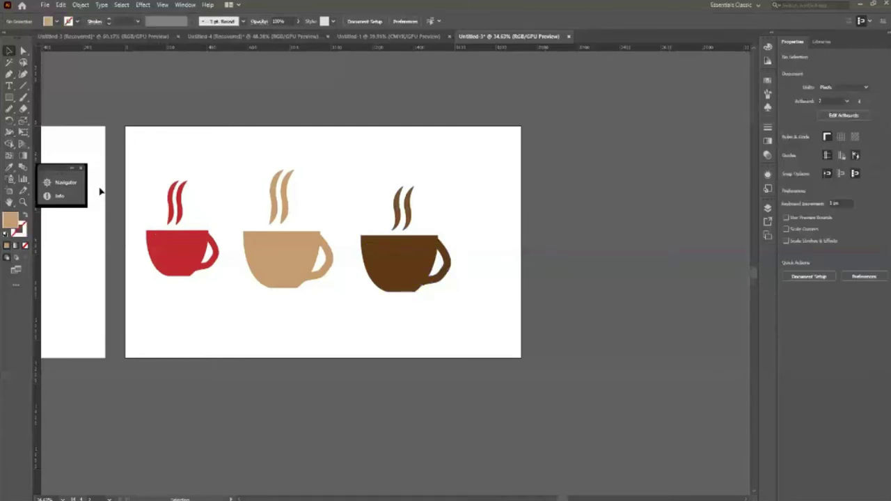
{"action": "left_click_drag", "start_coordinate": [225, 352], "coordinate": [209, 271]}
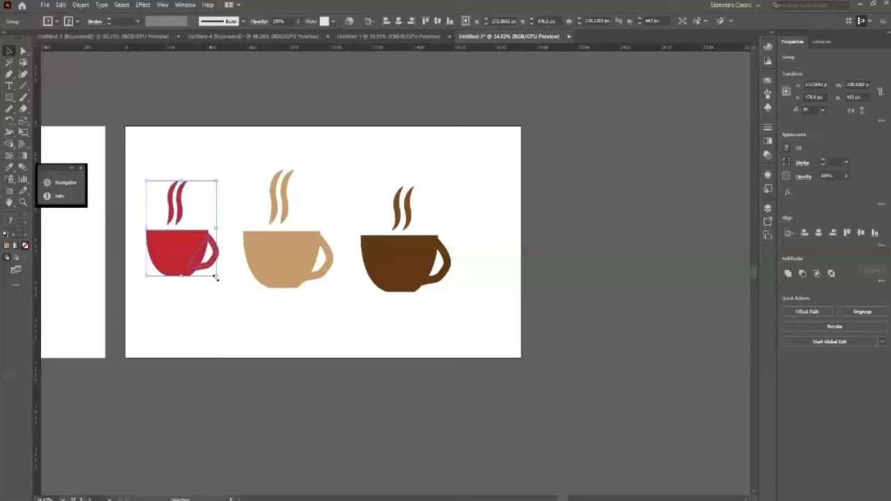
{"action": "left_click_drag", "start_coordinate": [216, 276], "coordinate": [212, 287]}
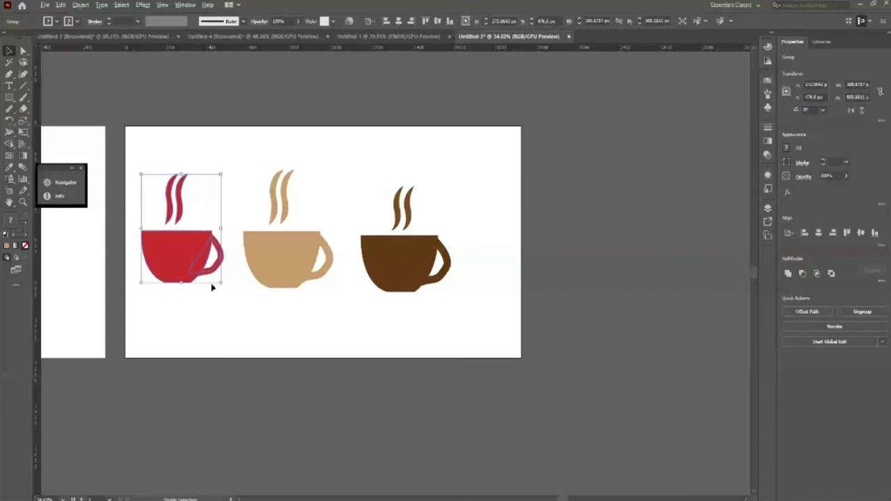
{"action": "left_click", "coordinate": [227, 352]}
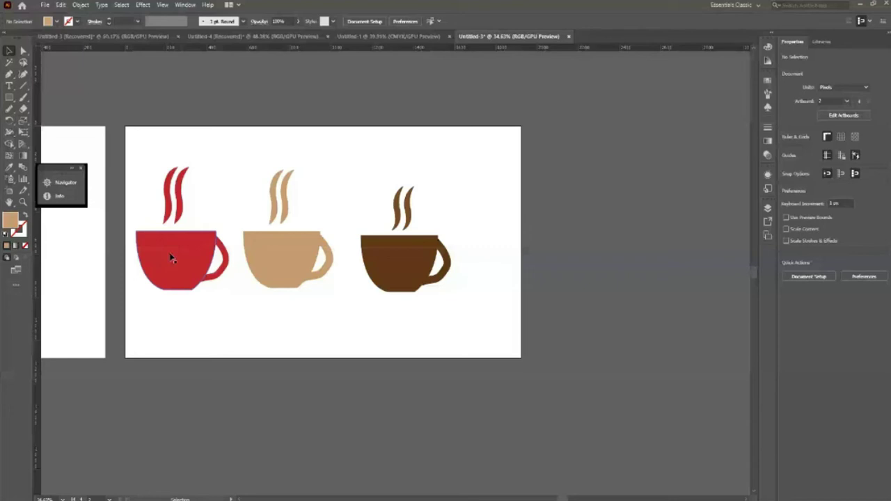
- Select all three cups and distribute them evenly vertically and horizontally
{"action": "key", "text": "ctrl+z"}
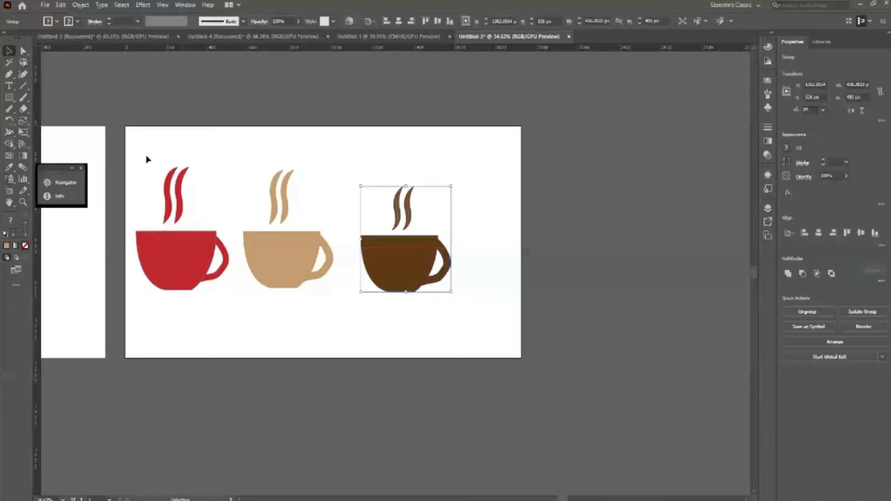
{"action": "left_click", "coordinate": [459, 336]}
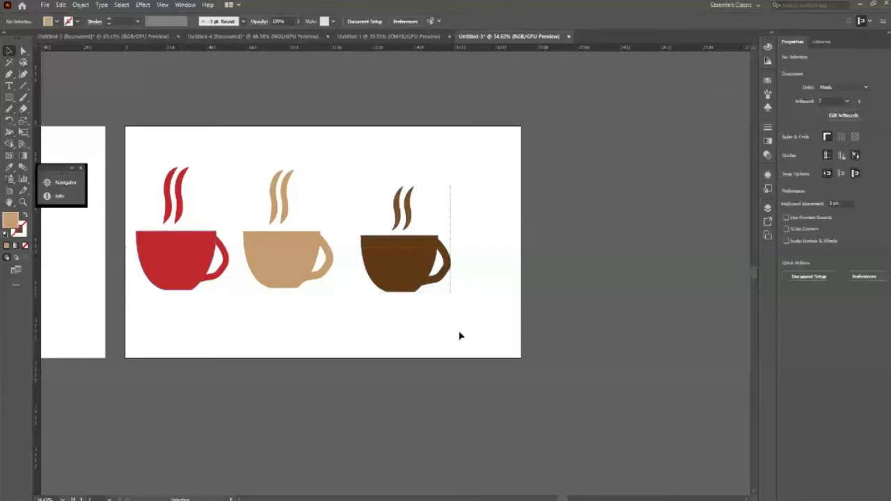
{"action": "key", "text": "ctrl+a"}
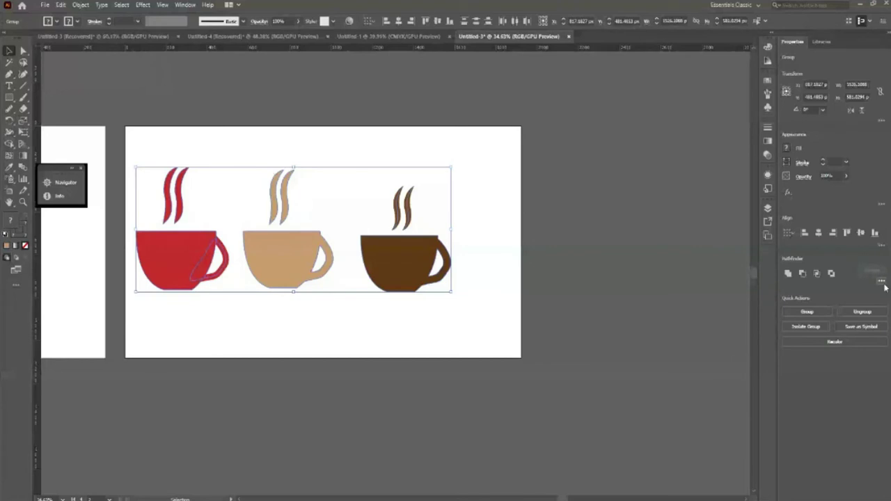
{"action": "left_click", "coordinate": [881, 282]}
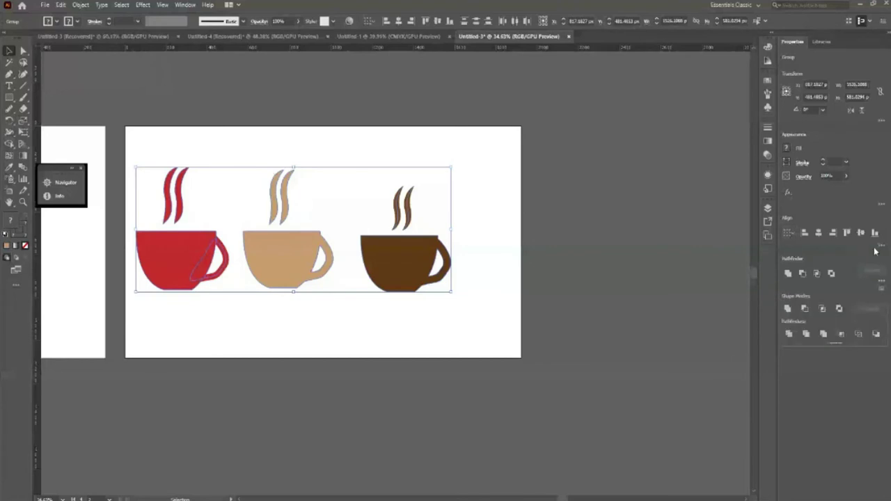
{"action": "left_click", "coordinate": [832, 273]}
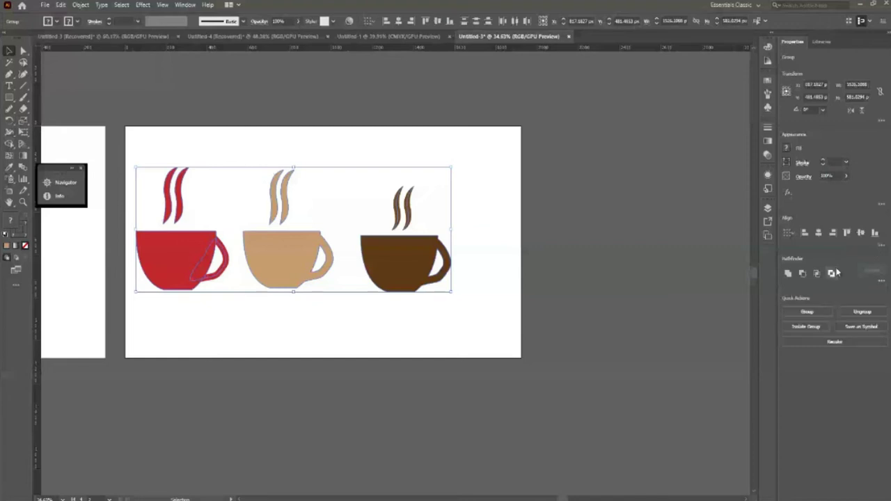
{"action": "left_click", "coordinate": [881, 244]}
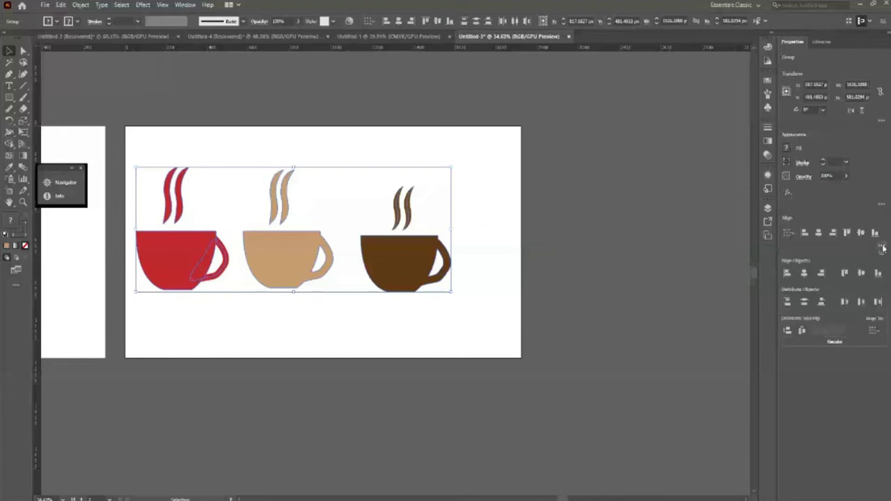
{"action": "left_click", "coordinate": [804, 302]}
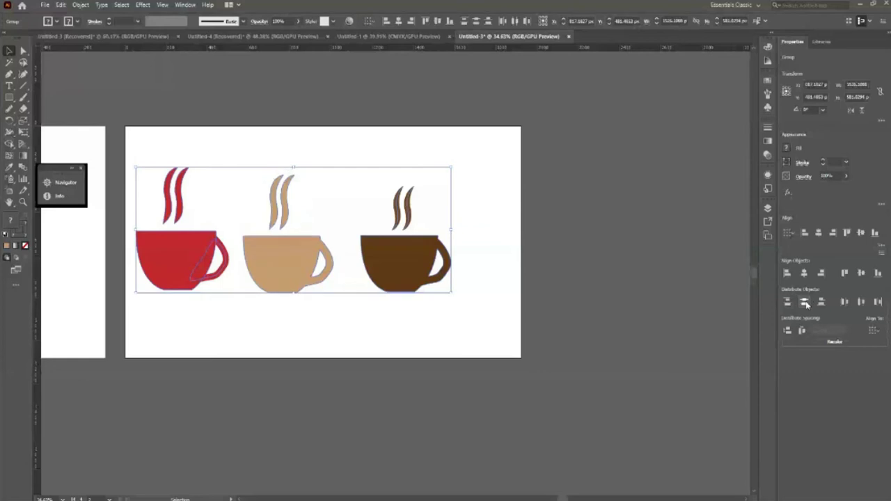
{"action": "left_click", "coordinate": [860, 302]}
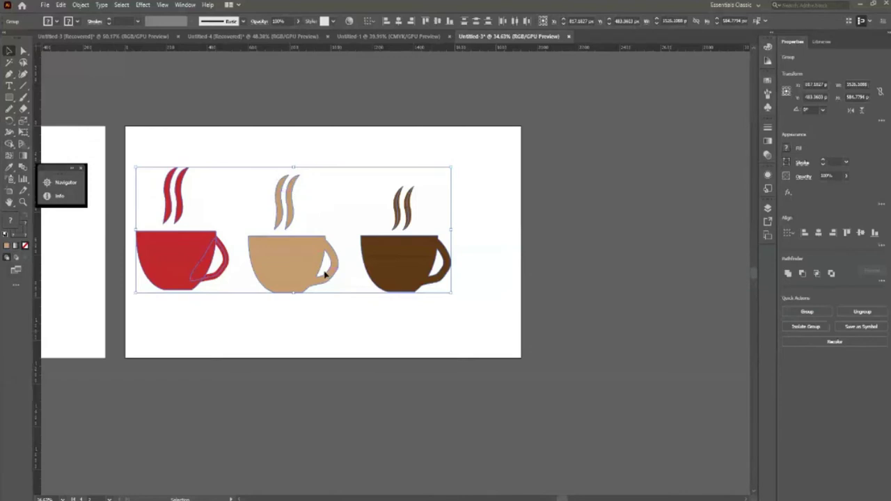
- Group the three cups and centre the group horizontally and vertically on the artboard
{"action": "key", "text": "ctrl+g"}
{"action": "left_click", "coordinate": [399, 23]}
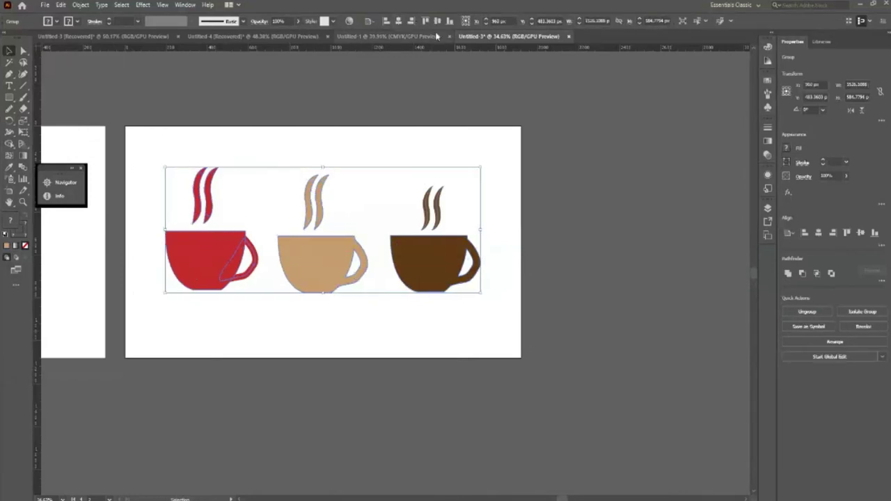
{"action": "left_click", "coordinate": [437, 21]}
{"action": "left_click", "coordinate": [483, 159]}
{"action": "scroll", "coordinate": [295, 188], "scroll_direction": "up", "scroll_amount": 1}
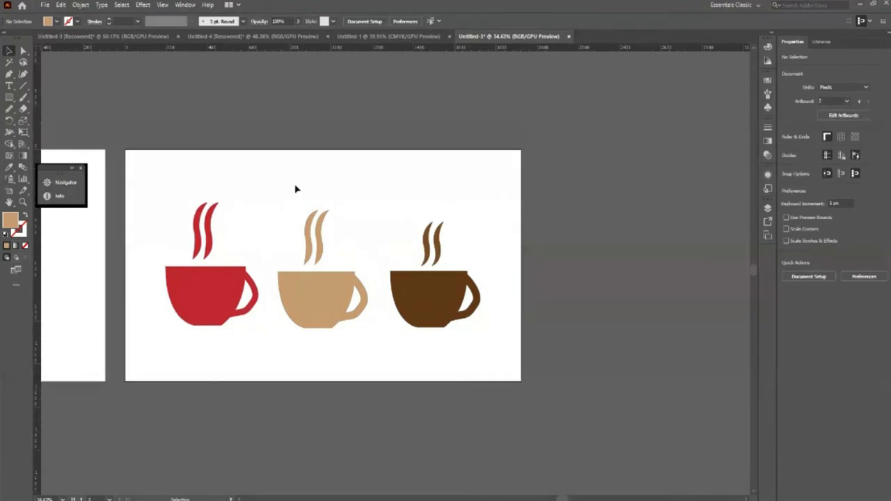
- Start a title text object above the cups, then undo the mistyped attempt
{"action": "left_click", "coordinate": [11, 86]}
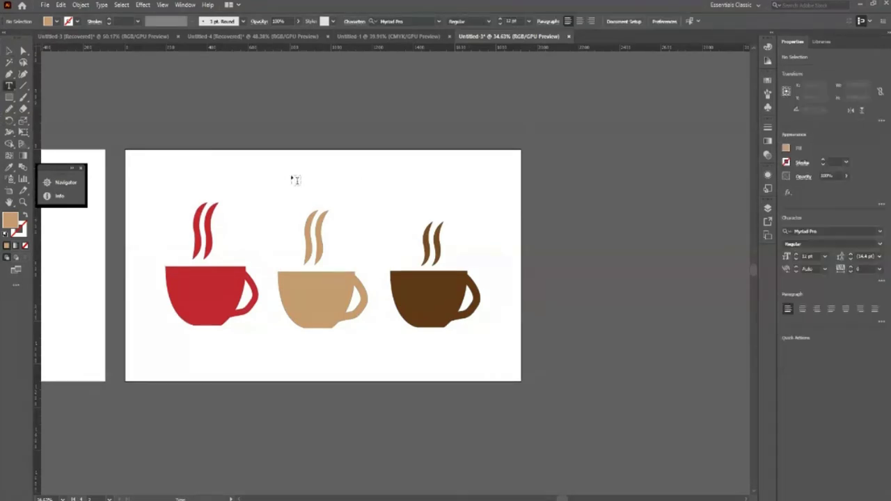
{"action": "left_click", "coordinate": [292, 175]}
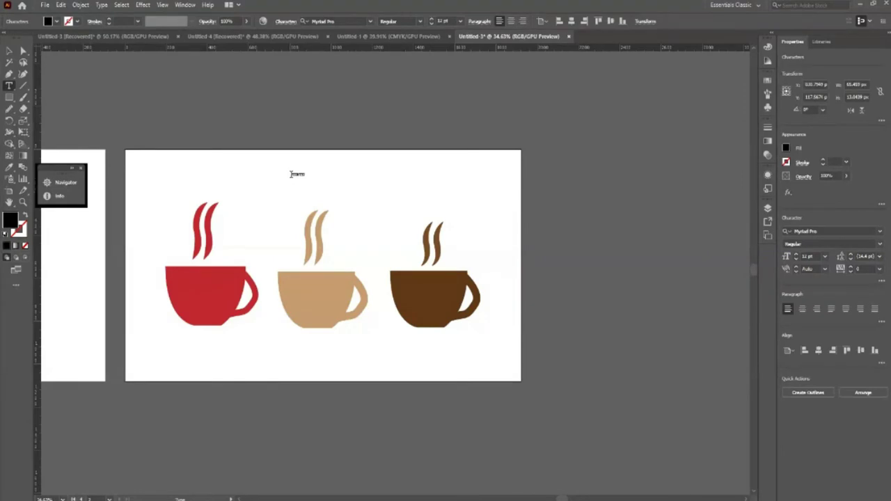
{"action": "key", "text": "BackSpace"}
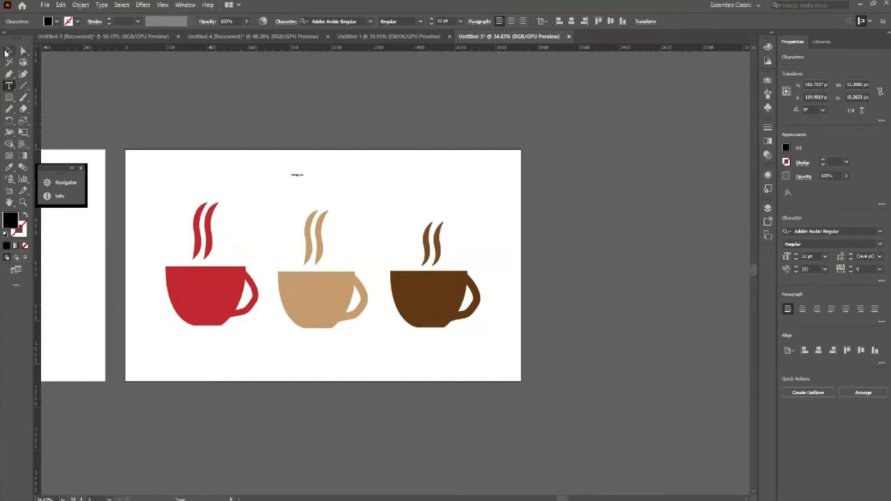
{"action": "left_click", "coordinate": [7, 52]}
{"action": "mouse_move", "coordinate": [304, 180]}
{"action": "left_mouse_down"}
{"action": "mouse_move", "coordinate": [414, 230]}
{"action": "mouse_move", "coordinate": [387, 193]}
{"action": "left_mouse_up"}
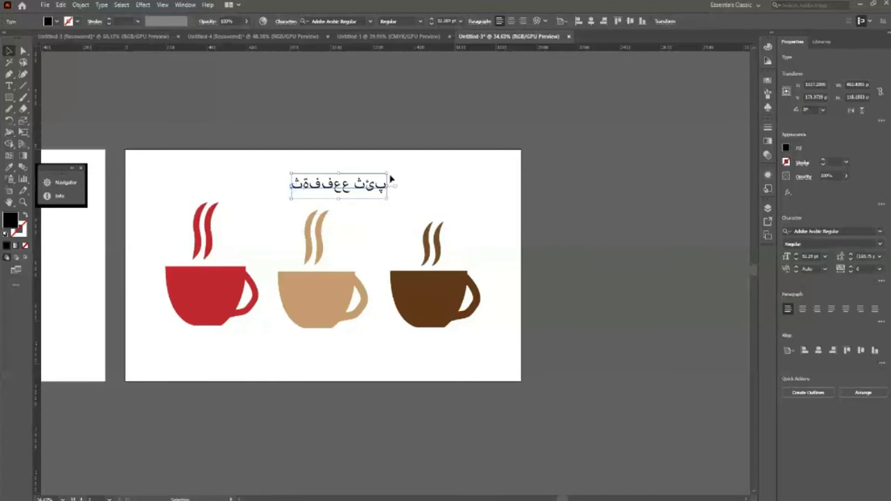
{"action": "key", "text": "ctrl+z"}
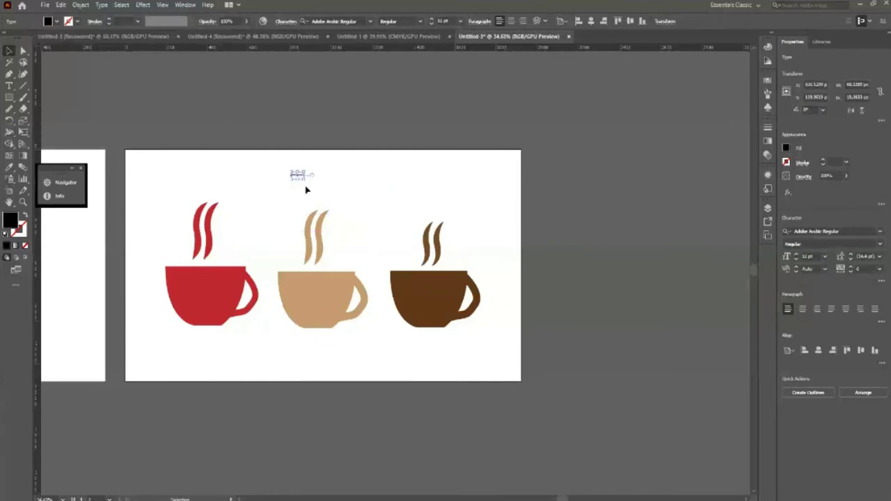
{"action": "key", "text": "ctrl+z"}
- Add the 'Coffee Cup' title above the cups, enlarge it and shift it up-left
{"action": "left_click", "coordinate": [10, 85]}
{"action": "left_click", "coordinate": [305, 171]}
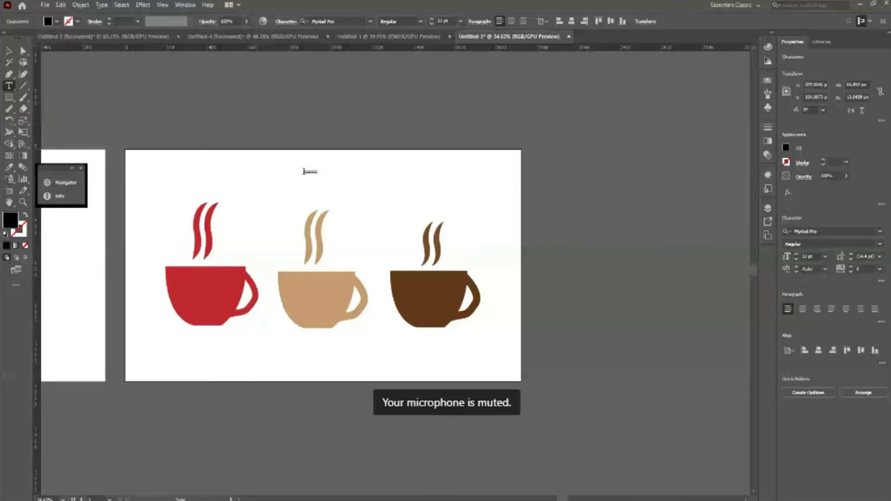
{"action": "key", "text": "Escape"}
{"action": "mouse_move", "coordinate": [318, 176]}
{"action": "left_mouse_down"}
{"action": "mouse_move", "coordinate": [390, 220]}
{"action": "mouse_move", "coordinate": [467, 239]}
{"action": "mouse_move", "coordinate": [442, 235]}
{"action": "left_mouse_up"}
{"action": "mouse_move", "coordinate": [380, 188]}
{"action": "left_mouse_down"}
{"action": "mouse_move", "coordinate": [342, 183]}
{"action": "mouse_move", "coordinate": [433, 203]}
{"action": "mouse_move", "coordinate": [369, 192]}
{"action": "left_mouse_up"}
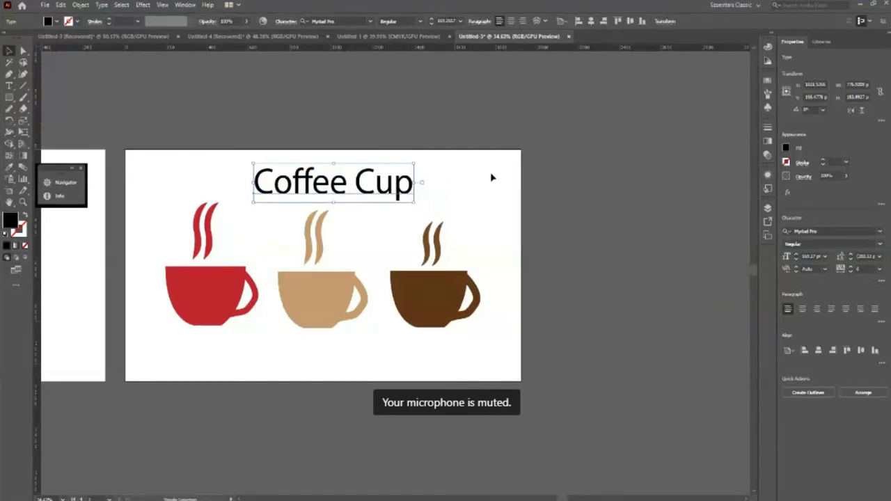
- Sample the dark cup's brown onto the title with the eyedropper
{"action": "key", "text": "a"}
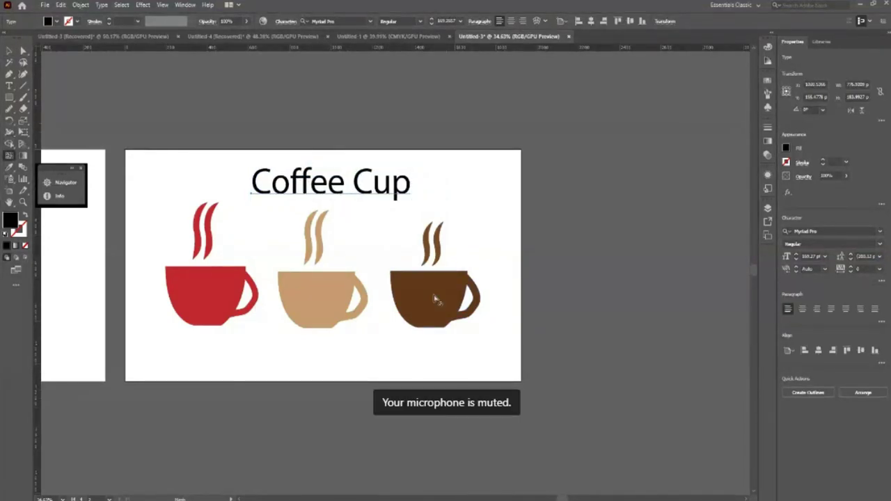
{"action": "left_click", "coordinate": [435, 299]}
{"action": "key", "text": "v"}
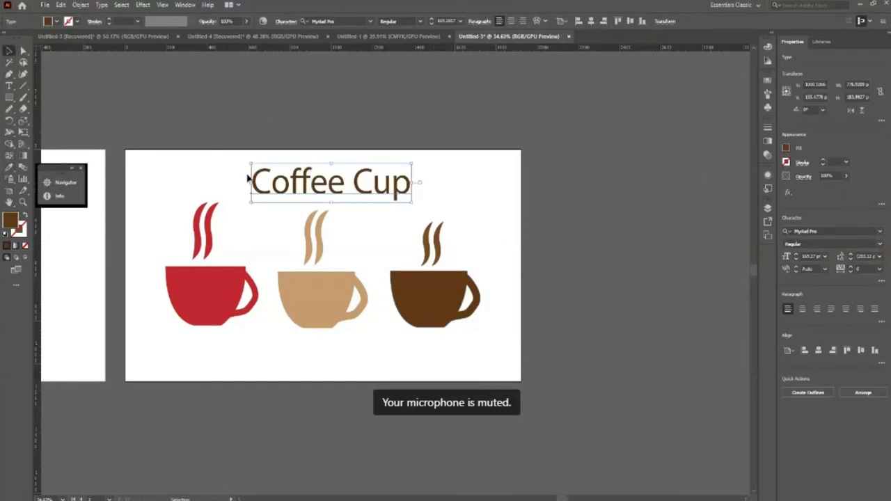
{"action": "left_click", "coordinate": [466, 193]}
{"action": "left_click", "coordinate": [338, 196]}
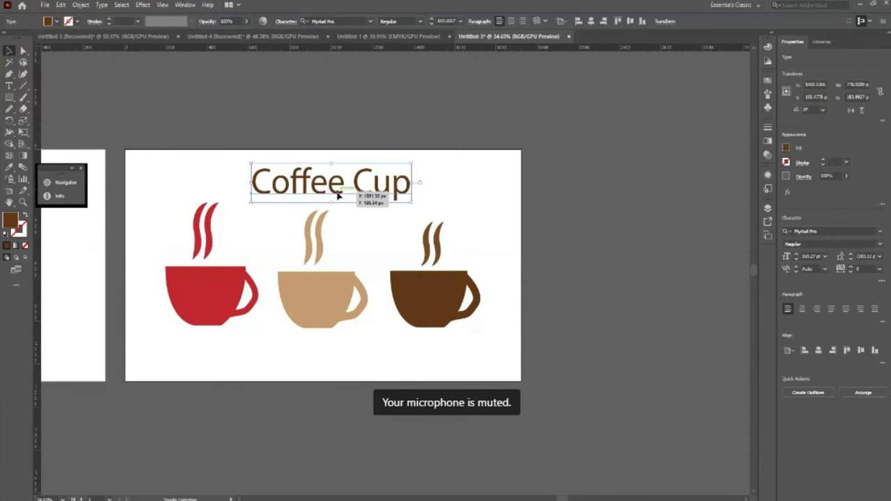
{"action": "left_click", "coordinate": [483, 368]}
{"action": "key", "text": "z"}
{"action": "mouse_move", "coordinate": [485, 348]}
{"action": "left_mouse_down"}
{"action": "mouse_move", "coordinate": [420, 324]}
{"action": "mouse_move", "coordinate": [475, 343]}
{"action": "left_mouse_up"}
- Draw a thin flat ellipse below the dark brown cup
{"action": "key", "text": "l"}
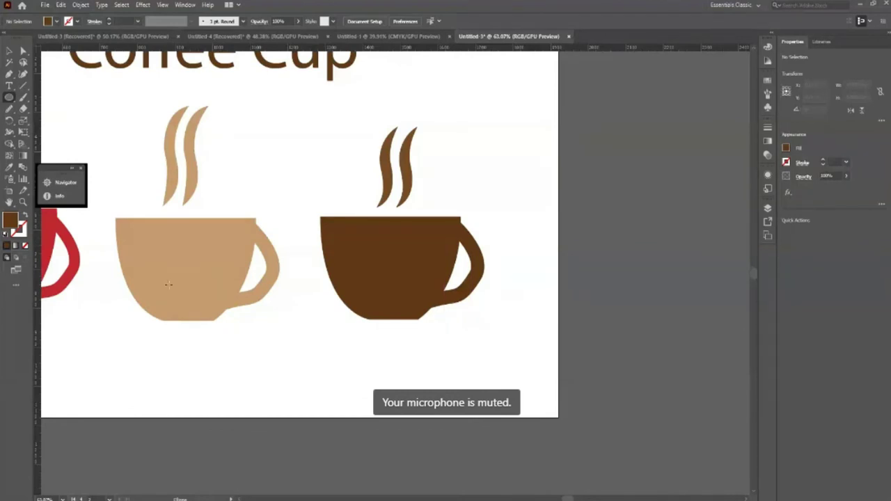
{"action": "key", "text": "v"}
{"action": "left_click", "coordinate": [14, 102]}
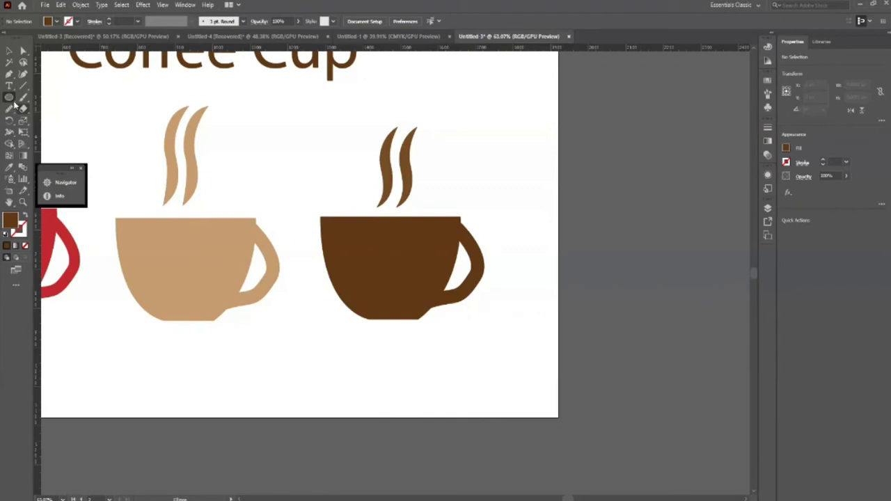
{"action": "left_click_drag", "start_coordinate": [320, 326], "coordinate": [497, 342]}
- Select only the new saucer ellipse, separate from the cup group
{"action": "key", "text": "v"}
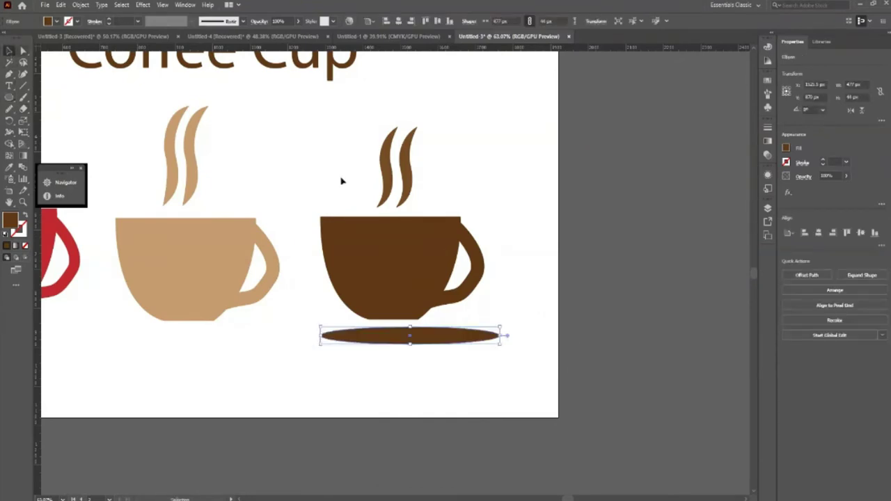
{"action": "left_click", "coordinate": [394, 259], "text": "shift"}
{"action": "left_click", "coordinate": [453, 389]}
{"action": "left_click", "coordinate": [392, 247]}
{"action": "left_click", "coordinate": [405, 424]}
{"action": "left_click", "coordinate": [401, 238]}
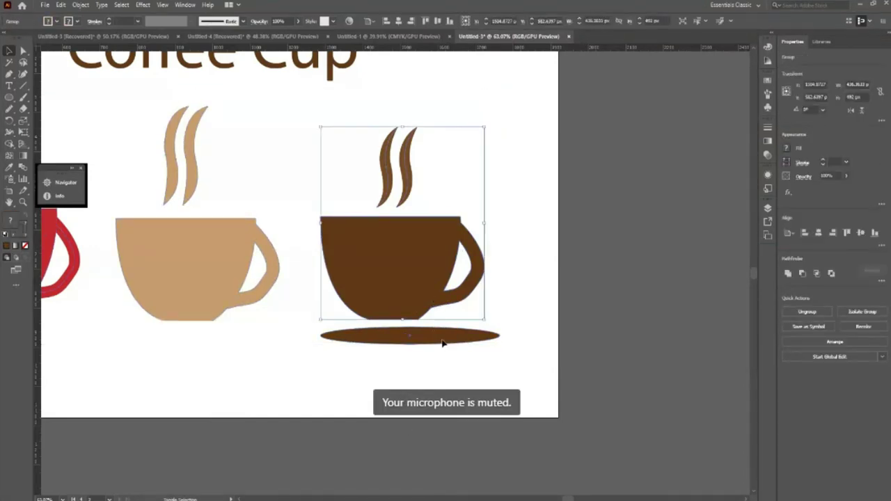
{"action": "left_click", "coordinate": [428, 335], "text": "shift"}
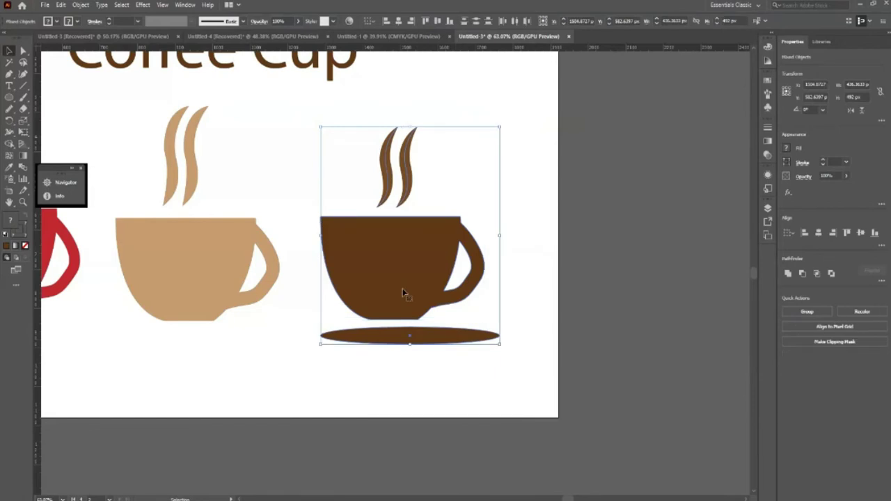
{"action": "left_click", "coordinate": [403, 292], "text": "shift"}
- Move and arrow-nudge the saucer so it sits just under the dark cup
{"action": "left_click_drag", "start_coordinate": [445, 344], "coordinate": [426, 339]}
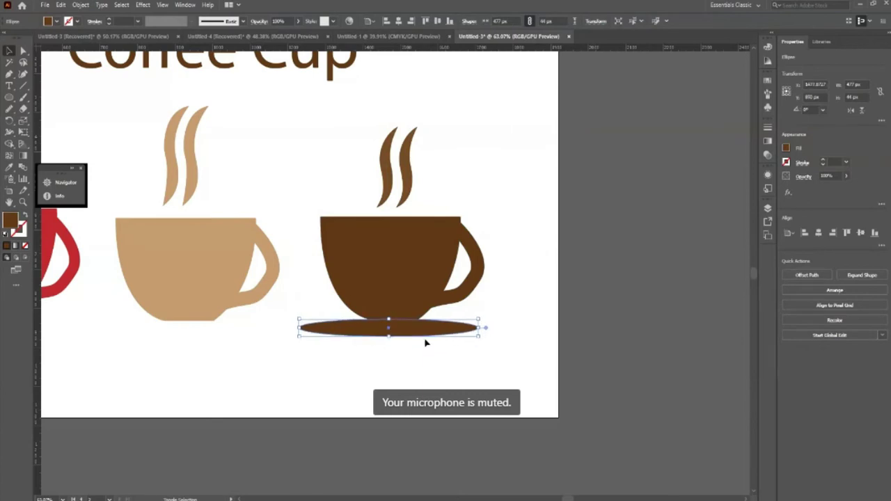
{"action": "key", "text": "Down"}
{"action": "key", "text": "Right"}
{"action": "key", "text": "Right"}
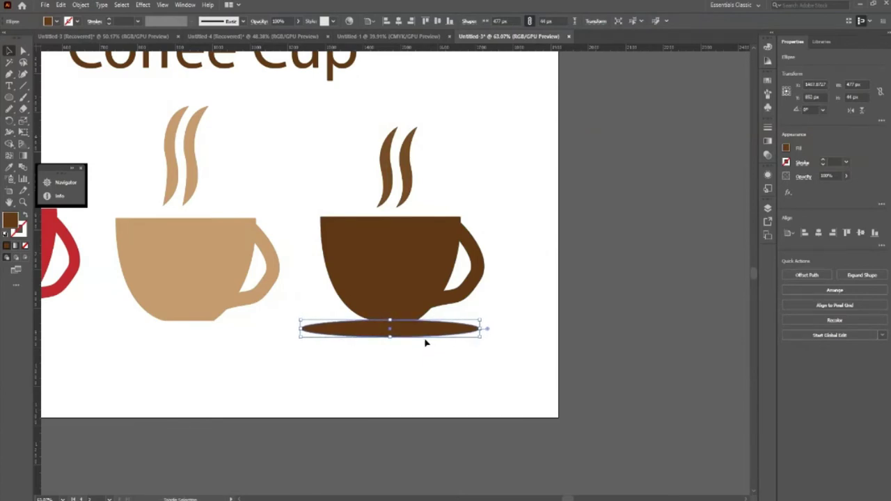
{"action": "key", "text": "Down"}
{"action": "key", "text": "Down"}
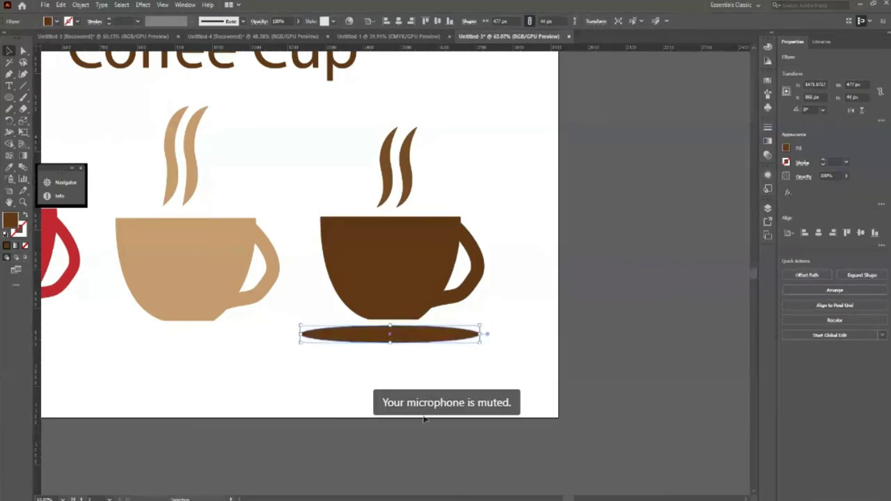
{"action": "scroll", "coordinate": [452, 264], "scroll_direction": "down", "scroll_amount": 5}
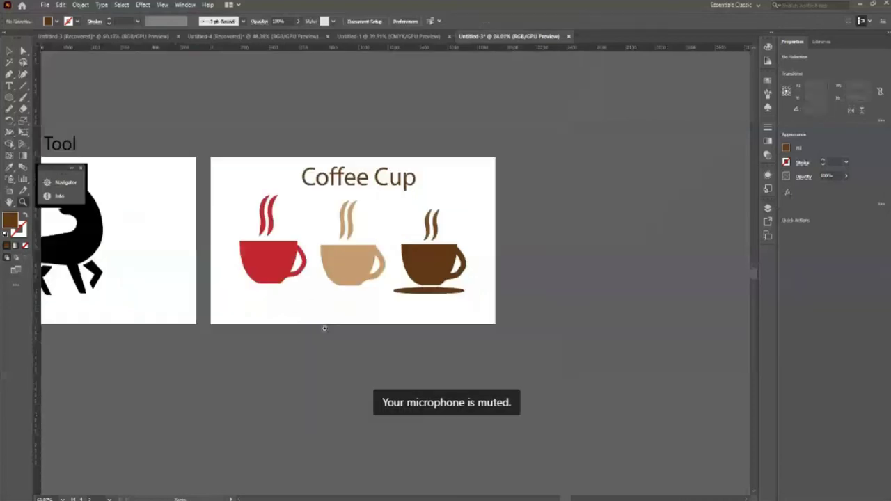
{"action": "left_click_drag", "start_coordinate": [454, 297], "coordinate": [533, 380]}
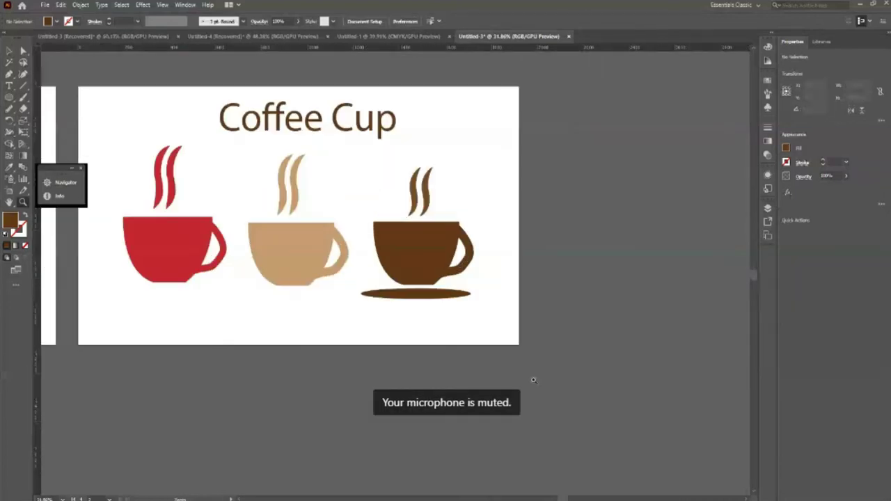
{"action": "key", "text": "v"}
{"action": "left_click", "coordinate": [446, 288]}
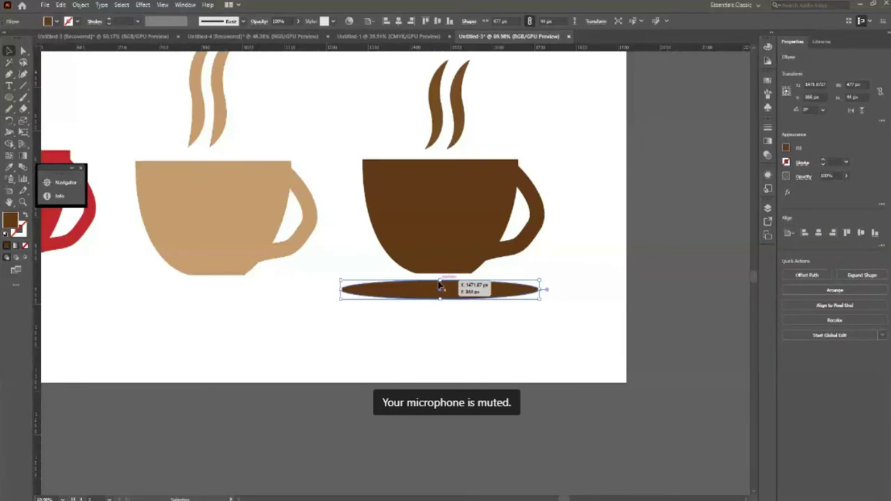
{"action": "left_click", "coordinate": [465, 341]}
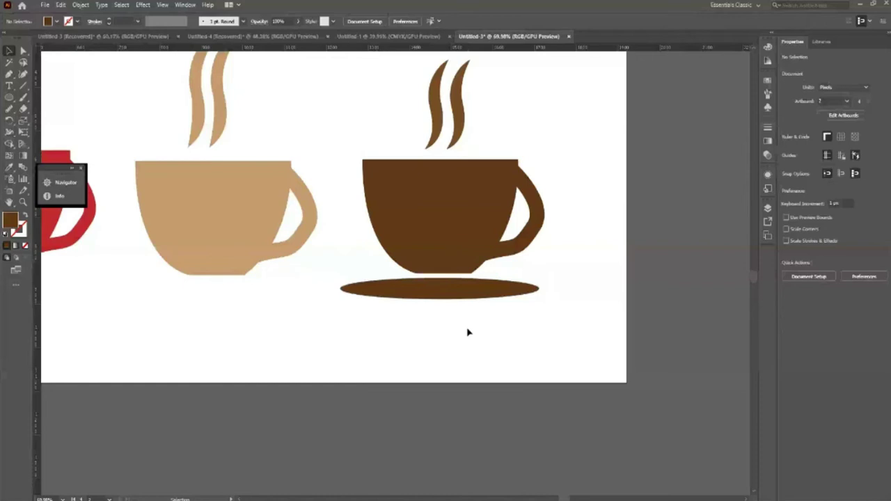
- Copy the saucer under the tan cup and again under the red cup
{"action": "key", "text": "z"}
{"action": "mouse_move", "coordinate": [468, 333]}
{"action": "left_mouse_down"}
{"action": "mouse_move", "coordinate": [322, 277]}
{"action": "mouse_move", "coordinate": [434, 254]}
{"action": "mouse_move", "coordinate": [408, 247]}
{"action": "mouse_move", "coordinate": [469, 272]}
{"action": "left_mouse_up"}
{"action": "key", "text": "v"}
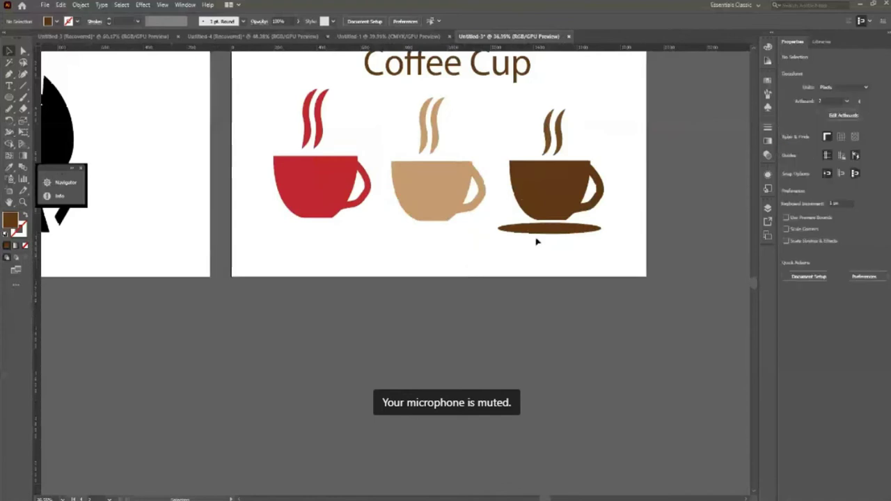
{"action": "left_click_drag", "start_coordinate": [554, 225], "coordinate": [456, 233]}
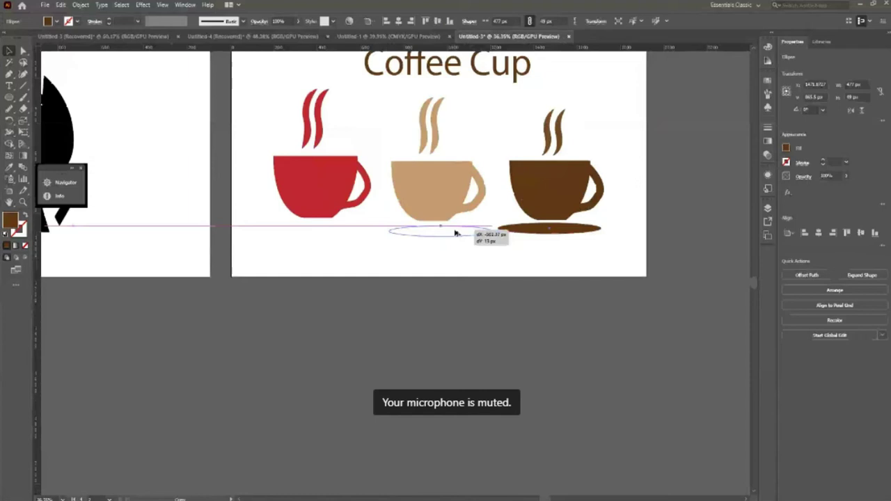
{"action": "left_click_drag", "start_coordinate": [456, 233], "coordinate": [336, 231]}
- Colour the left and middle saucers with the red and tan cups' colours
{"action": "key", "text": "i"}
{"action": "left_click", "coordinate": [327, 191]}
{"action": "left_click", "coordinate": [432, 232], "text": "ctrl"}
{"action": "left_click", "coordinate": [432, 188]}
{"action": "key", "text": "v"}
{"action": "left_click", "coordinate": [516, 361]}
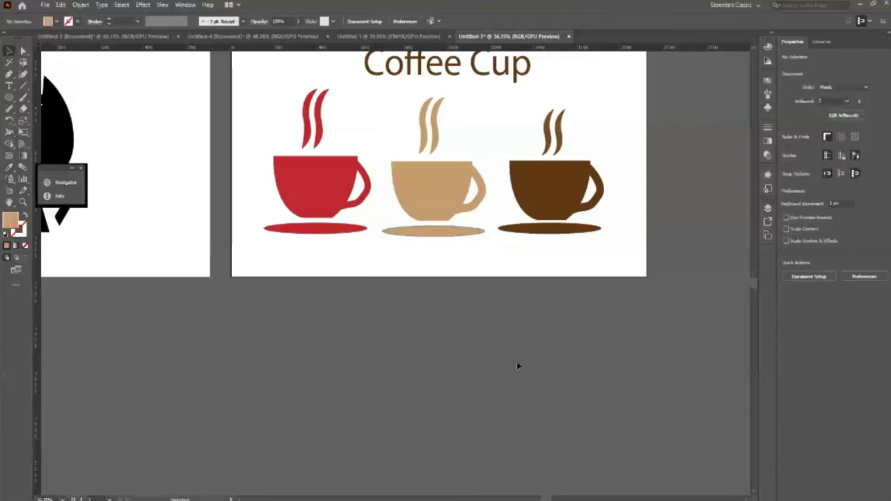
{"action": "scroll", "coordinate": [516, 361], "scroll_direction": "up", "scroll_amount": 2}
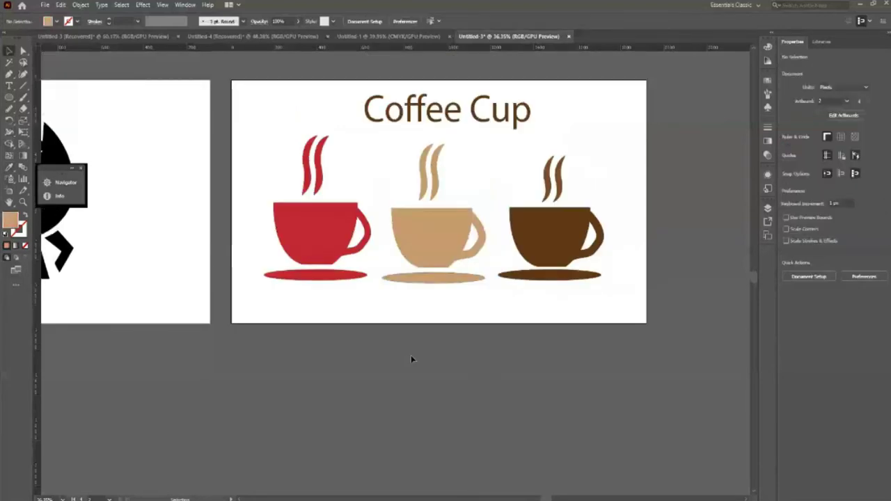
- Drag a corner widget on the dark brown cup outline to round its bottom corners
{"action": "key", "text": "z"}
{"action": "left_click", "coordinate": [588, 262]}
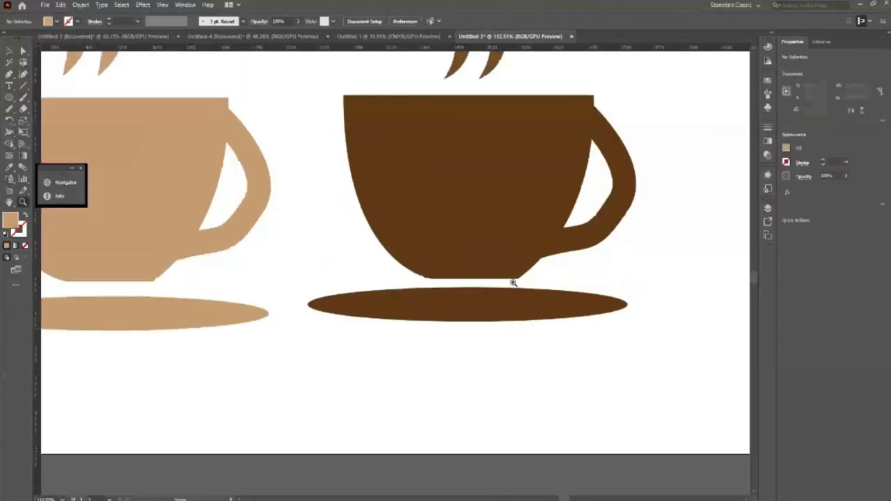
{"action": "scroll", "coordinate": [597, 262], "scroll_direction": "up", "scroll_amount": 1}
{"action": "left_click", "coordinate": [453, 269]}
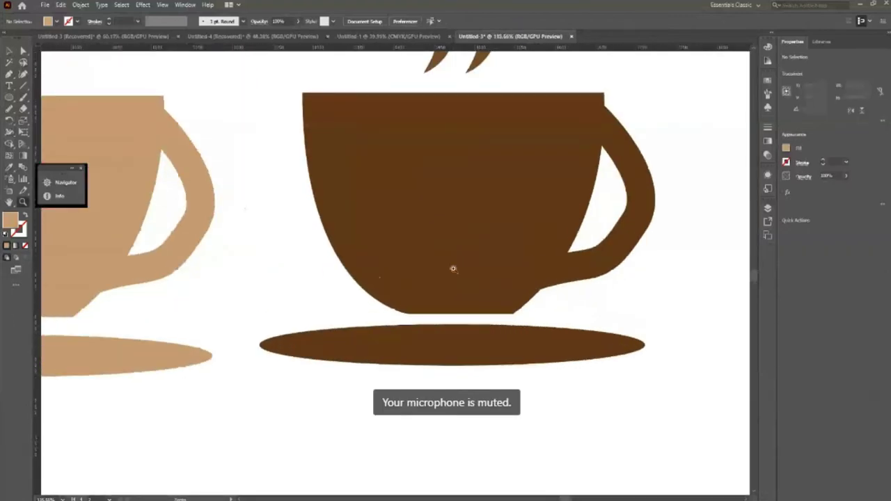
{"action": "key", "text": "v"}
{"action": "left_click", "coordinate": [508, 306]}
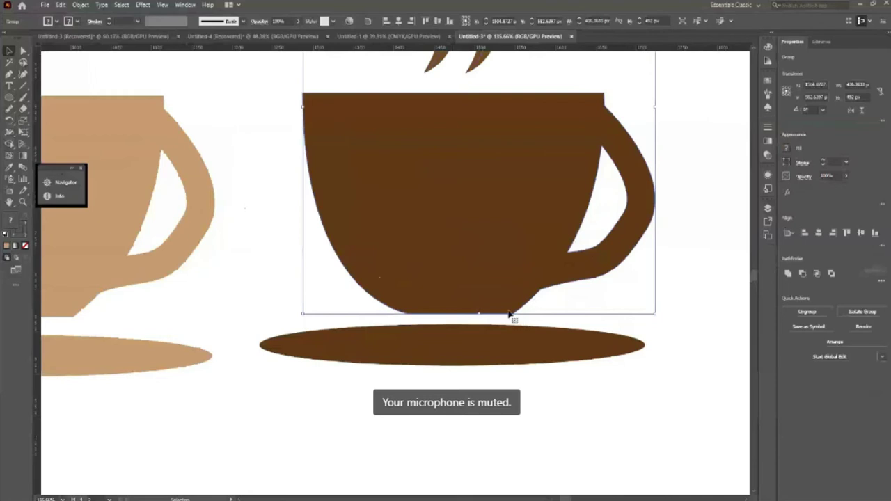
{"action": "key", "text": "a"}
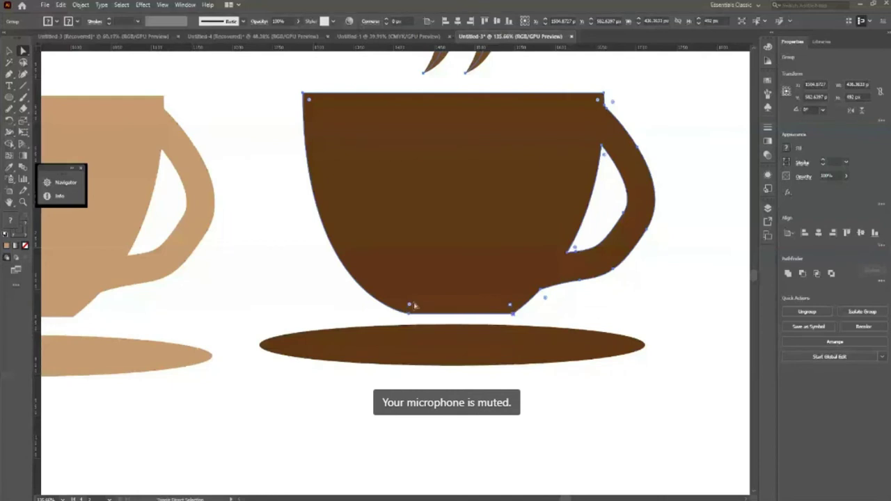
{"action": "left_click", "coordinate": [410, 305]}
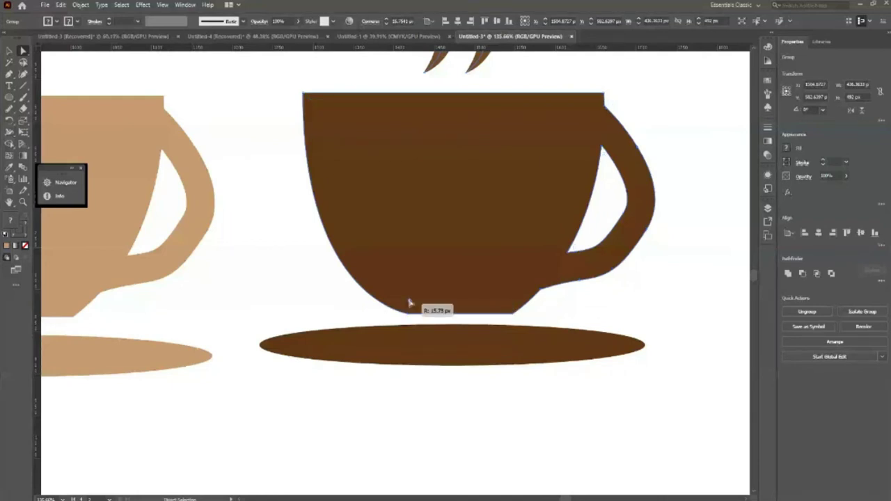
{"action": "left_click", "coordinate": [408, 293]}
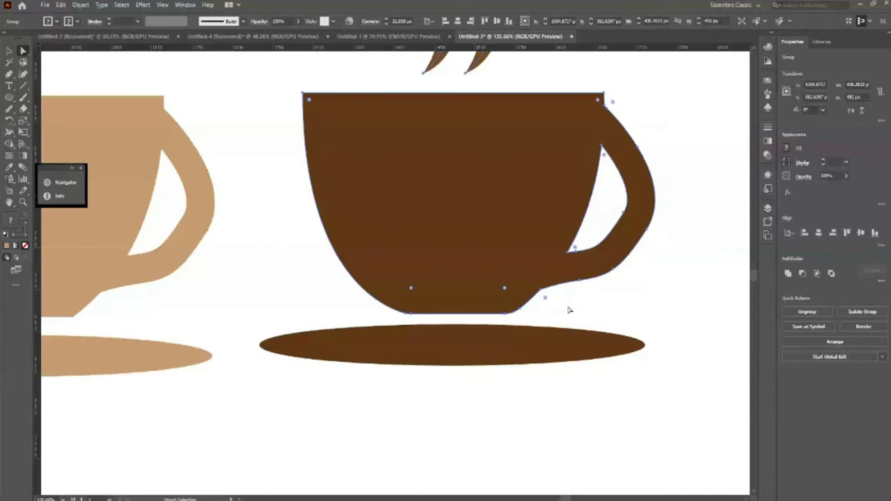
{"action": "left_click_drag", "start_coordinate": [537, 295], "coordinate": [557, 317]}
{"action": "left_click", "coordinate": [627, 298]}
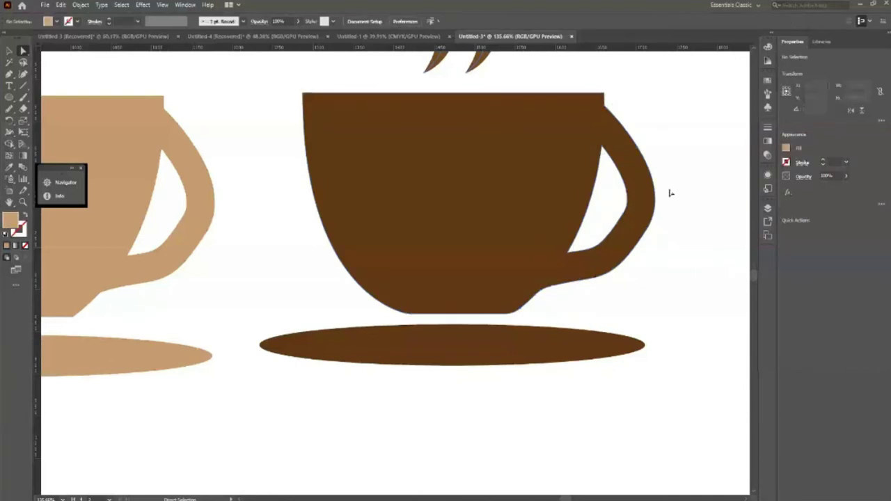
- Zoom in on the brown cup's handle and select the cup group
{"action": "key", "text": "z"}
{"action": "left_click", "coordinate": [433, 244], "text": "alt"}
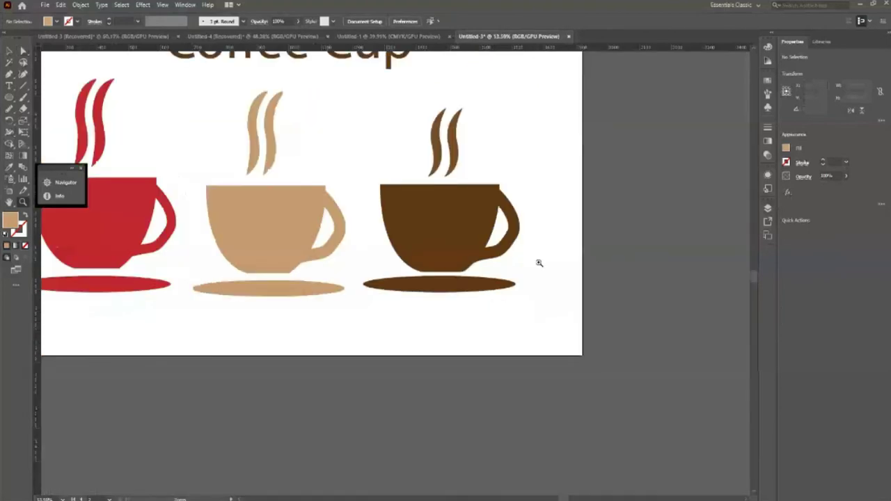
{"action": "left_click", "coordinate": [538, 263], "text": "alt"}
{"action": "left_click_drag", "start_coordinate": [536, 233], "coordinate": [483, 318]}
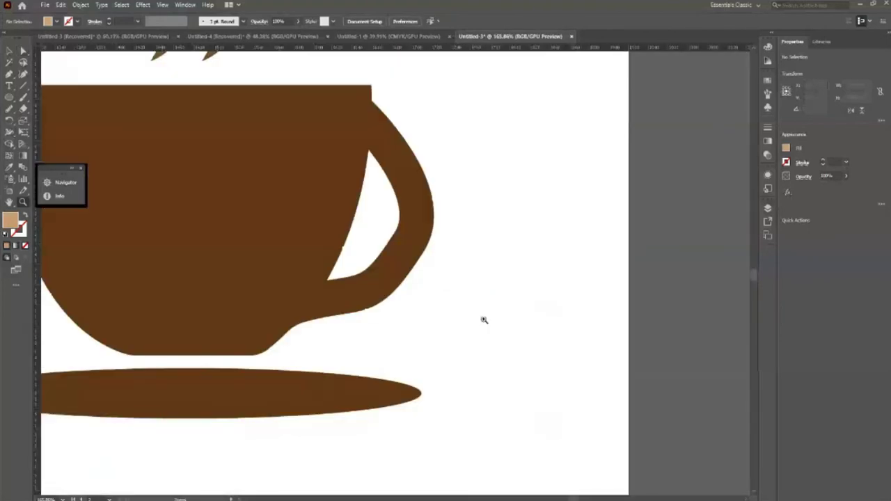
{"action": "key", "text": "v"}
{"action": "left_click", "coordinate": [404, 259]}
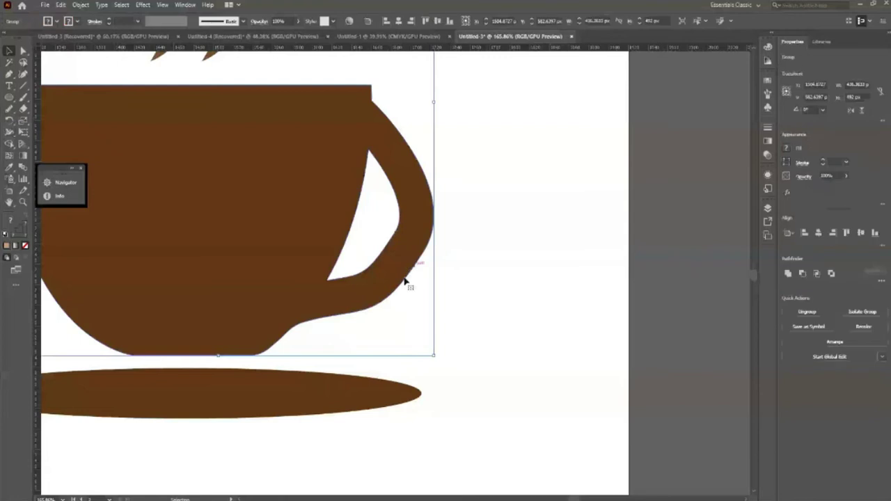
- Redraw the handle hole's inner edge smoothly with the Pencil, then fit the artboard in view
{"action": "key", "text": "s"}
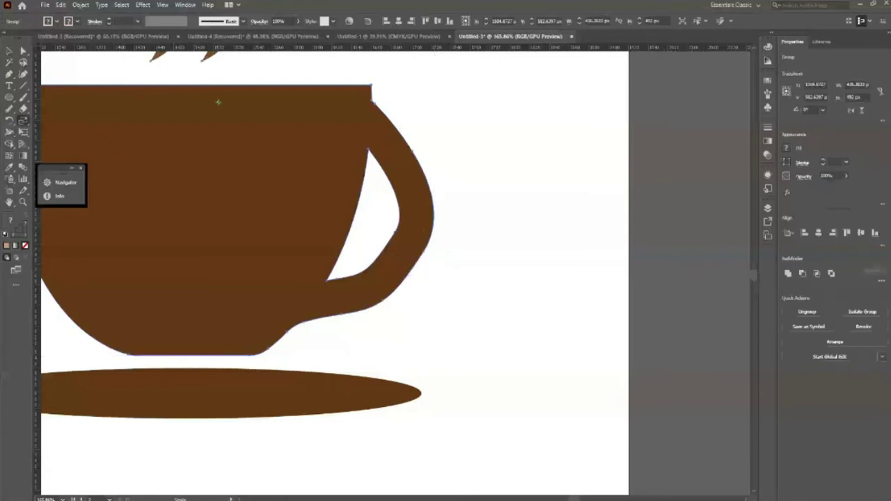
{"action": "key", "text": "n"}
{"action": "left_click", "coordinate": [404, 209], "text": "ctrl"}
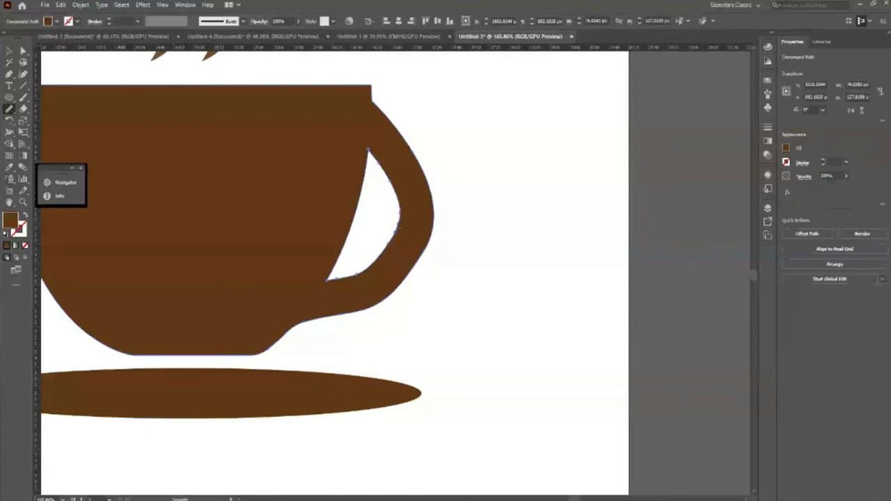
{"action": "left_click_drag", "start_coordinate": [391, 212], "coordinate": [400, 204]}
{"action": "left_click_drag", "start_coordinate": [388, 246], "coordinate": [353, 267]}
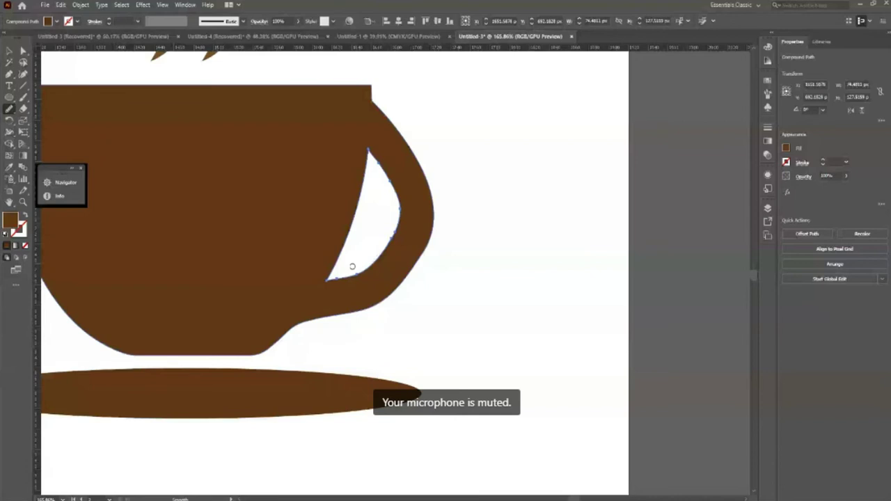
{"action": "key", "text": "ctrl+shift+a"}
{"action": "key", "text": "ctrl+0"}
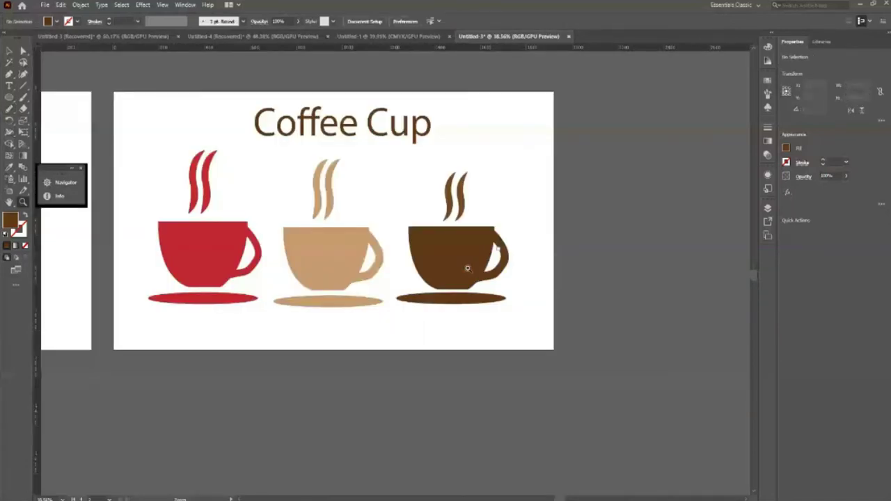
- Adjust the zoom to frame the Pen Tool fox artboard beside the Coffee Cup artboard
{"action": "left_click_drag", "start_coordinate": [467, 267], "coordinate": [565, 278]}
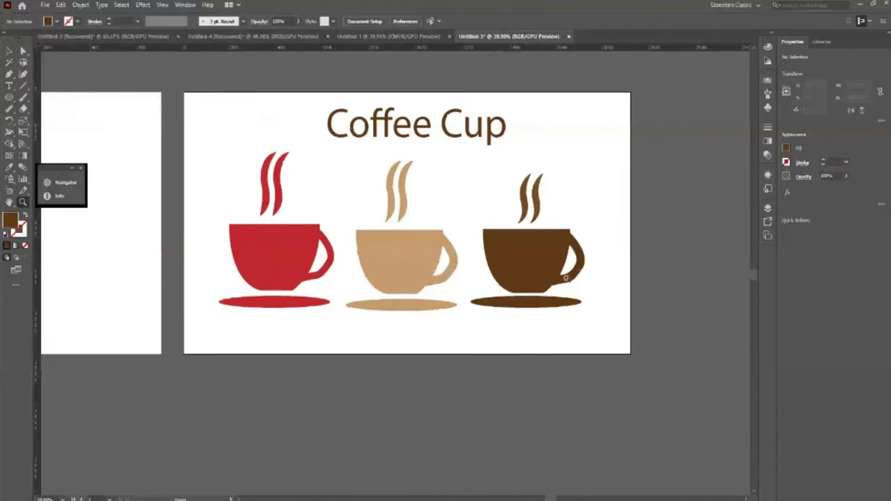
{"action": "left_click_drag", "start_coordinate": [565, 278], "coordinate": [393, 263]}
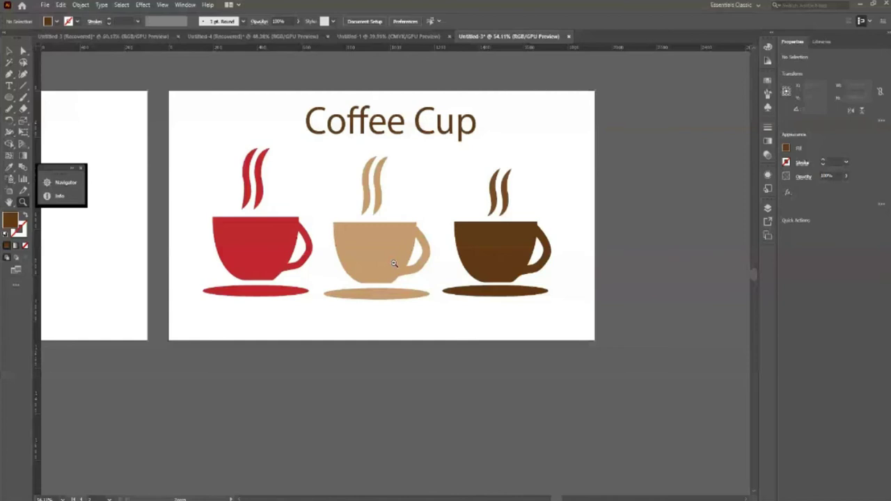
{"action": "left_click_drag", "start_coordinate": [393, 263], "coordinate": [412, 323]}
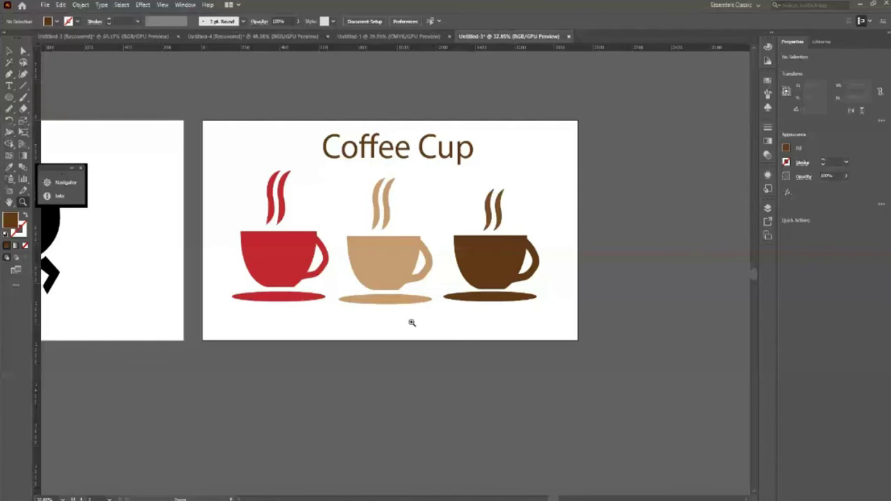
{"action": "left_click", "coordinate": [412, 322], "text": "alt"}
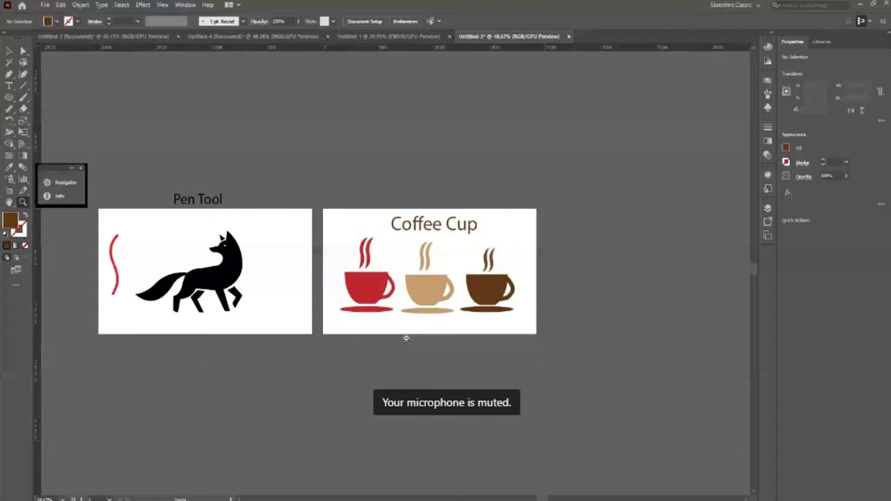
{"action": "left_click_drag", "start_coordinate": [406, 338], "coordinate": [561, 311]}
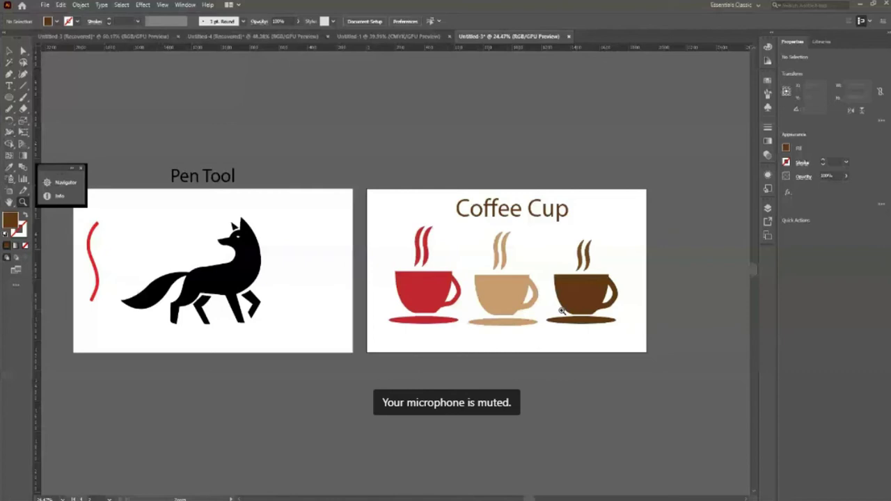
{"action": "left_click_drag", "start_coordinate": [561, 311], "coordinate": [568, 311]}
{"action": "key", "text": "v"}
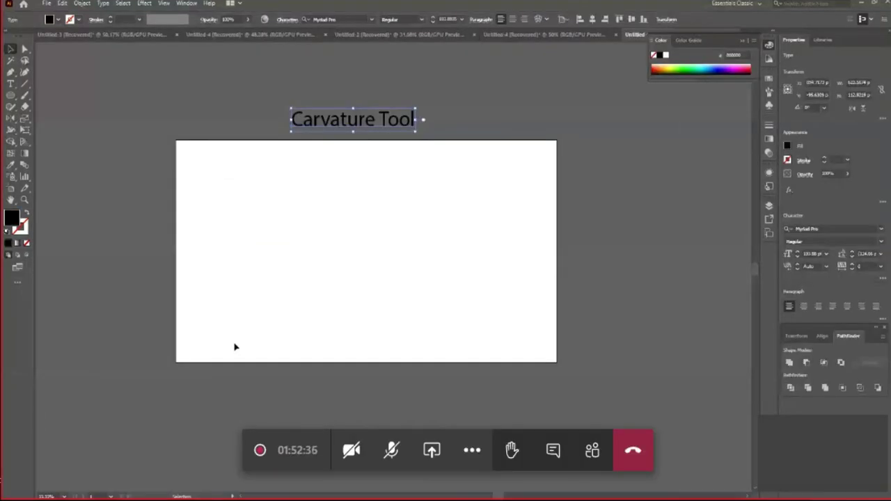
- Deselect the Carvature Tool title, toggle the toolbar column layout, and choose the Polygon tool
{"action": "left_click", "coordinate": [234, 347]}
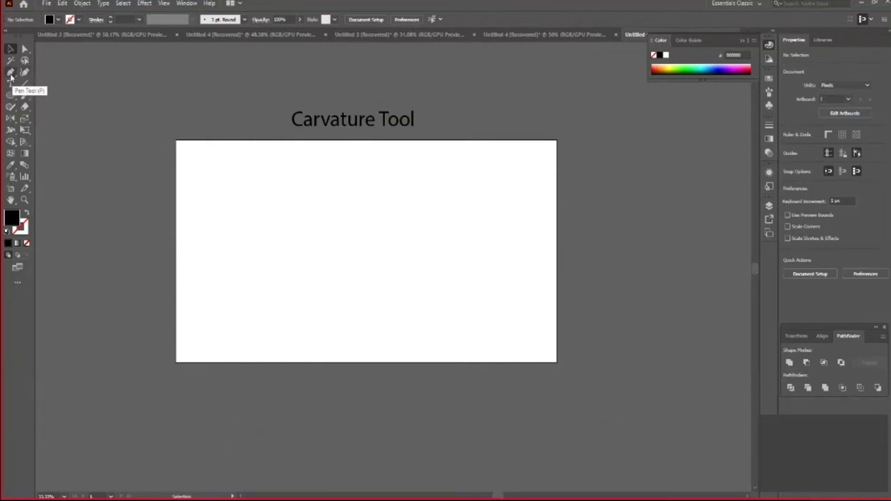
{"action": "left_click", "coordinate": [7, 33]}
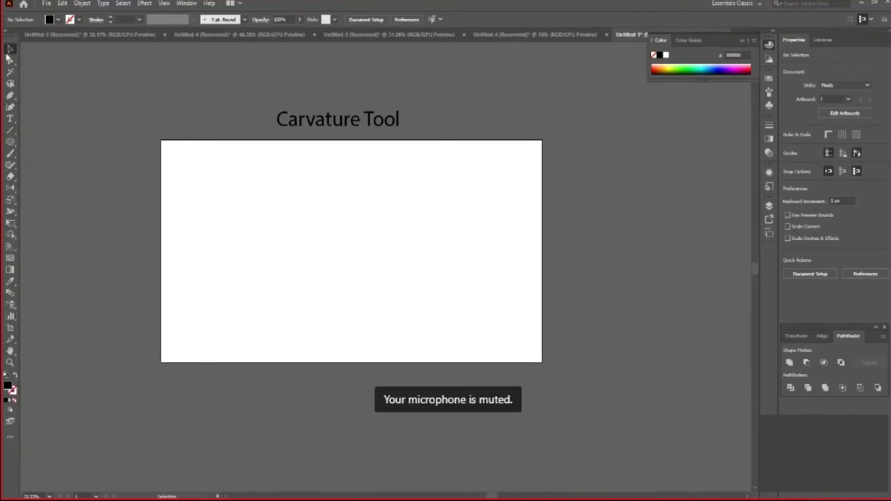
{"action": "left_click", "coordinate": [8, 40]}
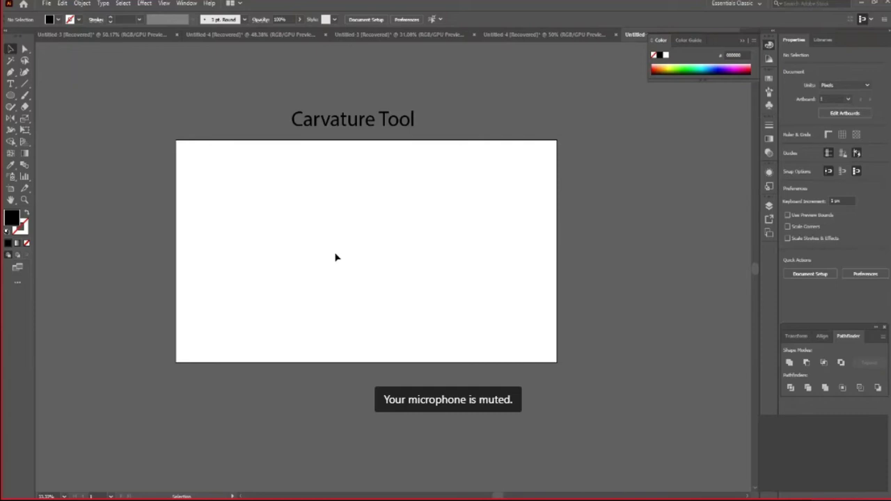
{"action": "key", "text": "l"}
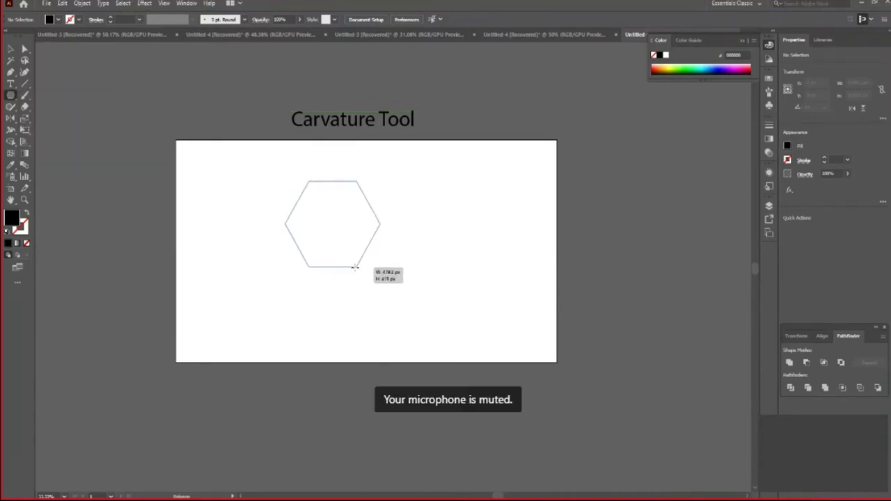
- Create a 3-sided polygon, then enlarge it and move it lower on the artboard
{"action": "left_click", "coordinate": [351, 233]}
{"action": "type", "text": "33"}
{"action": "left_click", "coordinate": [428, 253]}
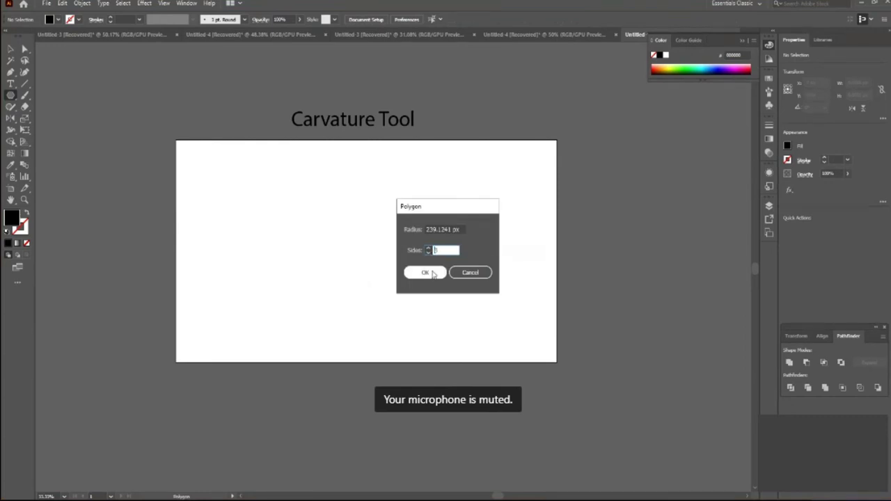
{"action": "left_click", "coordinate": [432, 272]}
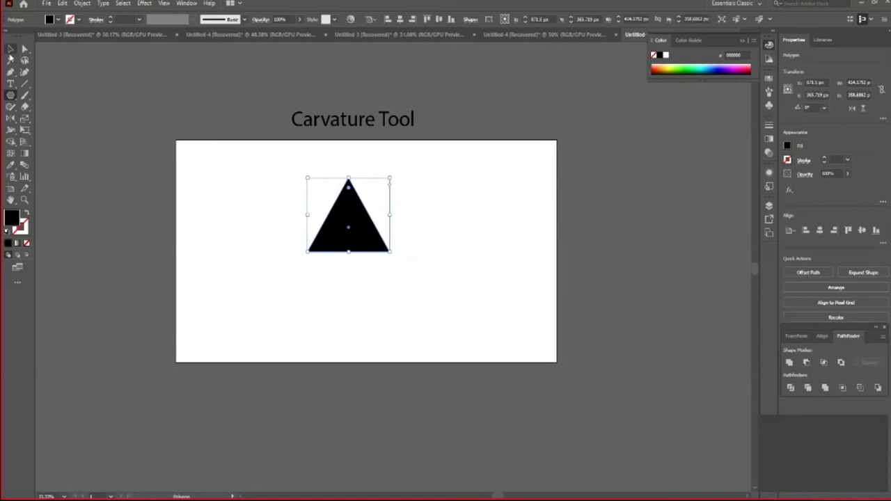
{"action": "key", "text": "v"}
{"action": "left_click_drag", "start_coordinate": [391, 252], "coordinate": [415, 300]}
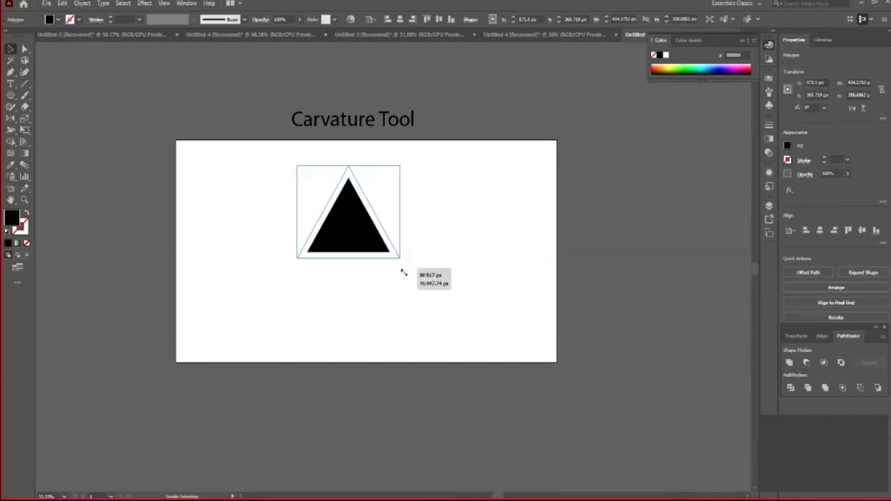
{"action": "left_click_drag", "start_coordinate": [386, 261], "coordinate": [405, 305]}
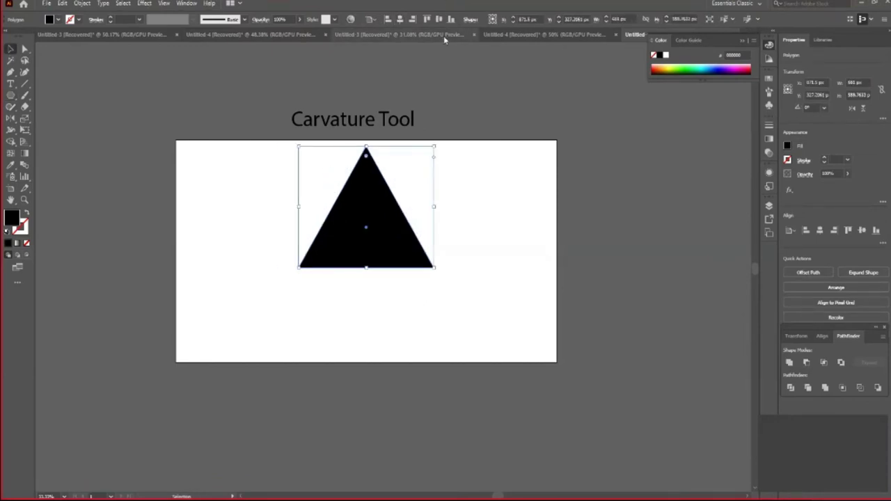
- Swap the triangle to no fill with a black outline and set stroke weight to 12 pt
{"action": "left_click", "coordinate": [499, 247]}
{"action": "left_click", "coordinate": [388, 280]}
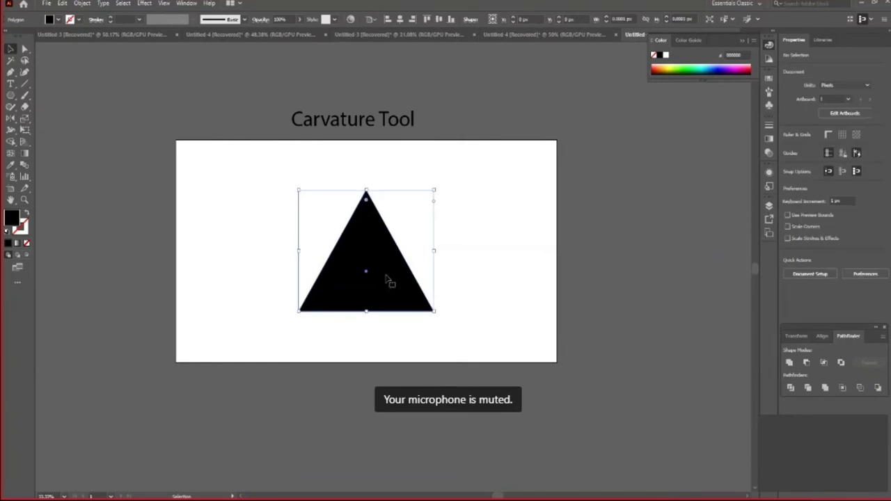
{"action": "key", "text": "shift+x"}
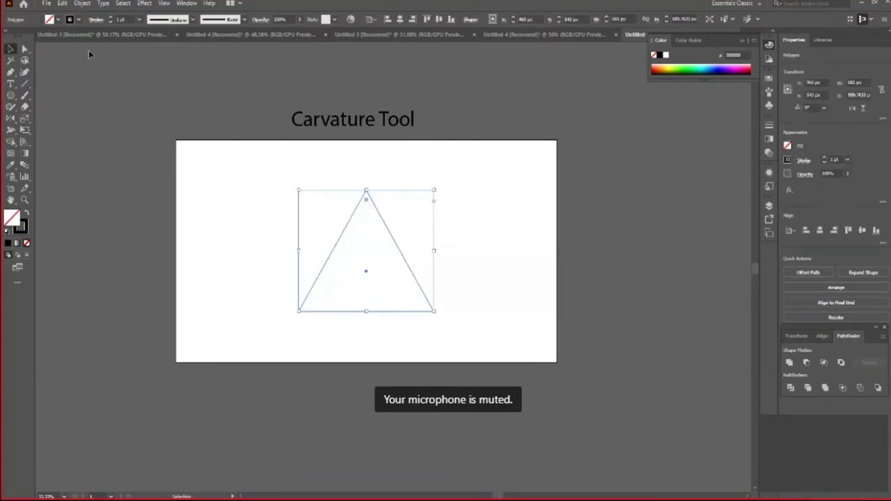
{"action": "left_click", "coordinate": [111, 18]}
{"action": "left_click", "coordinate": [111, 18]}
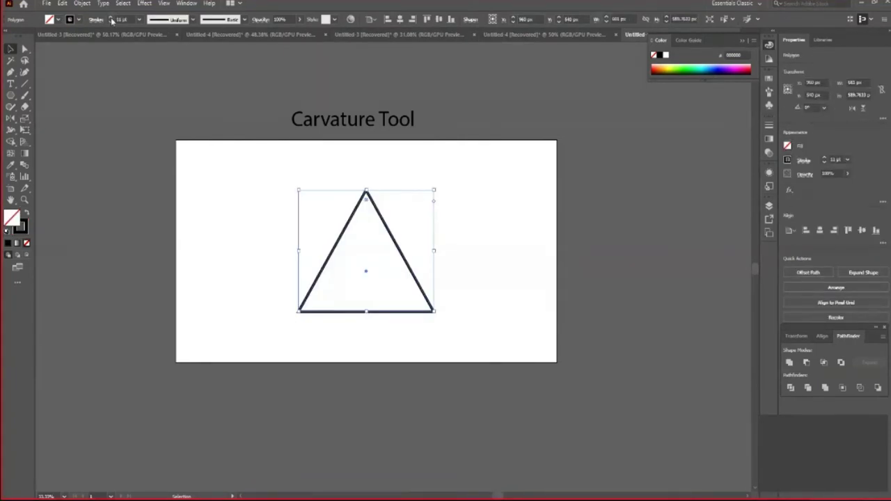
{"action": "left_click", "coordinate": [204, 231]}
- Draw a circle with the Ellipse tool and centre it over the triangle
{"action": "key", "text": "l"}
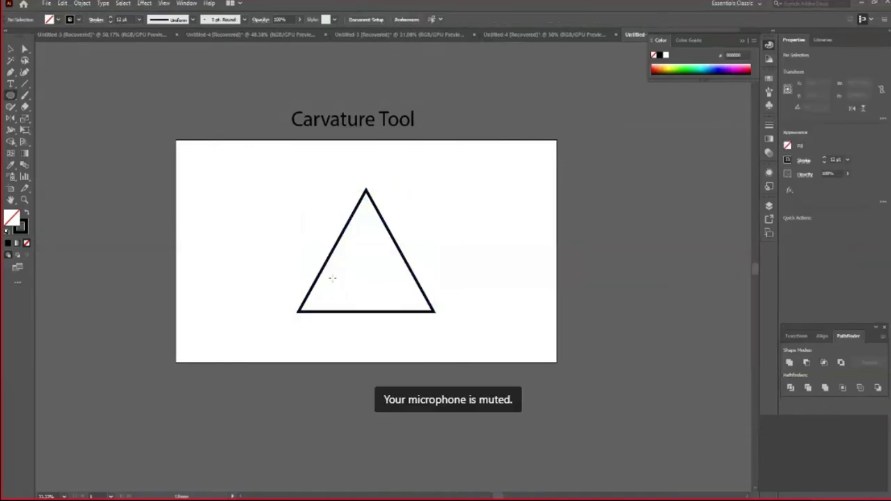
{"action": "left_click_drag", "start_coordinate": [334, 242], "coordinate": [383, 297]}
{"action": "key", "text": "v"}
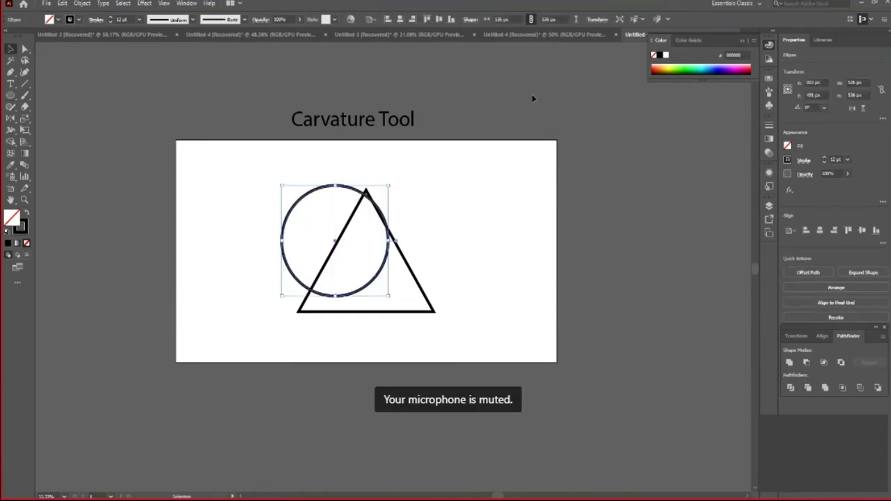
{"action": "left_click_drag", "start_coordinate": [281, 241], "coordinate": [313, 250]}
{"action": "left_click", "coordinate": [517, 304]}
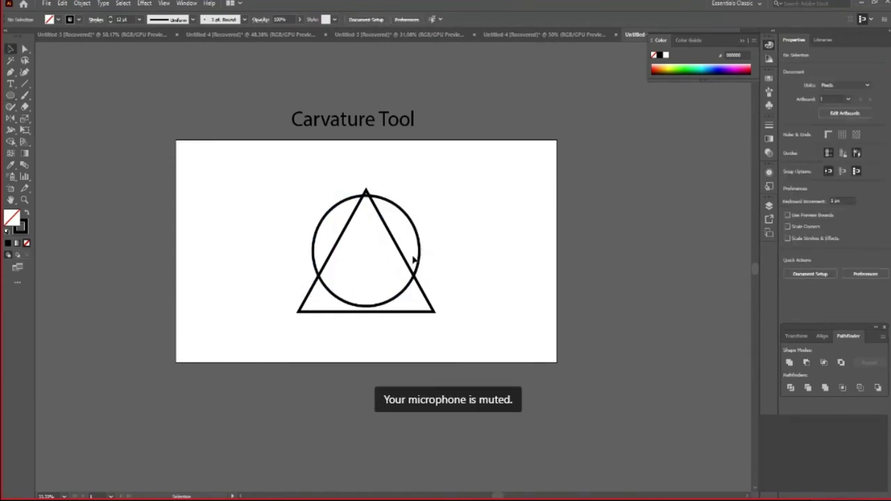
{"action": "left_click", "coordinate": [420, 266]}
{"action": "key", "text": "Down"}
{"action": "key", "text": "Down"}
{"action": "key", "text": "Down"}
{"action": "key", "text": "Down"}
{"action": "key", "text": "Down"}
{"action": "key", "text": "Down"}
{"action": "key", "text": "Down"}
{"action": "key", "text": "Down"}
{"action": "key", "text": "Down"}
{"action": "key", "text": "Down"}
{"action": "key", "text": "Down"}
{"action": "key", "text": "Down"}
{"action": "key", "text": "Down"}
{"action": "key", "text": "Down"}
{"action": "key", "text": "Down"}
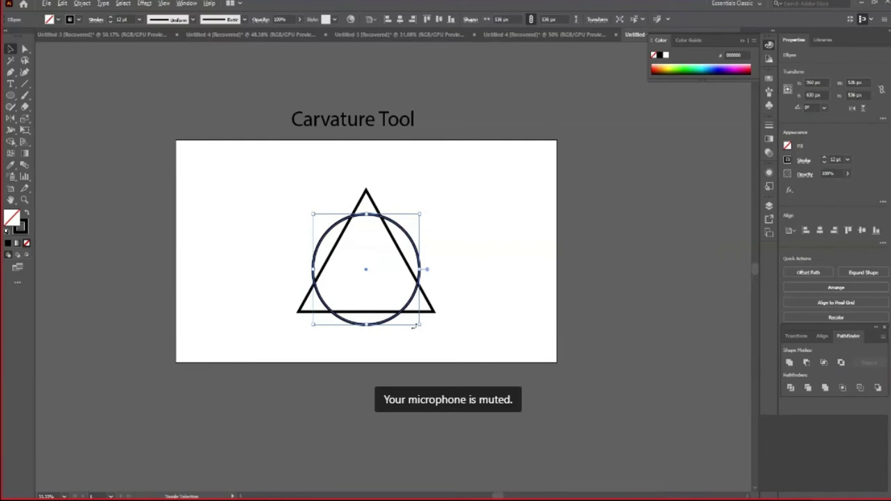
- Enlarge and nudge the circle down onto the triangle, then marquee-select both shapes
{"action": "left_click_drag", "start_coordinate": [420, 325], "coordinate": [424, 329]}
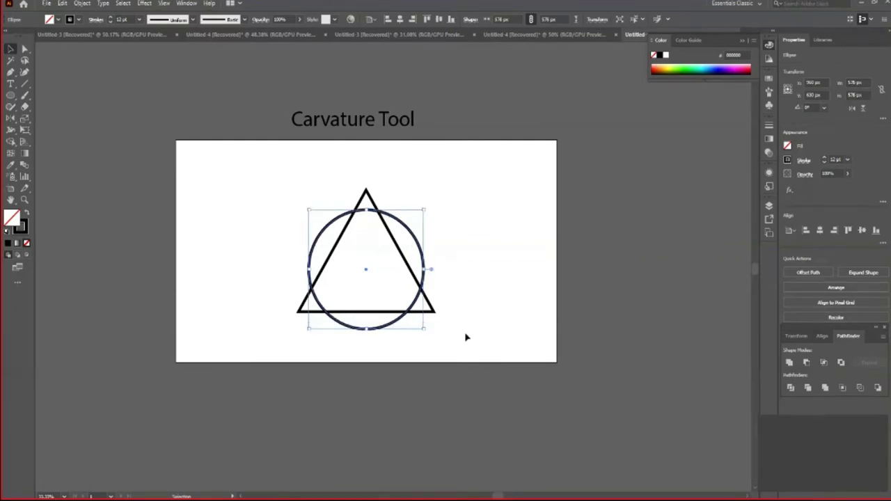
{"action": "left_click", "coordinate": [437, 21]}
{"action": "left_click", "coordinate": [396, 322]}
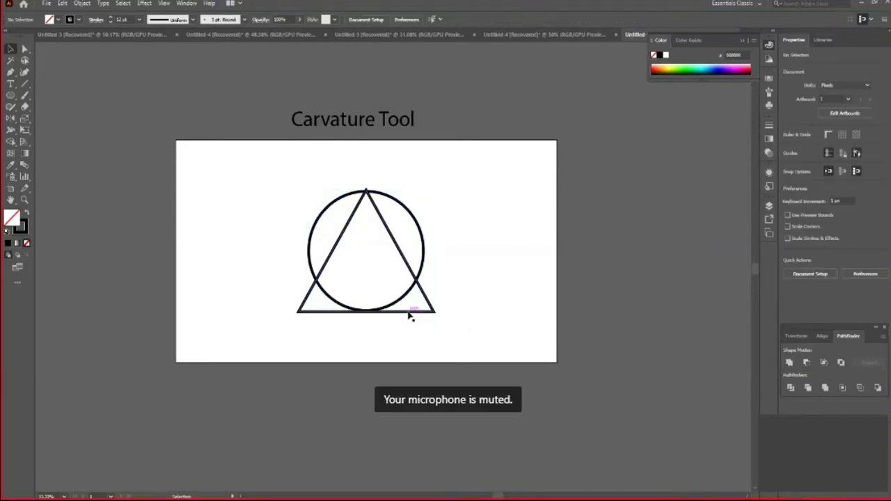
{"action": "left_click", "coordinate": [409, 312]}
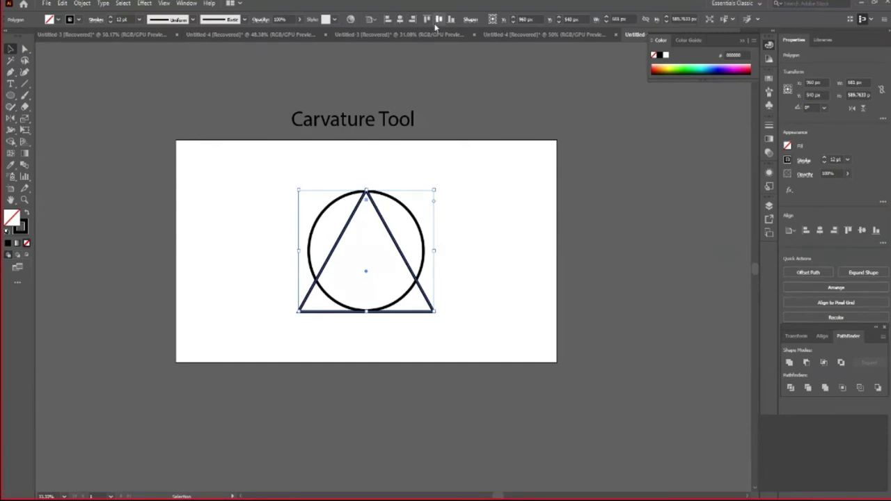
{"action": "left_click", "coordinate": [437, 287]}
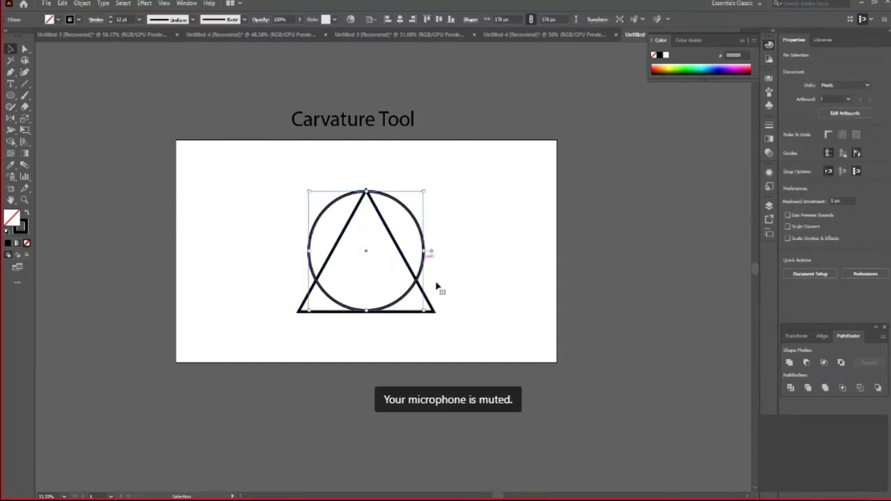
{"action": "key", "text": "shift+Down"}
{"action": "key", "text": "shift+Down"}
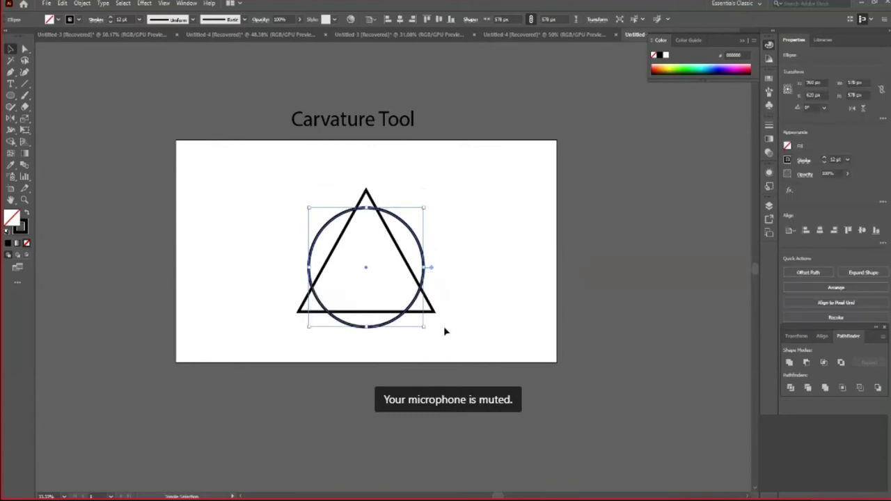
{"action": "left_click", "coordinate": [531, 335]}
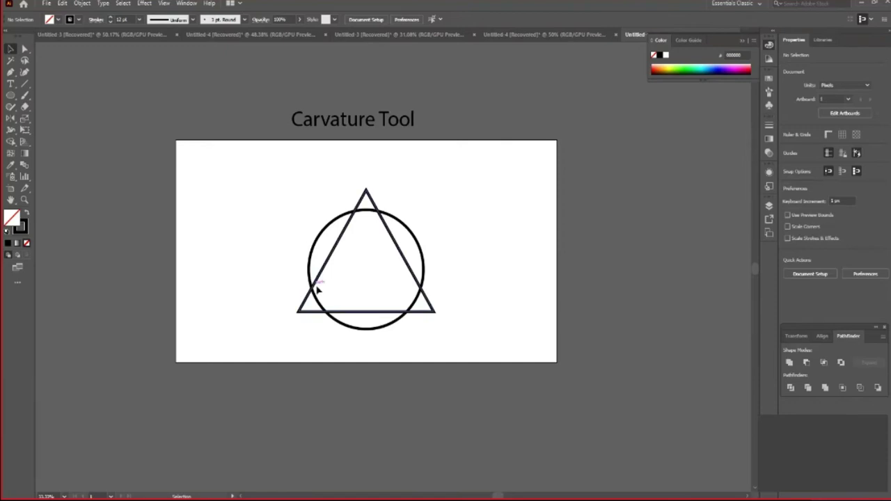
{"action": "left_click_drag", "start_coordinate": [249, 184], "coordinate": [449, 332]}
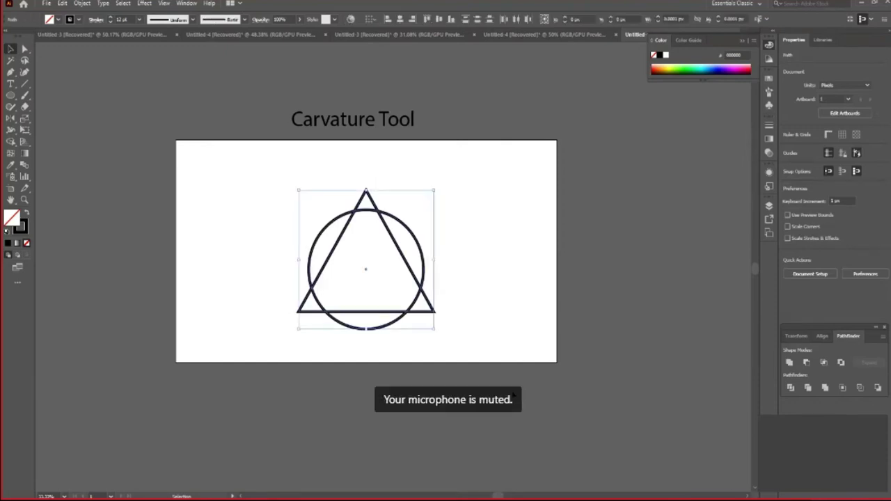
- Zoom in and use Shape Builder to merge the triangle regions inside the circle
{"action": "key", "text": "z"}
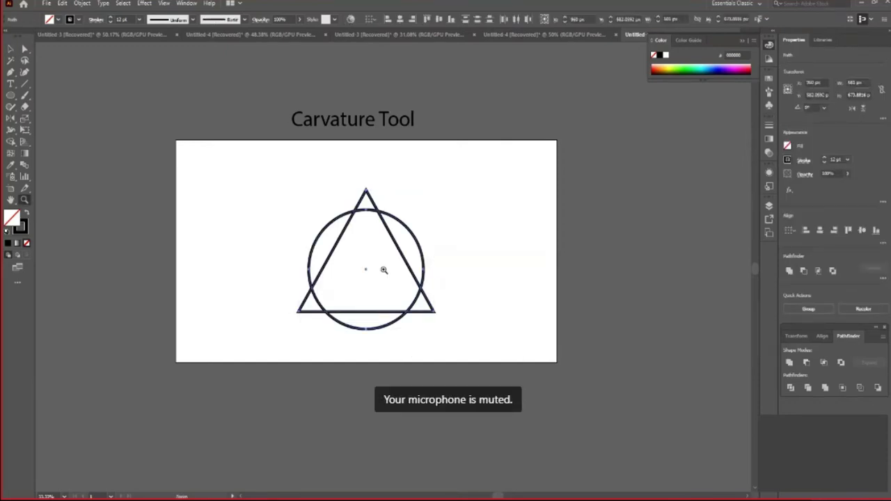
{"action": "left_click", "coordinate": [382, 268]}
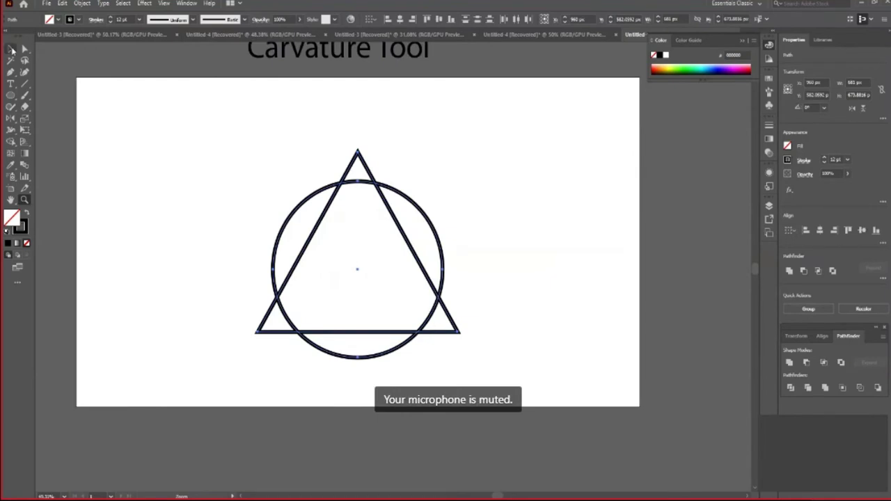
{"action": "left_click", "coordinate": [12, 50]}
{"action": "left_click", "coordinate": [283, 255]}
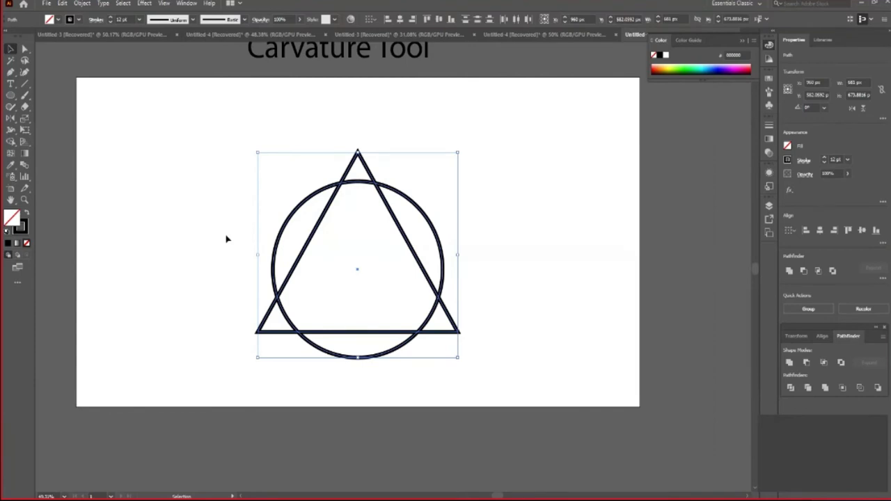
{"action": "scroll", "coordinate": [254, 202], "scroll_direction": "up", "scroll_amount": 1}
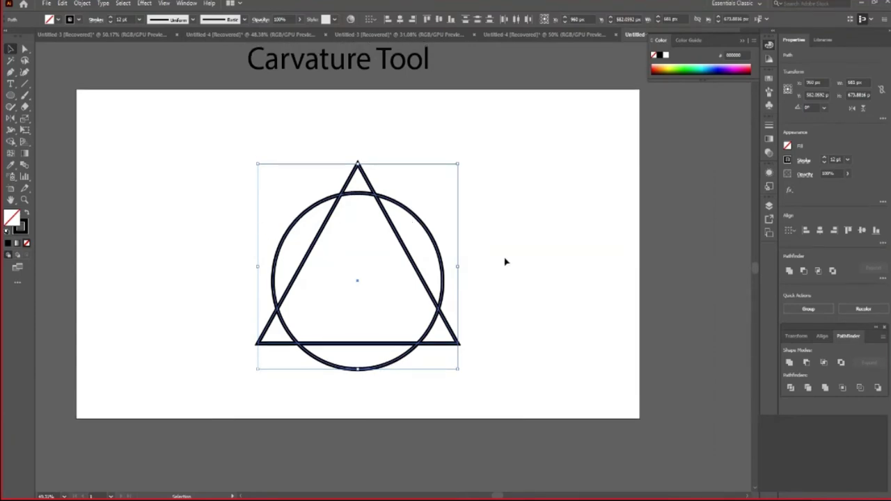
{"action": "key", "text": "shift+m"}
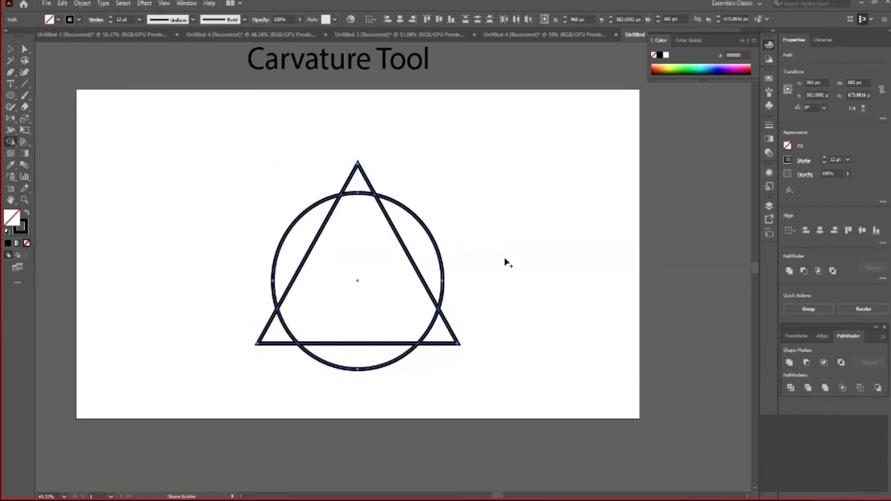
{"action": "left_click_drag", "start_coordinate": [322, 318], "coordinate": [430, 332]}
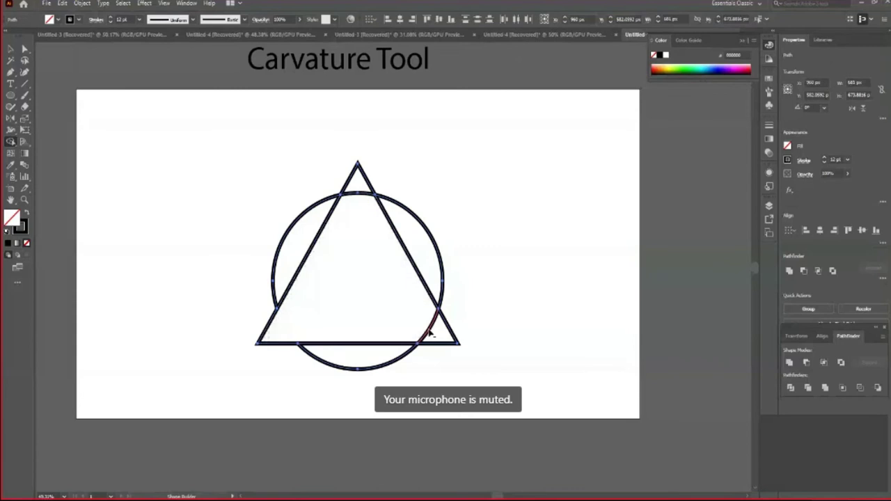
{"action": "key", "text": "v"}
{"action": "left_click", "coordinate": [540, 379]}
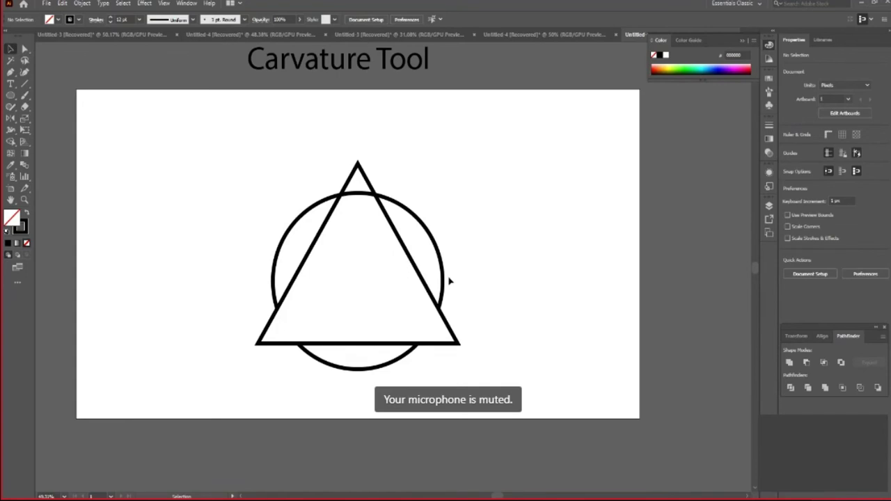
- Reselect both shapes, check the resulting group in the Layers panel, then deselect it
{"action": "left_click_drag", "start_coordinate": [201, 142], "coordinate": [550, 432]}
{"action": "key", "text": "shift+m"}
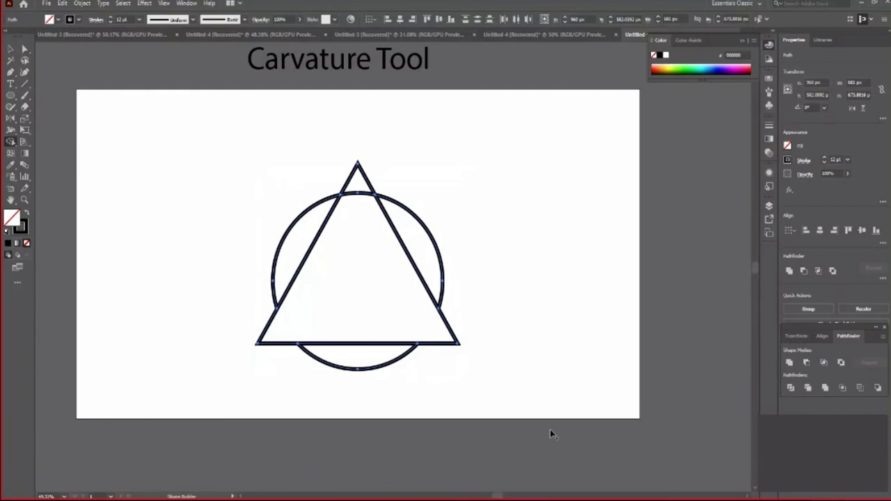
{"action": "key", "text": "a"}
{"action": "key", "text": "v"}
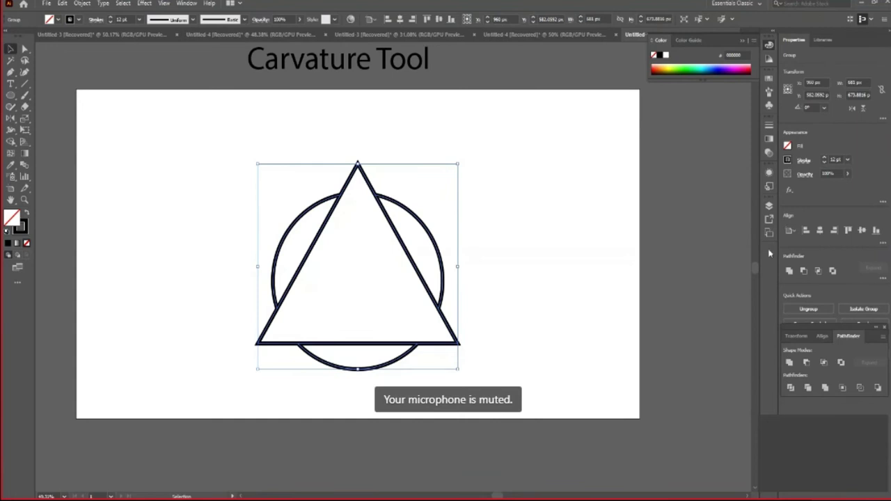
{"action": "left_click", "coordinate": [768, 205]}
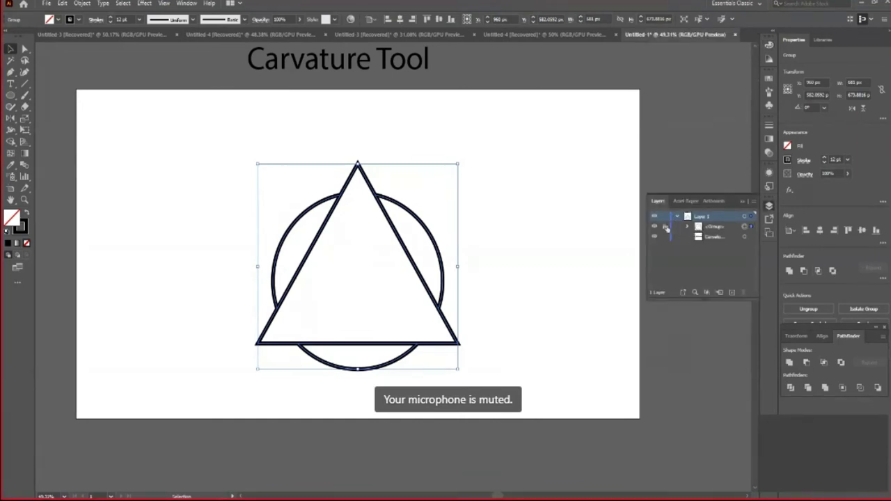
{"action": "key", "text": "ctrl+shift+a"}
{"action": "left_click", "coordinate": [742, 201]}
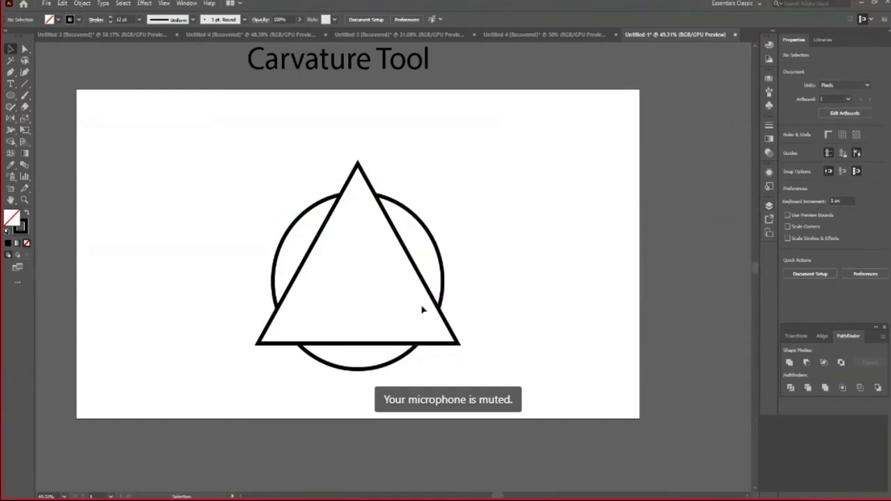
- Set a red stroke on the Curvature Tool and make a first pass along the circle's left arc
{"action": "left_click", "coordinate": [24, 73]}
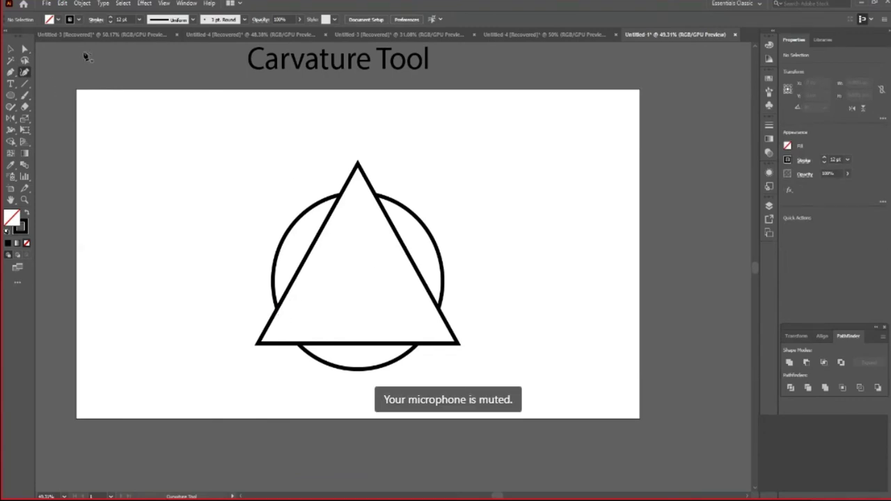
{"action": "left_click", "coordinate": [77, 21]}
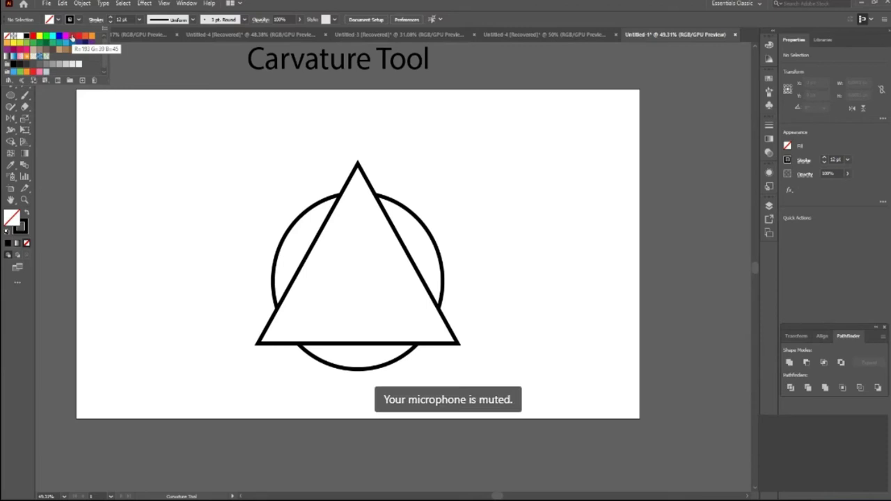
{"action": "left_click", "coordinate": [72, 36]}
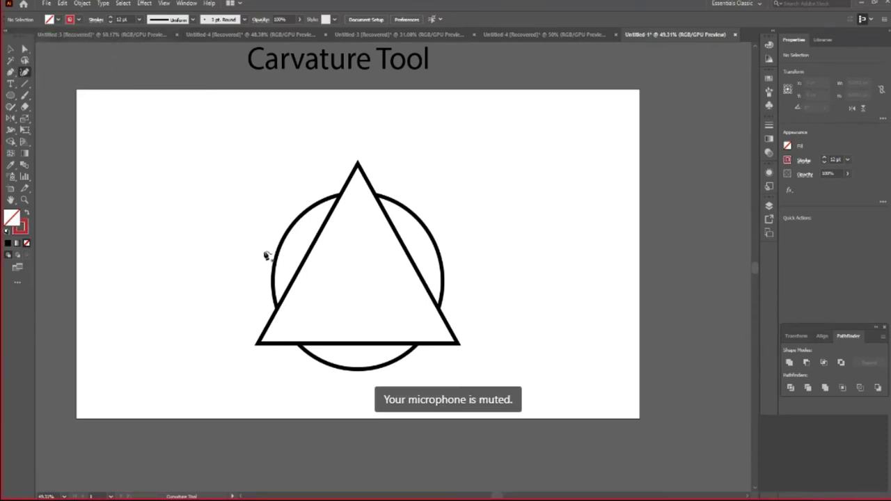
{"action": "left_click", "coordinate": [277, 308]}
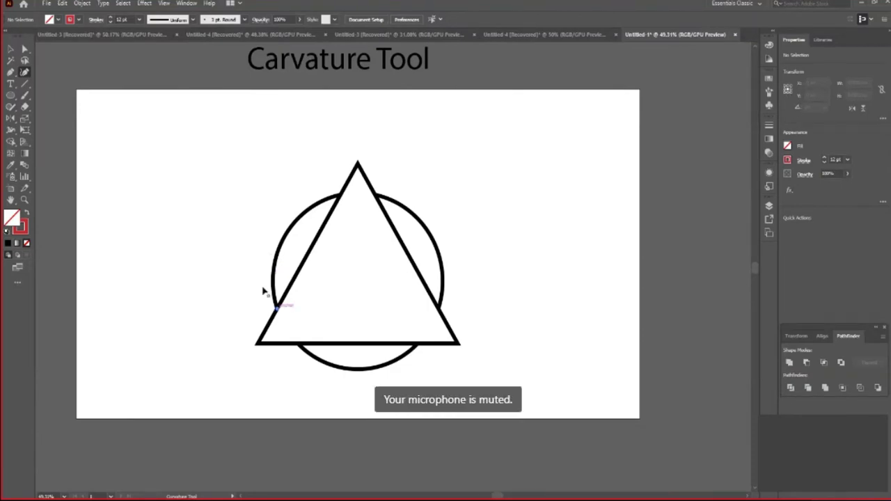
{"action": "left_click", "coordinate": [297, 222]}
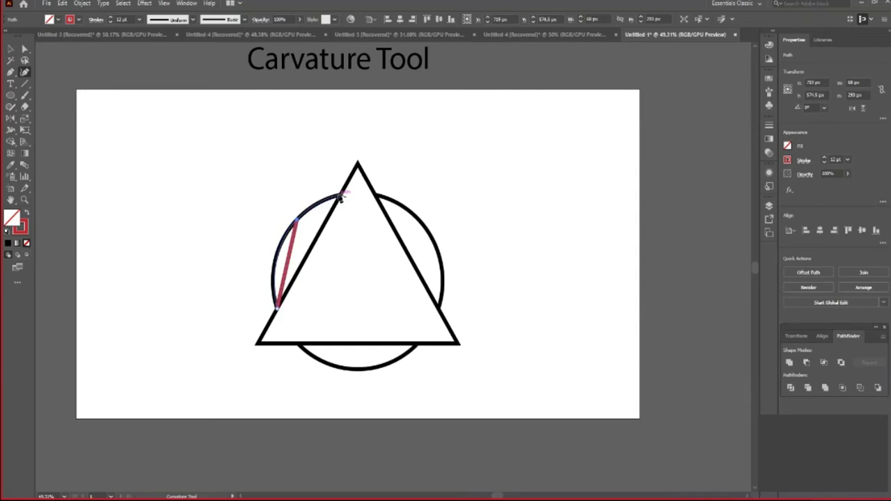
{"action": "left_click", "coordinate": [340, 197]}
{"action": "key", "text": "Escape"}
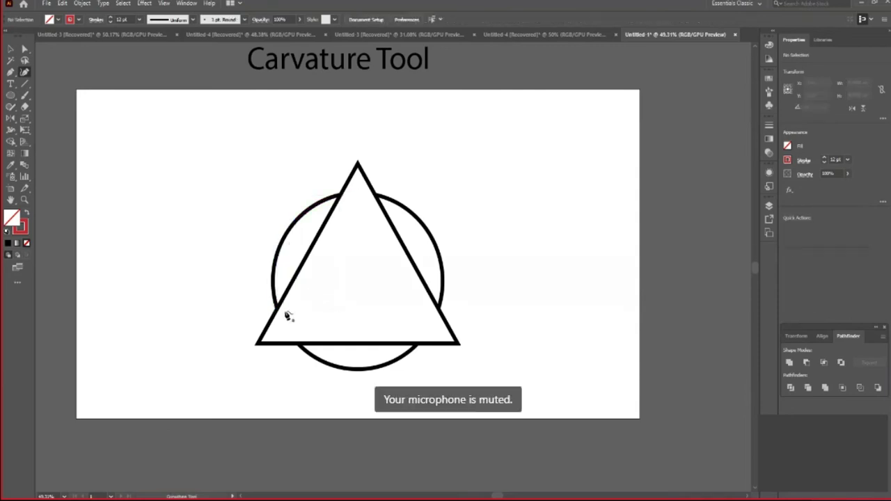
- Redraw the red arc from the left intersection to the top intersection, then zoom to 100%
{"action": "left_click", "coordinate": [276, 308]}
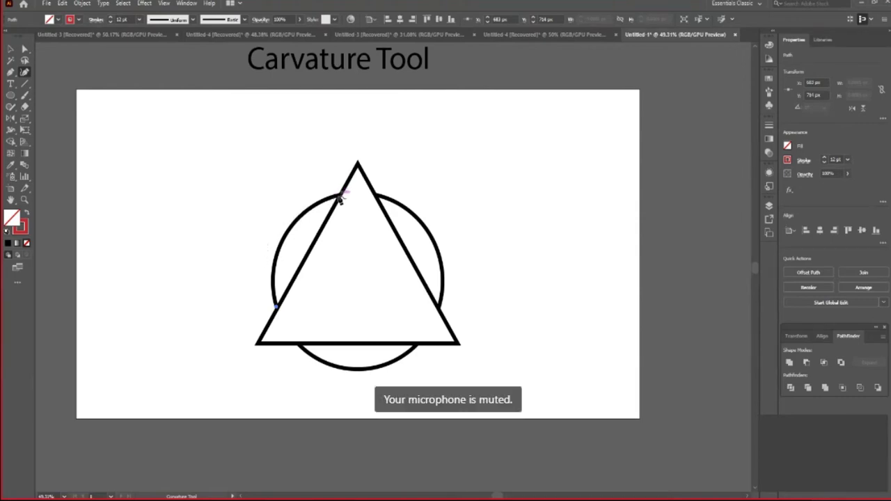
{"action": "left_click", "coordinate": [339, 196]}
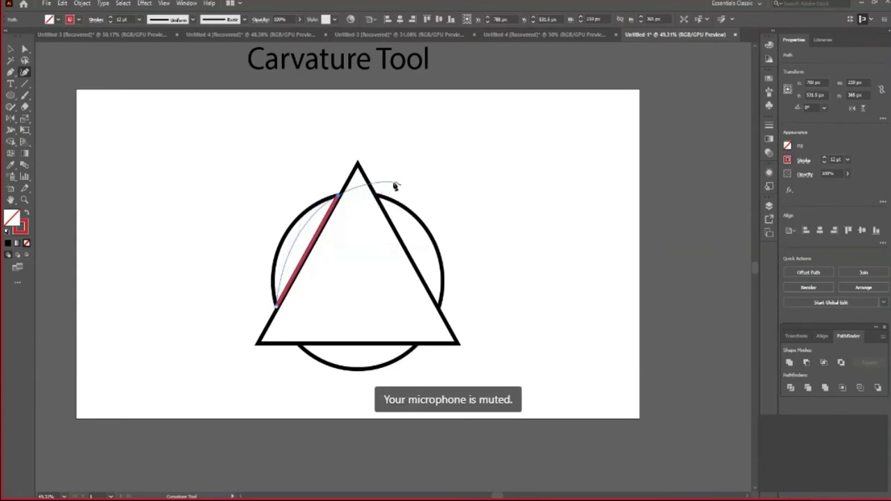
{"action": "key", "text": "v"}
{"action": "key", "text": "shift+grave"}
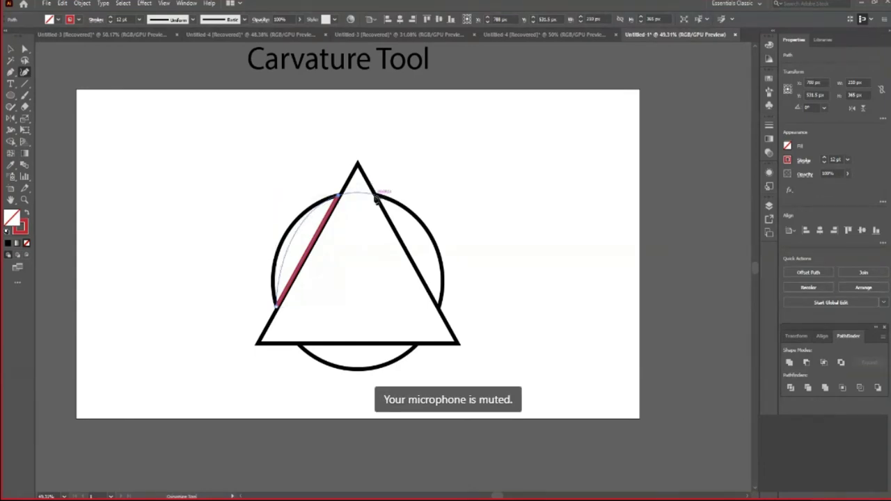
{"action": "key", "text": "v"}
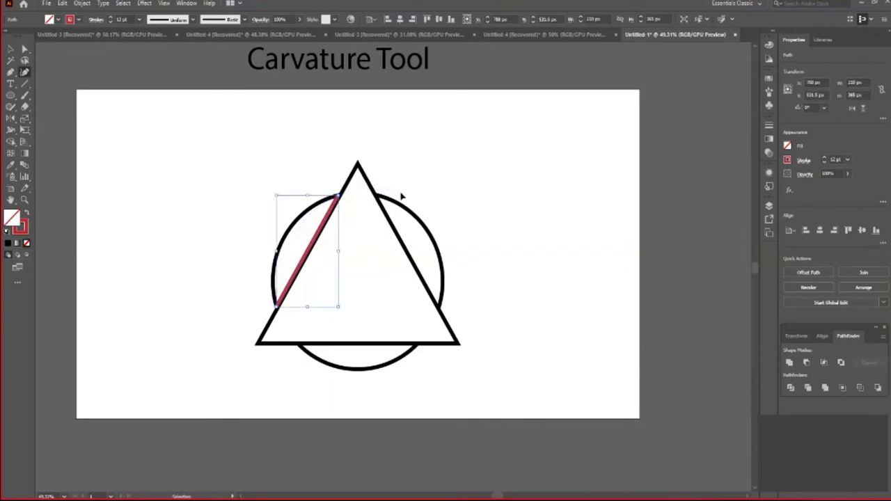
{"action": "key", "text": "shift+grave"}
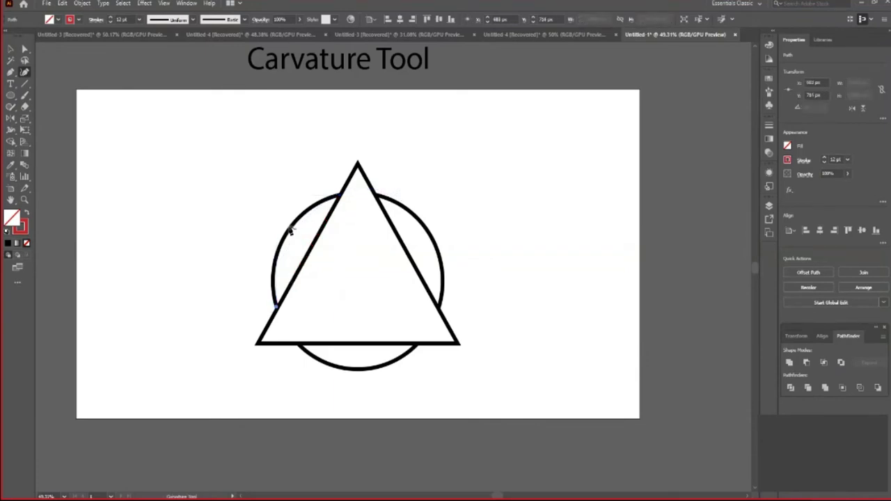
{"action": "left_click", "coordinate": [292, 231]}
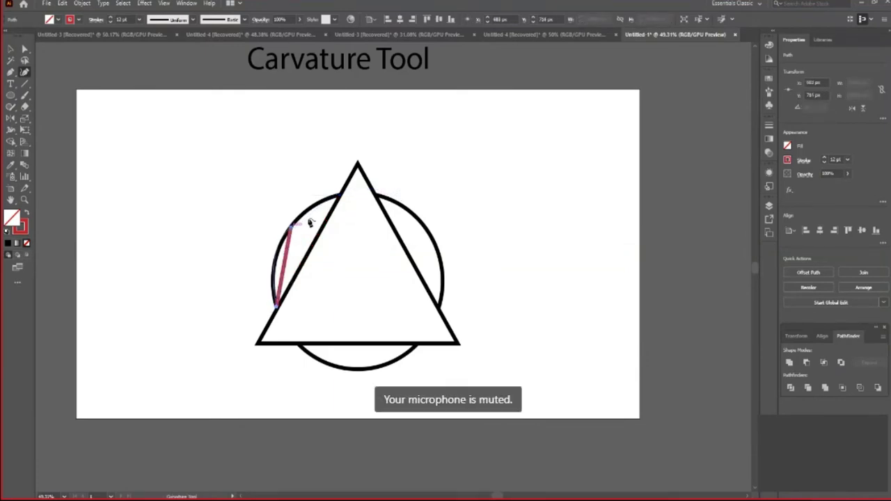
{"action": "left_click", "coordinate": [340, 197]}
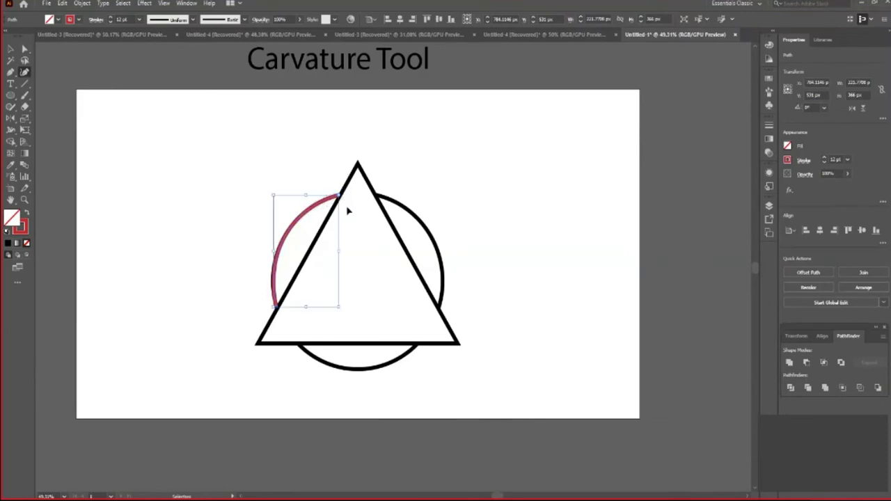
{"action": "key", "text": "ctrl+plus"}
{"action": "key", "text": "ctrl+plus"}
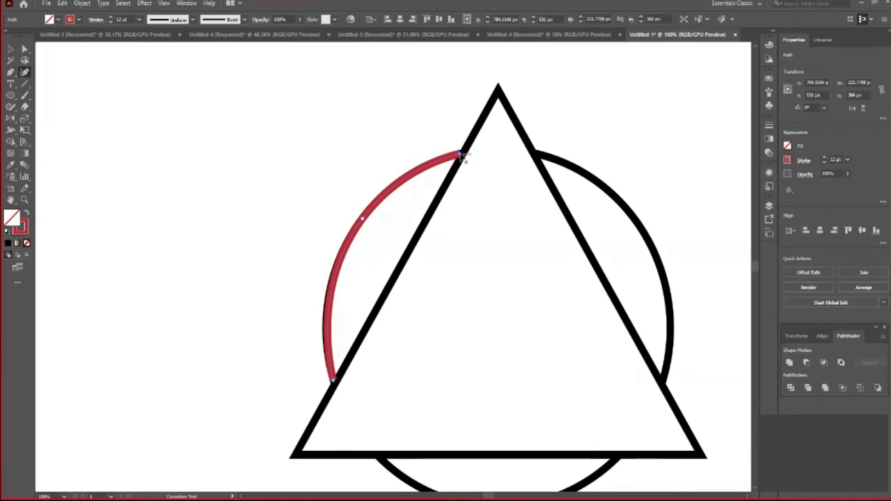
- Extend the red path from the curve's upper end over the triangle's apex
{"action": "left_click", "coordinate": [460, 155]}
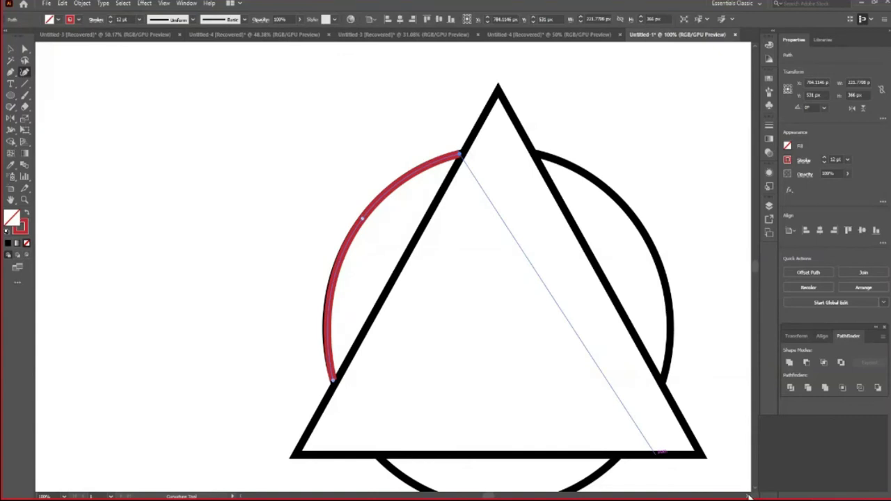
{"action": "scroll", "coordinate": [749, 495], "scroll_direction": "right", "scroll_amount": 1}
{"action": "scroll", "coordinate": [696, 447], "scroll_direction": "right", "scroll_amount": 1}
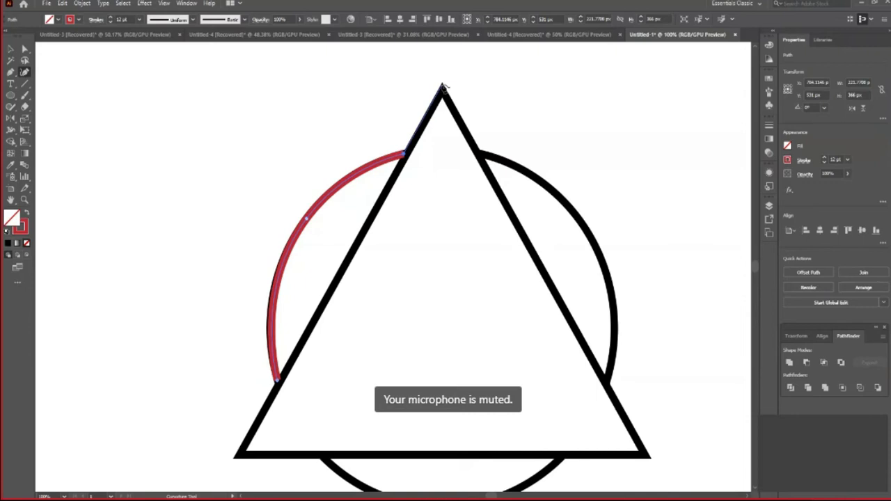
{"action": "left_click", "coordinate": [443, 86]}
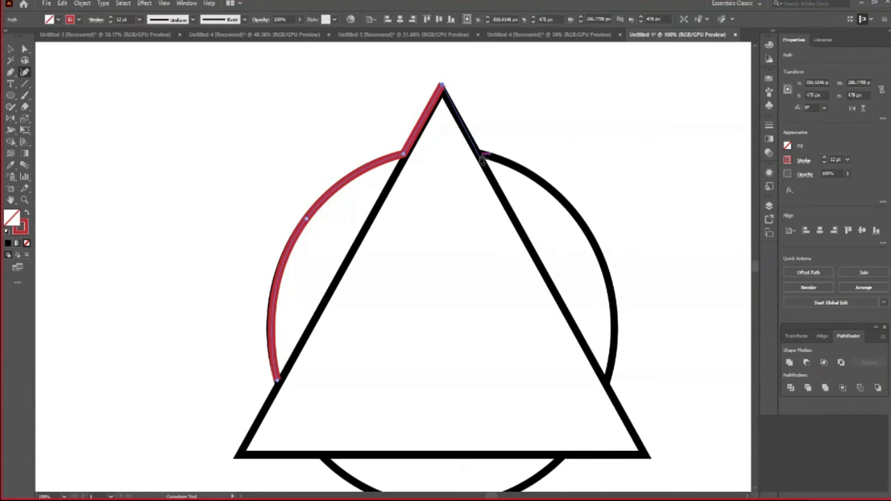
{"action": "left_click", "coordinate": [480, 156]}
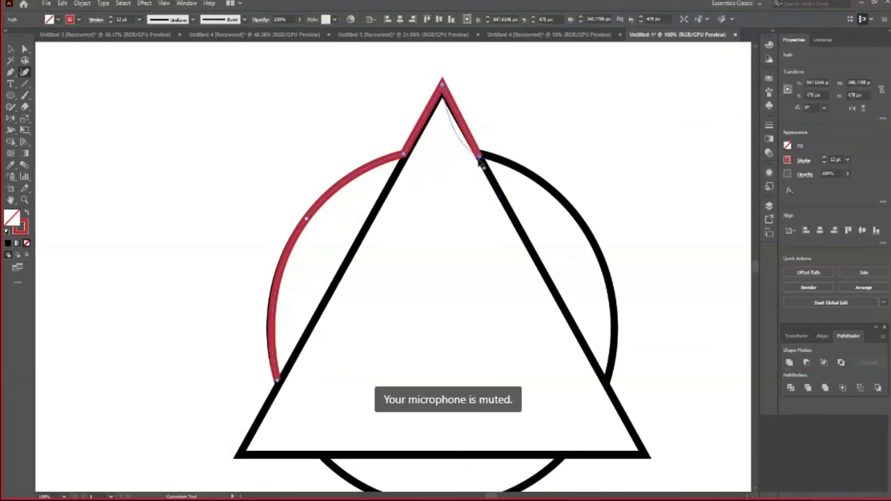
{"action": "key", "text": "Escape"}
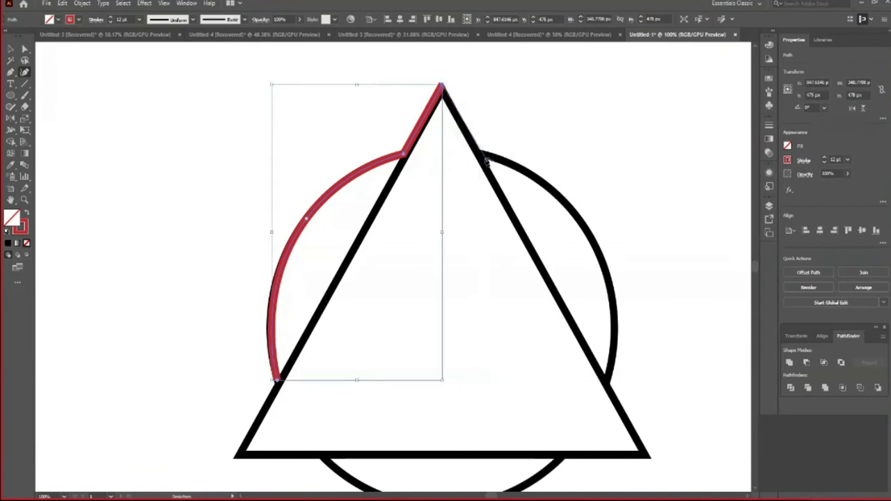
{"action": "left_click", "coordinate": [479, 154]}
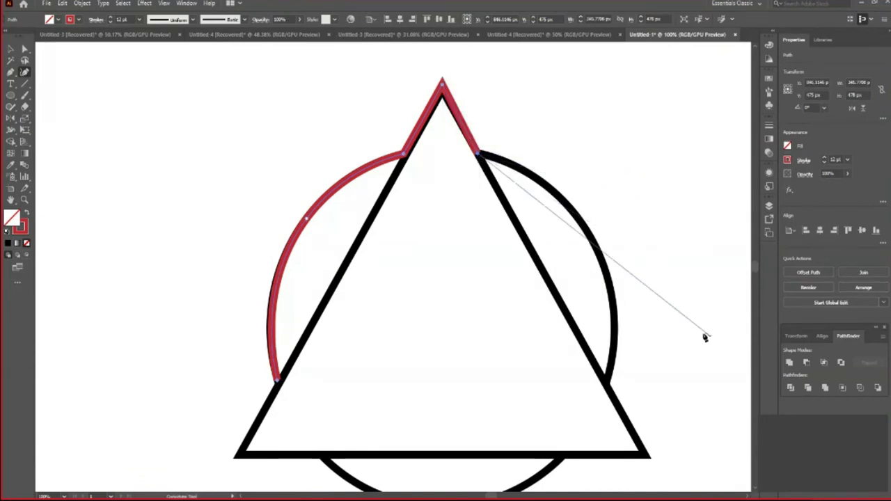
- Continue the red path down the circle's right arc to the triangle's right edge
{"action": "scroll", "coordinate": [754, 492], "scroll_direction": "down", "scroll_amount": 2}
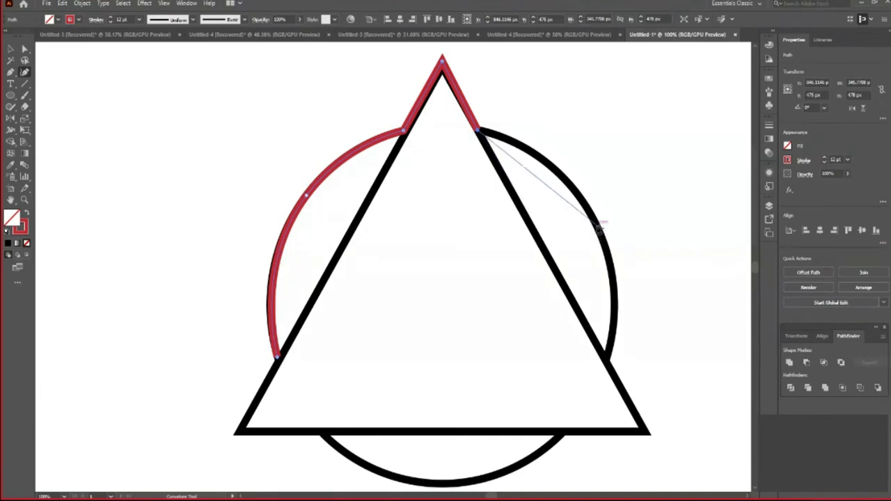
{"action": "left_click", "coordinate": [605, 358]}
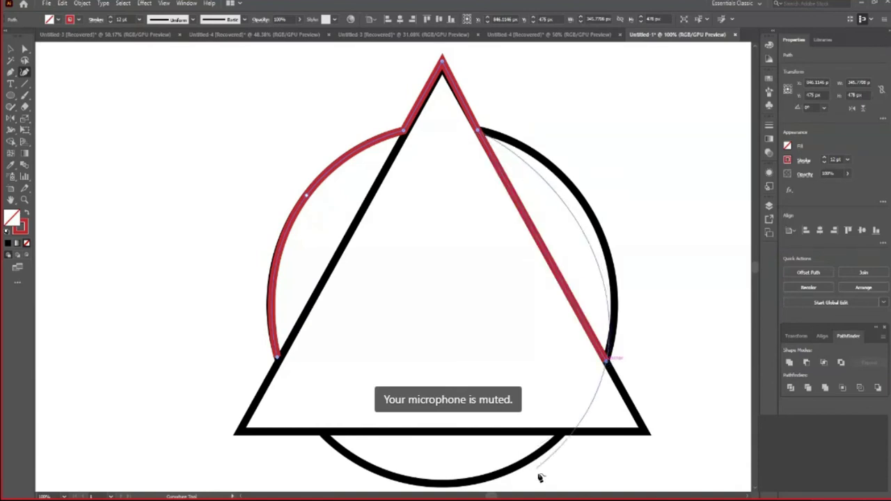
{"action": "key", "text": "ctrl"}
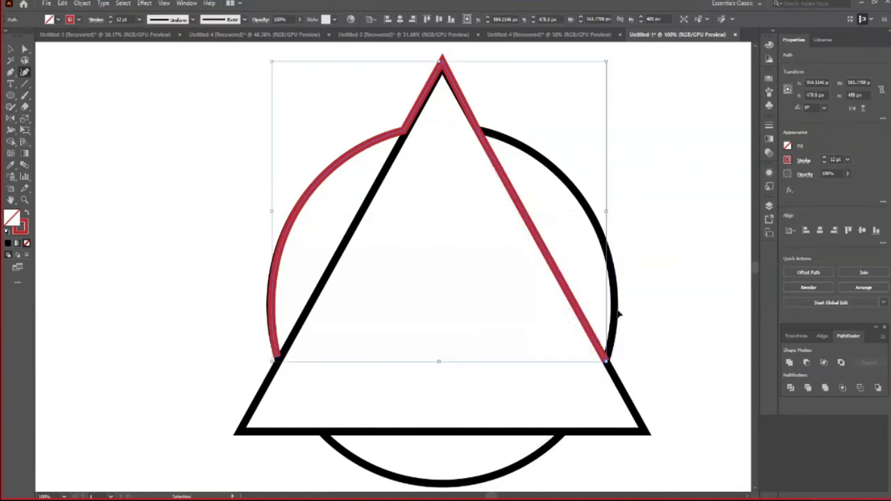
{"action": "key", "text": "BackSpace"}
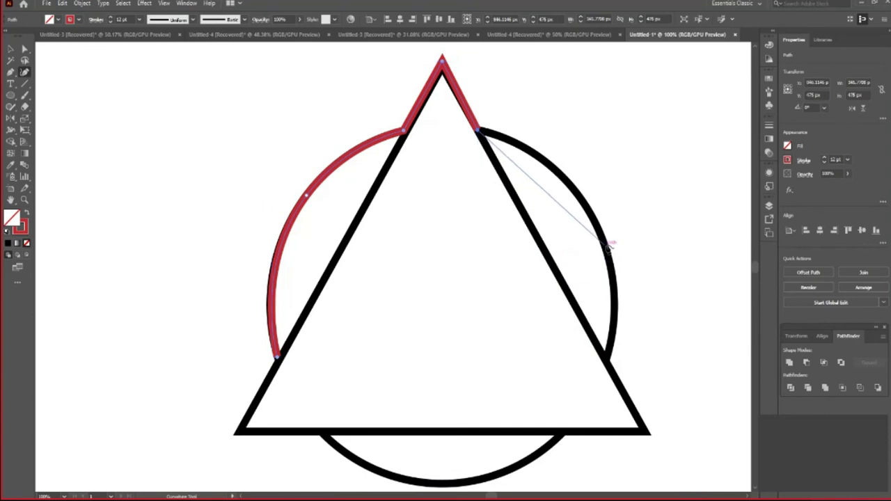
{"action": "left_click", "coordinate": [600, 233]}
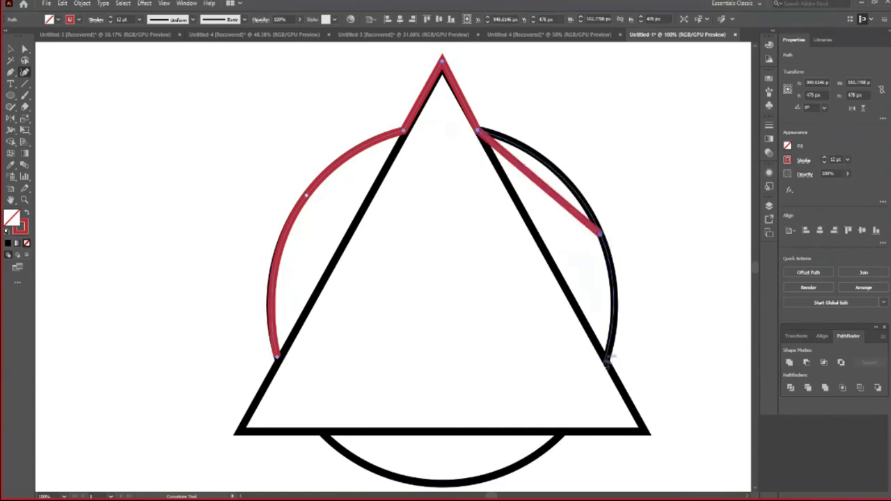
{"action": "left_click", "coordinate": [606, 358]}
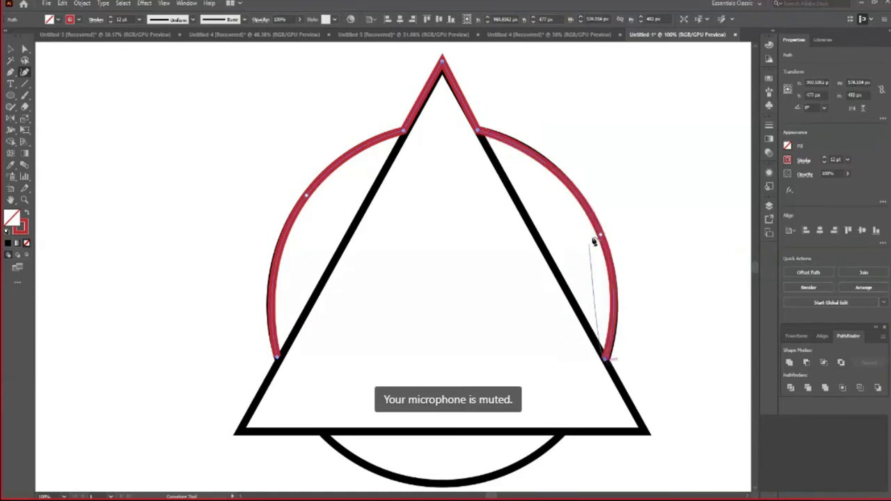
- Run the red path down to the triangle's bottom-right corner and along the bottom edge
{"action": "scroll", "coordinate": [756, 491], "scroll_direction": "down", "scroll_amount": 2}
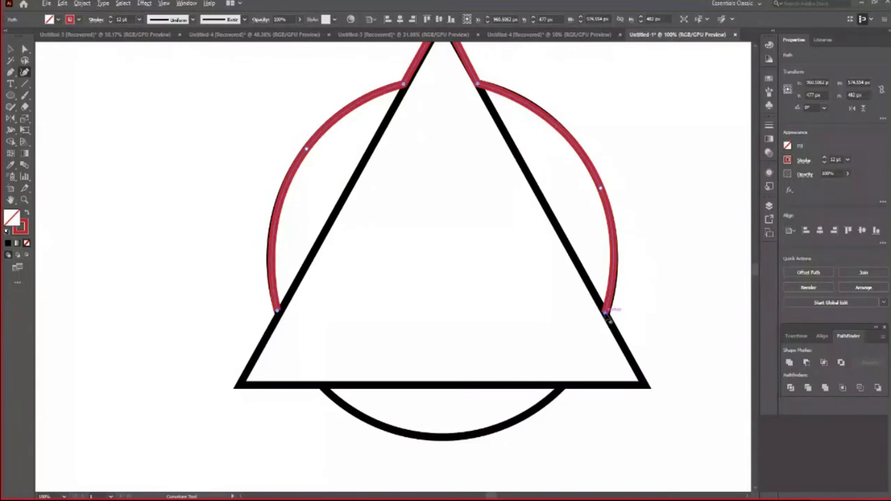
{"action": "left_click", "coordinate": [607, 309]}
{"action": "left_click", "coordinate": [680, 332]}
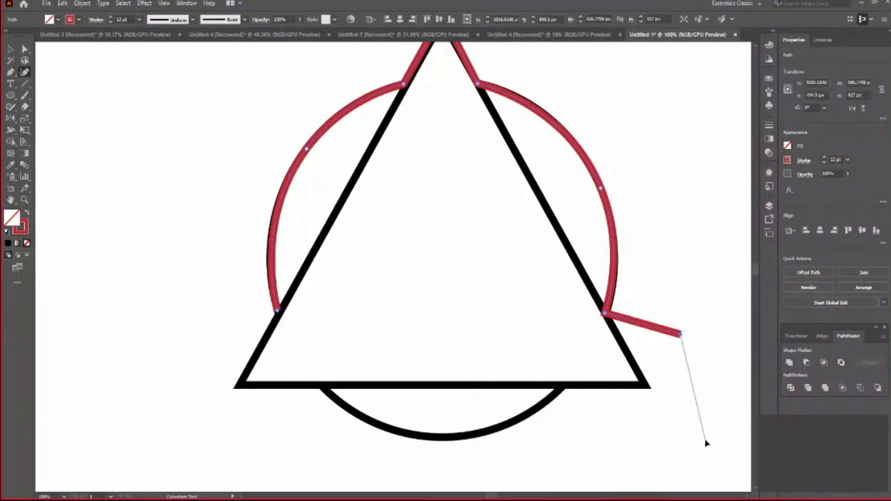
{"action": "key", "text": "ctrl+z"}
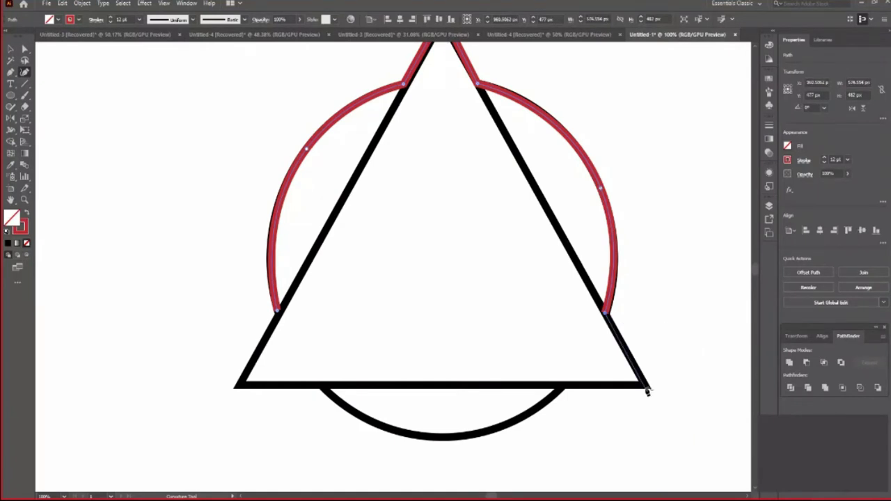
{"action": "key", "text": "Escape"}
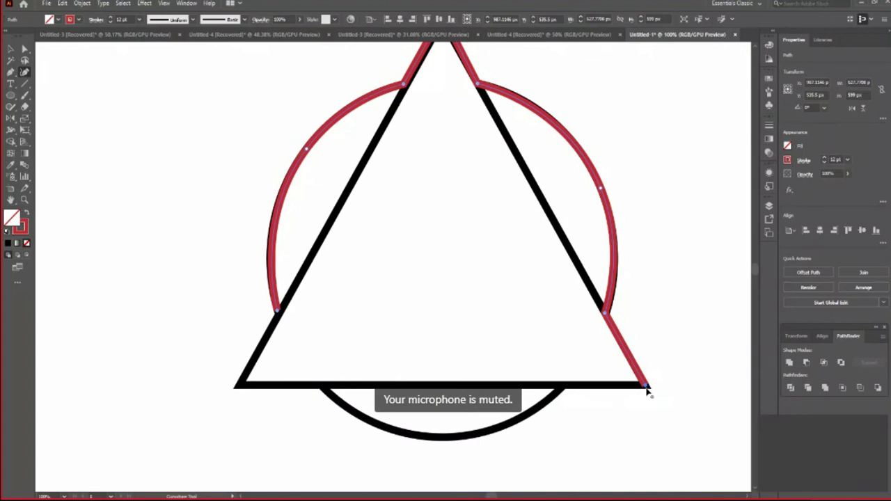
{"action": "key", "text": "ctrl"}
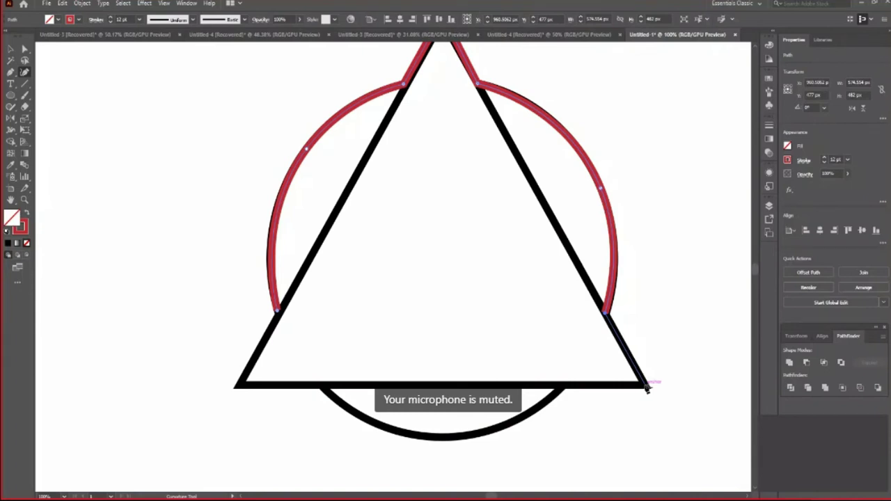
{"action": "left_click", "coordinate": [645, 384]}
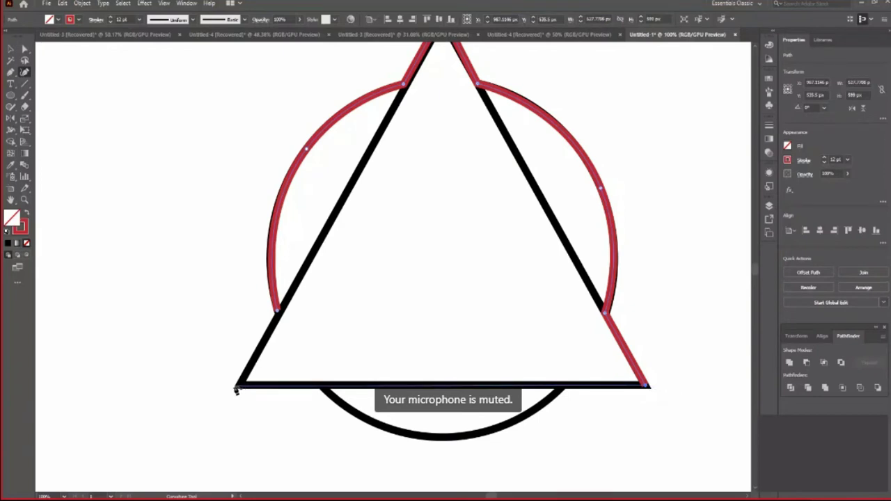
{"action": "left_click", "coordinate": [235, 387]}
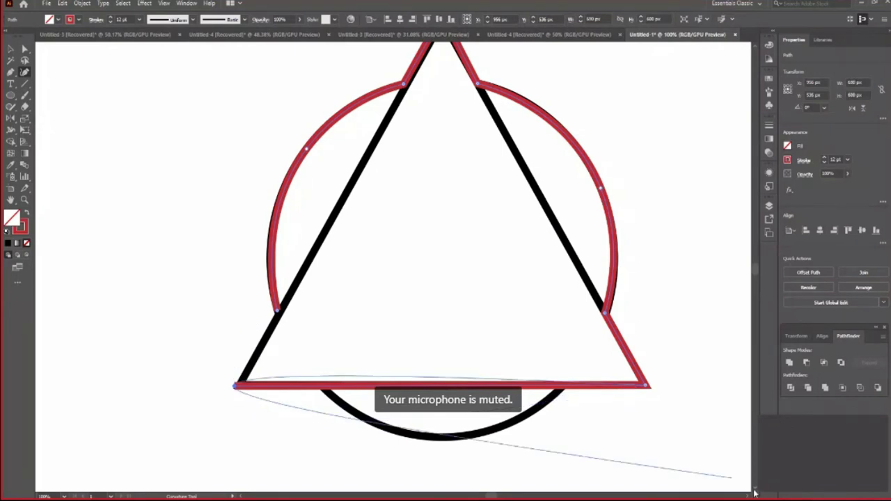
- Discard stray curves and close the outline up the triangle's lower-left edge, then deselect
{"action": "scroll", "coordinate": [756, 487], "scroll_direction": "down", "scroll_amount": 2}
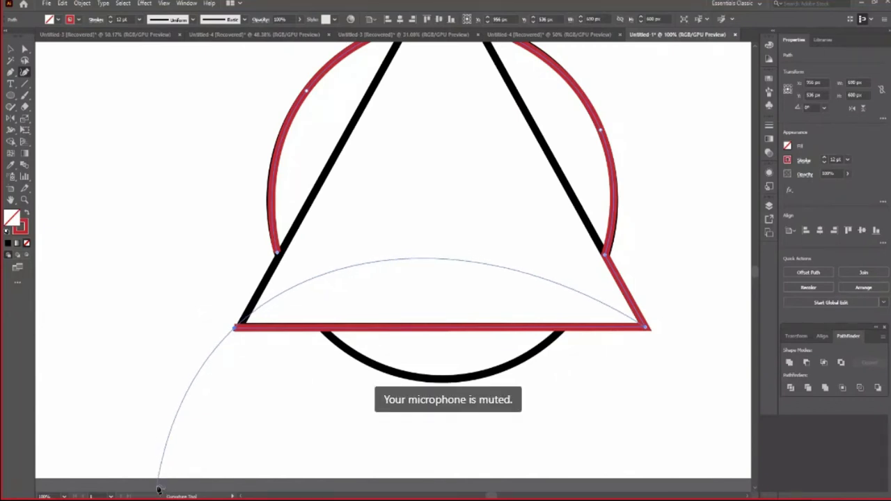
{"action": "left_click", "coordinate": [74, 427]}
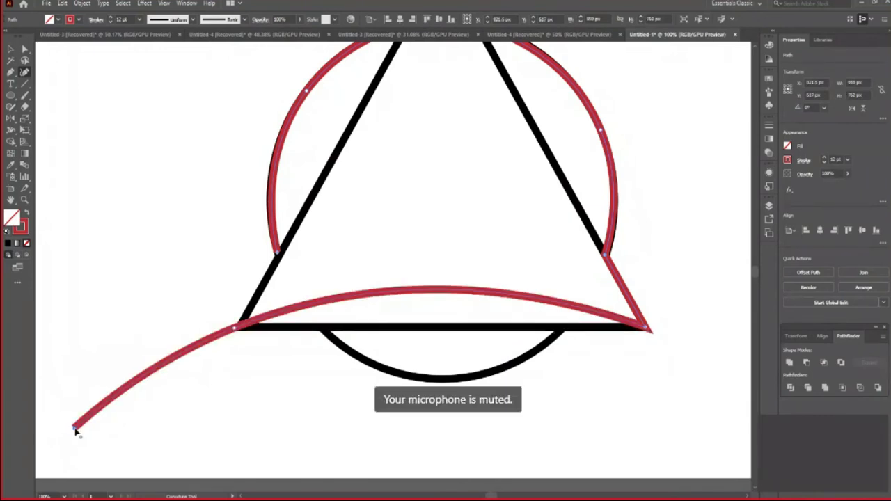
{"action": "key", "text": "ctrl+z"}
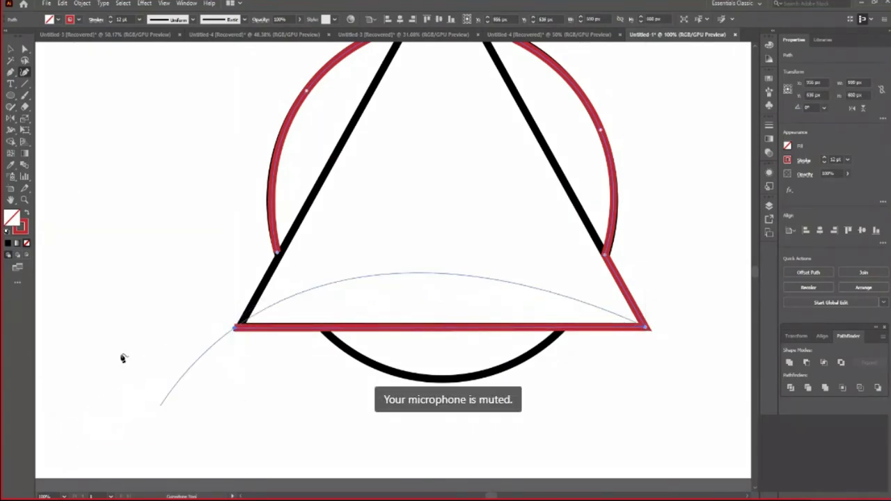
{"action": "left_click", "coordinate": [106, 165]}
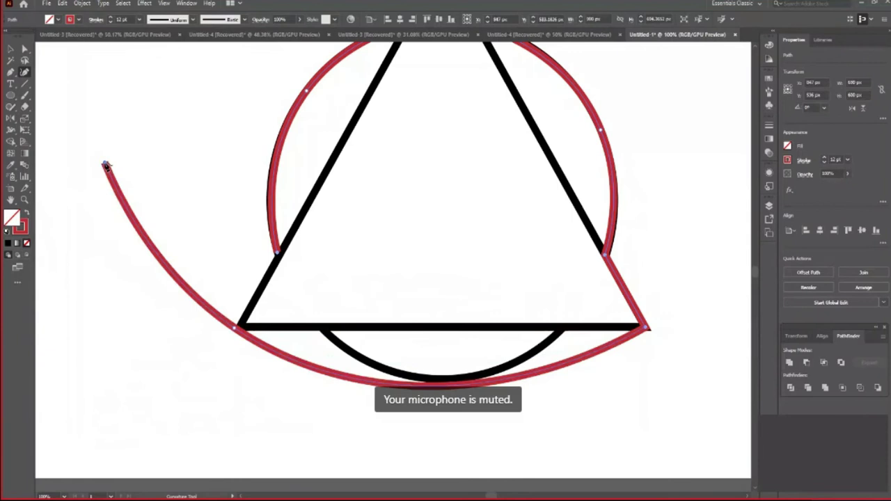
{"action": "key", "text": "ctrl+z"}
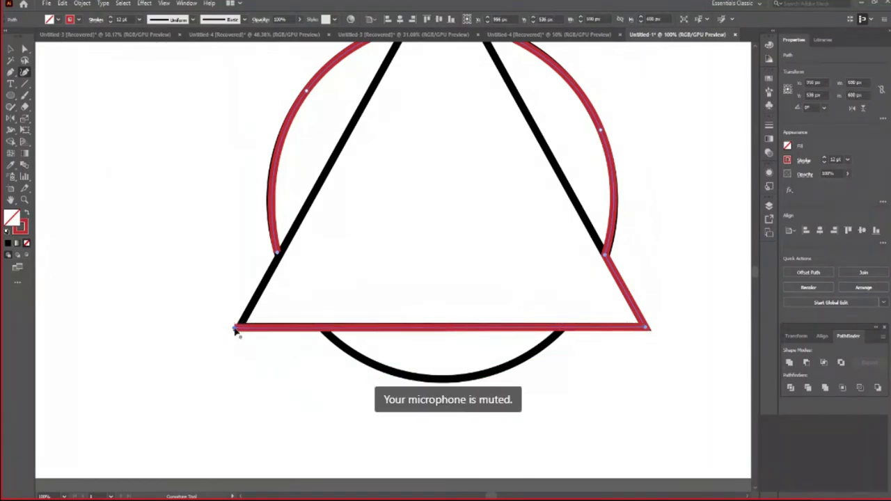
{"action": "left_click", "coordinate": [279, 255]}
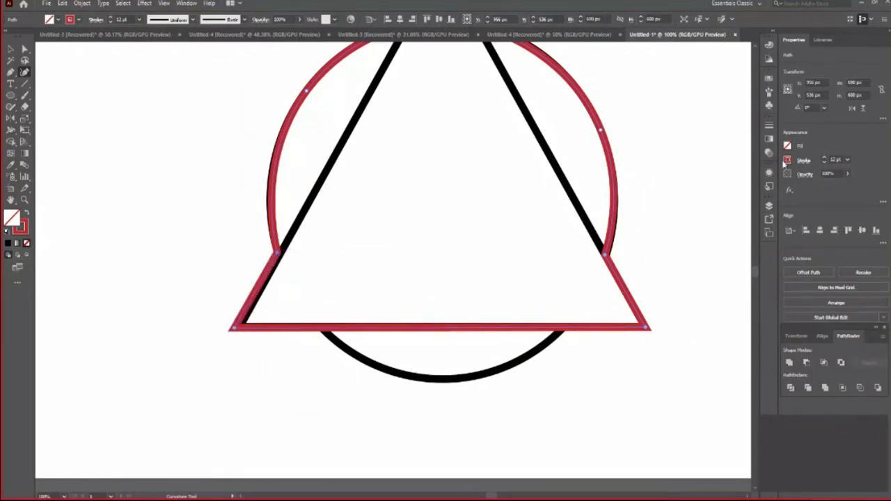
{"action": "scroll", "coordinate": [757, 62], "scroll_direction": "up", "scroll_amount": 1}
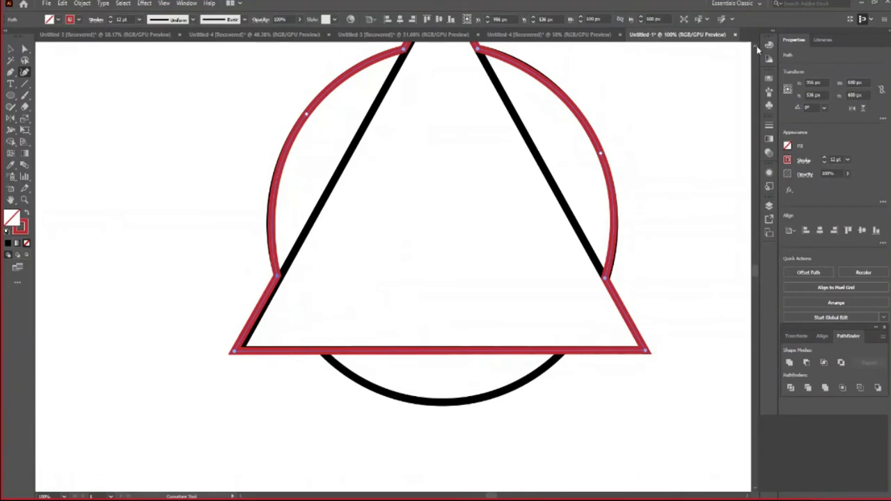
{"action": "scroll", "coordinate": [757, 50], "scroll_direction": "up", "scroll_amount": 1}
{"action": "scroll", "coordinate": [757, 48], "scroll_direction": "up", "scroll_amount": 1}
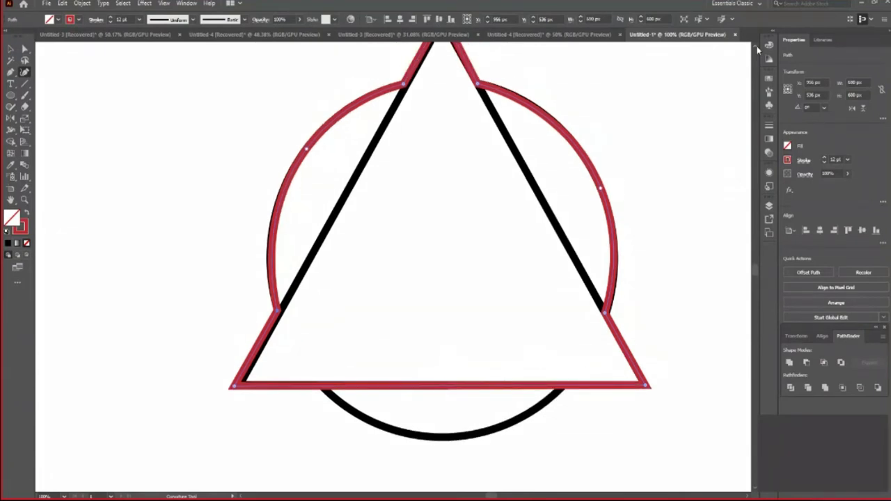
{"action": "scroll", "coordinate": [757, 49], "scroll_direction": "up", "scroll_amount": 1}
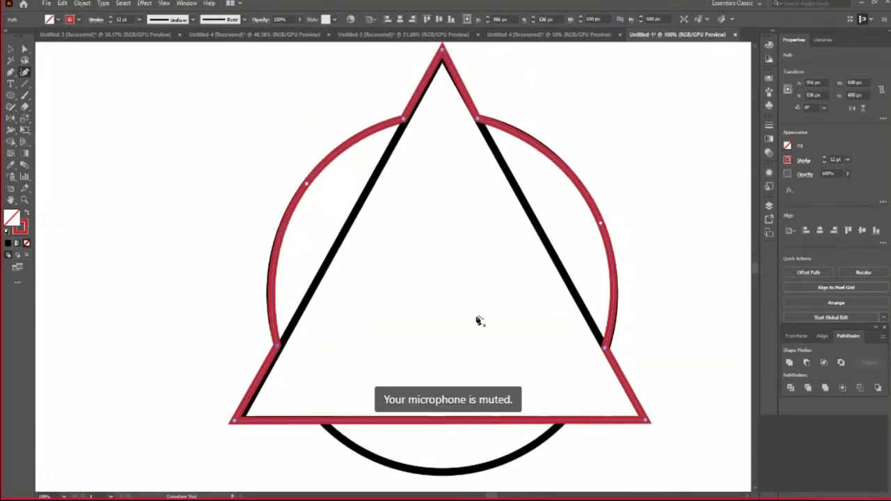
{"action": "left_click", "coordinate": [10, 49]}
{"action": "key", "text": "ctrl+shift+a"}
{"action": "key", "text": "backslash"}
{"action": "left_click", "coordinate": [265, 328]}
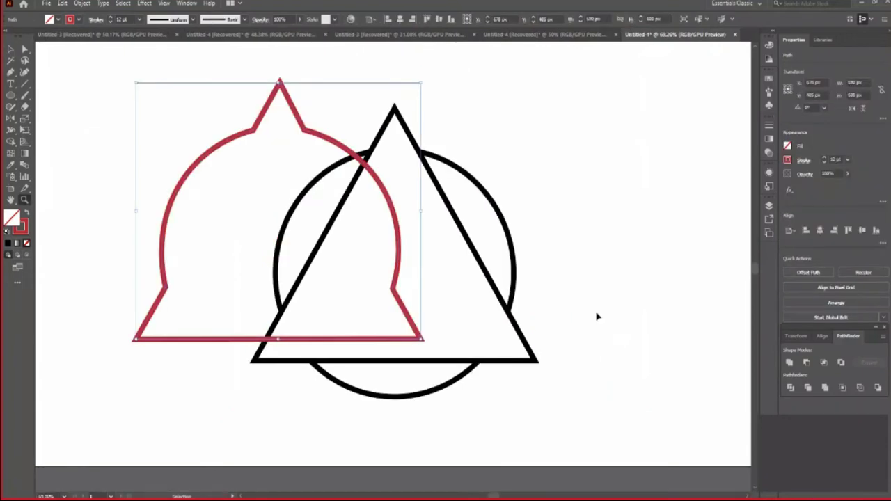
{"action": "left_click", "coordinate": [11, 49]}
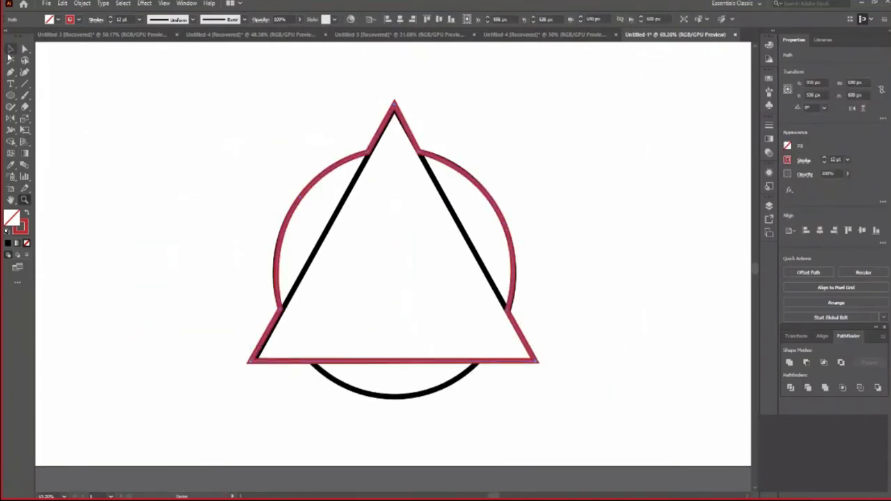
{"action": "left_click", "coordinate": [175, 141]}
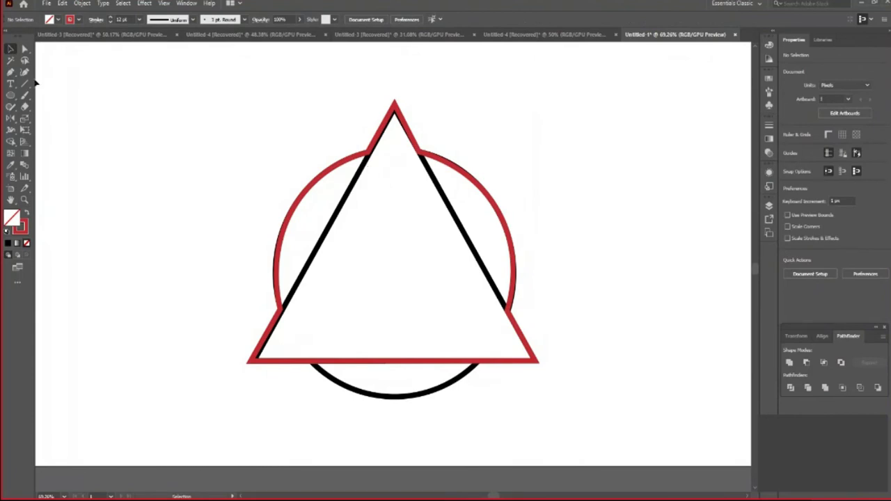
{"action": "key", "text": "ctrl+a"}
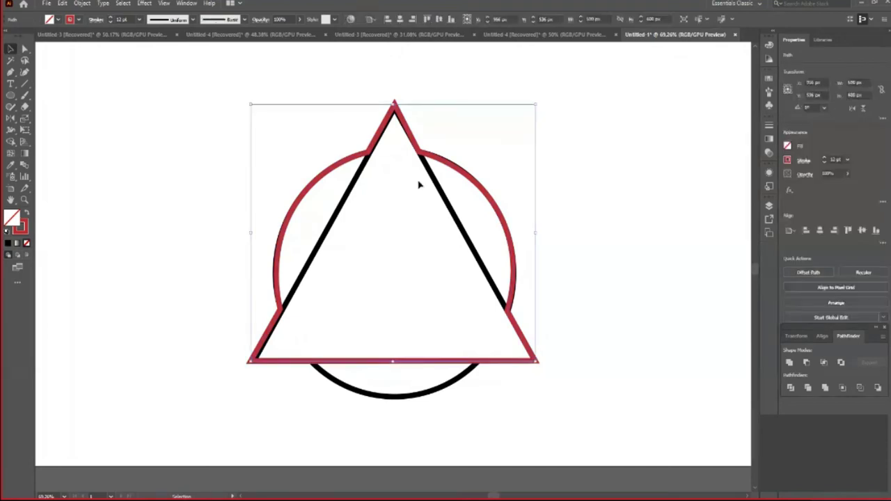
{"action": "left_click", "coordinate": [409, 436]}
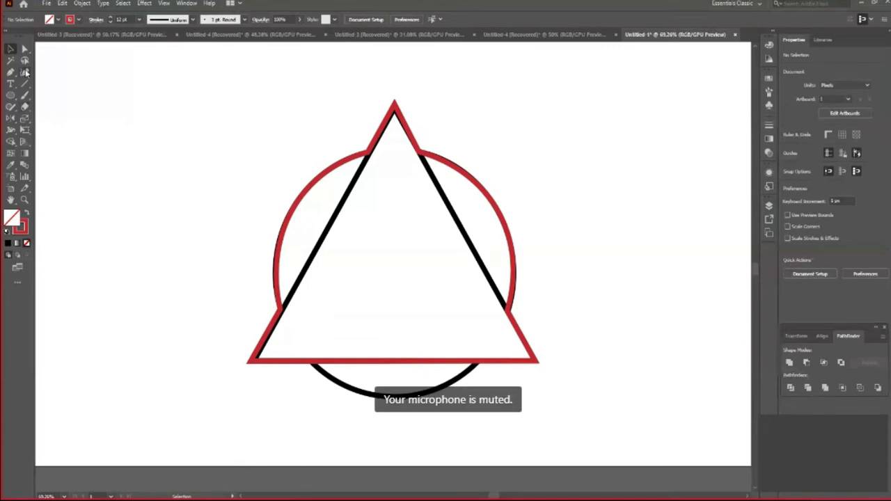
{"action": "key", "text": "shift+m"}
{"action": "key", "text": "ctrl+a"}
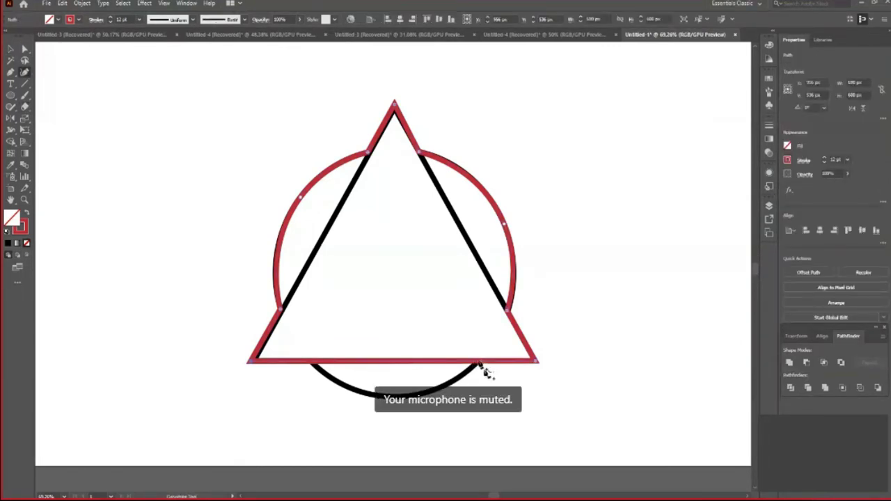
{"action": "left_click", "coordinate": [388, 396]}
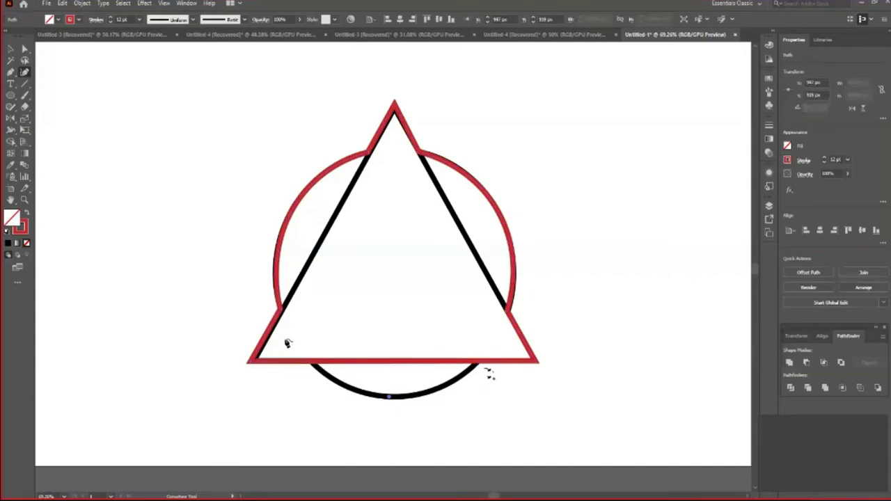
{"action": "key", "text": "v"}
{"action": "left_click", "coordinate": [507, 420]}
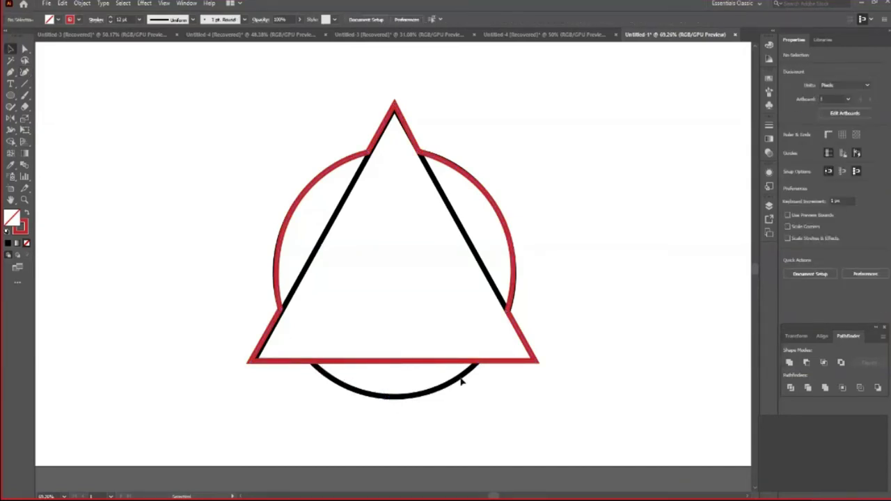
{"action": "left_click", "coordinate": [500, 363]}
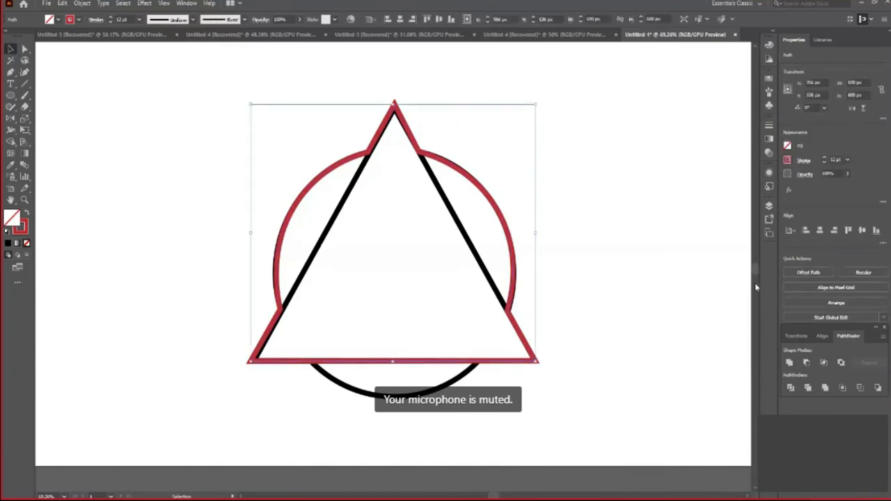
{"action": "left_click", "coordinate": [768, 206]}
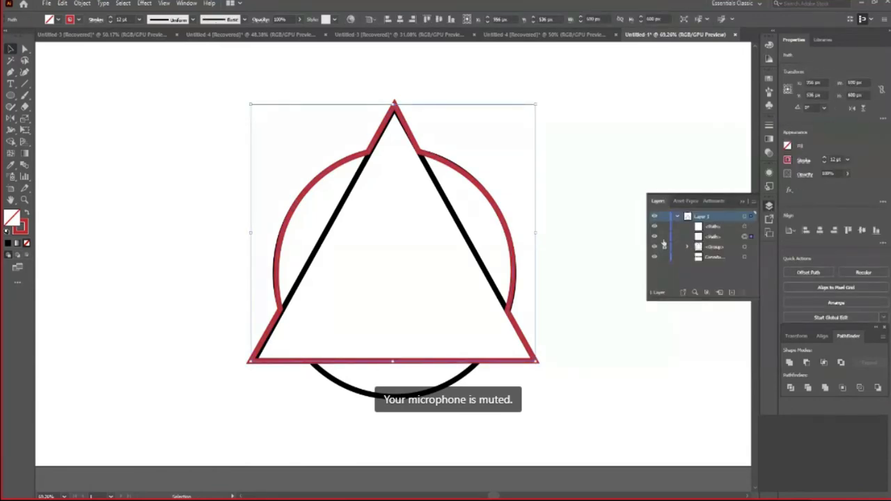
{"action": "left_click", "coordinate": [584, 223]}
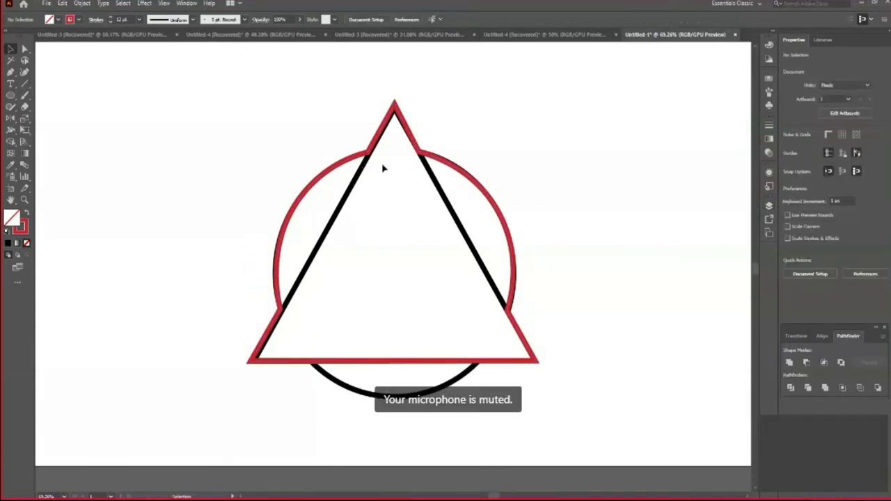
- Draw a straight red path between the triangle's upper-left and lower-left circle crossings, undoing stray segments
{"action": "left_click", "coordinate": [23, 73]}
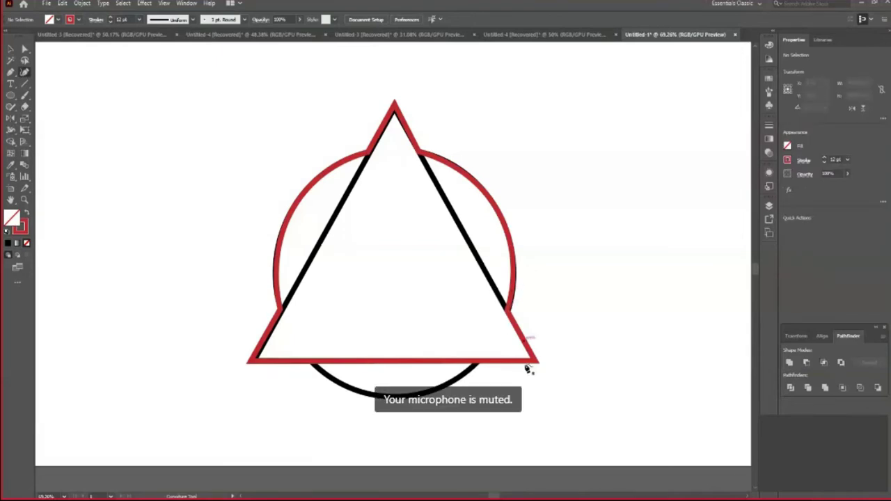
{"action": "left_click", "coordinate": [368, 151]}
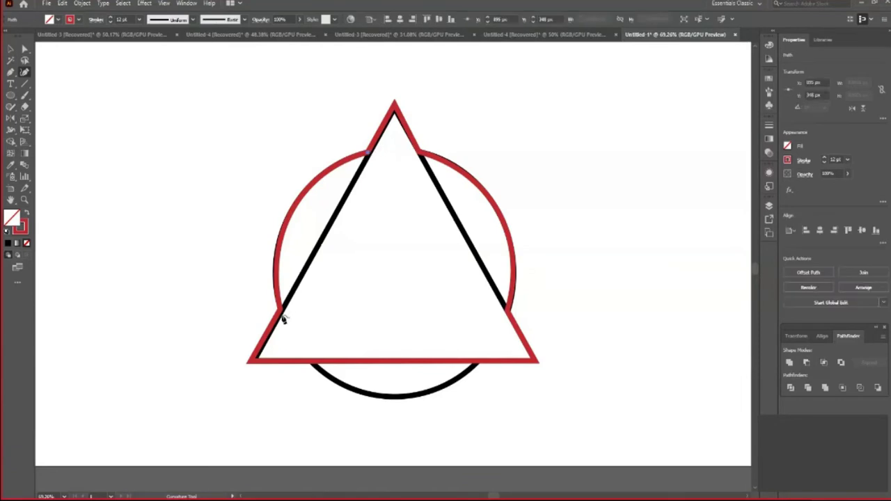
{"action": "left_click", "coordinate": [281, 310]}
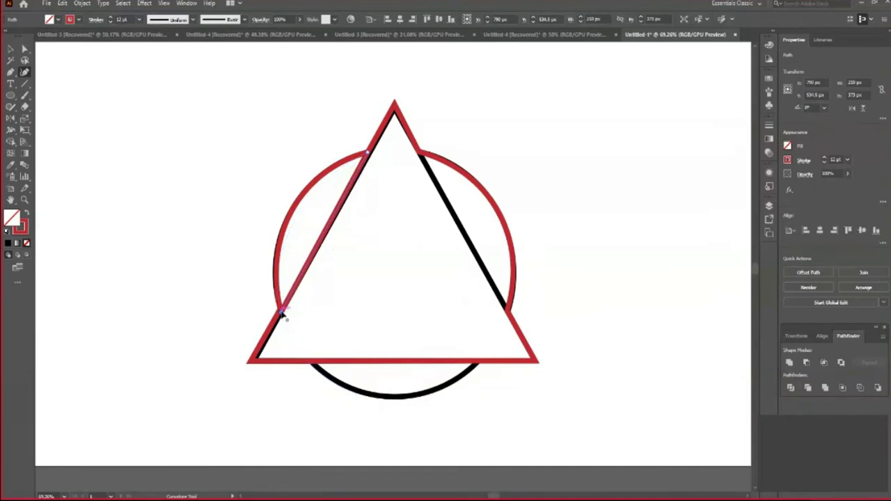
{"action": "left_click", "coordinate": [388, 318]}
{"action": "key", "text": "ctrl+z"}
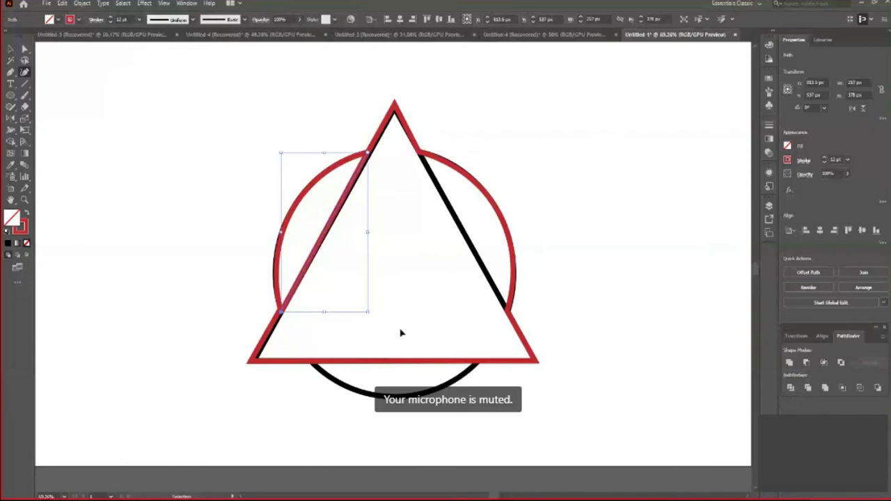
{"action": "left_click", "coordinate": [280, 313]}
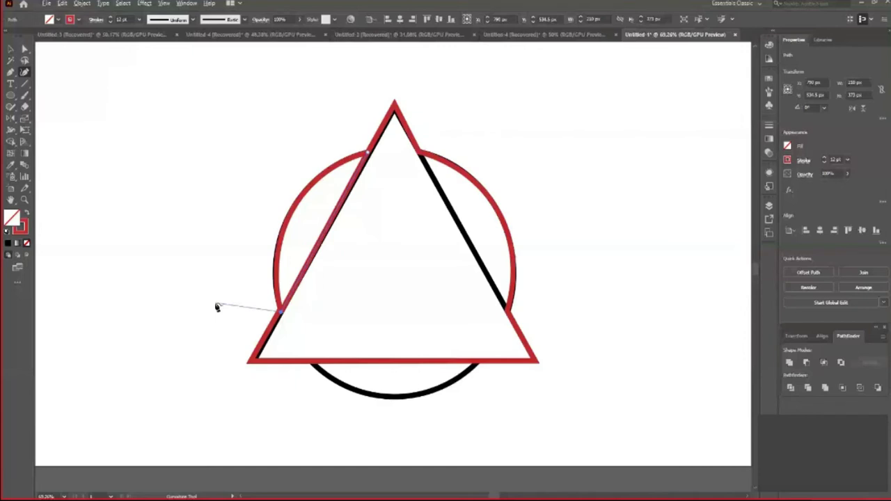
{"action": "left_click", "coordinate": [190, 287]}
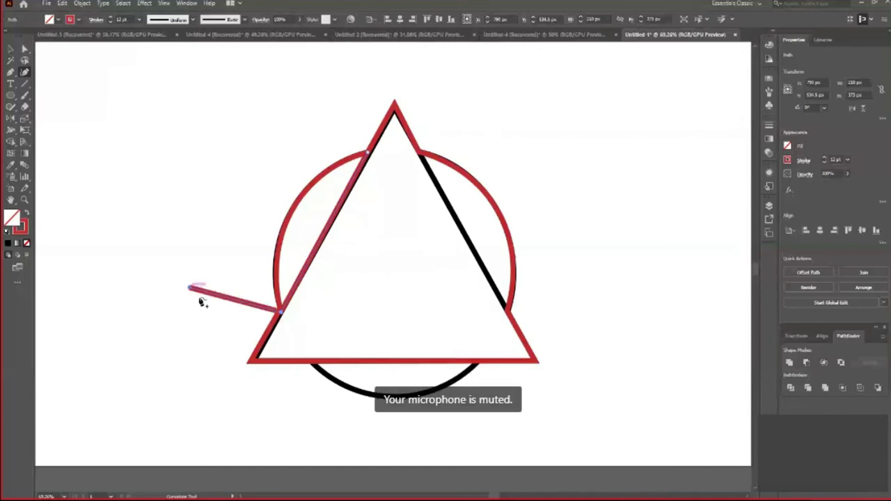
{"action": "key", "text": "ctrl+plus"}
{"action": "key", "text": "ctrl+z"}
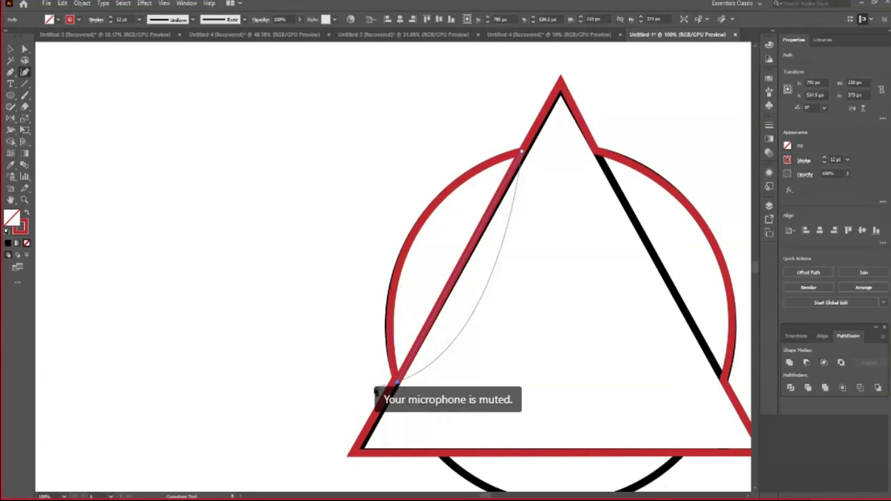
- Re-anchor the red left-edge path at the upper-left and lower-left crossings, then return to the Selection tool
{"action": "left_click", "coordinate": [395, 382]}
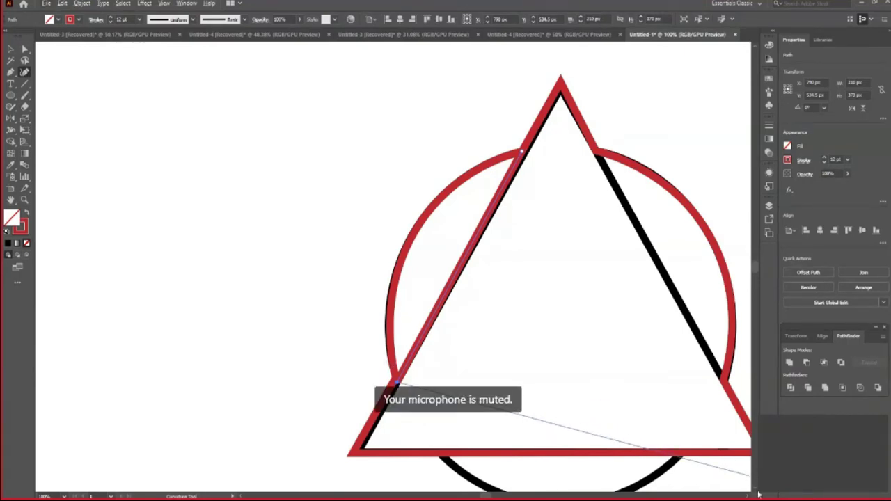
{"action": "scroll", "coordinate": [751, 493], "scroll_direction": "down", "scroll_amount": 1}
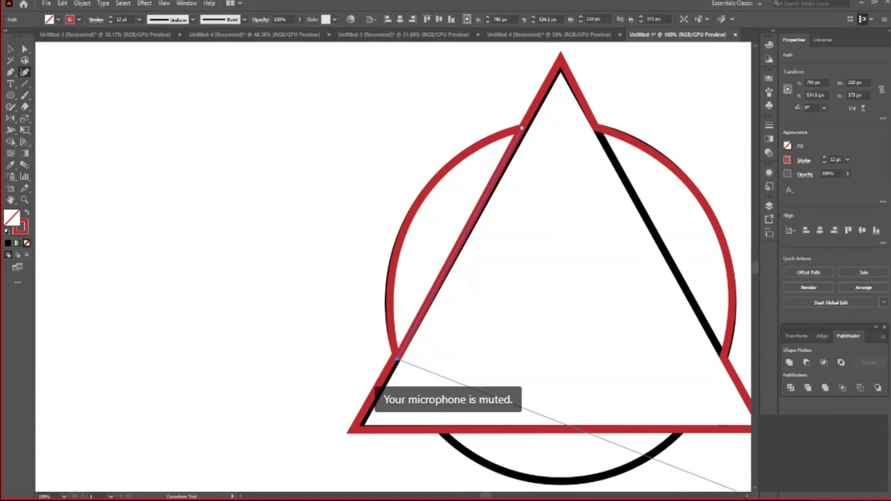
{"action": "scroll", "coordinate": [746, 491], "scroll_direction": "right", "scroll_amount": 3}
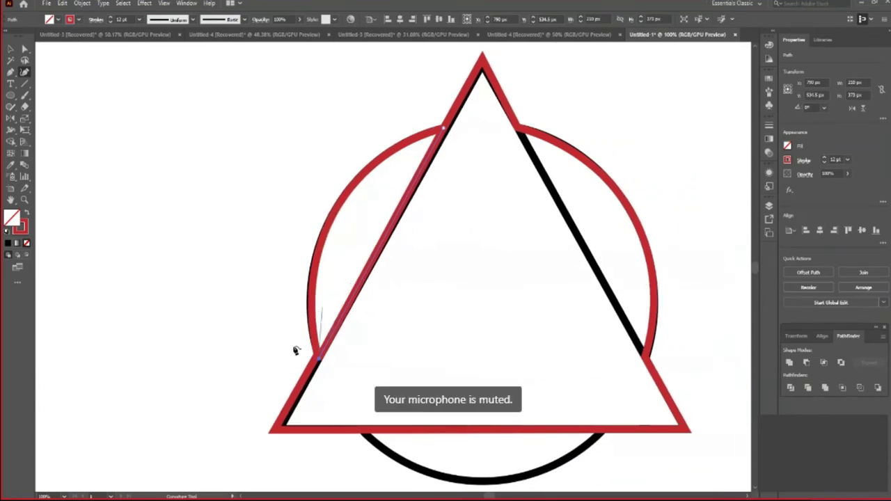
{"action": "left_click", "coordinate": [443, 130]}
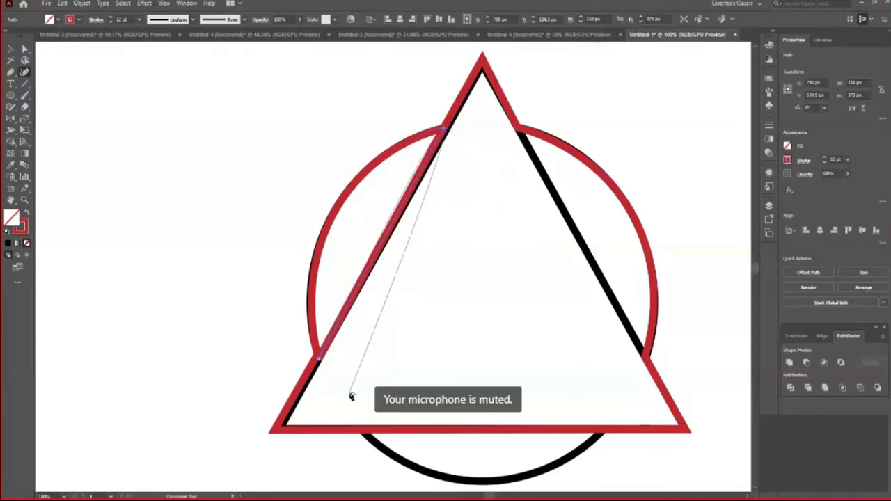
{"action": "left_click", "coordinate": [320, 361]}
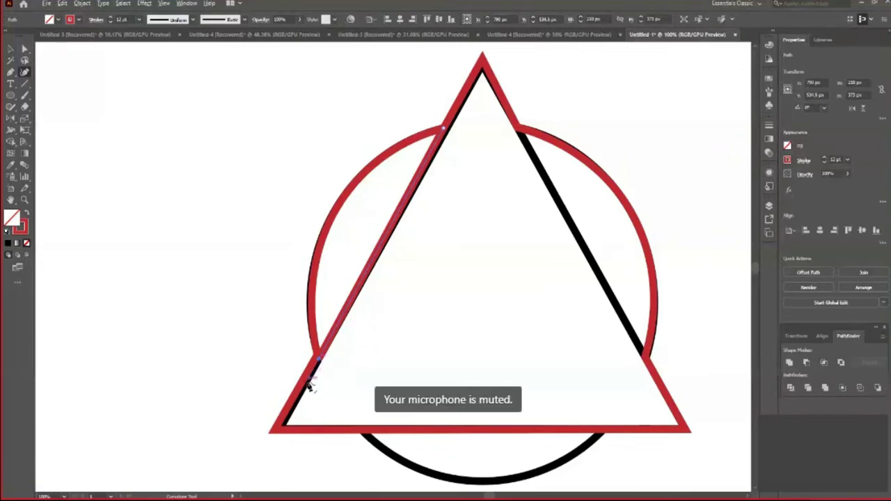
{"action": "left_click", "coordinate": [318, 359]}
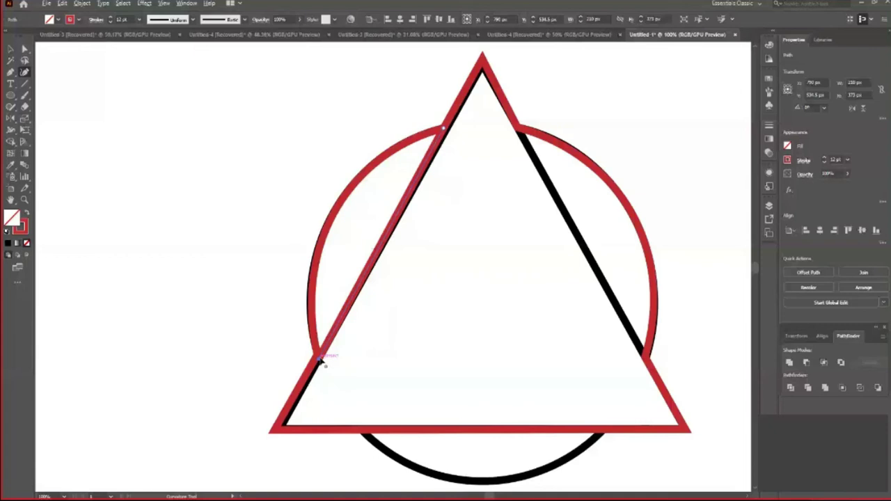
{"action": "left_click", "coordinate": [320, 359]}
{"action": "key", "text": "v"}
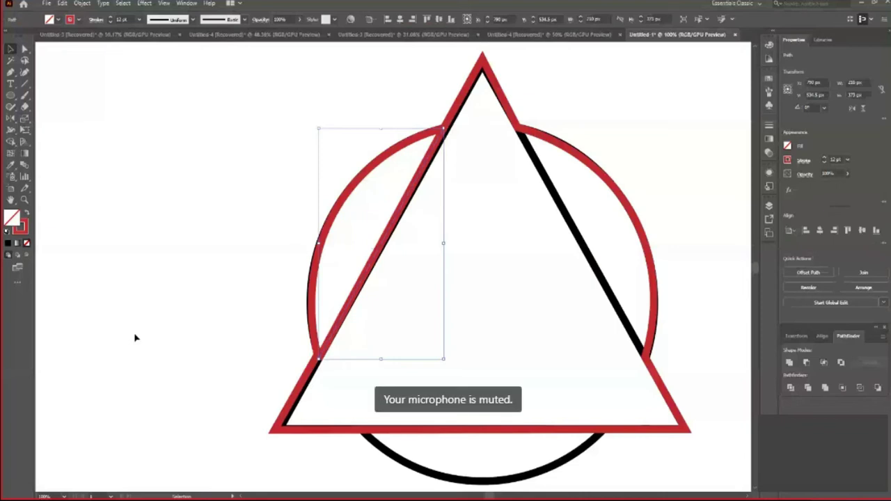
- Deselect the left-edge path and inspect the triangle's lower-left anchor with Direct Selection
{"action": "left_click", "coordinate": [336, 344]}
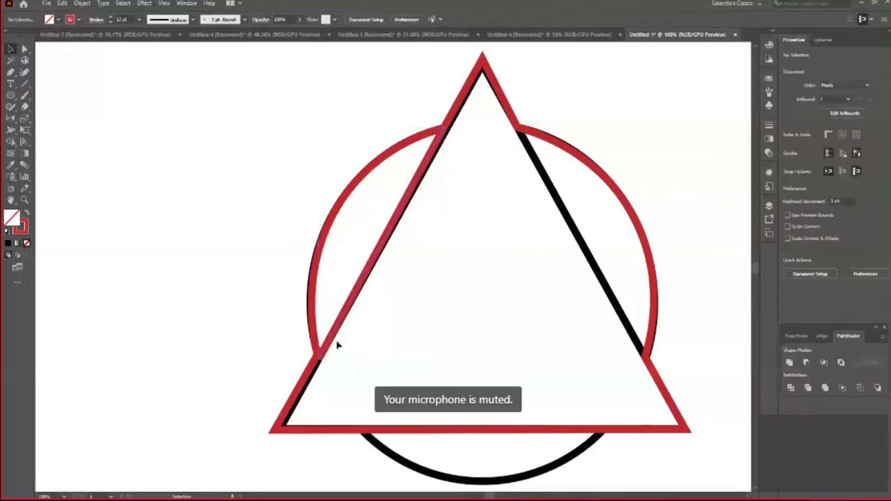
{"action": "scroll", "coordinate": [468, 268], "scroll_direction": "right", "scroll_amount": 2}
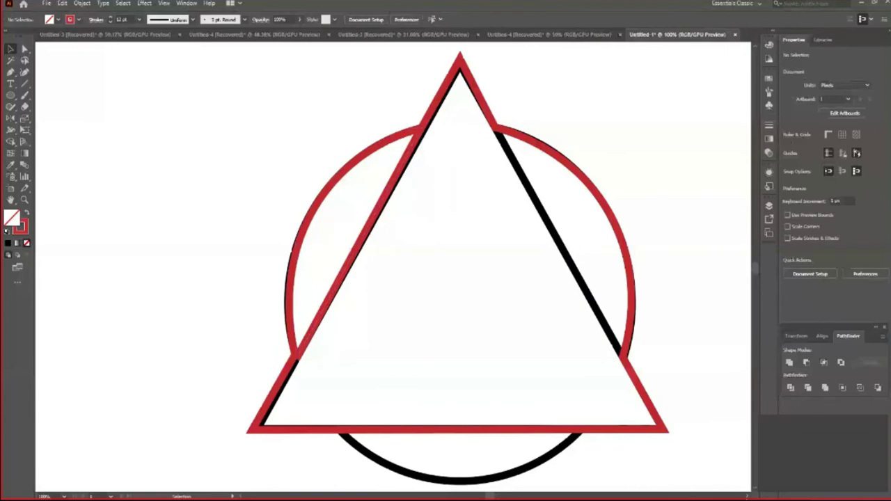
{"action": "scroll", "coordinate": [276, 356], "scroll_direction": "right", "scroll_amount": 2}
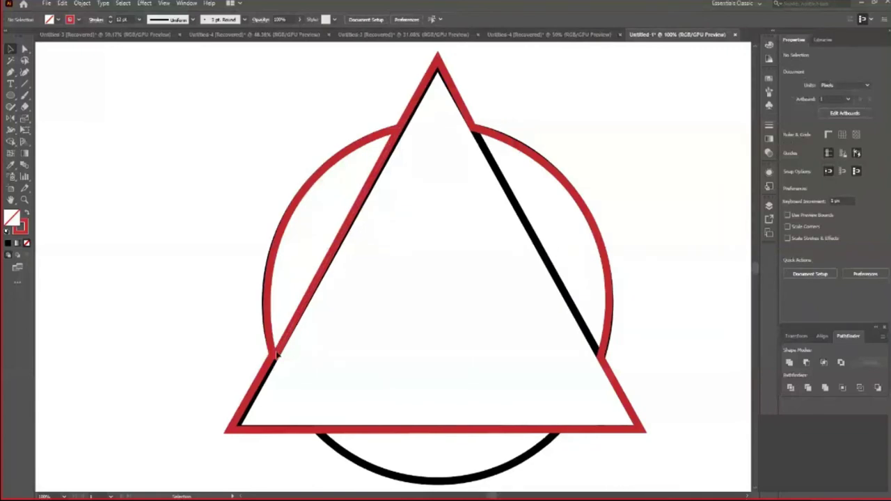
{"action": "key", "text": "a"}
{"action": "left_click", "coordinate": [275, 357]}
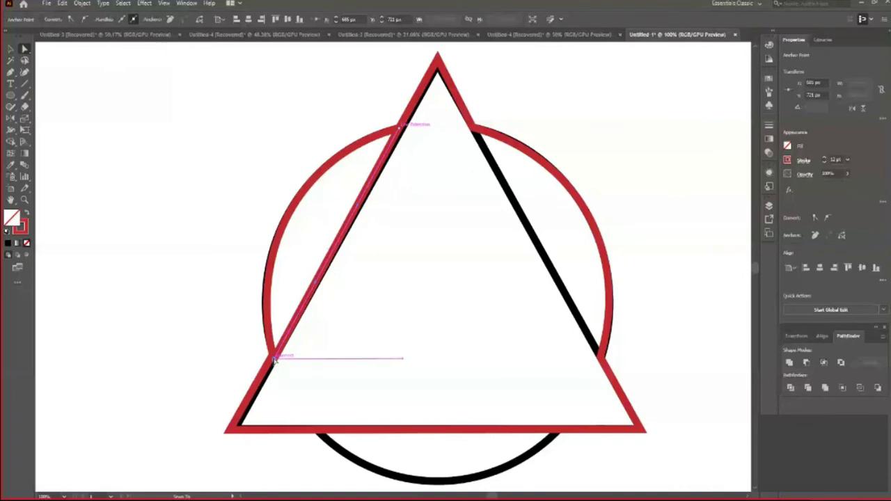
{"action": "left_click", "coordinate": [308, 373]}
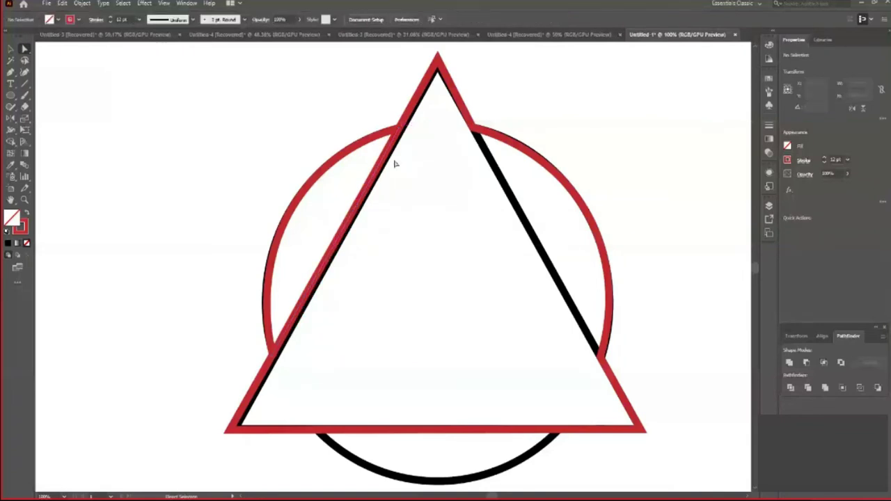
- Trace a red path up the triangle's right edge between the circle crossings, then deselect it
{"action": "key", "text": "shift+grave"}
{"action": "left_click", "coordinate": [475, 131]}
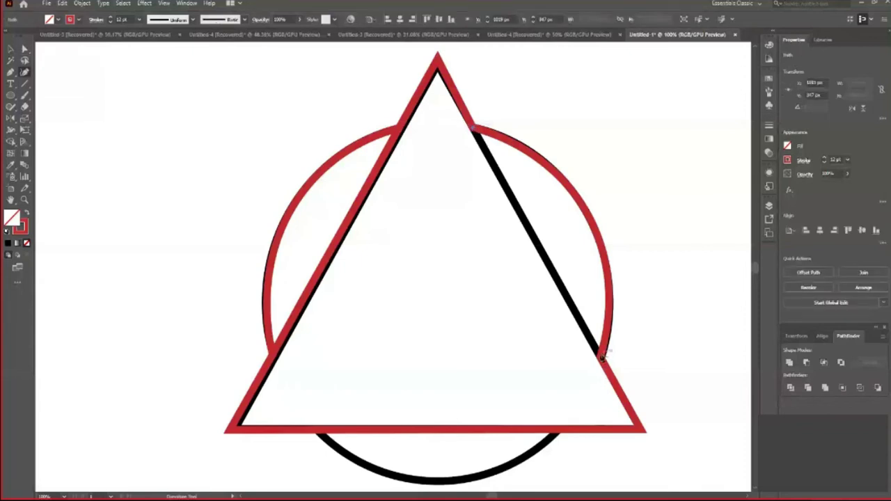
{"action": "left_click", "coordinate": [602, 358]}
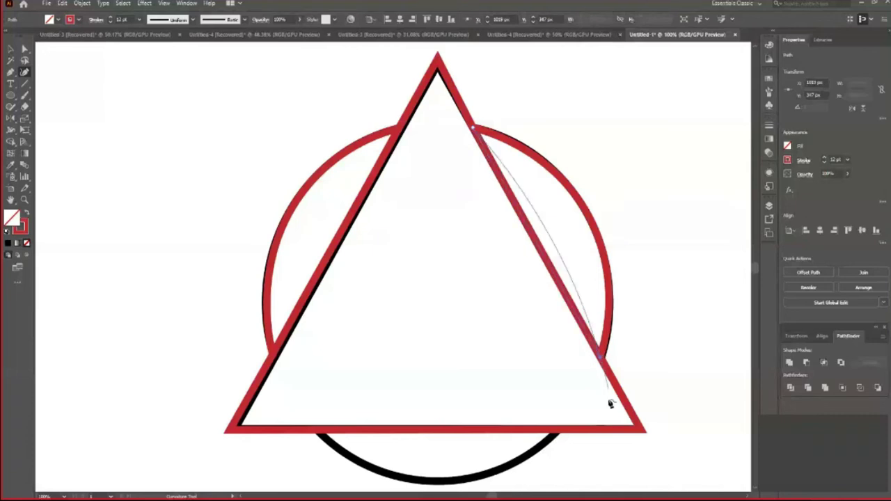
{"action": "left_click", "coordinate": [602, 358]}
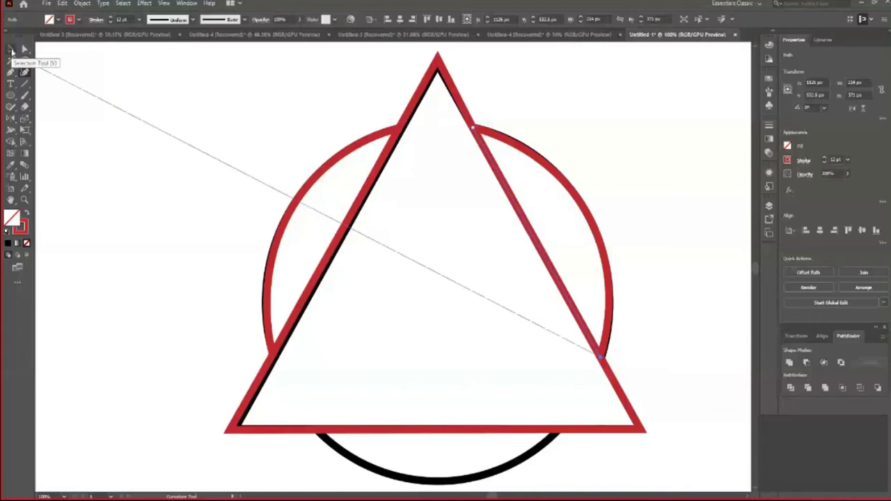
{"action": "left_click", "coordinate": [11, 52]}
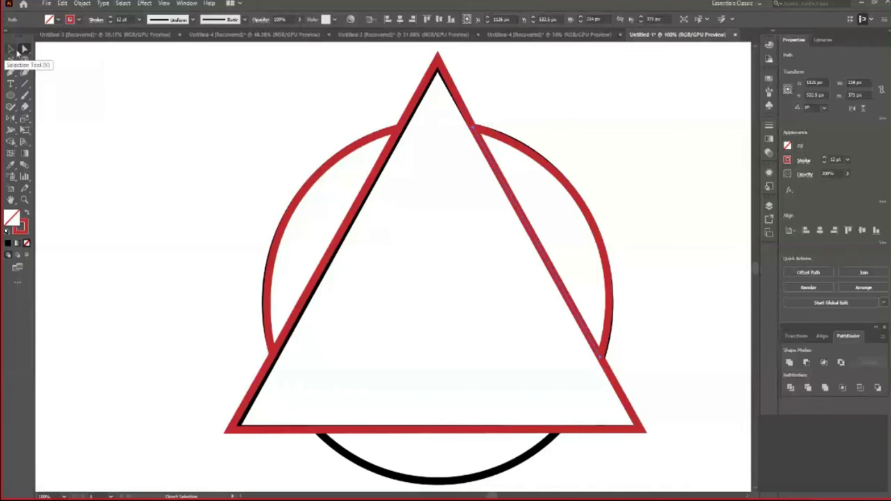
{"action": "left_click", "coordinate": [21, 49]}
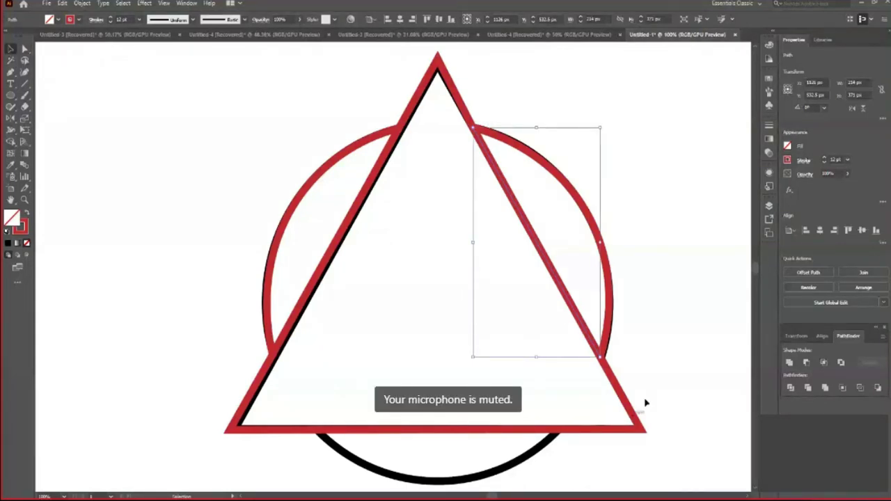
{"action": "scroll", "coordinate": [755, 490], "scroll_direction": "down", "scroll_amount": 1}
{"action": "left_click", "coordinate": [430, 206]}
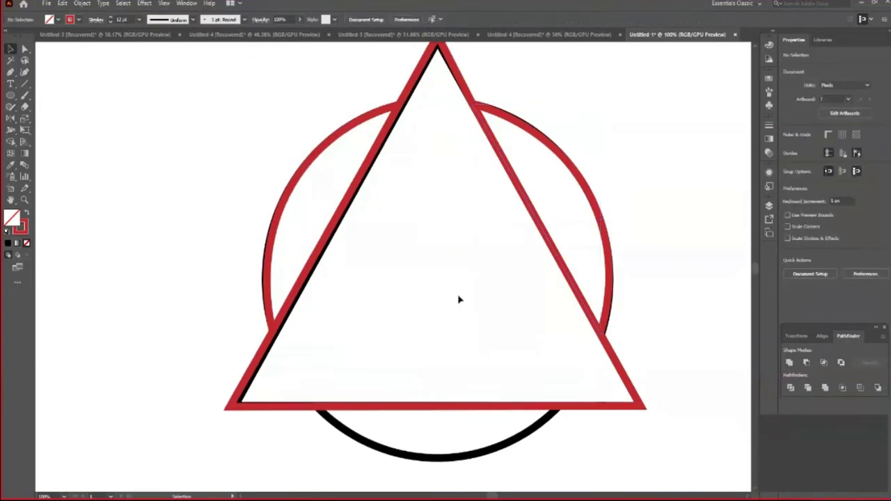
{"action": "scroll", "coordinate": [580, 401], "scroll_direction": "down", "scroll_amount": 1}
{"action": "scroll", "coordinate": [538, 453], "scroll_direction": "down", "scroll_amount": 1}
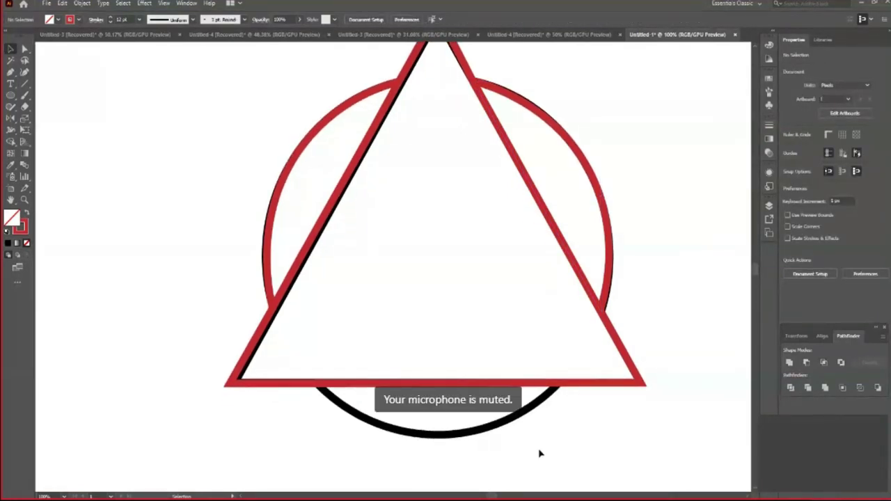
{"action": "scroll", "coordinate": [539, 453], "scroll_direction": "down", "scroll_amount": 1}
- Trace the circle's bottom arc in red from the lower-right to the lower-left crossing
{"action": "left_click", "coordinate": [25, 72]}
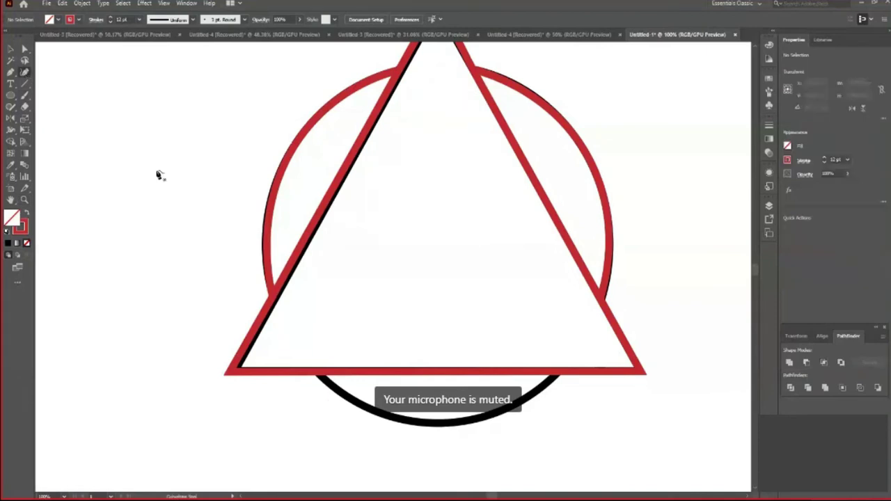
{"action": "left_click", "coordinate": [559, 372]}
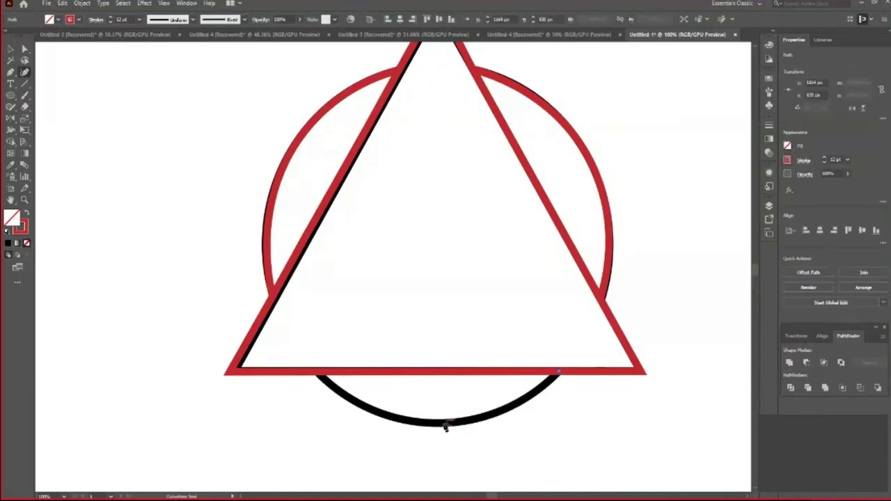
{"action": "left_click", "coordinate": [444, 422]}
{"action": "left_click", "coordinate": [315, 374]}
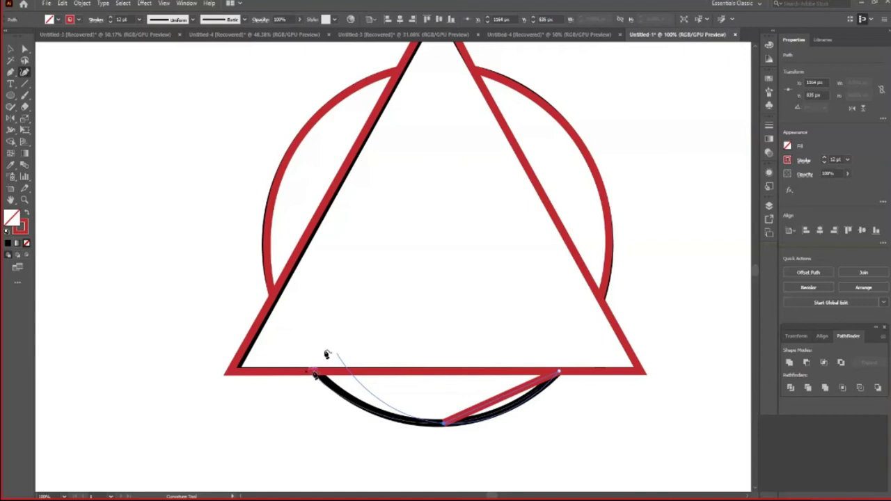
{"action": "key", "text": "Escape"}
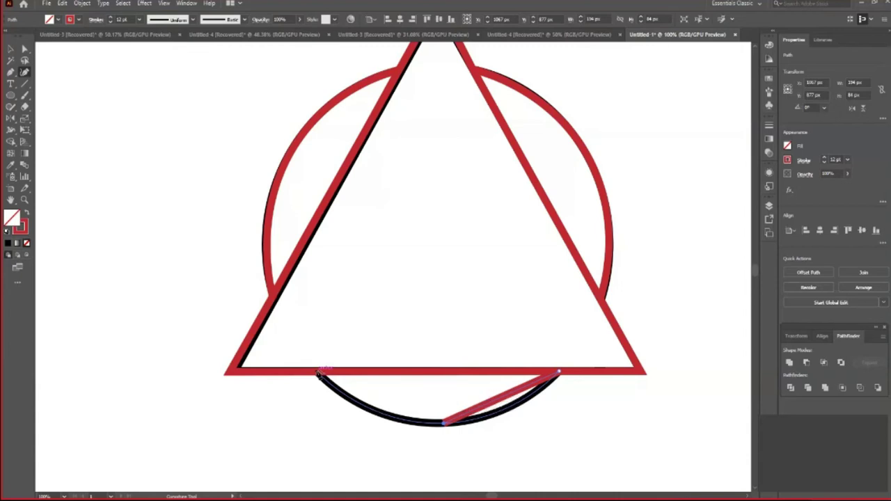
{"action": "left_click", "coordinate": [318, 372]}
{"action": "key", "text": "a"}
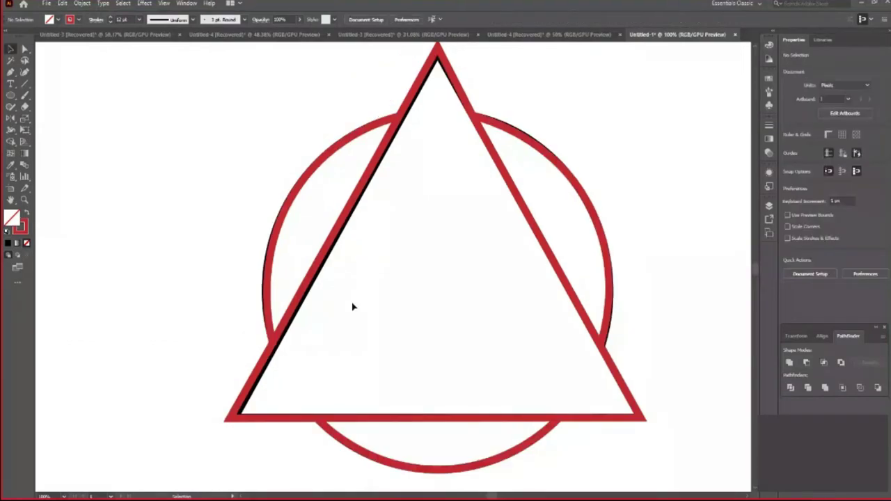
- Zoom out and, in the Layers panel, hide the black original and unlock the traced sublayer
{"action": "key", "text": "ctrl+minus"}
{"action": "scroll", "coordinate": [483, 383], "scroll_direction": "up", "scroll_amount": 1}
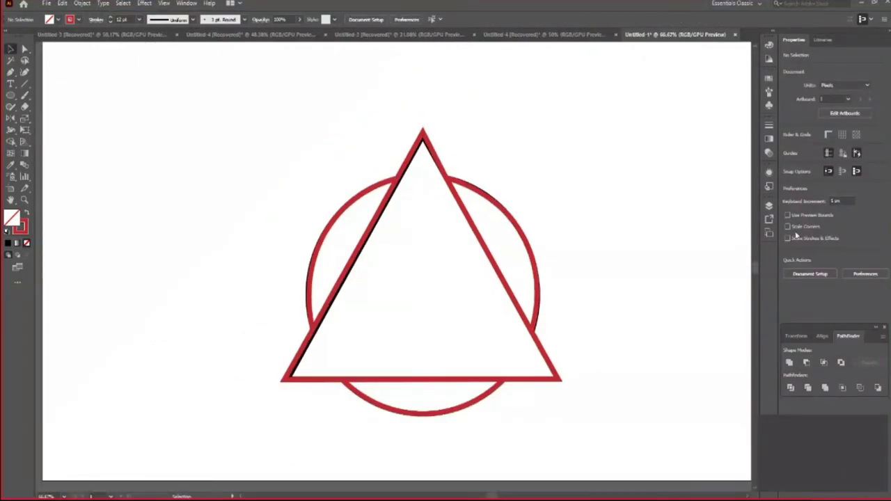
{"action": "left_click", "coordinate": [768, 206]}
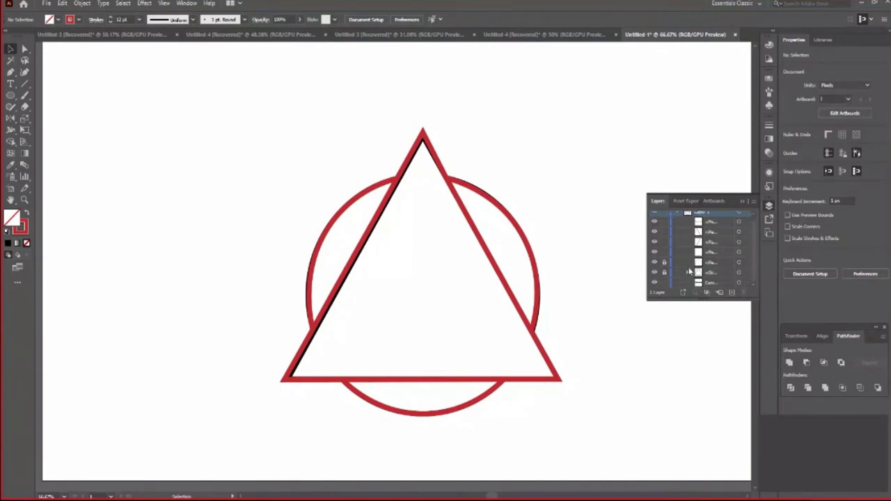
{"action": "left_click", "coordinate": [654, 274]}
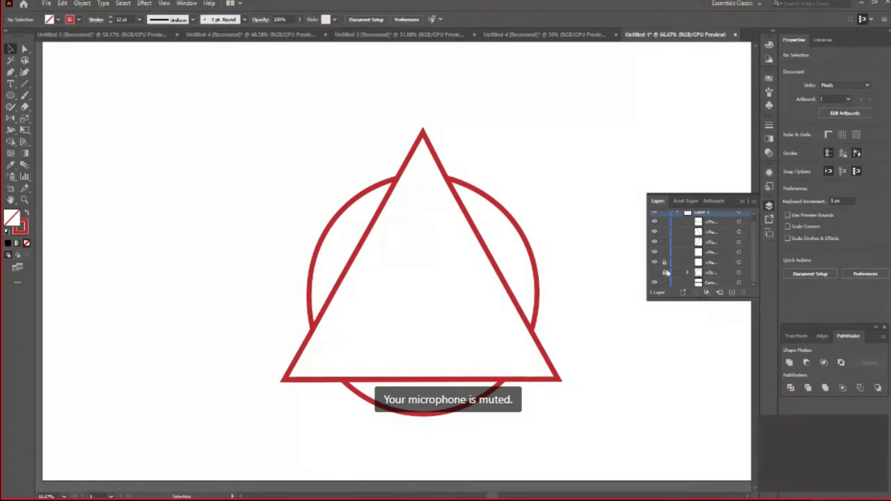
{"action": "left_click", "coordinate": [664, 262]}
- Marquee-select the traced triangle and circle shapes
{"action": "left_click_drag", "start_coordinate": [206, 81], "coordinate": [605, 463]}
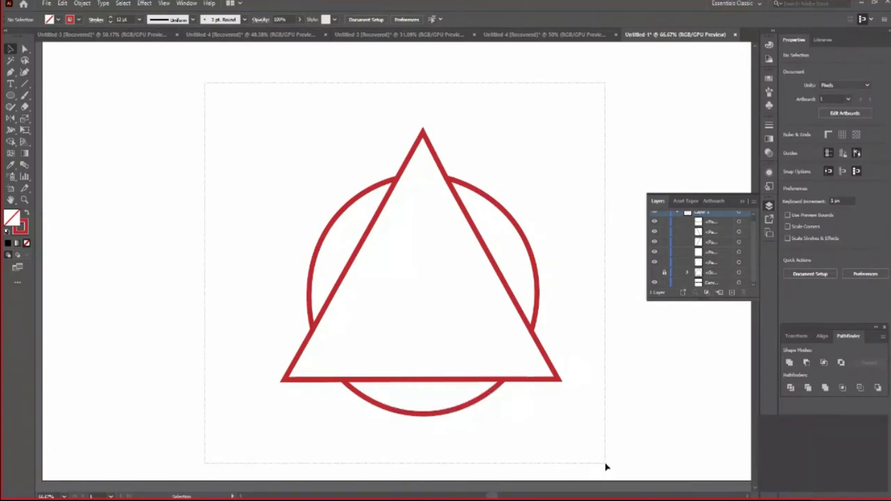
{"action": "left_click_drag", "start_coordinate": [433, 352], "coordinate": [377, 317]}
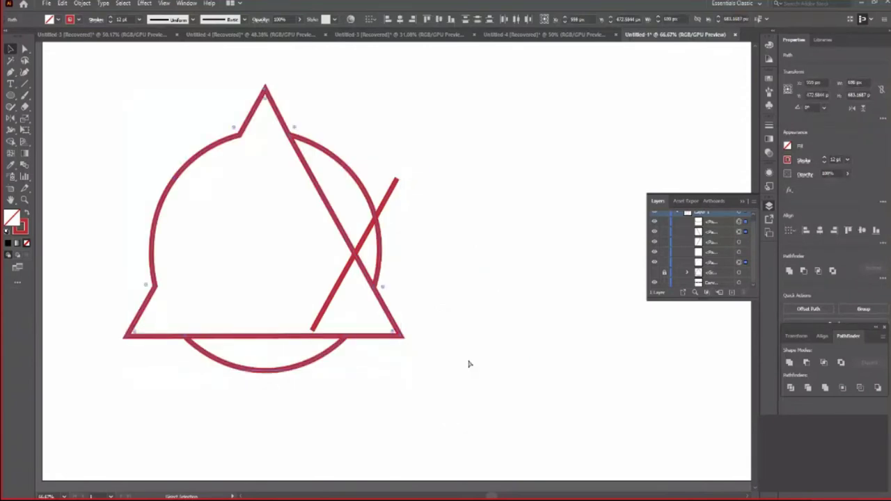
{"action": "left_click", "coordinate": [195, 114]}
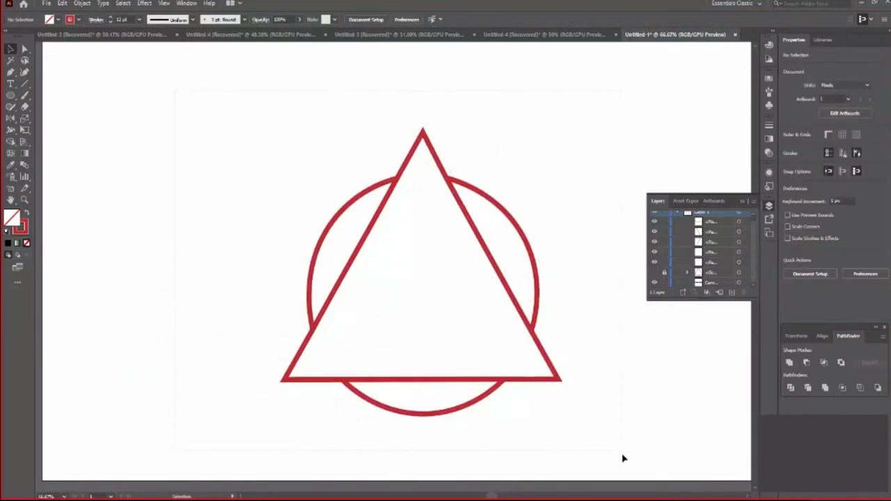
{"action": "left_click_drag", "start_coordinate": [622, 457], "coordinate": [515, 367]}
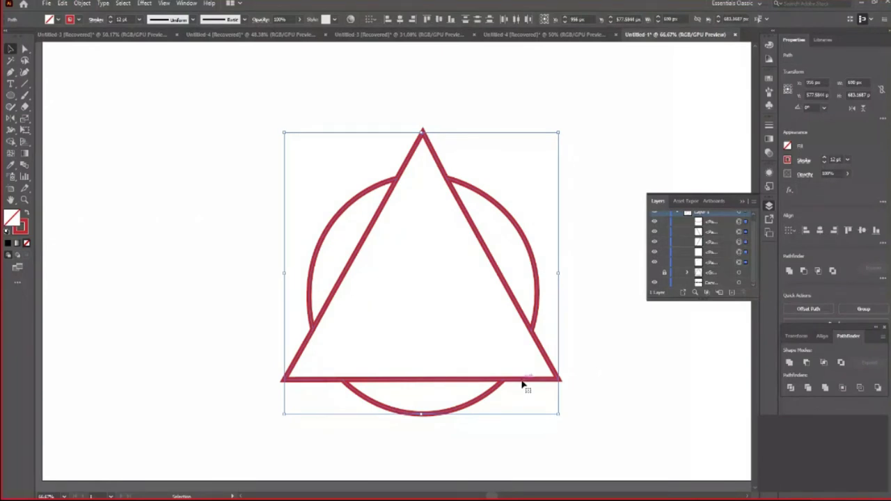
- Change the triangle-and-circle outline colour to dark brown
{"action": "left_click", "coordinate": [79, 20]}
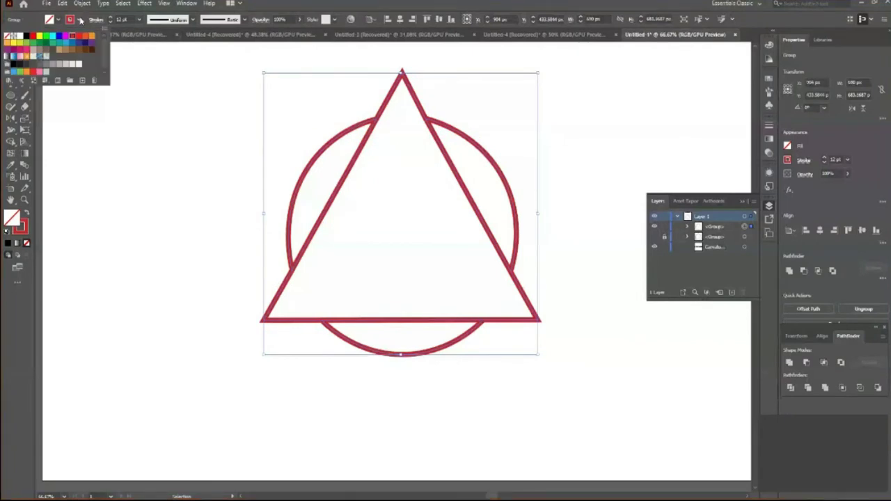
{"action": "left_click", "coordinate": [84, 36]}
{"action": "left_click", "coordinate": [94, 49]}
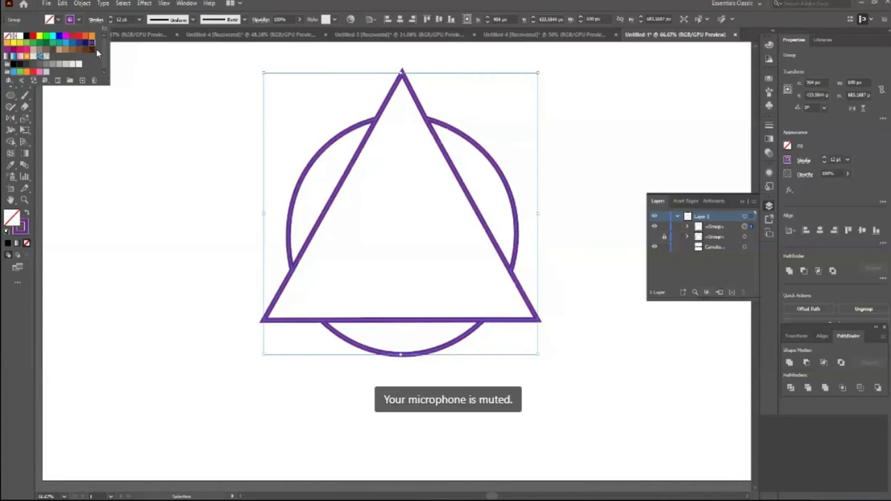
{"action": "left_click", "coordinate": [96, 49]}
{"action": "left_click", "coordinate": [223, 288]}
- Zoom out and centre the group horizontally and vertically on the Carvature Tool artboard
{"action": "key", "text": "z"}
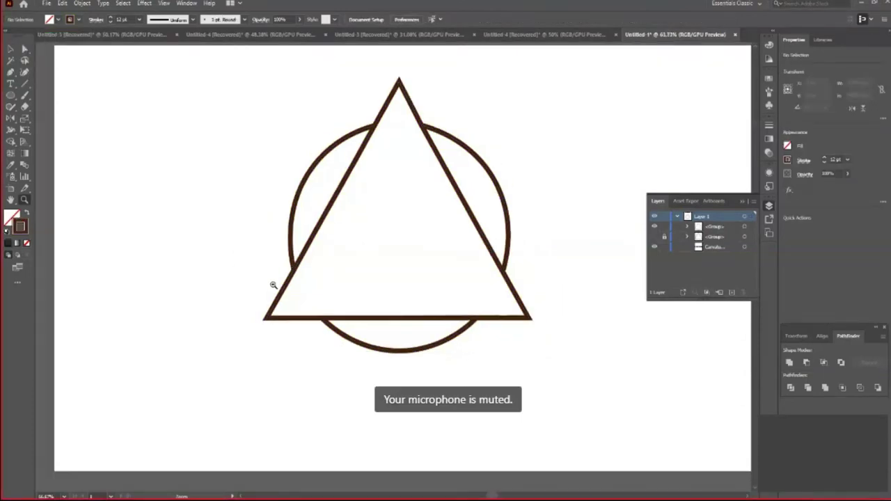
{"action": "scroll", "coordinate": [383, 258], "scroll_direction": "down", "scroll_amount": 3}
{"action": "scroll", "coordinate": [414, 292], "scroll_direction": "up", "scroll_amount": 1}
{"action": "key", "text": "v"}
{"action": "left_click", "coordinate": [407, 303]}
{"action": "left_click", "coordinate": [400, 19]}
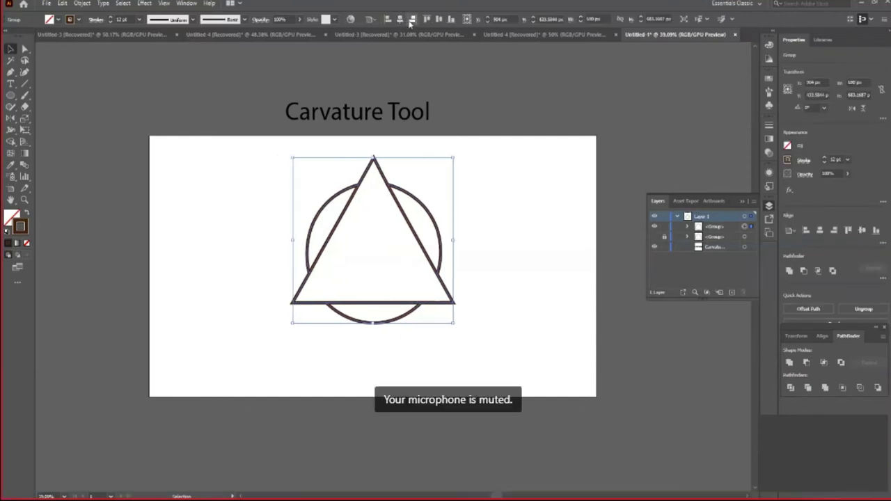
{"action": "left_click", "coordinate": [438, 19]}
{"action": "left_click", "coordinate": [511, 317]}
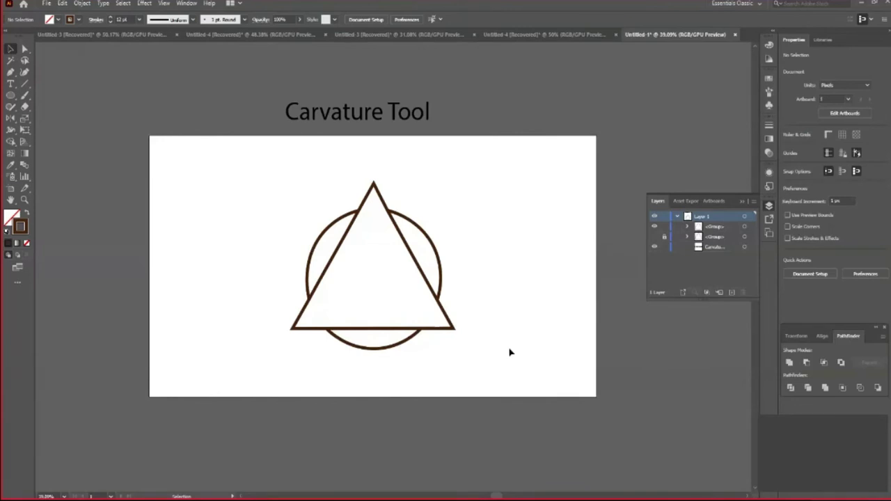
{"action": "key", "text": "z"}
{"action": "left_click", "coordinate": [365, 272]}
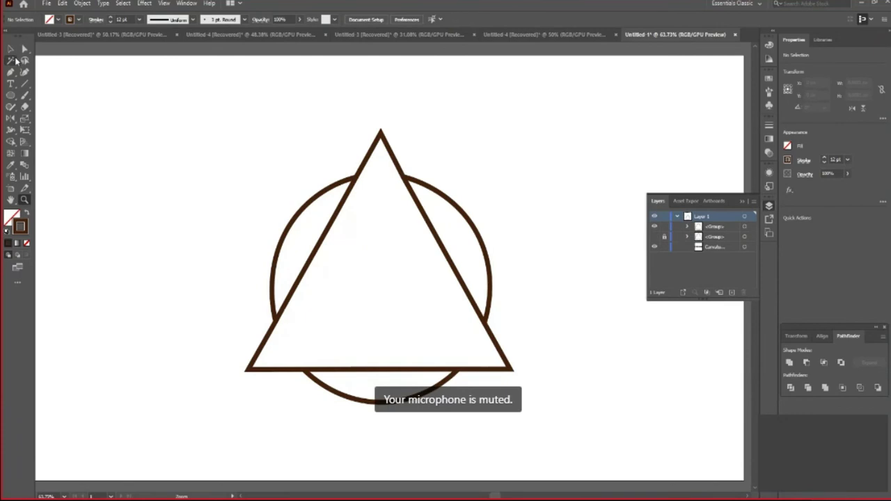
- Draw a stray pen path along the triangle's left edge, delete it, and zoom out
{"action": "left_click", "coordinate": [11, 49]}
{"action": "left_click", "coordinate": [21, 71]}
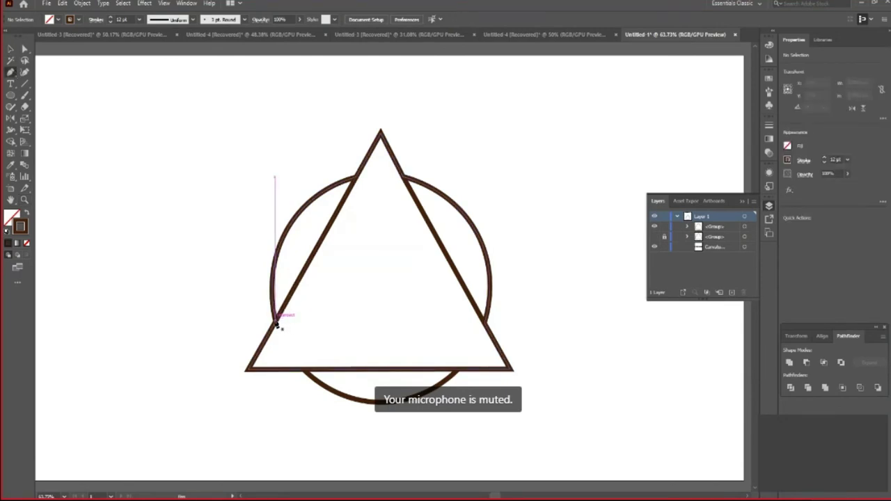
{"action": "left_click", "coordinate": [276, 322]}
{"action": "left_click", "coordinate": [355, 178]}
{"action": "left_click", "coordinate": [10, 49]}
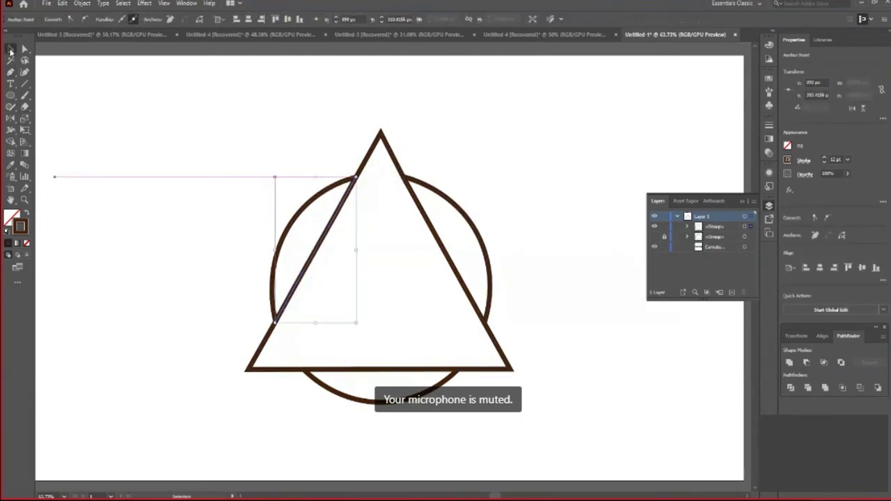
{"action": "key", "text": "Delete"}
{"action": "left_click_drag", "start_coordinate": [195, 105], "coordinate": [592, 458]}
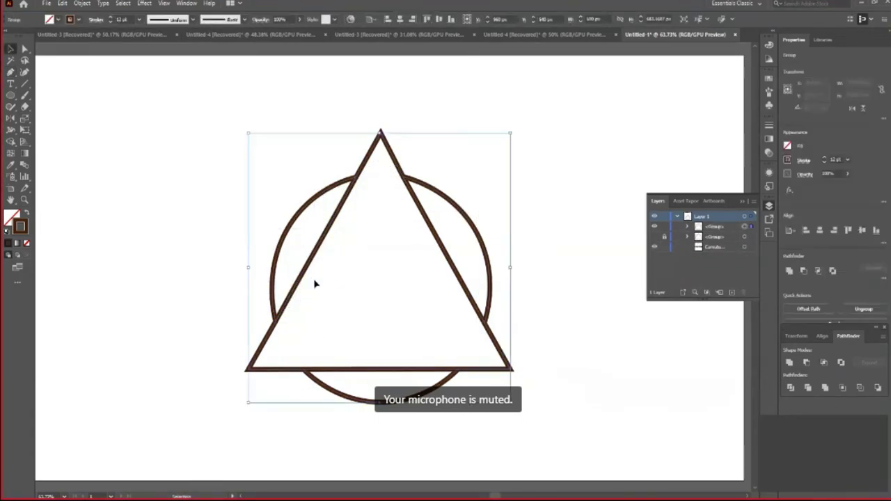
{"action": "key", "text": "z"}
{"action": "key", "text": "v"}
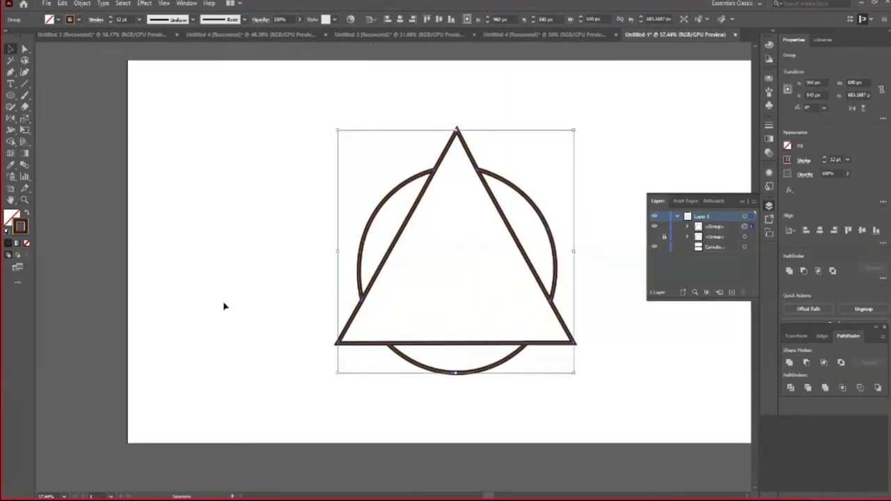
{"action": "left_click", "coordinate": [223, 305]}
- Draw a practice Curvature curve outside the circle, reshaping its handles toward the triangle's top
{"action": "key", "text": "shift+grave"}
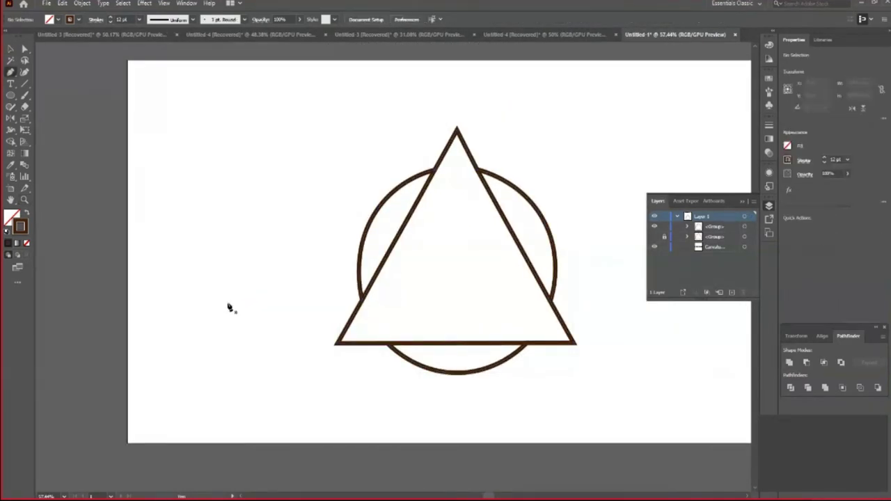
{"action": "left_click", "coordinate": [351, 298]}
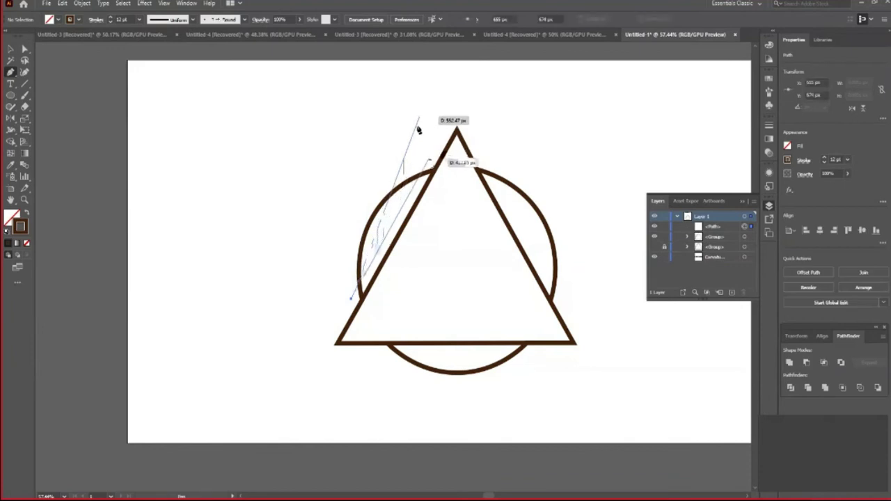
{"action": "mouse_move", "coordinate": [432, 161]}
{"action": "left_mouse_down"}
{"action": "mouse_move", "coordinate": [534, 164]}
{"action": "mouse_move", "coordinate": [540, 142]}
{"action": "mouse_move", "coordinate": [527, 143]}
{"action": "mouse_move", "coordinate": [547, 174]}
{"action": "mouse_move", "coordinate": [537, 141]}
{"action": "left_mouse_up"}
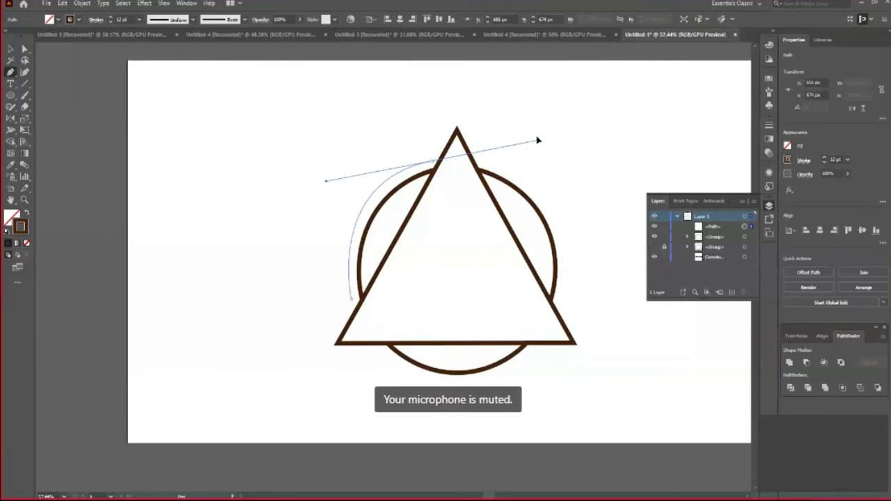
{"action": "mouse_move", "coordinate": [537, 141]}
{"action": "left_mouse_down"}
{"action": "mouse_move", "coordinate": [509, 131]}
{"action": "mouse_move", "coordinate": [571, 156]}
{"action": "mouse_move", "coordinate": [517, 143]}
{"action": "mouse_move", "coordinate": [549, 155]}
{"action": "mouse_move", "coordinate": [521, 153]}
{"action": "mouse_move", "coordinate": [559, 140]}
{"action": "mouse_move", "coordinate": [560, 147]}
{"action": "left_mouse_up"}
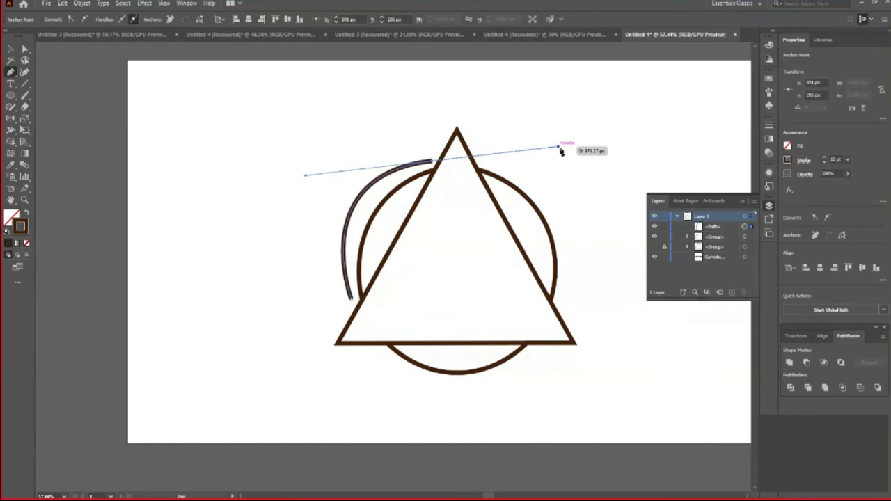
{"action": "left_click", "coordinate": [454, 167]}
{"action": "left_click", "coordinate": [536, 152]}
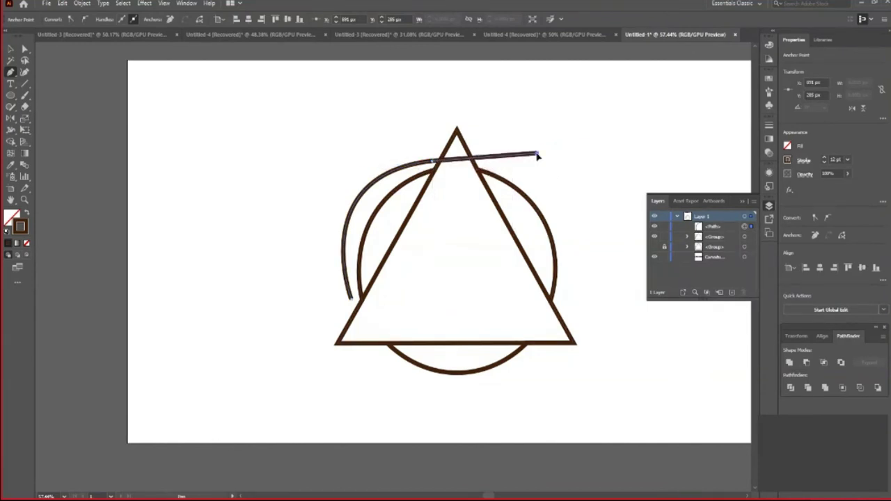
{"action": "key", "text": "ctrl+z"}
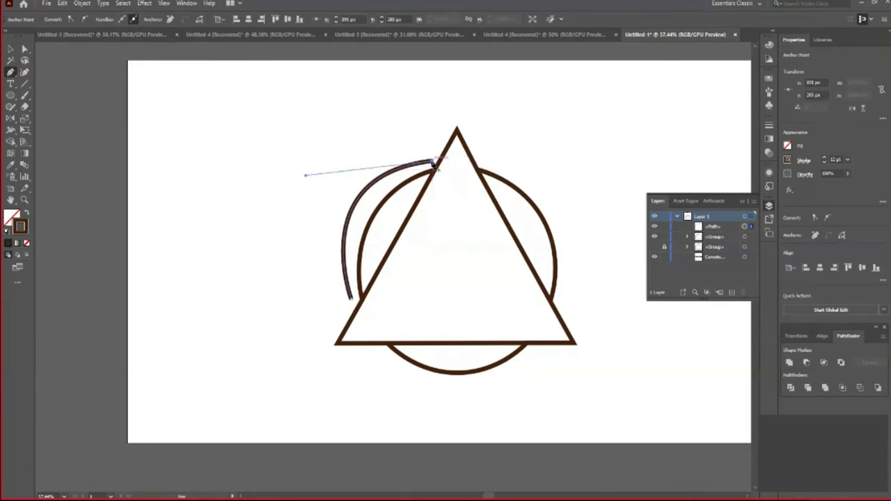
{"action": "left_click_drag", "start_coordinate": [433, 164], "coordinate": [41, 82]}
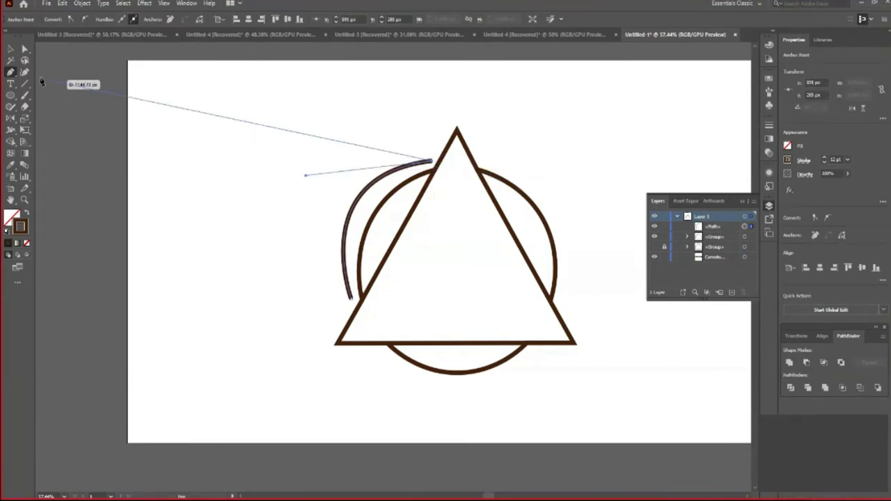
{"action": "left_click", "coordinate": [271, 237], "text": "ctrl"}
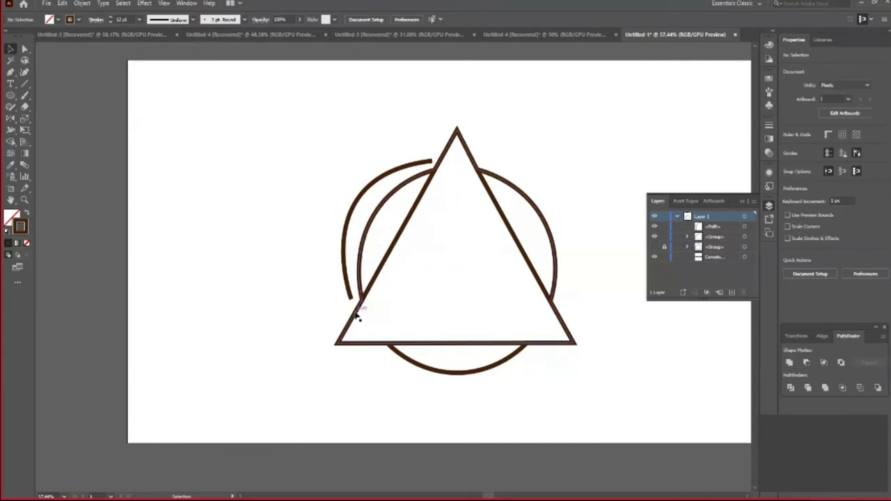
- Delete the outer test arc and drag the triangle-and-circle group to the artboard's right side
{"action": "left_click", "coordinate": [354, 204]}
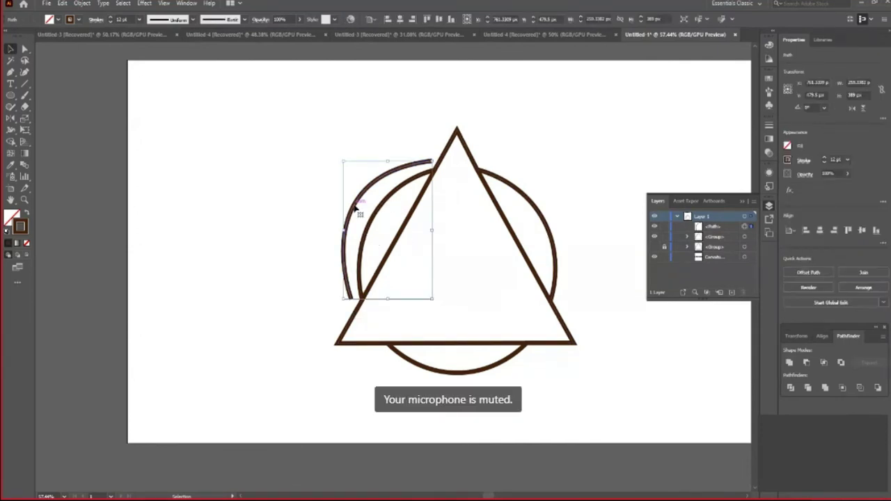
{"action": "key", "text": "Delete"}
{"action": "left_click_drag", "start_coordinate": [331, 111], "coordinate": [588, 403]}
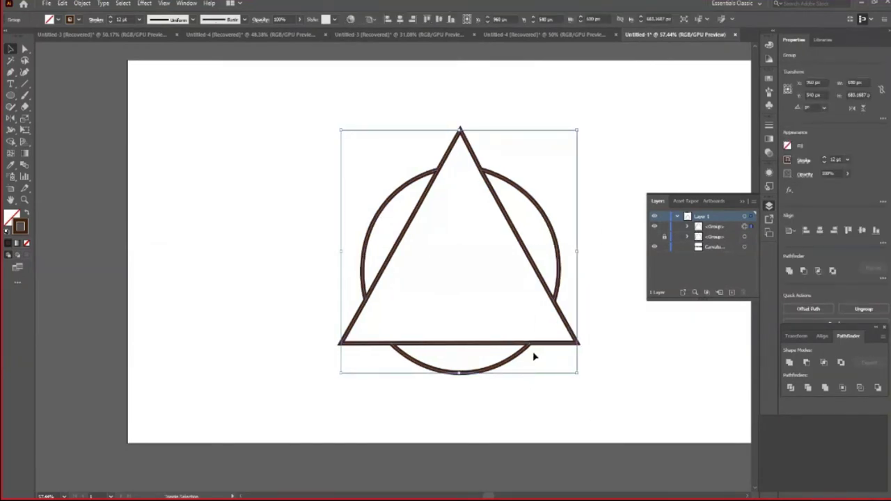
{"action": "left_click_drag", "start_coordinate": [533, 356], "coordinate": [678, 357]}
- Draw a new ellipse in the empty left area of the artboard and zoom in
{"action": "left_click", "coordinate": [252, 289]}
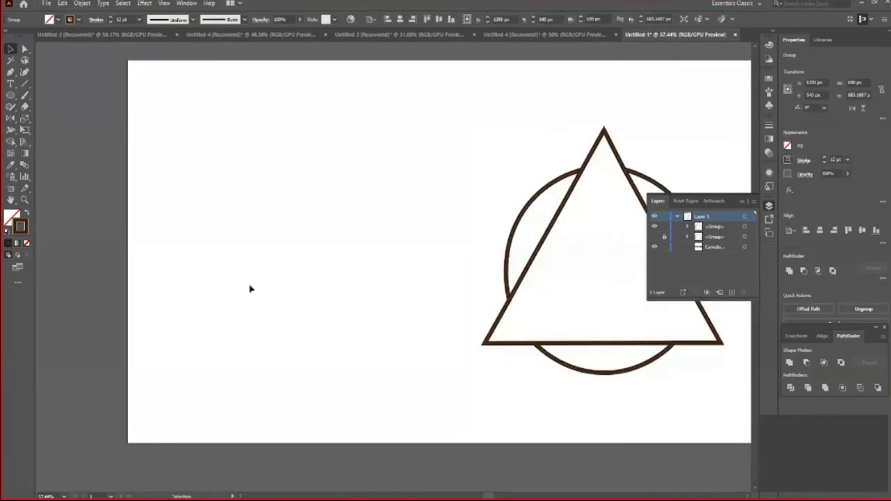
{"action": "key", "text": "l"}
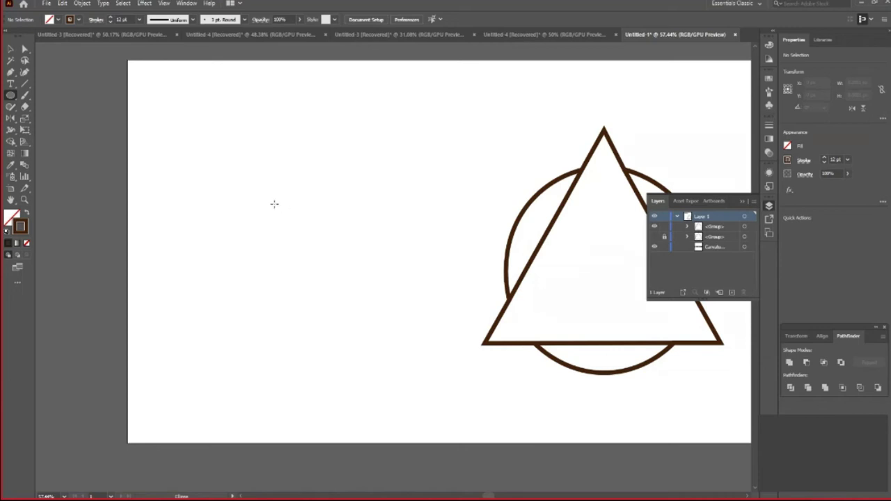
{"action": "mouse_move", "coordinate": [240, 202]}
{"action": "left_mouse_down"}
{"action": "mouse_move", "coordinate": [339, 299]}
{"action": "mouse_move", "coordinate": [375, 281]}
{"action": "left_mouse_up"}
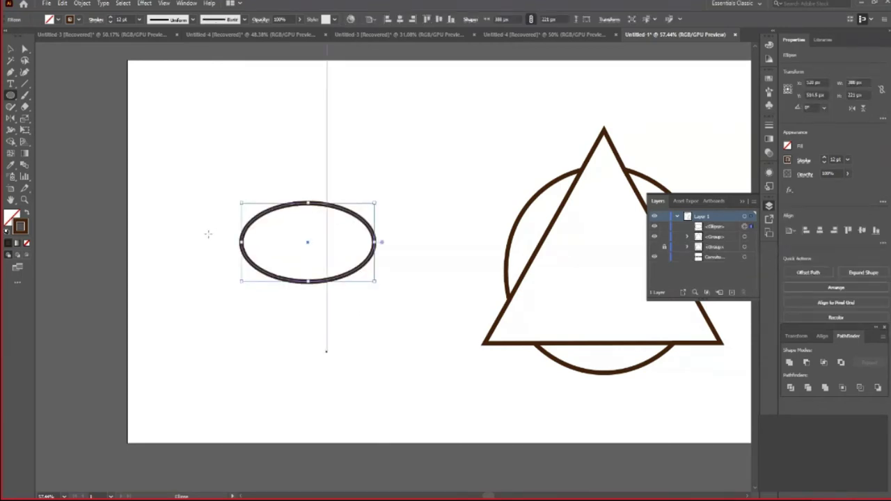
{"action": "key", "text": "v"}
{"action": "scroll", "coordinate": [372, 269], "scroll_direction": "up", "scroll_amount": 1}
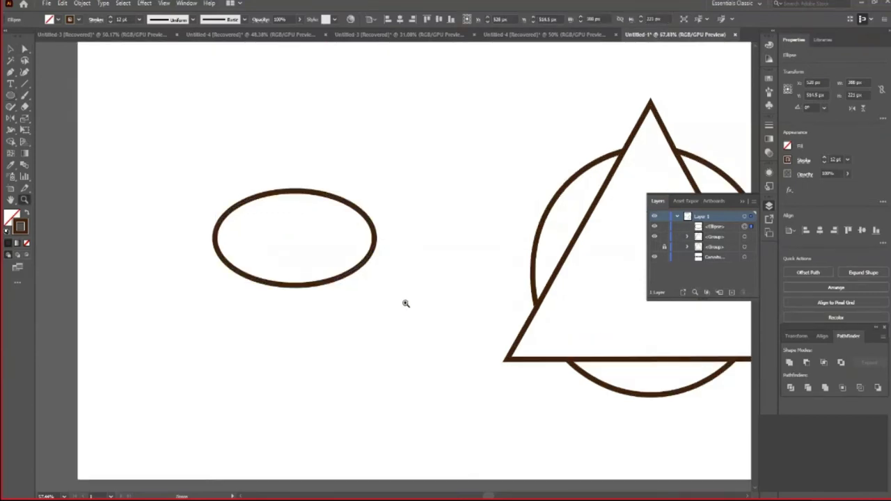
{"action": "scroll", "coordinate": [380, 278], "scroll_direction": "up", "scroll_amount": 1}
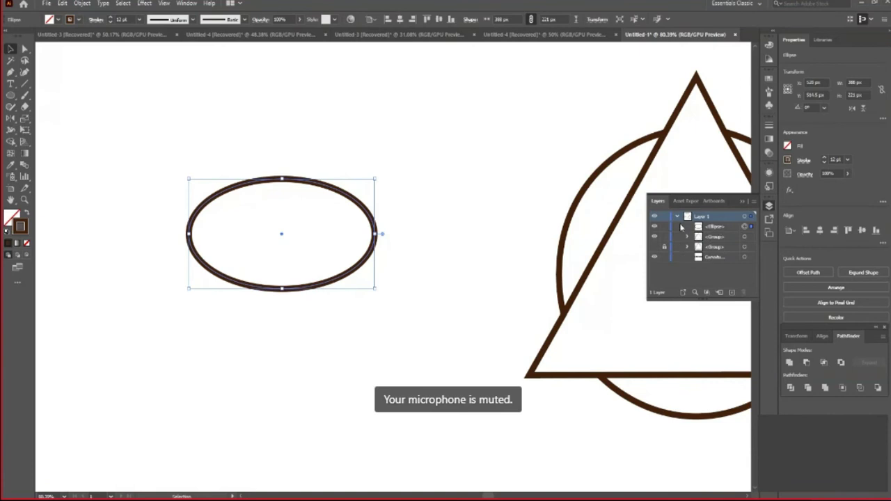
- Lock the ellipse in Layers, briefly try an orange fill, then restore default colours
{"action": "left_click", "coordinate": [664, 228]}
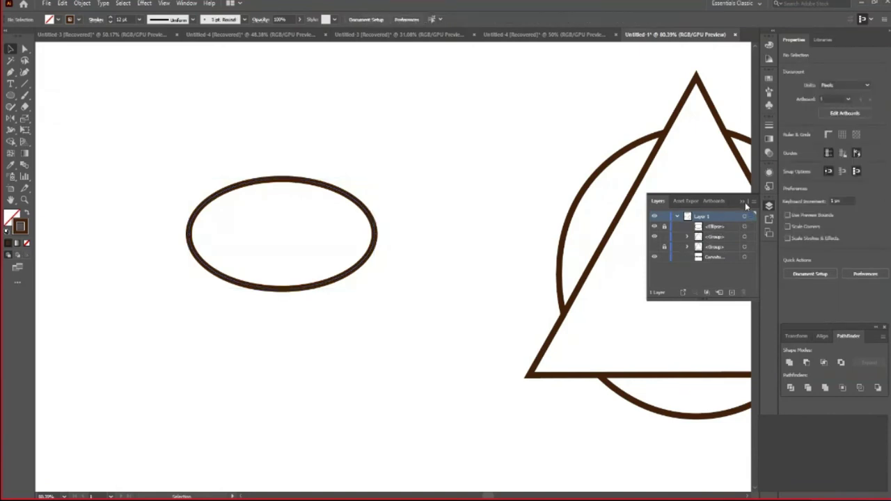
{"action": "left_click", "coordinate": [743, 201]}
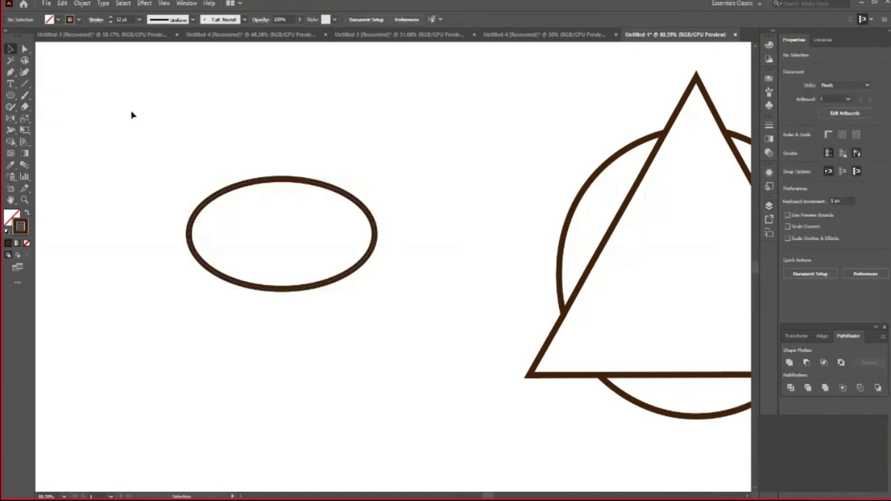
{"action": "left_click", "coordinate": [24, 73]}
{"action": "left_click", "coordinate": [50, 19]}
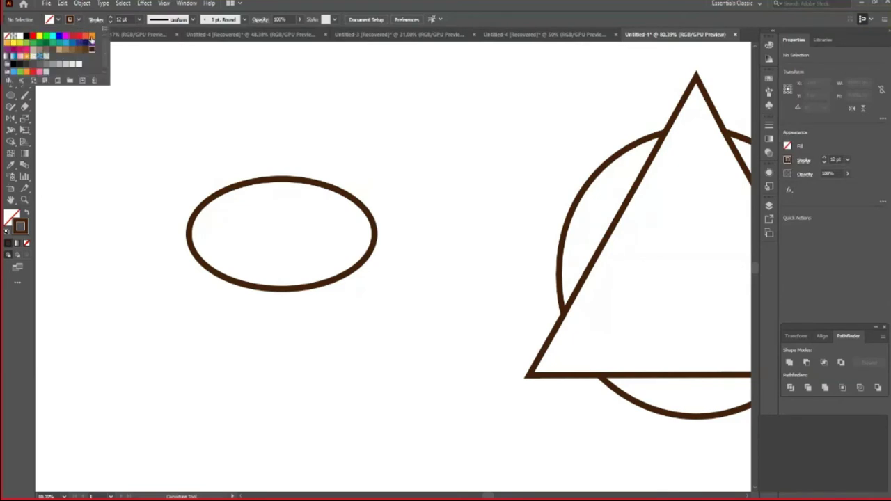
{"action": "left_click", "coordinate": [92, 39]}
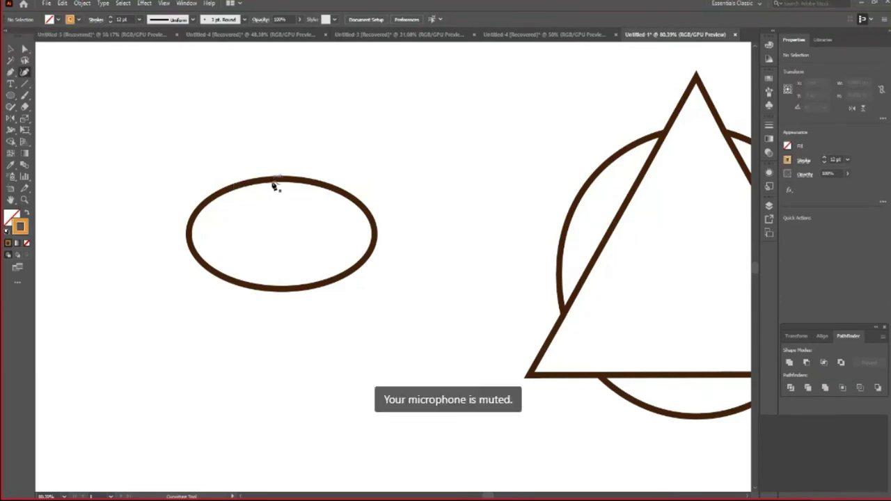
{"action": "key", "text": "v"}
{"action": "left_click", "coordinate": [10, 49]}
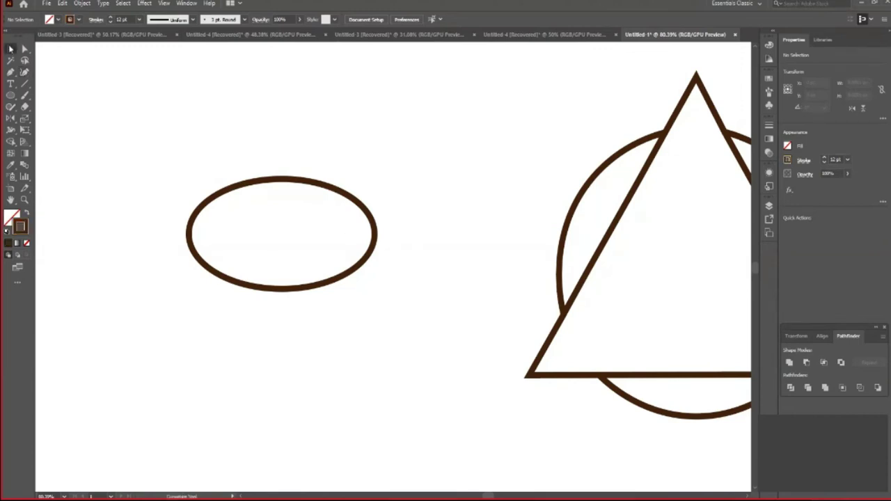
- Show rulers and place vertical guides through the ellipse's centre
{"action": "key", "text": "ctrl+r"}
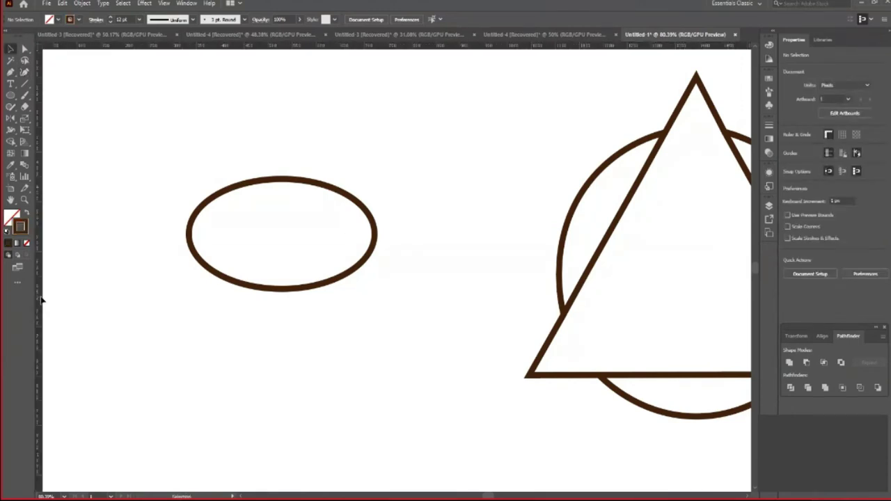
{"action": "left_click_drag", "start_coordinate": [41, 299], "coordinate": [306, 288]}
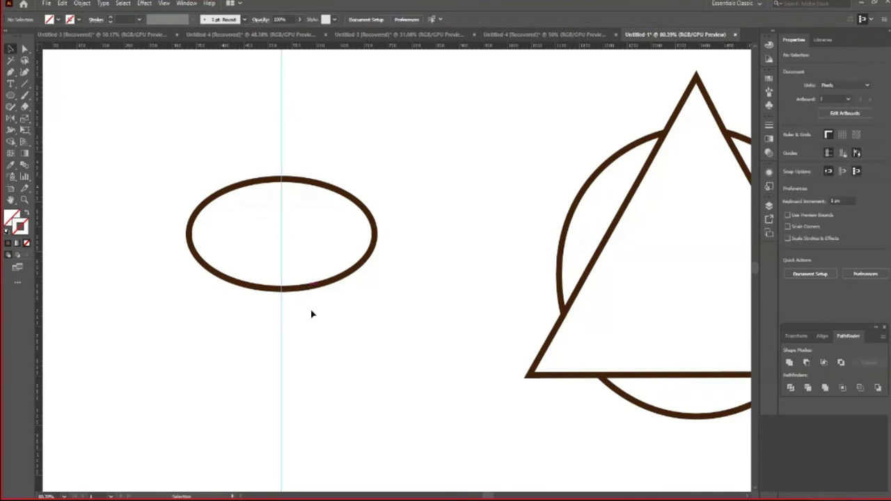
{"action": "left_click", "coordinate": [768, 206]}
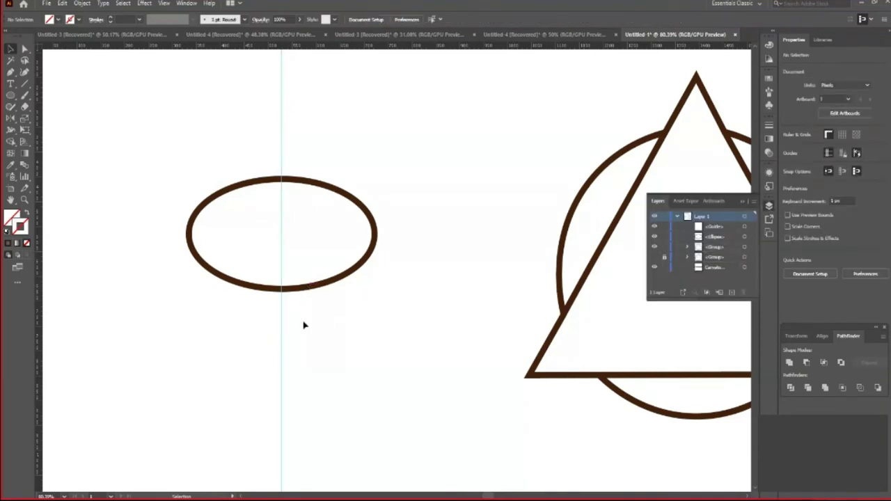
{"action": "left_click_drag", "start_coordinate": [282, 335], "coordinate": [285, 338]}
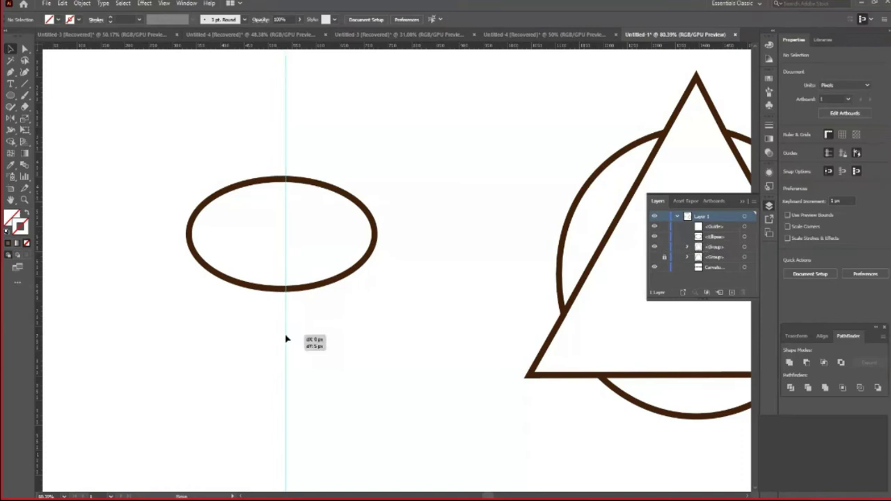
{"action": "left_click", "coordinate": [323, 267]}
{"action": "key", "text": "ctrl+shift+b"}
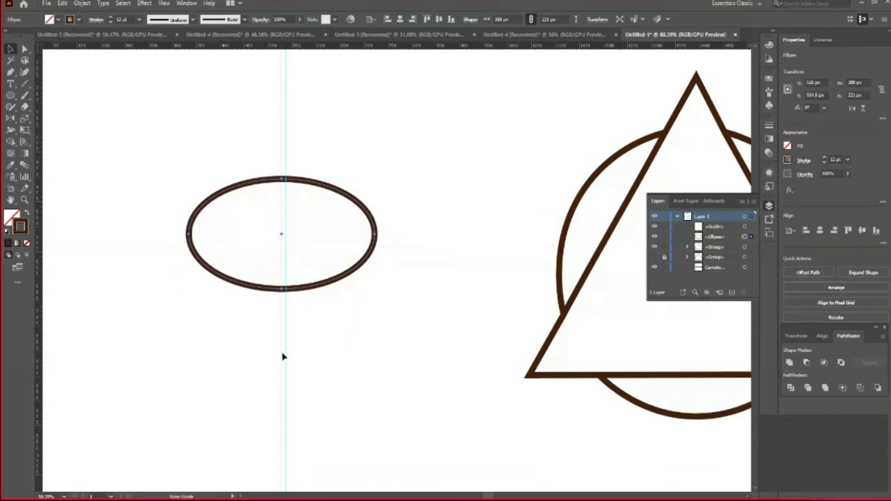
{"action": "left_click_drag", "start_coordinate": [282, 357], "coordinate": [288, 364]}
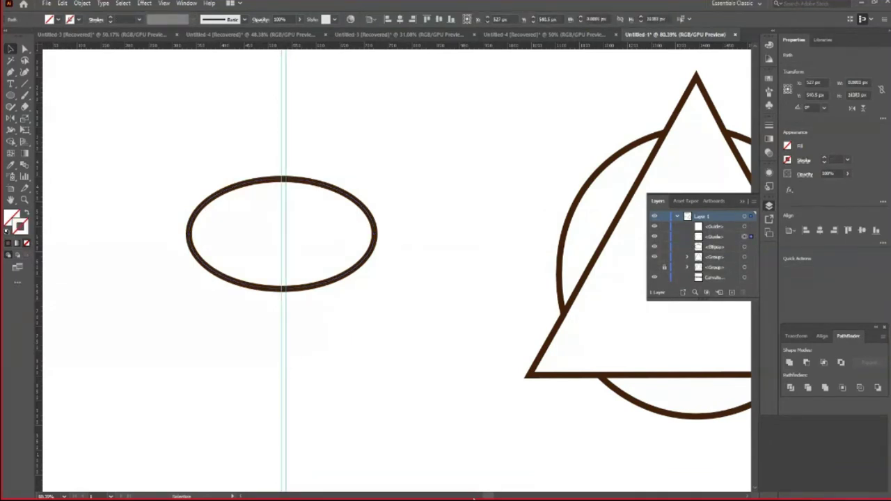
- Delete the extra vertical guide and set the Curvature Tool stroke colour to orange
{"action": "key", "text": "Delete"}
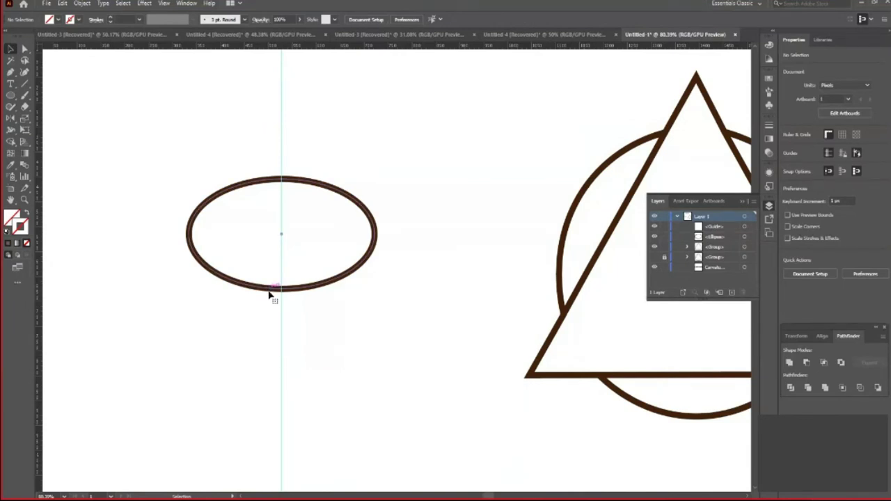
{"action": "left_click", "coordinate": [269, 295]}
{"action": "left_click", "coordinate": [237, 332]}
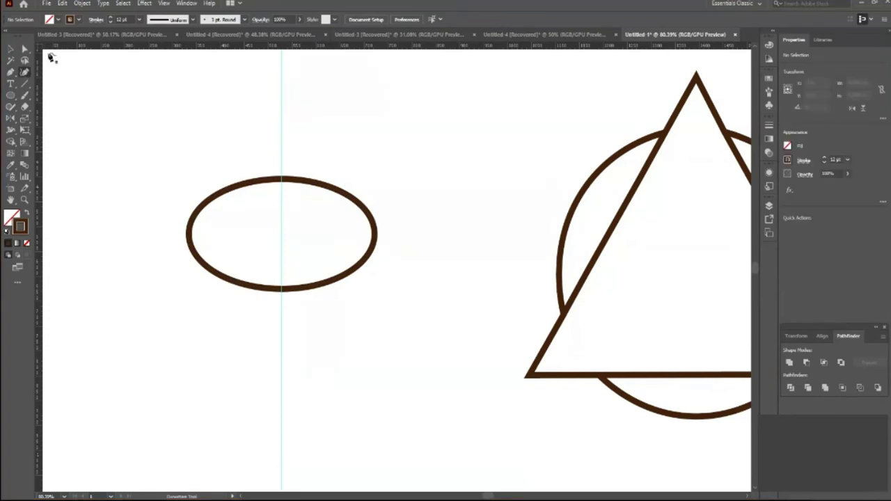
{"action": "left_click", "coordinate": [76, 19]}
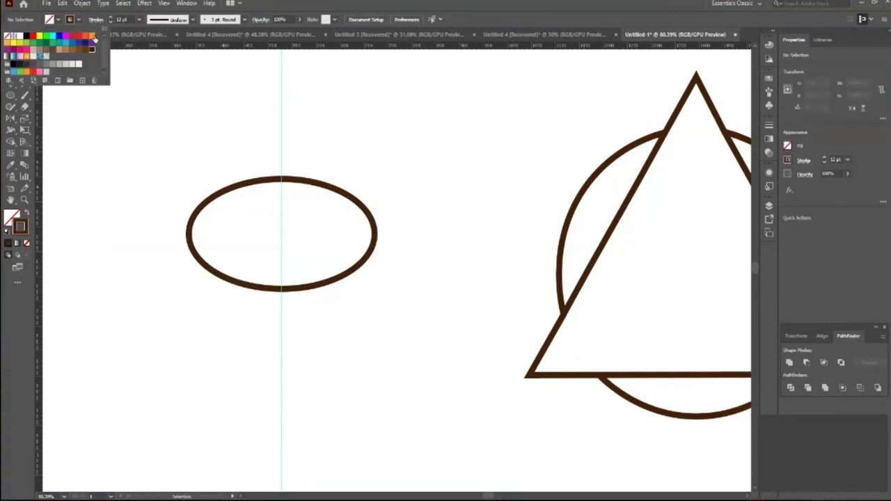
{"action": "left_click", "coordinate": [92, 35]}
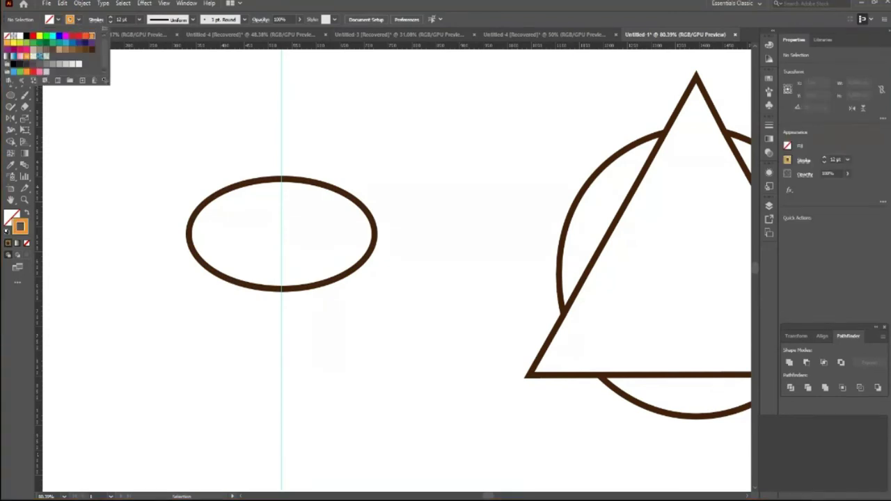
- Trace from the ellipse's top point through its right side to its bottom point
{"action": "left_click", "coordinate": [282, 180]}
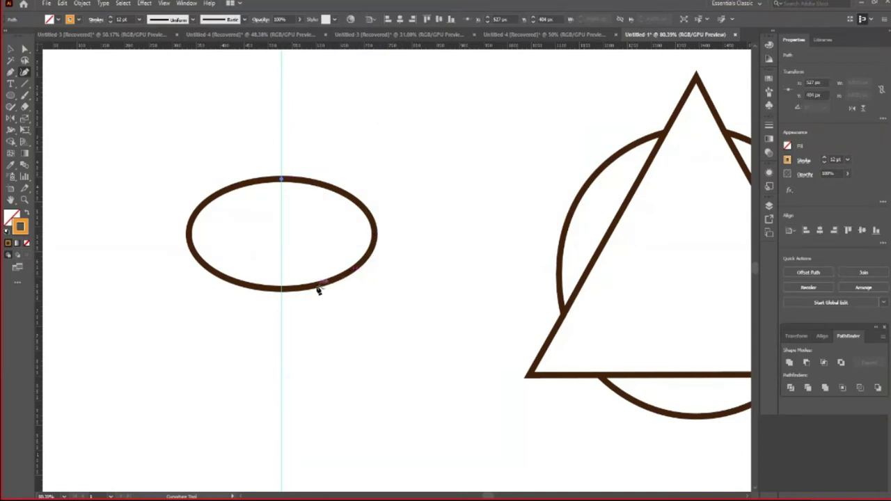
{"action": "left_click", "coordinate": [364, 256]}
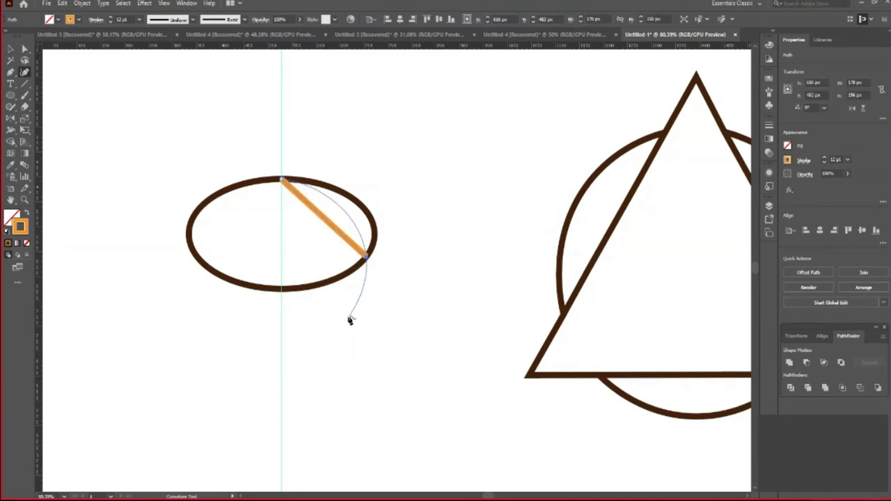
{"action": "key", "text": "Escape"}
{"action": "key", "text": "ctrl+z"}
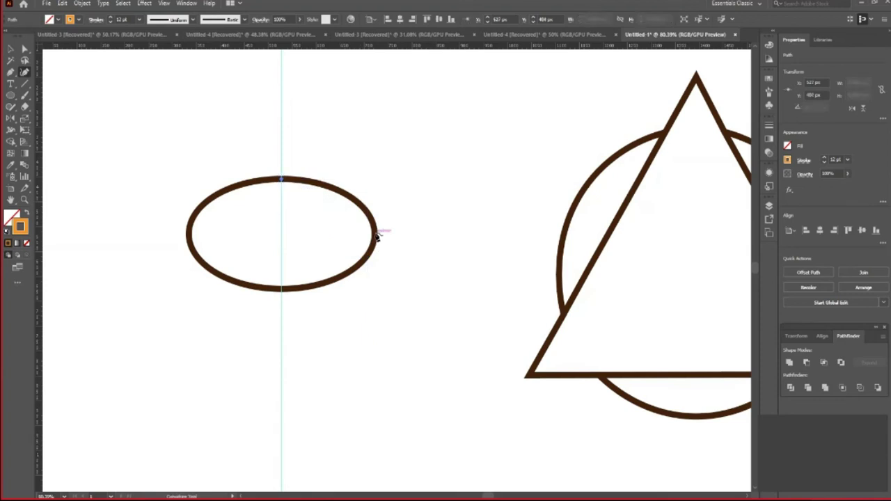
{"action": "left_click", "coordinate": [375, 232]}
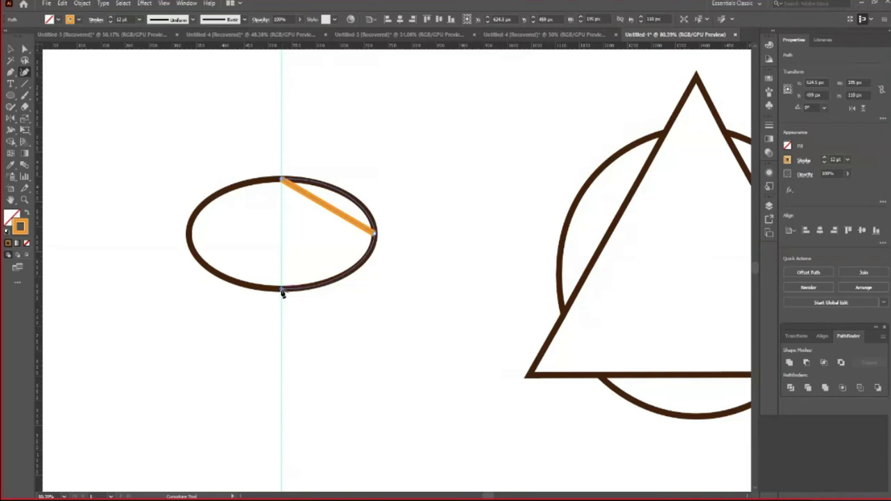
{"action": "left_click", "coordinate": [282, 291]}
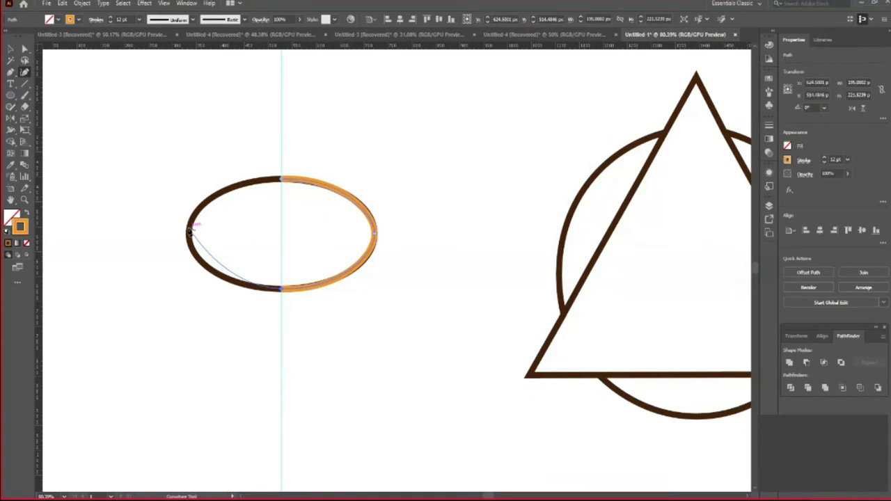
{"action": "key", "text": "Escape"}
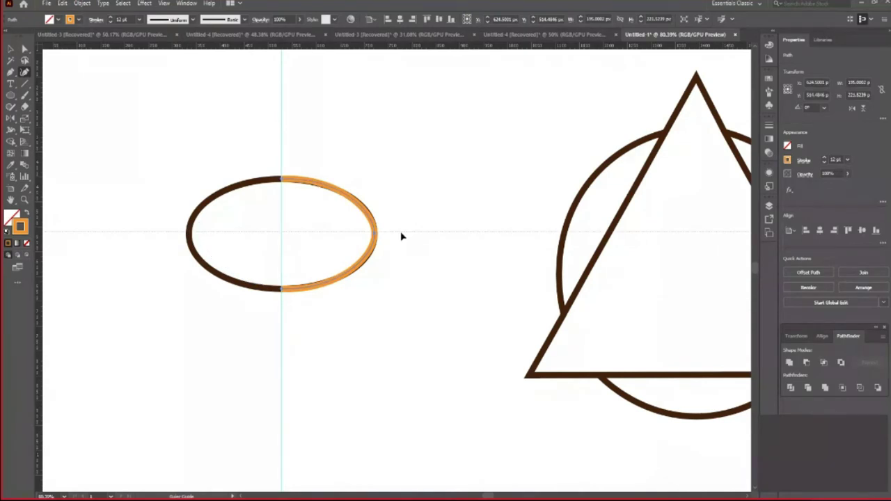
- Resume from the bottom point, add the left point, and close the path at the top
{"action": "left_click", "coordinate": [401, 234]}
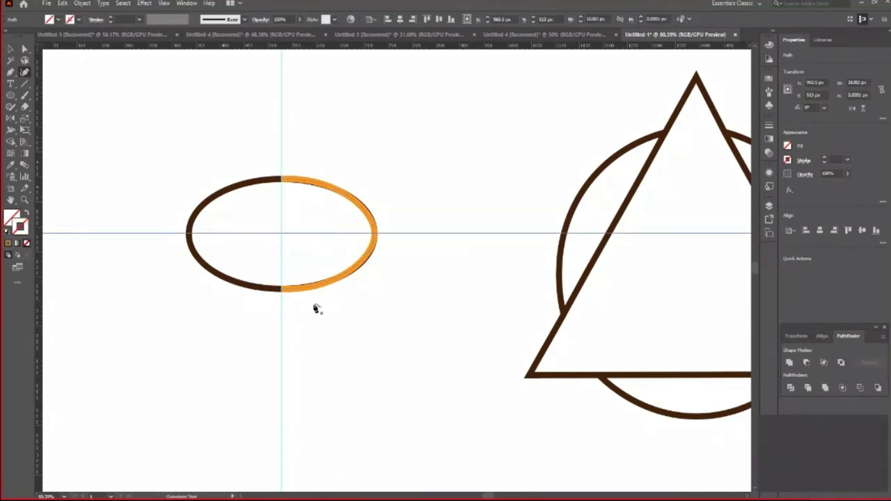
{"action": "left_click", "coordinate": [281, 290]}
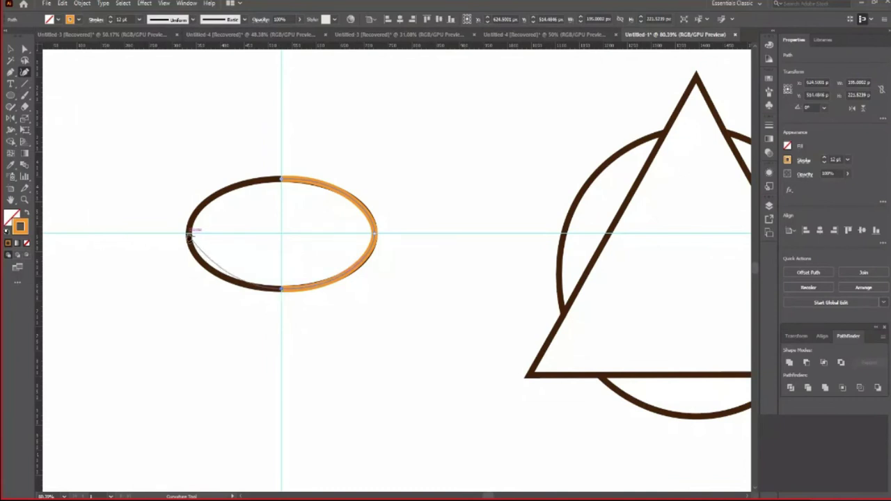
{"action": "left_click", "coordinate": [190, 234]}
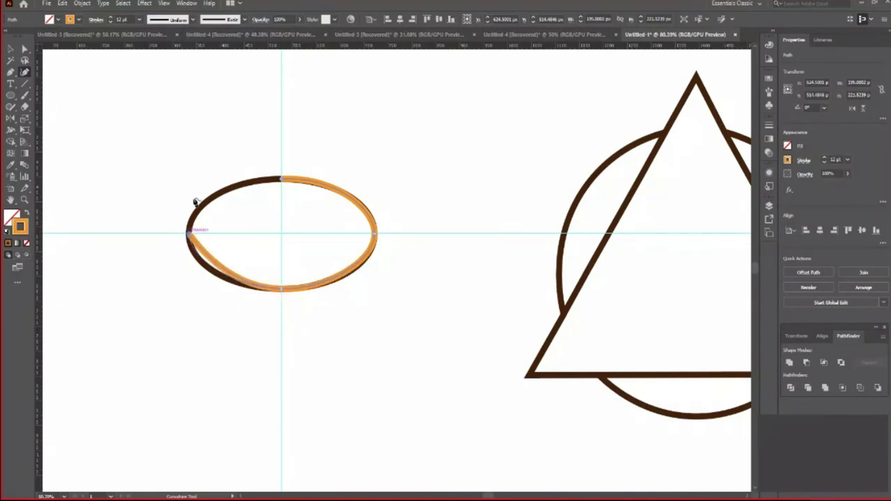
{"action": "left_click", "coordinate": [282, 180]}
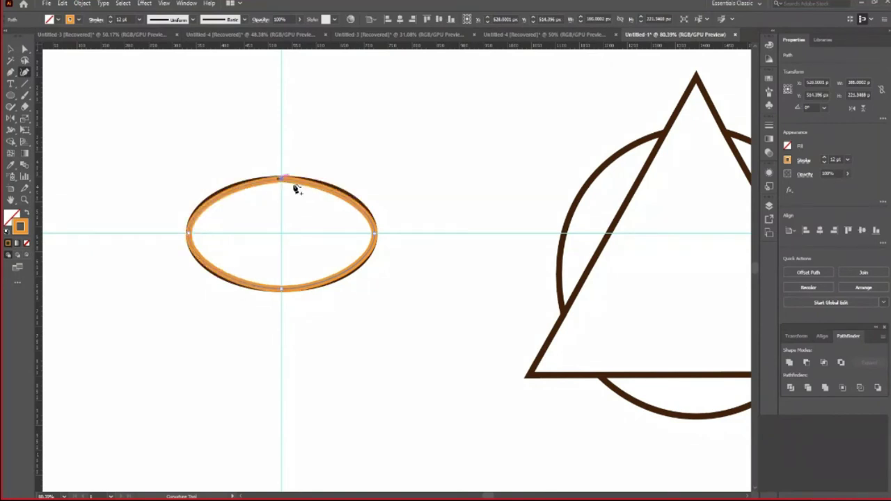
- Drag the orange ellipse above the brown ellipse, then nudge it about 30 px higher
{"action": "left_click", "coordinate": [10, 50]}
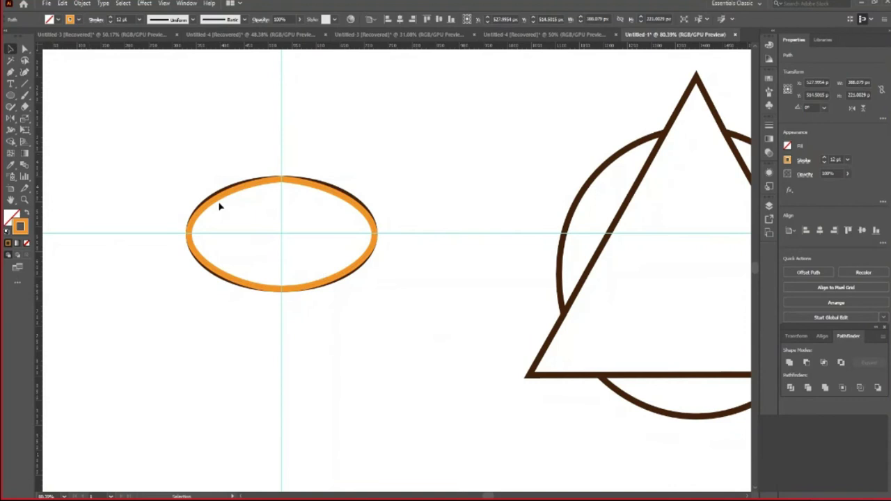
{"action": "left_click", "coordinate": [342, 293]}
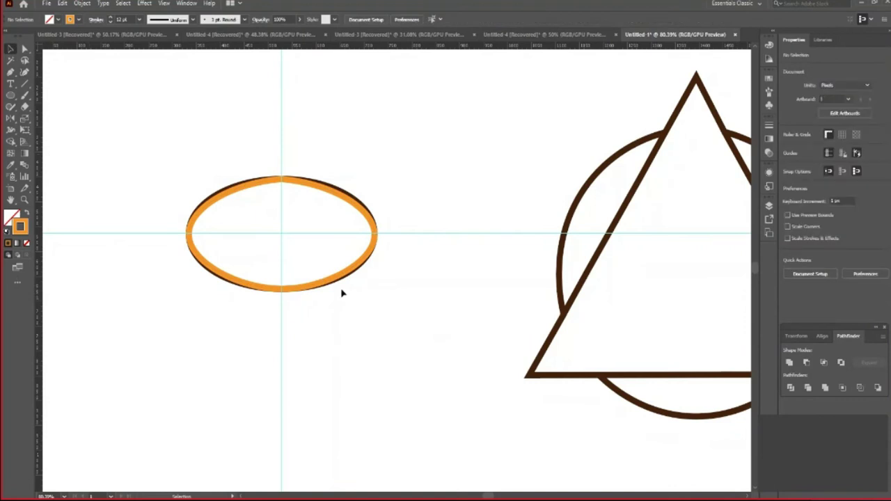
{"action": "left_click_drag", "start_coordinate": [341, 287], "coordinate": [341, 166]}
{"action": "scroll", "coordinate": [412, 243], "scroll_direction": "up", "scroll_amount": 2}
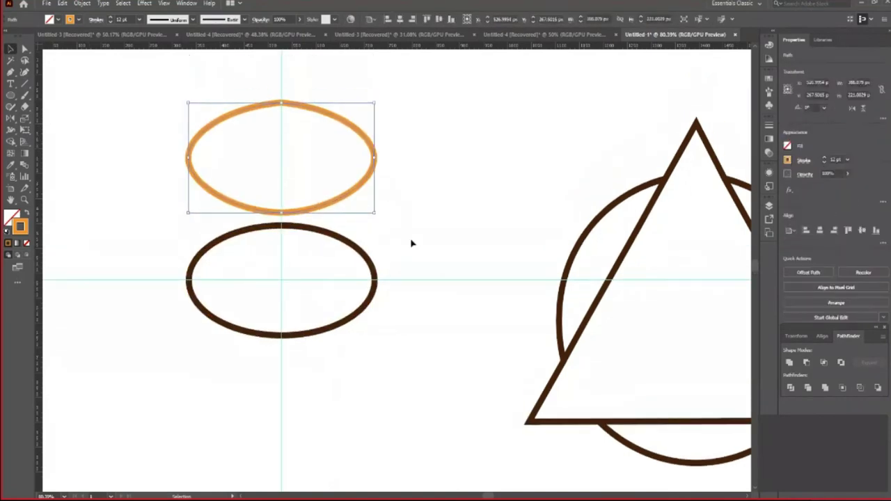
{"action": "scroll", "coordinate": [360, 189], "scroll_direction": "up", "scroll_amount": 1}
{"action": "left_click", "coordinate": [455, 222]}
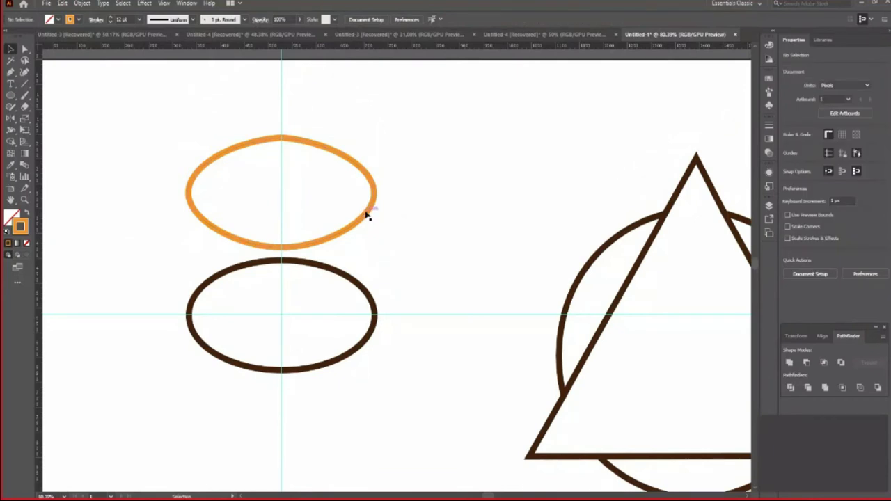
{"action": "left_click", "coordinate": [299, 138]}
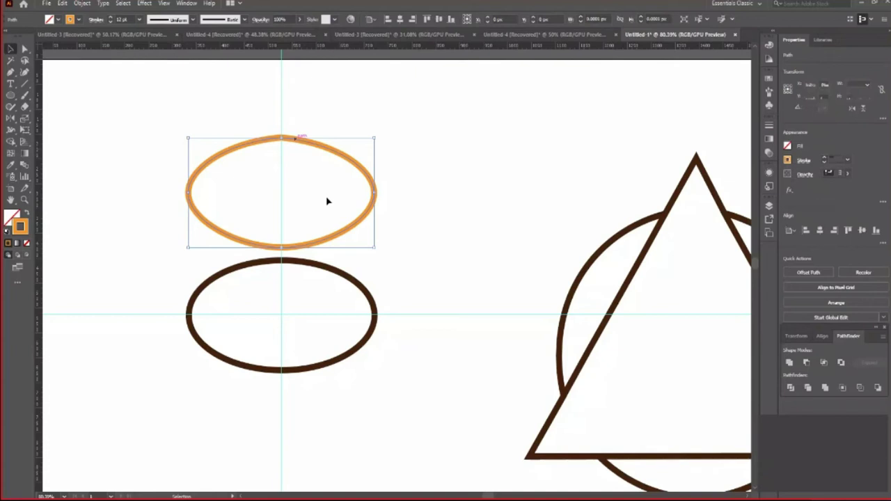
{"action": "key", "text": "a"}
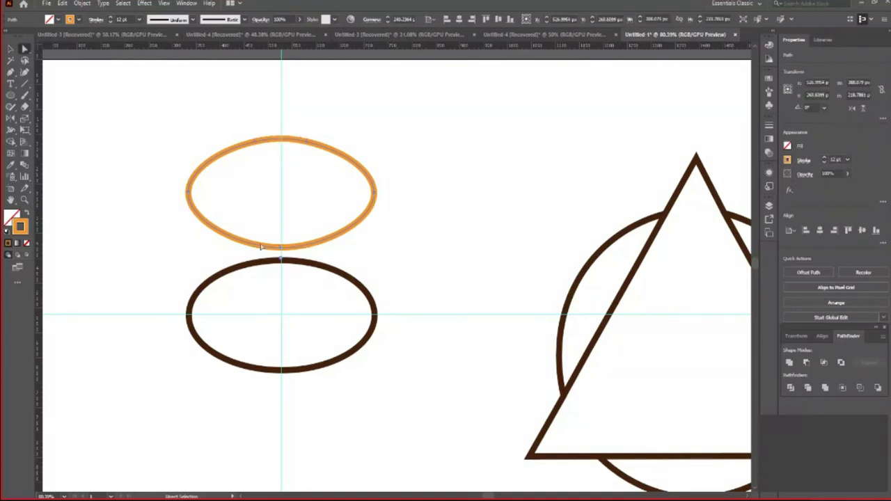
{"action": "left_click", "coordinate": [416, 256]}
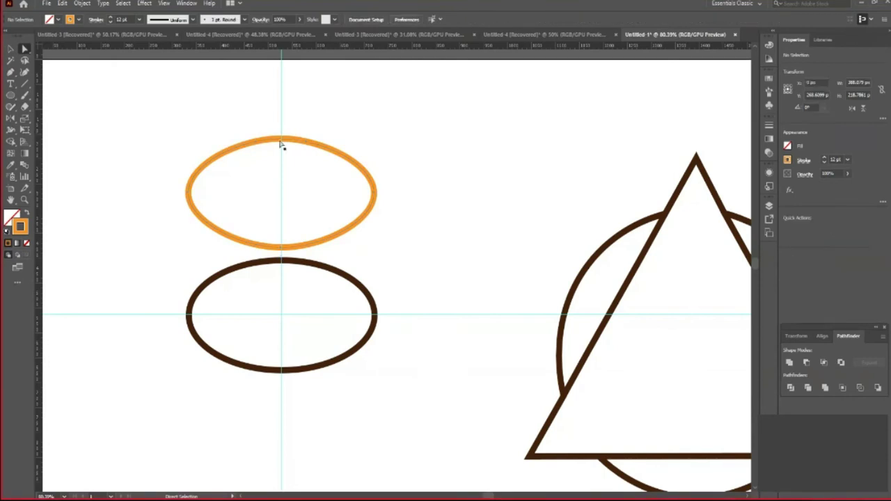
{"action": "left_click", "coordinate": [10, 49]}
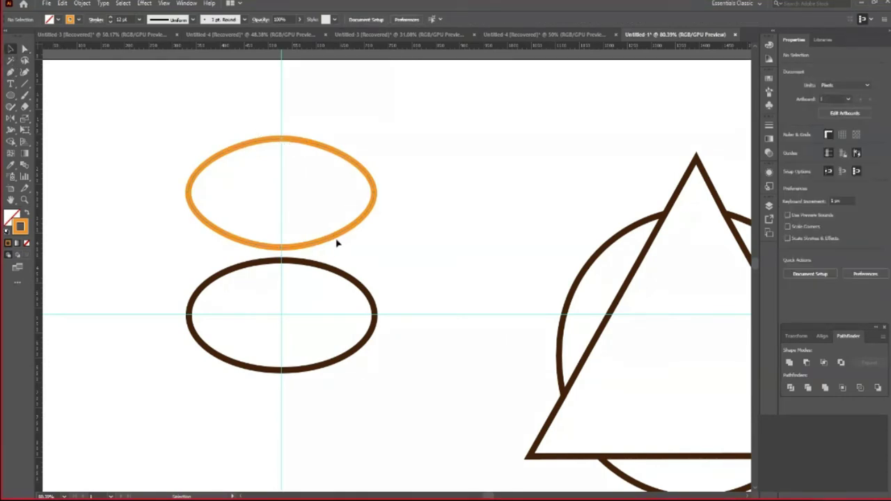
{"action": "left_click_drag", "start_coordinate": [336, 243], "coordinate": [324, 179]}
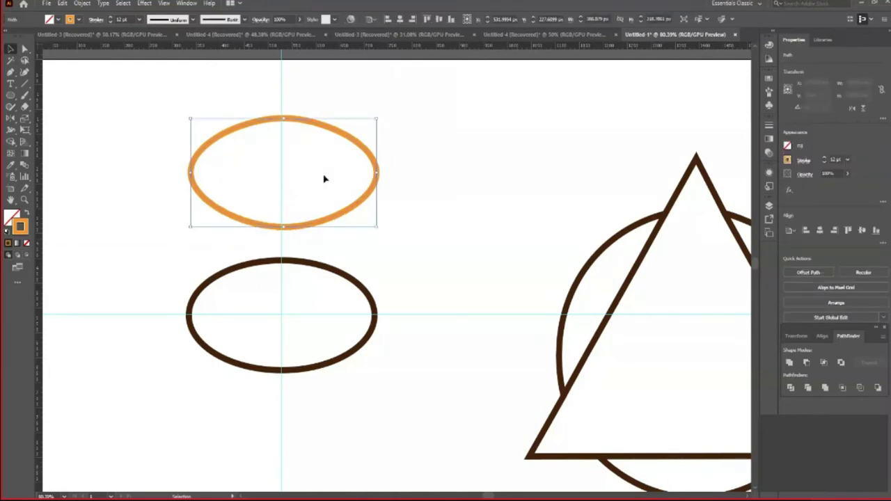
- Zoom out until the whole Carvature Tool artboard and all its shapes are visible
{"action": "left_click", "coordinate": [324, 179]}
{"action": "scroll", "coordinate": [206, 249], "scroll_direction": "up", "scroll_amount": 1}
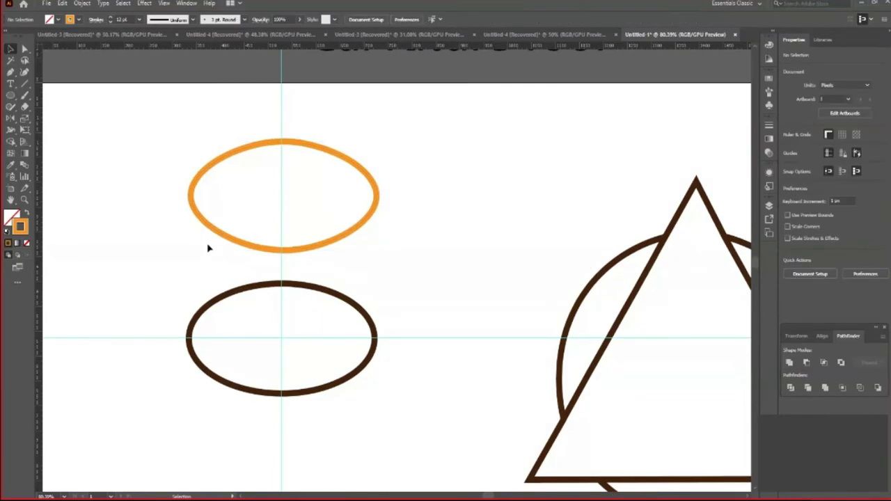
{"action": "scroll", "coordinate": [217, 195], "scroll_direction": "down", "scroll_amount": 3}
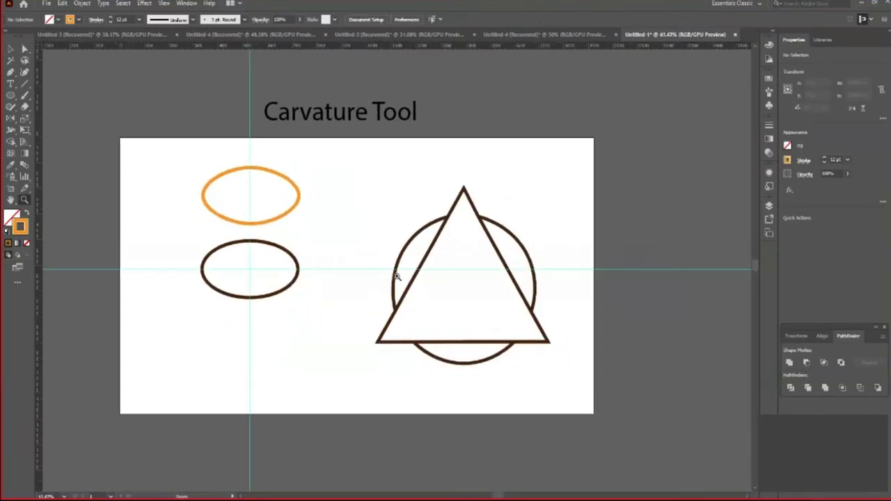
{"action": "scroll", "coordinate": [398, 277], "scroll_direction": "up", "scroll_amount": 1}
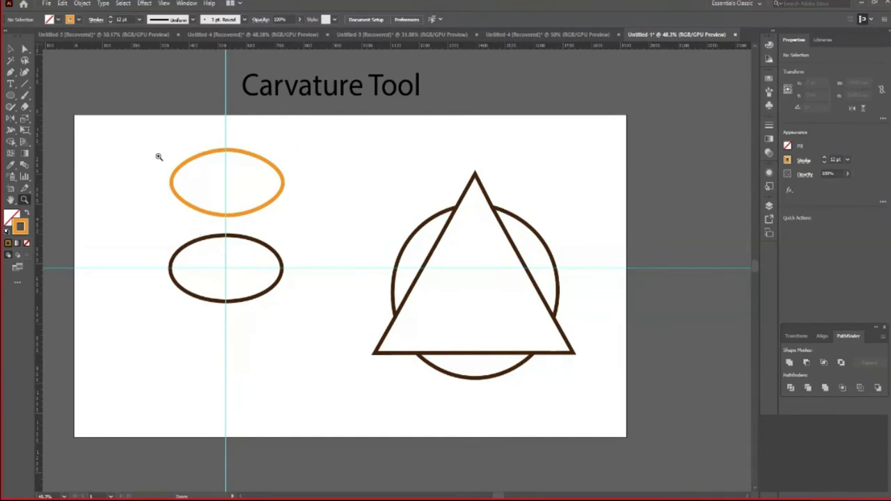
{"action": "scroll", "coordinate": [160, 155], "scroll_direction": "up", "scroll_amount": 1}
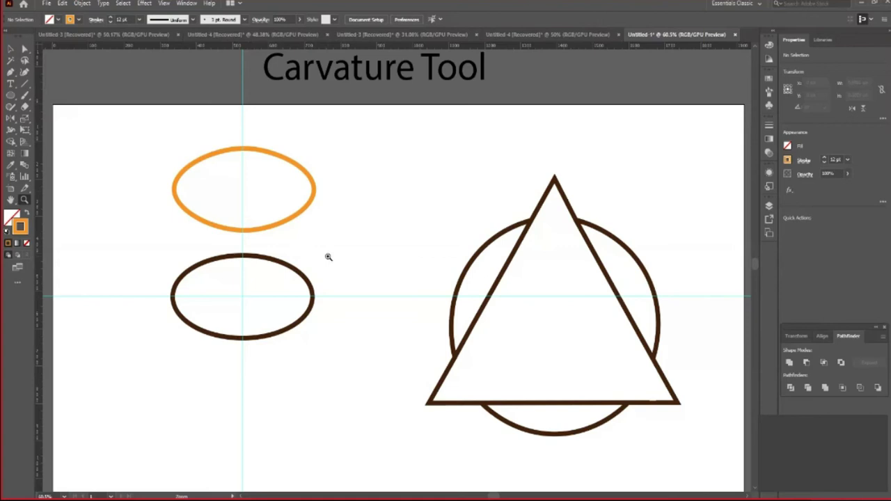
{"action": "scroll", "coordinate": [278, 204], "scroll_direction": "down", "scroll_amount": 1}
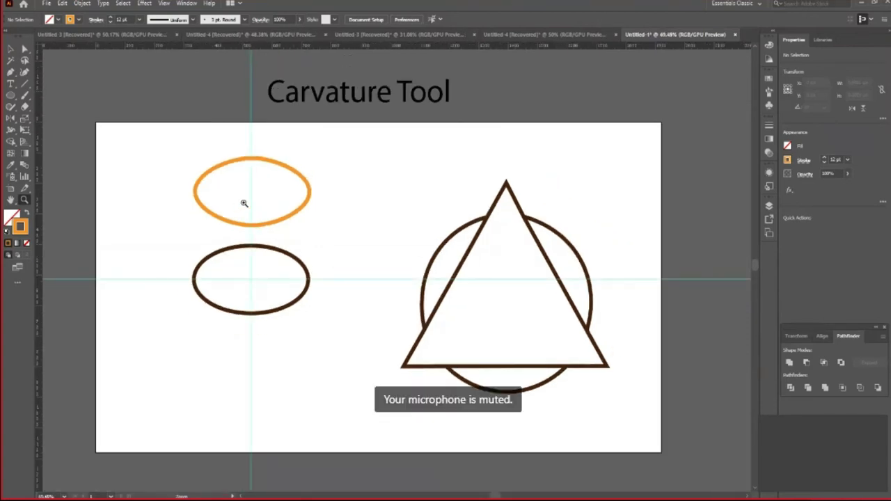
{"action": "scroll", "coordinate": [218, 216], "scroll_direction": "down", "scroll_amount": 1}
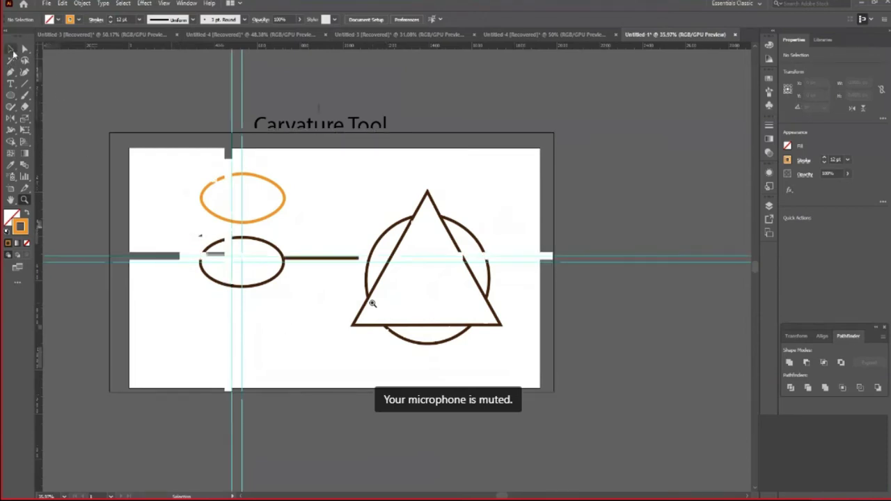
{"action": "left_click", "coordinate": [11, 49]}
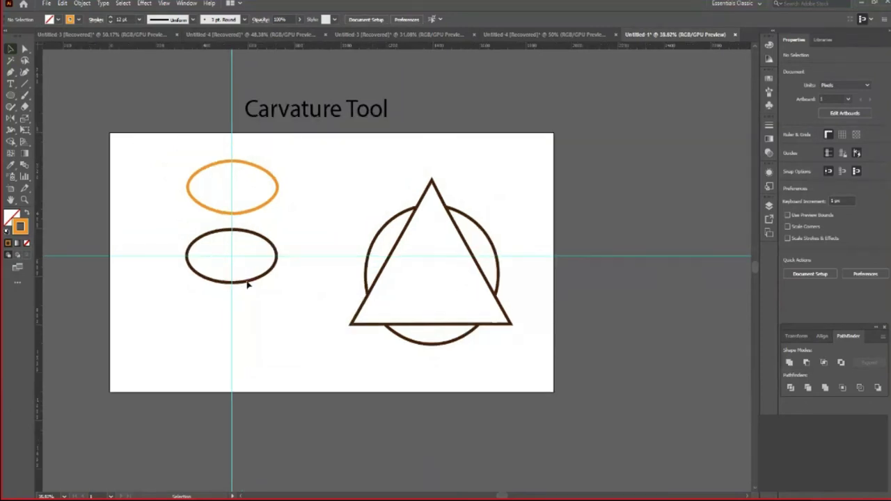
- Arrange the dark ellipse on the left and the orange ellipse beside it on the right
{"action": "mouse_move", "coordinate": [269, 211]}
{"action": "left_mouse_down"}
{"action": "mouse_move", "coordinate": [302, 293]}
{"action": "mouse_move", "coordinate": [325, 285]}
{"action": "left_mouse_up"}
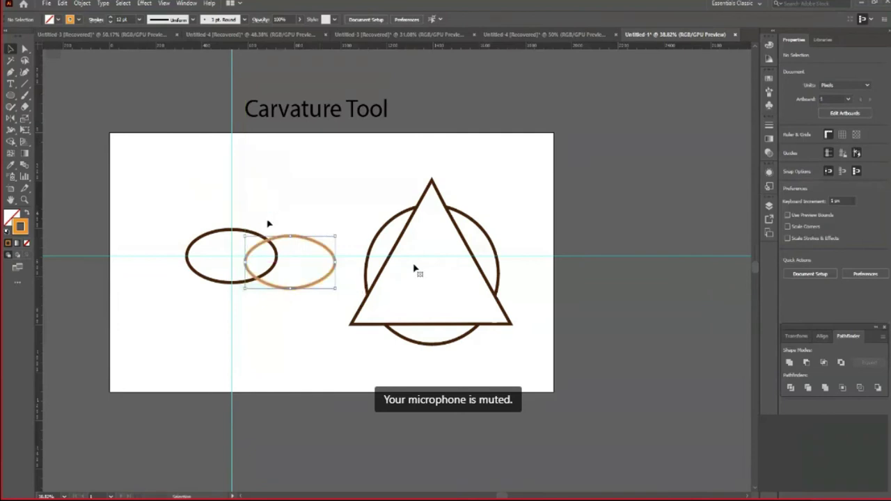
{"action": "key", "text": "F7"}
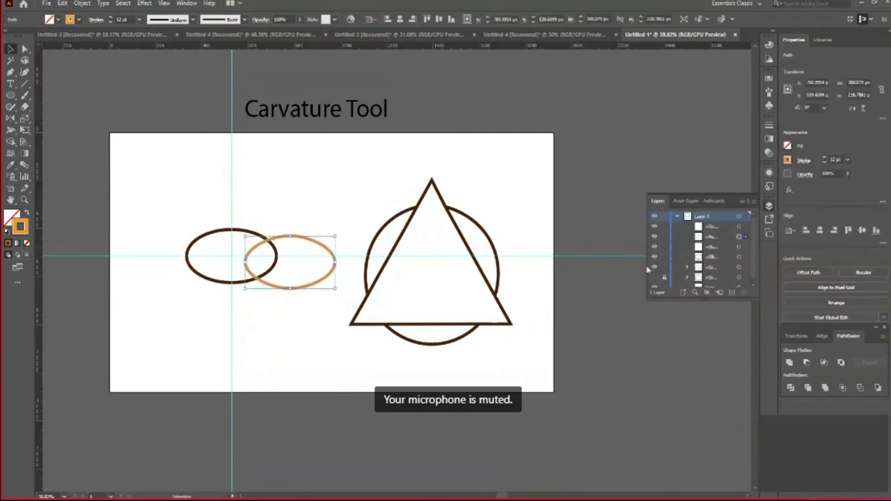
{"action": "left_click", "coordinate": [227, 304]}
{"action": "left_click_drag", "start_coordinate": [223, 284], "coordinate": [186, 282]}
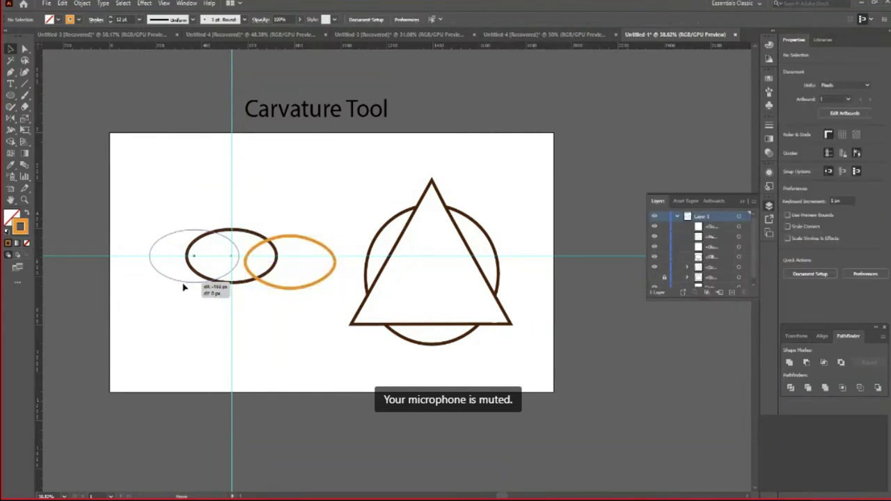
{"action": "left_click", "coordinate": [282, 317]}
{"action": "mouse_move", "coordinate": [291, 288]}
{"action": "left_mouse_down"}
{"action": "mouse_move", "coordinate": [304, 293]}
{"action": "mouse_move", "coordinate": [306, 285]}
{"action": "left_mouse_up"}
{"action": "left_click_drag", "start_coordinate": [209, 283], "coordinate": [217, 284]}
{"action": "left_click", "coordinate": [295, 393]}
- Give the orange-outlined ellipse a solid black fill and check the result
{"action": "scroll", "coordinate": [342, 388], "scroll_direction": "up", "scroll_amount": 1}
{"action": "left_click", "coordinate": [301, 293]}
{"action": "left_click", "coordinate": [70, 20]}
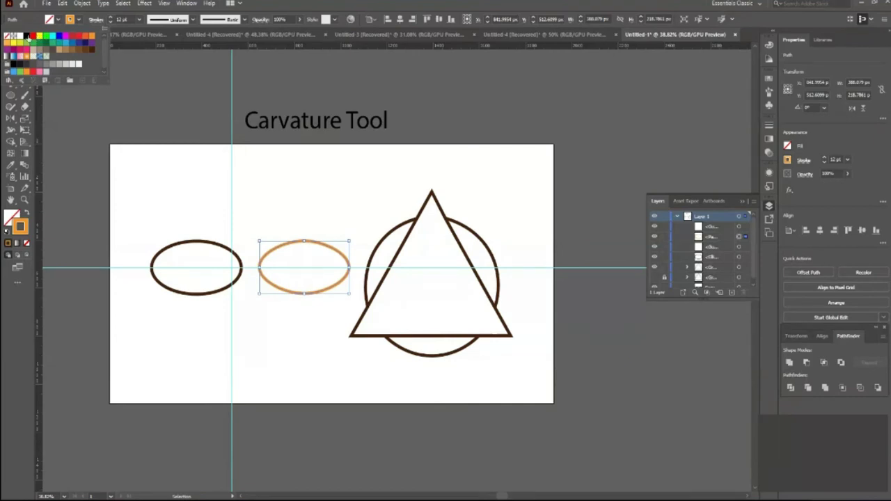
{"action": "left_click", "coordinate": [25, 35]}
{"action": "left_click", "coordinate": [205, 316]}
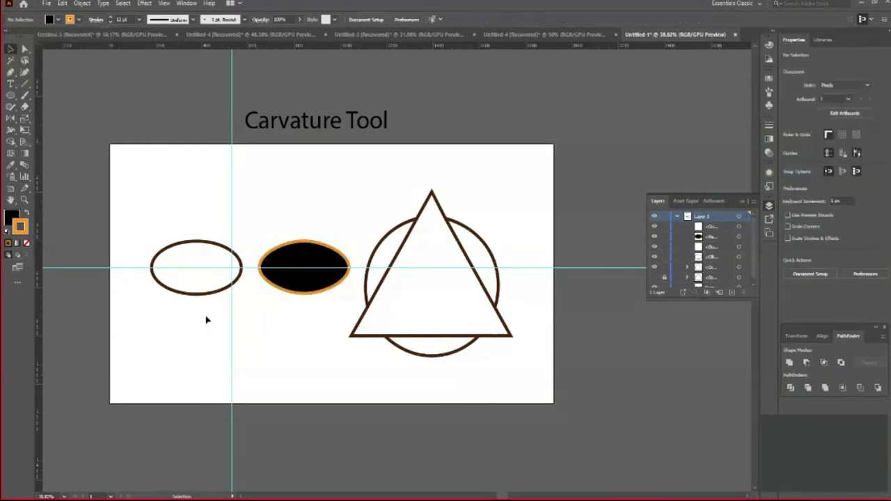
{"action": "key", "text": "shift+asciitilde"}
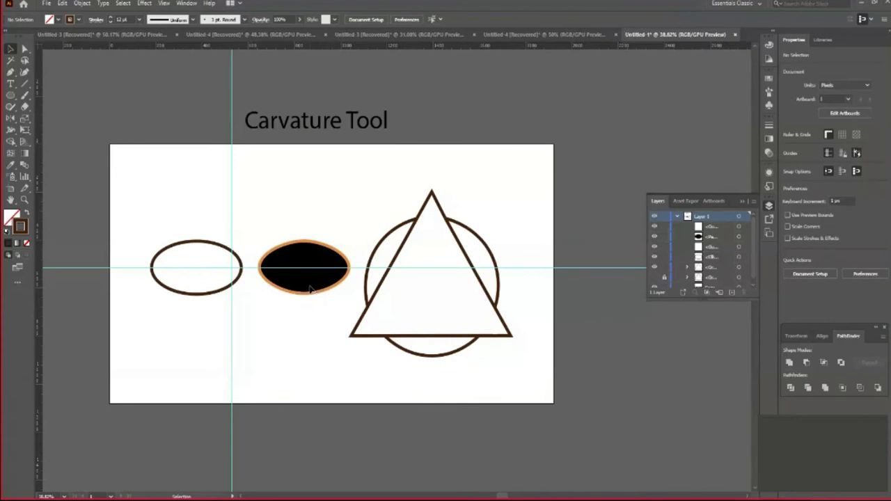
{"action": "left_click", "coordinate": [310, 289]}
{"action": "left_click", "coordinate": [428, 406]}
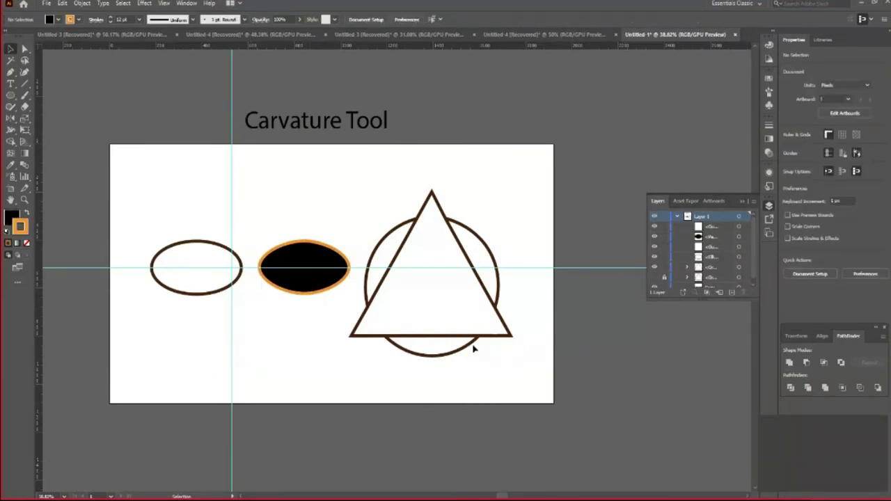
- Go to the Pencil Tool document, select the Pencil tool, then return to Selection
{"action": "scroll", "coordinate": [442, 357], "scroll_direction": "down", "scroll_amount": 1}
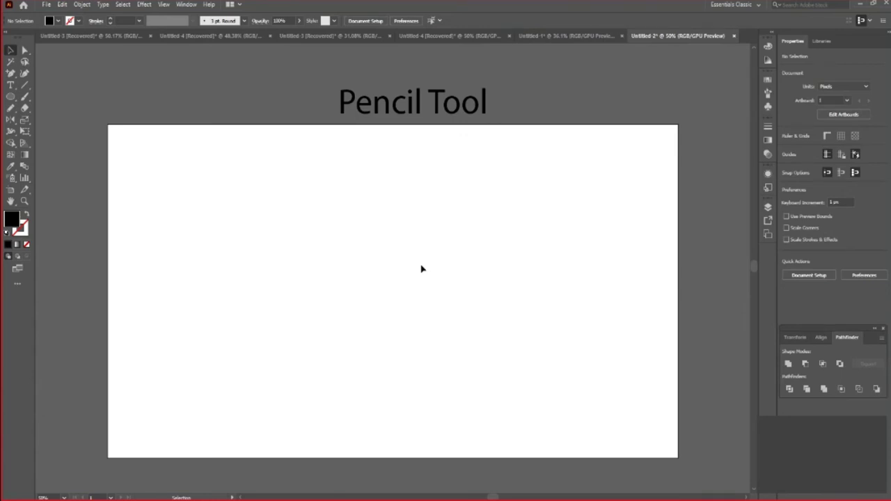
{"action": "key", "text": "n"}
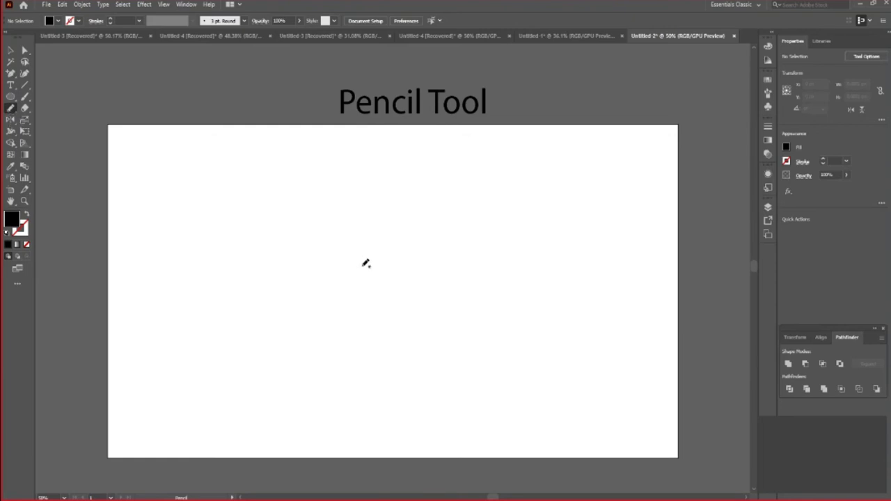
{"action": "left_click", "coordinate": [11, 50]}
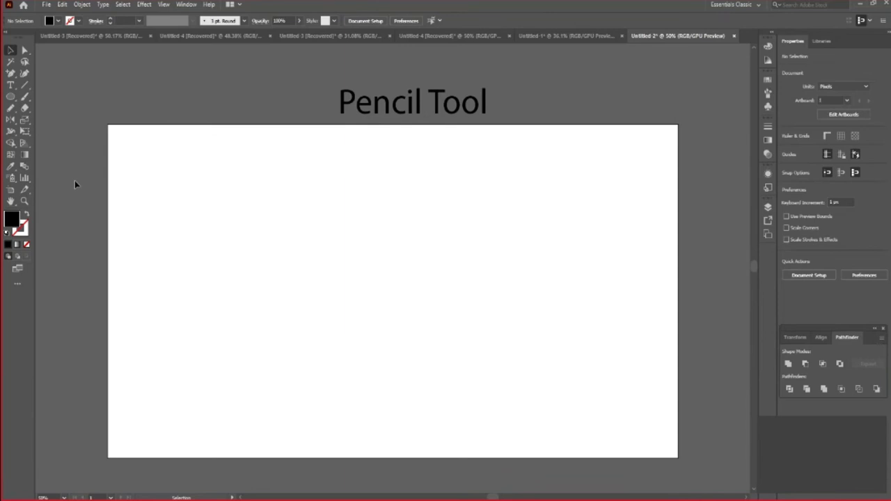
- Draw a pencil scribble, give it a 10 pt stroke, then delete it
{"action": "key", "text": "n"}
{"action": "mouse_move", "coordinate": [297, 327]}
{"action": "left_mouse_down"}
{"action": "mouse_move", "coordinate": [296, 345]}
{"action": "mouse_move", "coordinate": [354, 321]}
{"action": "left_mouse_up"}
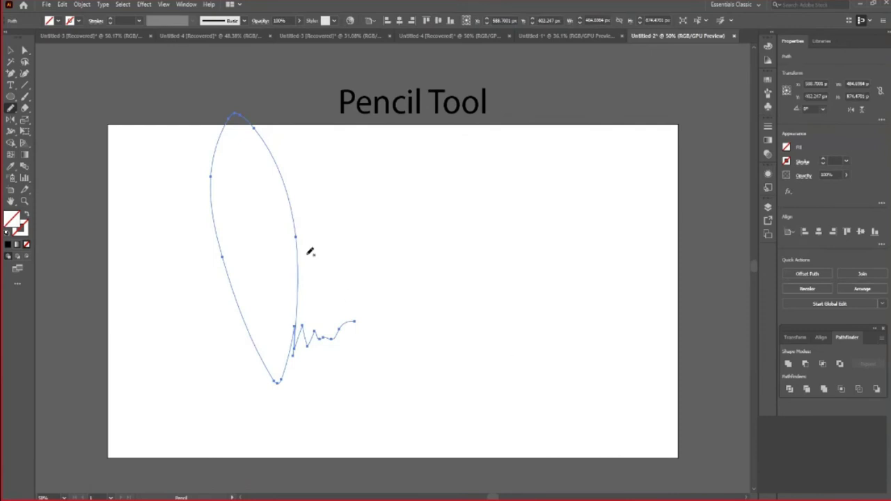
{"action": "left_click", "coordinate": [10, 50]}
{"action": "left_click", "coordinate": [111, 22]}
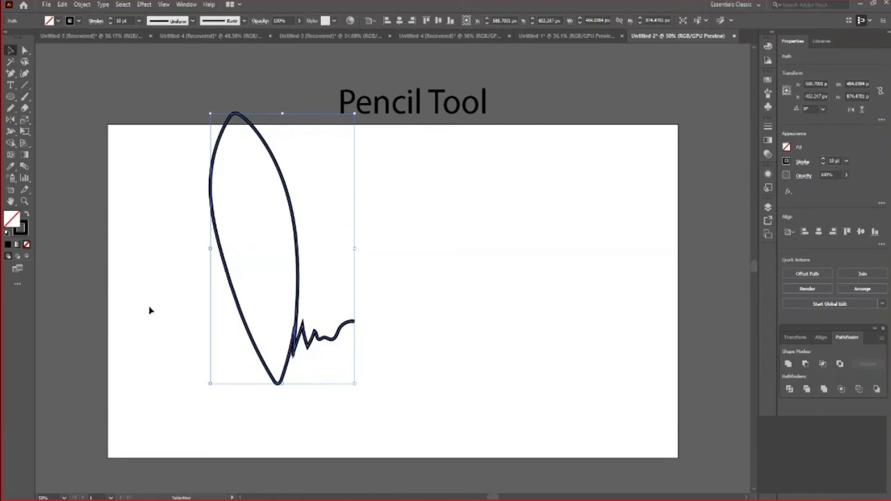
{"action": "key", "text": "Delete"}
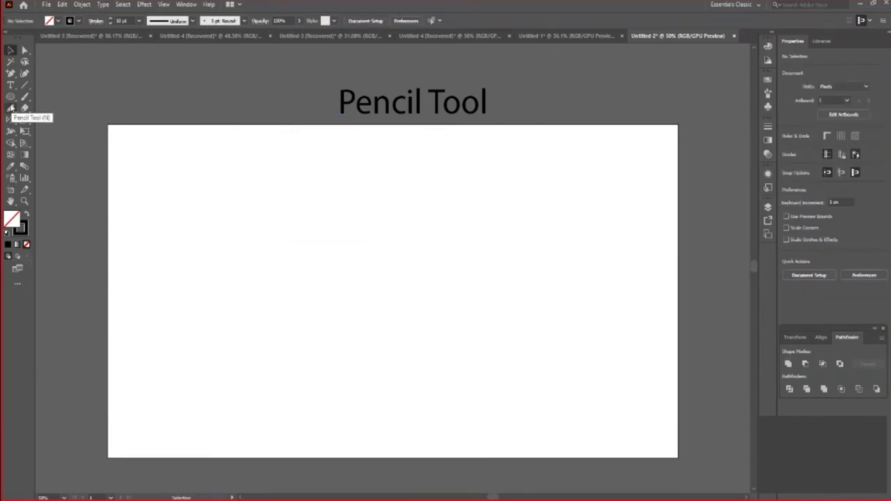
- Draw a straight horizontal pencil line and move it up to the top-left
{"action": "left_click", "coordinate": [11, 107]}
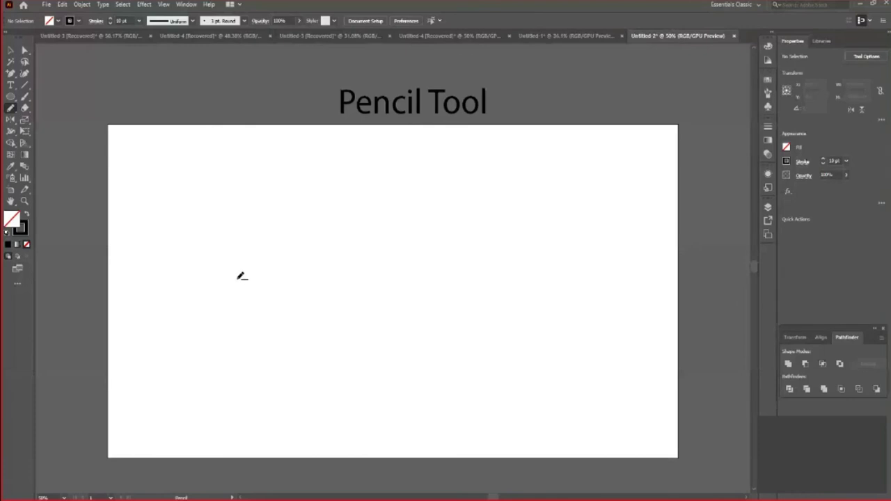
{"action": "left_click_drag", "start_coordinate": [237, 278], "coordinate": [440, 279]}
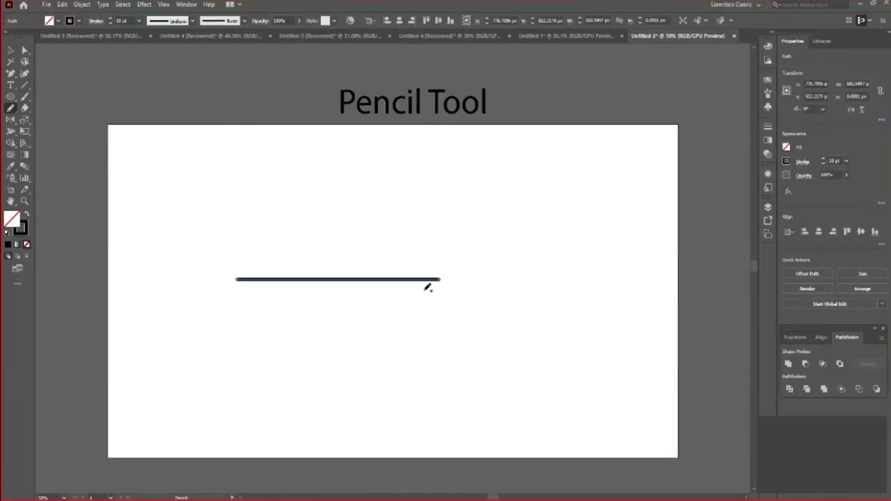
{"action": "key", "text": "v"}
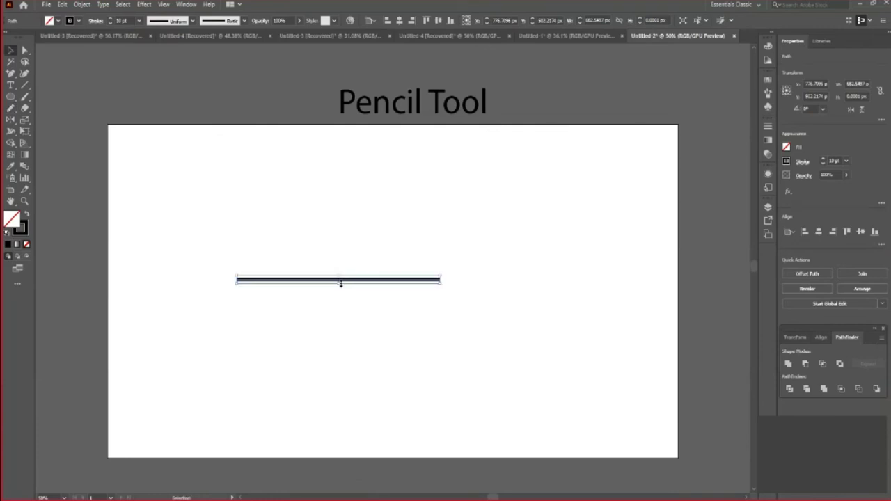
{"action": "mouse_move", "coordinate": [344, 281]}
{"action": "left_mouse_down"}
{"action": "mouse_move", "coordinate": [275, 224]}
{"action": "mouse_move", "coordinate": [235, 212]}
{"action": "left_mouse_up"}
{"action": "left_click", "coordinate": [262, 260]}
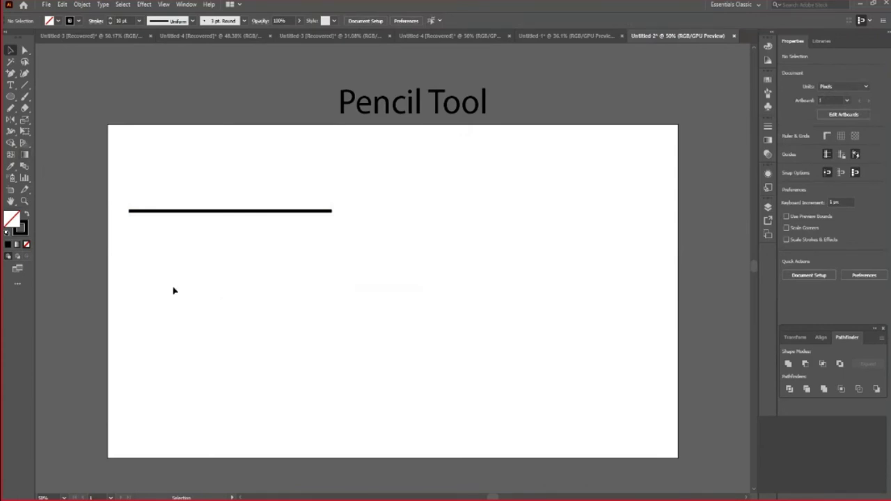
- Draw a freehand loop right of the line and move it up and left
{"action": "key", "text": "n"}
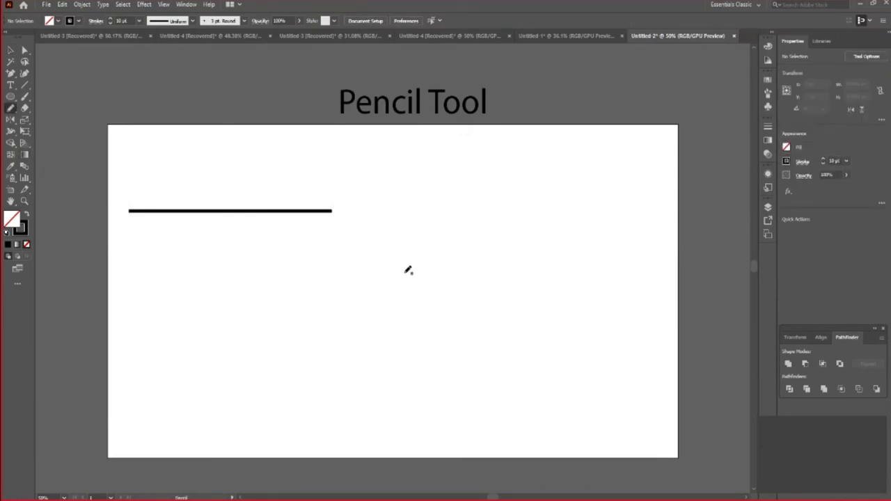
{"action": "mouse_move", "coordinate": [437, 220]}
{"action": "left_mouse_down"}
{"action": "mouse_move", "coordinate": [501, 247]}
{"action": "mouse_move", "coordinate": [462, 223]}
{"action": "left_mouse_up"}
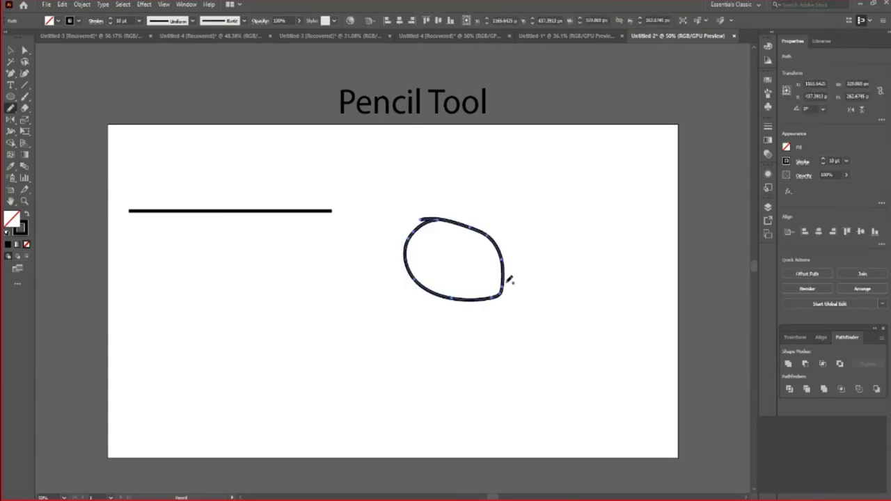
{"action": "left_click", "coordinate": [10, 50]}
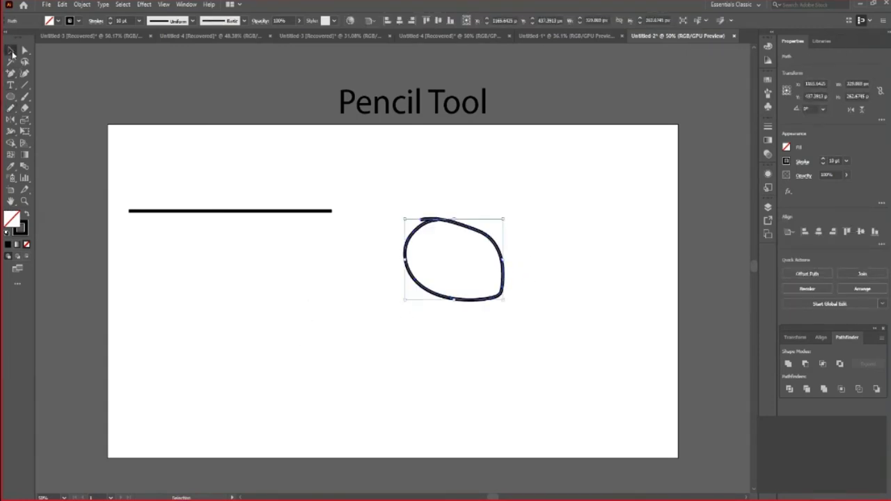
{"action": "left_click", "coordinate": [456, 305]}
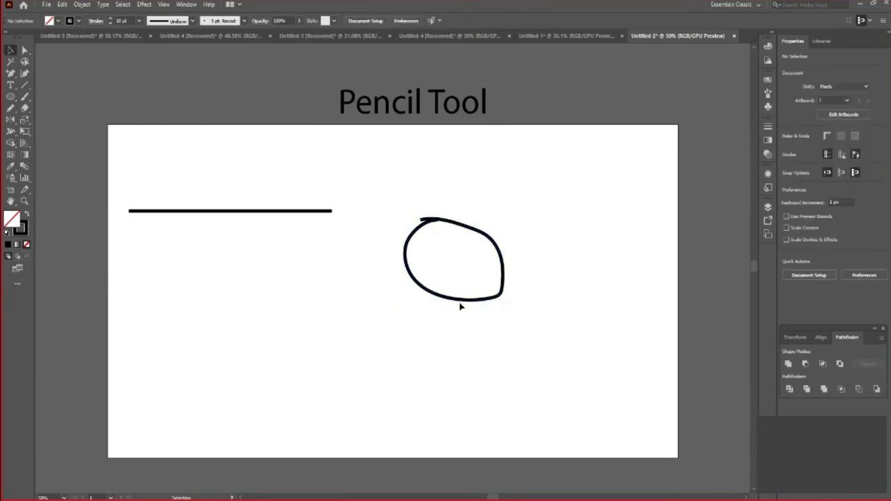
{"action": "left_click_drag", "start_coordinate": [456, 301], "coordinate": [433, 268]}
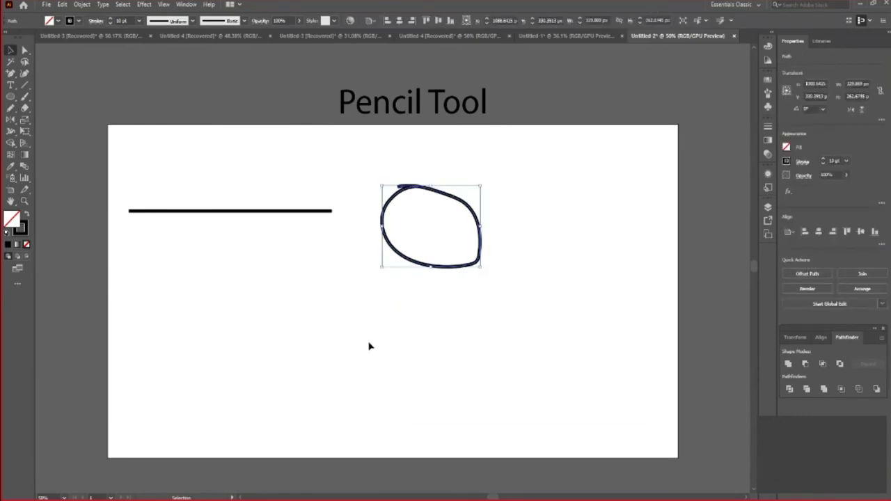
- Draw a second freehand loop and move it to the lower left
{"action": "key", "text": "n"}
{"action": "mouse_move", "coordinate": [336, 283]}
{"action": "left_mouse_down"}
{"action": "mouse_move", "coordinate": [363, 296]}
{"action": "mouse_move", "coordinate": [337, 284]}
{"action": "left_mouse_up"}
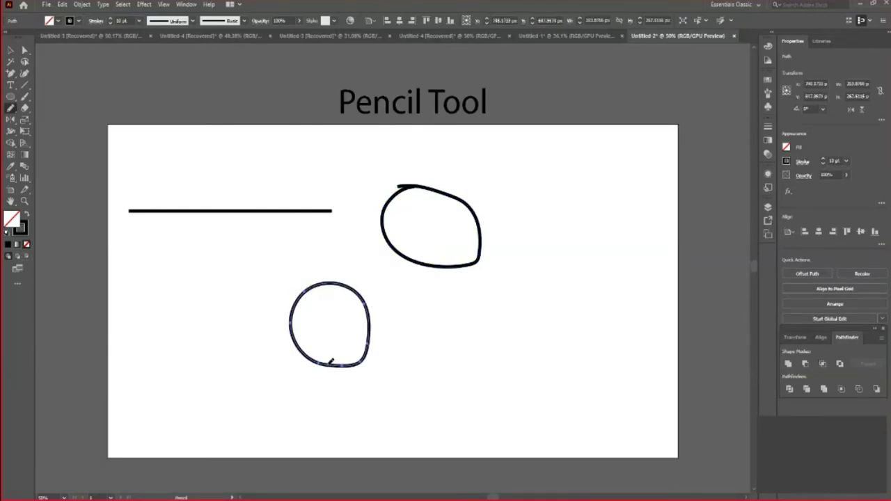
{"action": "left_click", "coordinate": [10, 50]}
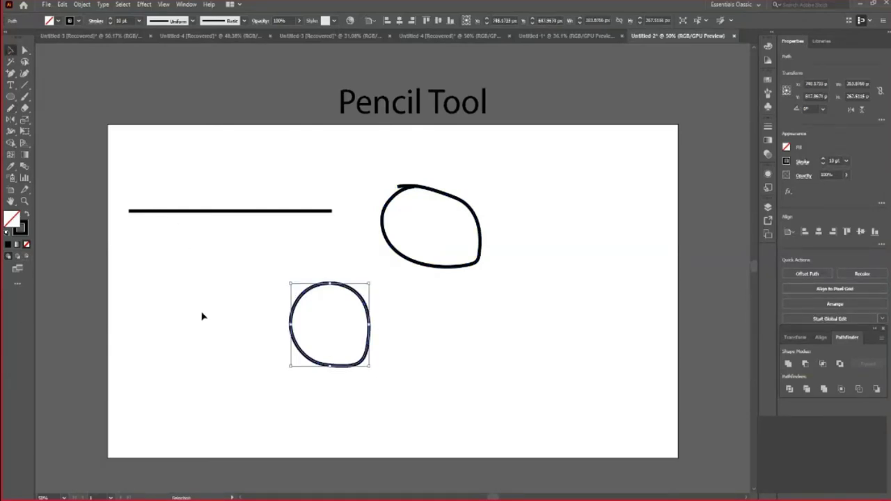
{"action": "left_click_drag", "start_coordinate": [292, 327], "coordinate": [169, 301]}
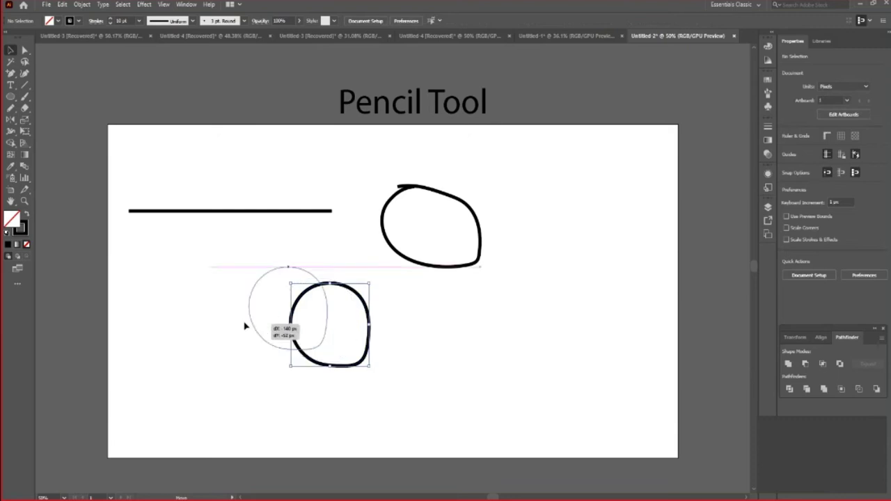
{"action": "left_click", "coordinate": [410, 381]}
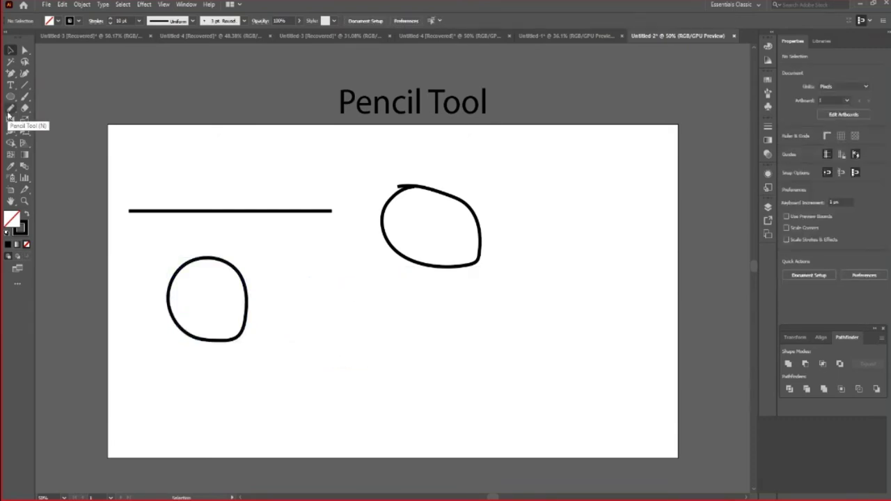
- Keep the default Pencil options, draw a third loop and move it down beside the others
{"action": "double_click", "coordinate": [11, 110]}
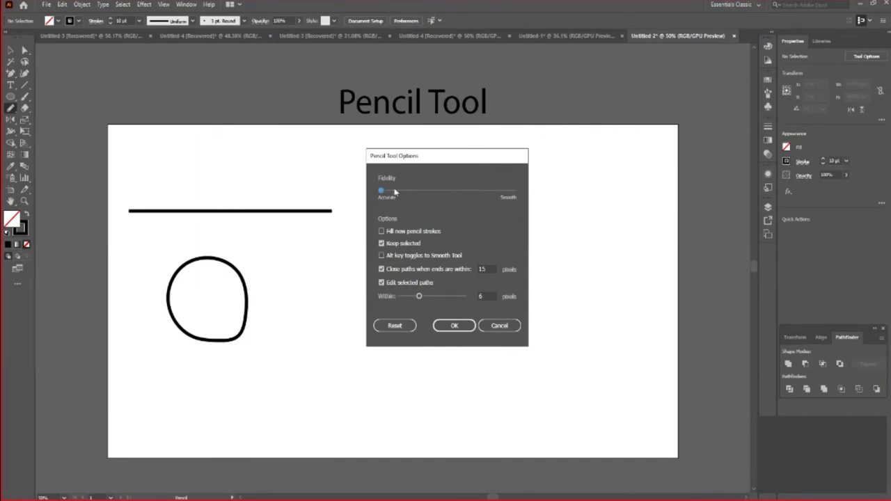
{"action": "left_click", "coordinate": [452, 325]}
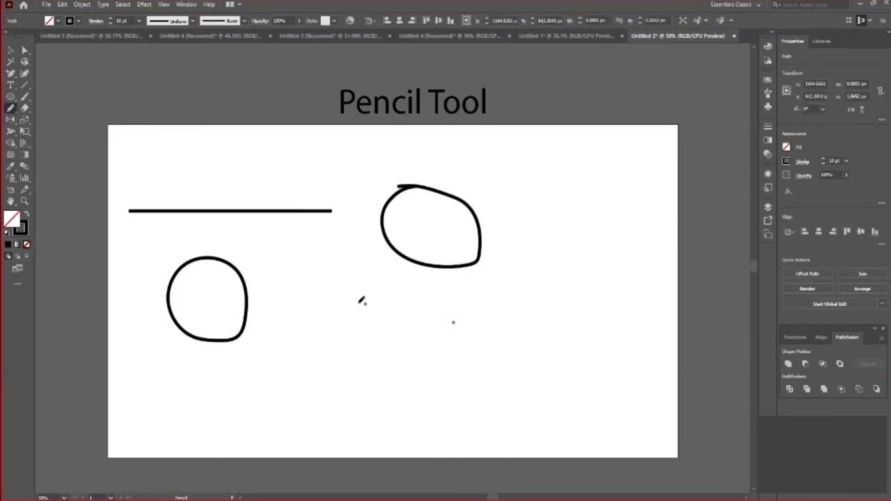
{"action": "mouse_move", "coordinate": [550, 259]}
{"action": "left_mouse_down"}
{"action": "mouse_move", "coordinate": [594, 257]}
{"action": "mouse_move", "coordinate": [554, 257]}
{"action": "left_mouse_up"}
{"action": "key", "text": "v"}
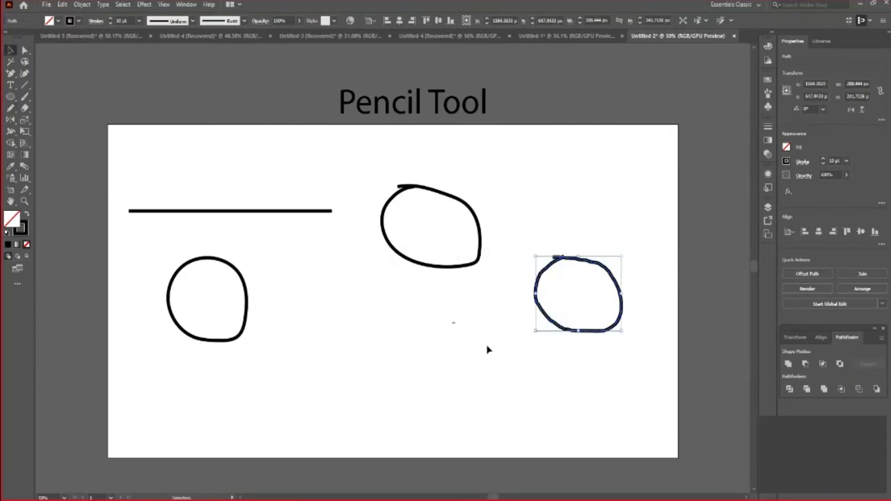
{"action": "left_click", "coordinate": [557, 342]}
{"action": "left_click_drag", "start_coordinate": [562, 333], "coordinate": [325, 368]}
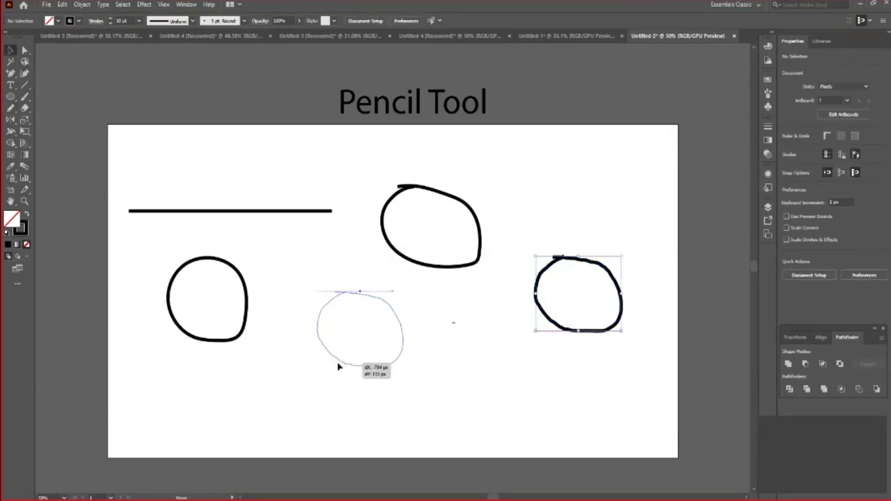
- Zoom in on the lower-left loops and nudge them closer together
{"action": "key", "text": "z"}
{"action": "mouse_move", "coordinate": [268, 359]}
{"action": "left_mouse_down"}
{"action": "mouse_move", "coordinate": [400, 397]}
{"action": "mouse_move", "coordinate": [401, 409]}
{"action": "left_mouse_up"}
{"action": "key", "text": "v"}
{"action": "left_click", "coordinate": [384, 387]}
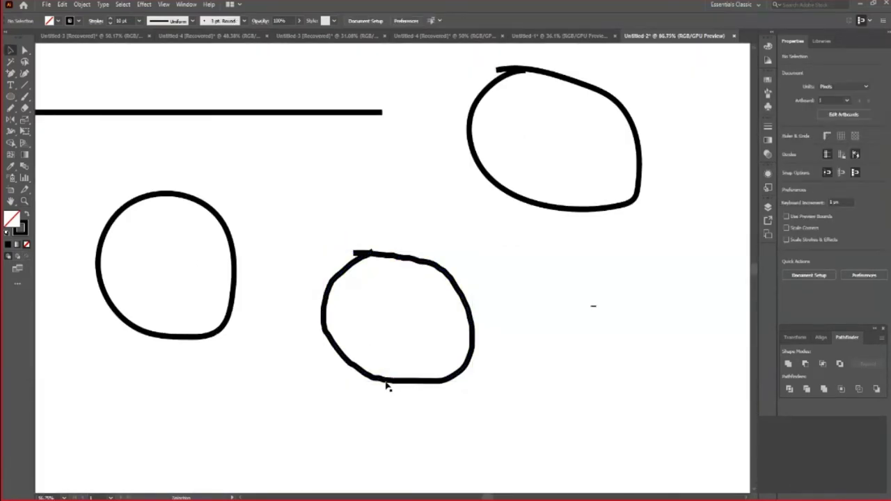
{"action": "left_click_drag", "start_coordinate": [383, 387], "coordinate": [323, 332]}
{"action": "left_click_drag", "start_coordinate": [226, 325], "coordinate": [221, 323]}
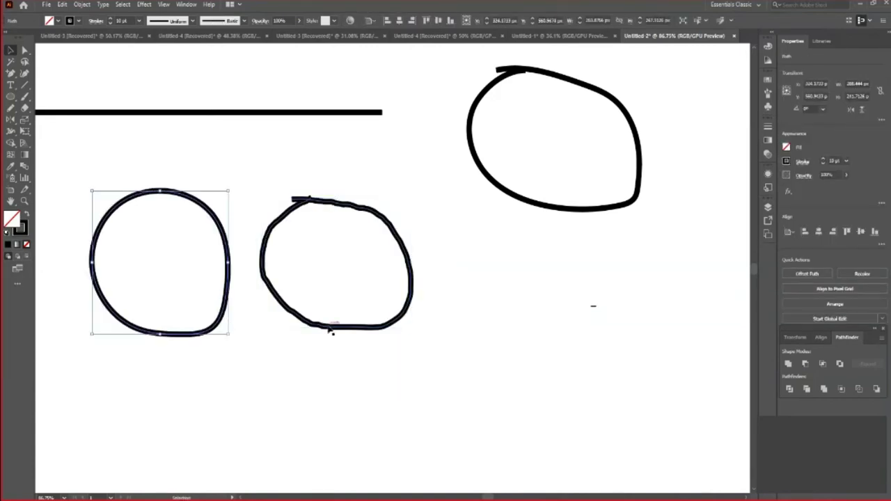
{"action": "left_click_drag", "start_coordinate": [327, 327], "coordinate": [311, 315]}
- Check the stray dash mark and move the top-right loop up and left
{"action": "left_click", "coordinate": [593, 307]}
{"action": "left_click", "coordinate": [593, 334]}
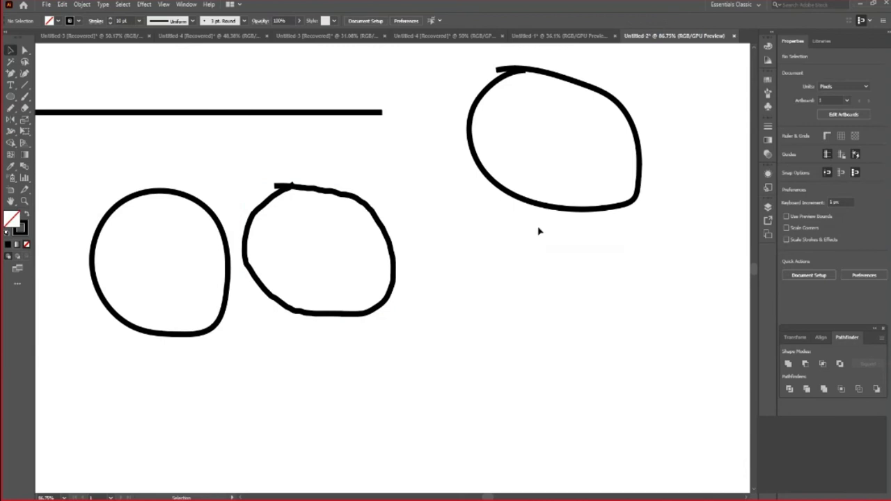
{"action": "left_click_drag", "start_coordinate": [551, 210], "coordinate": [532, 170]}
{"action": "left_click", "coordinate": [547, 296]}
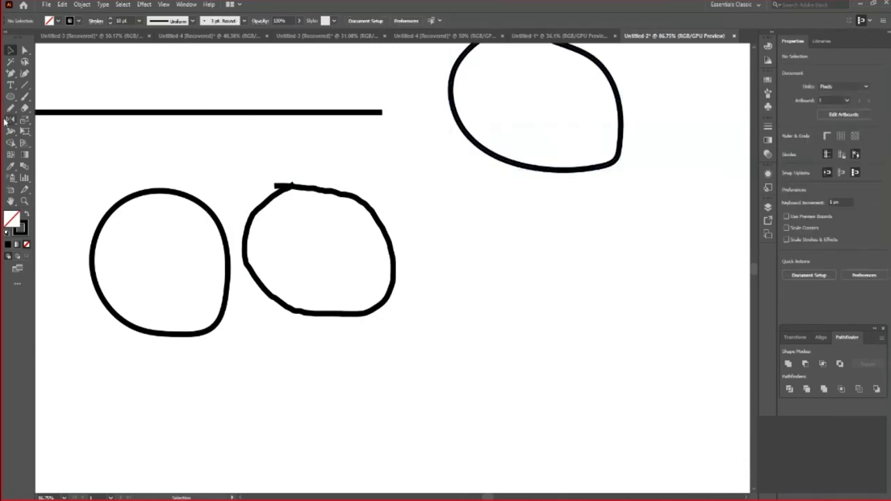
{"action": "left_click", "coordinate": [10, 109]}
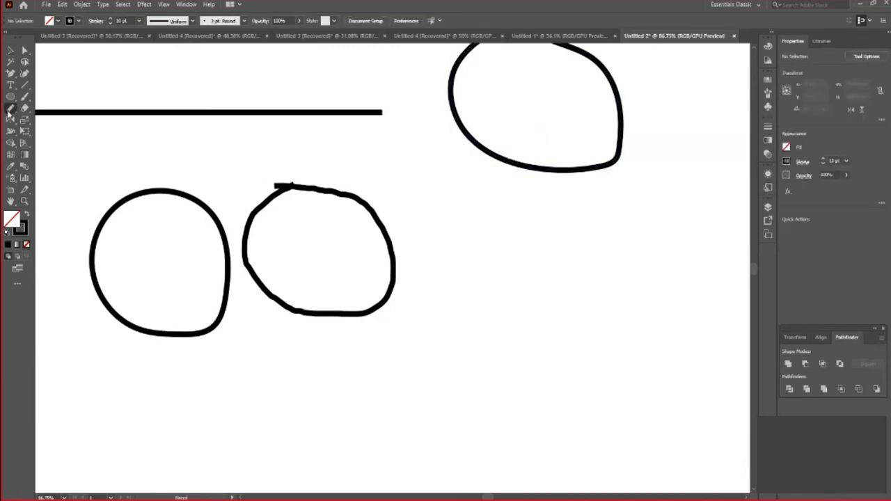
- In Pencil Tool Options, drag Fidelity to the middle between Accurate and Smooth and confirm
{"action": "double_click", "coordinate": [10, 109]}
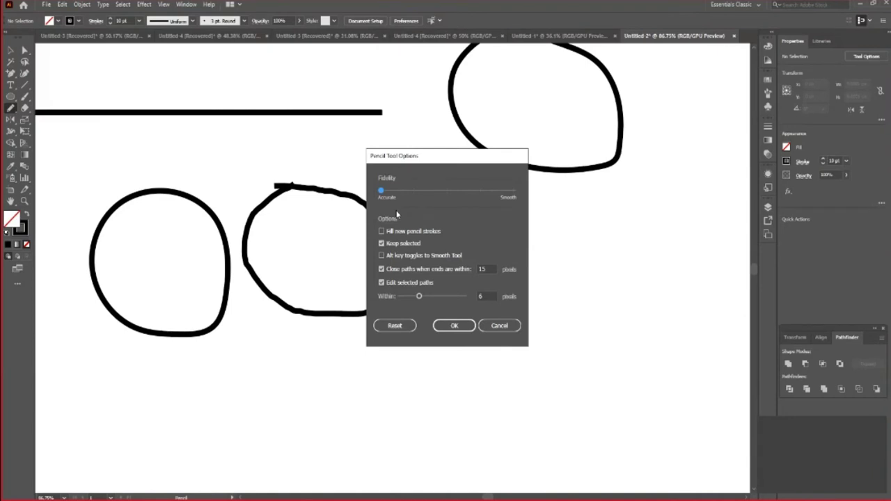
{"action": "left_click", "coordinate": [514, 191]}
{"action": "left_click_drag", "start_coordinate": [514, 191], "coordinate": [447, 192]}
{"action": "left_click", "coordinate": [419, 296]}
{"action": "left_click", "coordinate": [453, 325]}
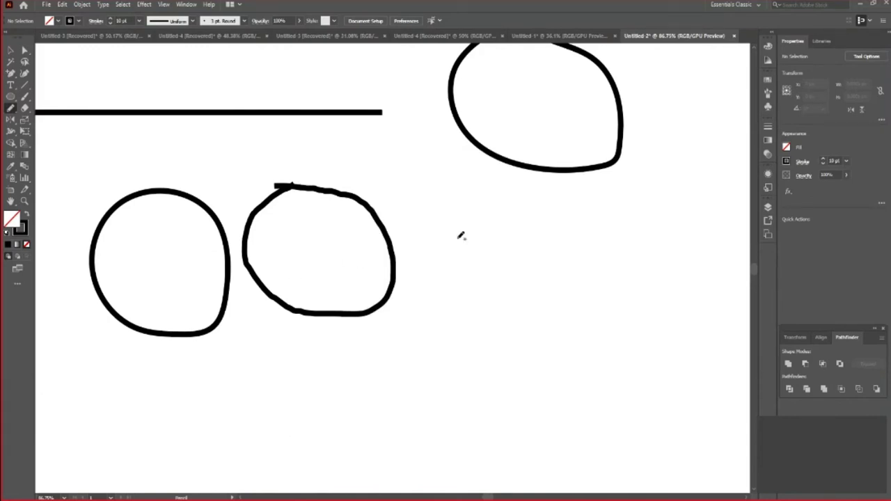
- Draw a smoother loop, undo it, redraw it and drag it onto the middle loop
{"action": "mouse_move", "coordinate": [520, 223]}
{"action": "left_mouse_down"}
{"action": "mouse_move", "coordinate": [632, 286]}
{"action": "mouse_move", "coordinate": [515, 224]}
{"action": "left_mouse_up"}
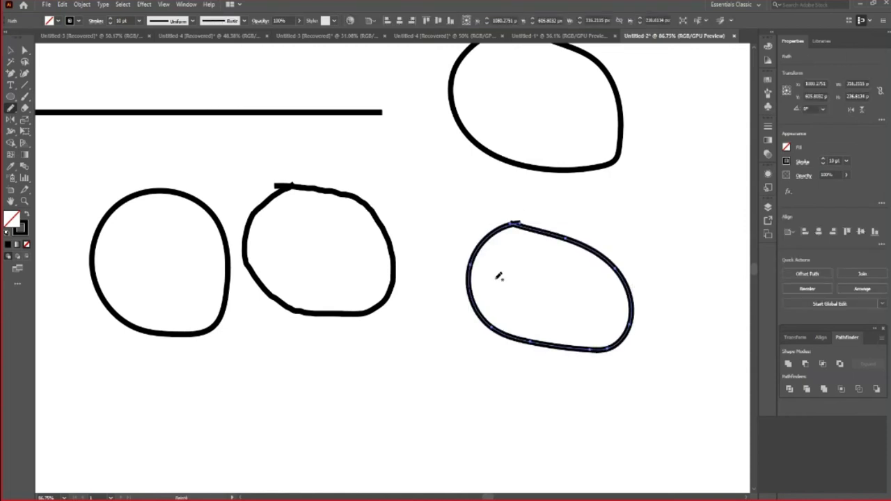
{"action": "key", "text": "ctrl+z"}
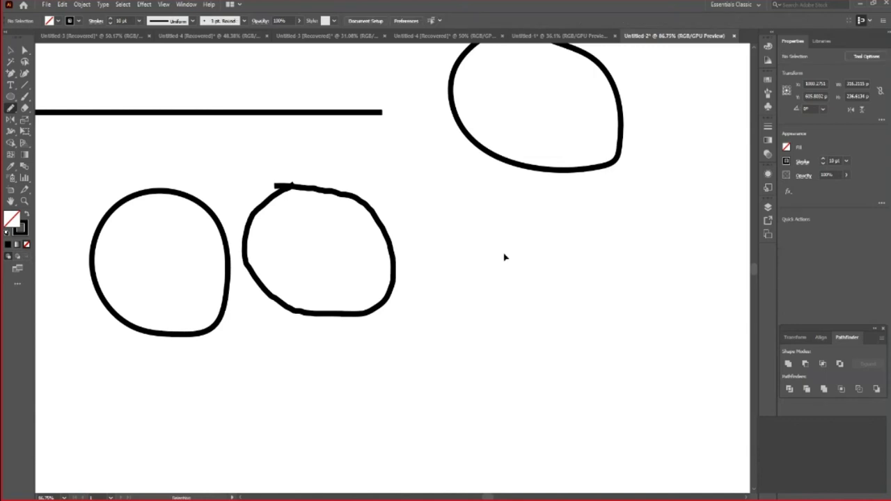
{"action": "left_click_drag", "start_coordinate": [489, 222], "coordinate": [567, 274]}
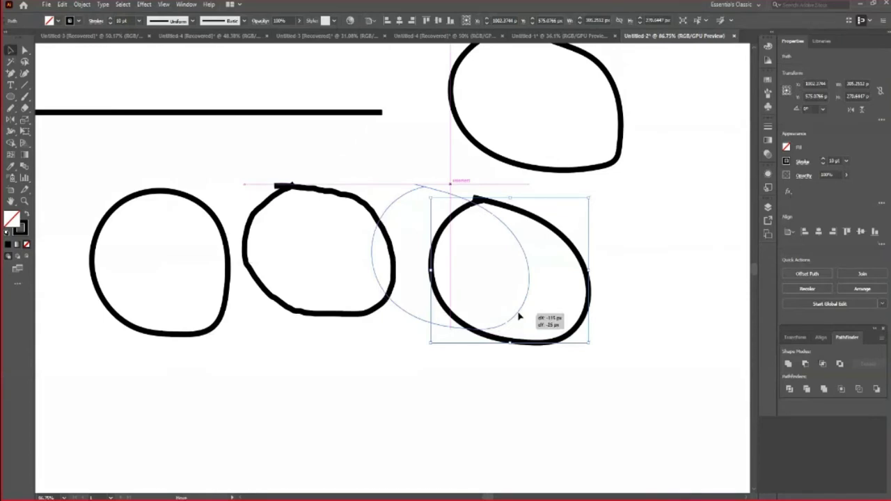
{"action": "left_click_drag", "start_coordinate": [518, 316], "coordinate": [518, 316]}
- Zoom out and delete the overlapping loop and the middle loop
{"action": "key", "text": "ctrl+minus"}
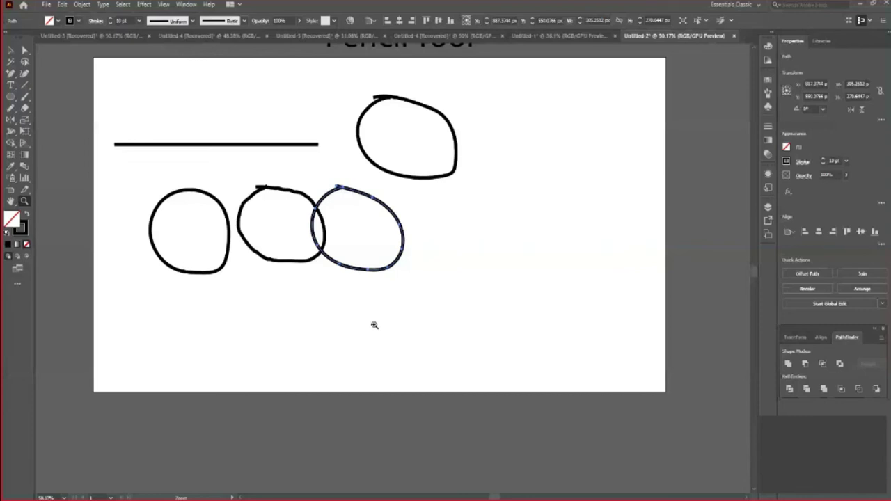
{"action": "key", "text": "v"}
{"action": "key", "text": "Delete"}
{"action": "left_click", "coordinate": [321, 257]}
{"action": "key", "text": "Delete"}
{"action": "scroll", "coordinate": [380, 304], "scroll_direction": "up", "scroll_amount": 1}
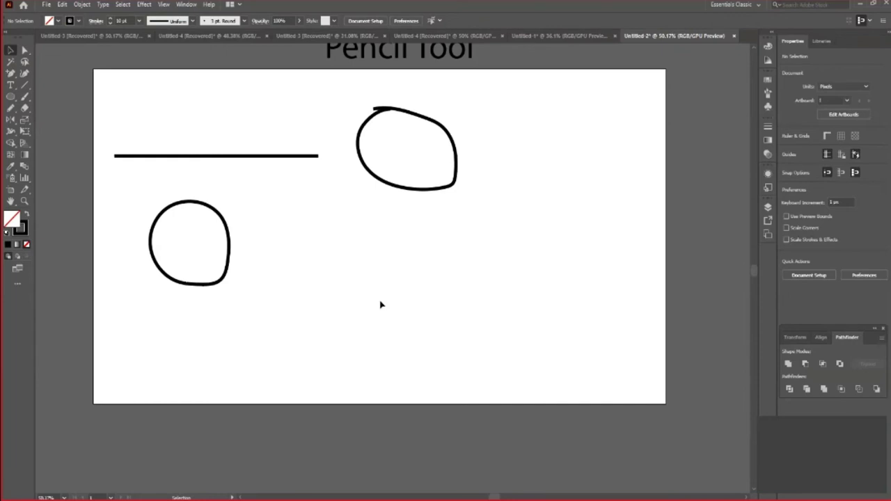
{"action": "scroll", "coordinate": [381, 304], "scroll_direction": "up", "scroll_amount": 1}
- Draw a tall S-shaped pencil stroke, undoing the extra attempt, and select the S curve
{"action": "key", "text": "n"}
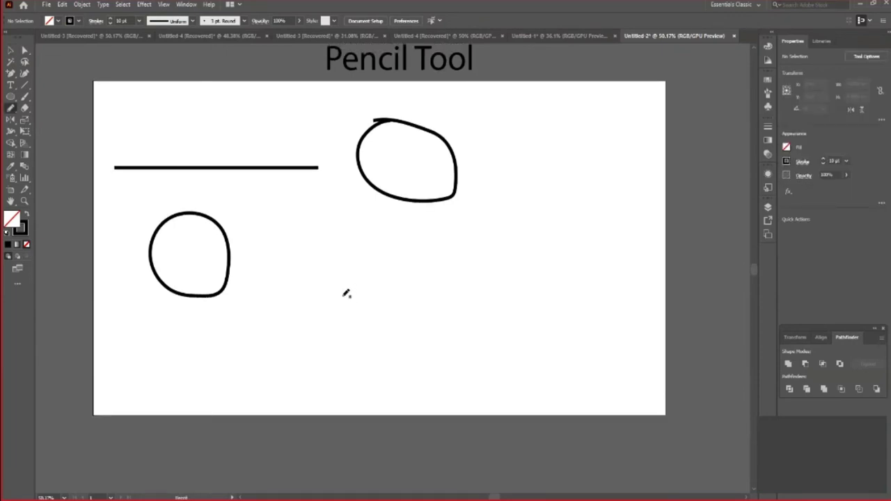
{"action": "left_click_drag", "start_coordinate": [388, 244], "coordinate": [372, 352]}
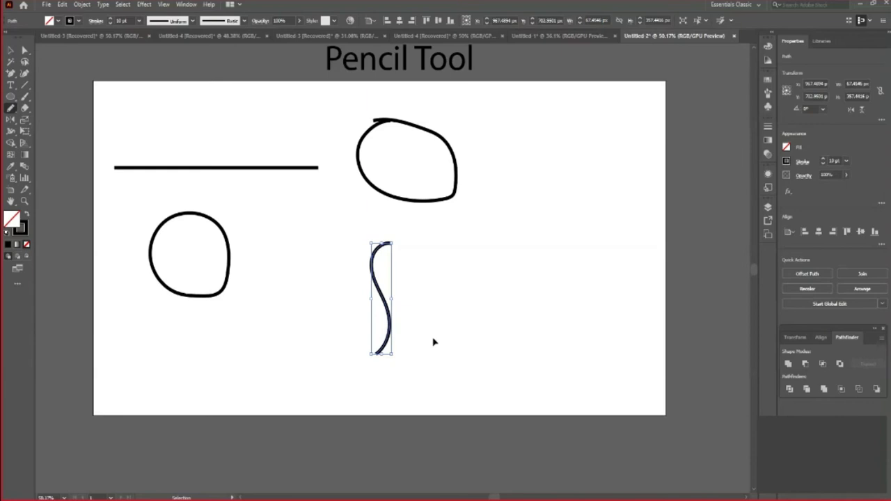
{"action": "left_click_drag", "start_coordinate": [410, 254], "coordinate": [383, 377]}
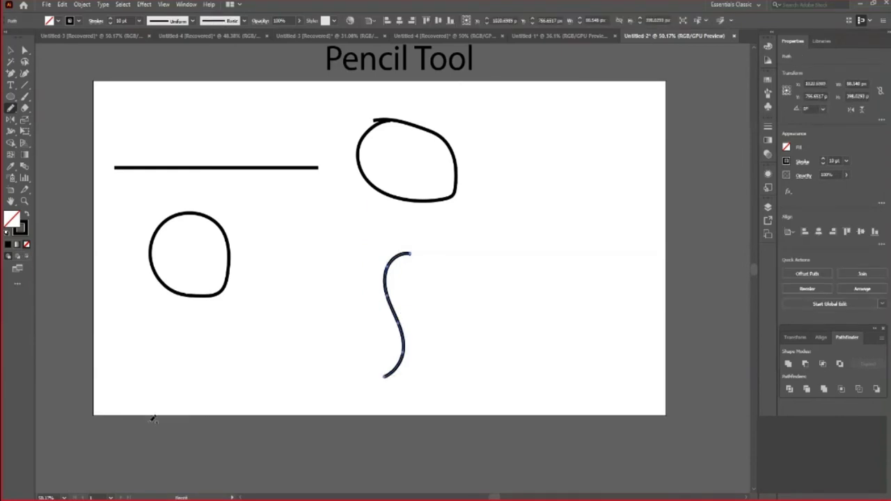
{"action": "key", "text": "ctrl+plus"}
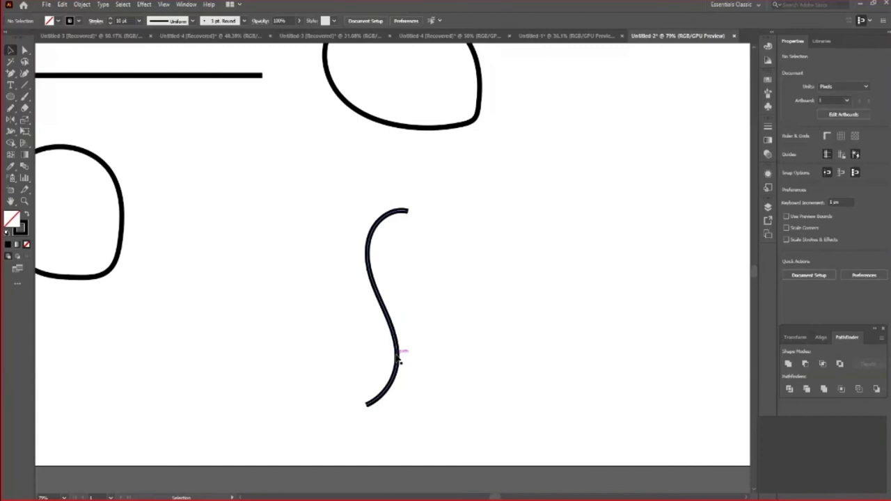
{"action": "key", "text": "ctrl+z"}
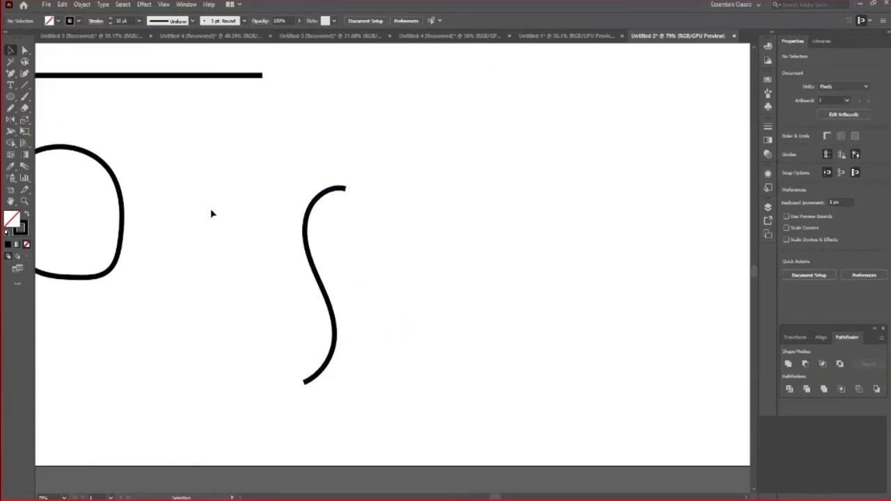
{"action": "key", "text": "ctrl+z"}
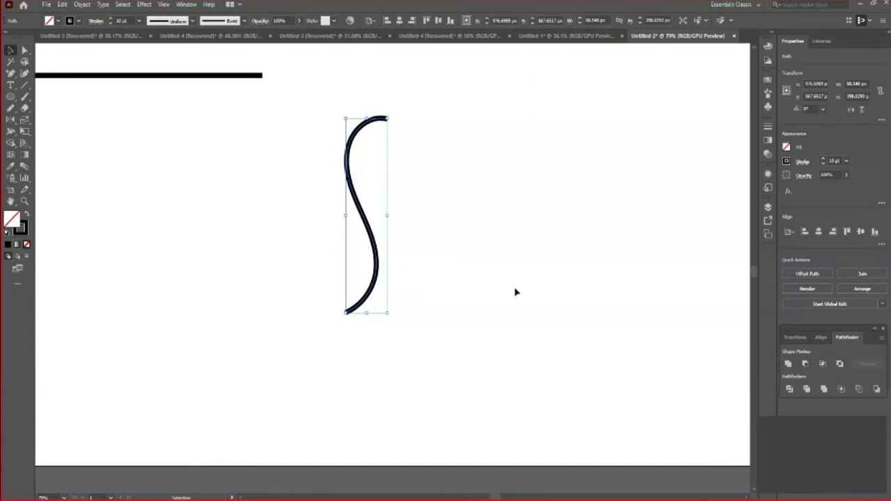
{"action": "left_click", "coordinate": [382, 293]}
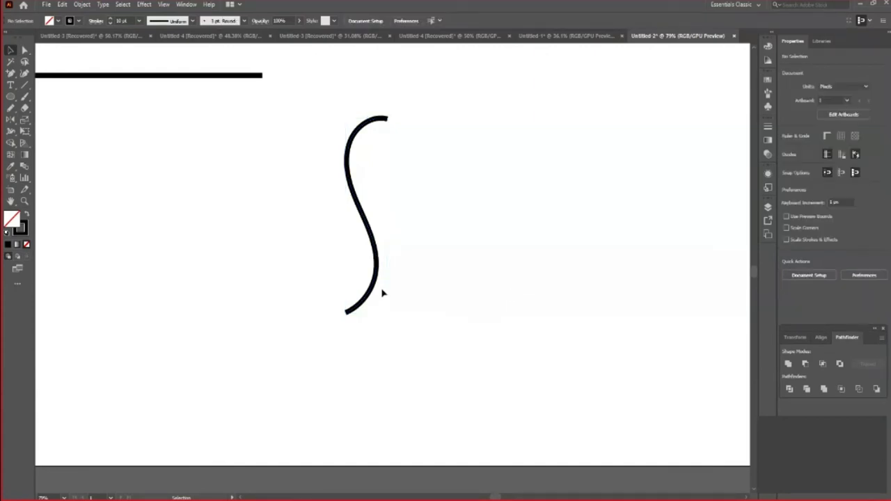
{"action": "left_click", "coordinate": [370, 236]}
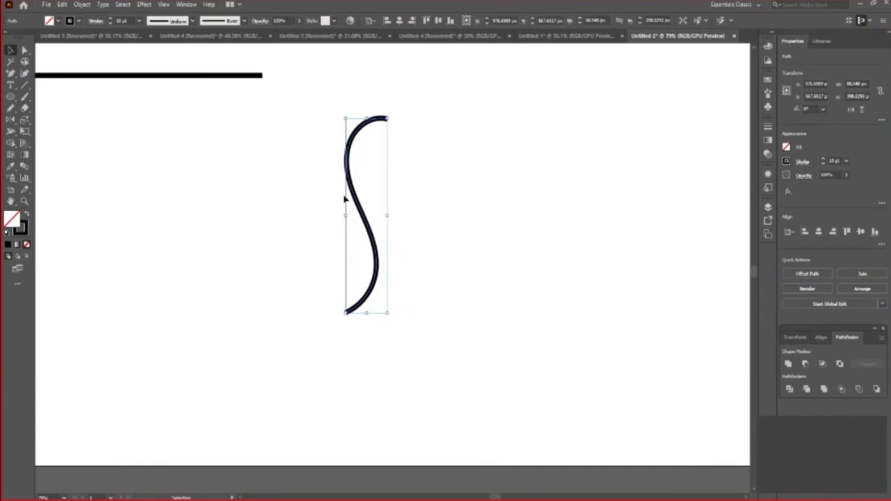
- Give the S curve round caps and raise its stroke weight to 20 pt
{"action": "left_click", "coordinate": [802, 161]}
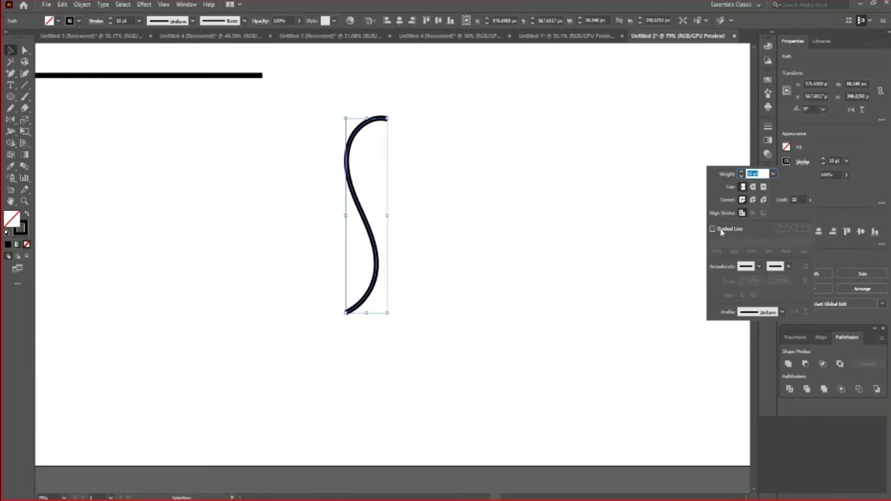
{"action": "left_click", "coordinate": [753, 187]}
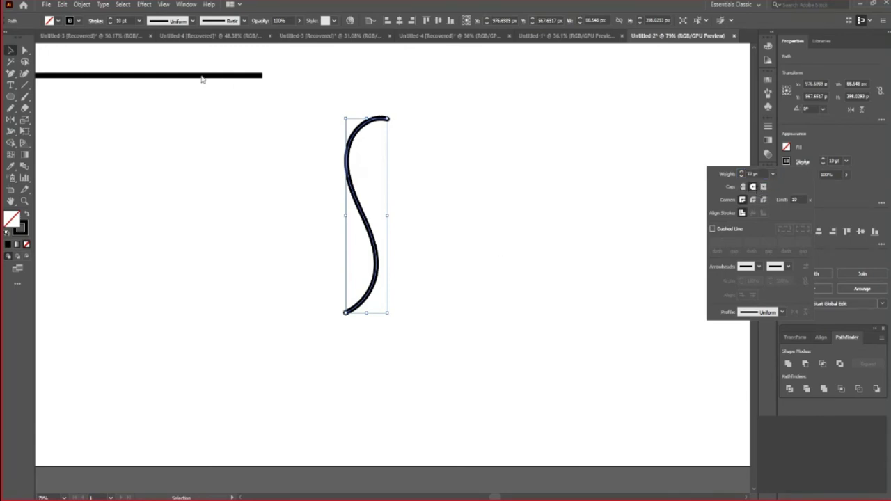
{"action": "left_click", "coordinate": [110, 20]}
{"action": "left_click", "coordinate": [110, 20]}
{"action": "left_click", "coordinate": [110, 19]}
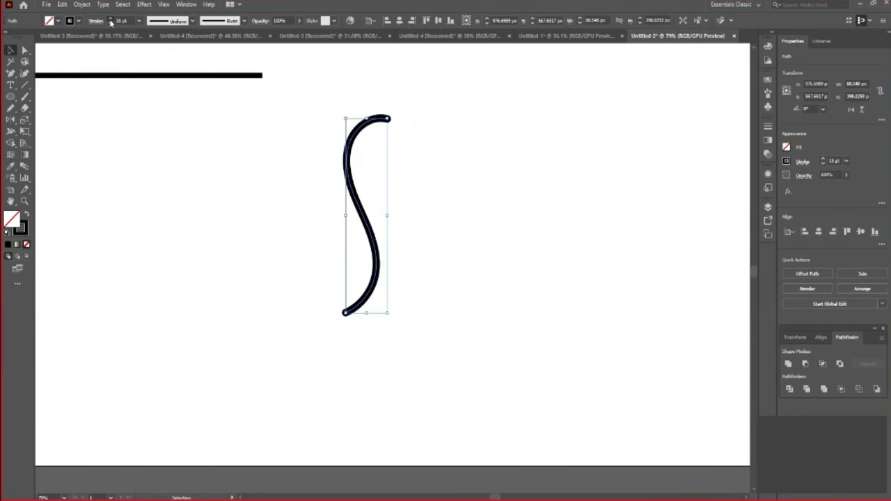
{"action": "left_click", "coordinate": [110, 19]}
{"action": "left_click", "coordinate": [293, 258]}
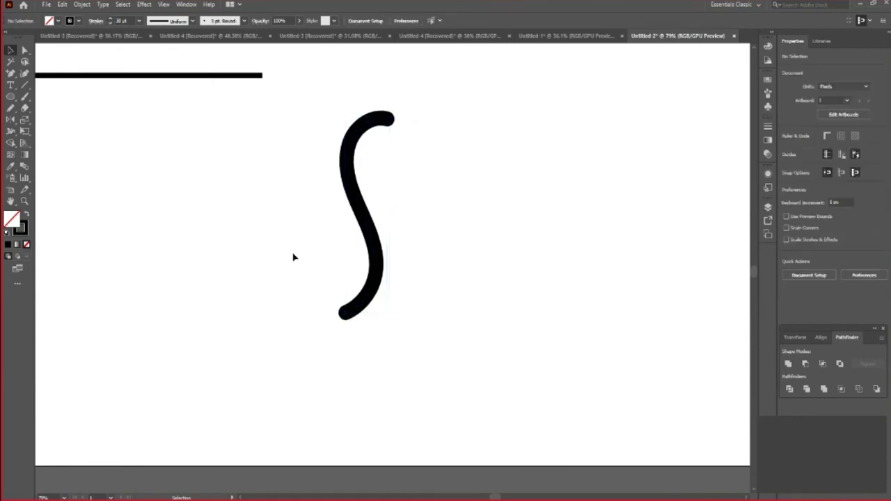
{"action": "left_click", "coordinate": [380, 276]}
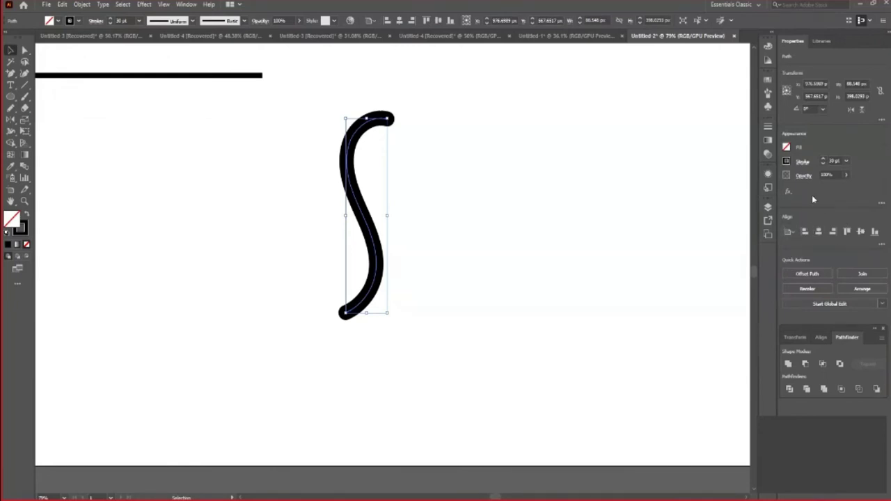
- Compare Butt, Projecting and Round caps, keep Round Cap, and enable Dashed Line
{"action": "left_click", "coordinate": [802, 161]}
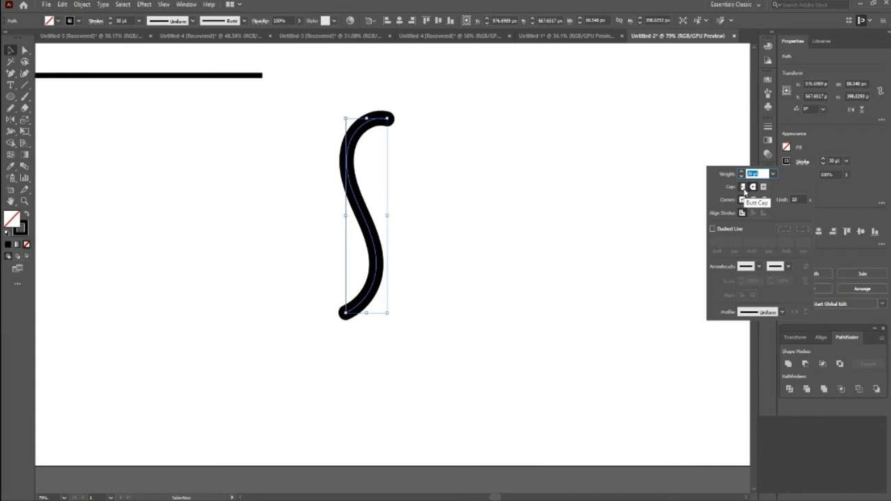
{"action": "left_click", "coordinate": [743, 187]}
{"action": "left_click", "coordinate": [753, 187]}
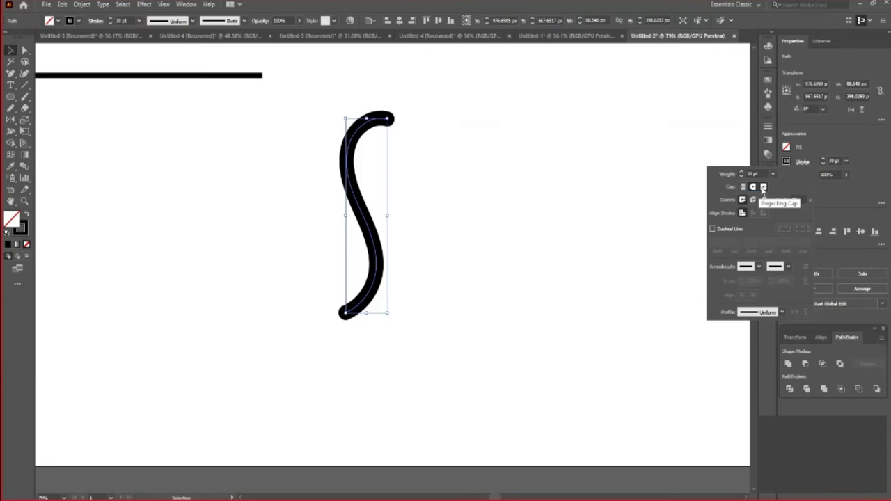
{"action": "left_click", "coordinate": [764, 188]}
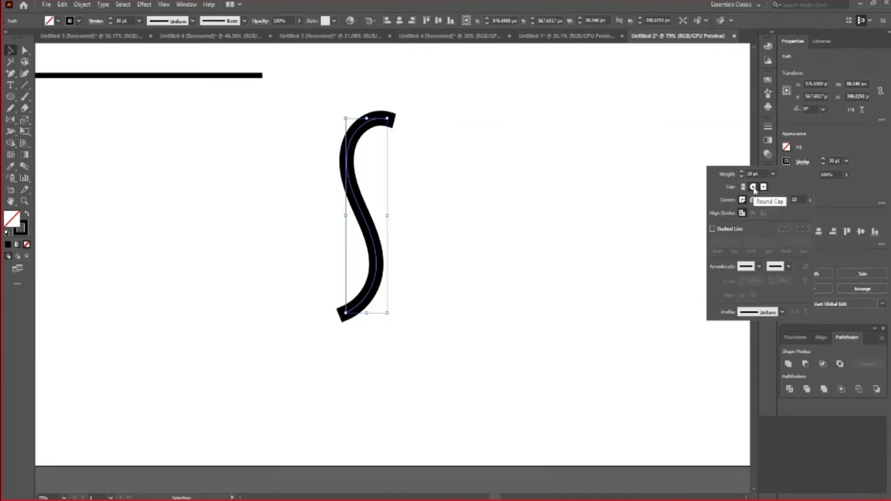
{"action": "left_click", "coordinate": [753, 188]}
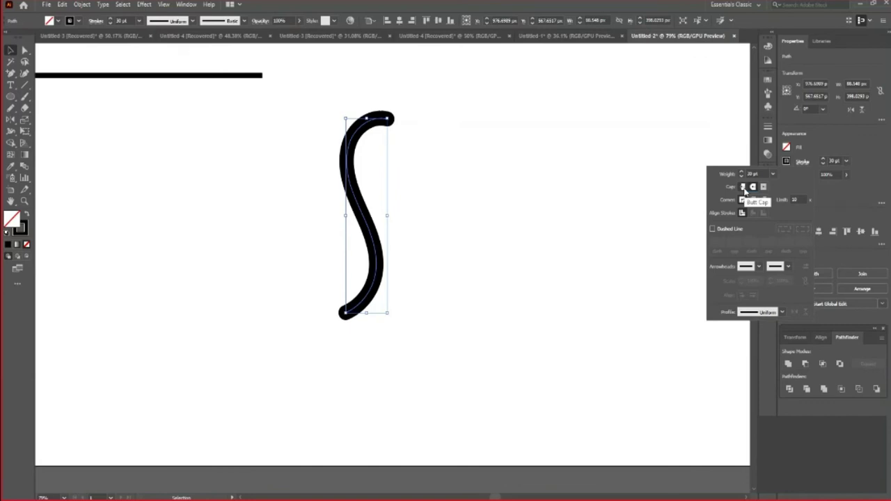
{"action": "left_click", "coordinate": [742, 187]}
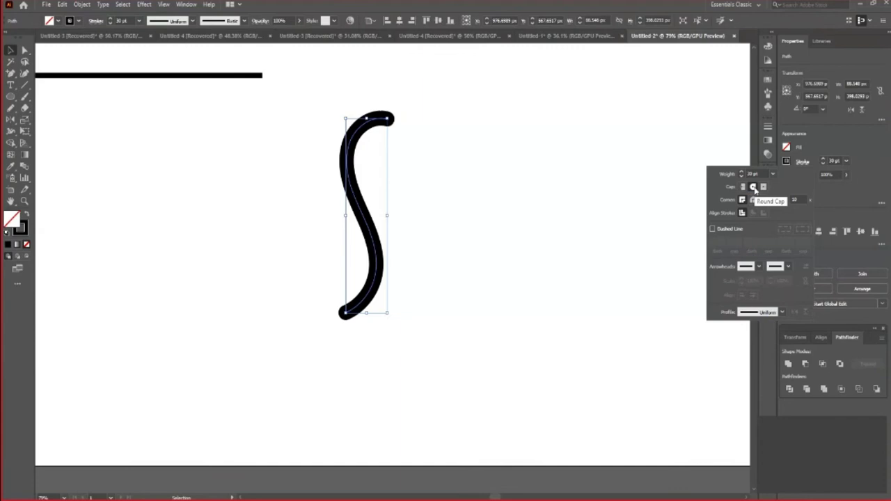
{"action": "left_click", "coordinate": [763, 187]}
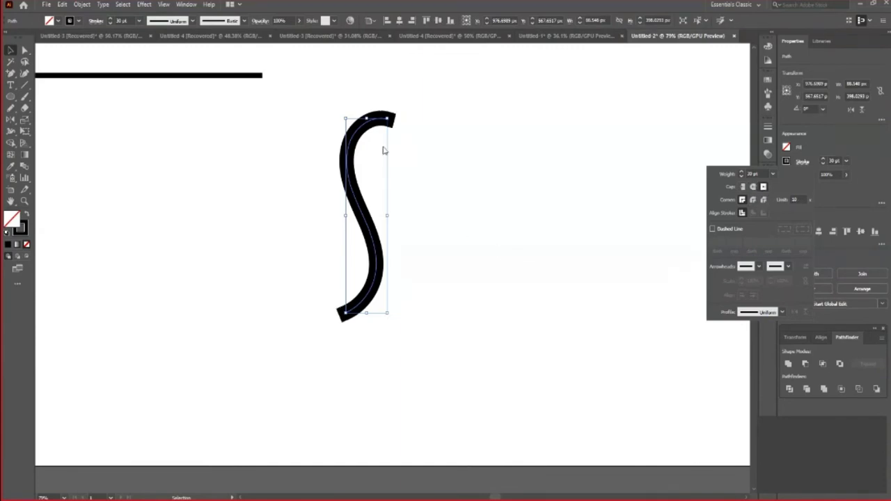
{"action": "left_click", "coordinate": [764, 199]}
{"action": "left_click", "coordinate": [753, 187]}
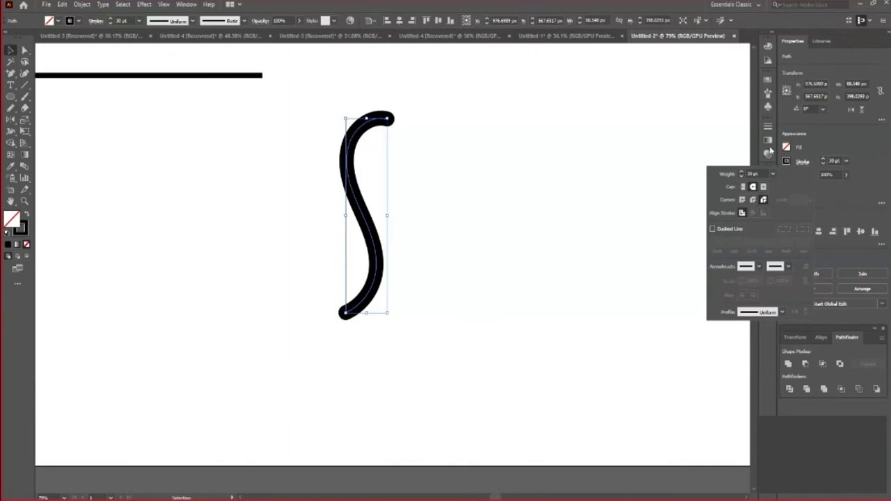
{"action": "left_click", "coordinate": [711, 228]}
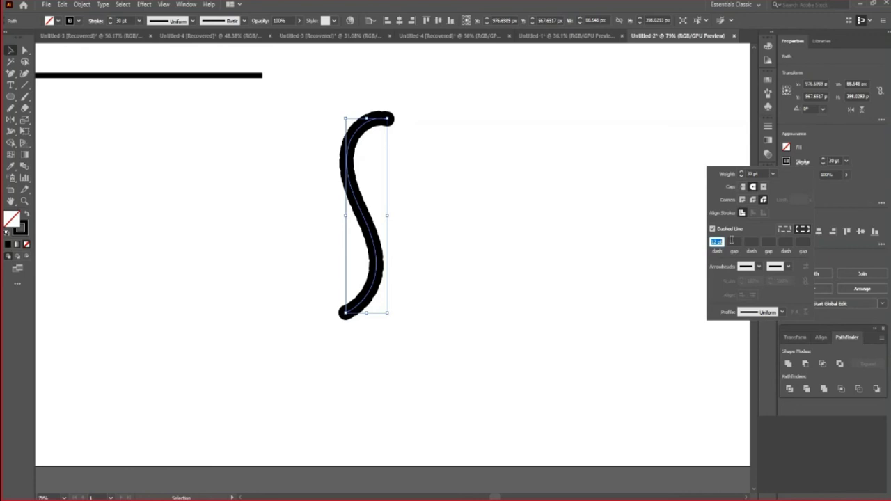
{"action": "type", "text": "18"}
- Set zero-length dashes so the S curve renders as round dots
{"action": "key", "text": "Return"}
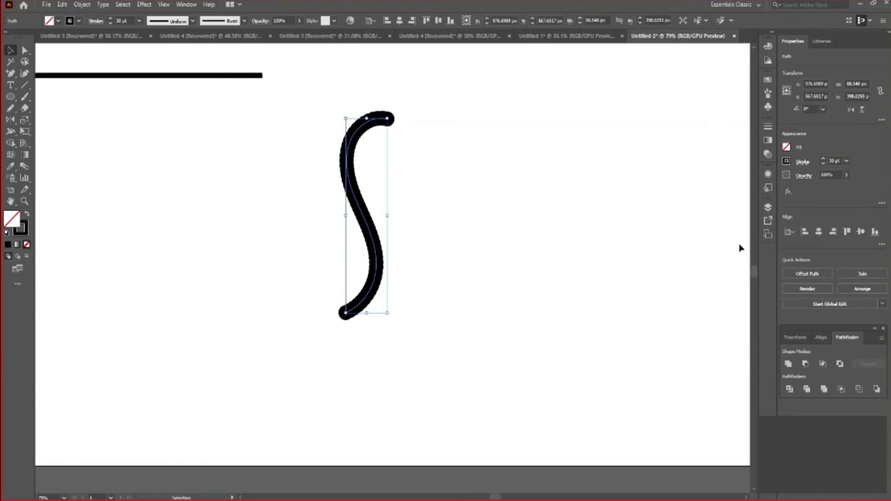
{"action": "left_click", "coordinate": [803, 160]}
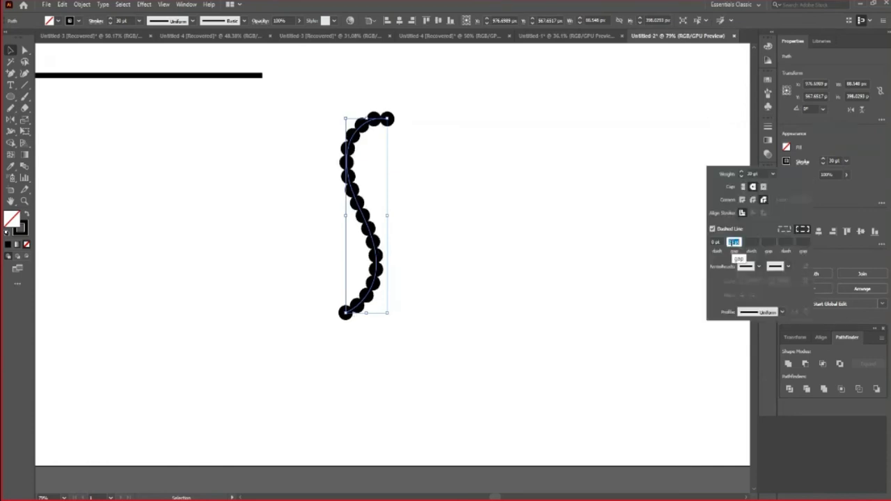
{"action": "key", "text": "Up"}
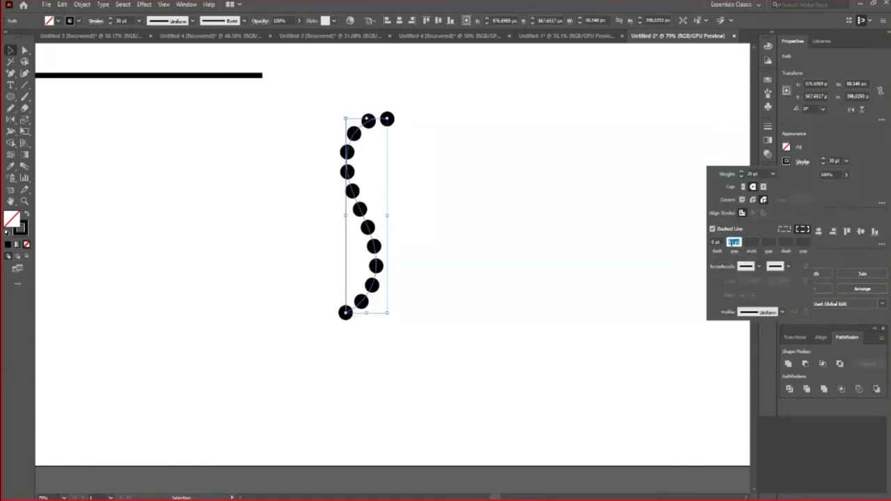
{"action": "left_click", "coordinate": [497, 292]}
{"action": "left_click", "coordinate": [386, 331]}
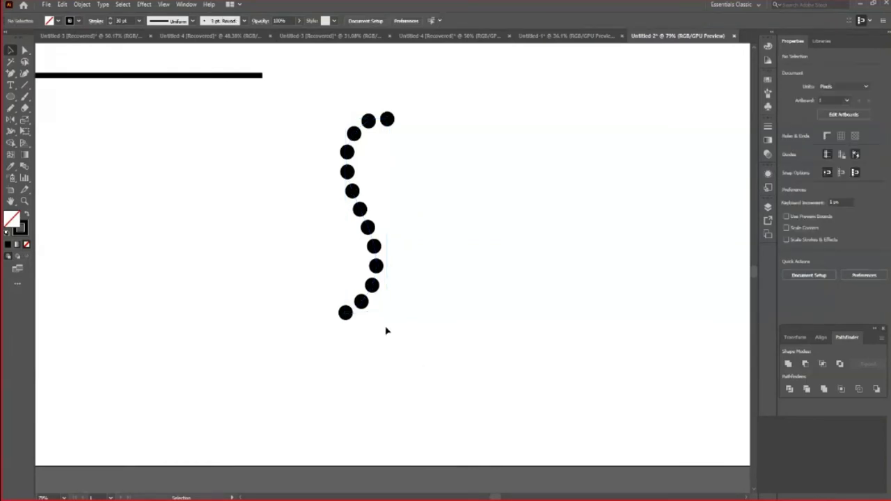
- Drag the straight black line to the right
{"action": "left_click", "coordinate": [379, 272]}
{"action": "left_click", "coordinate": [803, 160]}
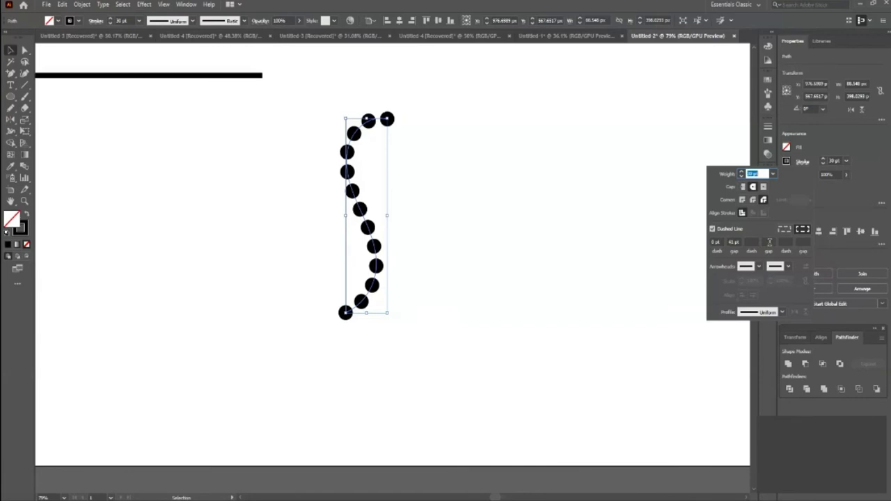
{"action": "left_click_drag", "start_coordinate": [207, 75], "coordinate": [381, 86]}
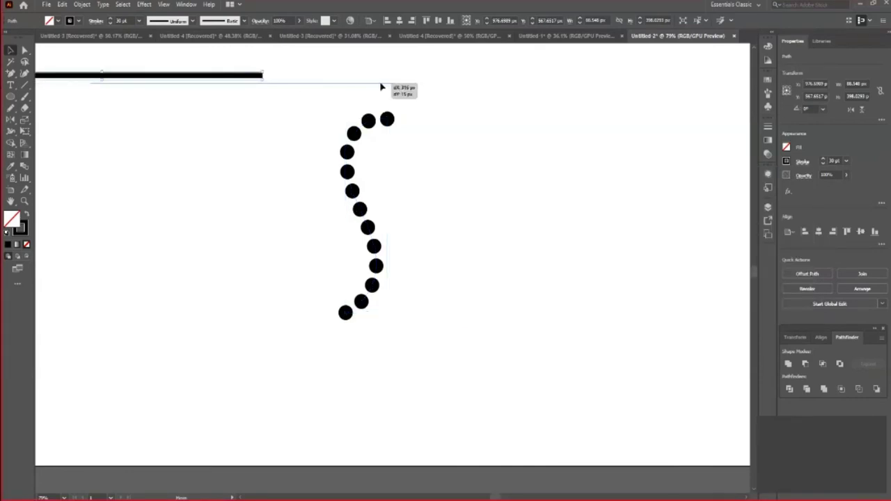
- Place the line above the S curve, enable Dashed Line, and try cap and join options
{"action": "left_click_drag", "start_coordinate": [381, 87], "coordinate": [428, 85]}
{"action": "left_click", "coordinate": [803, 161]}
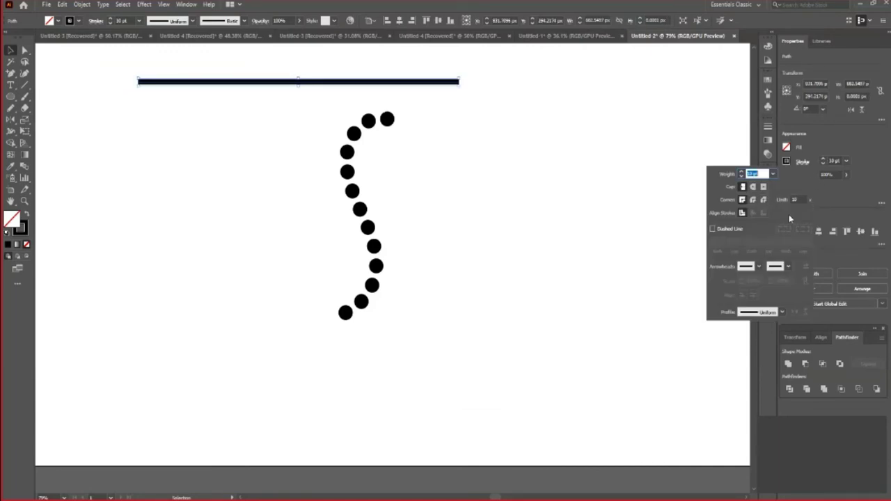
{"action": "left_click", "coordinate": [711, 228]}
{"action": "left_click", "coordinate": [752, 186]}
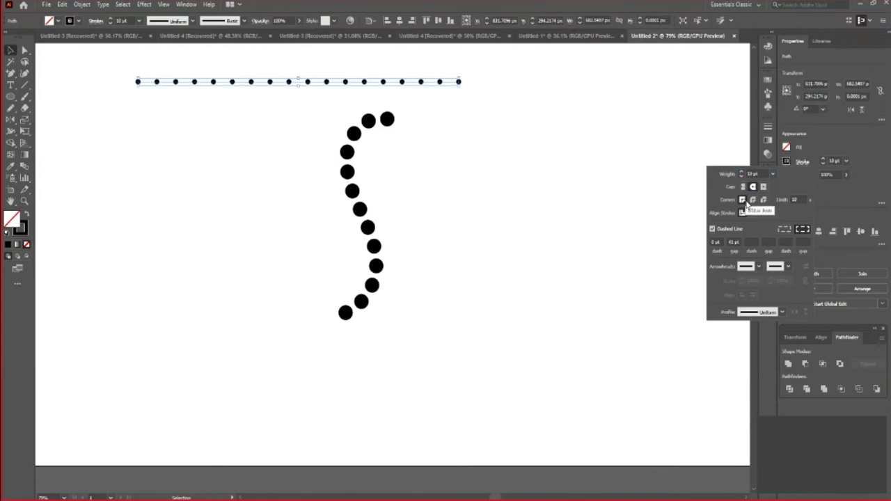
{"action": "left_click", "coordinate": [751, 200]}
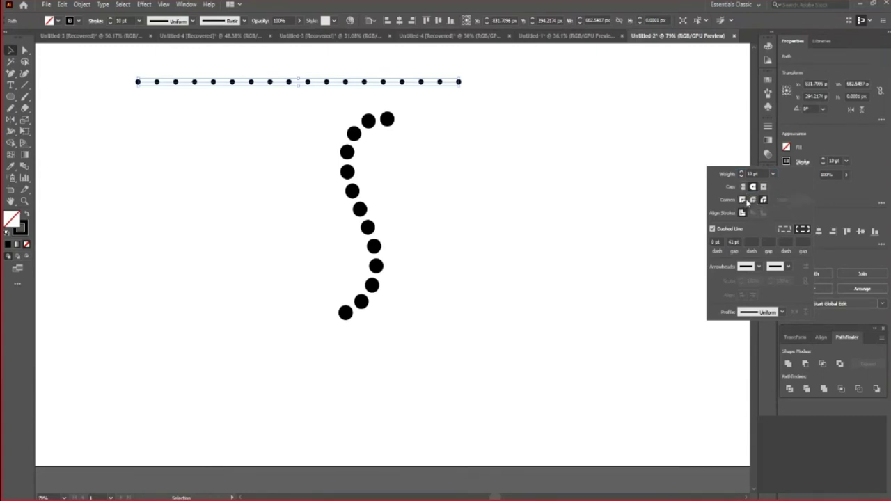
{"action": "left_click", "coordinate": [741, 200]}
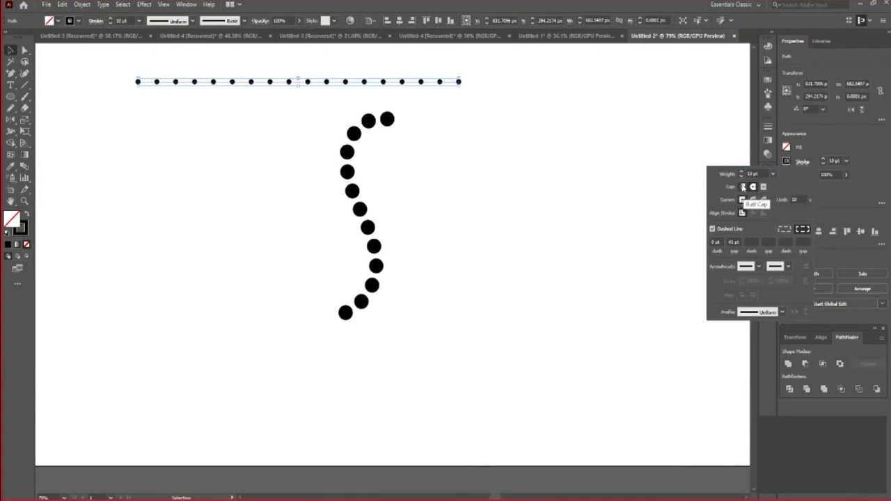
{"action": "left_click", "coordinate": [741, 186]}
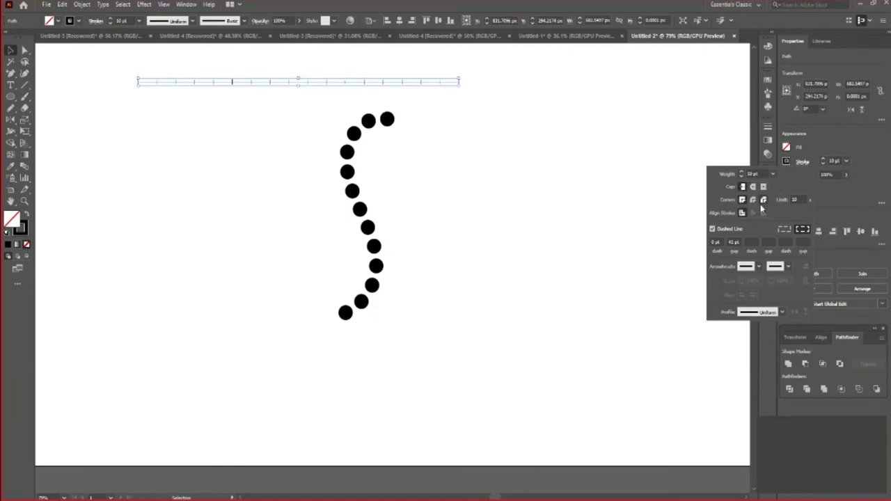
{"action": "left_click", "coordinate": [753, 186]}
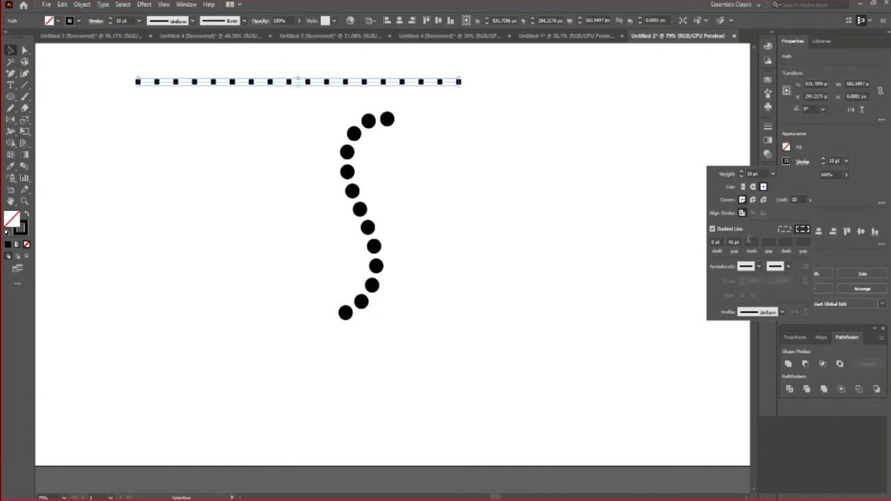
- Set the dash gap to 44, adjust the dash length, and keep Round Cap
{"action": "double_click", "coordinate": [733, 242]}
{"action": "type", "text": "44"}
{"action": "key", "text": "Return"}
{"action": "key", "text": "Up"}
{"action": "key", "text": "Up"}
{"action": "key", "text": "Up"}
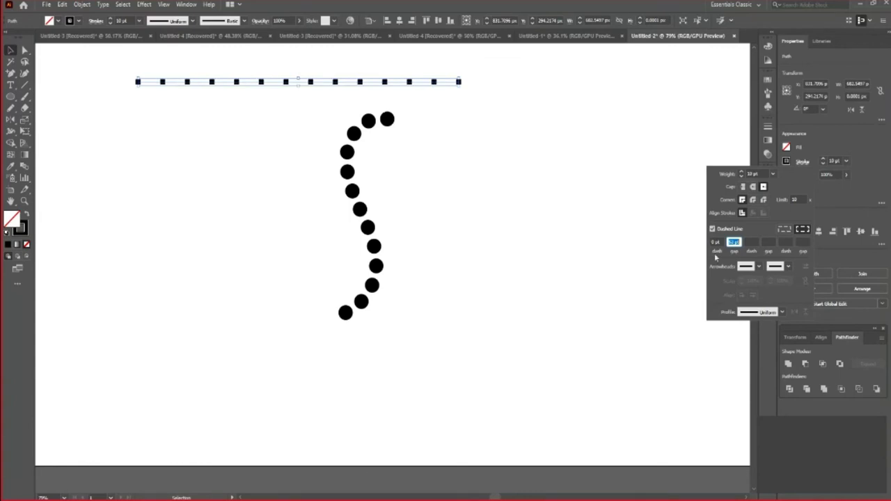
{"action": "left_click", "coordinate": [716, 242]}
{"action": "key", "text": "Up"}
{"action": "key", "text": "Up"}
{"action": "key", "text": "Up"}
{"action": "key", "text": "Up"}
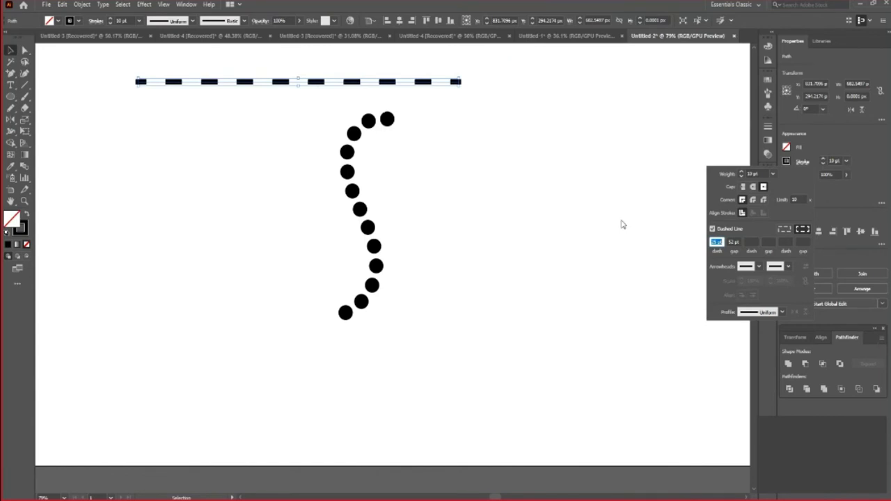
{"action": "left_click", "coordinate": [752, 187]}
{"action": "left_click", "coordinate": [715, 241]}
{"action": "key", "text": "Down"}
{"action": "key", "text": "Down"}
{"action": "key", "text": "Up"}
{"action": "key", "text": "Up"}
{"action": "key", "text": "Up"}
{"action": "key", "text": "Up"}
{"action": "key", "text": "Up"}
{"action": "key", "text": "Up"}
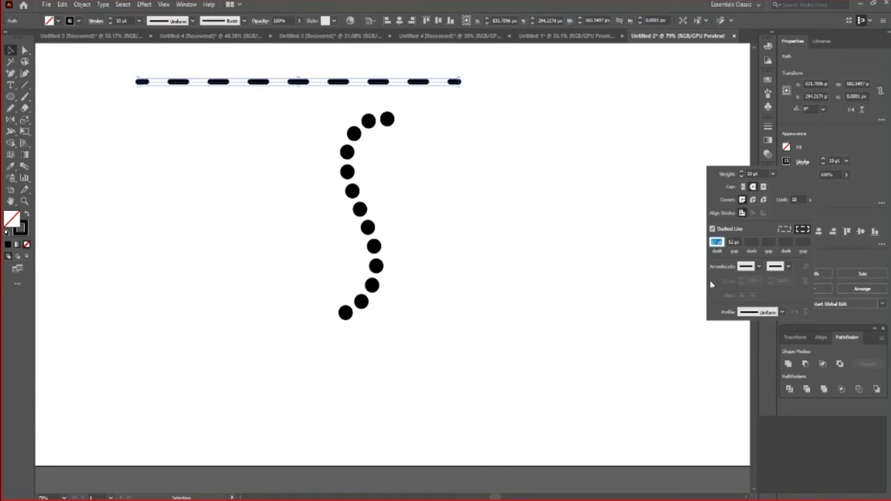
{"action": "left_click", "coordinate": [457, 193]}
{"action": "scroll", "coordinate": [473, 208], "scroll_direction": "up", "scroll_amount": 2}
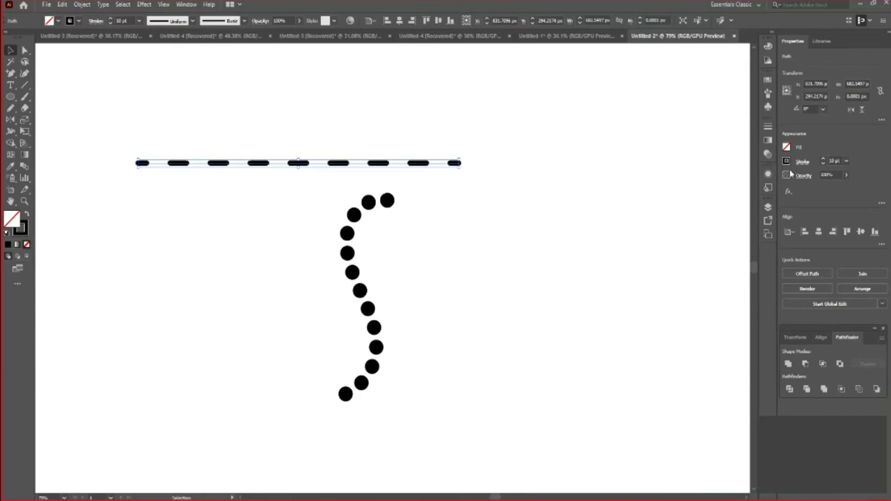
- Add a second dash value of 1 for a dash-and-dot pattern, then deselect
{"action": "left_click", "coordinate": [802, 162]}
{"action": "left_click", "coordinate": [751, 241]}
{"action": "type", "text": "1"}
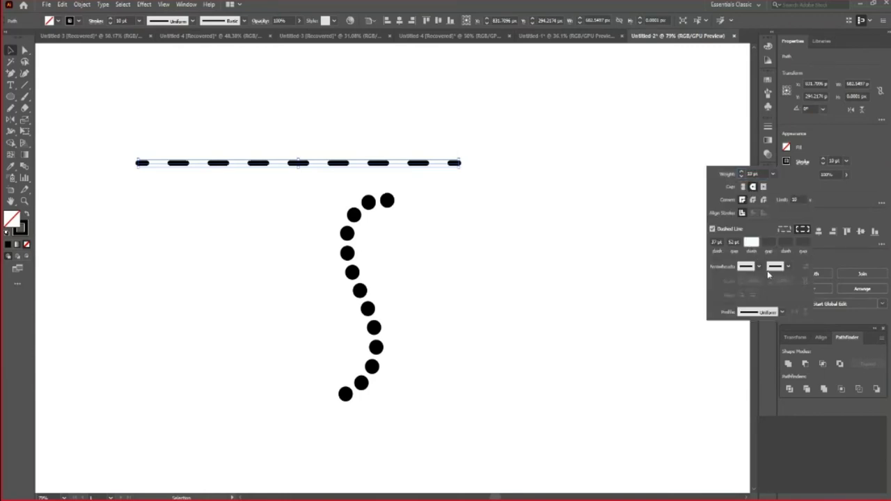
{"action": "key", "text": "Return"}
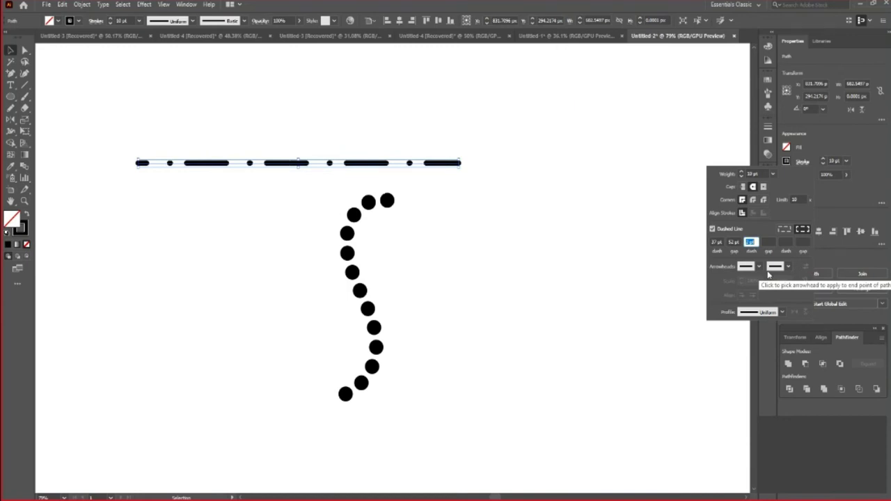
{"action": "left_click", "coordinate": [570, 236]}
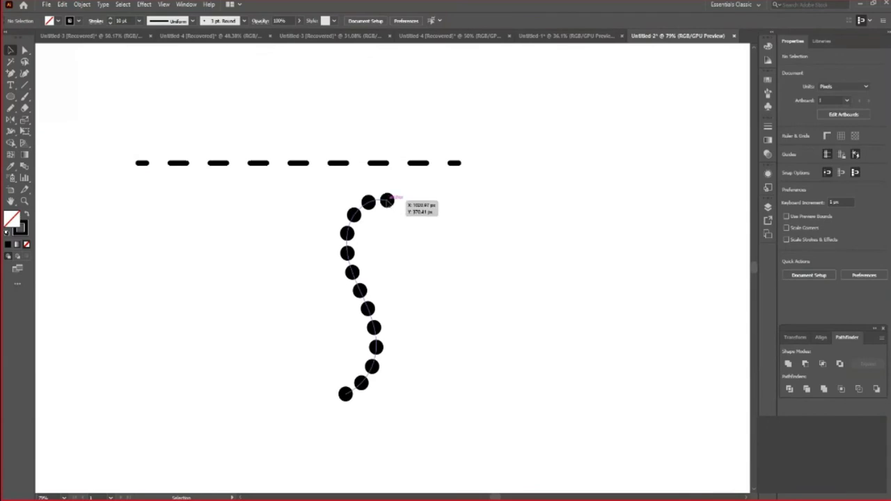
- Turn off Dashed Line on the S curve so it becomes solid
{"action": "left_click", "coordinate": [387, 201]}
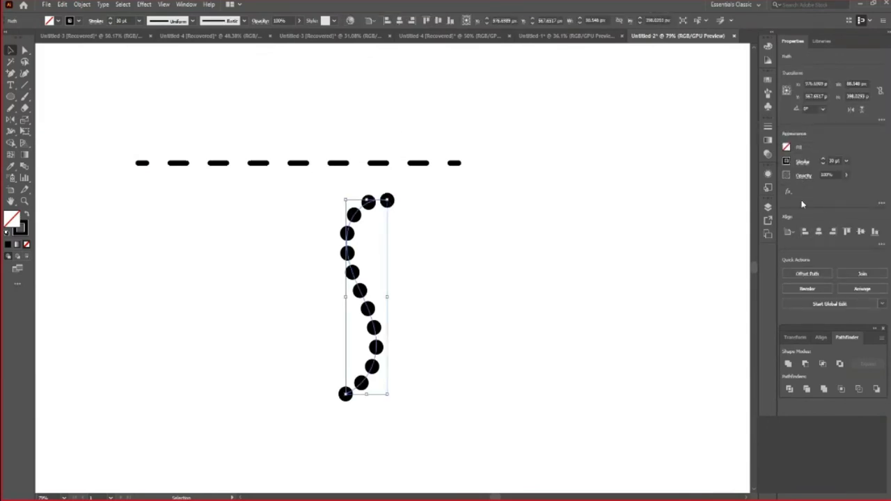
{"action": "left_click", "coordinate": [802, 161]}
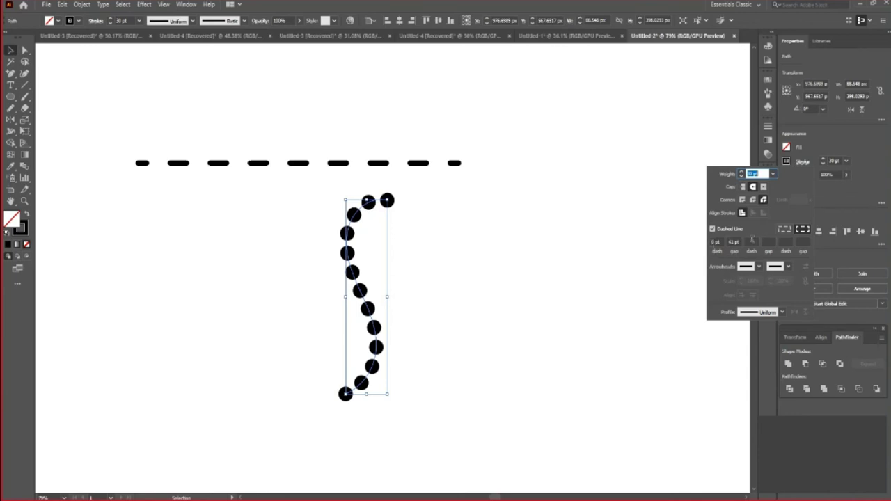
{"action": "left_click", "coordinate": [735, 242]}
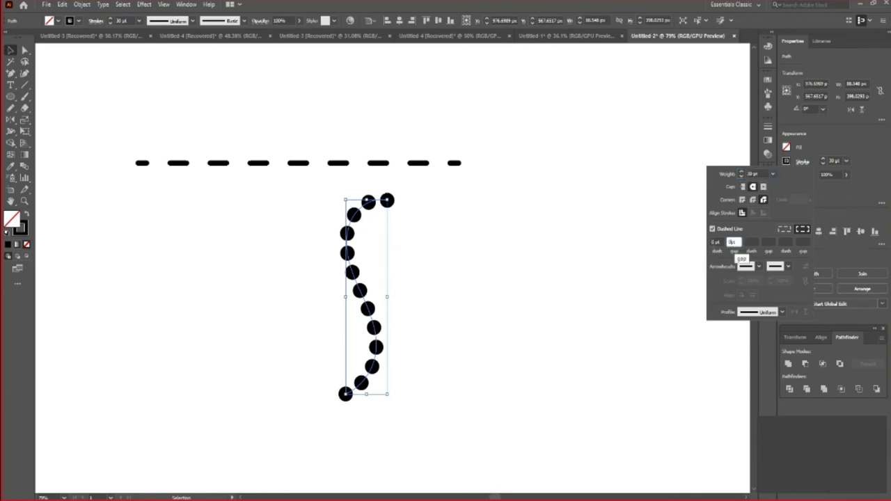
{"action": "key", "text": "BackSpace"}
{"action": "key", "text": "Return"}
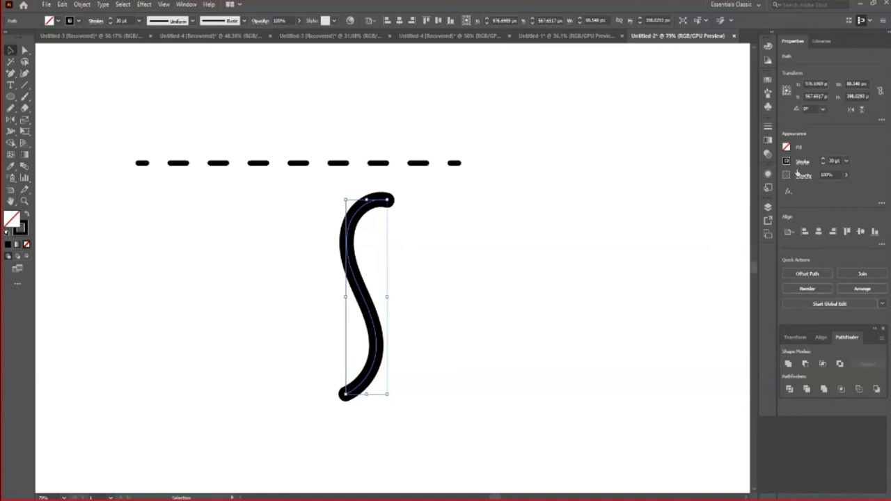
- Choose 12 pt from the S curve's stroke weight list
{"action": "left_click", "coordinate": [802, 161]}
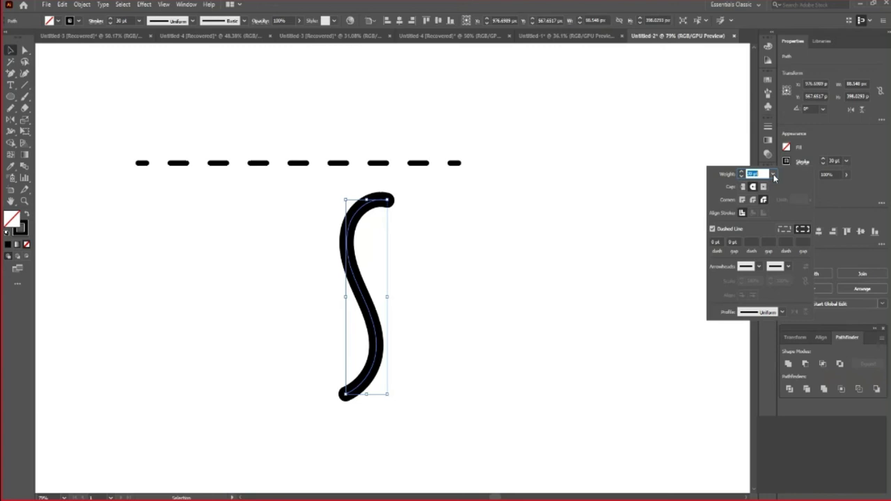
{"action": "left_click", "coordinate": [773, 178]}
{"action": "left_click", "coordinate": [778, 299]}
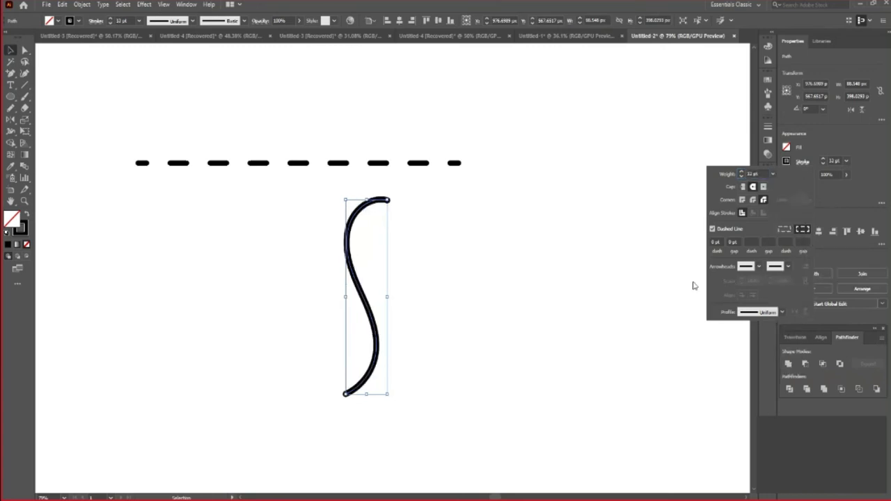
- Add an Arrow 1 arrowhead to the S curve's start, scaled down to about 40%
{"action": "left_click", "coordinate": [759, 268]}
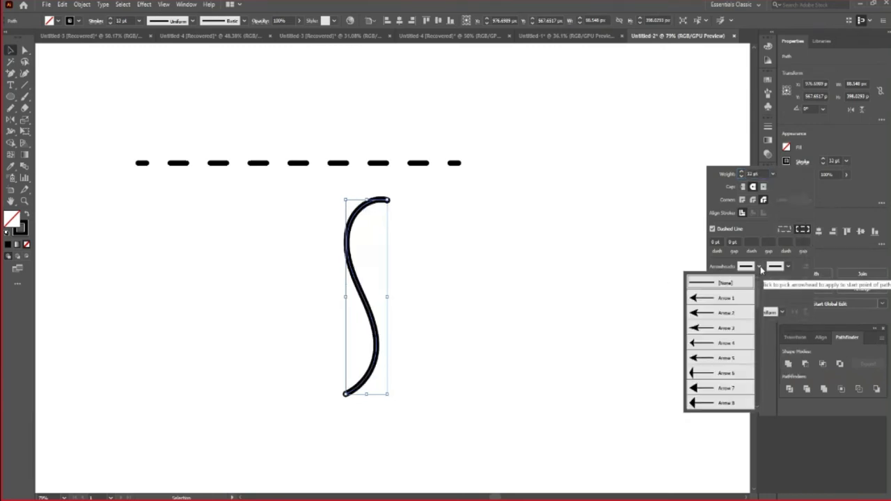
{"action": "left_click", "coordinate": [703, 301]}
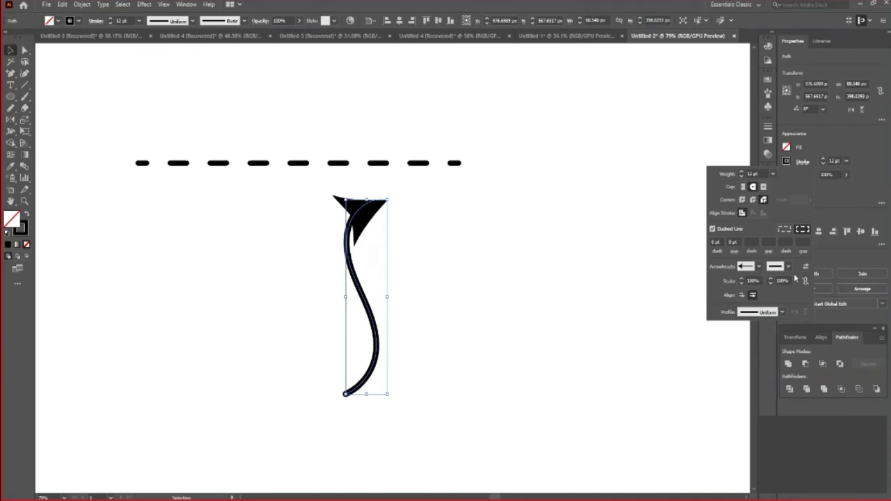
{"action": "left_click", "coordinate": [741, 283]}
{"action": "left_click", "coordinate": [741, 283]}
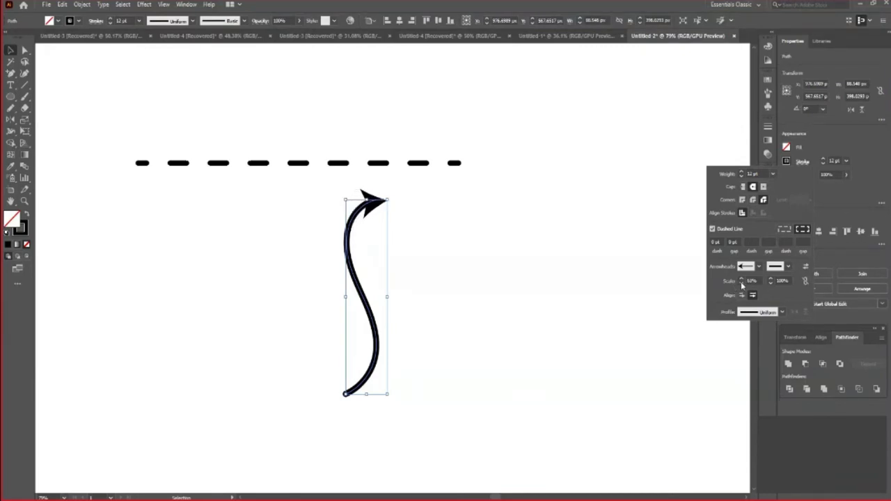
{"action": "left_click", "coordinate": [741, 283]}
- Add a matching Arrow 1 end arrowhead, scale it down, and deselect the curve
{"action": "left_click", "coordinate": [780, 267]}
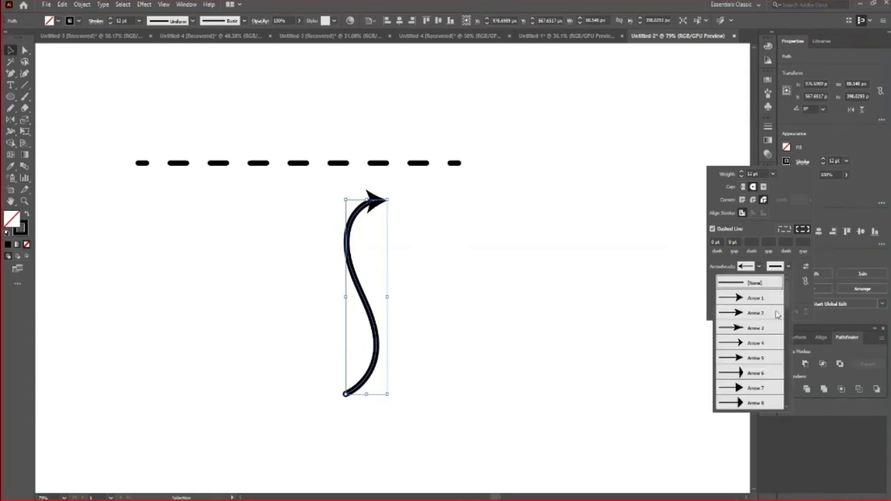
{"action": "left_click", "coordinate": [742, 298]}
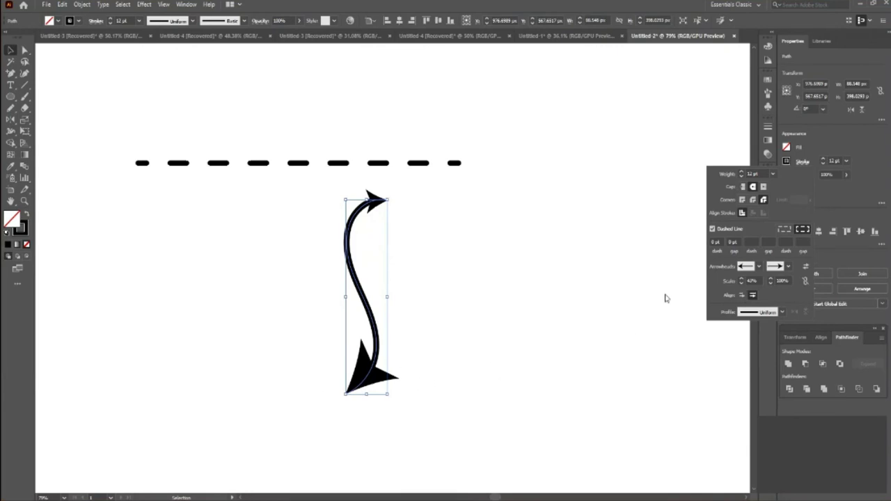
{"action": "left_click", "coordinate": [770, 284]}
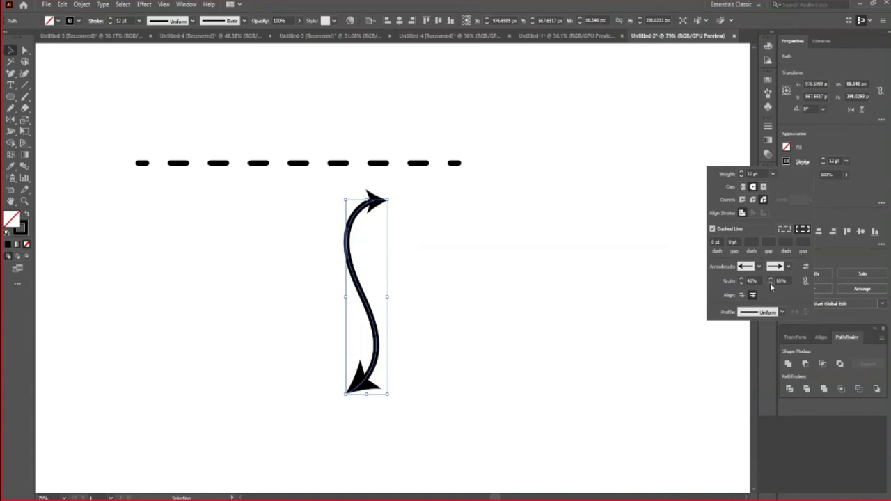
{"action": "left_click", "coordinate": [770, 284]}
{"action": "left_click", "coordinate": [770, 284]}
{"action": "left_click", "coordinate": [771, 284]}
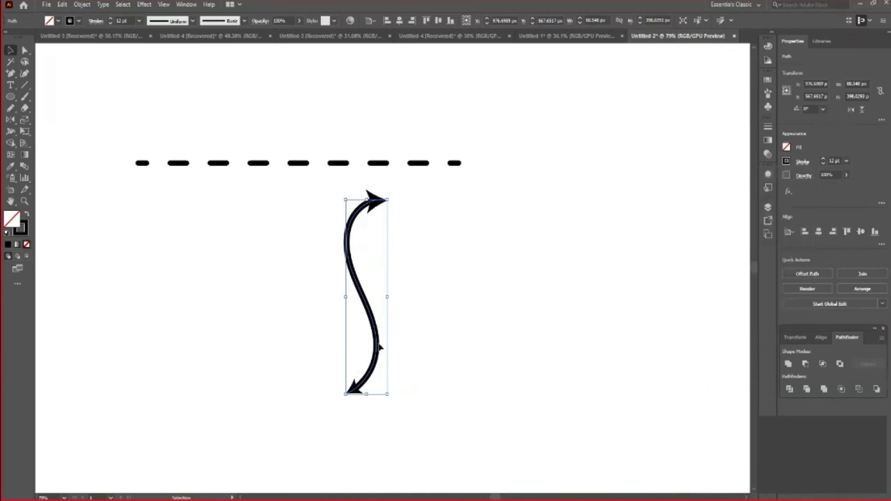
{"action": "key", "text": "ctrl+shift+a"}
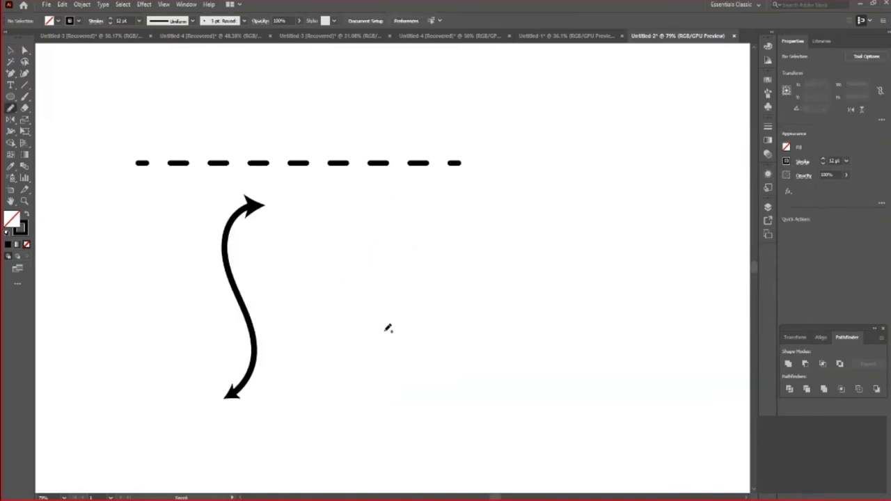
- Pencil-draw a long wavy curve beside the double-headed arrow, select it, and browse its width profiles
{"action": "left_click_drag", "start_coordinate": [276, 321], "coordinate": [462, 351]}
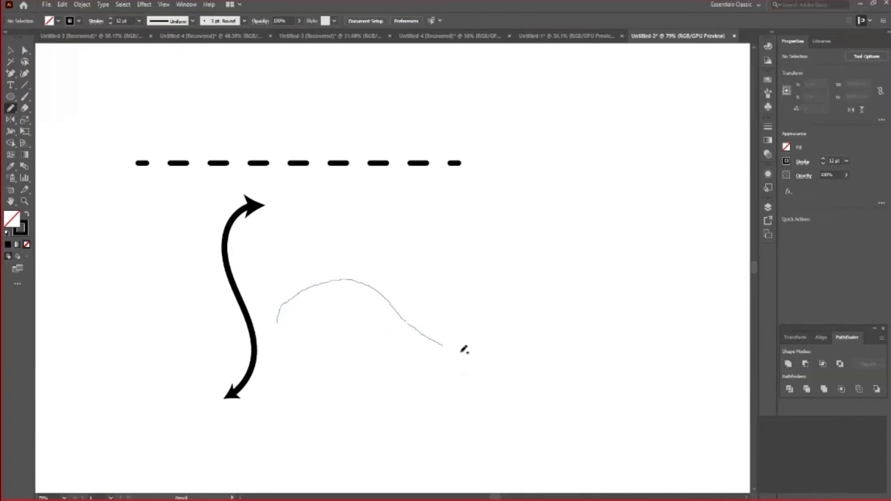
{"action": "left_click_drag", "start_coordinate": [464, 349], "coordinate": [652, 336]}
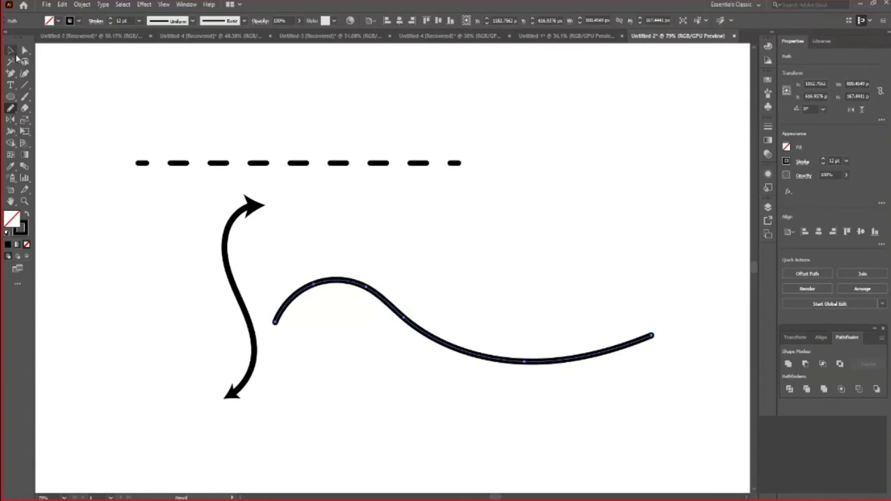
{"action": "left_click", "coordinate": [11, 51]}
{"action": "left_click", "coordinate": [803, 162]}
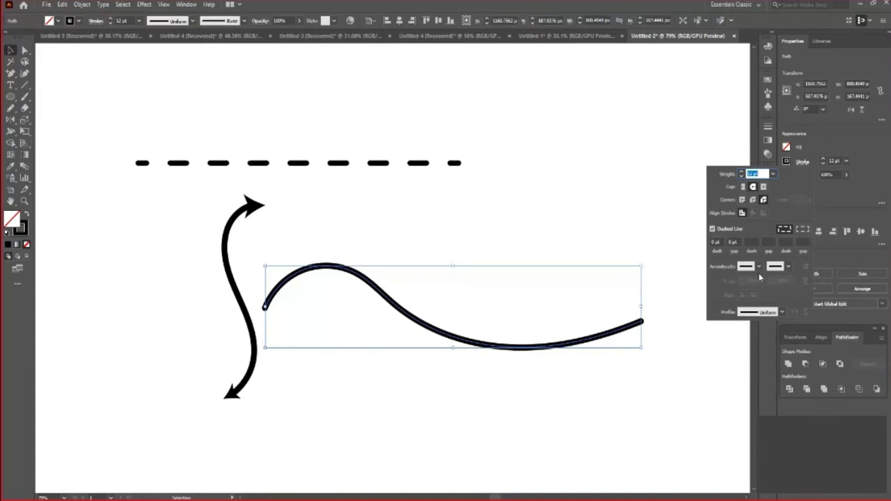
{"action": "left_click", "coordinate": [781, 313]}
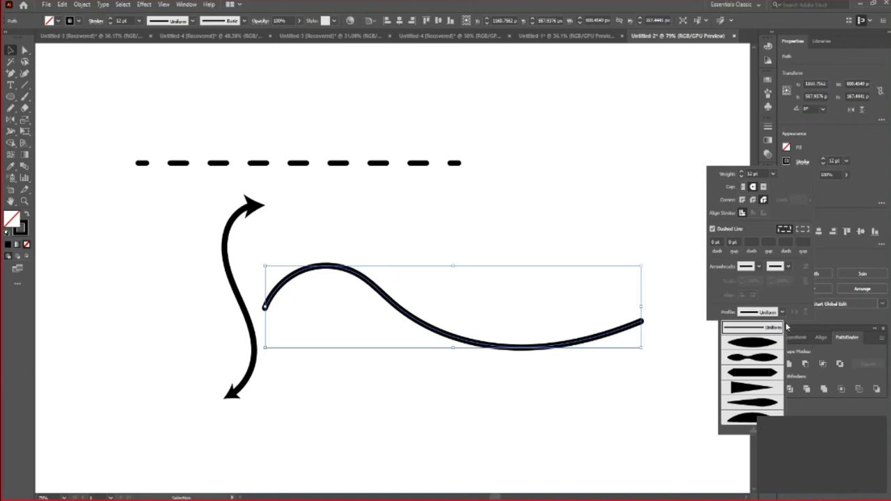
- Try several width profiles on the wavy curve, undo a Flip Along, and keep the double-taper profile
{"action": "left_click", "coordinate": [765, 342]}
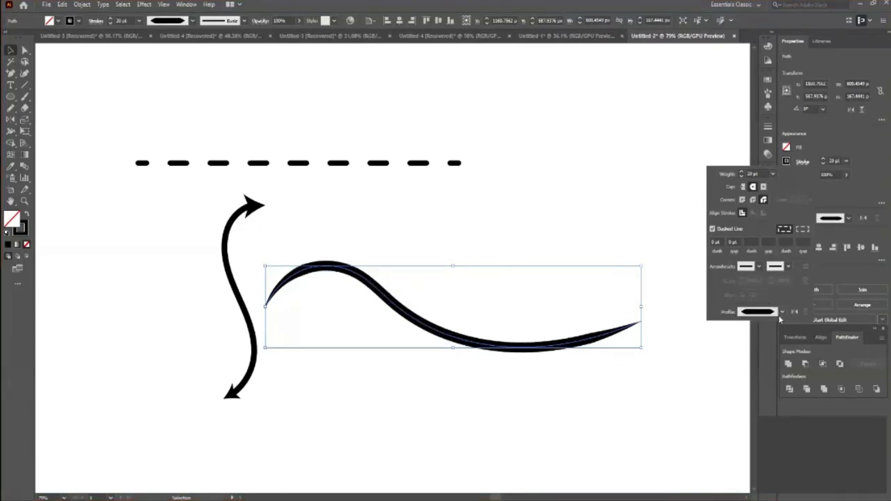
{"action": "left_click", "coordinate": [780, 312]}
{"action": "left_click", "coordinate": [760, 372]}
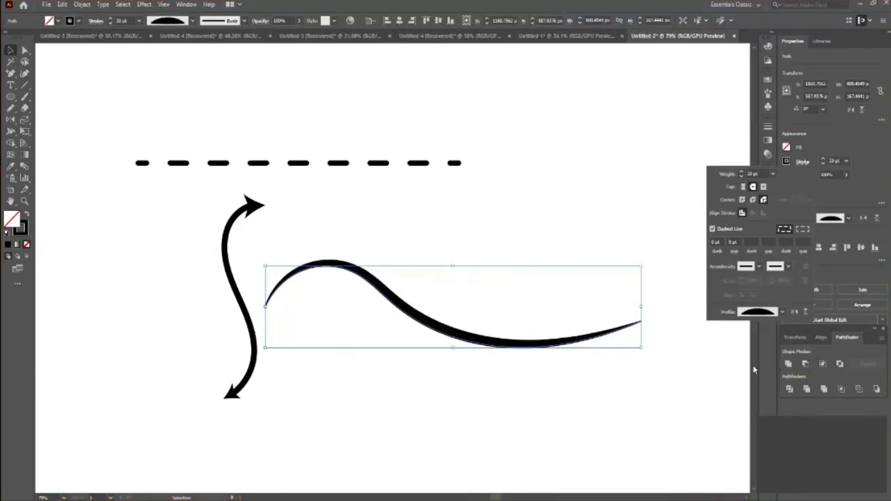
{"action": "left_click", "coordinate": [781, 312]}
{"action": "left_click", "coordinate": [760, 404]}
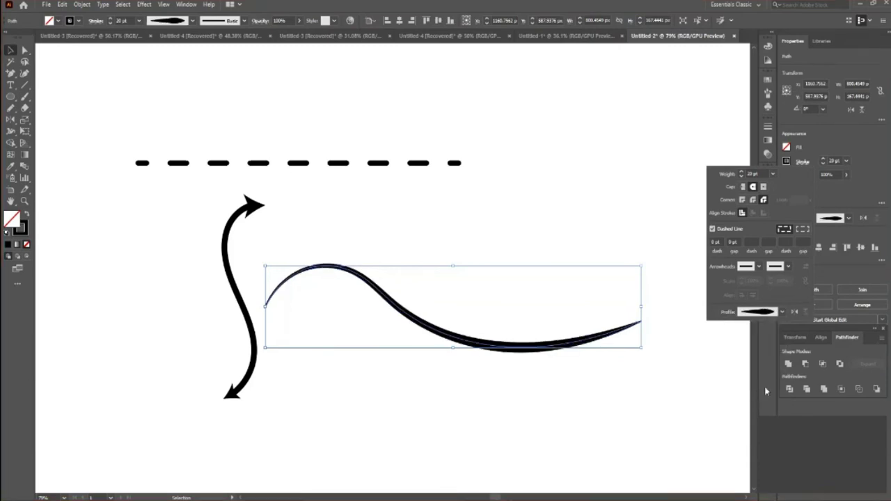
{"action": "left_click", "coordinate": [796, 315]}
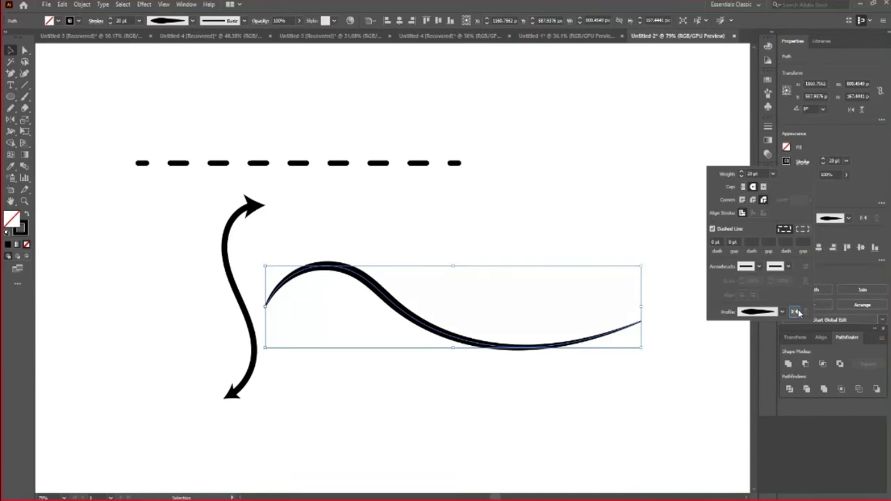
{"action": "left_click", "coordinate": [795, 312]}
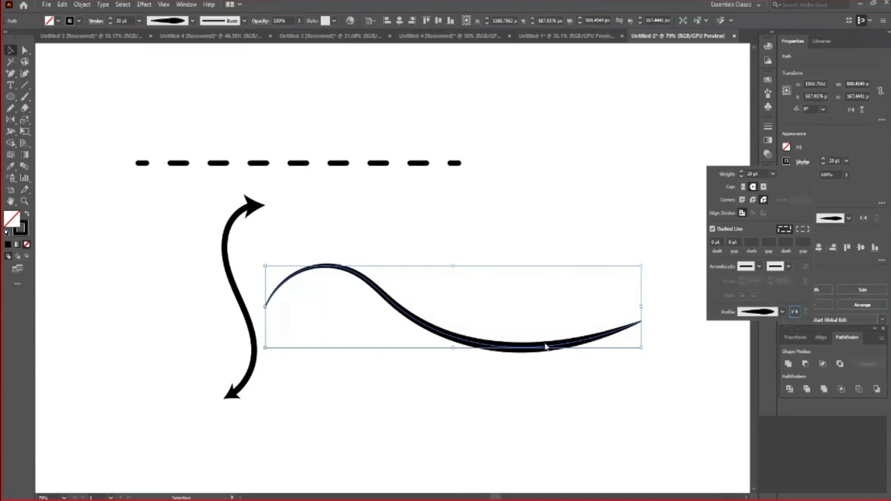
{"action": "key", "text": "ctrl+z"}
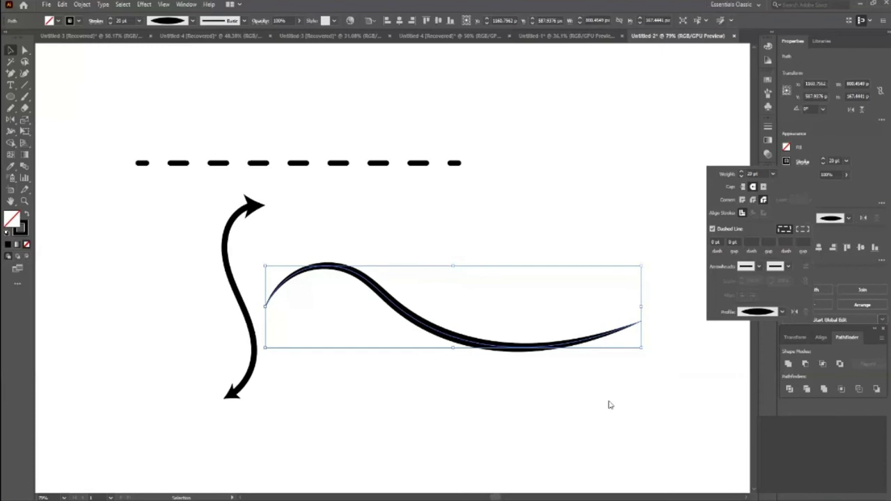
{"action": "key", "text": "Escape"}
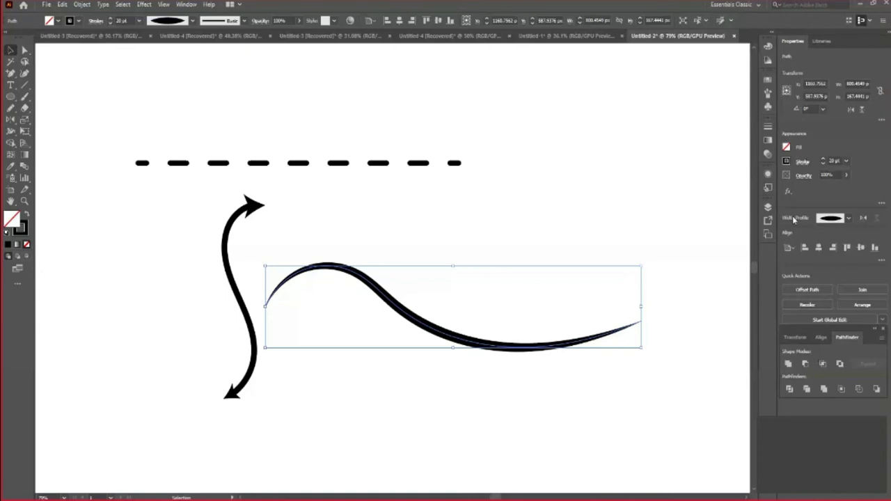
- Try a pointing-hand arrowhead at the start of the tapered curve
{"action": "left_click", "coordinate": [802, 161]}
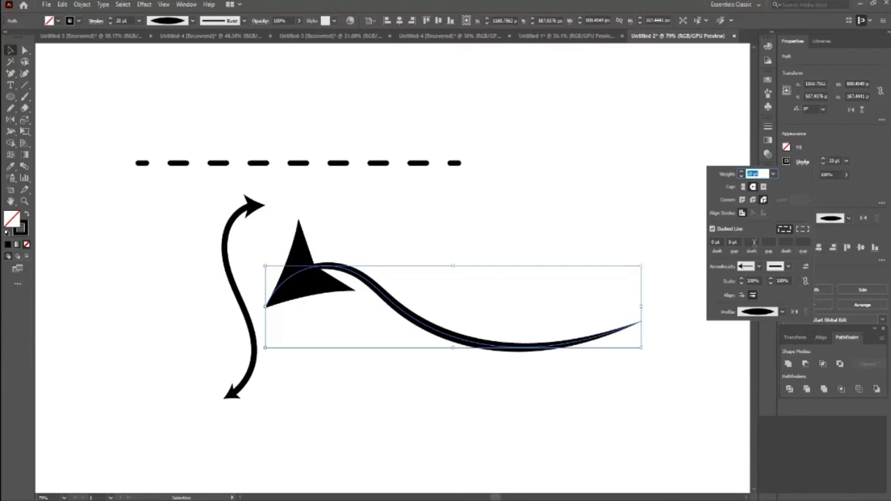
{"action": "left_click", "coordinate": [746, 266]}
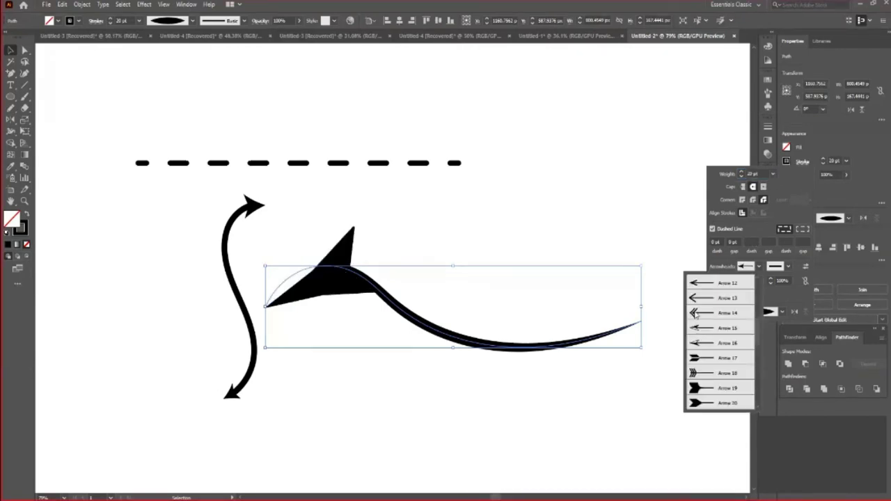
{"action": "scroll", "coordinate": [694, 315], "scroll_direction": "down", "scroll_amount": 5}
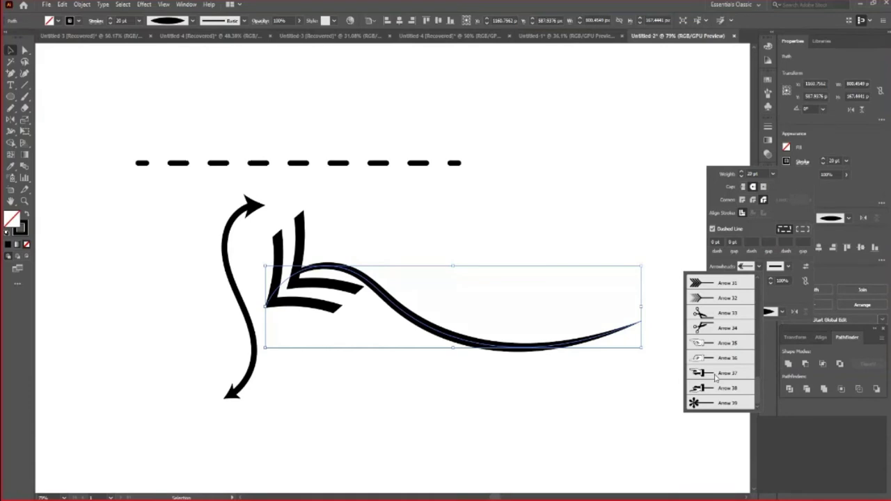
{"action": "left_click", "coordinate": [714, 377]}
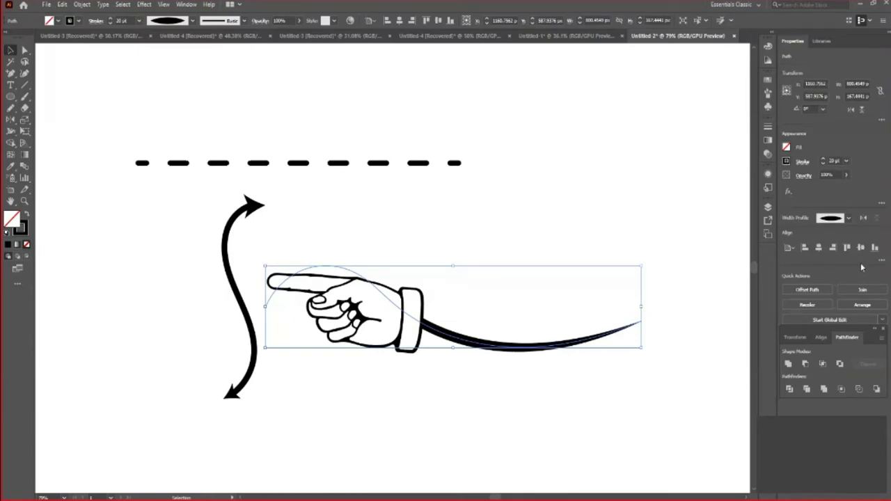
- Replace it with a scissors start arrowhead scaled to about 30%, then deselect
{"action": "left_click", "coordinate": [803, 161]}
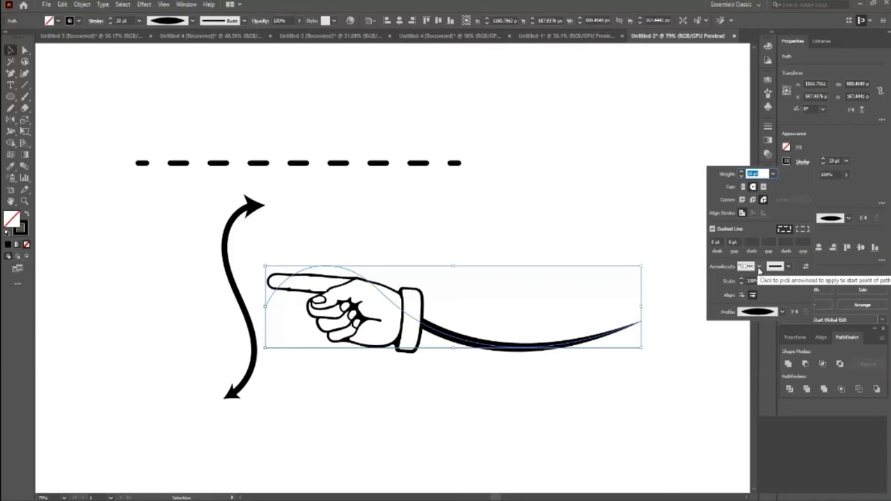
{"action": "left_click", "coordinate": [759, 266]}
{"action": "left_click", "coordinate": [696, 404]}
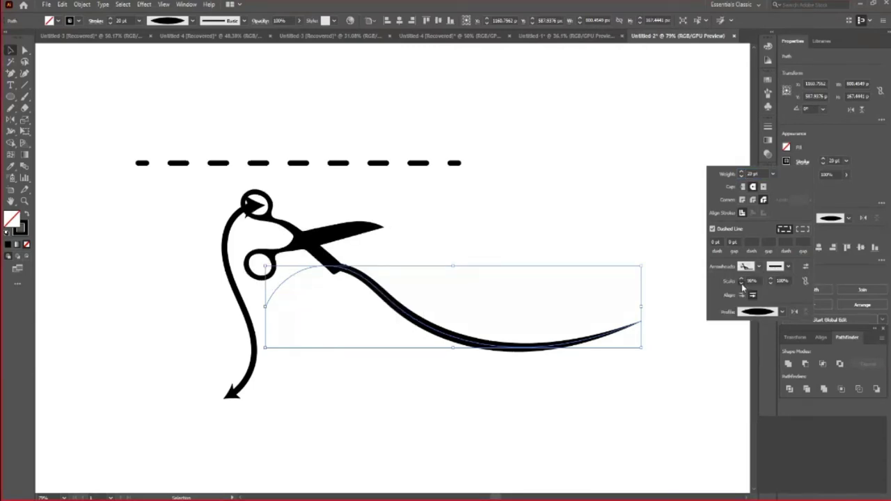
{"action": "left_click", "coordinate": [741, 284]}
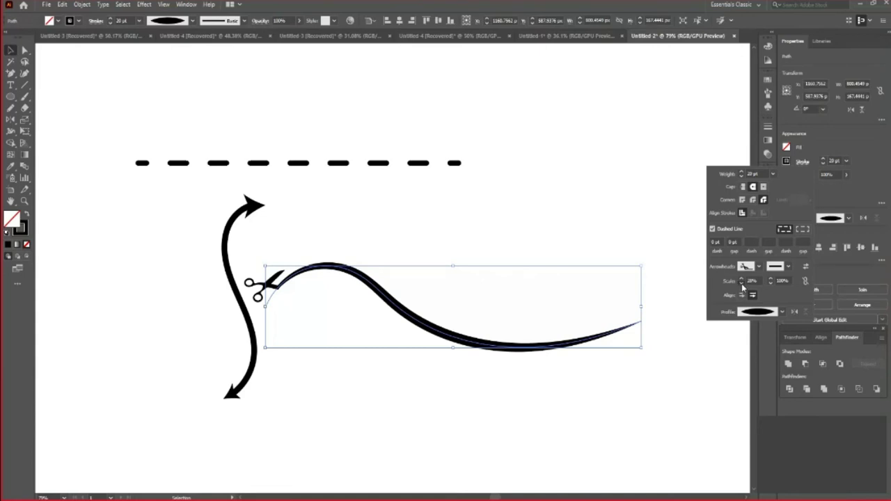
{"action": "left_click", "coordinate": [461, 366]}
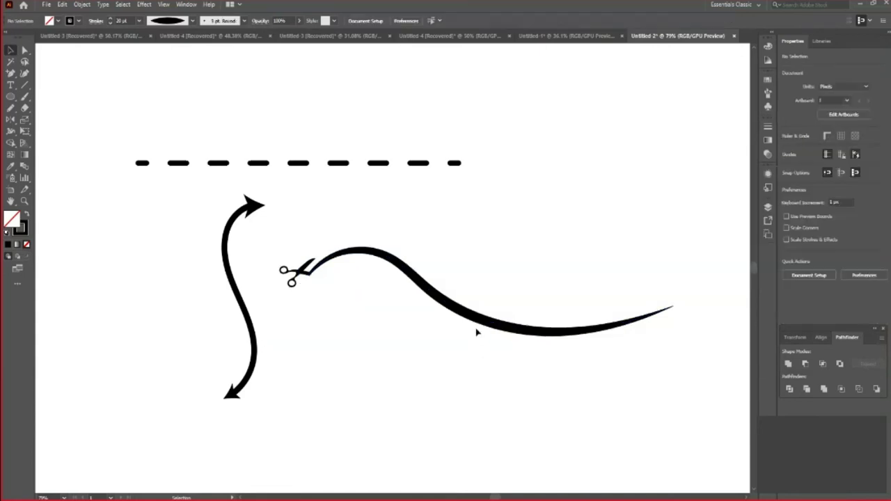
- Move the scissors curve to the left on the artboard
{"action": "left_click_drag", "start_coordinate": [476, 332], "coordinate": [369, 350]}
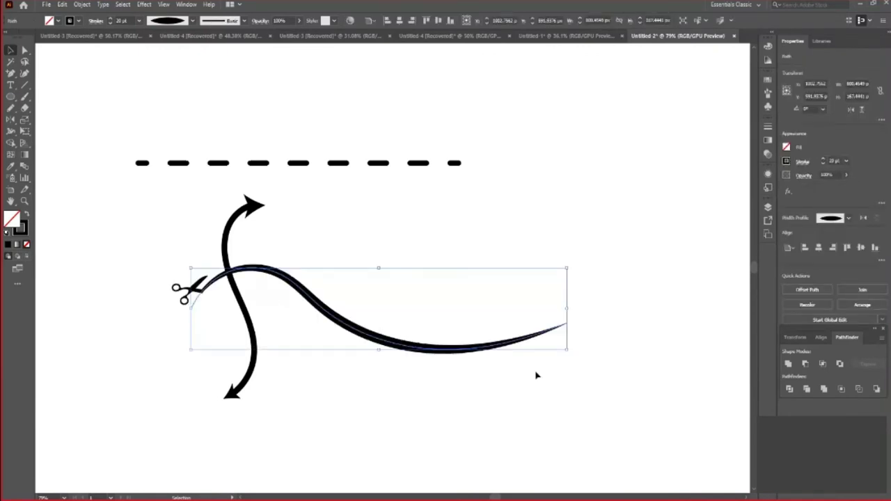
{"action": "left_click", "coordinate": [536, 375]}
{"action": "scroll", "coordinate": [279, 194], "scroll_direction": "down", "scroll_amount": 3}
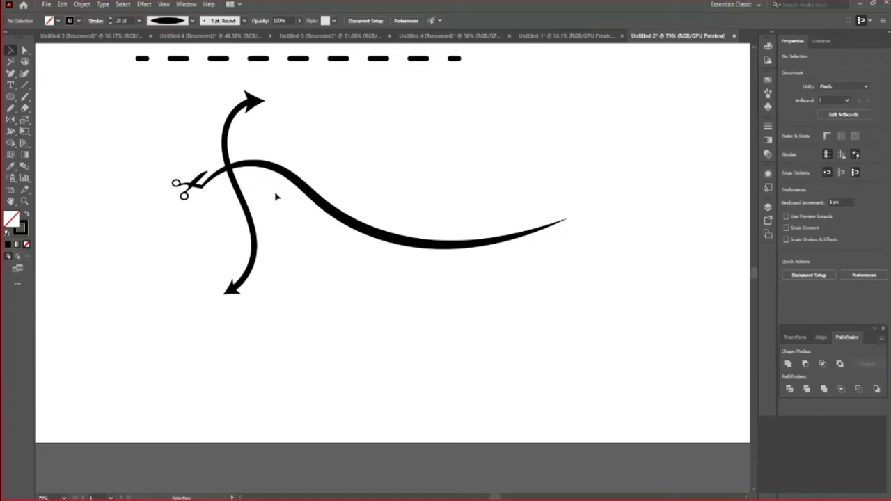
{"action": "key", "text": "ctrl+z"}
{"action": "key", "text": "ctrl+z"}
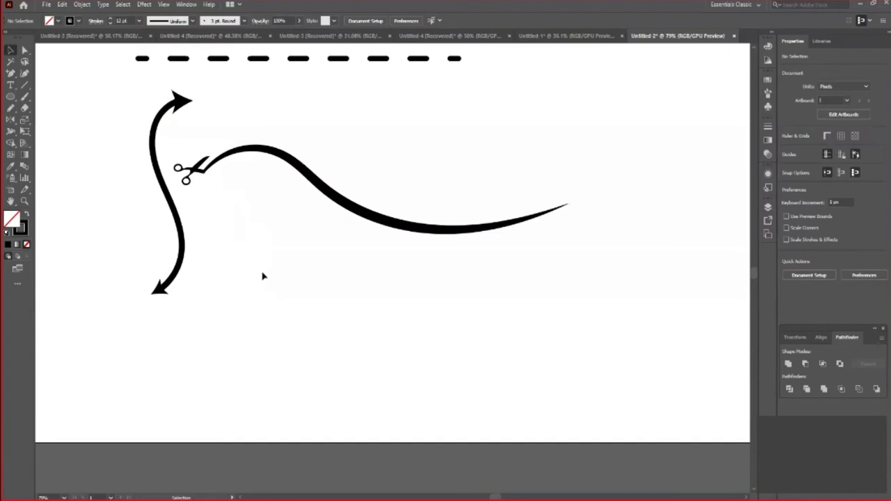
- Pencil-draw a two-arch wavy line, place it under the scissors curve, and show its stroke settings
{"action": "key", "text": "n"}
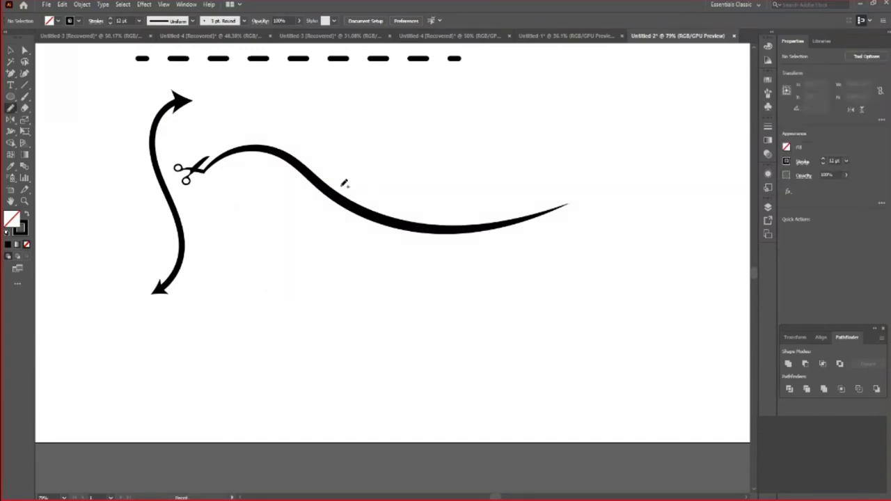
{"action": "left_click_drag", "start_coordinate": [281, 325], "coordinate": [369, 346]}
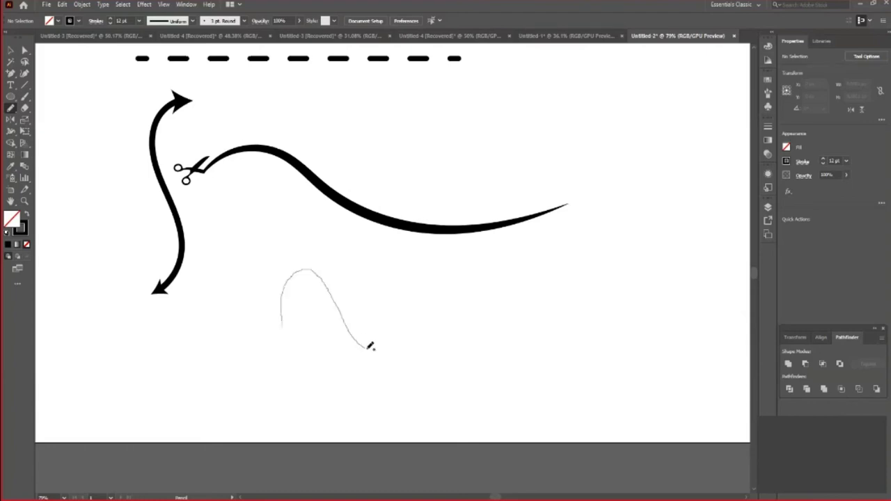
{"action": "left_click_drag", "start_coordinate": [370, 346], "coordinate": [572, 338]}
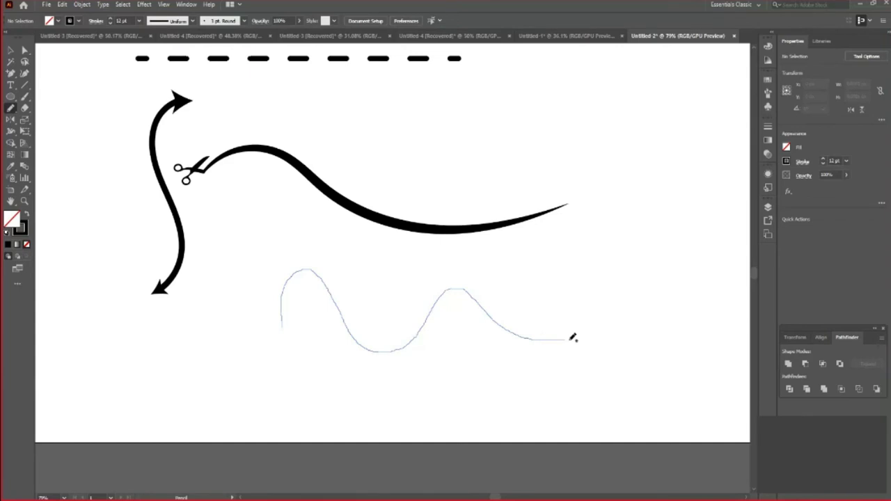
{"action": "left_click_drag", "start_coordinate": [572, 336], "coordinate": [632, 261]}
{"action": "key", "text": "v"}
{"action": "left_click_drag", "start_coordinate": [361, 347], "coordinate": [278, 355]}
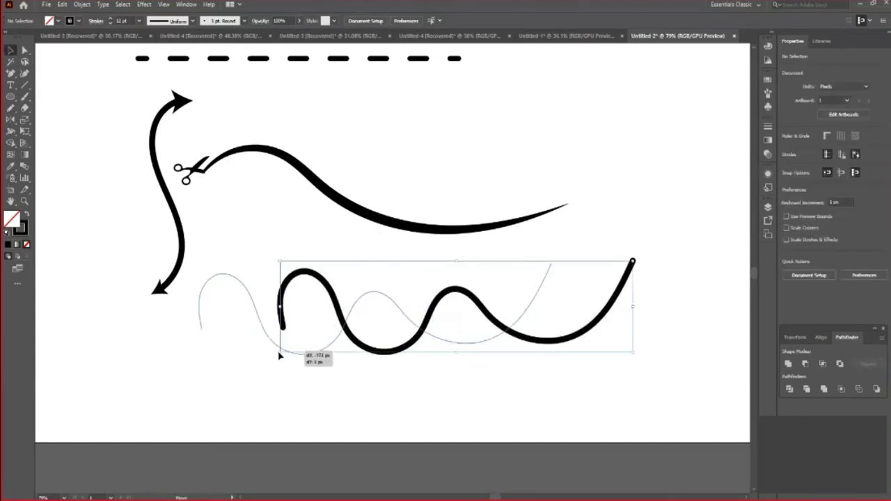
{"action": "left_click_drag", "start_coordinate": [279, 356], "coordinate": [267, 356]}
{"action": "left_click", "coordinate": [803, 162]}
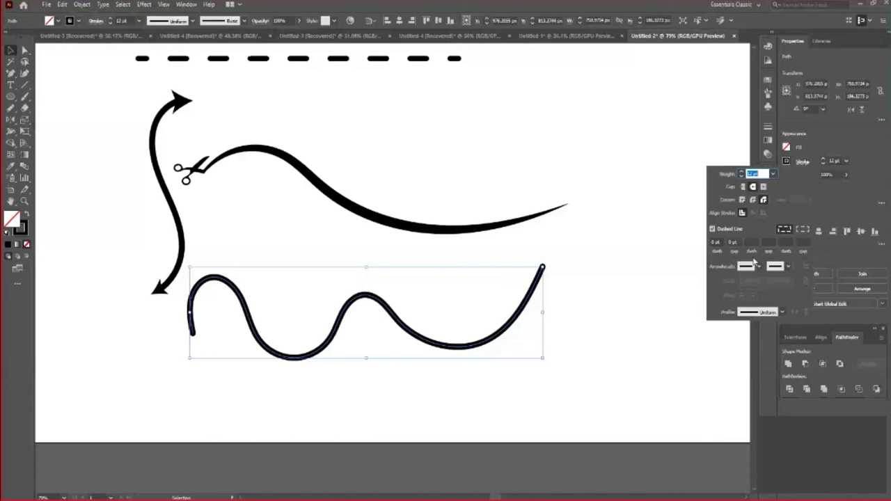
- Give the wavy line a small pointing-hand arrowhead at its start
{"action": "left_click", "coordinate": [753, 265]}
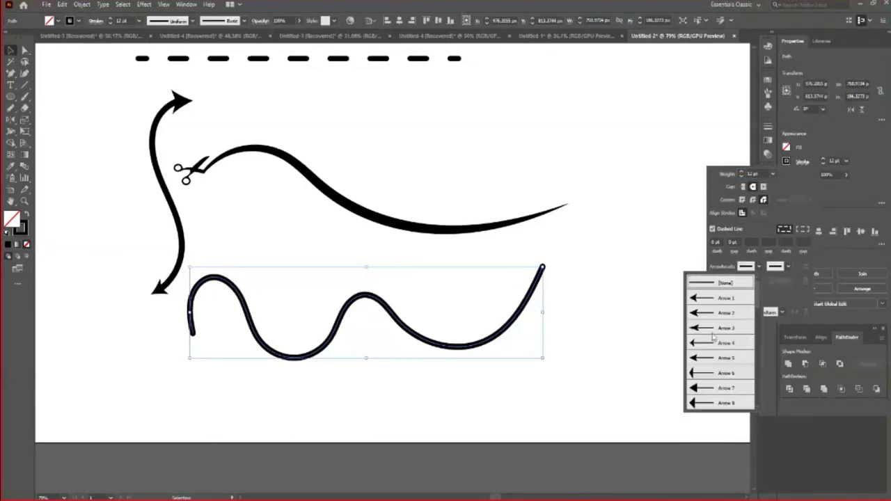
{"action": "left_click", "coordinate": [712, 336]}
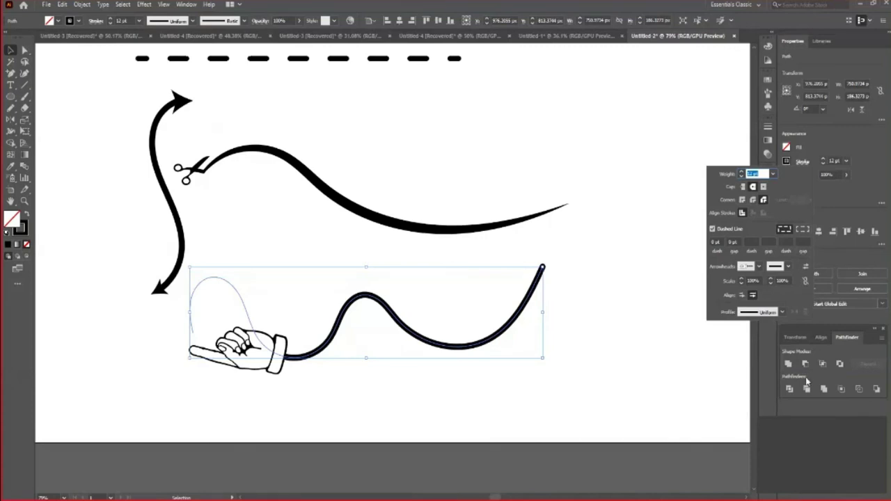
{"action": "left_click", "coordinate": [757, 266]}
{"action": "left_click", "coordinate": [705, 346]}
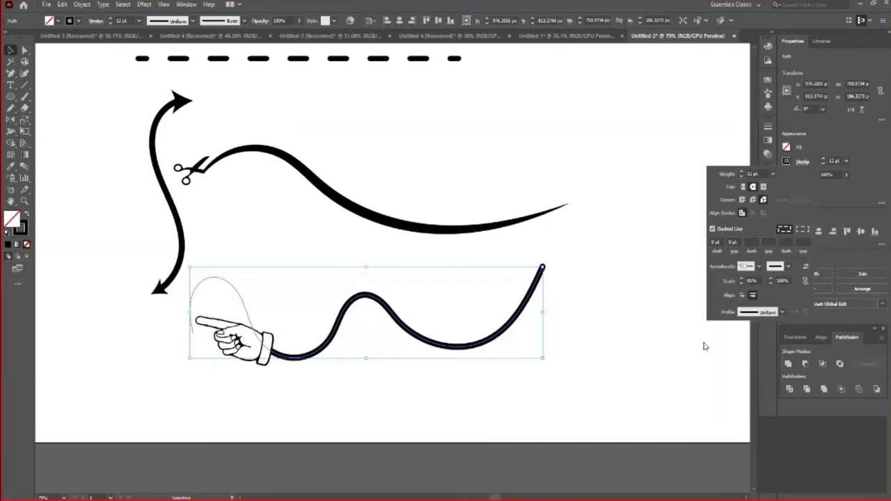
- Cap the wavy line's end with a pointing-hand arrowhead, scaled down
{"action": "left_click", "coordinate": [788, 267]}
{"action": "scroll", "coordinate": [748, 372], "scroll_direction": "down", "scroll_amount": 3}
{"action": "scroll", "coordinate": [739, 376], "scroll_direction": "down", "scroll_amount": 3}
{"action": "scroll", "coordinate": [736, 375], "scroll_direction": "down", "scroll_amount": 3}
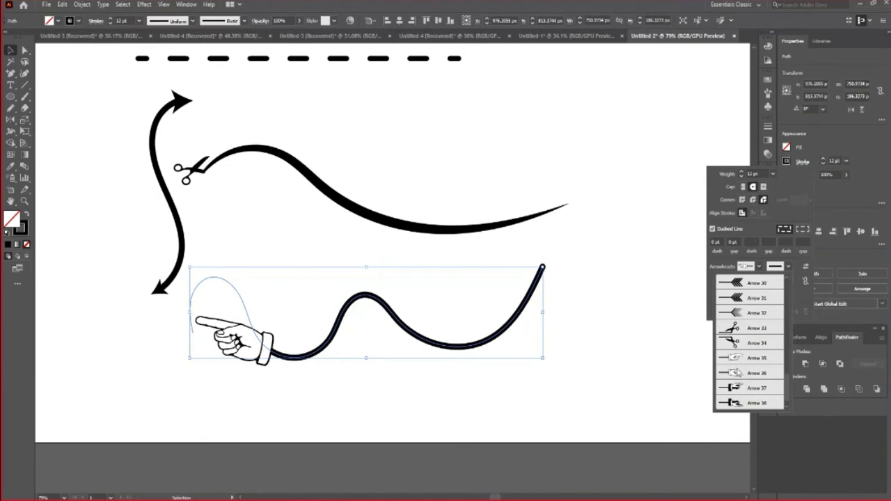
{"action": "left_click", "coordinate": [736, 373]}
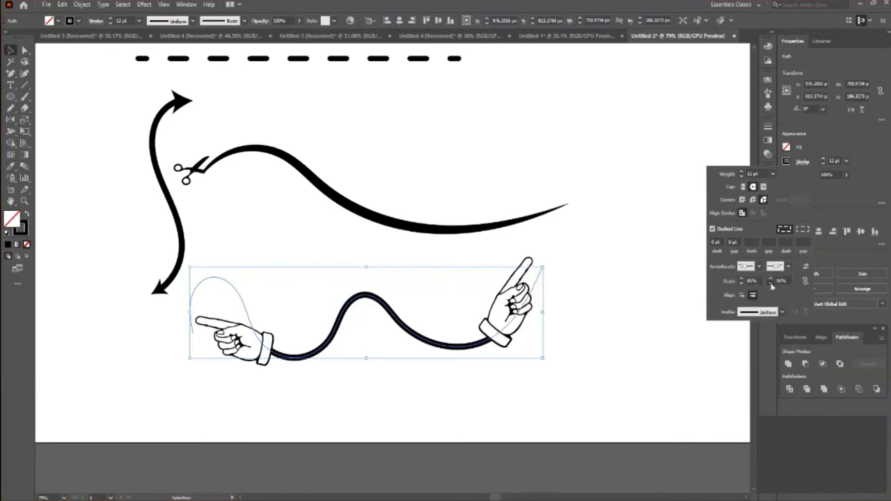
{"action": "left_click", "coordinate": [770, 282]}
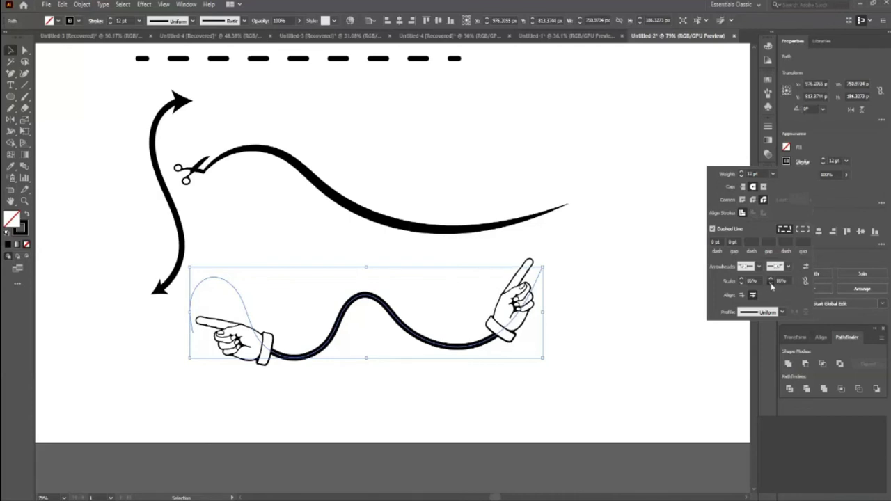
{"action": "left_click", "coordinate": [770, 283]}
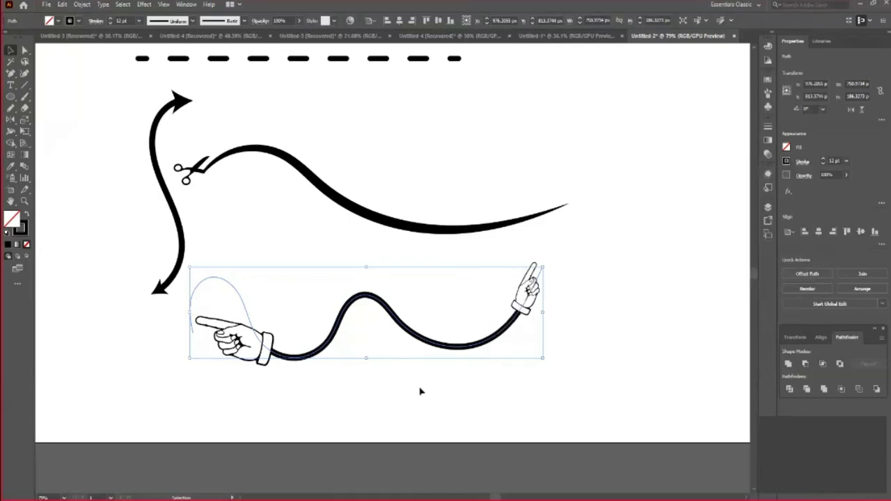
- Nudge the path up and right, and swap its end arrowhead for an asterisk
{"action": "left_click_drag", "start_coordinate": [439, 341], "coordinate": [453, 333]}
{"action": "left_click", "coordinate": [453, 333]}
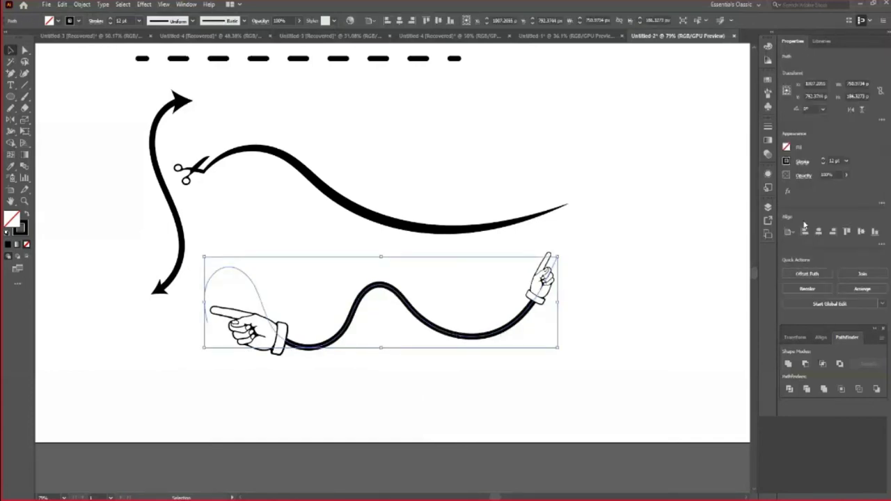
{"action": "left_click", "coordinate": [802, 161]}
{"action": "left_click", "coordinate": [741, 256]}
{"action": "left_click", "coordinate": [729, 408]}
{"action": "left_click", "coordinate": [622, 390]}
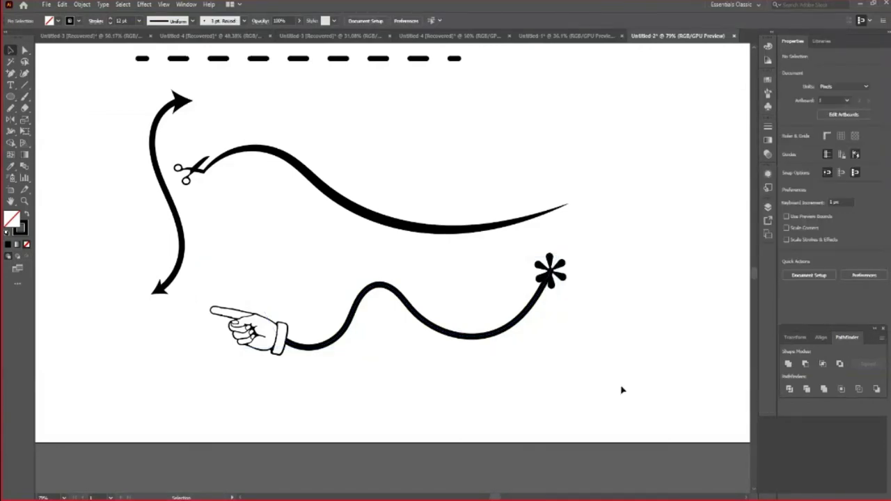
- Zoom out to the whole artboard and reposition the wavy hand path up and right
{"action": "left_click_drag", "start_coordinate": [448, 336], "coordinate": [460, 333]}
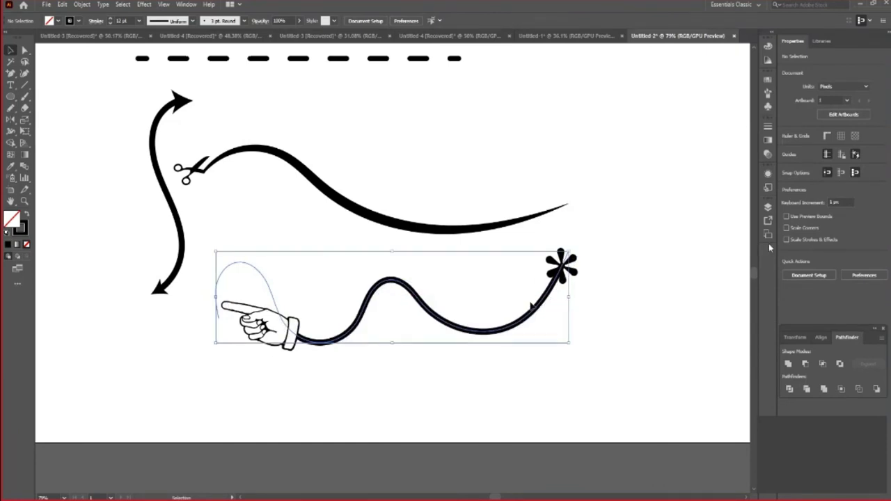
{"action": "scroll", "coordinate": [636, 282], "scroll_direction": "up", "scroll_amount": 2}
{"action": "left_click", "coordinate": [297, 274]}
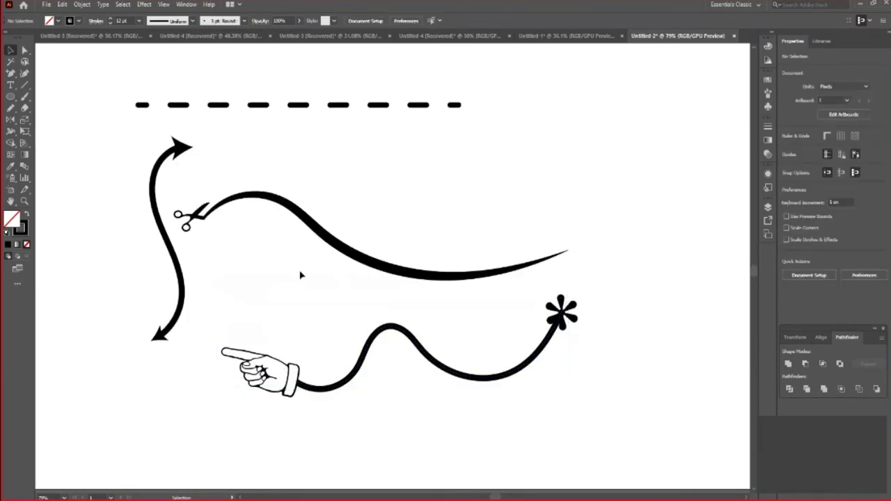
{"action": "key", "text": "z"}
{"action": "left_click_drag", "start_coordinate": [287, 238], "coordinate": [209, 259]}
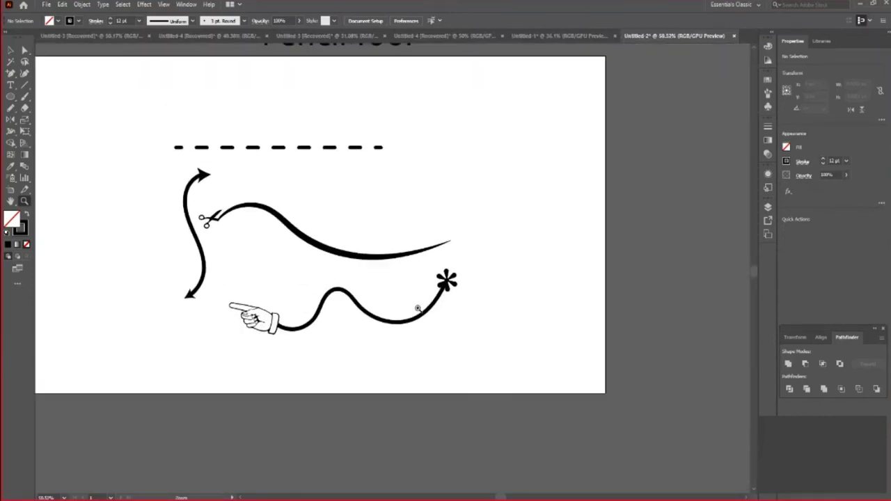
{"action": "key", "text": "v"}
{"action": "mouse_move", "coordinate": [423, 313]}
{"action": "left_mouse_down"}
{"action": "mouse_move", "coordinate": [454, 241]}
{"action": "mouse_move", "coordinate": [516, 212]}
{"action": "left_mouse_up"}
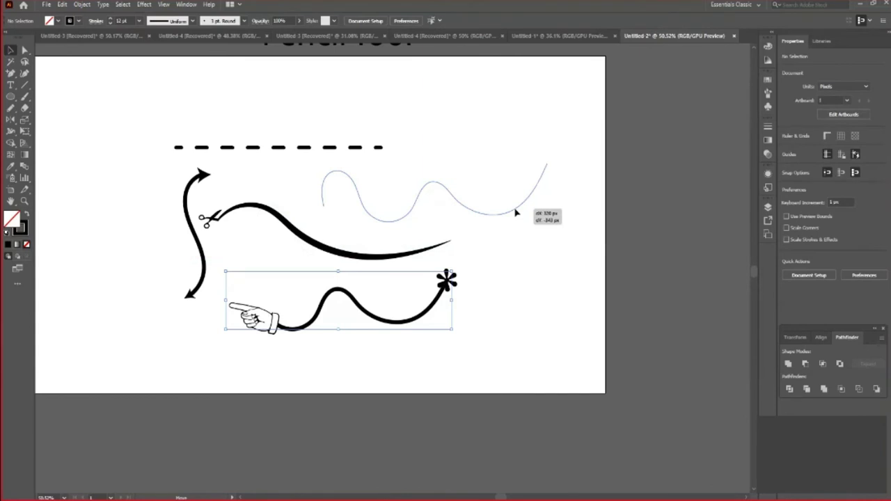
{"action": "left_click_drag", "start_coordinate": [516, 212], "coordinate": [529, 215]}
{"action": "left_click", "coordinate": [432, 323]}
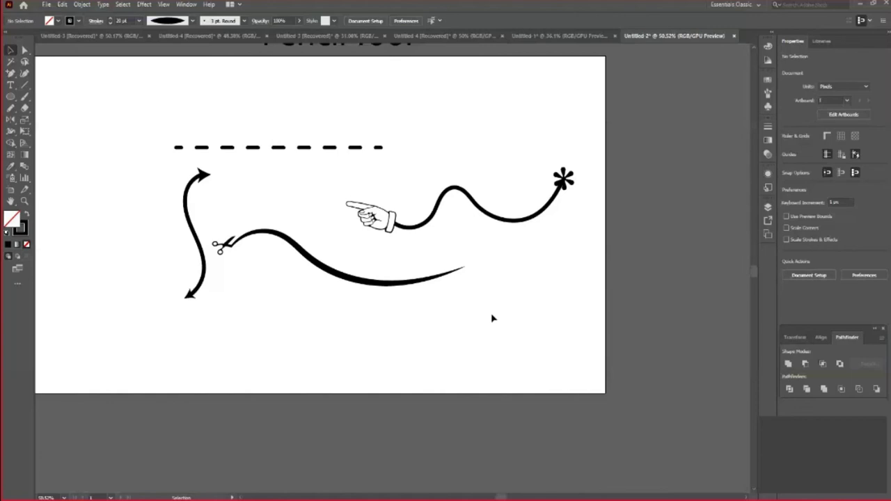
{"action": "scroll", "coordinate": [492, 318], "scroll_direction": "up", "scroll_amount": 1}
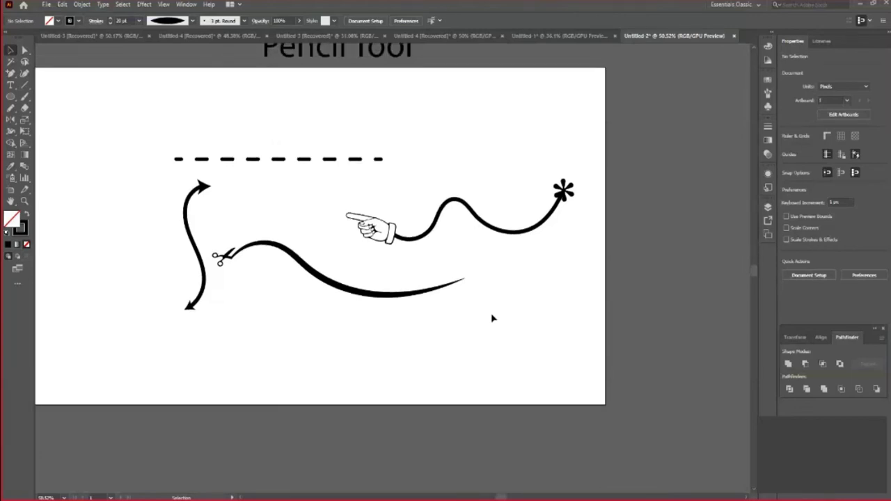
{"action": "key", "text": "ctrl+z"}
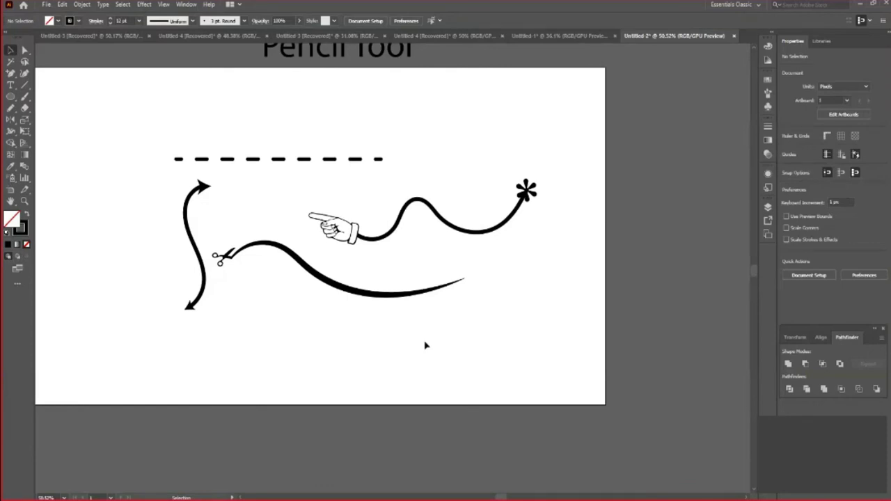
- Sketch a test pencil stroke on the left, then undo it
{"action": "key", "text": "n"}
{"action": "scroll", "coordinate": [123, 330], "scroll_direction": "left", "scroll_amount": 2}
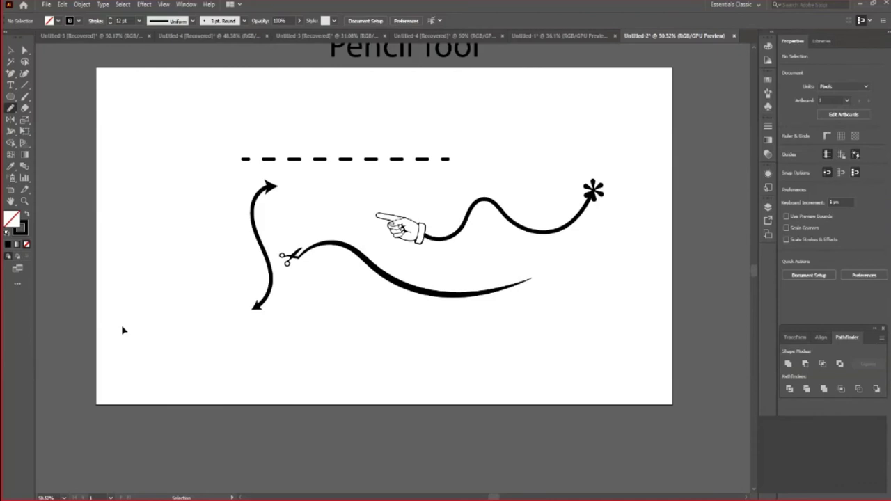
{"action": "left_click_drag", "start_coordinate": [118, 313], "coordinate": [175, 308]}
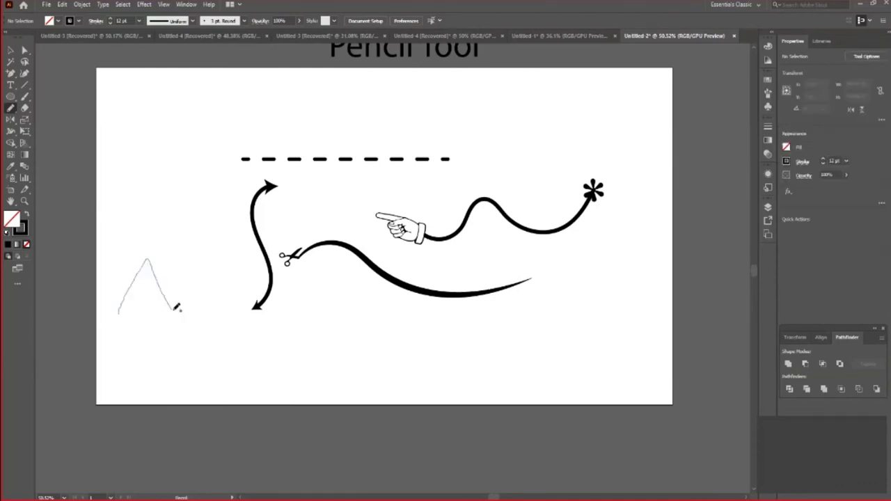
{"action": "key", "text": "ctrl+z"}
{"action": "key", "text": "v"}
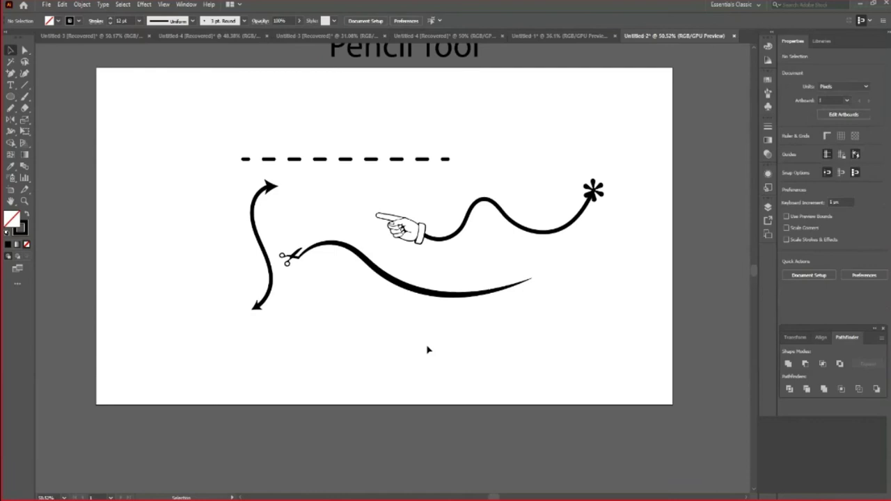
- Move the double-headed arrow far right, drop the scissors curve lower, and delete the dashed line
{"action": "left_click_drag", "start_coordinate": [268, 300], "coordinate": [640, 290]}
{"action": "left_click_drag", "start_coordinate": [431, 293], "coordinate": [498, 286]}
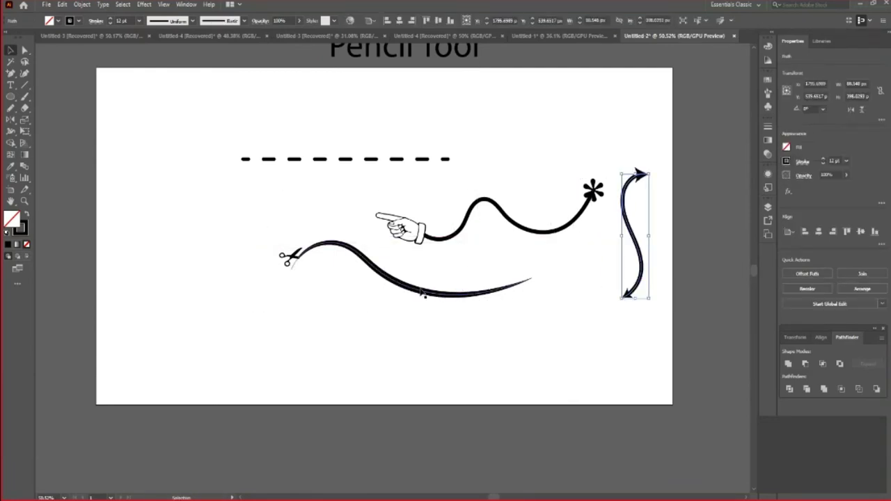
{"action": "left_click", "coordinate": [258, 310]}
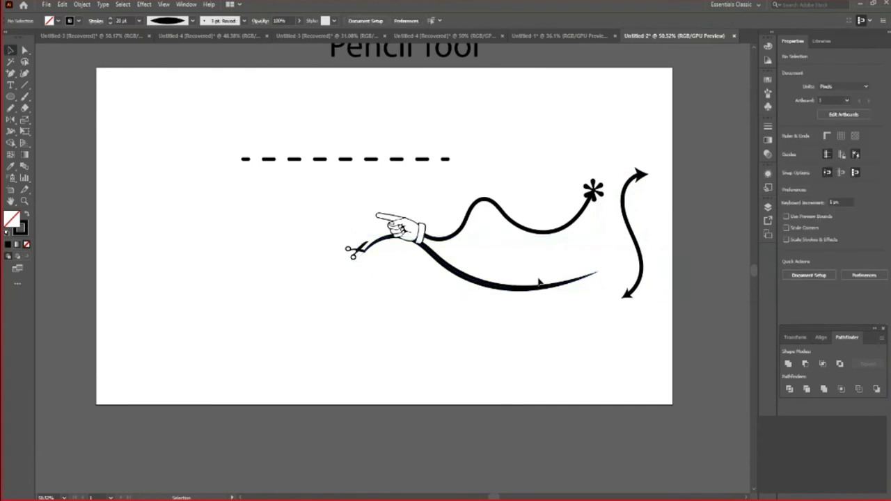
{"action": "left_click_drag", "start_coordinate": [528, 295], "coordinate": [534, 325]}
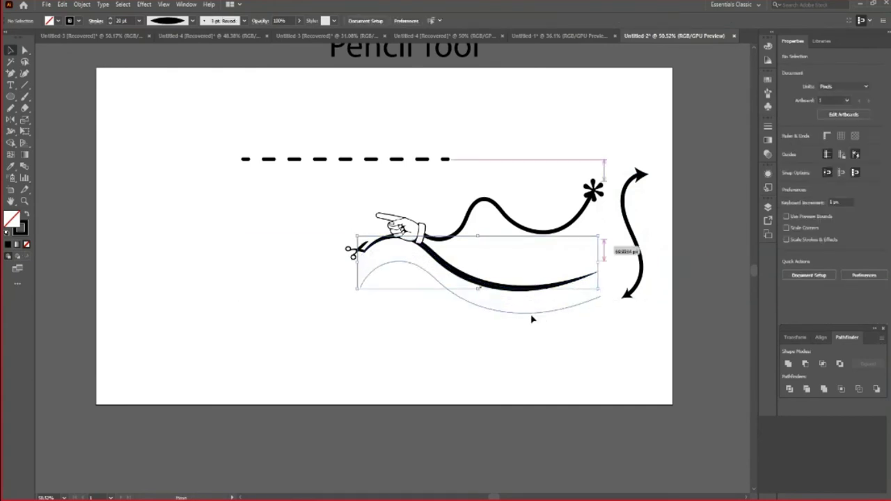
{"action": "left_click", "coordinate": [370, 161]}
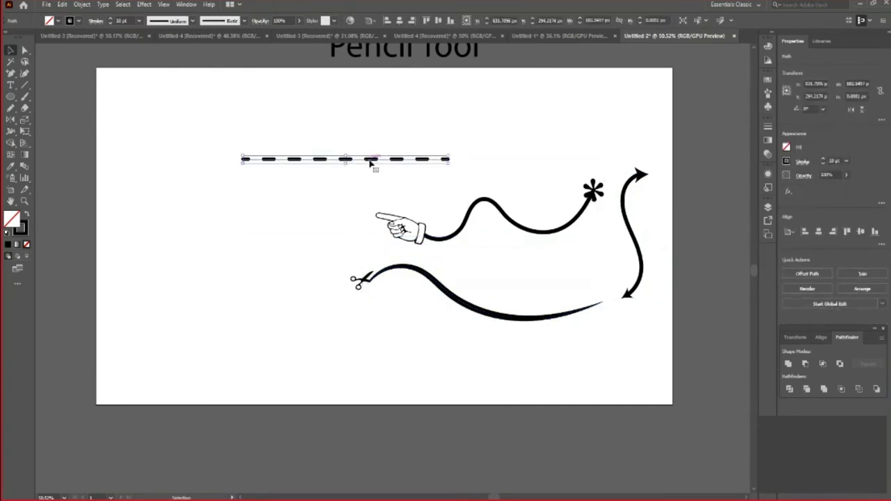
{"action": "key", "text": "Delete"}
- Freehand-draw hooked and U-shaped Urdu-style script strokes on the artboard's left side
{"action": "scroll", "coordinate": [288, 223], "scroll_direction": "up", "scroll_amount": 1}
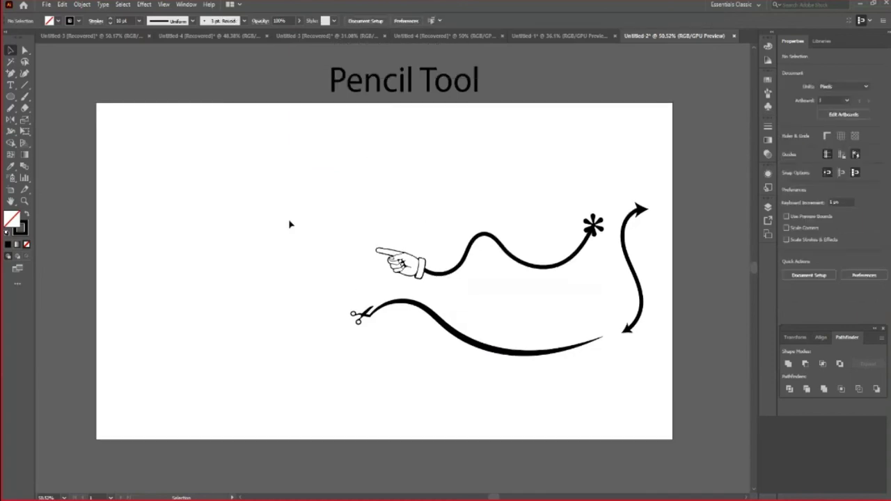
{"action": "key", "text": "n"}
{"action": "left_click_drag", "start_coordinate": [281, 211], "coordinate": [242, 174]}
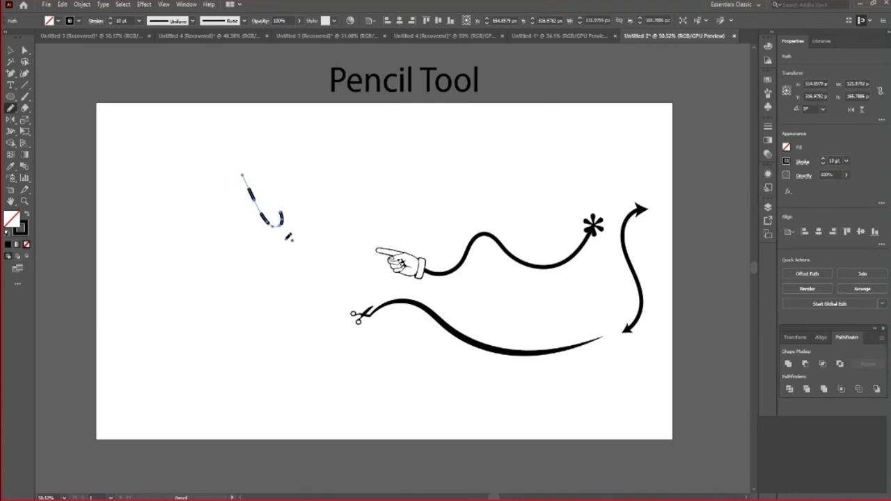
{"action": "left_click_drag", "start_coordinate": [283, 235], "coordinate": [306, 240]}
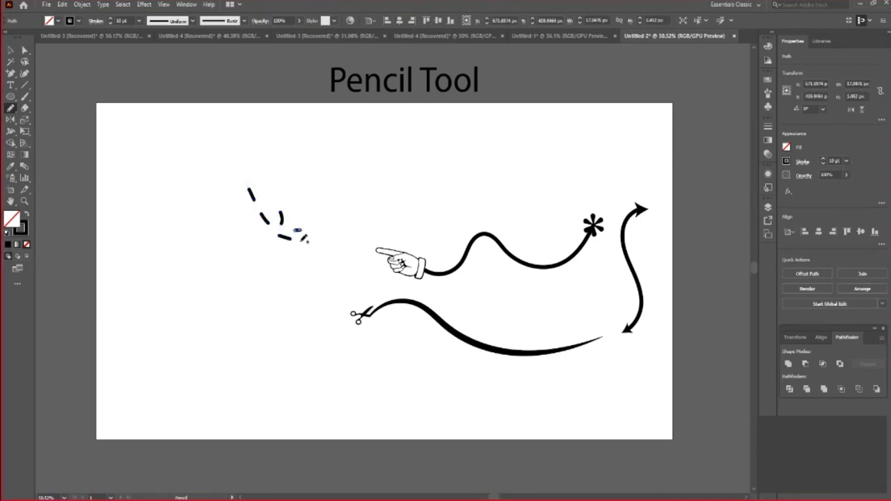
{"action": "left_click_drag", "start_coordinate": [239, 202], "coordinate": [193, 241]}
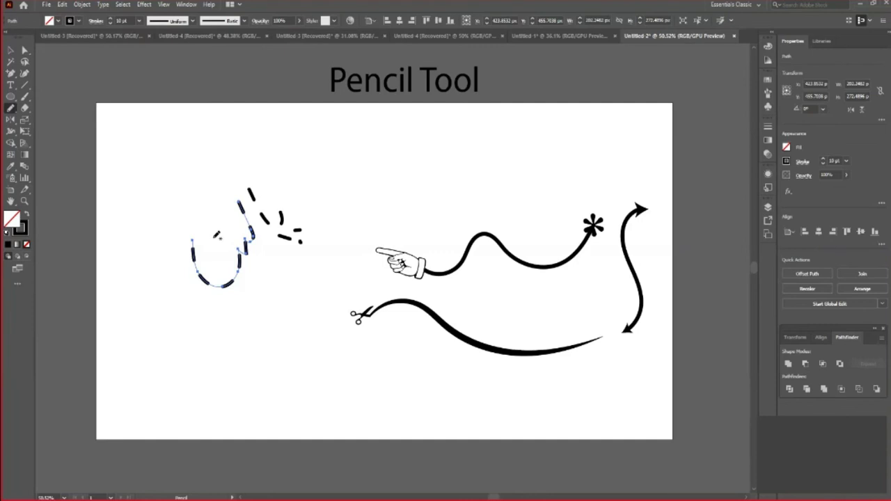
{"action": "left_click_drag", "start_coordinate": [228, 209], "coordinate": [197, 303]}
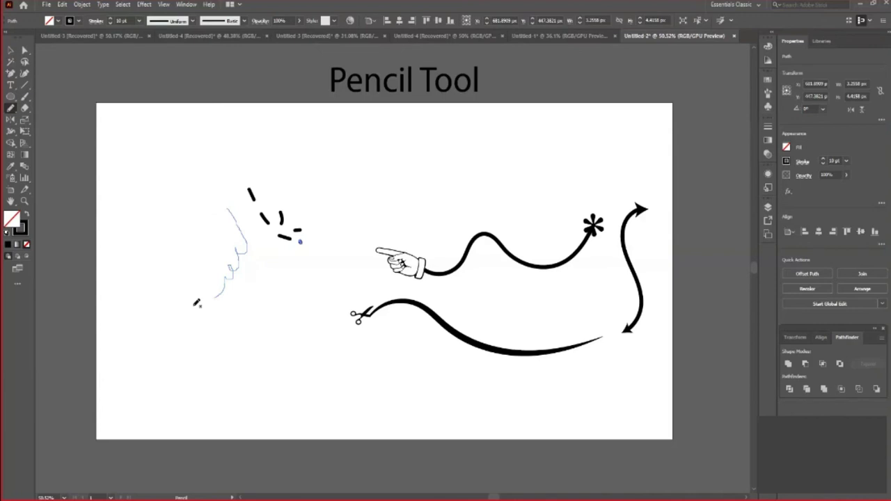
{"action": "left_click_drag", "start_coordinate": [197, 303], "coordinate": [117, 290]}
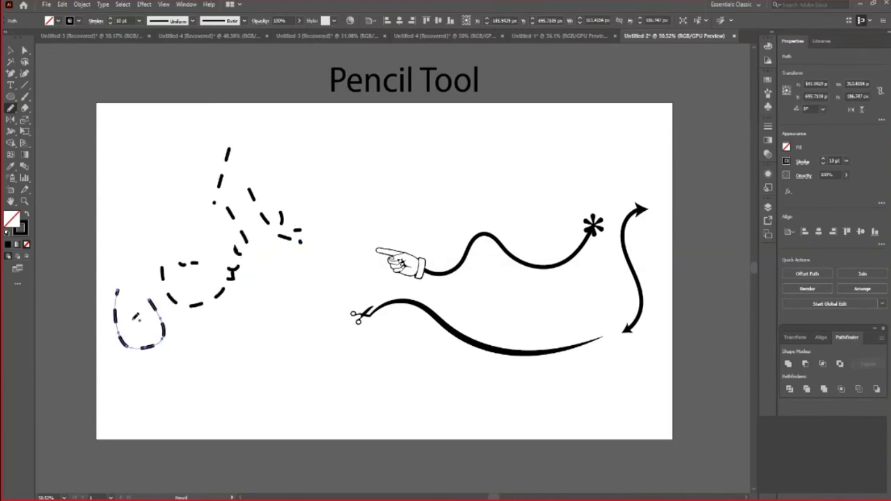
{"action": "key", "text": "v"}
{"action": "left_click", "coordinate": [209, 343]}
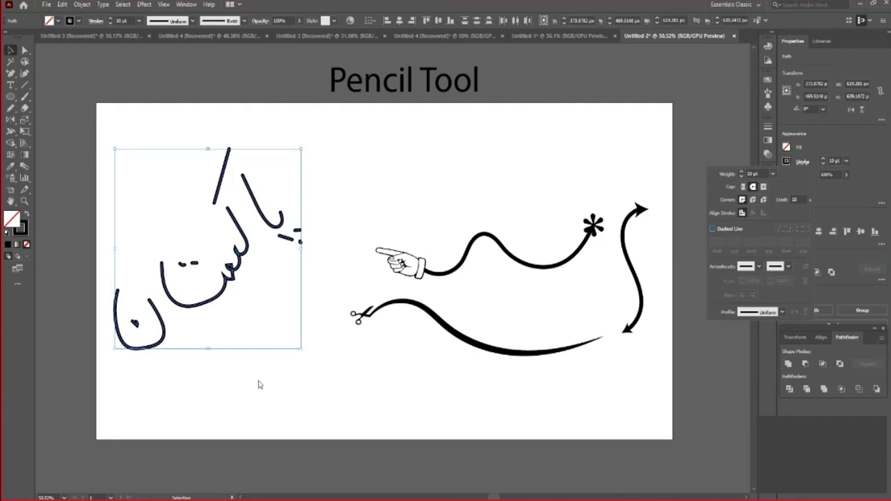
- Give the lettering strokes a tapered width profile, then deselect them
{"action": "left_click", "coordinate": [752, 266]}
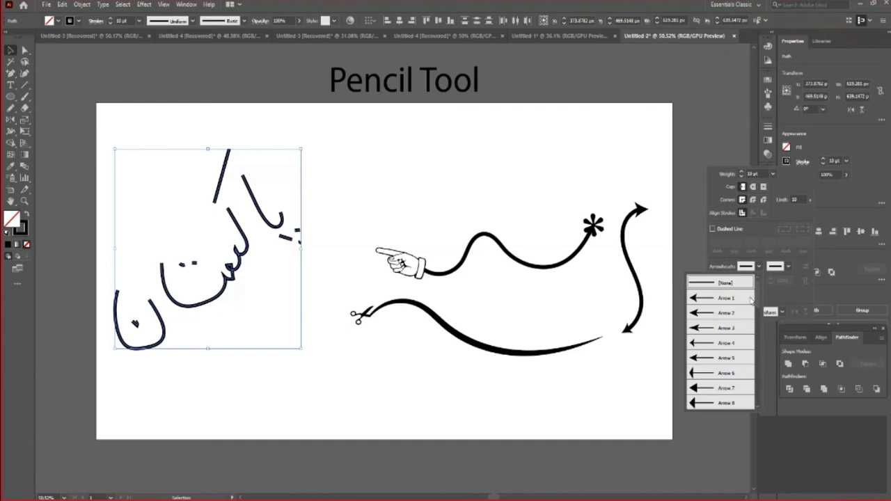
{"action": "left_click", "coordinate": [771, 311]}
{"action": "left_click", "coordinate": [749, 346]}
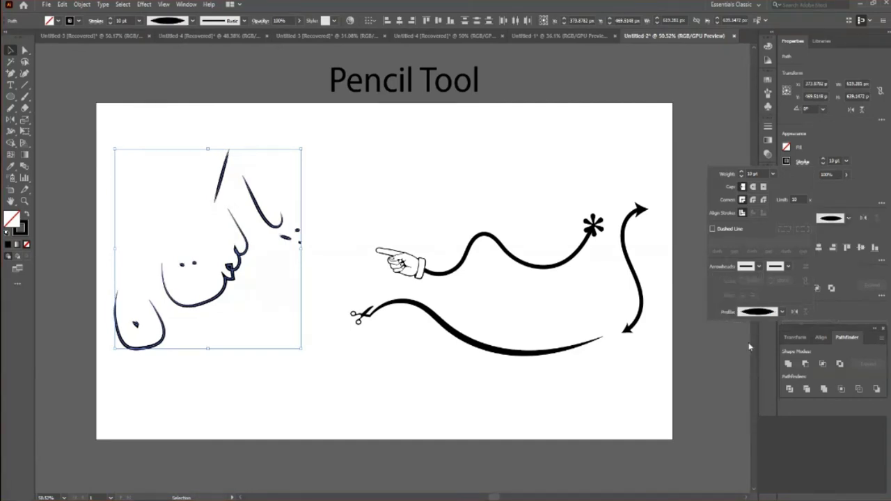
{"action": "left_click", "coordinate": [135, 158]}
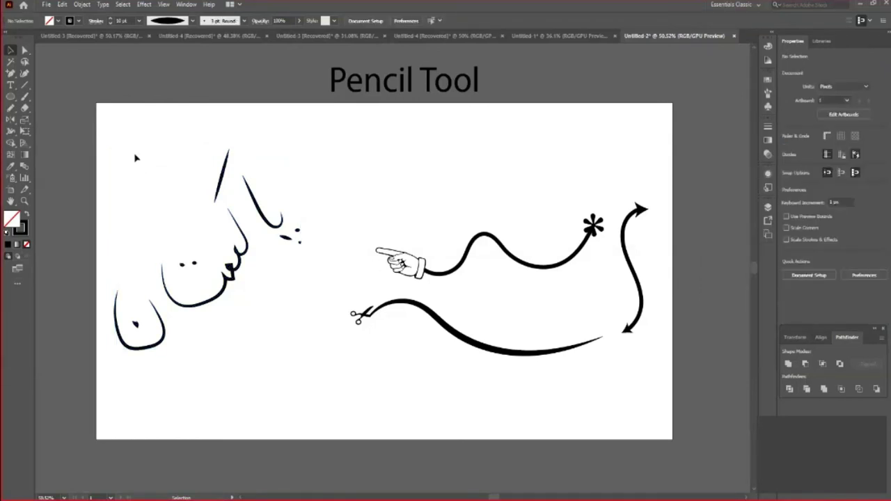
- Remove the calligraphy strokes and pencil-draw a zigzag line on the left of the artboard
{"action": "key", "text": "ctrl+z"}
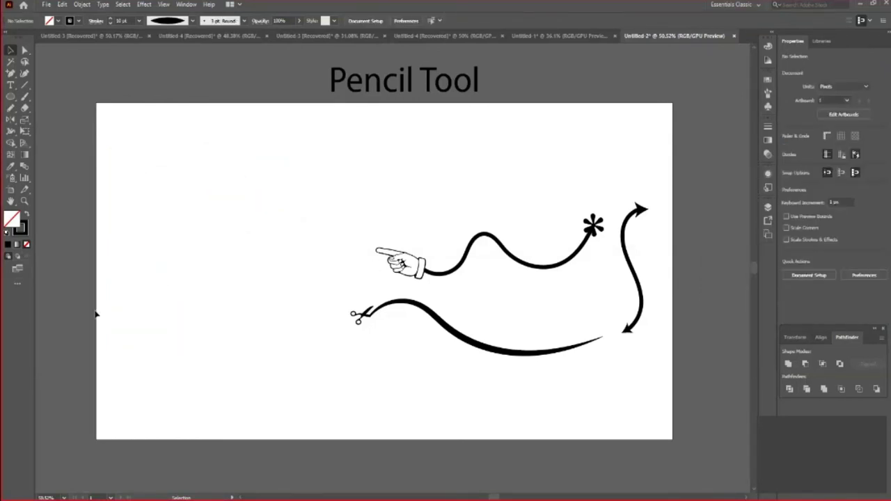
{"action": "key", "text": "n"}
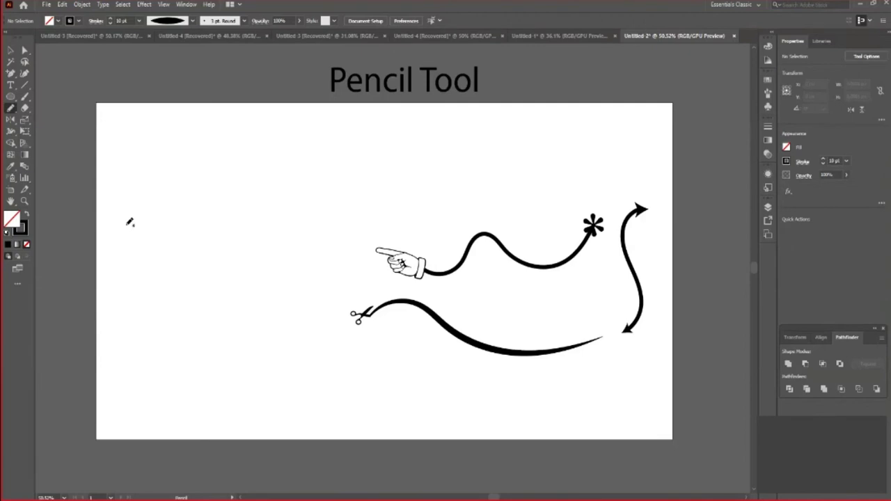
{"action": "left_click_drag", "start_coordinate": [107, 201], "coordinate": [339, 170]}
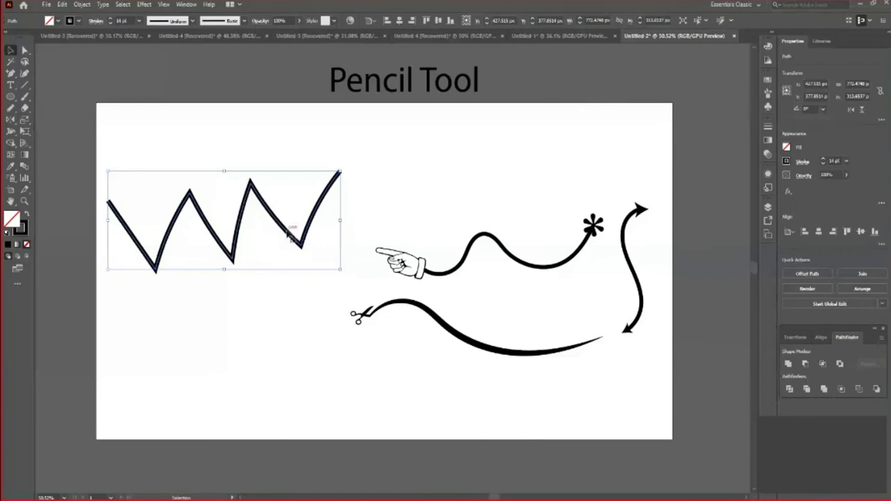
{"action": "left_click_drag", "start_coordinate": [291, 236], "coordinate": [307, 272]}
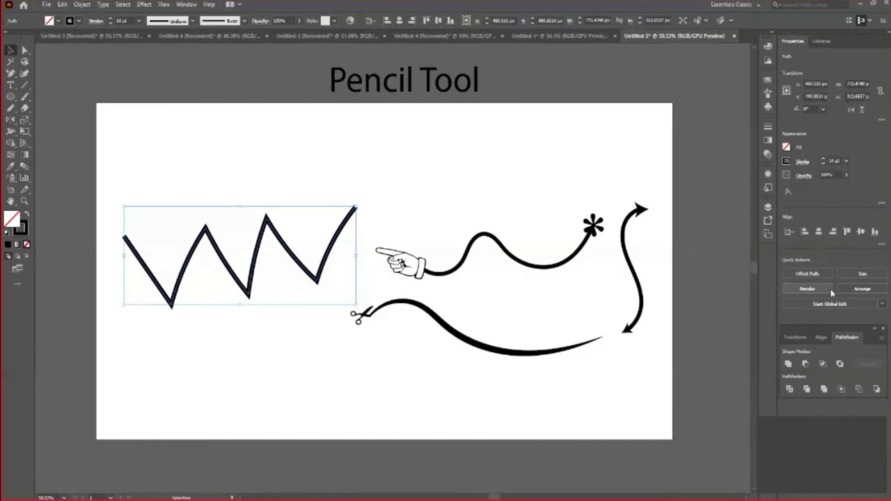
- Give the zigzag an open-triangle start arrowhead scaled to about 44%
{"action": "left_click", "coordinate": [803, 161]}
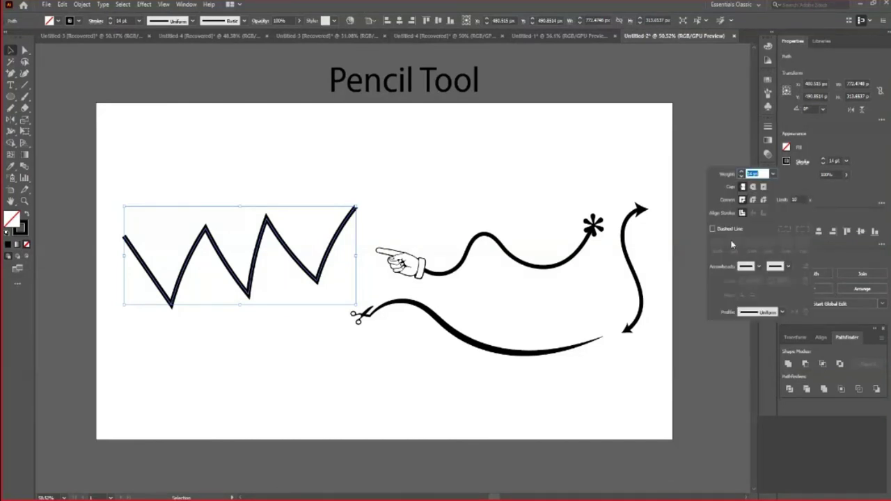
{"action": "left_click", "coordinate": [759, 266]}
{"action": "left_click", "coordinate": [725, 300]}
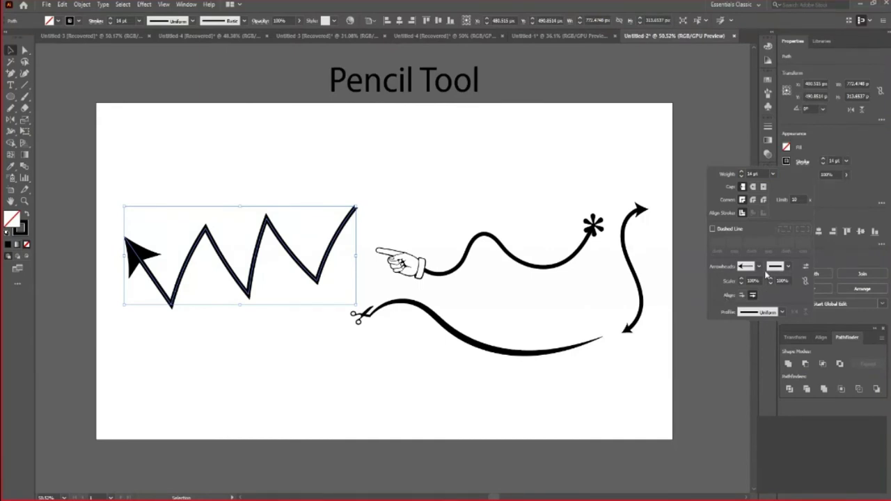
{"action": "key", "text": "Down"}
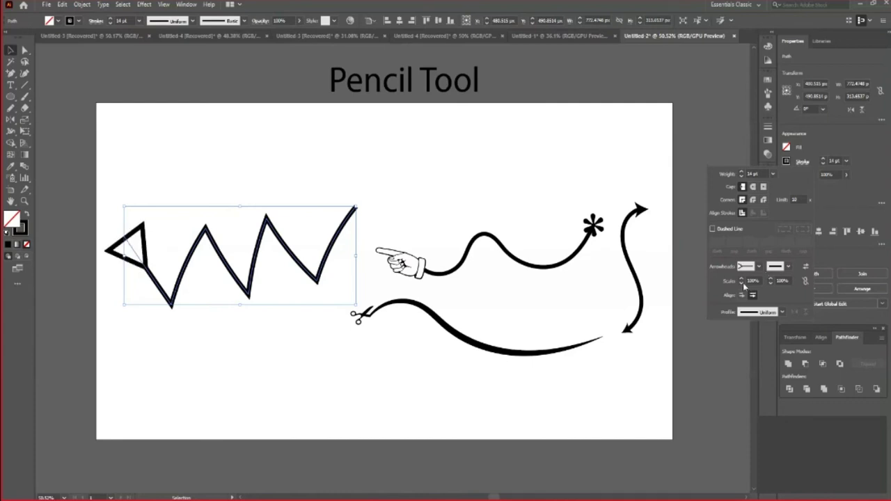
{"action": "left_click", "coordinate": [742, 282]}
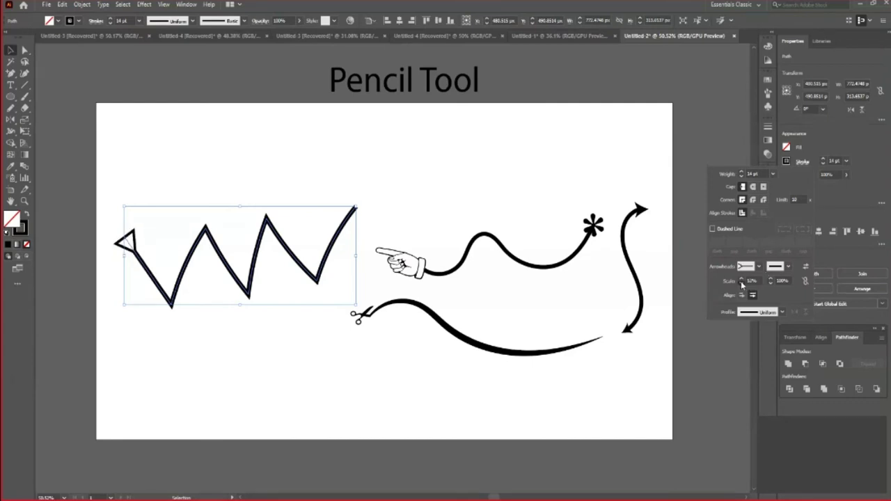
{"action": "left_click", "coordinate": [742, 283]}
- Shift the zigzag, scissors curve and pointing-hand curve toward the left of the artboard
{"action": "left_click_drag", "start_coordinate": [440, 324], "coordinate": [271, 328]}
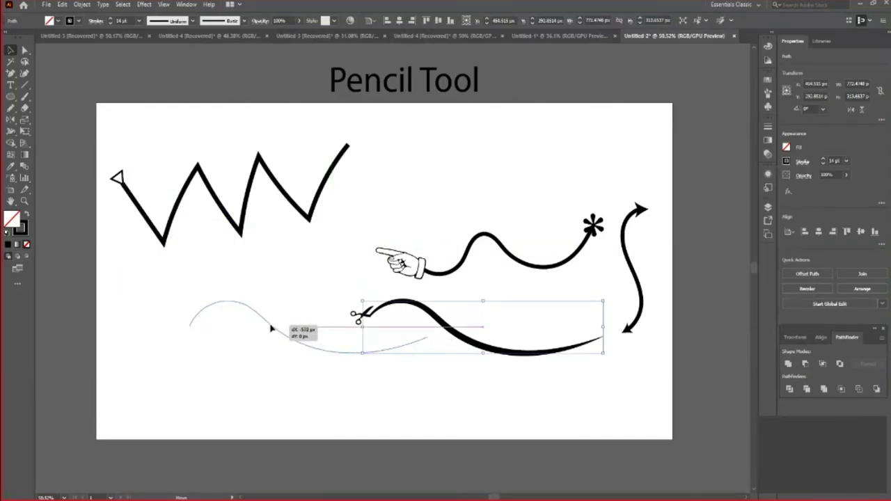
{"action": "left_click_drag", "start_coordinate": [270, 329], "coordinate": [271, 329]}
{"action": "left_click_drag", "start_coordinate": [400, 263], "coordinate": [379, 293]}
{"action": "scroll", "coordinate": [477, 372], "scroll_direction": "up", "scroll_amount": 1}
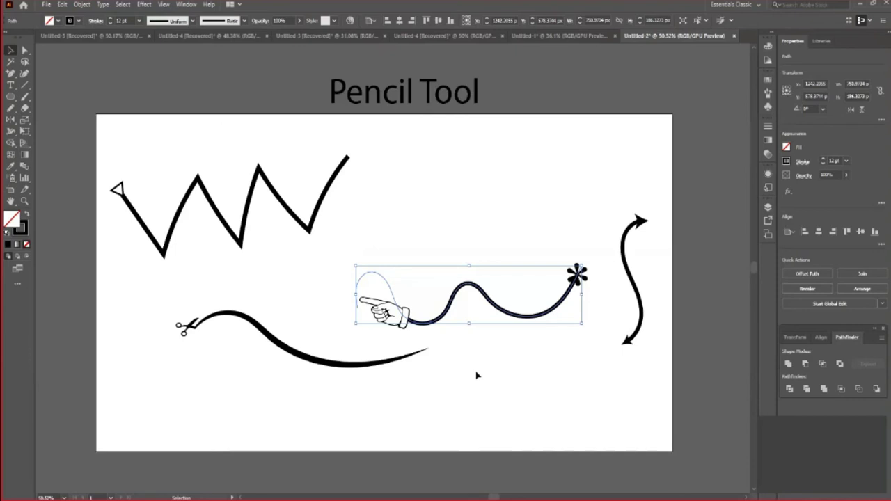
{"action": "left_click_drag", "start_coordinate": [415, 292], "coordinate": [408, 287]}
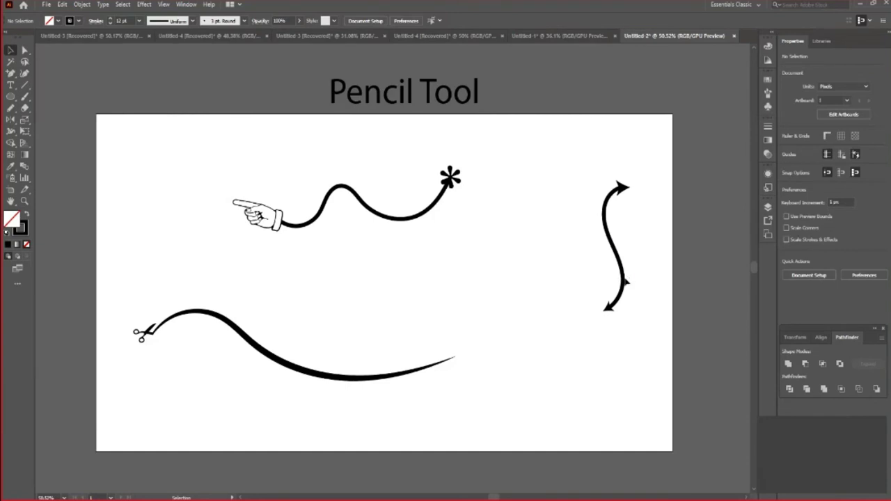
- Move the double-headed wavy arrow left and place a duplicate just to its right
{"action": "mouse_move", "coordinate": [622, 277]}
{"action": "left_mouse_down"}
{"action": "mouse_move", "coordinate": [497, 300]}
{"action": "mouse_move", "coordinate": [531, 315]}
{"action": "left_mouse_up"}
{"action": "left_click", "coordinate": [598, 346]}
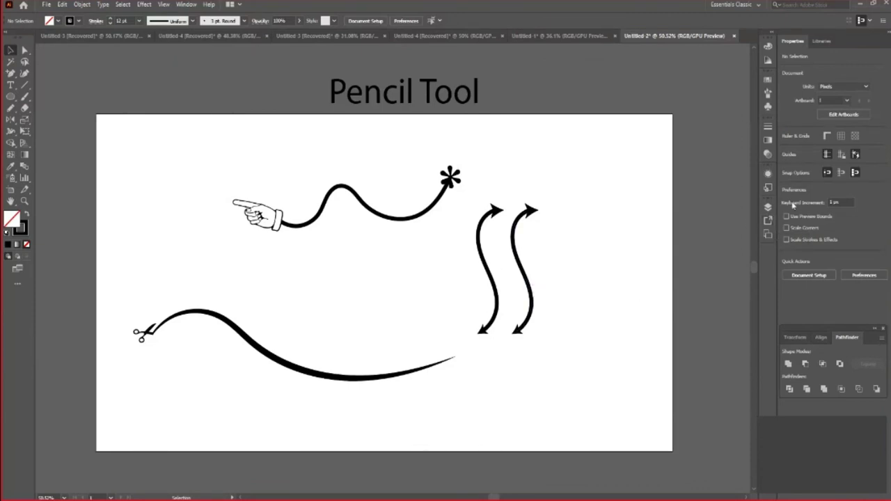
{"action": "left_click", "coordinate": [524, 275]}
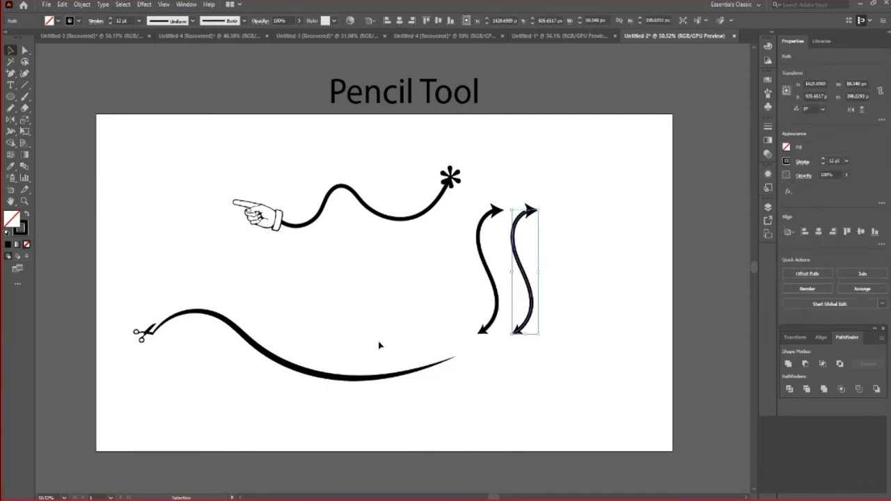
{"action": "left_click", "coordinate": [154, 245]}
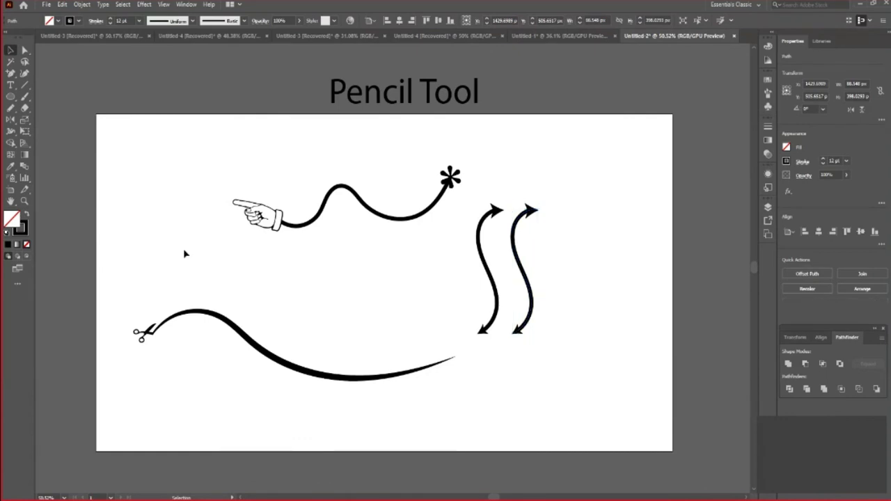
{"action": "key", "text": "n"}
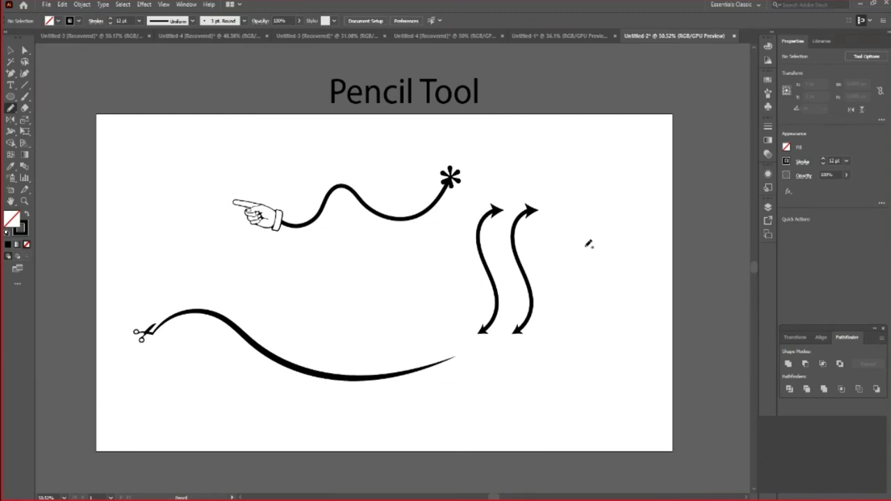
- Pencil-draw a small arc and move it to the middle of the artboard
{"action": "left_click_drag", "start_coordinate": [585, 246], "coordinate": [586, 288]}
{"action": "left_click", "coordinate": [597, 313], "text": "ctrl"}
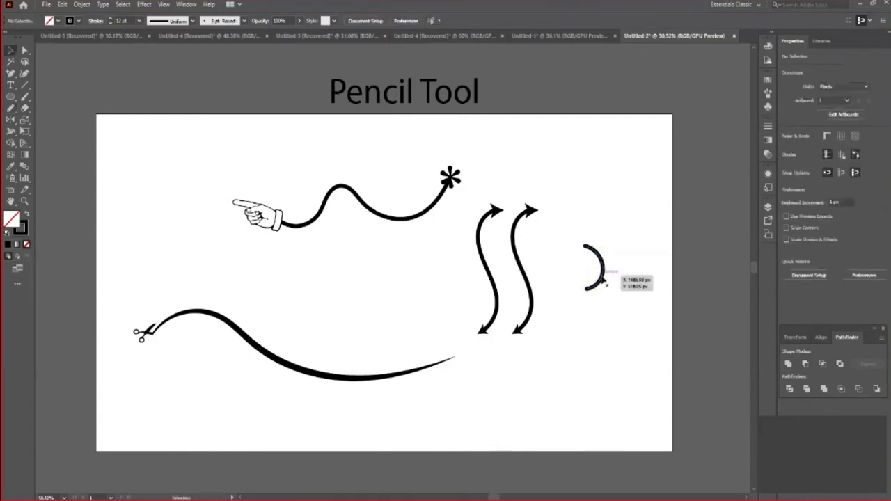
{"action": "left_click_drag", "start_coordinate": [604, 280], "coordinate": [395, 296]}
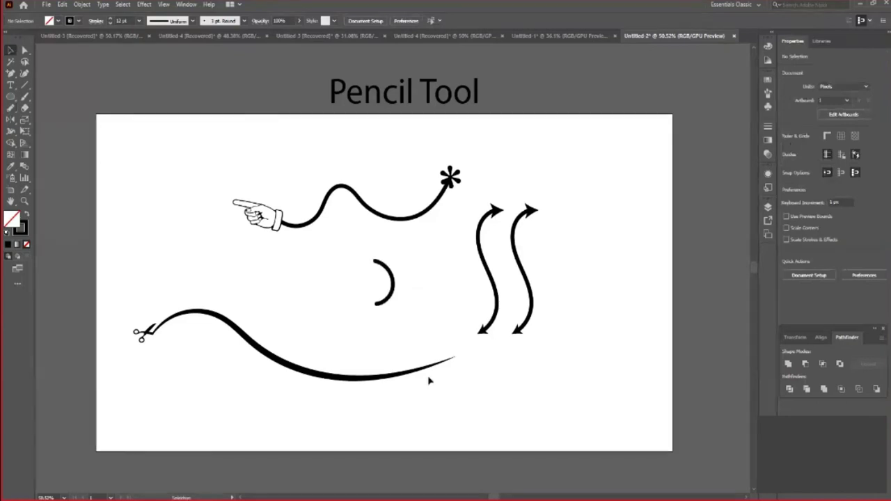
- Draw a taller curve left of the arc, redrawing it once
{"action": "key", "text": "n"}
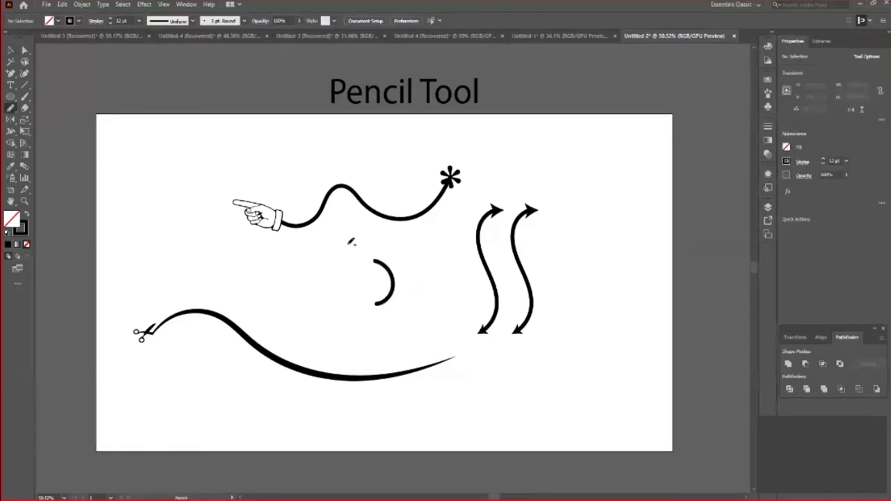
{"action": "left_click_drag", "start_coordinate": [350, 244], "coordinate": [347, 328]}
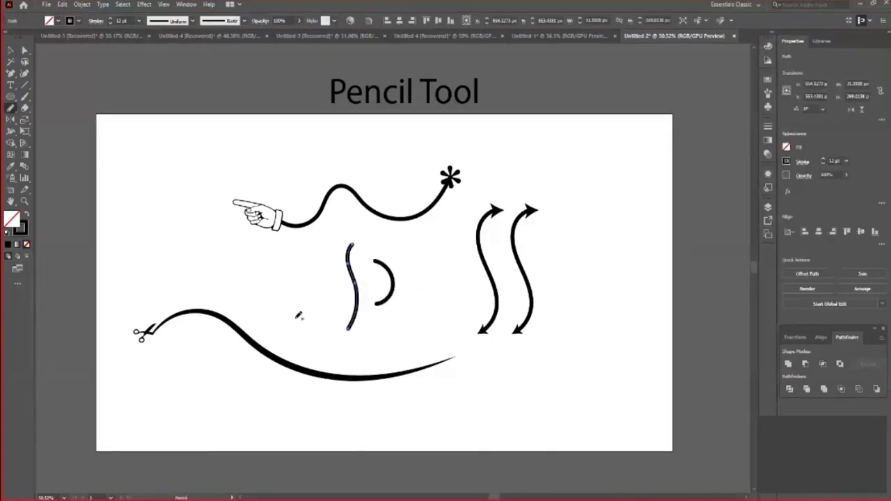
{"action": "key", "text": "ctrl+z"}
{"action": "left_click_drag", "start_coordinate": [357, 248], "coordinate": [346, 342]}
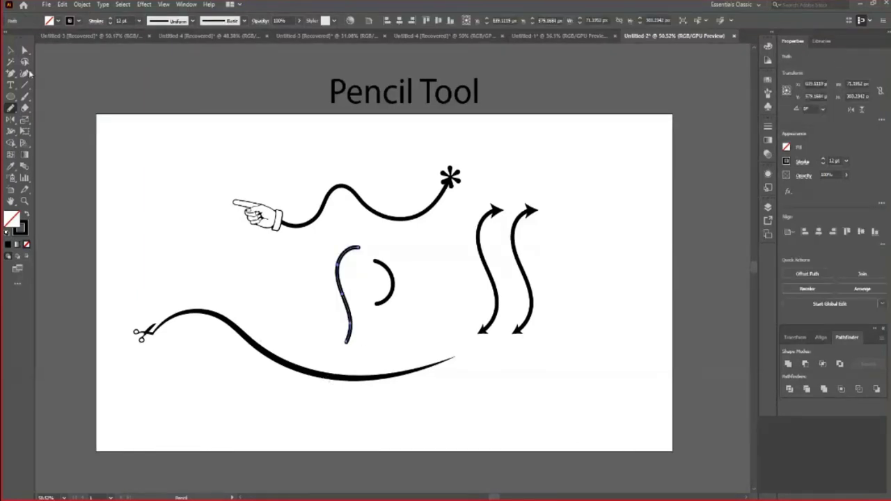
{"action": "left_click", "coordinate": [11, 50]}
{"action": "left_click", "coordinate": [296, 308]}
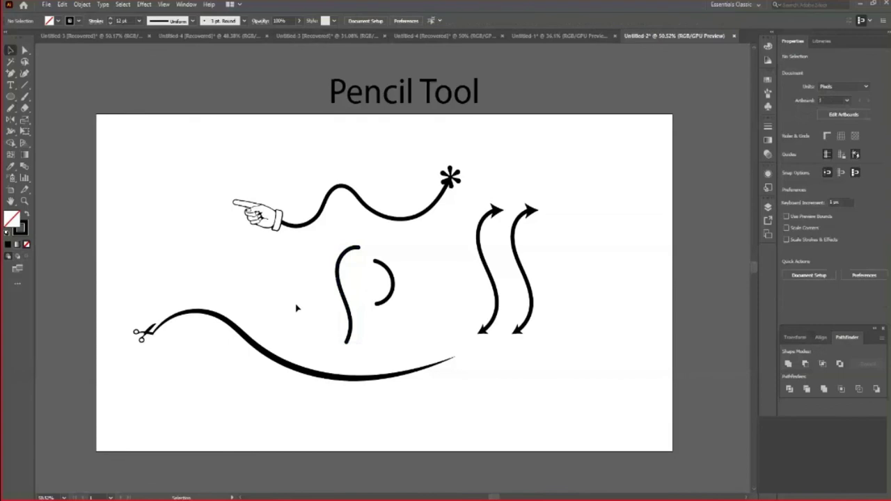
{"action": "key", "text": "ctrl+z"}
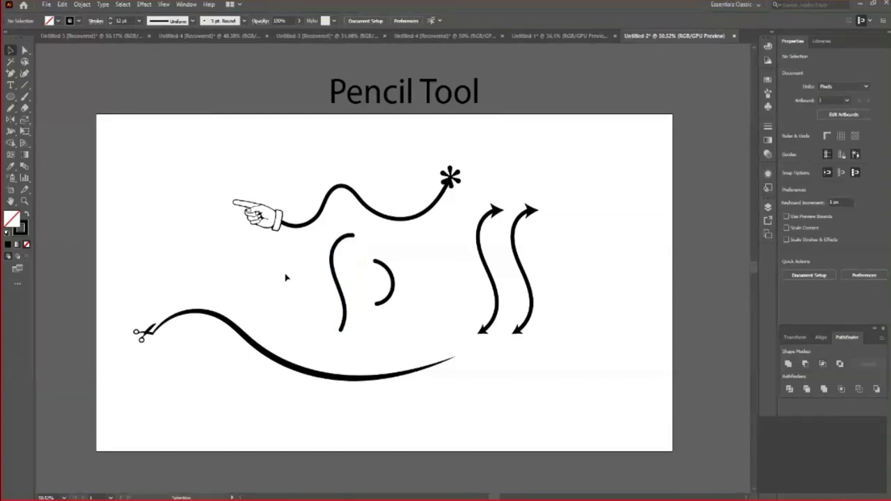
- Type 'Tool' to complete the Brush Tool heading
{"action": "scroll", "coordinate": [285, 277], "scroll_direction": "down", "scroll_amount": 1}
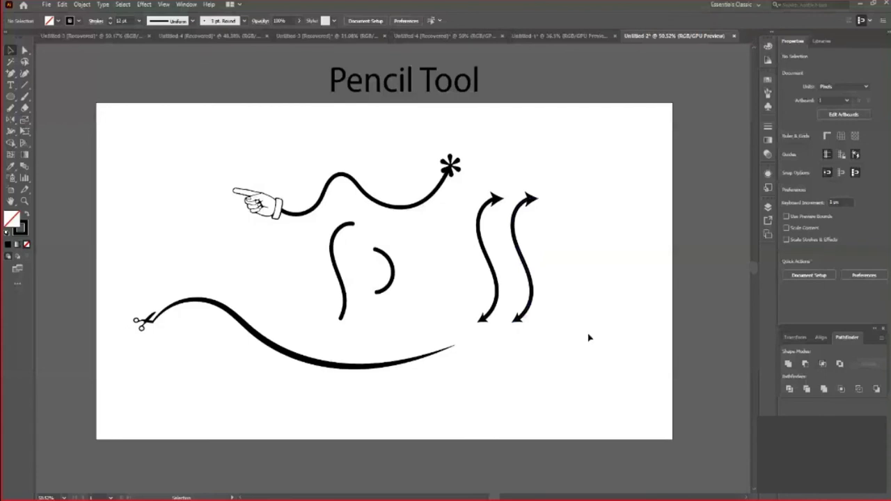
{"action": "scroll", "coordinate": [588, 338], "scroll_direction": "up", "scroll_amount": 2}
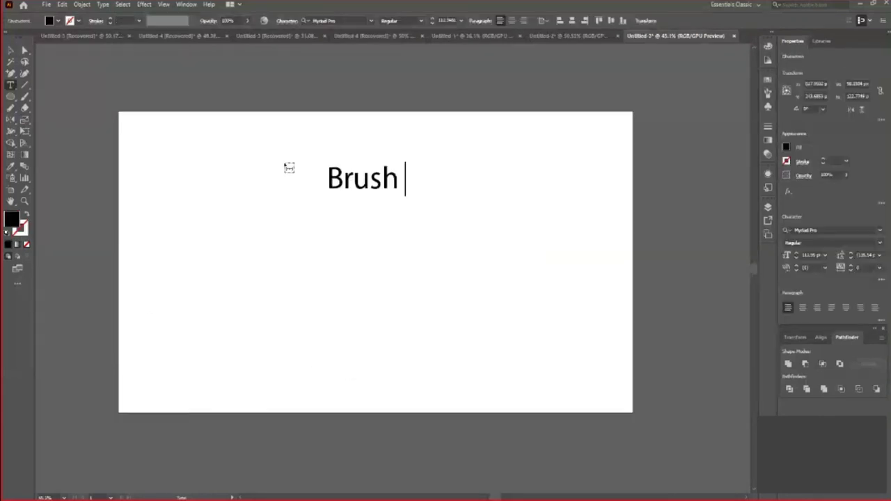
{"action": "type", "text": "Tool"}
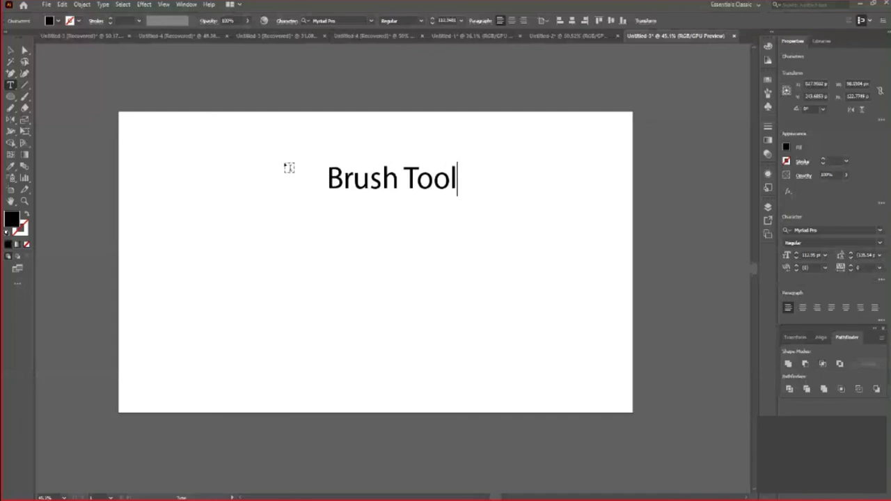
- Change the heading text from Brush Tool to 'Width Tool'
{"action": "key", "text": "Escape"}
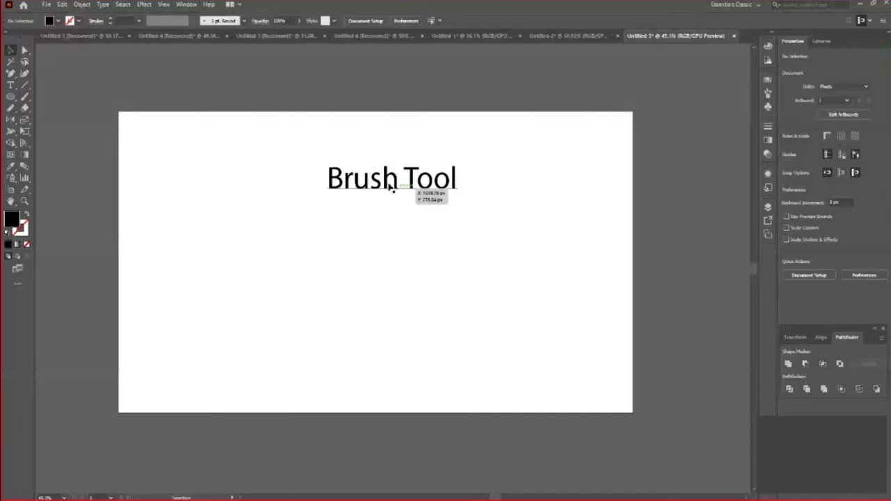
{"action": "double_click", "coordinate": [455, 182]}
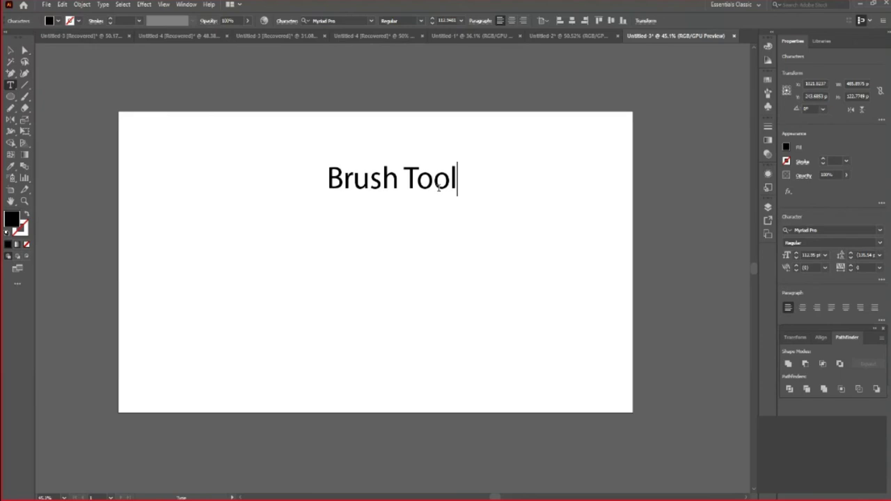
{"action": "key", "text": "ctrl+a"}
{"action": "type", "text": "Width "}
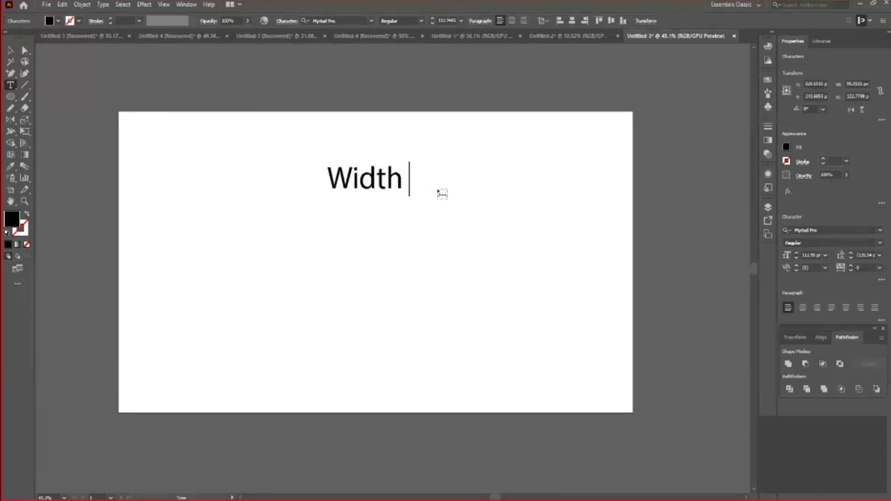
{"action": "type", "text": "T"}
{"action": "type", "text": "ool"}
{"action": "key", "text": "Escape"}
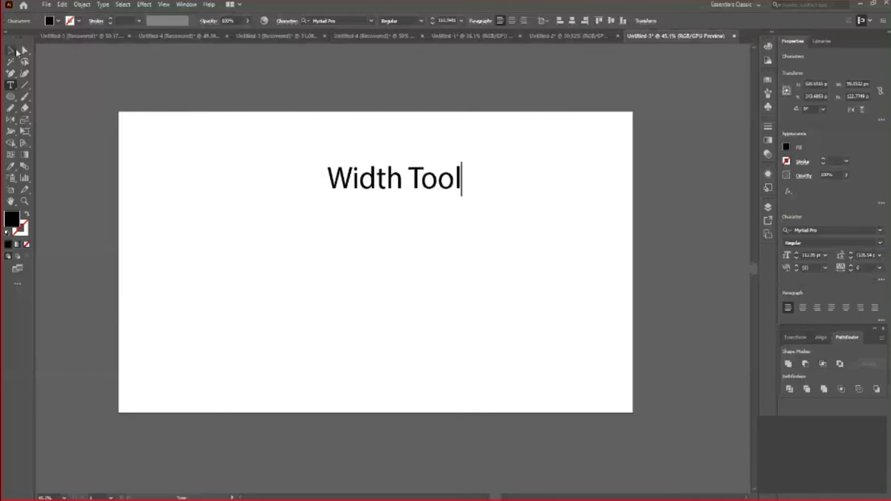
- Move the Width Tool heading above the artboard and centre it horizontally
{"action": "left_click_drag", "start_coordinate": [390, 185], "coordinate": [334, 94]}
{"action": "left_click", "coordinate": [418, 226]}
{"action": "scroll", "coordinate": [369, 180], "scroll_direction": "up", "scroll_amount": 1}
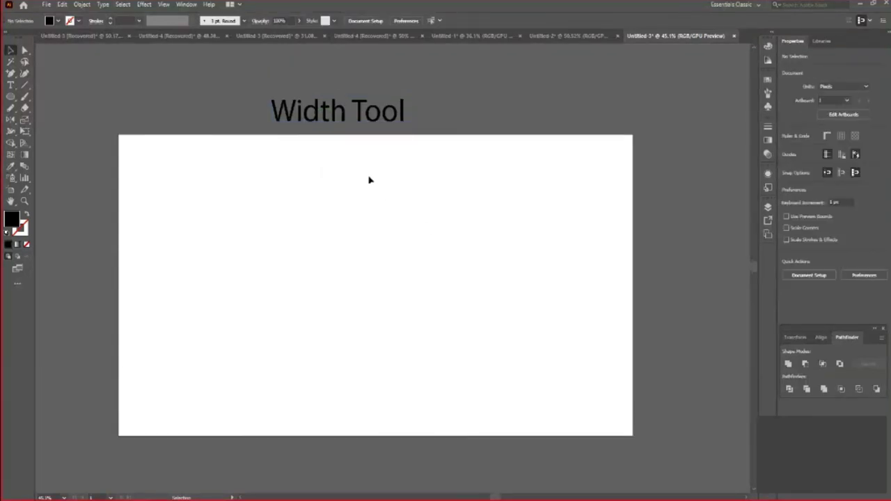
{"action": "key", "text": "ctrl+a"}
{"action": "left_click", "coordinate": [590, 21]}
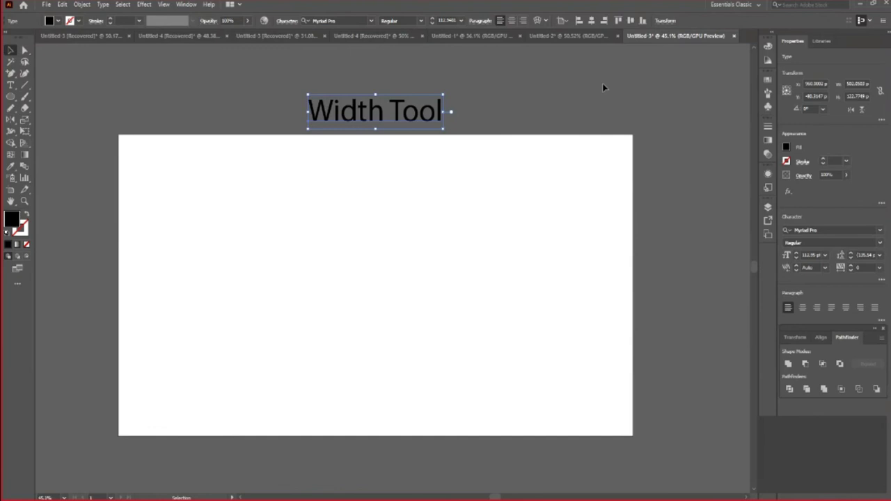
{"action": "left_click", "coordinate": [441, 272]}
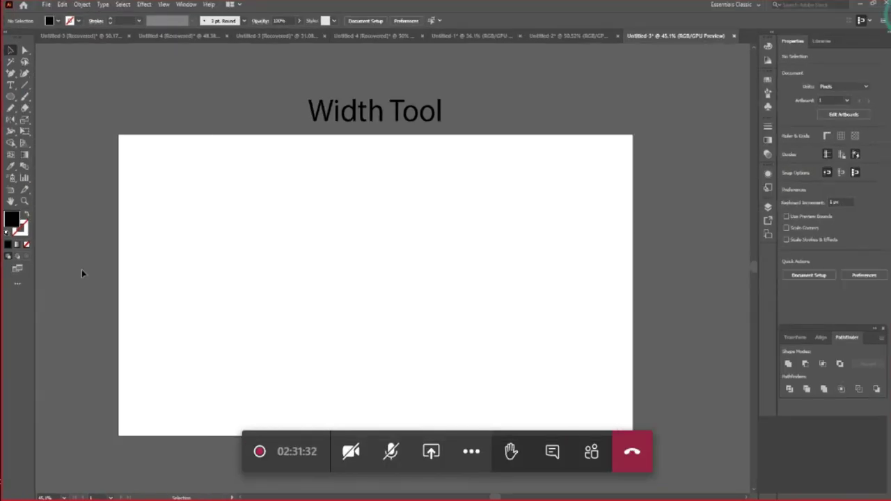
- Activate the Width tool, view its flyout, then return to the Selection tool
{"action": "key", "text": "shift+w"}
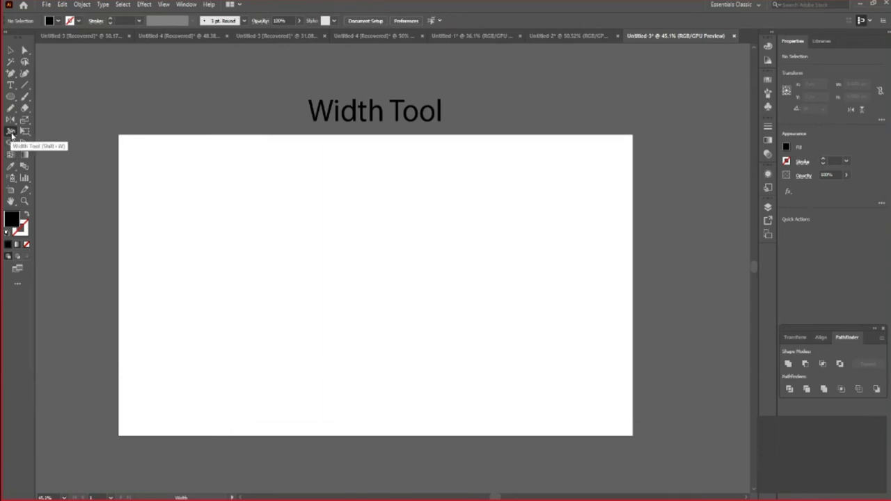
{"action": "left_click", "coordinate": [11, 134]}
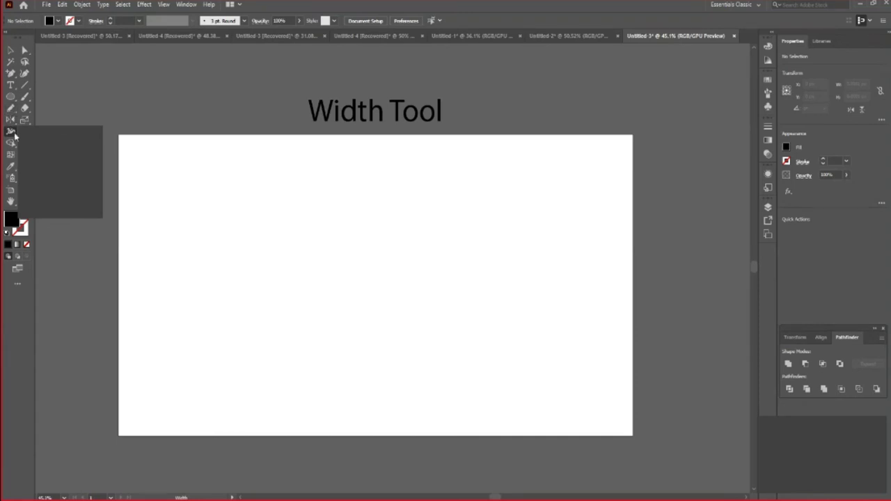
{"action": "left_click", "coordinate": [53, 133]}
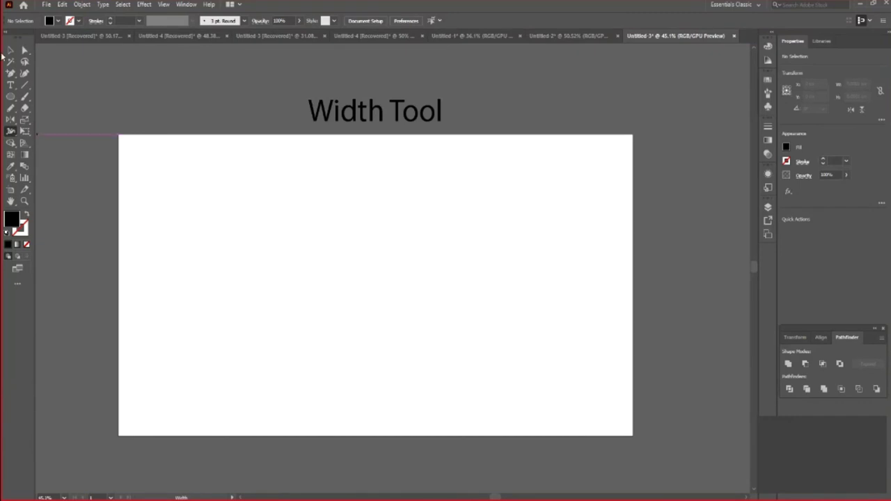
{"action": "key", "text": "v"}
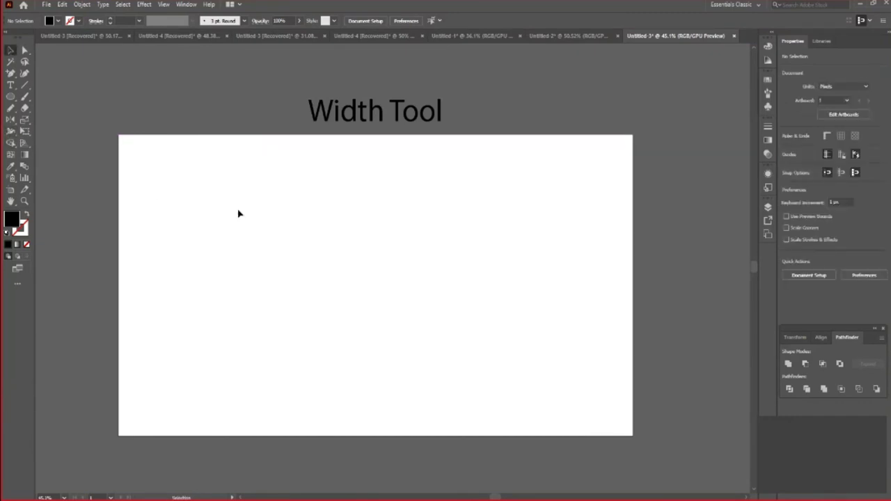
- Paste the brown coffee cup onto the Width Tool page and enlarge it
{"action": "left_click", "coordinate": [367, 36]}
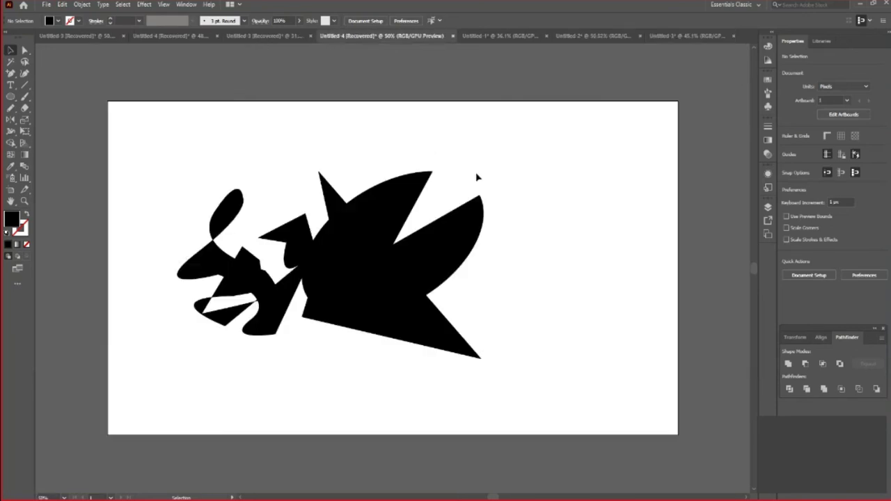
{"action": "left_click", "coordinate": [272, 35]}
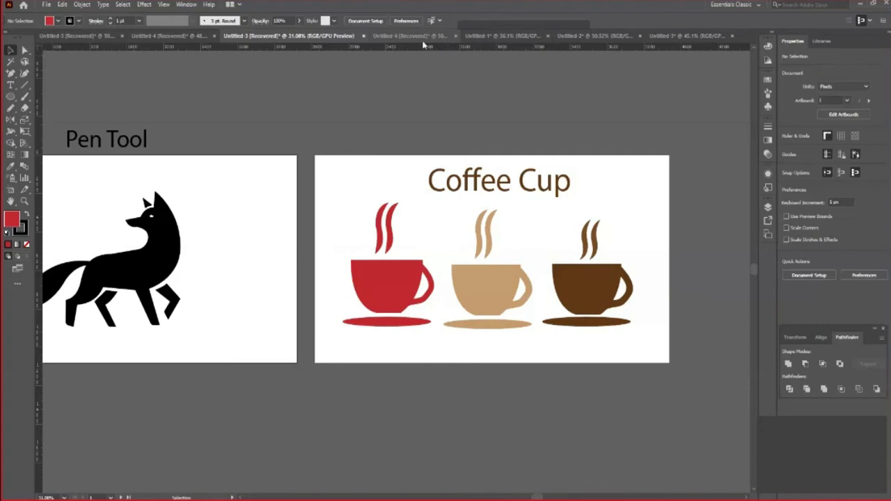
{"action": "left_click", "coordinate": [431, 36]}
{"action": "left_click", "coordinate": [293, 36]}
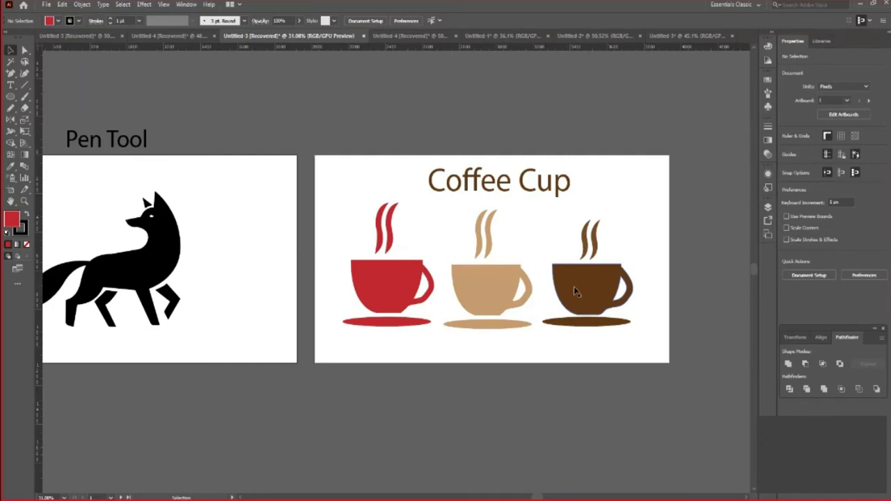
{"action": "key", "text": "ctrl+v"}
{"action": "left_click_drag", "start_coordinate": [457, 344], "coordinate": [475, 376]}
{"action": "left_click", "coordinate": [487, 377]}
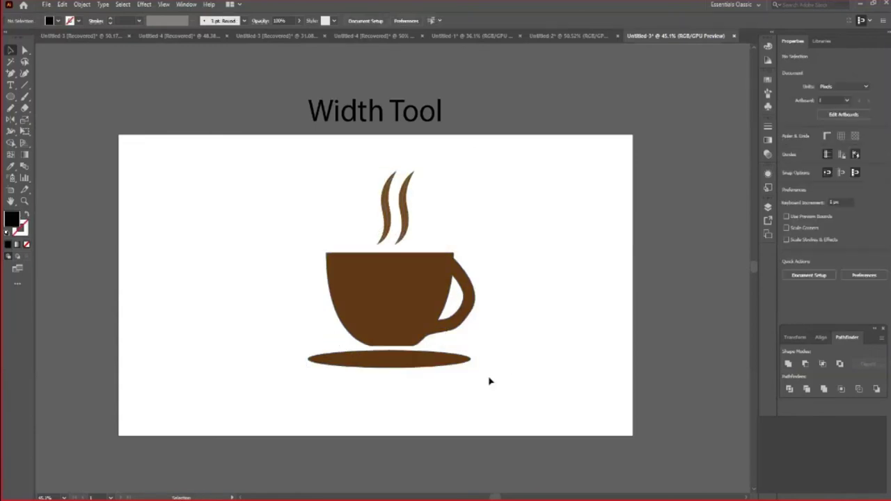
- Zoom in on the pasted brown cup to inspect it
{"action": "left_click", "coordinate": [437, 304]}
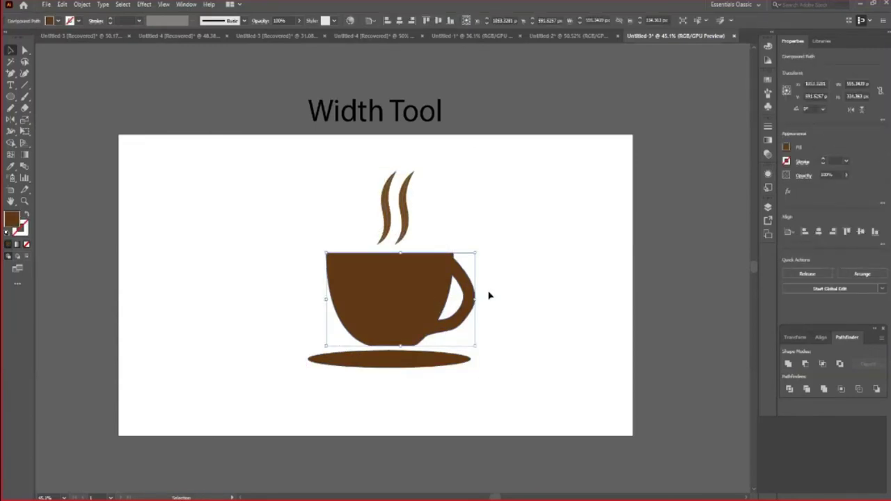
{"action": "left_click", "coordinate": [475, 374]}
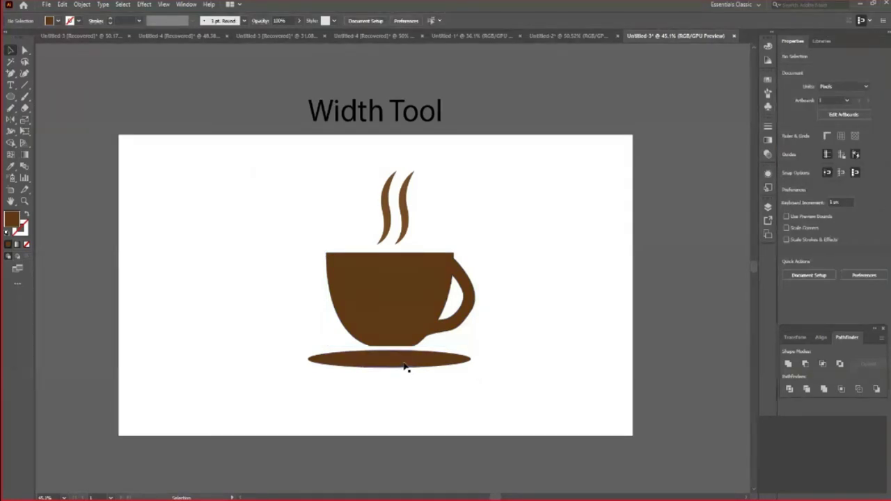
{"action": "key", "text": "z"}
{"action": "left_click_drag", "start_coordinate": [468, 336], "coordinate": [508, 374]}
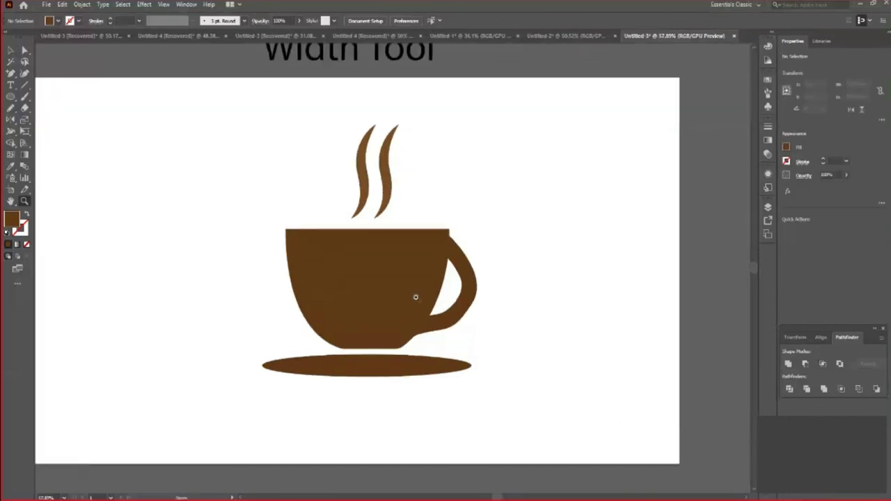
{"action": "left_click", "coordinate": [9, 53]}
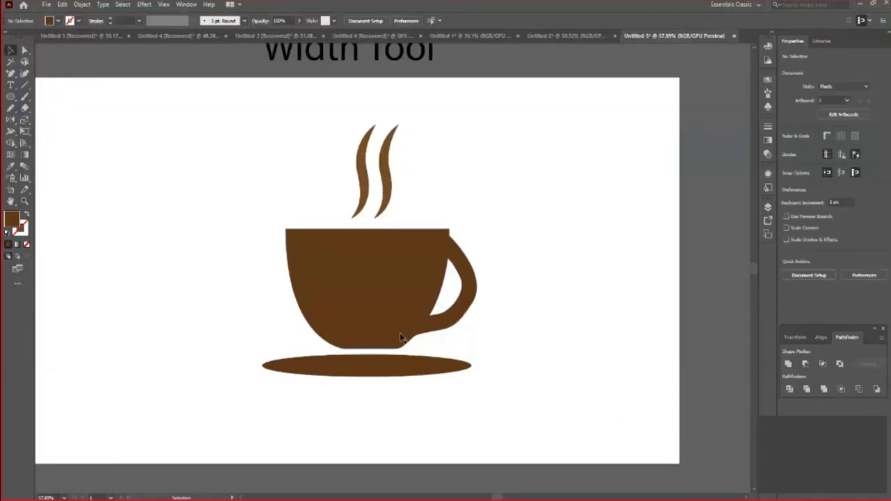
{"action": "key", "text": "p"}
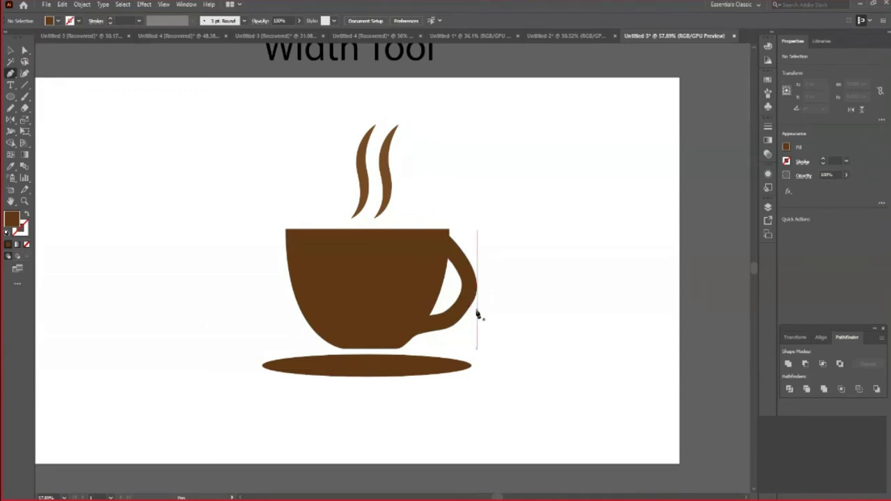
{"action": "key", "text": "v"}
- Select the red cup and steam in the Coffee Cup document and place it enlarged on the Width Tool page
{"action": "left_click", "coordinate": [279, 36]}
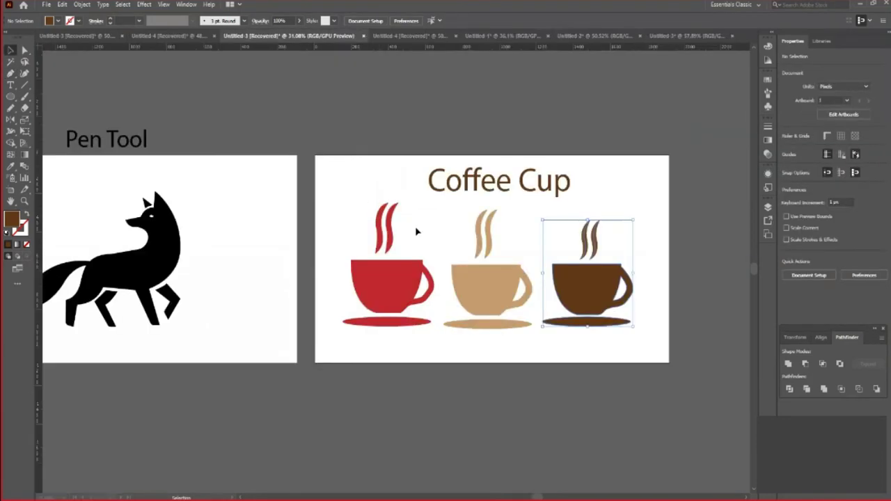
{"action": "left_click", "coordinate": [411, 279]}
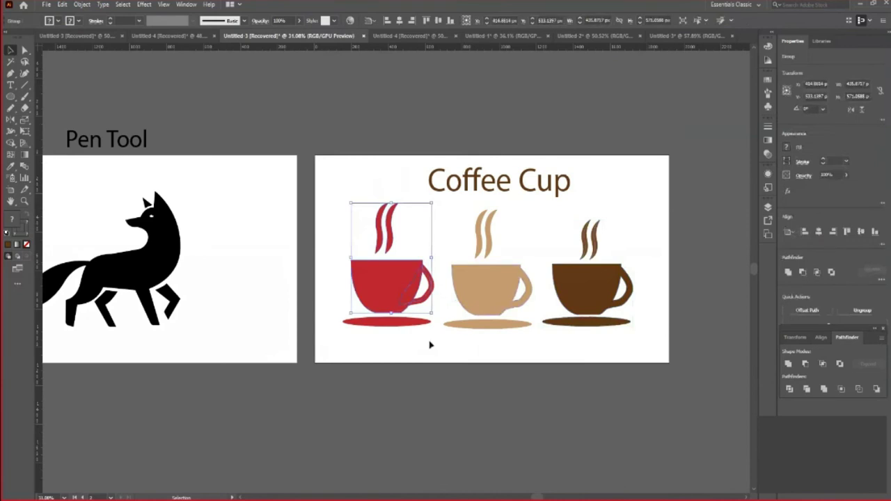
{"action": "left_click_drag", "start_coordinate": [312, 192], "coordinate": [440, 368]}
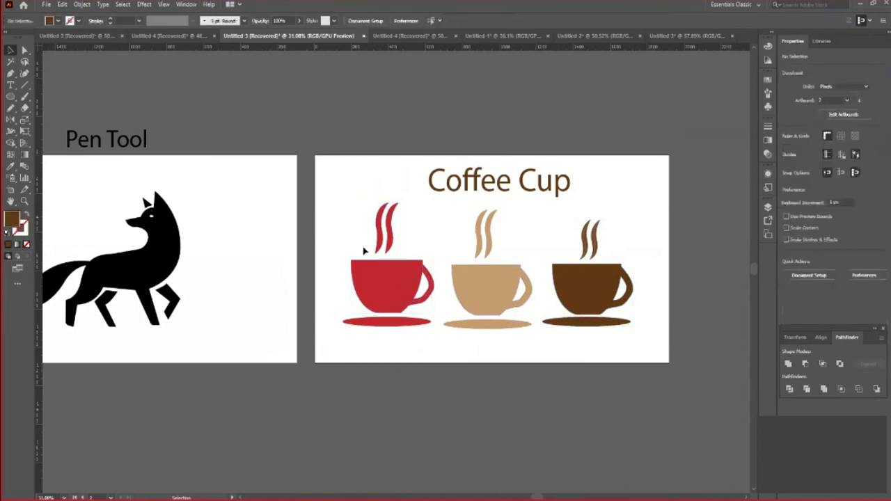
{"action": "left_click", "coordinate": [439, 368]}
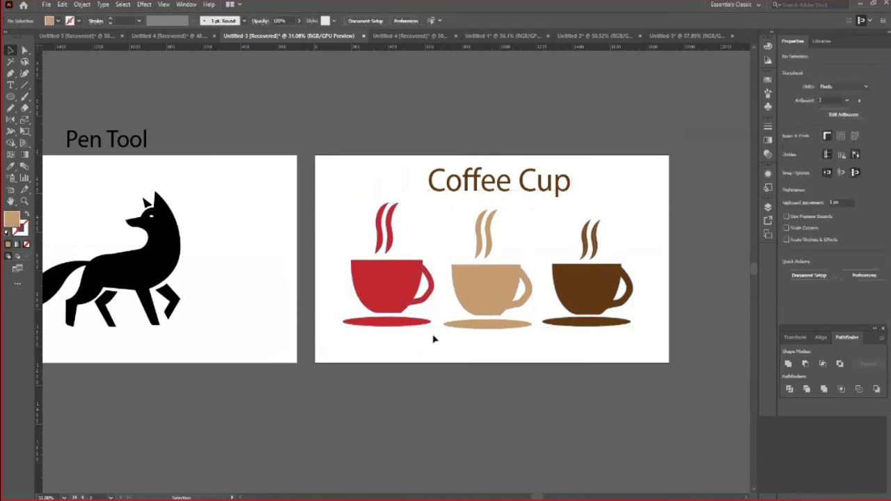
{"action": "key", "text": "a"}
{"action": "left_click_drag", "start_coordinate": [342, 199], "coordinate": [408, 315]}
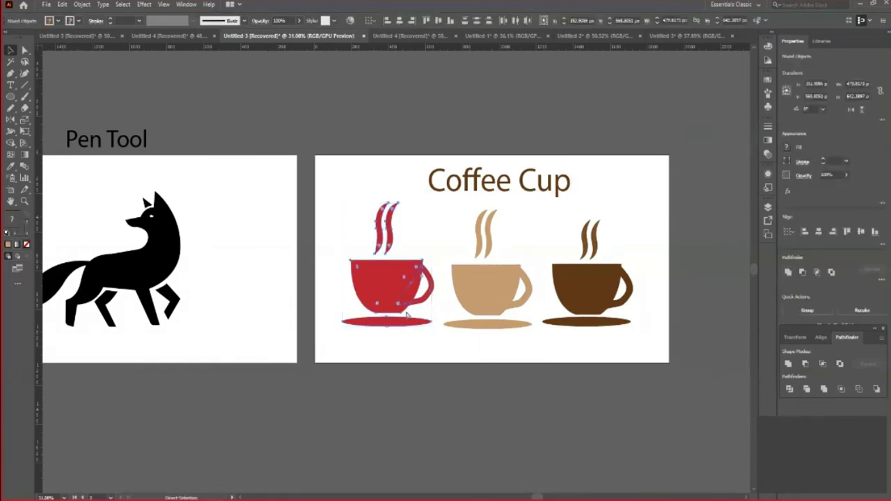
{"action": "key", "text": "v"}
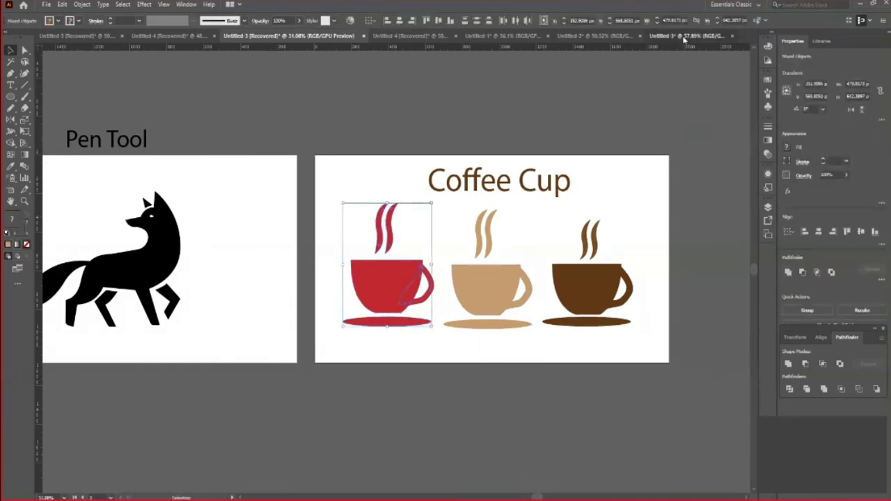
{"action": "left_click", "coordinate": [681, 35]}
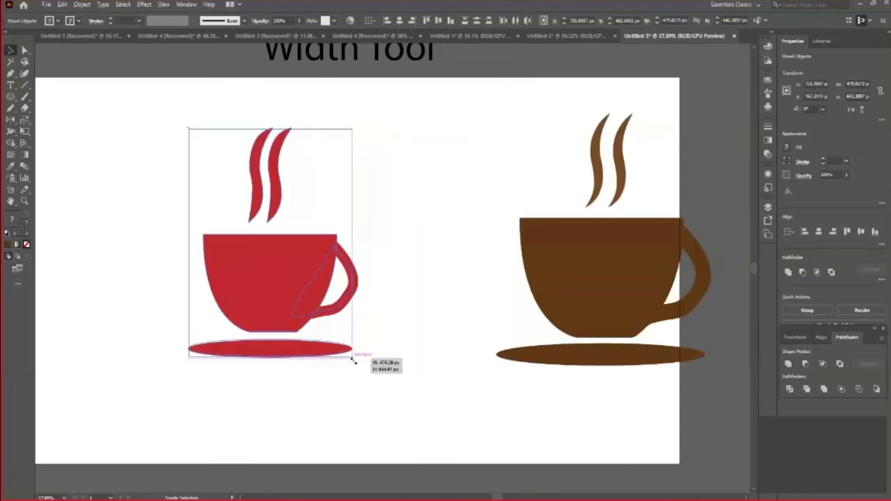
{"action": "left_click", "coordinate": [420, 338]}
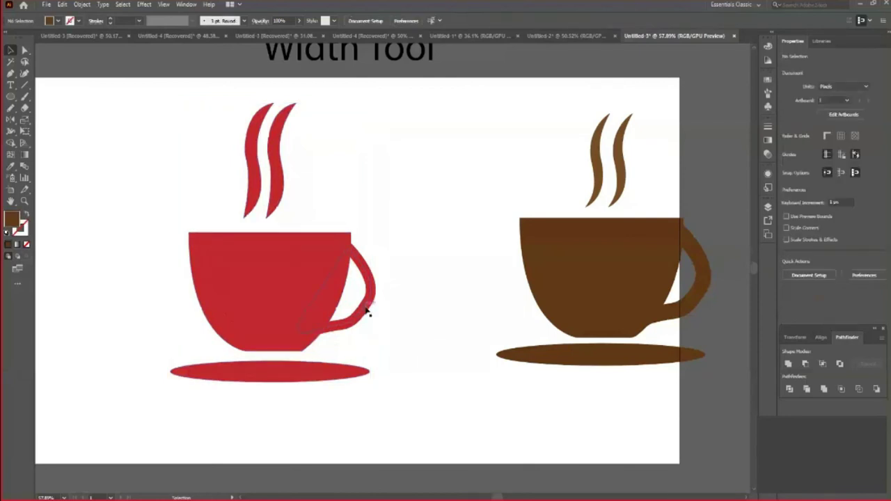
- Delete the red cup's steam shapes and saucer
{"action": "left_click", "coordinate": [272, 297]}
{"action": "left_click", "coordinate": [280, 196]}
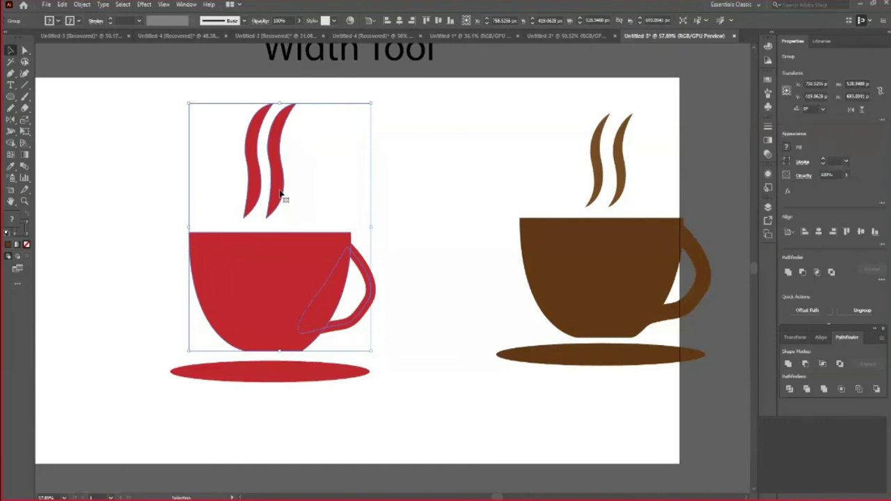
{"action": "key", "text": "Delete"}
{"action": "left_click", "coordinate": [307, 374]}
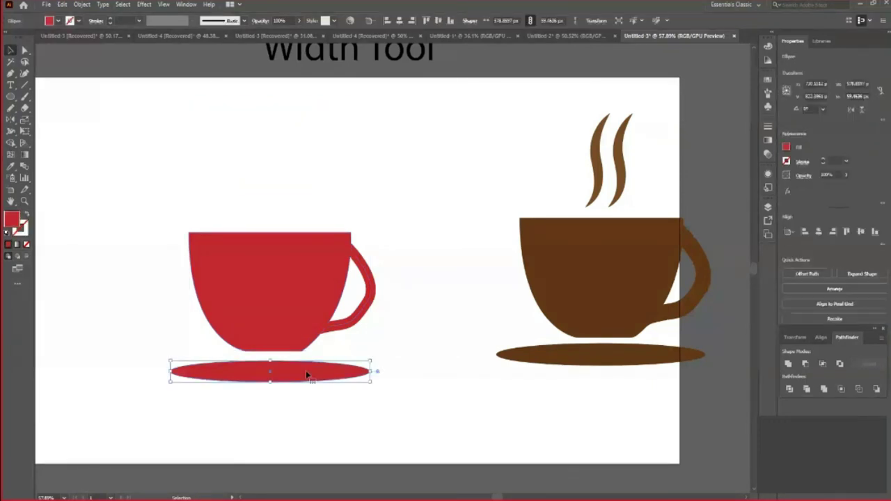
{"action": "key", "text": "Delete"}
- Recolour the red cup body brown and delete the steaming cup and saucer
{"action": "left_click", "coordinate": [252, 303]}
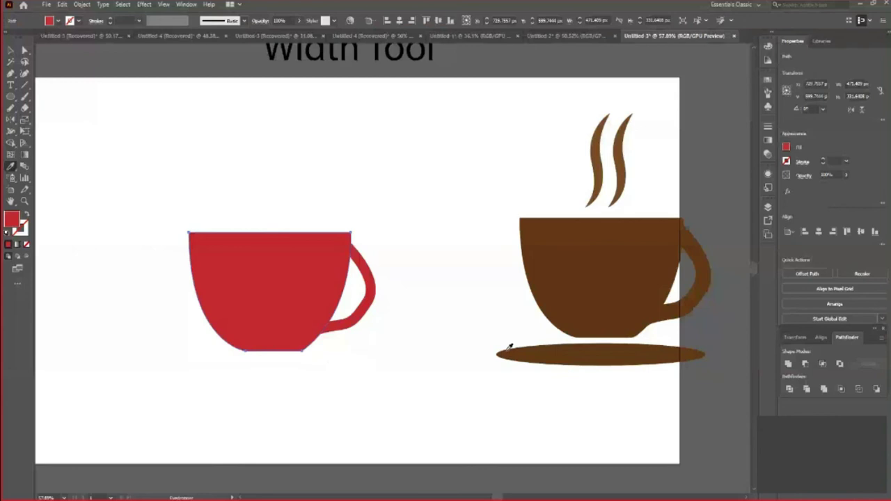
{"action": "left_click", "coordinate": [509, 346]}
{"action": "key", "text": "v"}
{"action": "left_click", "coordinate": [406, 364]}
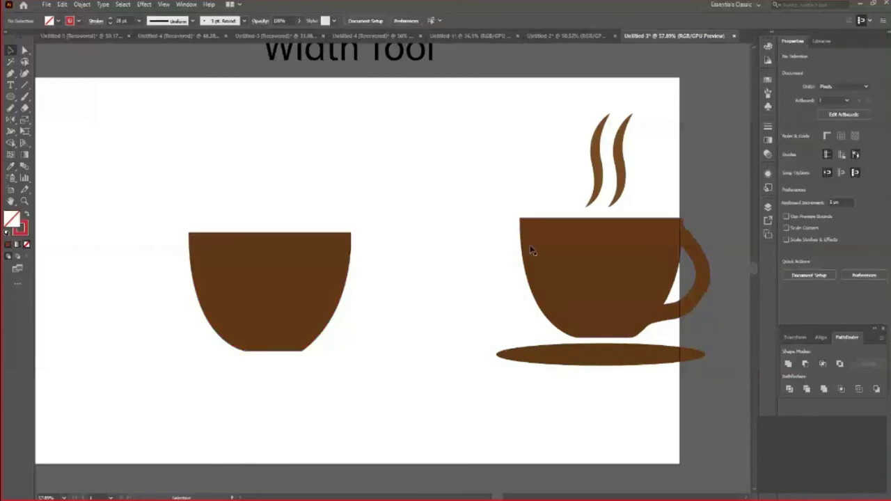
{"action": "left_click_drag", "start_coordinate": [487, 141], "coordinate": [708, 414]}
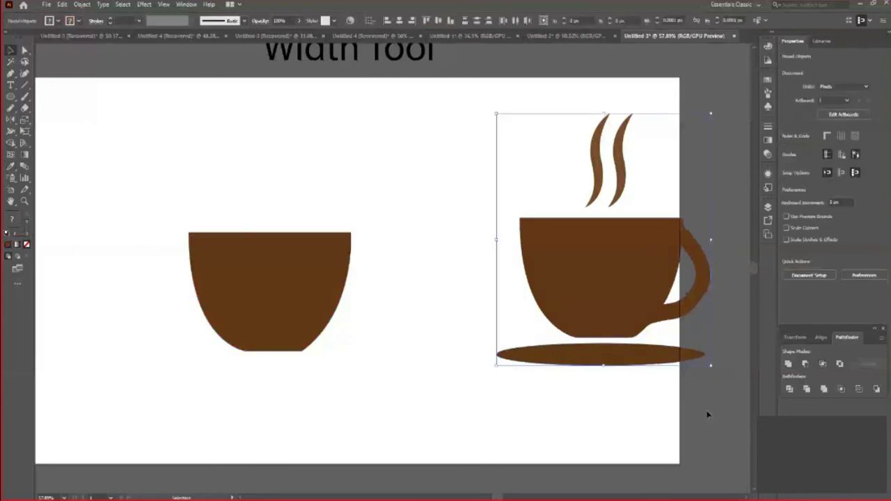
{"action": "key", "text": "Delete"}
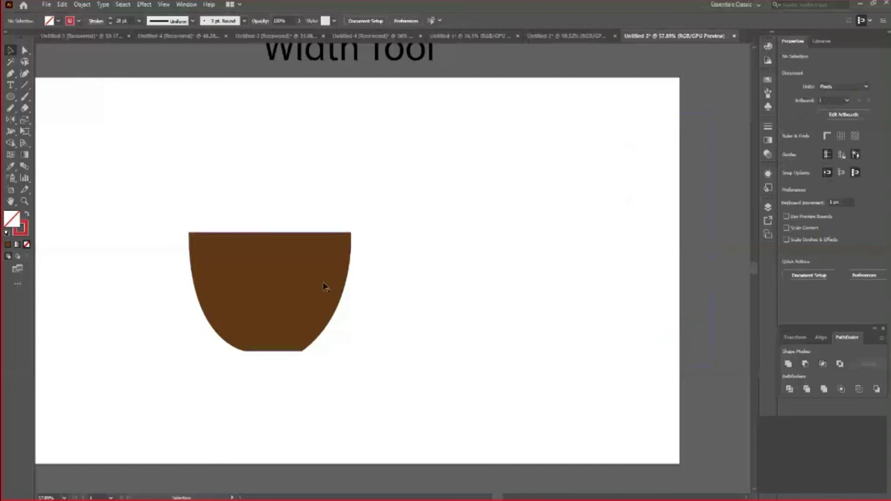
{"action": "left_click", "coordinate": [320, 287]}
- Centre the cup horizontally and vertically on the artboard
{"action": "left_click", "coordinate": [399, 20]}
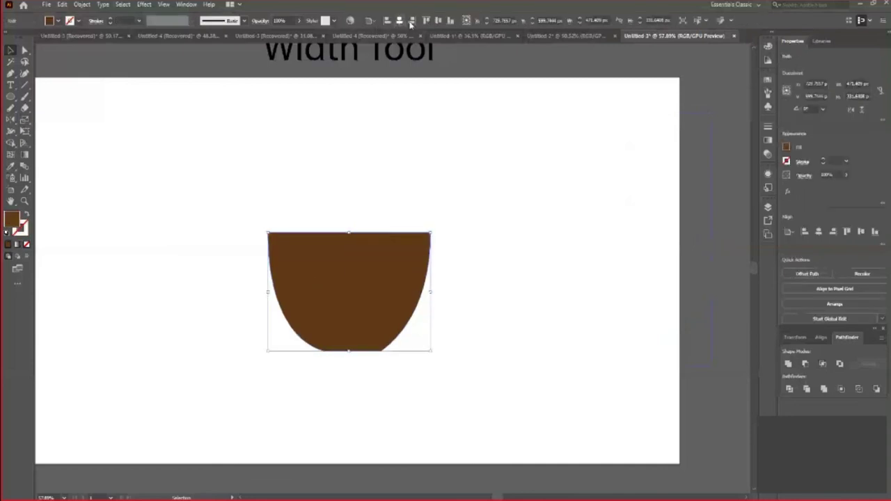
{"action": "left_click", "coordinate": [438, 21]}
{"action": "left_click", "coordinate": [555, 352]}
{"action": "left_click", "coordinate": [354, 283]}
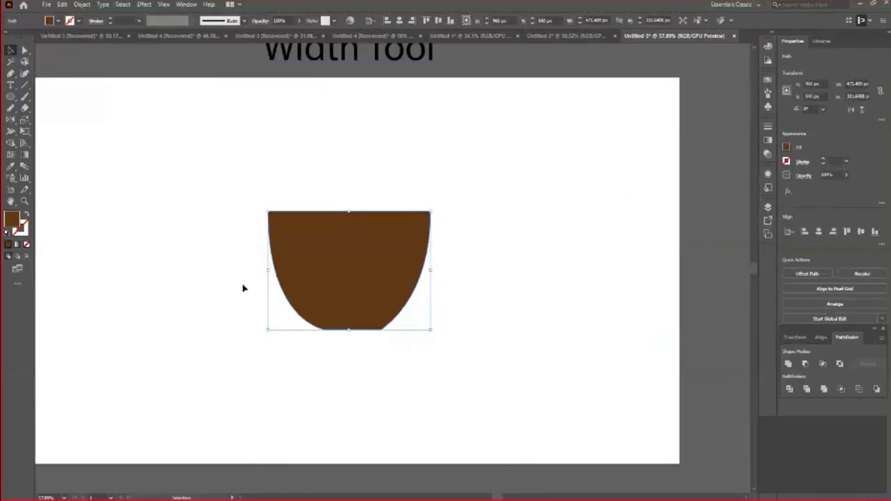
- Turn the cup's brown fill into an outline and zoom in on it
{"action": "key", "text": "shift+x"}
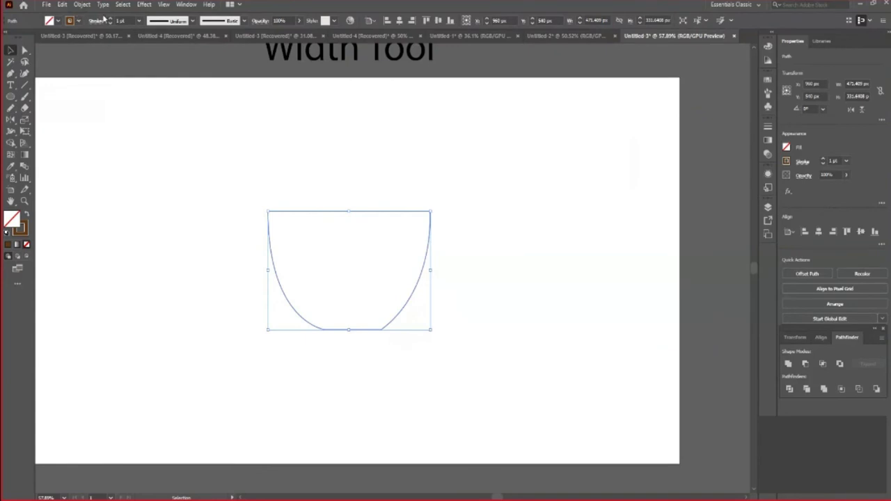
{"action": "scroll", "coordinate": [110, 20], "scroll_direction": "up", "scroll_amount": 13}
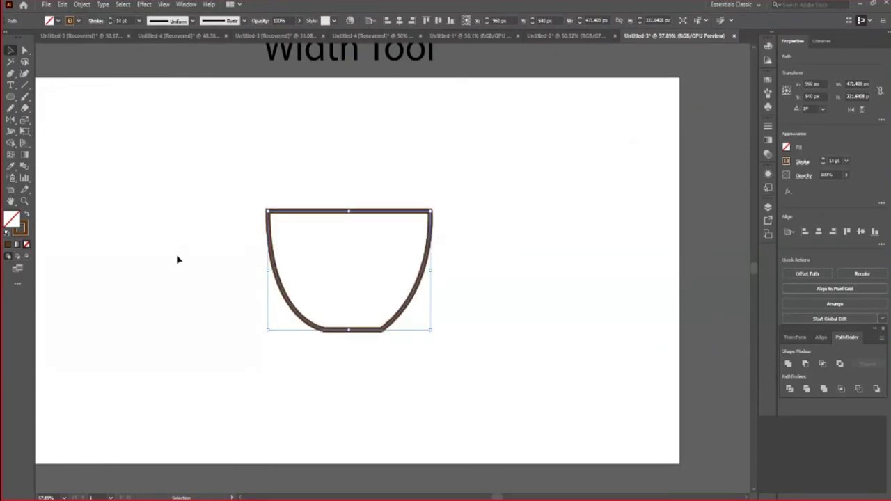
{"action": "left_click", "coordinate": [367, 339]}
{"action": "key", "text": "z"}
{"action": "left_click", "coordinate": [413, 325]}
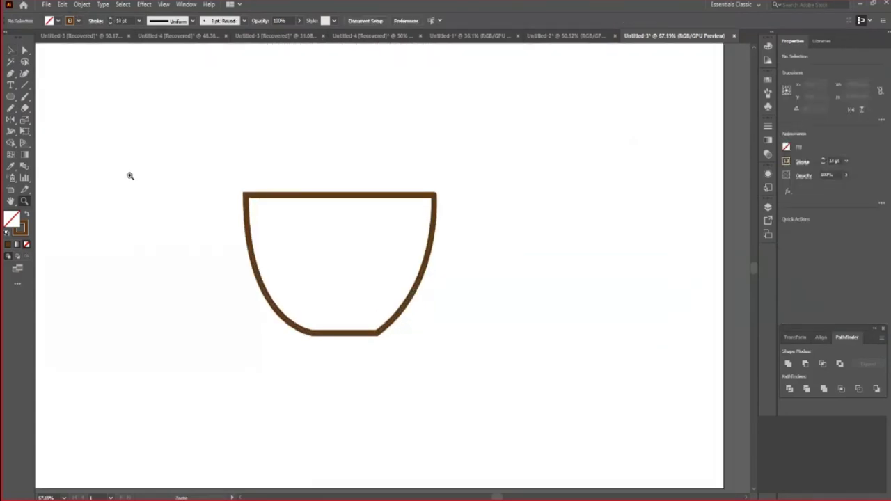
{"action": "left_click", "coordinate": [279, 222], "text": "alt"}
{"action": "mouse_move", "coordinate": [278, 223]}
{"action": "left_mouse_down"}
{"action": "mouse_move", "coordinate": [374, 389]}
{"action": "mouse_move", "coordinate": [413, 364]}
{"action": "mouse_move", "coordinate": [427, 403]}
{"action": "mouse_move", "coordinate": [413, 370]}
{"action": "mouse_move", "coordinate": [428, 341]}
{"action": "left_mouse_up"}
{"action": "key", "text": "v"}
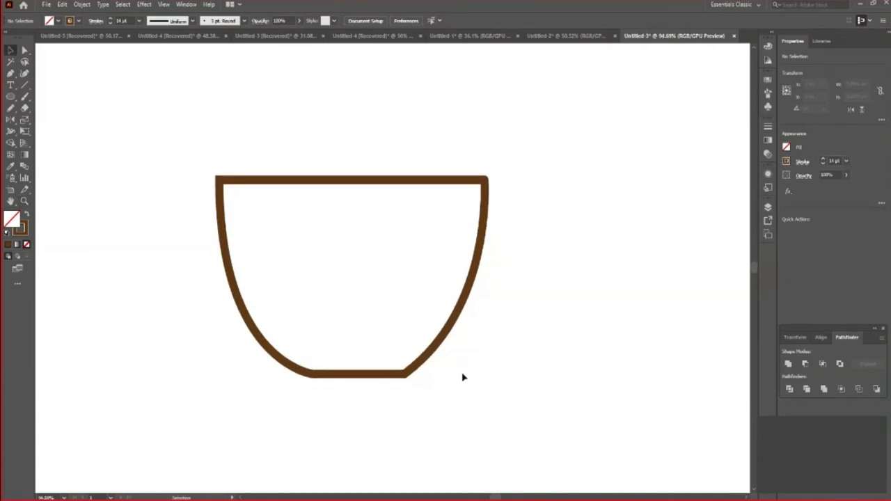
- Keep the cup as a brown outline and raise its stroke weight to 9 pt
{"action": "left_click_drag", "start_coordinate": [463, 377], "coordinate": [299, 280]}
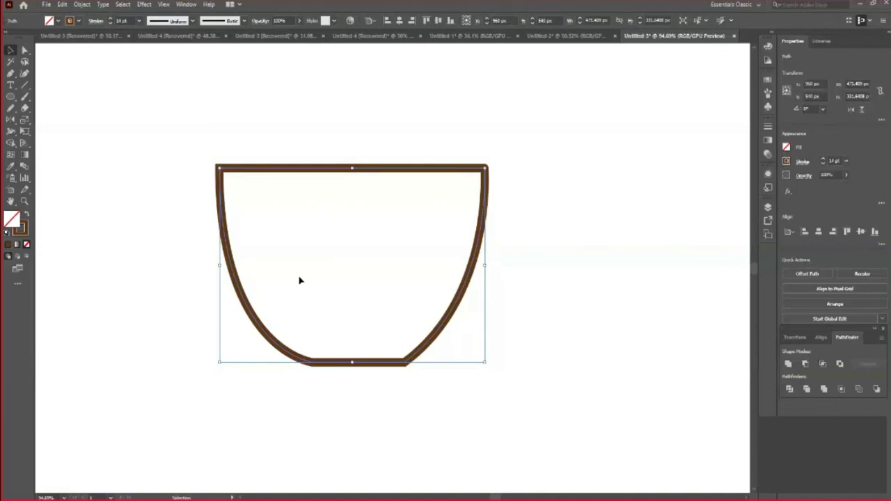
{"action": "key", "text": "shift+x"}
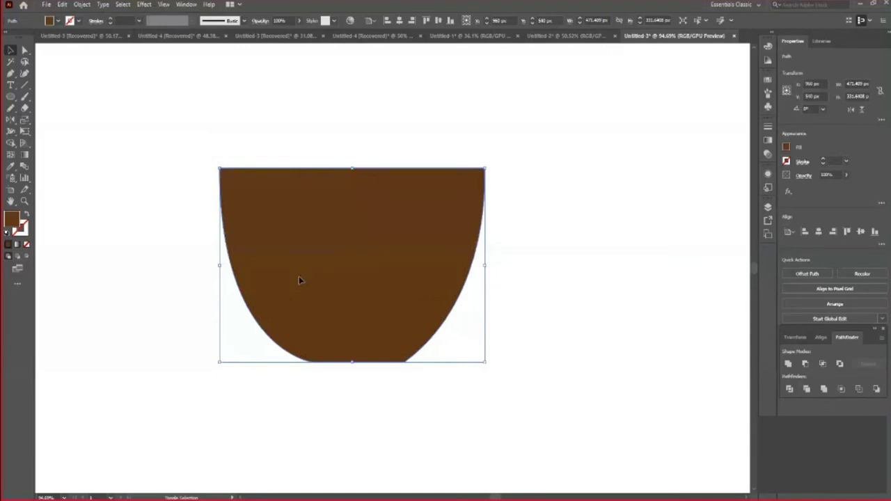
{"action": "key", "text": "shift+x"}
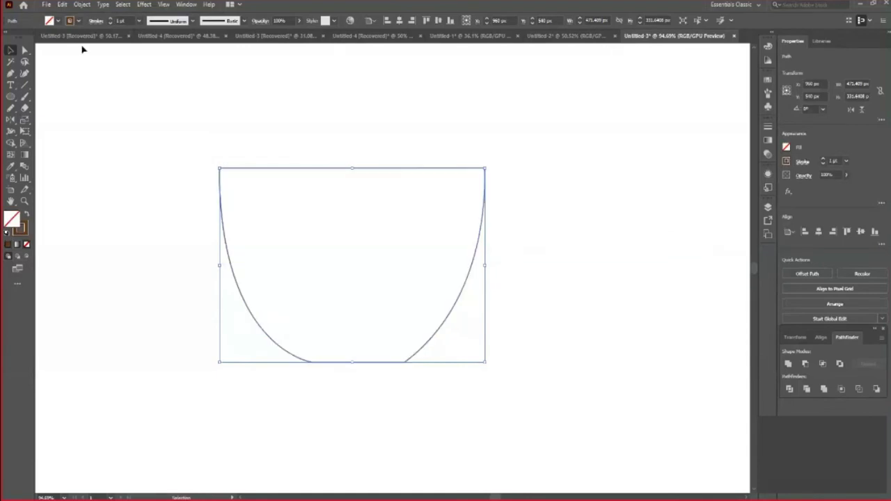
{"action": "left_click", "coordinate": [111, 22]}
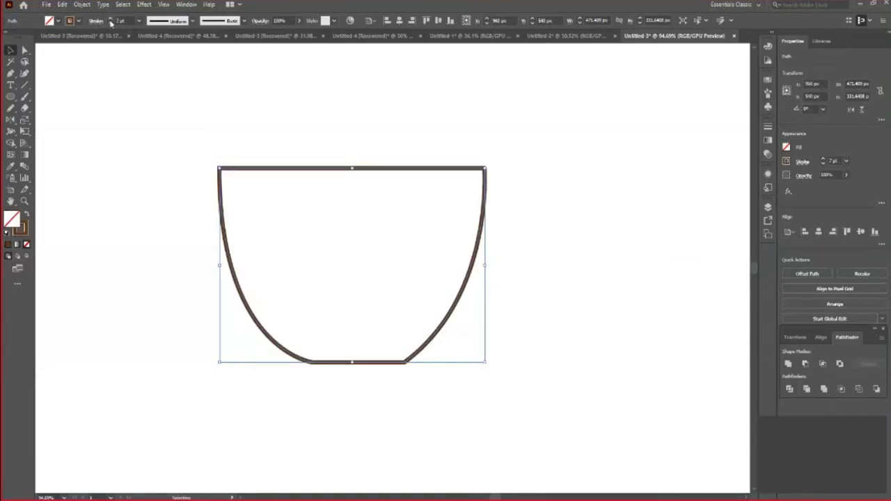
{"action": "left_click", "coordinate": [111, 22]}
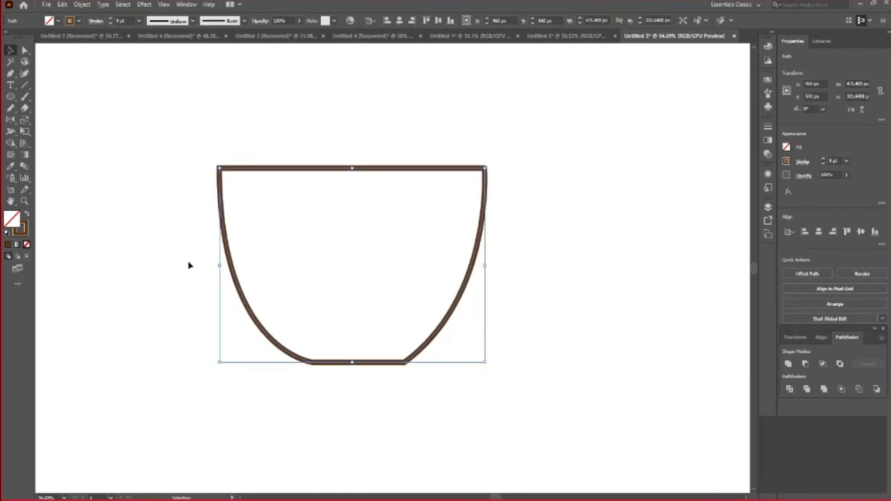
{"action": "left_click", "coordinate": [209, 275]}
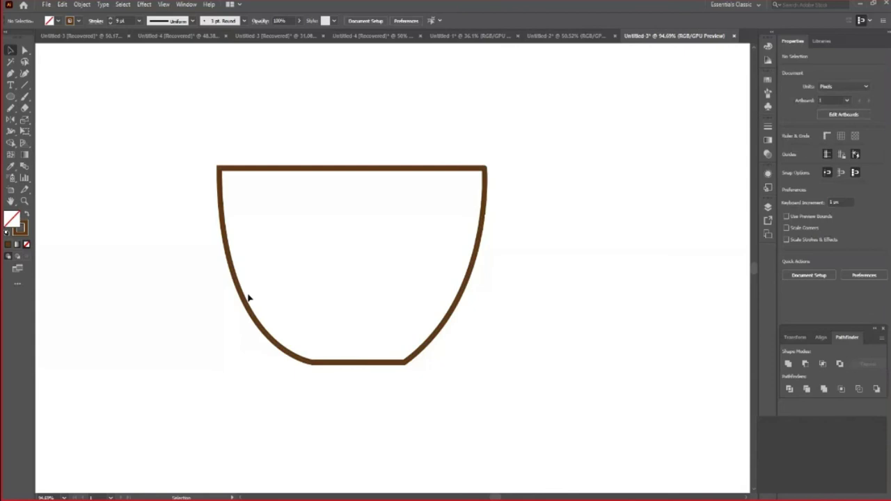
{"action": "left_click", "coordinate": [245, 299]}
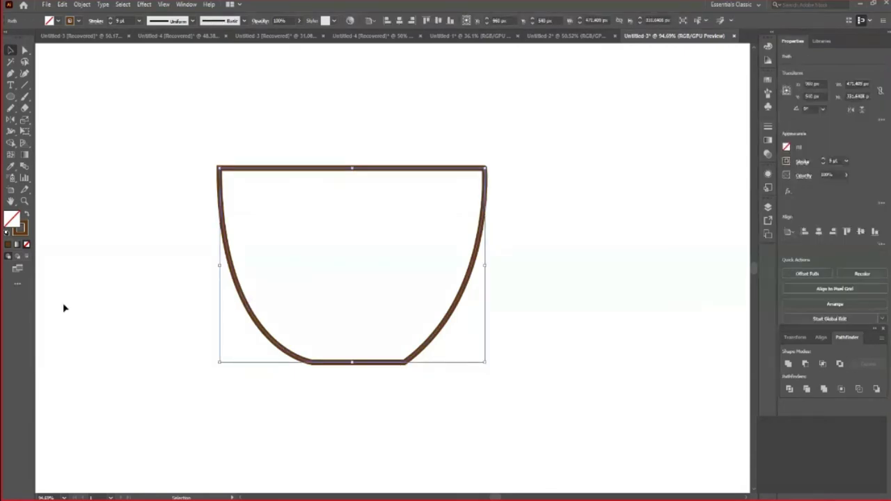
{"action": "key", "text": "shift+w"}
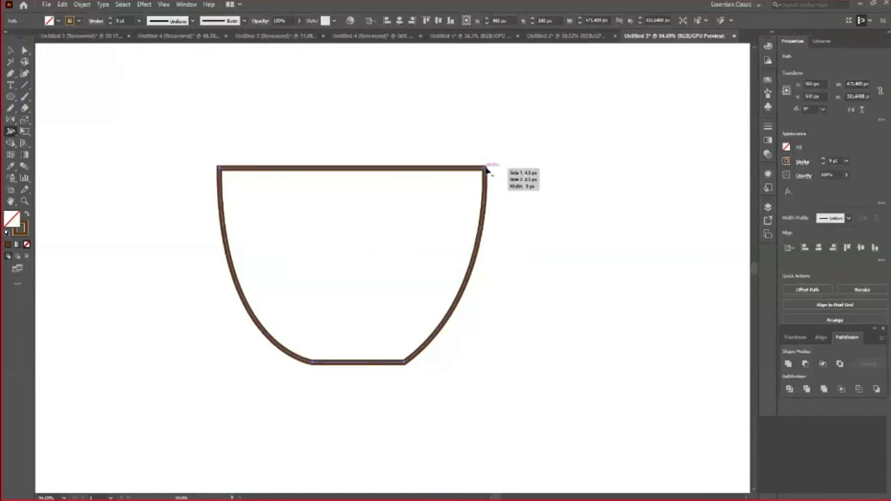
- Zoom in and widen the stroke at the cup's top-right corner
{"action": "key", "text": "z"}
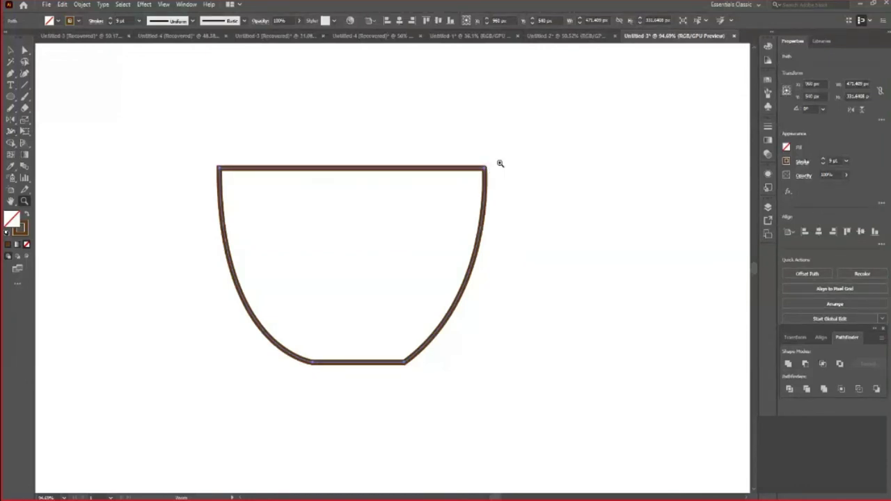
{"action": "left_click_drag", "start_coordinate": [489, 171], "coordinate": [402, 150]}
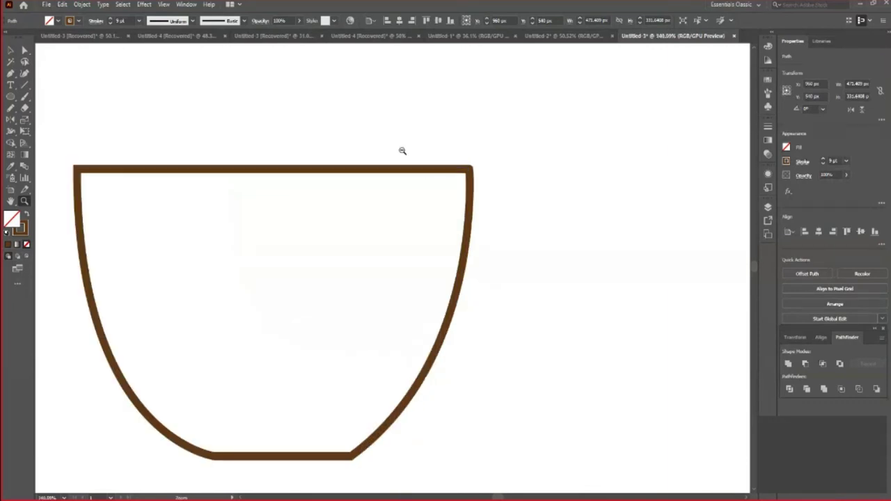
{"action": "key", "text": "shift+w"}
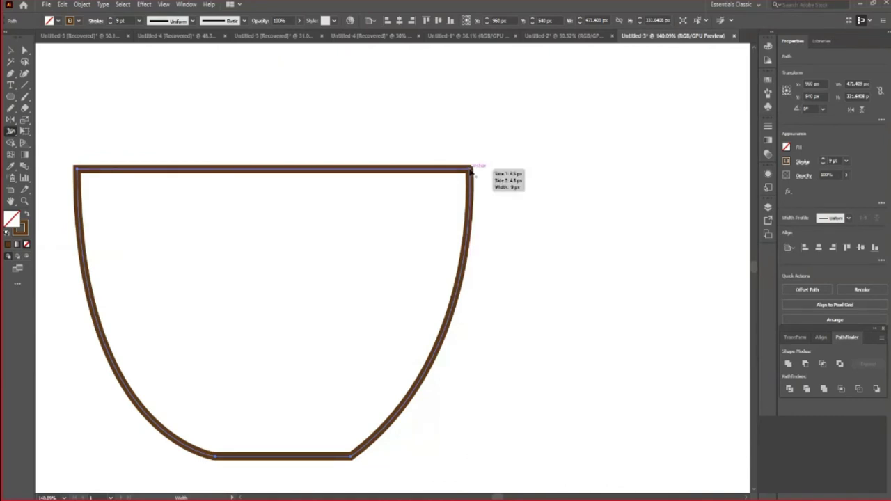
{"action": "left_click_drag", "start_coordinate": [470, 169], "coordinate": [477, 172]}
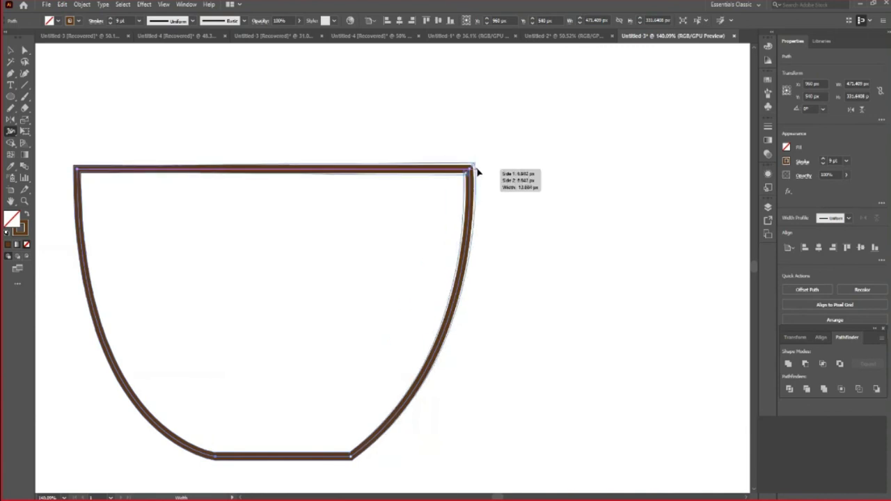
{"action": "left_click_drag", "start_coordinate": [477, 172], "coordinate": [480, 169]}
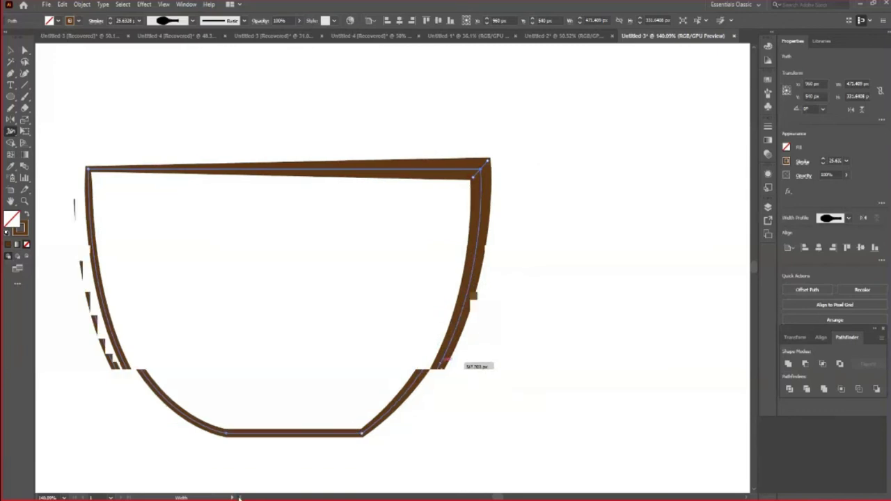
- Widen the stroke at the cup's top-left corner and preview the result
{"action": "scroll", "coordinate": [418, 348], "scroll_direction": "left", "scroll_amount": 3}
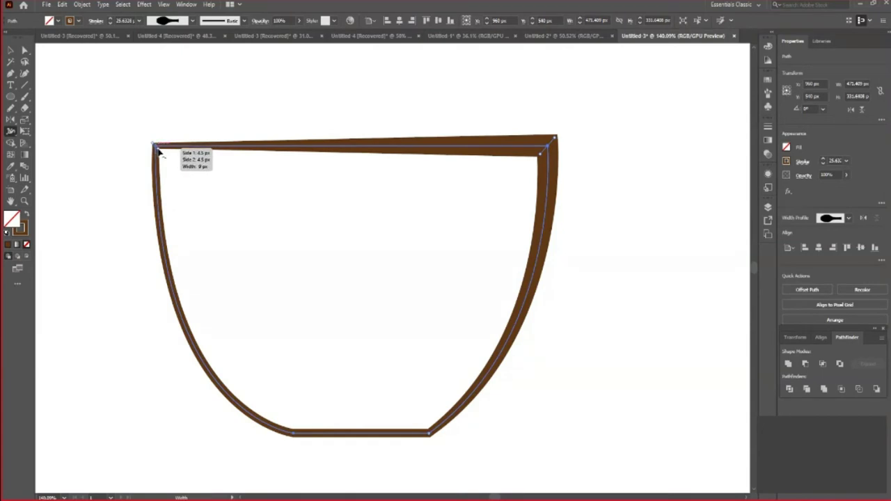
{"action": "left_click_drag", "start_coordinate": [158, 150], "coordinate": [164, 157]}
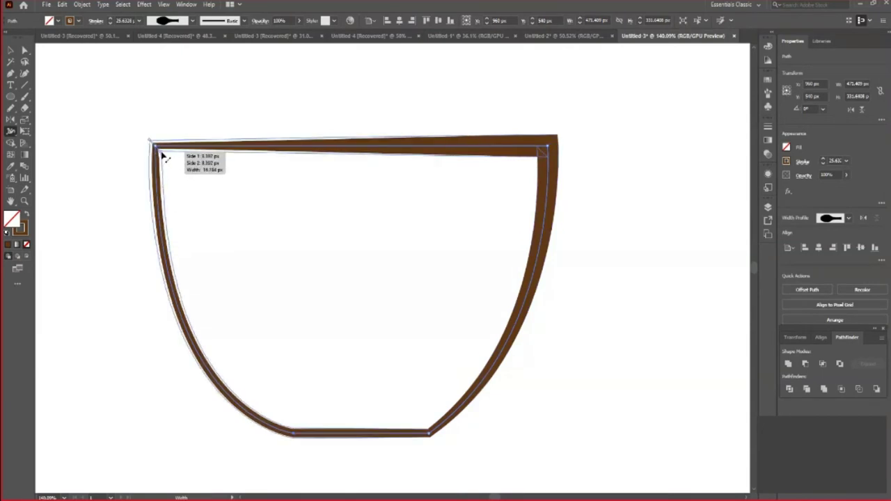
{"action": "left_click_drag", "start_coordinate": [164, 158], "coordinate": [166, 158]}
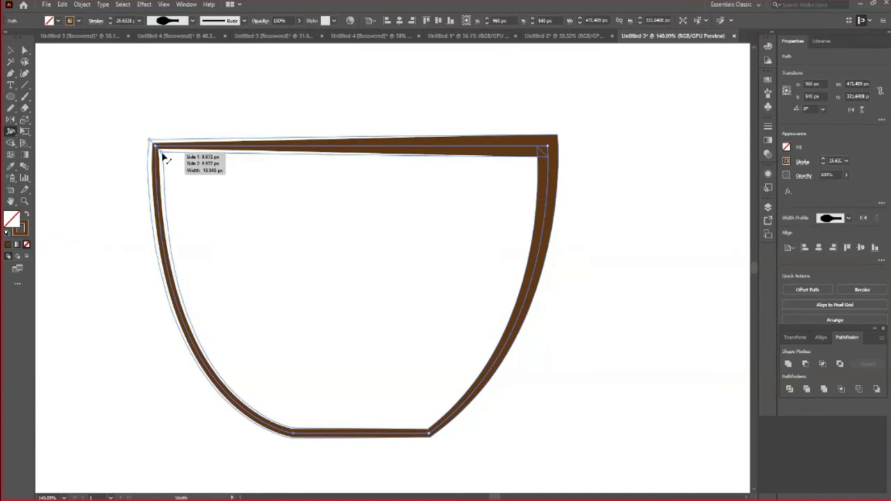
{"action": "left_click", "coordinate": [10, 50]}
{"action": "left_click", "coordinate": [120, 256]}
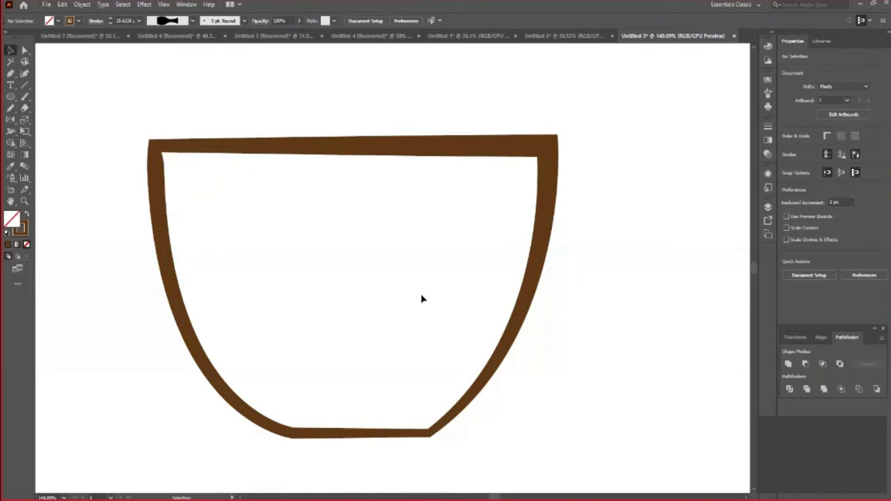
- Select the cup outline and try a width change at the bottom corner, then undo it
{"action": "scroll", "coordinate": [423, 299], "scroll_direction": "down", "scroll_amount": 2}
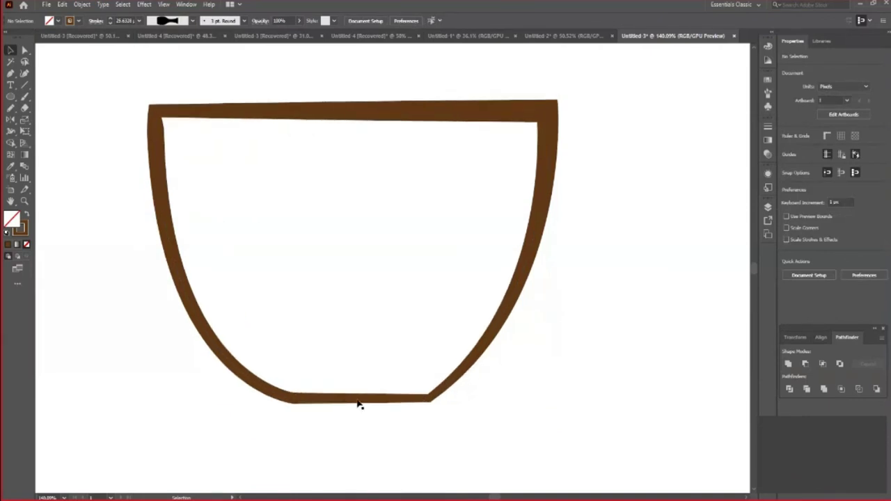
{"action": "left_click", "coordinate": [422, 403]}
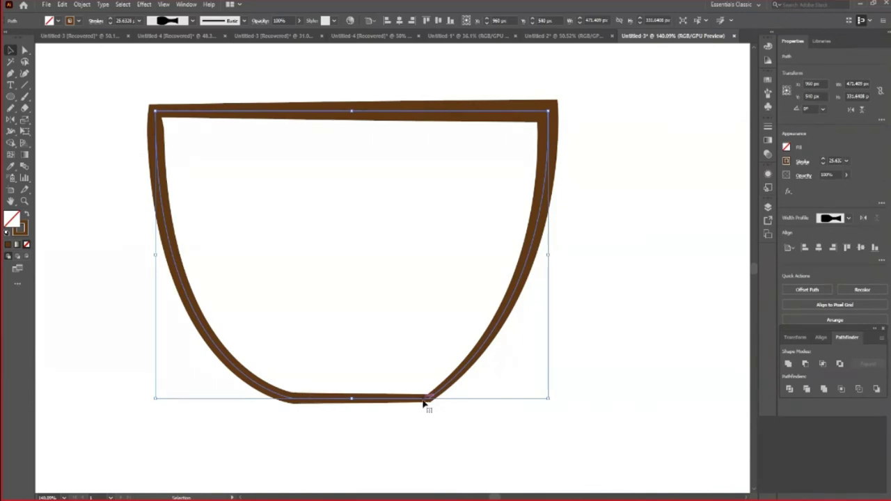
{"action": "scroll", "coordinate": [421, 405], "scroll_direction": "down", "scroll_amount": 1}
{"action": "key", "text": "shift+w"}
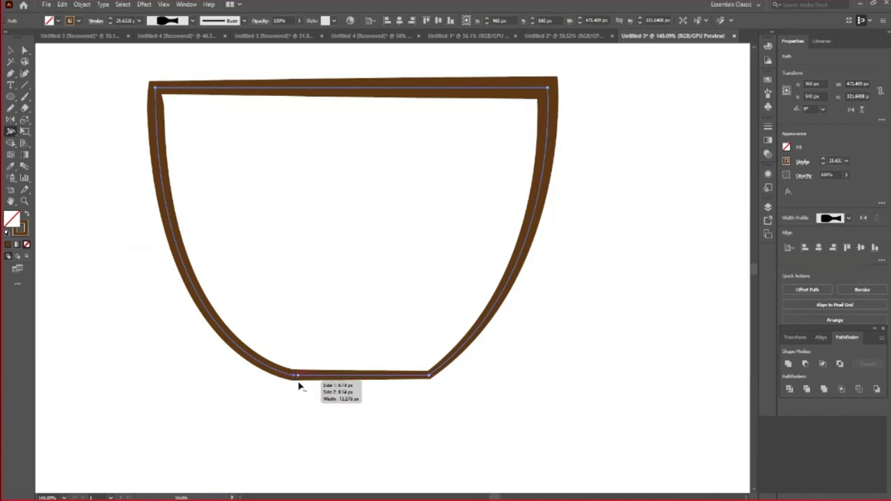
{"action": "left_click_drag", "start_coordinate": [431, 377], "coordinate": [432, 384]}
{"action": "key", "text": "ctrl+z"}
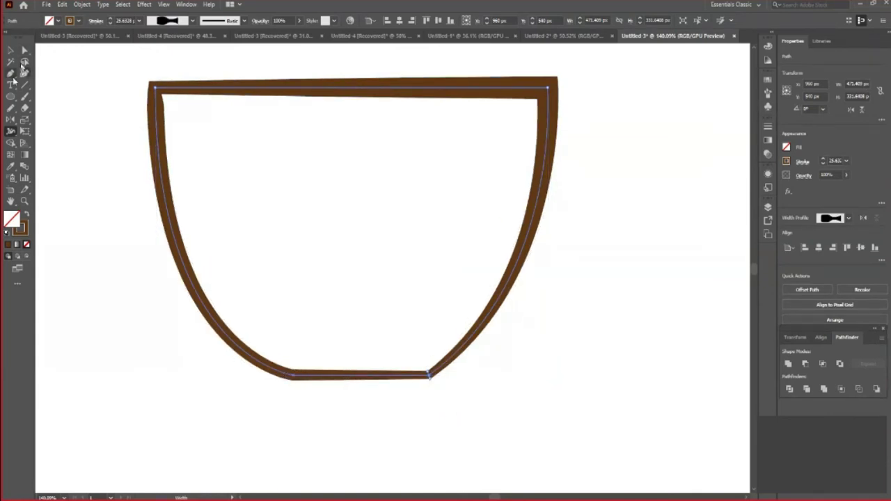
- Add an anchor point on the cup's bottom-left curve and reselect the path
{"action": "left_click", "coordinate": [11, 72]}
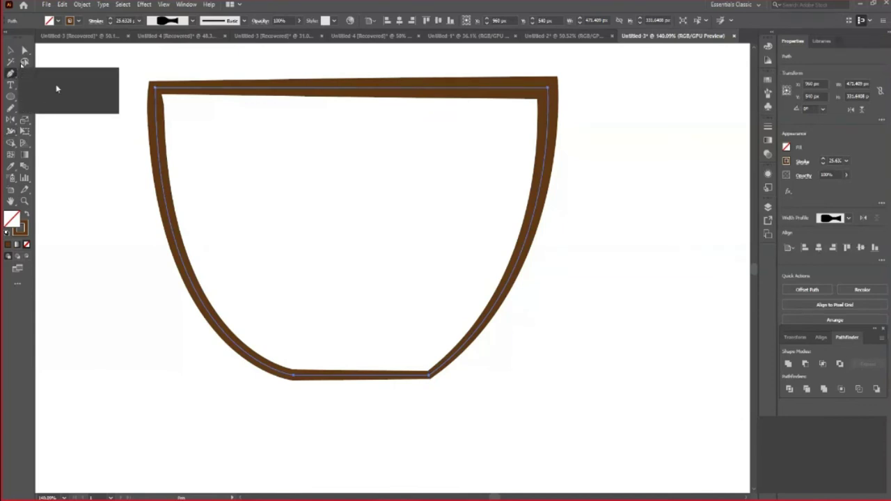
{"action": "left_click", "coordinate": [288, 374]}
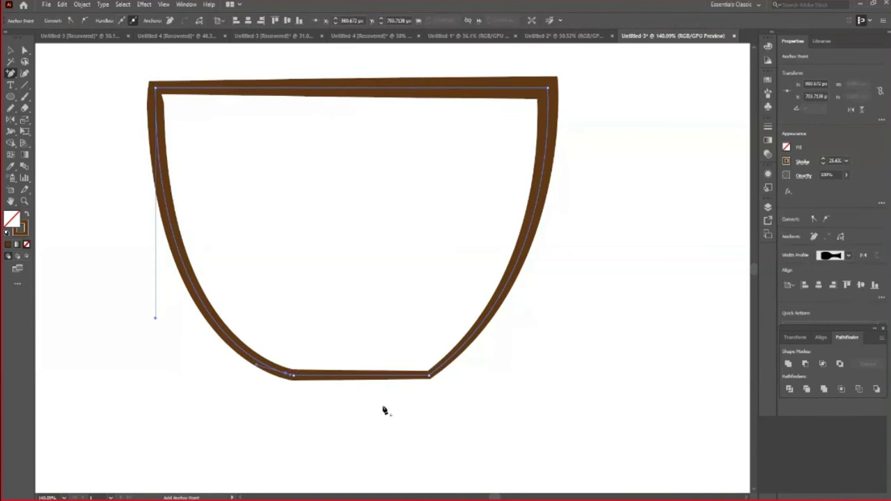
{"action": "key", "text": "v"}
{"action": "left_click", "coordinate": [310, 399]}
{"action": "left_click", "coordinate": [314, 376]}
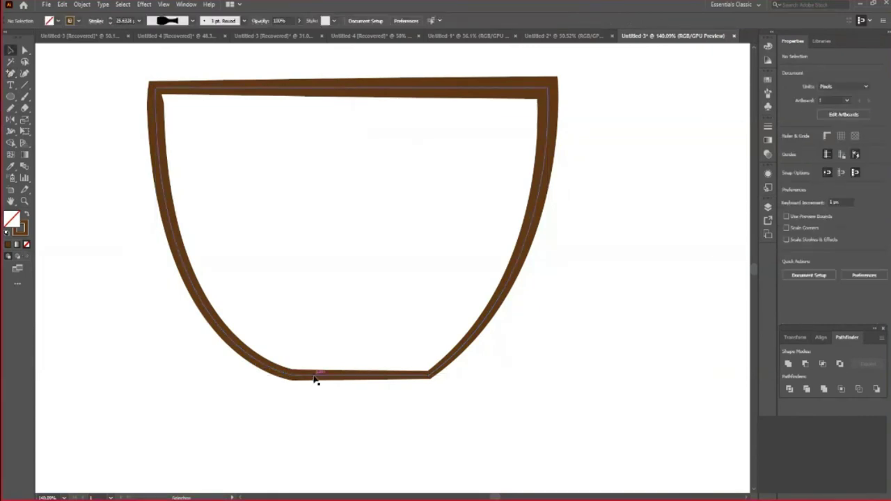
{"action": "key", "text": "shift"}
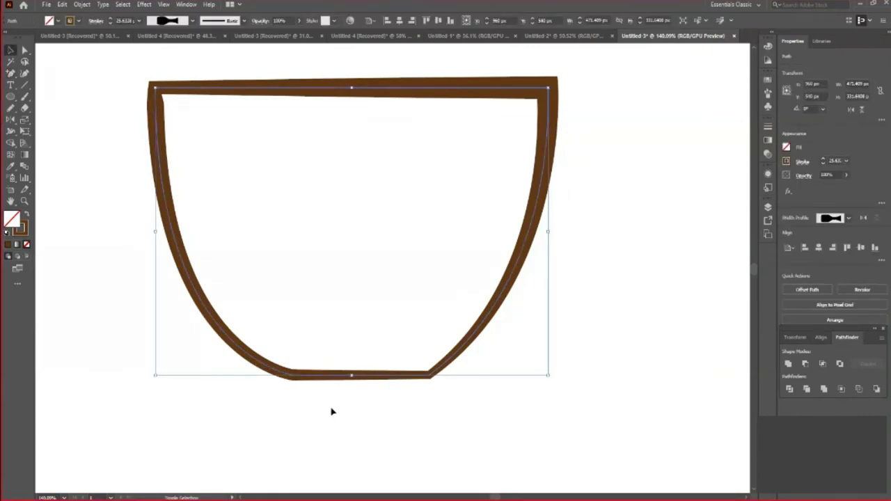
- Adjust stroke widths at the bottom-left and bottom-right corners and along the bottom edge
{"action": "key", "text": "shift+w"}
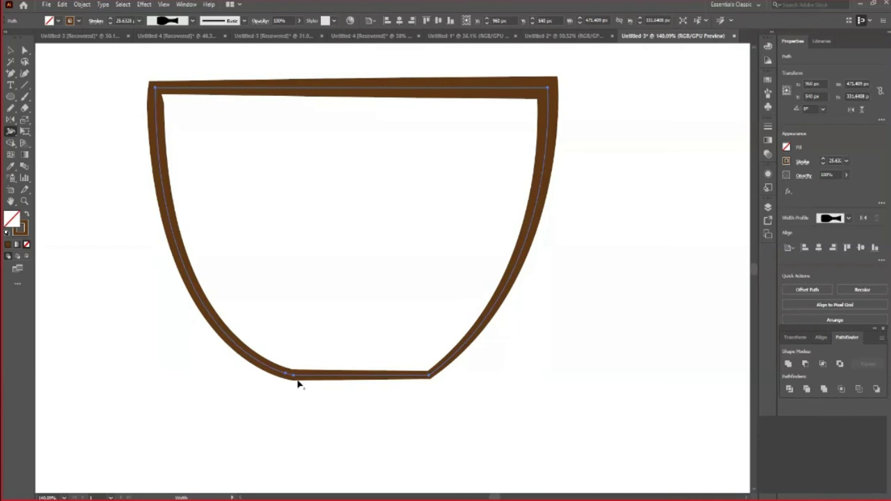
{"action": "left_click_drag", "start_coordinate": [293, 377], "coordinate": [293, 388]}
{"action": "left_click_drag", "start_coordinate": [430, 380], "coordinate": [430, 383]}
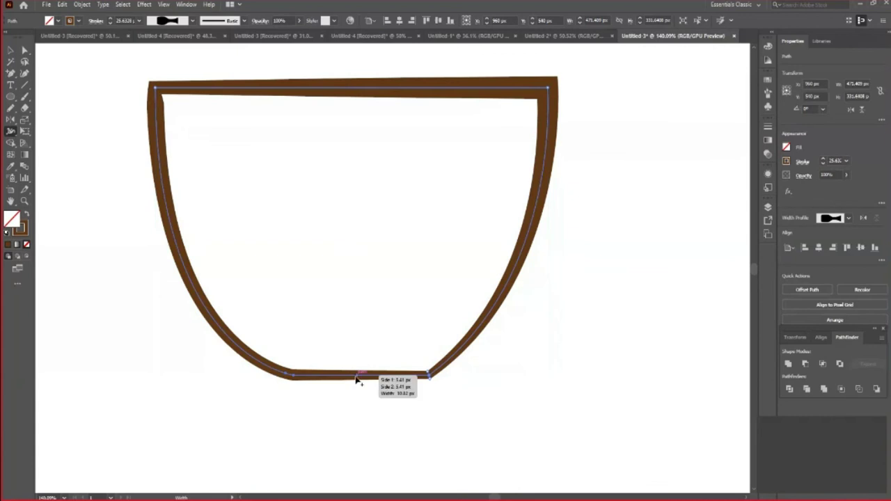
{"action": "left_click_drag", "start_coordinate": [357, 380], "coordinate": [355, 388]}
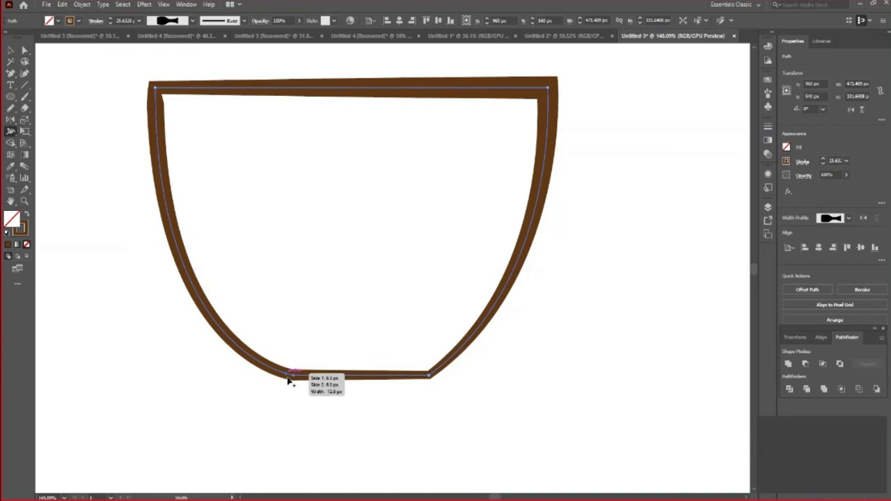
{"action": "left_click_drag", "start_coordinate": [288, 379], "coordinate": [306, 396]}
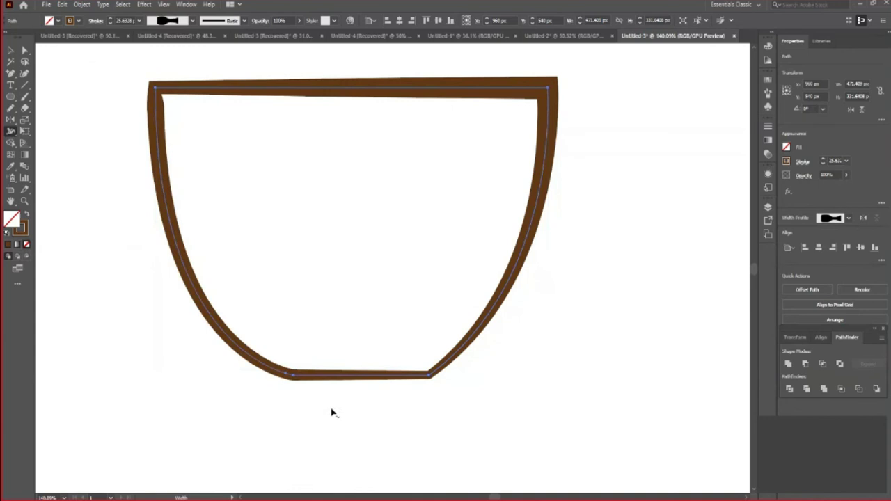
{"action": "left_click", "coordinate": [331, 412], "text": "ctrl"}
- Zoom in on the coffee cup and select its path
{"action": "key", "text": "z"}
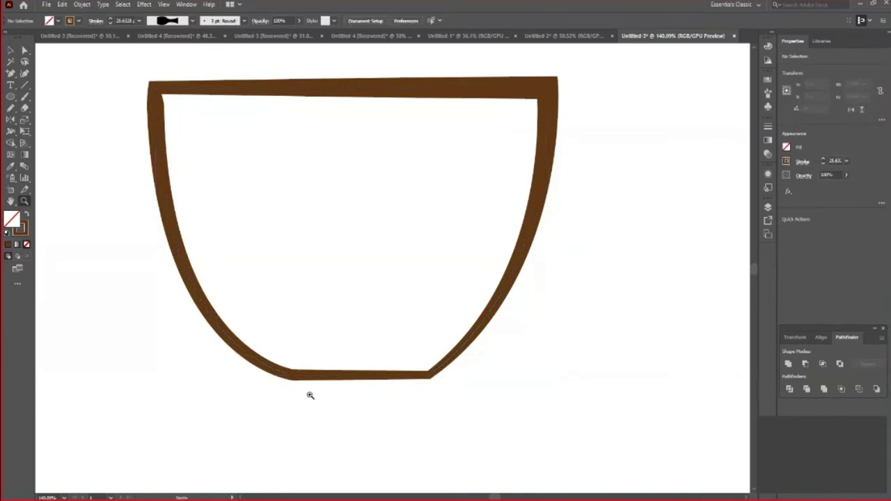
{"action": "left_click_drag", "start_coordinate": [308, 394], "coordinate": [316, 401]}
{"action": "key", "text": "v"}
{"action": "left_click", "coordinate": [234, 342]}
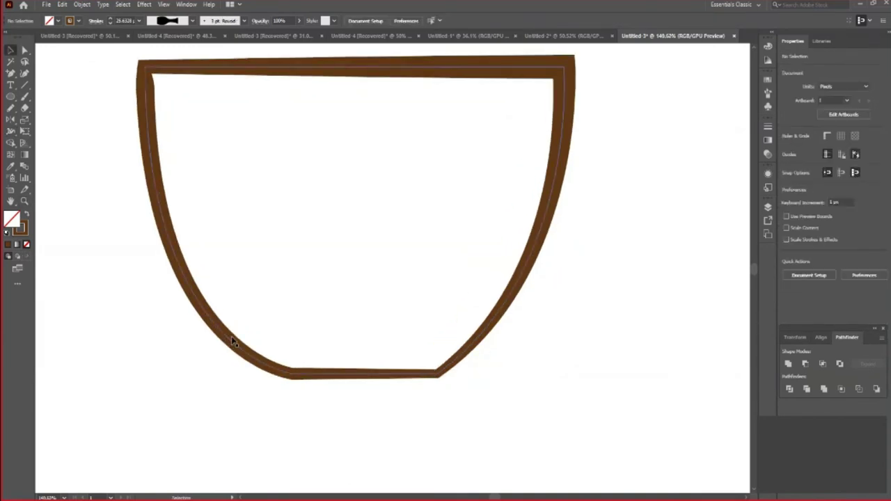
{"action": "scroll", "coordinate": [503, 254], "scroll_direction": "up", "scroll_amount": 1}
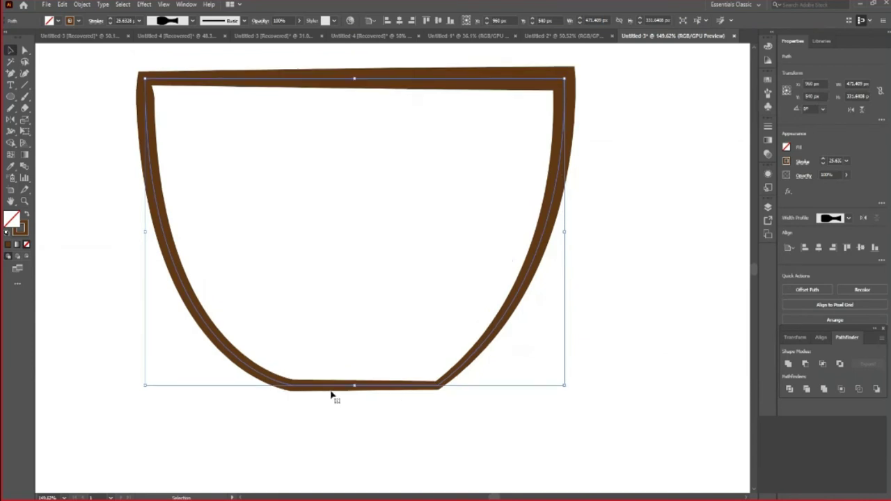
- With the Width Tool, undo the accidental thinning and widen the stroke on the cup's left side
{"action": "key", "text": "shift+w"}
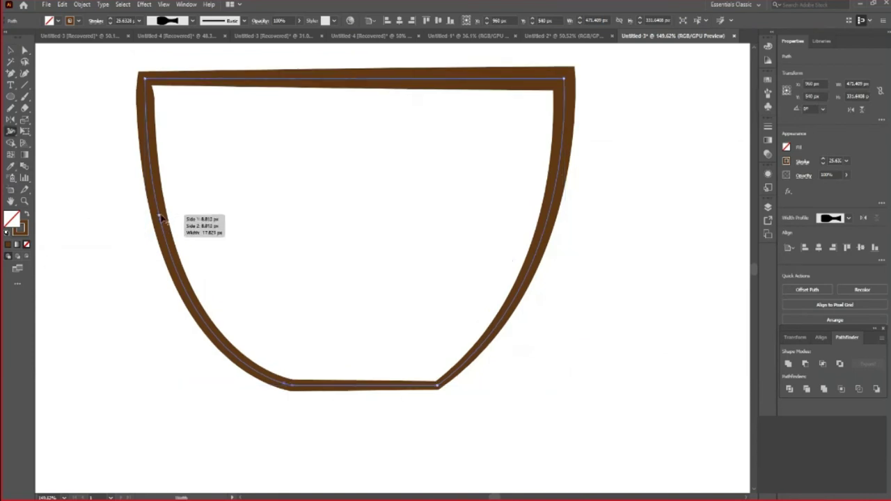
{"action": "left_click_drag", "start_coordinate": [166, 240], "coordinate": [164, 235]}
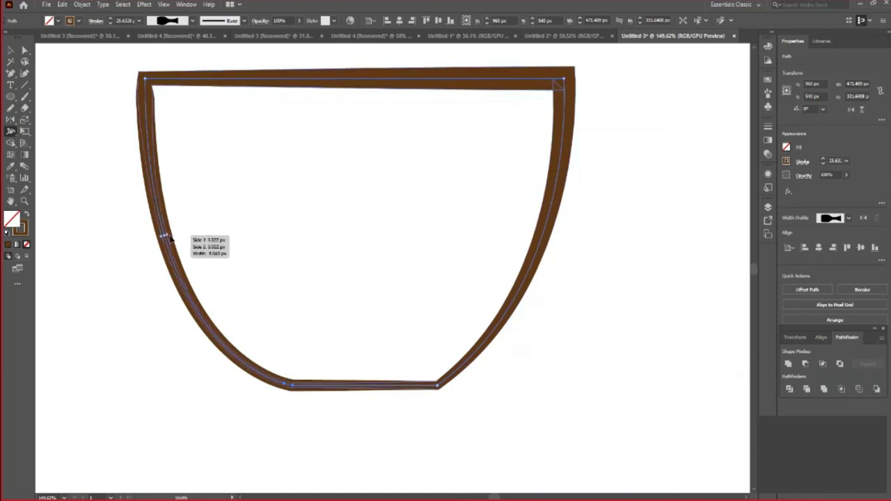
{"action": "left_click_drag", "start_coordinate": [171, 239], "coordinate": [168, 234]}
{"action": "key", "text": "v"}
{"action": "key", "text": "ctrl+z"}
{"action": "key", "text": "shift+w"}
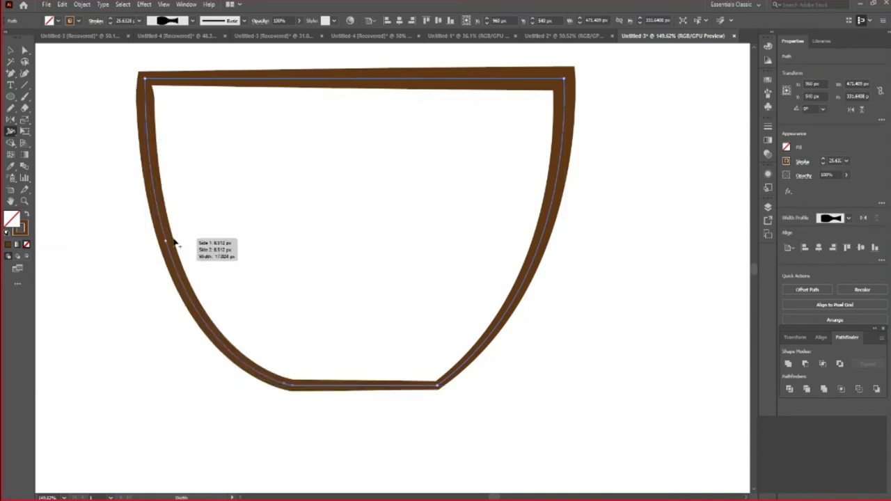
{"action": "left_click_drag", "start_coordinate": [174, 242], "coordinate": [174, 245]}
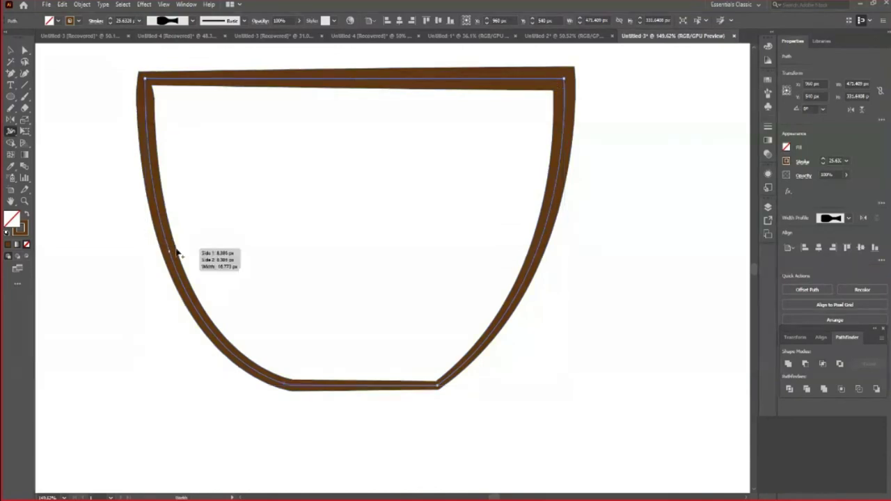
{"action": "left_click_drag", "start_coordinate": [173, 252], "coordinate": [180, 254]}
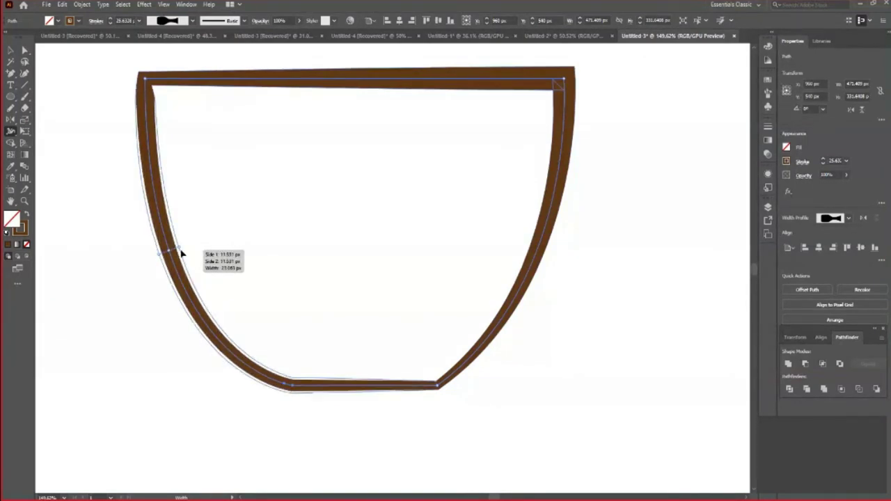
- Zoom out to show the whole Width Tool artboard and reselect the cup path
{"action": "key", "text": "v"}
{"action": "left_click", "coordinate": [285, 417]}
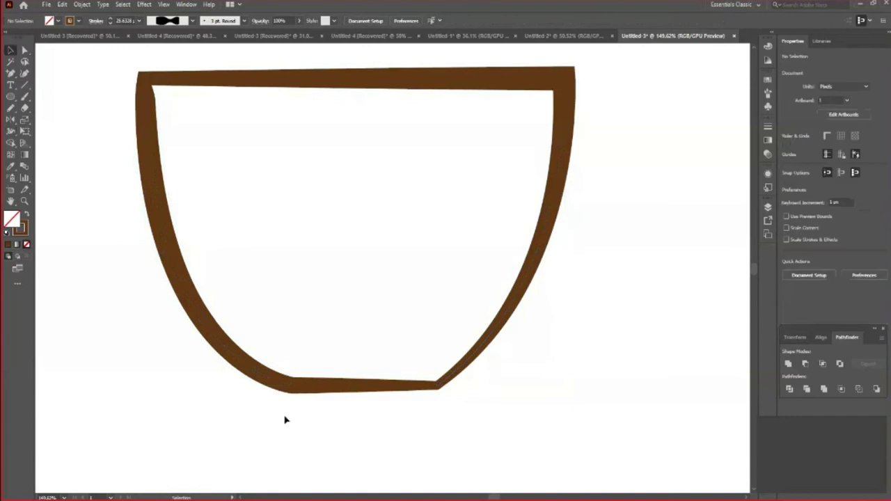
{"action": "scroll", "coordinate": [285, 417], "scroll_direction": "down", "scroll_amount": 1}
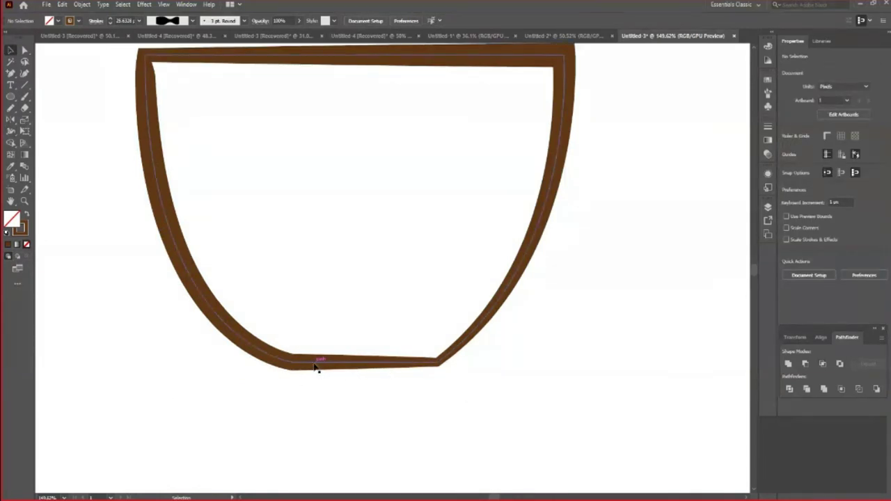
{"action": "left_click", "coordinate": [362, 369]}
{"action": "key", "text": "shift+w"}
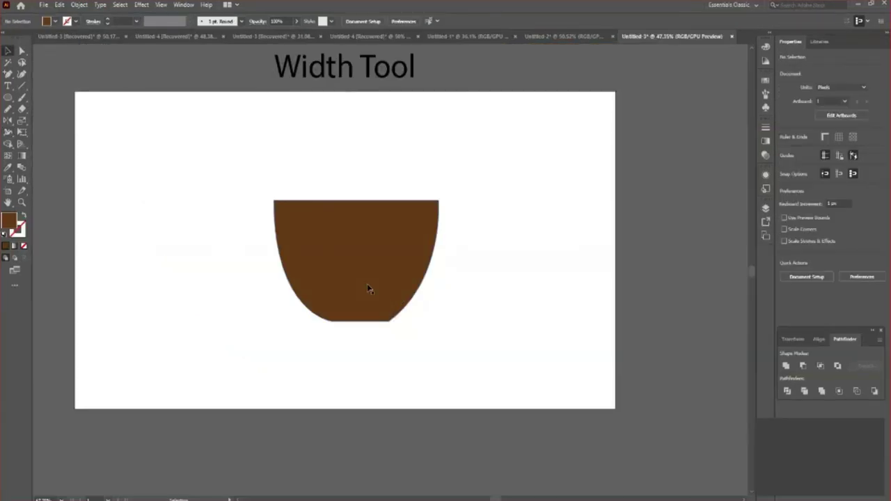
- Swap the cup's fill and stroke, making it an unfilled brown outline about 22 pt thick
{"action": "left_click", "coordinate": [368, 289]}
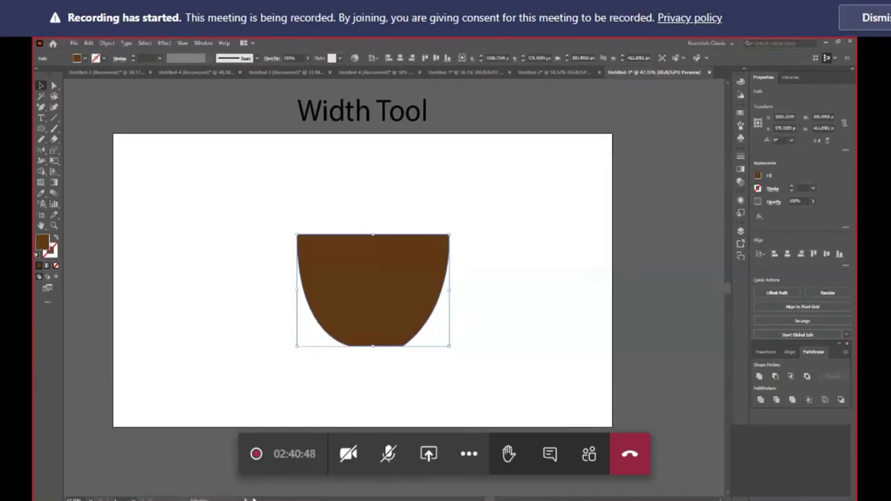
{"action": "left_click", "coordinate": [407, 356]}
{"action": "left_click", "coordinate": [411, 313]}
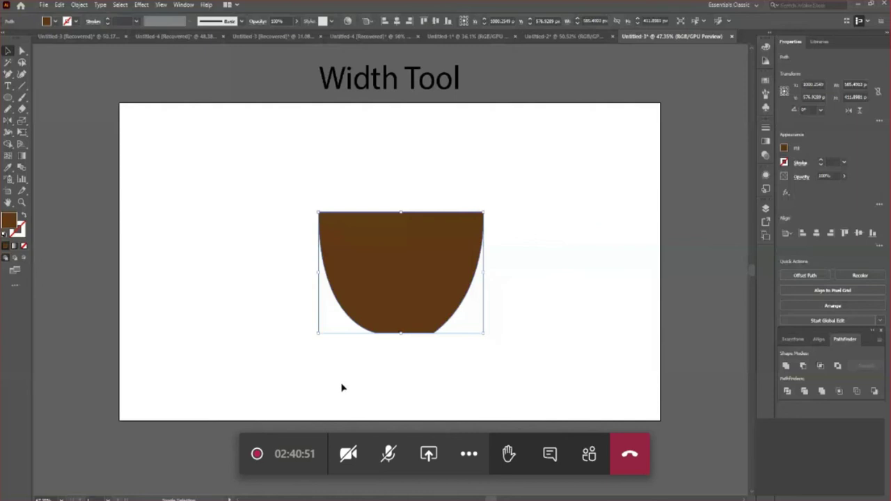
{"action": "key", "text": "shift+x"}
{"action": "left_click", "coordinate": [108, 20]}
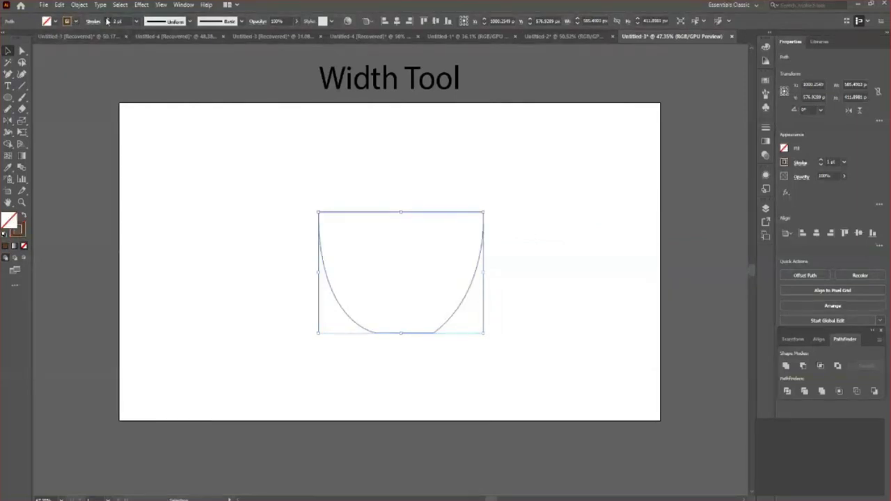
{"action": "left_click", "coordinate": [107, 20]}
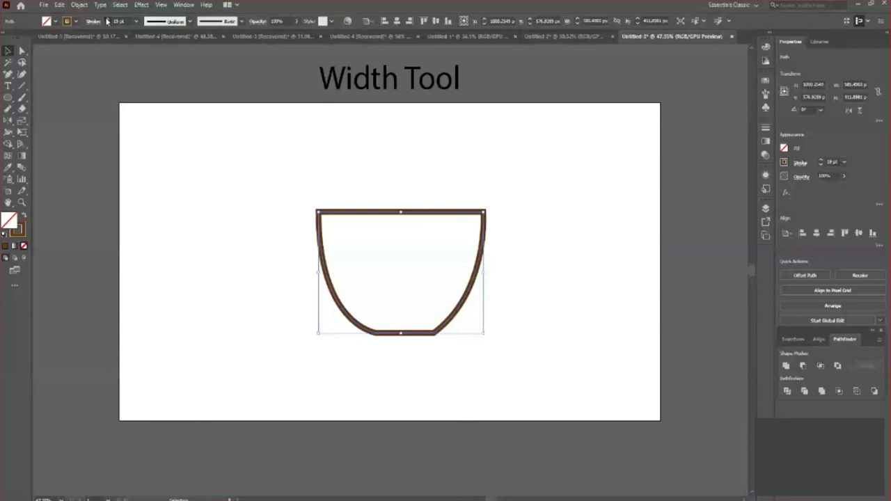
{"action": "left_click_drag", "start_coordinate": [454, 332], "coordinate": [443, 290]}
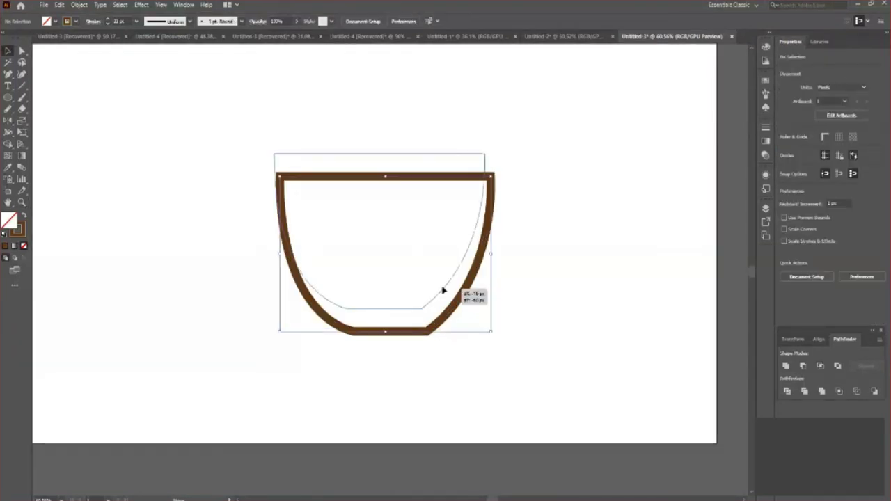
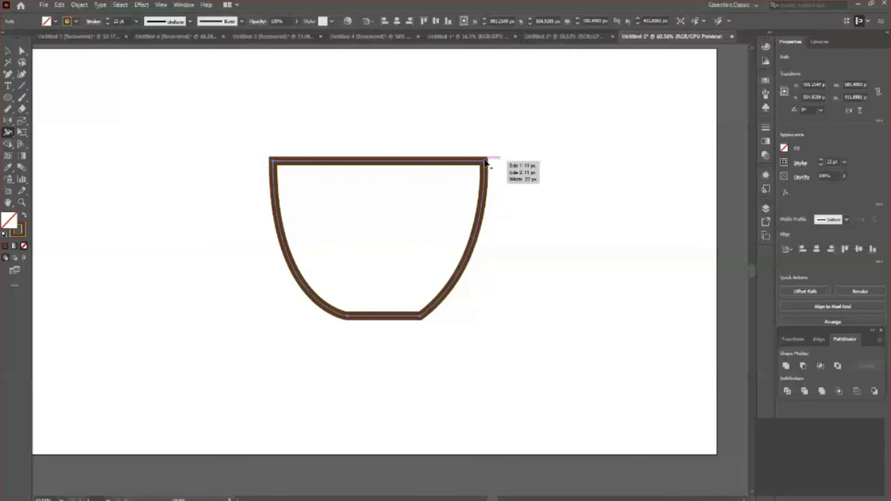
- Widen the cup outline's stroke at its top-right and top-left corners, undoing an accidental thin spot
{"action": "left_click_drag", "start_coordinate": [486, 163], "coordinate": [492, 156]}
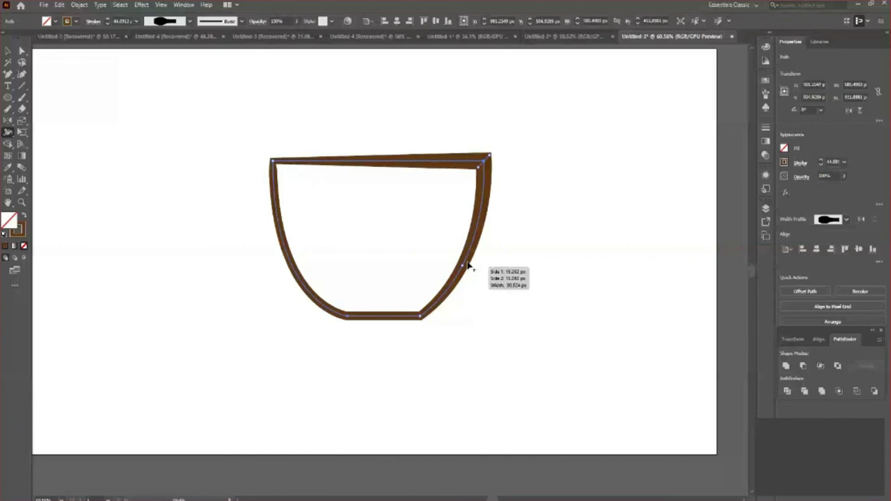
{"action": "left_click_drag", "start_coordinate": [468, 266], "coordinate": [459, 282]}
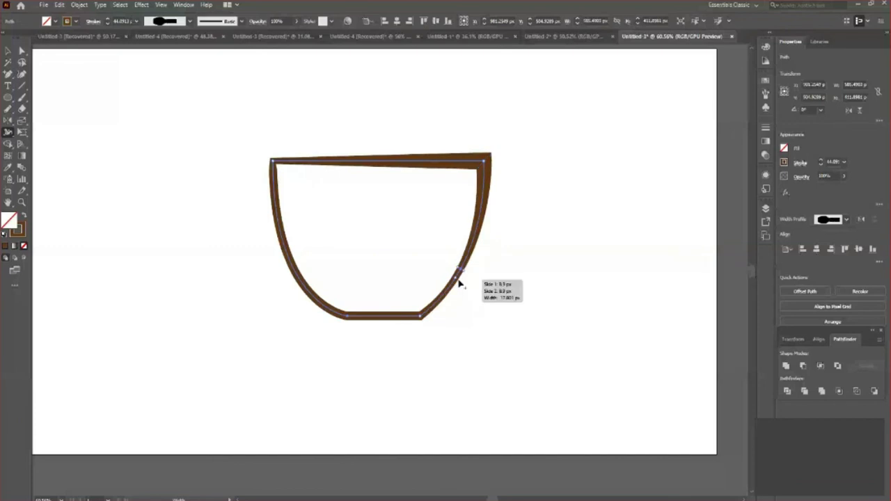
{"action": "key", "text": "ctrl+z"}
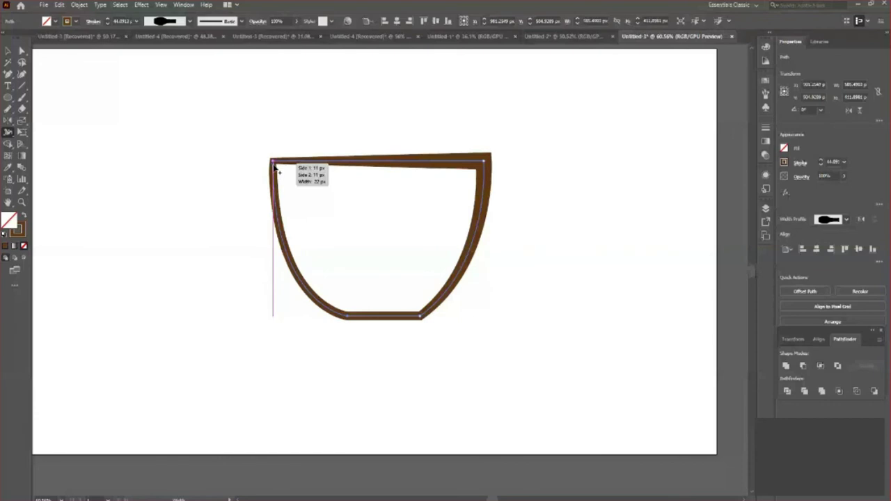
{"action": "left_click_drag", "start_coordinate": [273, 167], "coordinate": [278, 172]}
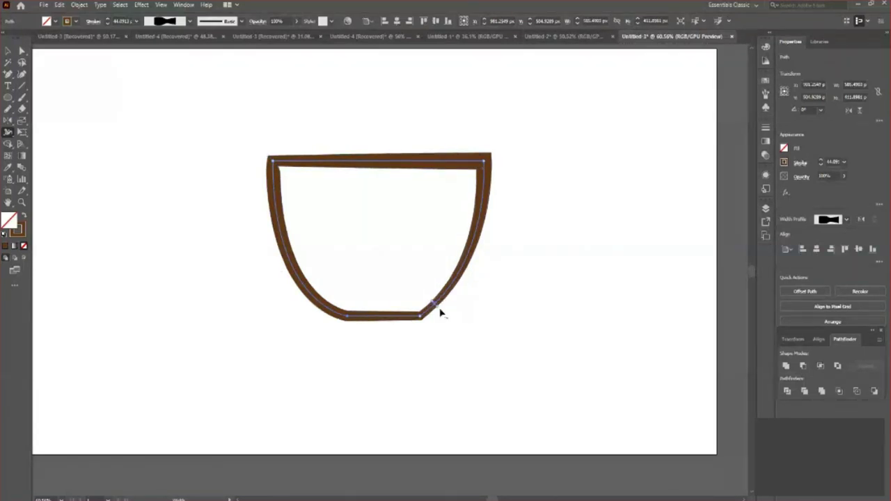
- Pull the cup outline's bottom-edge stroke much thinner with the Width tool, then deselect
{"action": "left_click_drag", "start_coordinate": [434, 308], "coordinate": [433, 308]}
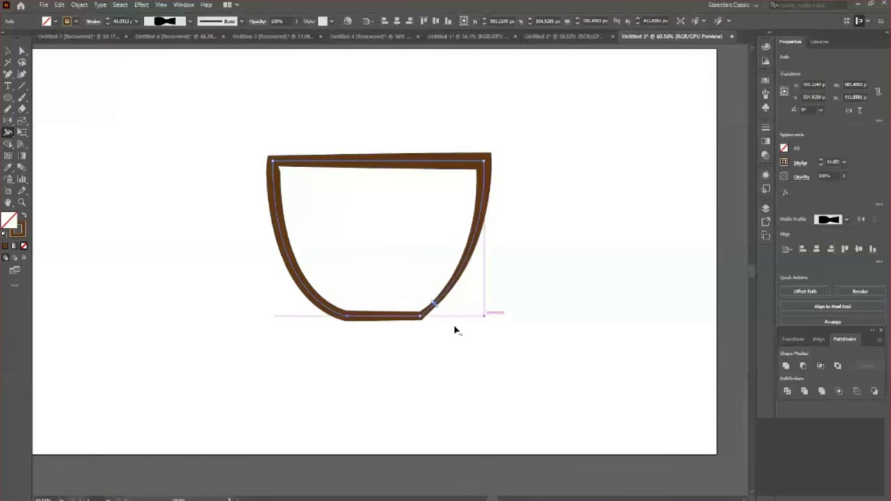
{"action": "left_click_drag", "start_coordinate": [375, 325], "coordinate": [375, 320]}
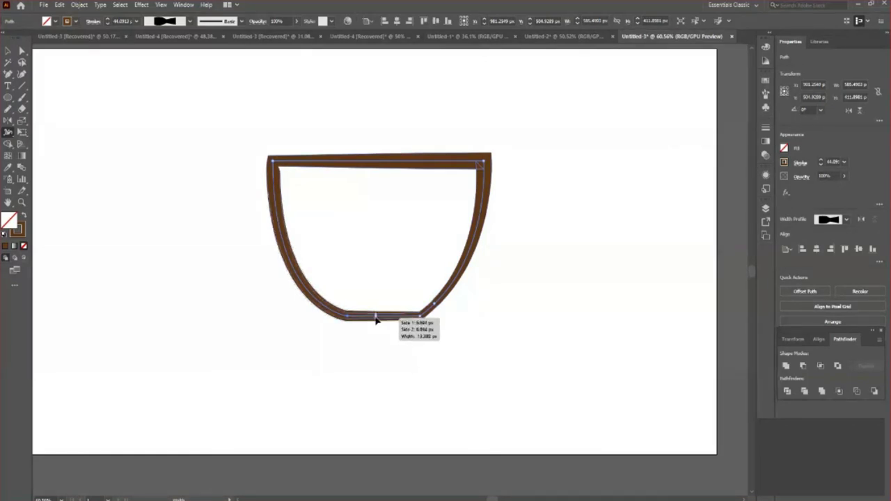
{"action": "left_click_drag", "start_coordinate": [375, 320], "coordinate": [376, 316]}
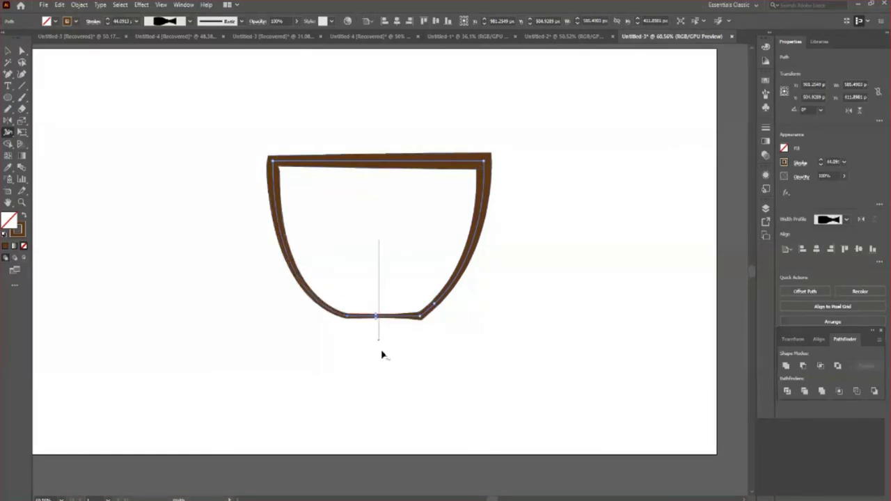
{"action": "key", "text": "v"}
{"action": "left_click", "coordinate": [439, 390]}
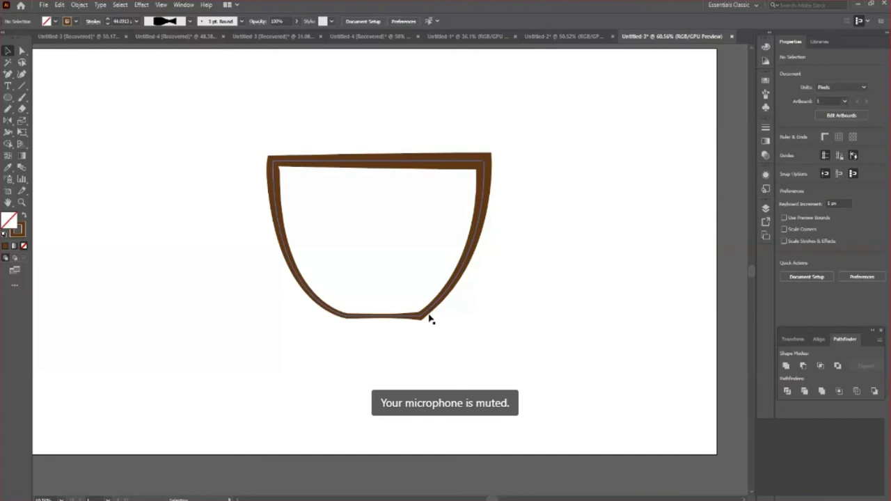
{"action": "key", "text": "z"}
{"action": "left_click_drag", "start_coordinate": [429, 319], "coordinate": [408, 349]}
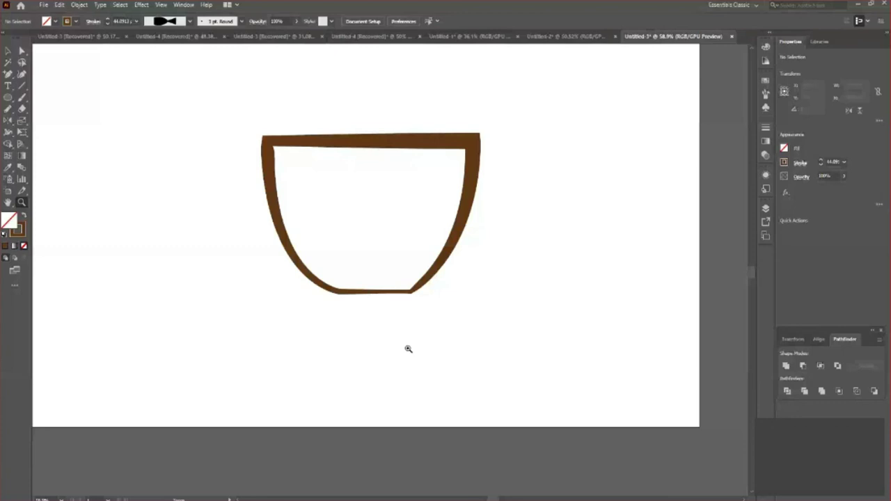
{"action": "scroll", "coordinate": [334, 268], "scroll_direction": "down", "scroll_amount": 2}
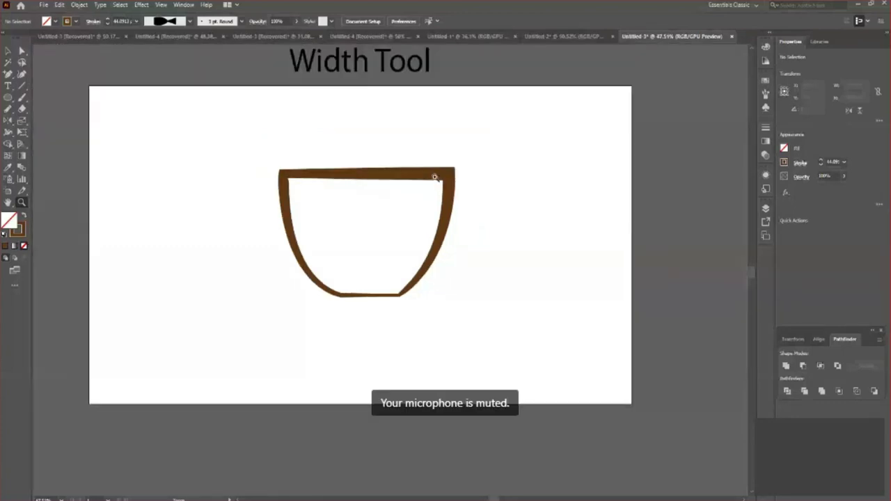
{"action": "left_click_drag", "start_coordinate": [435, 178], "coordinate": [449, 182]}
{"action": "key", "text": "v"}
{"action": "left_click", "coordinate": [447, 183]}
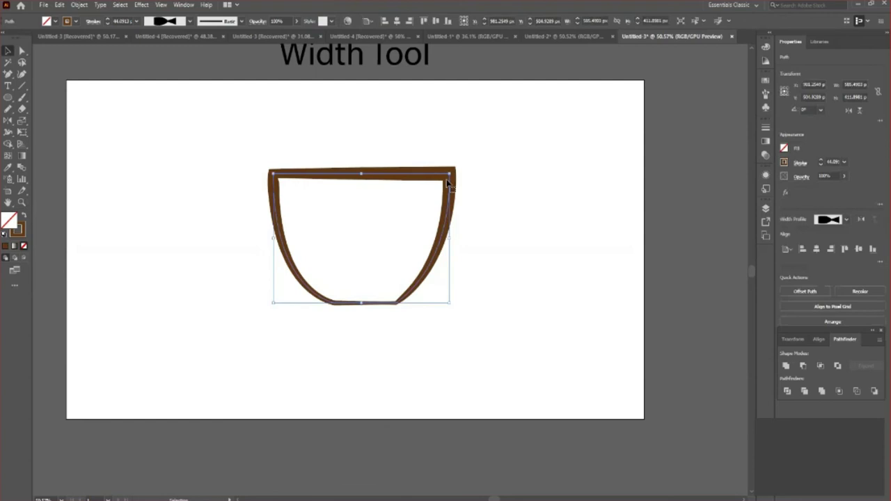
{"action": "key", "text": "shift+w"}
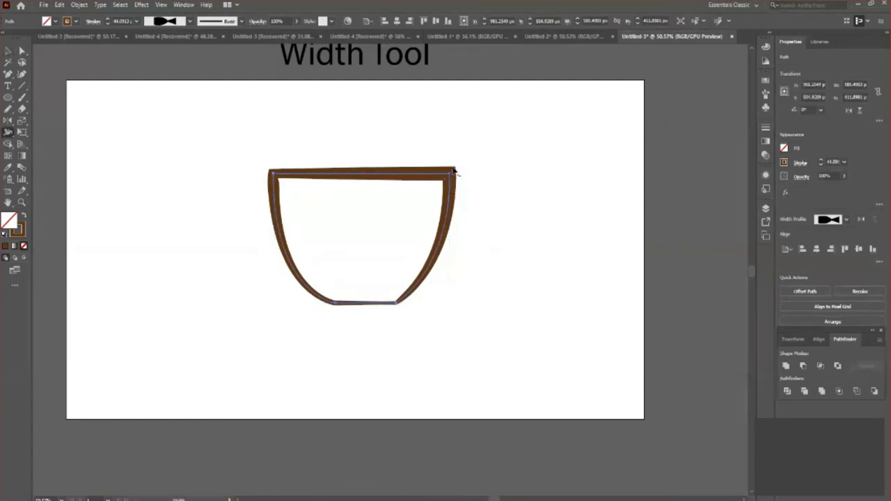
{"action": "left_click_drag", "start_coordinate": [458, 170], "coordinate": [458, 168]}
{"action": "key", "text": "v"}
{"action": "left_click", "coordinate": [473, 371]}
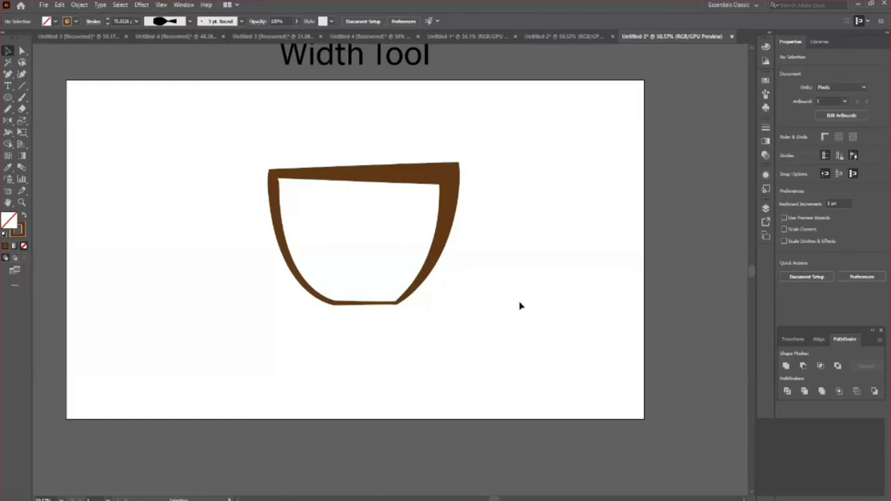
{"action": "scroll", "coordinate": [479, 258], "scroll_direction": "up", "scroll_amount": 1}
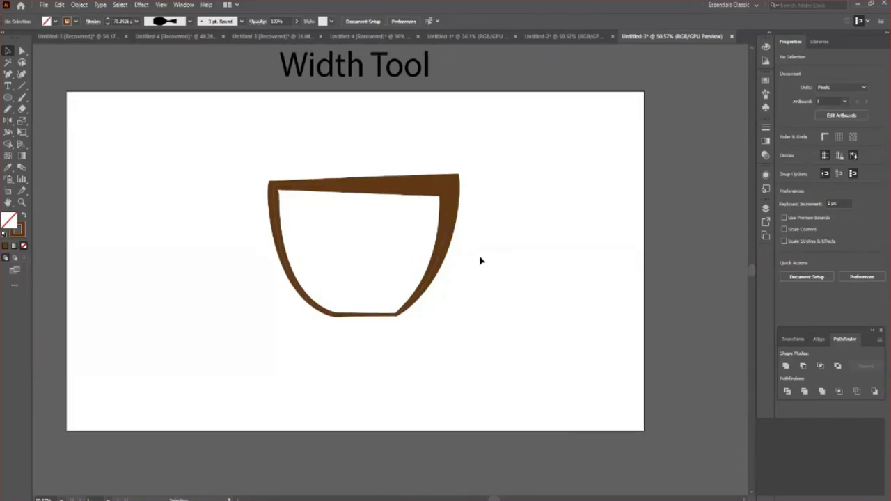
{"action": "key", "text": "a"}
{"action": "key", "text": "ctrl+z"}
{"action": "key", "text": "ctrl+z"}
{"action": "key", "text": "ctrl+z"}
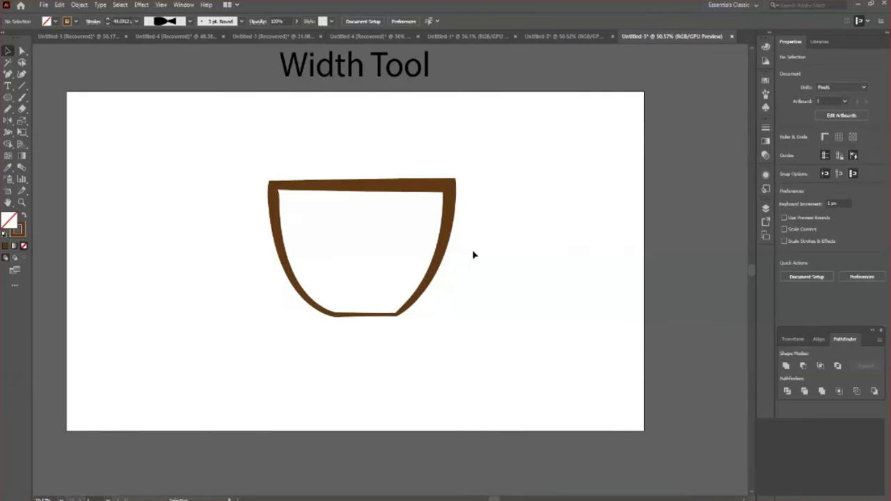
{"action": "key", "text": "n"}
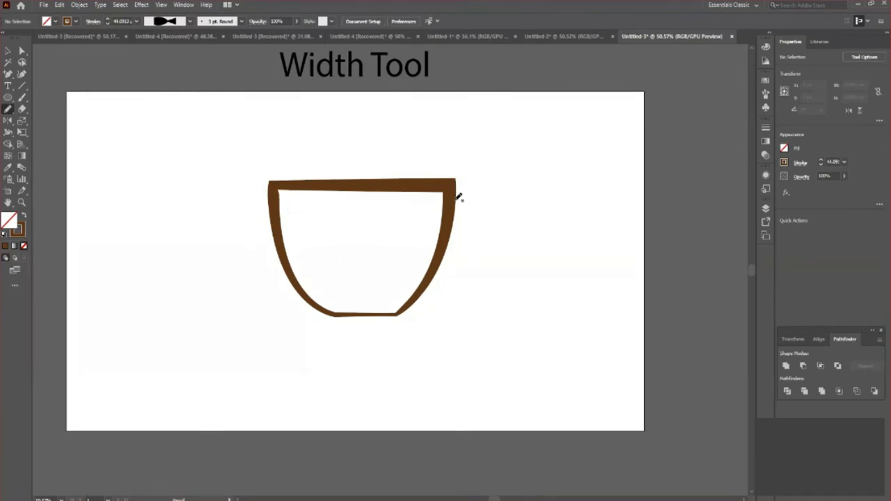
- Draw a curved handle off the cup's right side and give it a 10 pt stroke
{"action": "left_click_drag", "start_coordinate": [459, 197], "coordinate": [420, 285]}
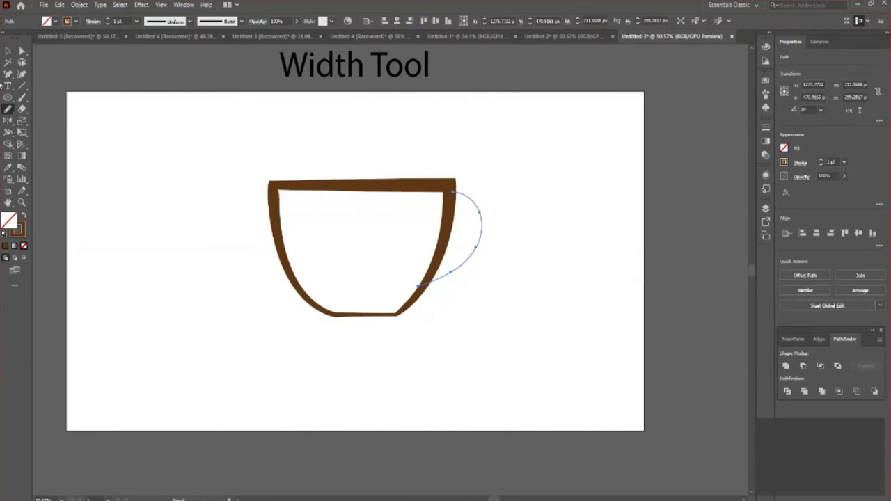
{"action": "left_click", "coordinate": [7, 51]}
{"action": "left_click", "coordinate": [465, 271]}
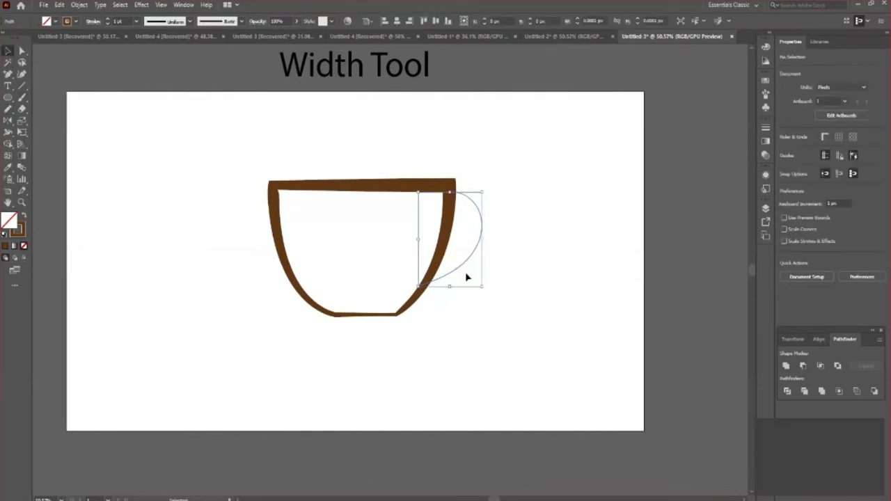
{"action": "left_click", "coordinate": [105, 20]}
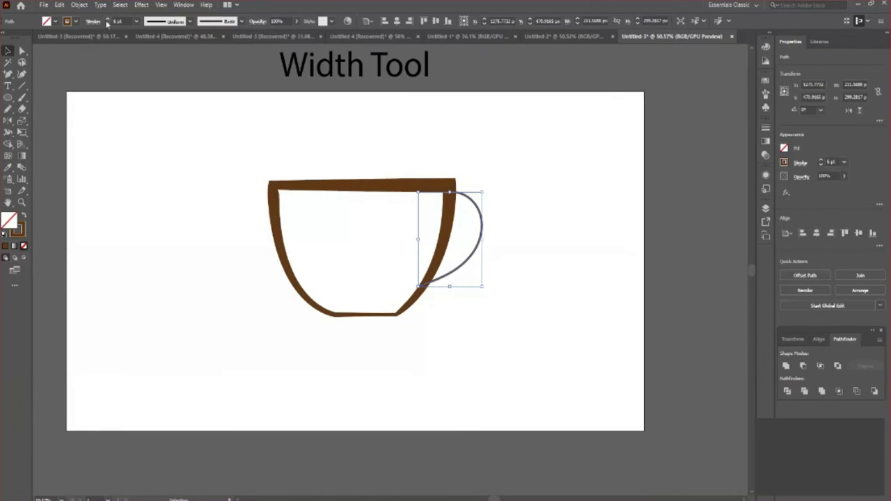
{"action": "left_click", "coordinate": [107, 19]}
- Widen the handle's middle and narrow its lower section toward the end
{"action": "key", "text": "z"}
{"action": "left_click_drag", "start_coordinate": [473, 298], "coordinate": [531, 334]}
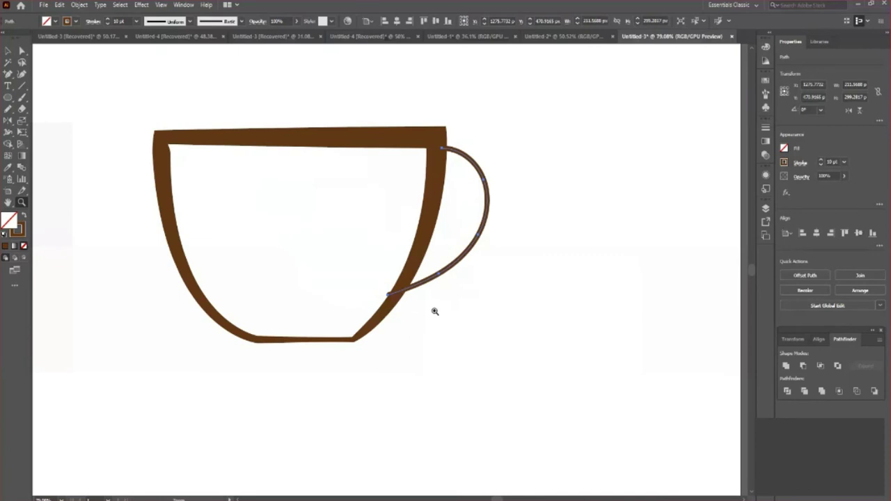
{"action": "key", "text": "shift+w"}
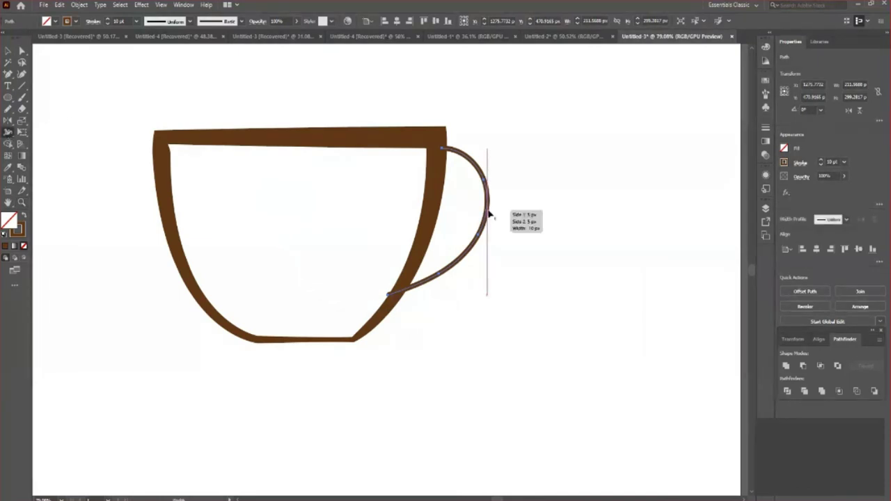
{"action": "left_click_drag", "start_coordinate": [489, 216], "coordinate": [498, 217]}
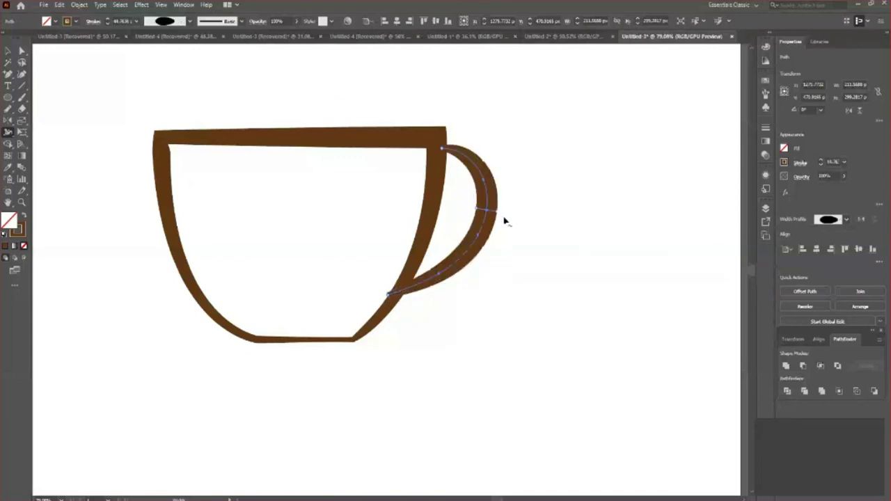
{"action": "left_click_drag", "start_coordinate": [402, 299], "coordinate": [398, 299]}
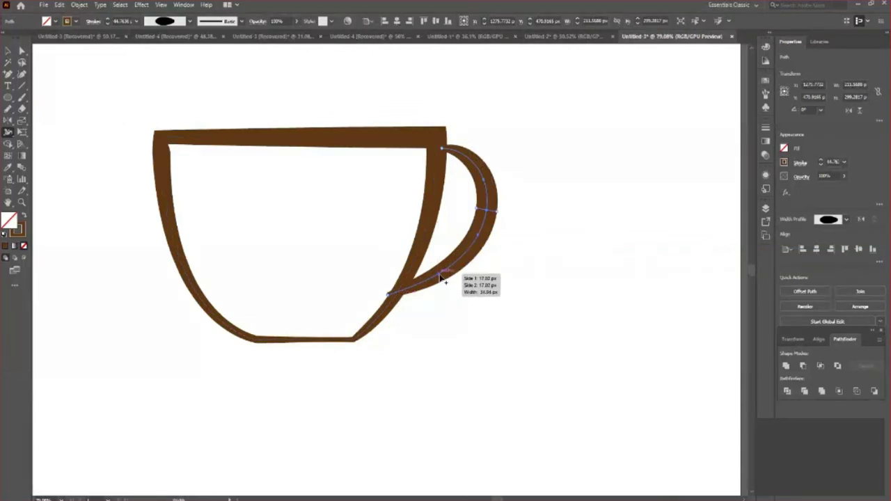
{"action": "left_click_drag", "start_coordinate": [440, 278], "coordinate": [439, 279]}
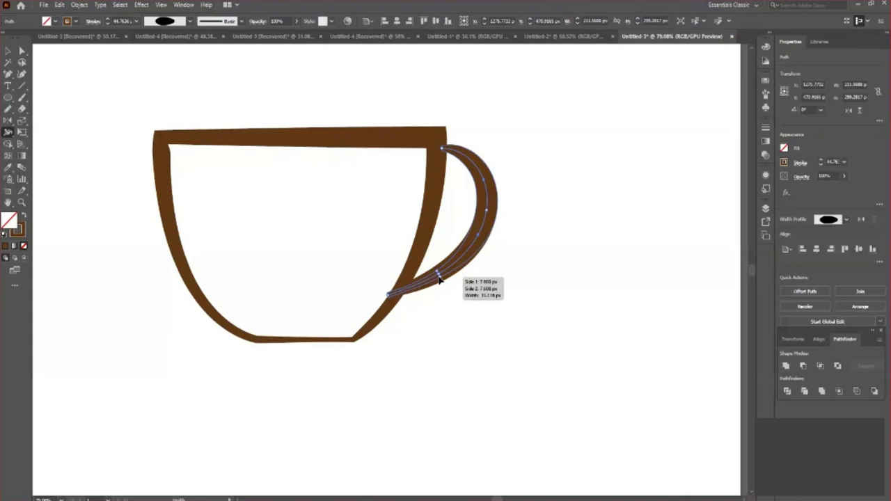
- Move the old handle's lower anchor point up along the cup's side
{"action": "key", "text": "v"}
{"action": "left_click", "coordinate": [522, 350]}
{"action": "scroll", "coordinate": [522, 350], "scroll_direction": "up", "scroll_amount": 2}
{"action": "left_click", "coordinate": [478, 219]}
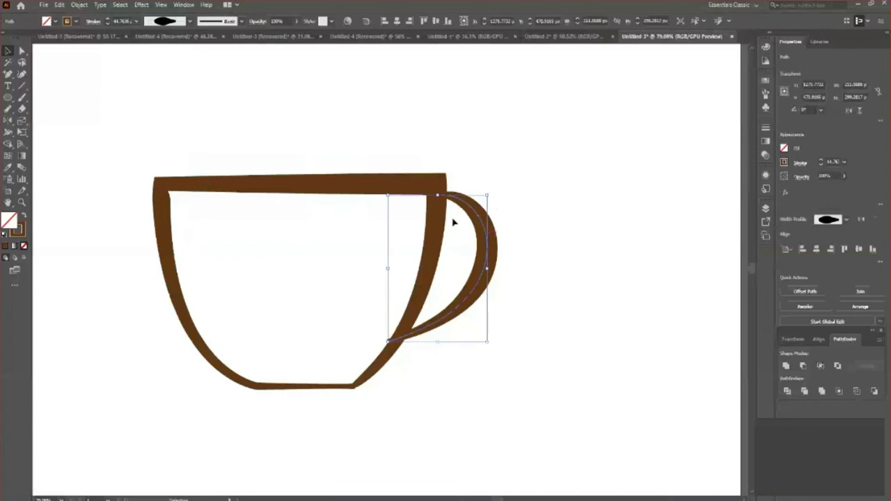
{"action": "key", "text": "z"}
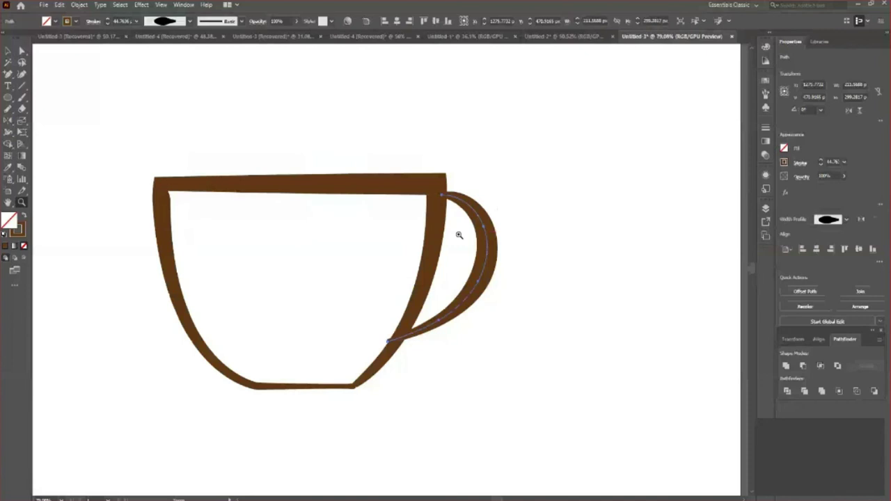
{"action": "left_click", "coordinate": [459, 236]}
{"action": "left_click_drag", "start_coordinate": [353, 379], "coordinate": [369, 376]}
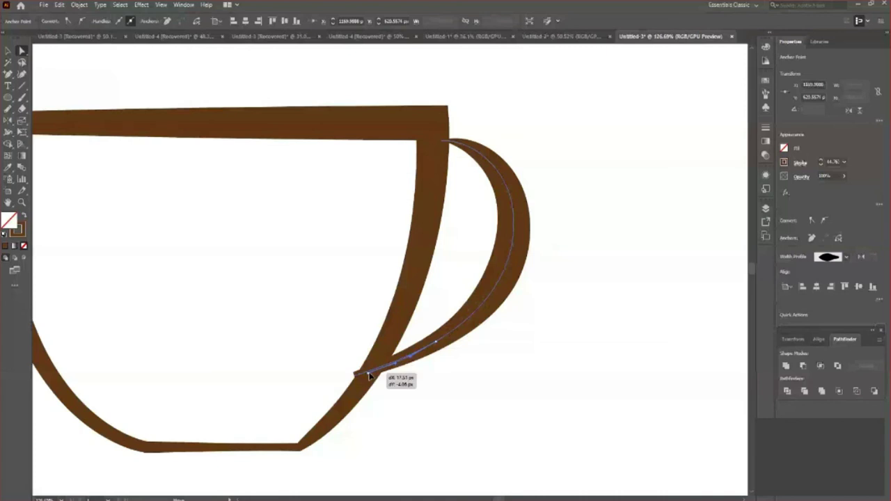
{"action": "left_click_drag", "start_coordinate": [369, 376], "coordinate": [369, 353]}
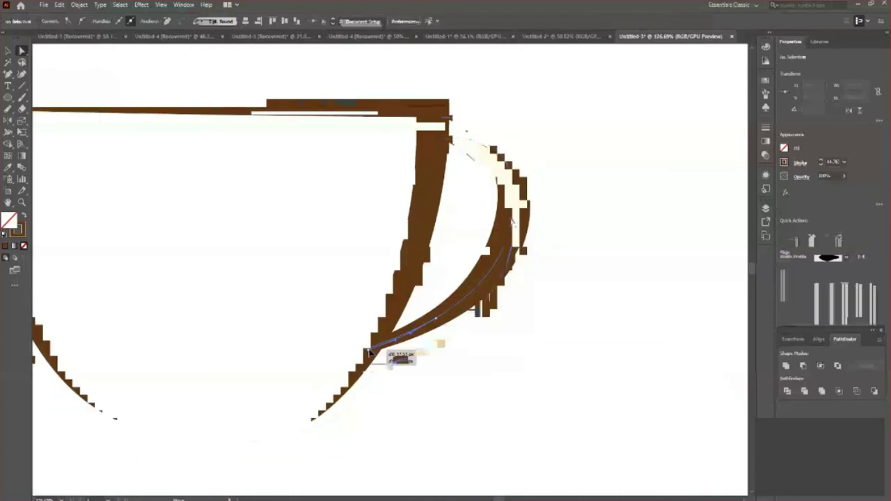
{"action": "key", "text": "z"}
{"action": "left_click_drag", "start_coordinate": [487, 306], "coordinate": [532, 304]}
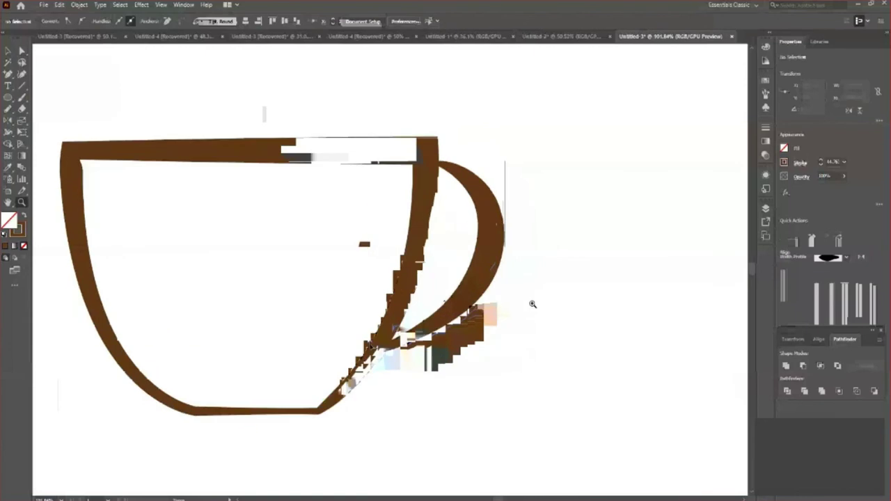
- Delete the old handle and brush a new curve from the rim around the cup's side
{"action": "key", "text": "v"}
{"action": "left_click", "coordinate": [475, 281]}
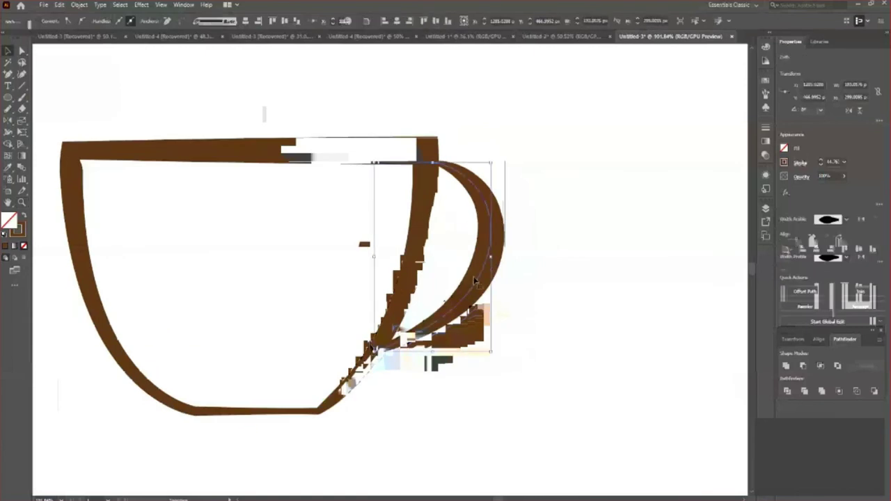
{"action": "key", "text": "Delete"}
{"action": "key", "text": "b"}
{"action": "mouse_move", "coordinate": [454, 172]}
{"action": "left_mouse_down"}
{"action": "mouse_move", "coordinate": [425, 340]}
{"action": "mouse_move", "coordinate": [369, 354]}
{"action": "left_mouse_up"}
{"action": "key", "text": "v"}
{"action": "left_click", "coordinate": [549, 300]}
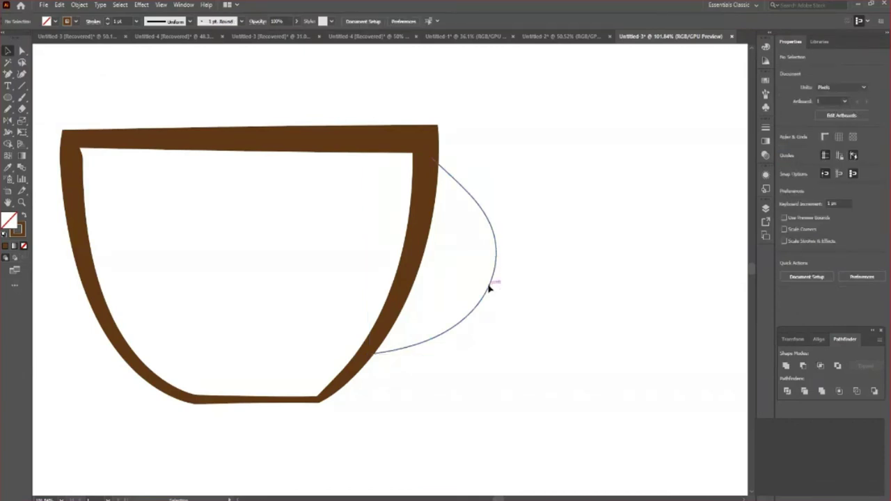
- Widen the new handle's middle stroke to about 51 px
{"action": "left_click", "coordinate": [489, 286]}
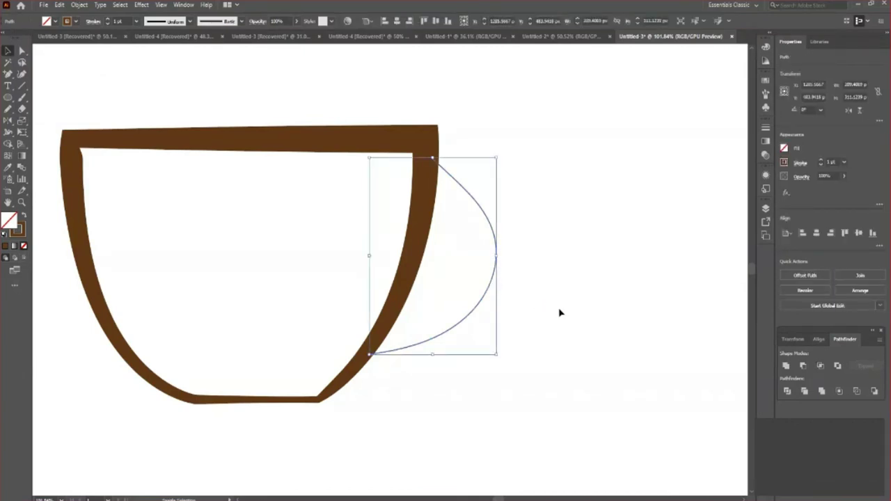
{"action": "key", "text": "shift+w"}
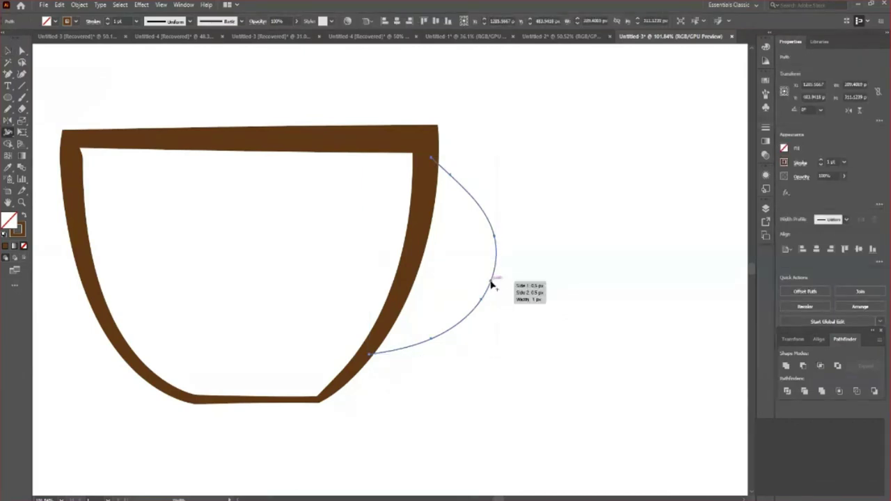
{"action": "left_click_drag", "start_coordinate": [491, 283], "coordinate": [498, 294]}
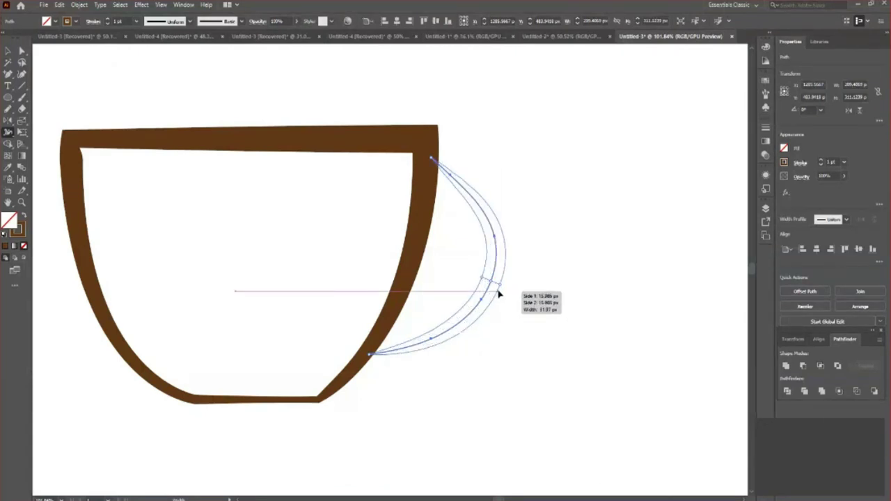
{"action": "left_click_drag", "start_coordinate": [498, 294], "coordinate": [503, 298]}
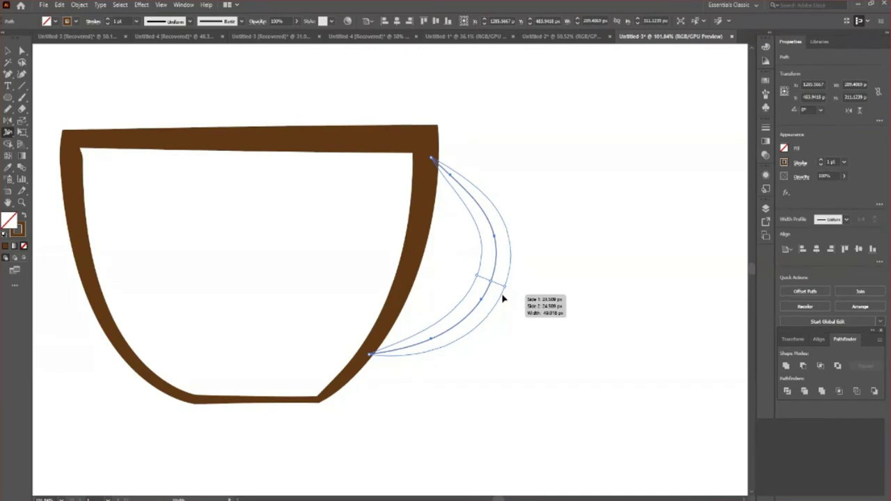
{"action": "left_click_drag", "start_coordinate": [503, 298], "coordinate": [503, 299]}
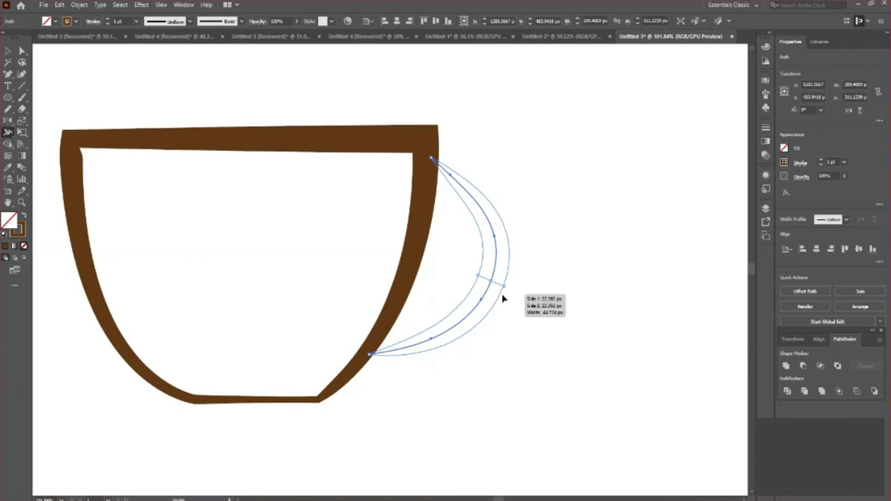
{"action": "left_click_drag", "start_coordinate": [503, 299], "coordinate": [501, 288]}
- Broaden the top of the handle where it meets the rim
{"action": "key", "text": "z"}
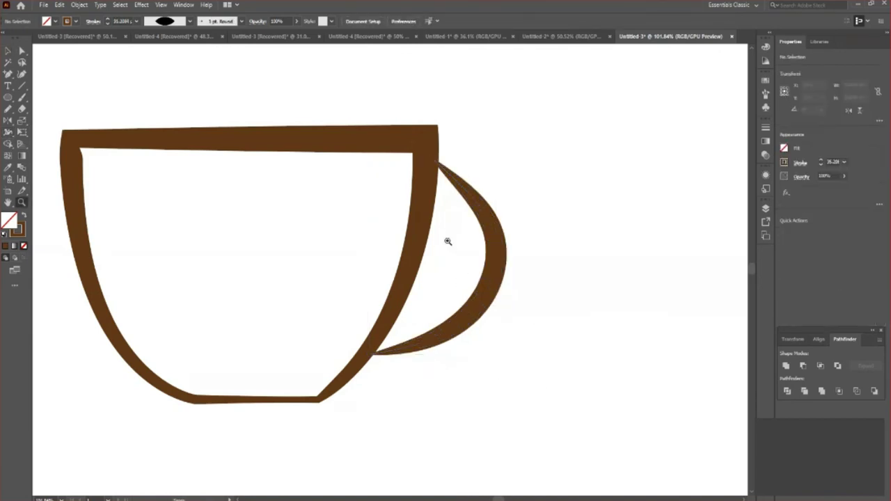
{"action": "left_click_drag", "start_coordinate": [448, 241], "coordinate": [304, 302]}
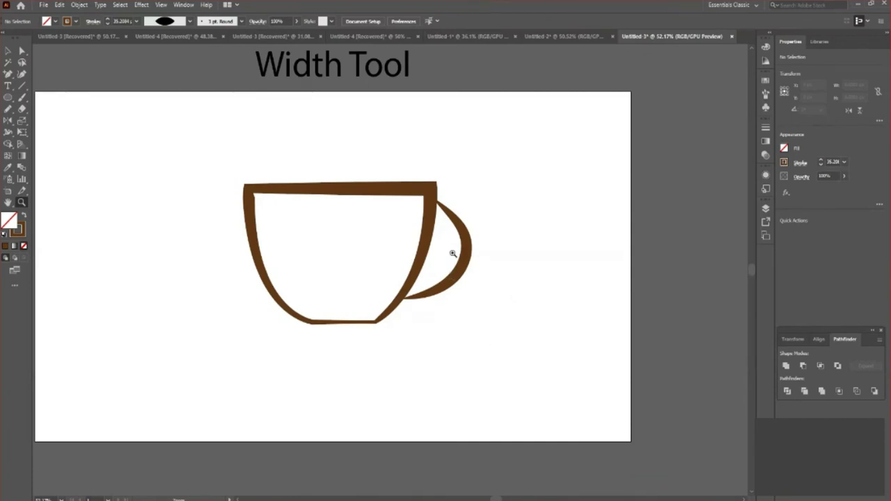
{"action": "left_click_drag", "start_coordinate": [453, 253], "coordinate": [503, 254]}
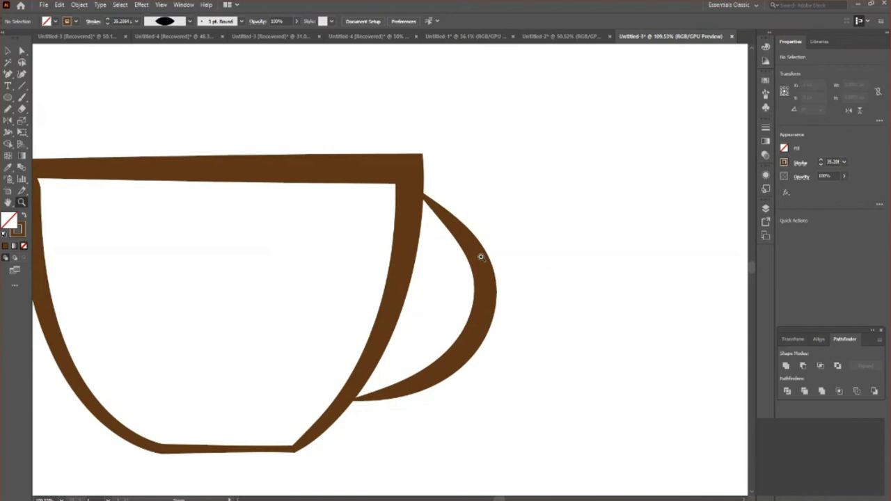
{"action": "key", "text": "shift+w"}
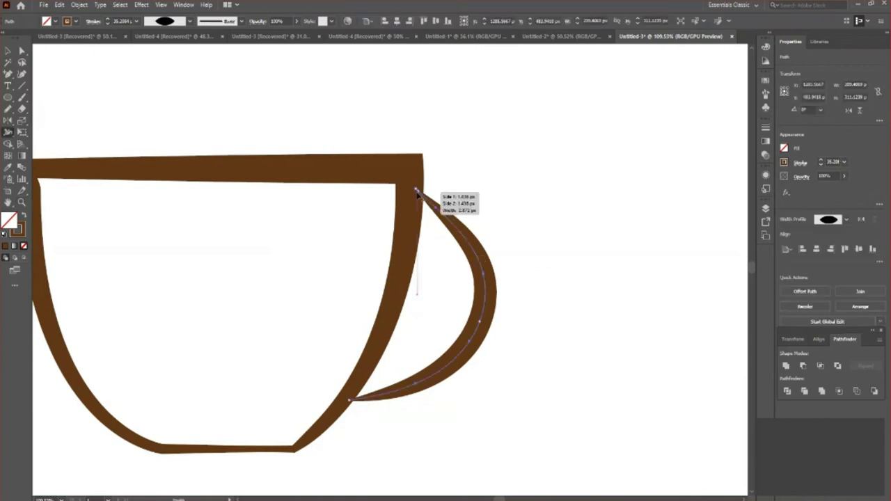
{"action": "left_click_drag", "start_coordinate": [416, 189], "coordinate": [409, 196]}
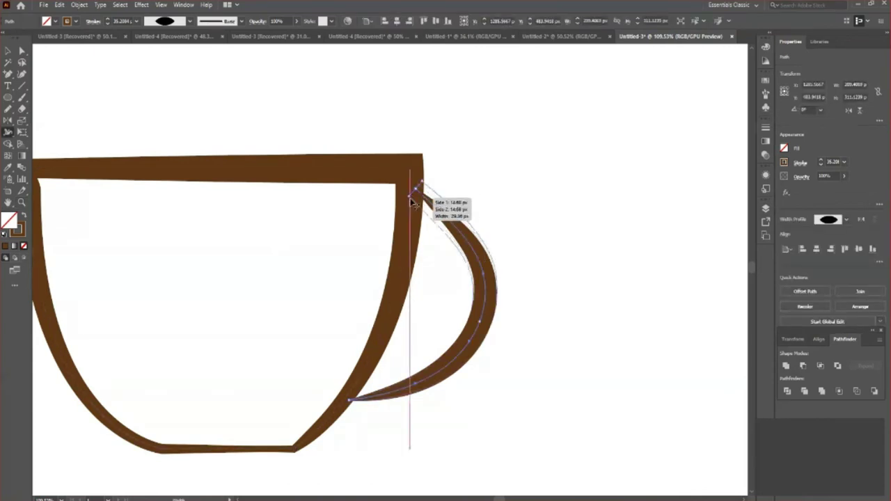
{"action": "scroll", "coordinate": [577, 237], "scroll_direction": "down", "scroll_amount": 1}
- Widen the handle's lower end to about 24 px and zoom out to the whole cup
{"action": "key", "text": "v"}
{"action": "left_click", "coordinate": [492, 374]}
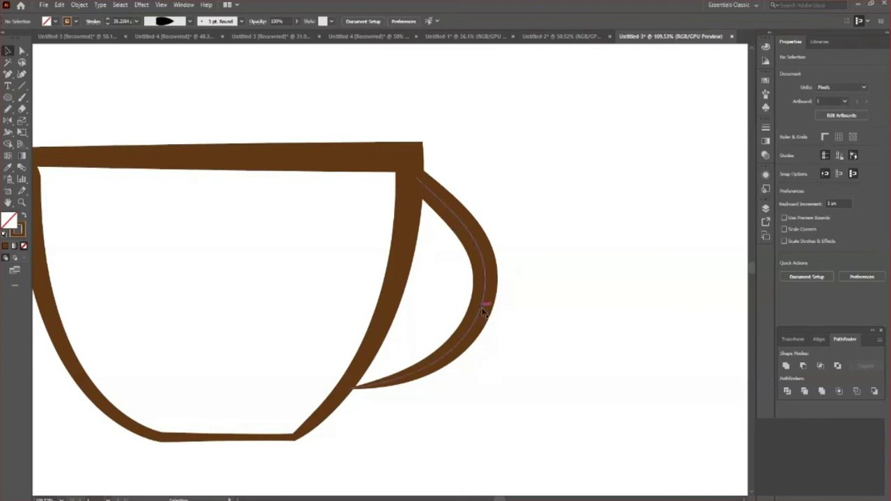
{"action": "scroll", "coordinate": [455, 352], "scroll_direction": "up", "scroll_amount": 2}
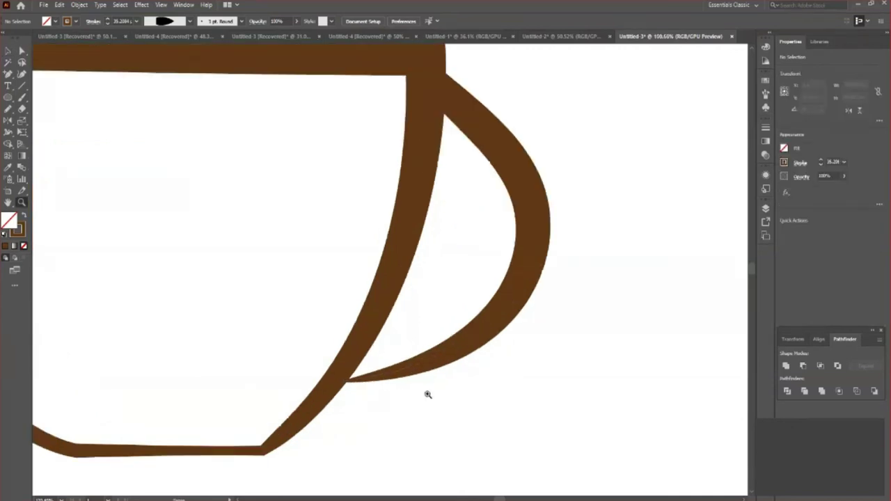
{"action": "left_click", "coordinate": [407, 372]}
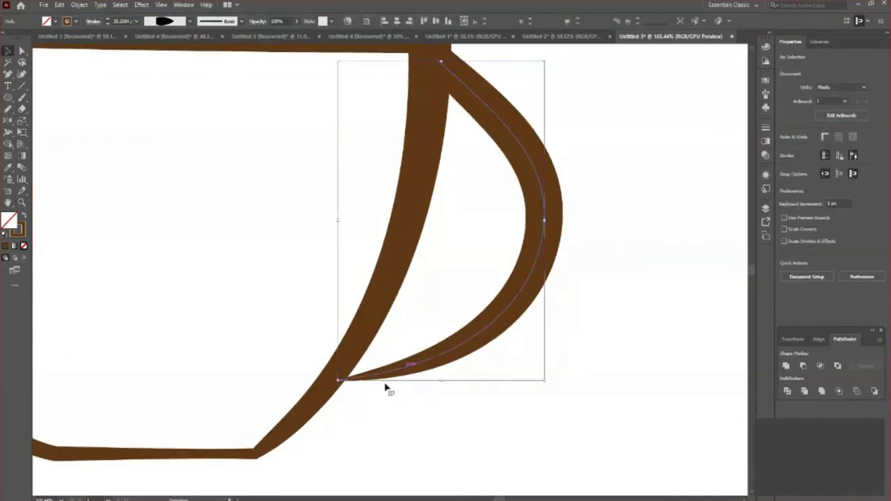
{"action": "scroll", "coordinate": [385, 387], "scroll_direction": "up", "scroll_amount": 2}
{"action": "key", "text": "shift+w"}
{"action": "left_click_drag", "start_coordinate": [332, 366], "coordinate": [332, 370]}
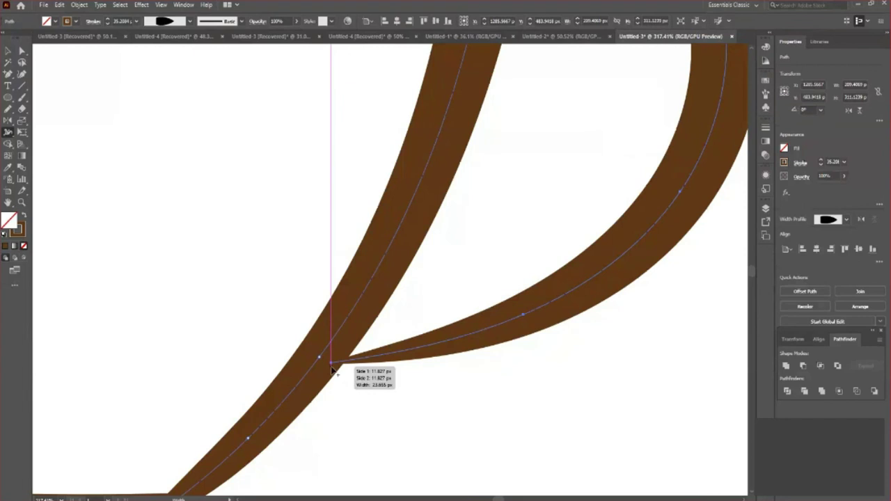
{"action": "key", "text": "v"}
{"action": "left_click", "coordinate": [477, 399]}
{"action": "key", "text": "z"}
{"action": "mouse_move", "coordinate": [447, 288]}
{"action": "left_mouse_down"}
{"action": "mouse_move", "coordinate": [331, 354]}
{"action": "mouse_move", "coordinate": [314, 311]}
{"action": "left_mouse_up"}
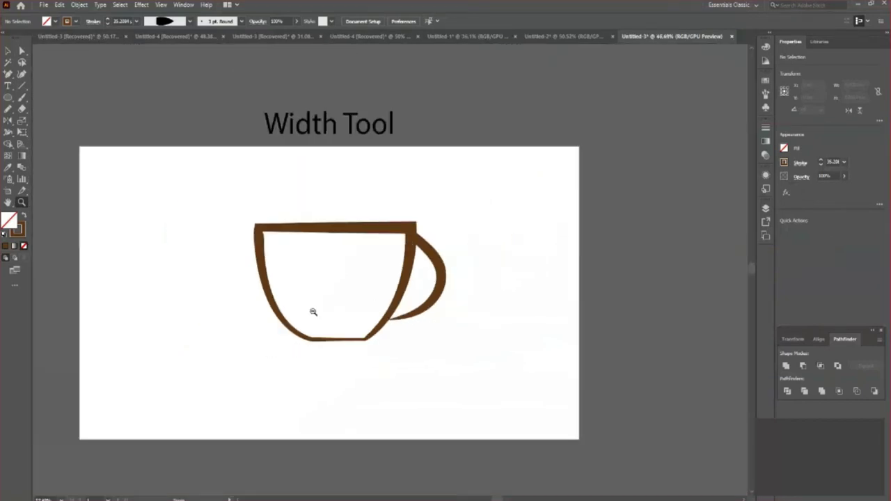
- Marquee-select the whole cup and move it down and to the left on the artboard
{"action": "key", "text": "v"}
{"action": "left_click_drag", "start_coordinate": [197, 198], "coordinate": [501, 419]}
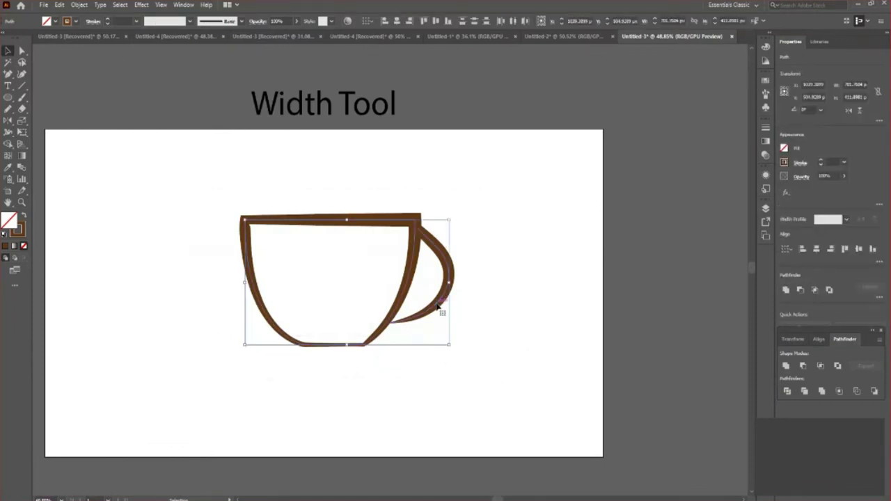
{"action": "left_click_drag", "start_coordinate": [448, 306], "coordinate": [431, 346]}
{"action": "left_click", "coordinate": [341, 338]}
{"action": "key", "text": "z"}
{"action": "left_click", "coordinate": [364, 352]}
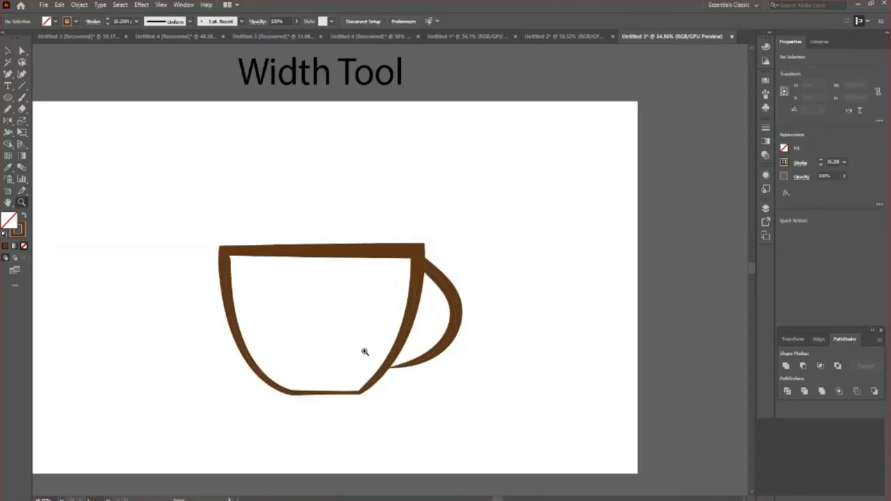
{"action": "key", "text": "l"}
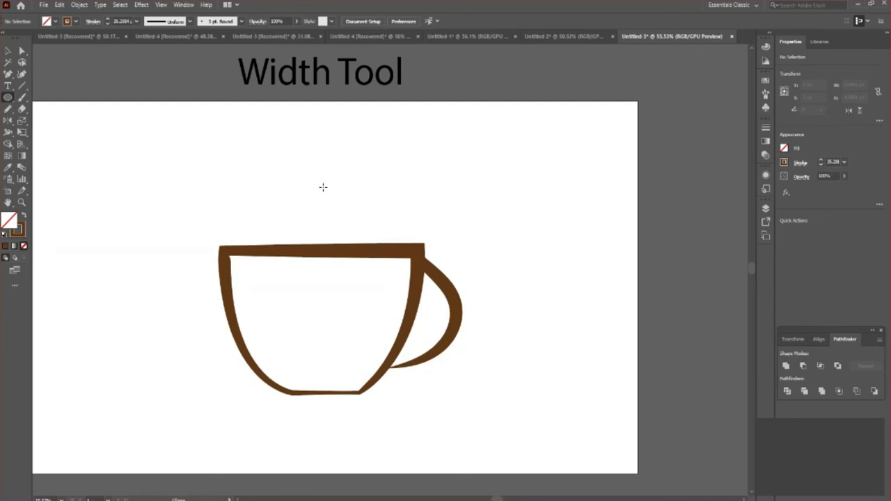
- Brush an S-shaped steam wisp above the cup, redrawing twice, and slim its stroke to 16 pt
{"action": "key", "text": "b"}
{"action": "left_click_drag", "start_coordinate": [302, 143], "coordinate": [306, 225]}
{"action": "key", "text": "ctrl+z"}
{"action": "left_click_drag", "start_coordinate": [313, 153], "coordinate": [310, 231]}
{"action": "key", "text": "ctrl+z"}
{"action": "mouse_move", "coordinate": [318, 142]}
{"action": "left_mouse_down"}
{"action": "mouse_move", "coordinate": [306, 174]}
{"action": "mouse_move", "coordinate": [318, 215]}
{"action": "mouse_move", "coordinate": [307, 232]}
{"action": "left_mouse_up"}
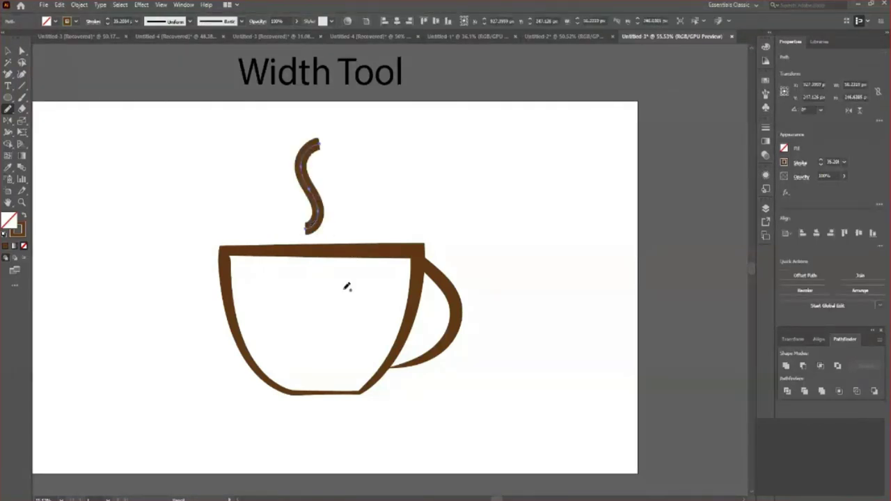
{"action": "key", "text": "v"}
{"action": "left_click", "coordinate": [413, 183]}
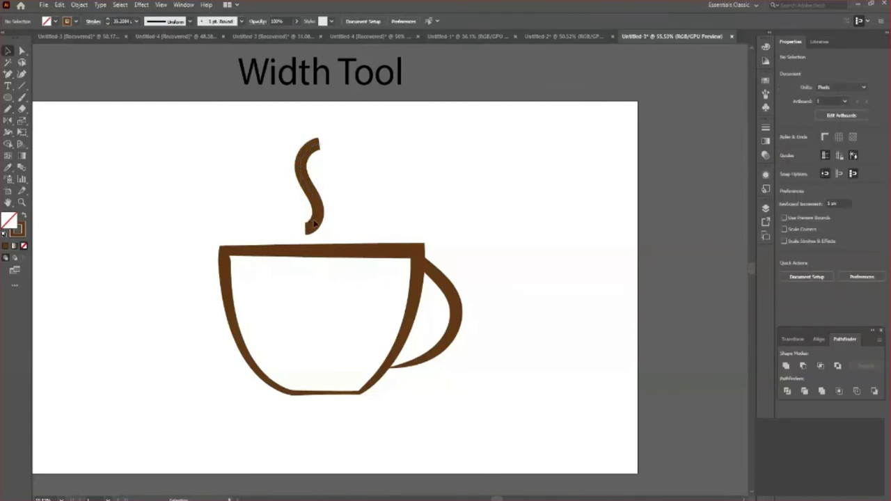
{"action": "left_click", "coordinate": [314, 223]}
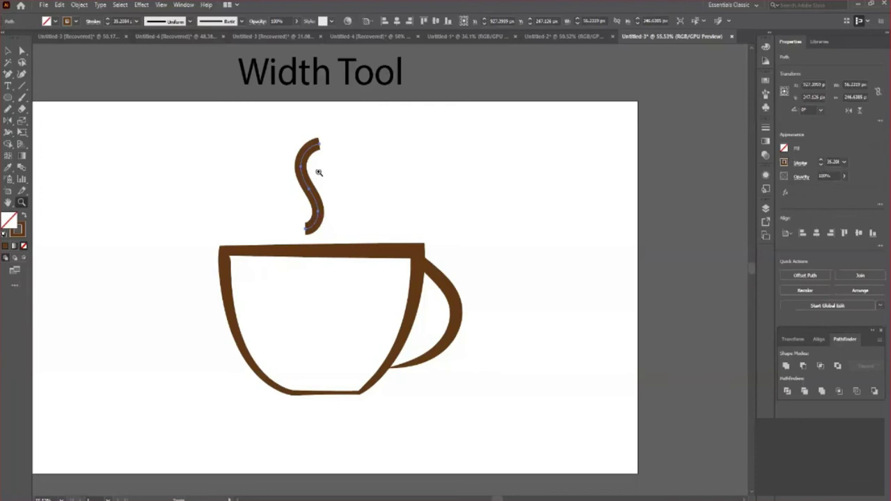
{"action": "left_click", "coordinate": [318, 172]}
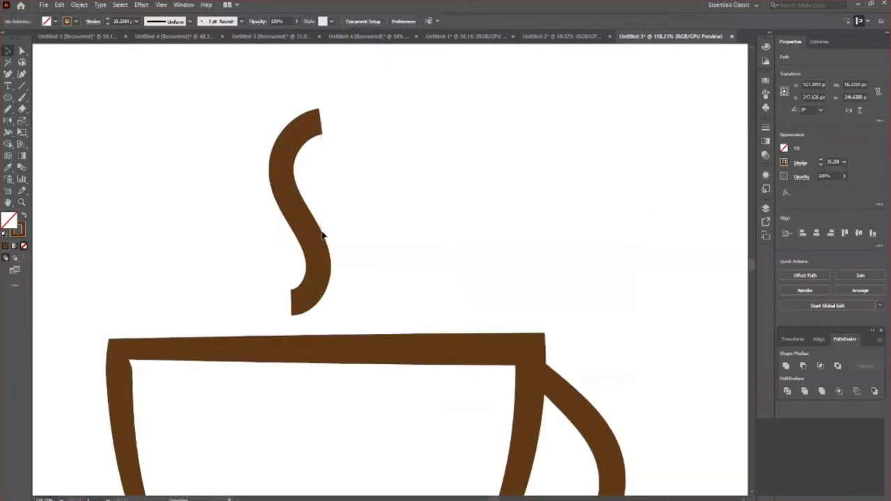
{"action": "key", "text": "ctrl+shift+a"}
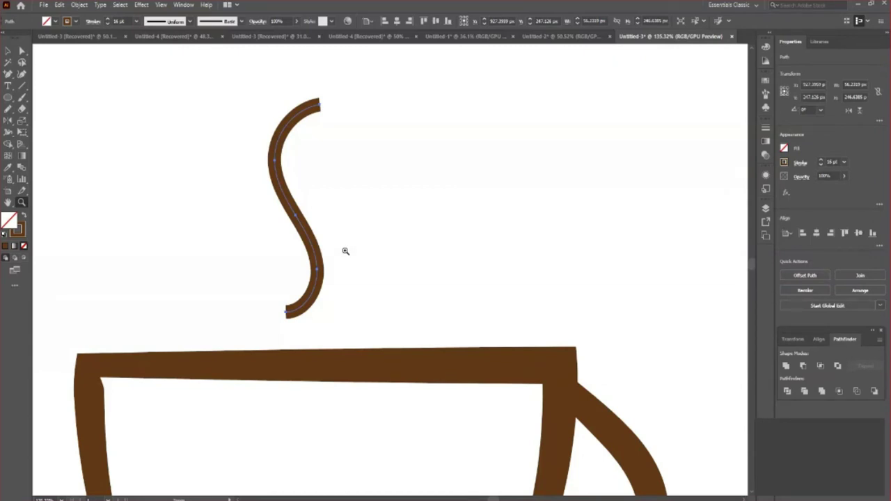
- Widen the steam wisp's middle and pinch its bottom end to a point
{"action": "key", "text": "shift+w"}
{"action": "left_click_drag", "start_coordinate": [296, 216], "coordinate": [311, 218]}
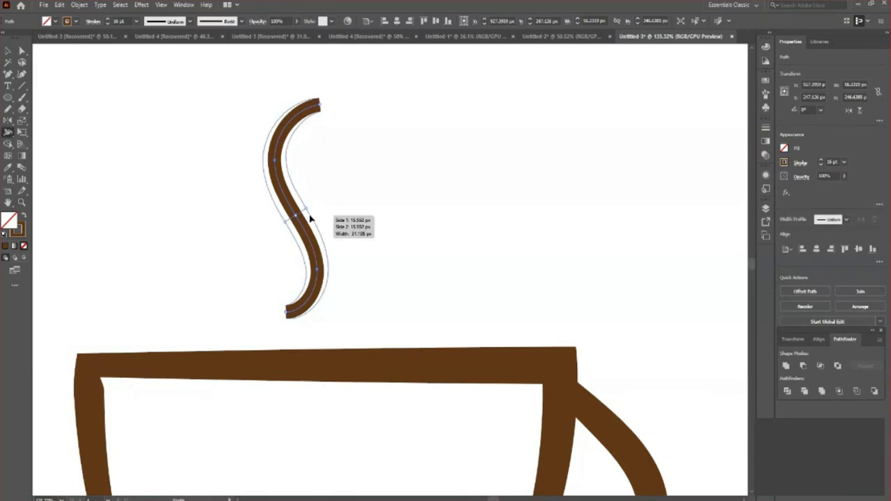
{"action": "key", "text": "z"}
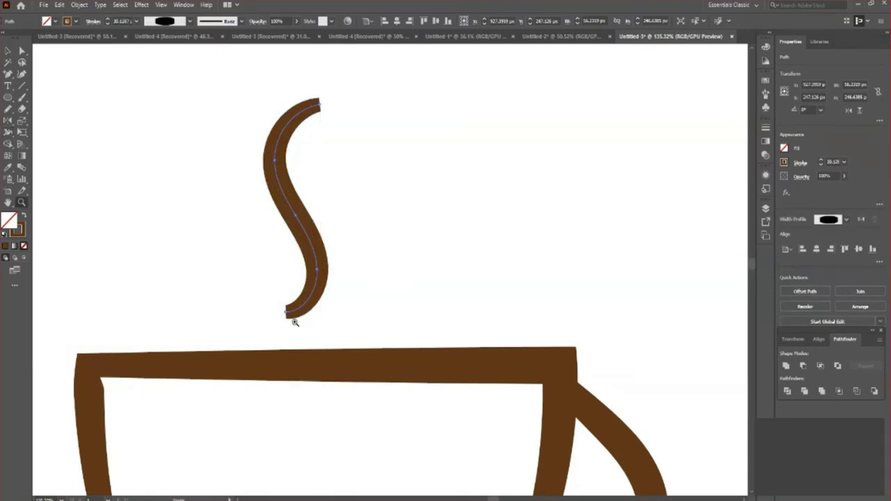
{"action": "left_click", "coordinate": [284, 325]}
{"action": "mouse_move", "coordinate": [284, 327]}
{"action": "left_mouse_down"}
{"action": "mouse_move", "coordinate": [167, 310]}
{"action": "mouse_move", "coordinate": [320, 374]}
{"action": "mouse_move", "coordinate": [288, 342]}
{"action": "mouse_move", "coordinate": [318, 376]}
{"action": "mouse_move", "coordinate": [328, 323]}
{"action": "mouse_move", "coordinate": [284, 337]}
{"action": "left_mouse_up"}
{"action": "left_click", "coordinate": [284, 336]}
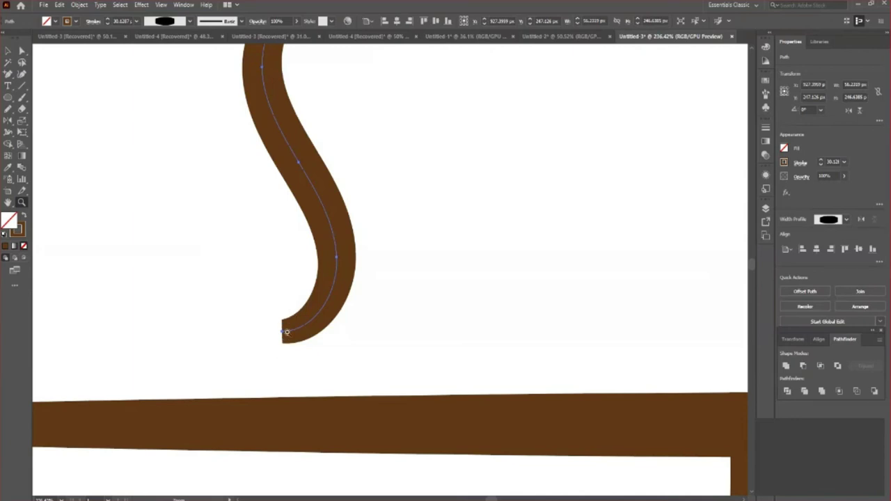
{"action": "key", "text": "shift+w"}
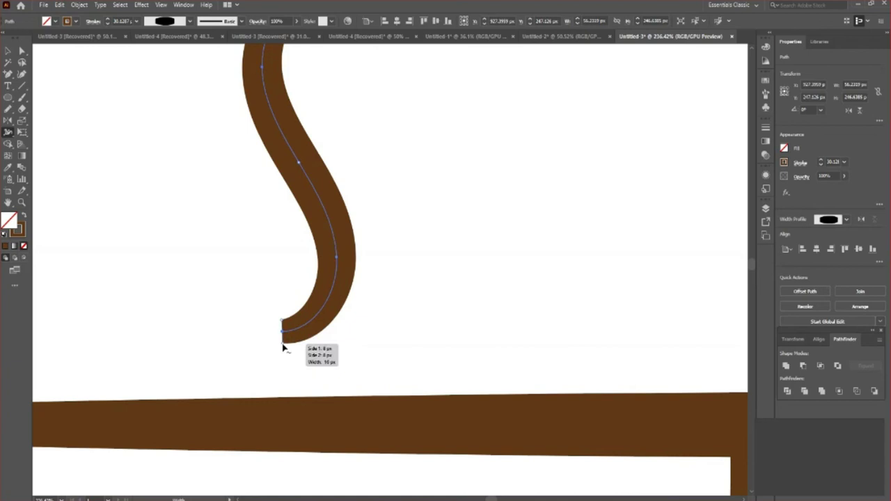
{"action": "left_click_drag", "start_coordinate": [282, 346], "coordinate": [262, 320]}
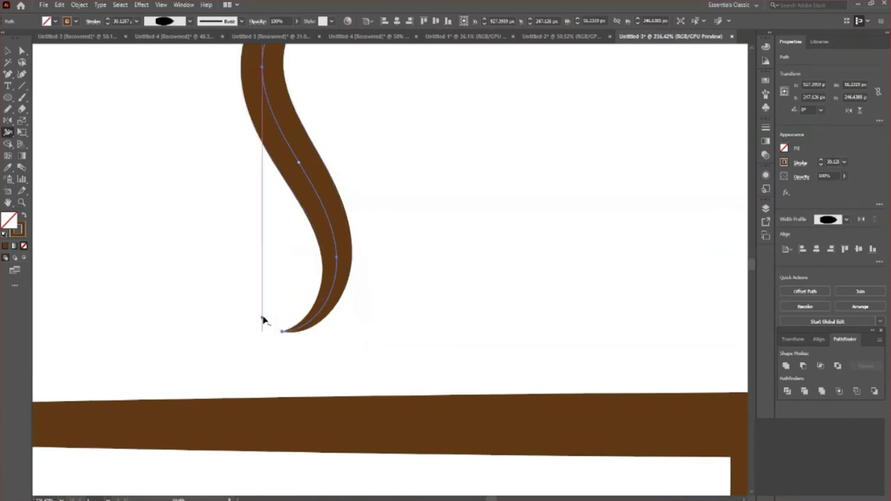
- Taper the S-curve's top end to a point, undoing a mistaken pinch along the way
{"action": "key", "text": "z"}
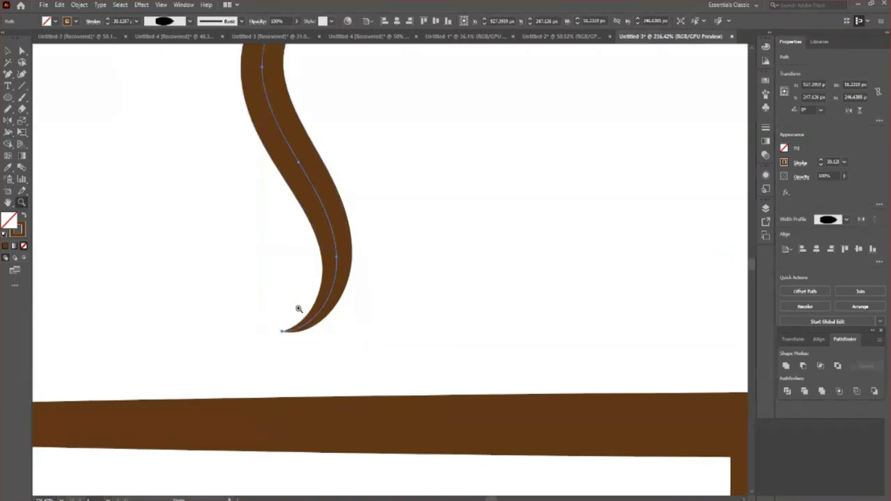
{"action": "scroll", "coordinate": [299, 309], "scroll_direction": "down", "scroll_amount": 3}
{"action": "left_click", "coordinate": [334, 120]}
{"action": "key", "text": "shift+w"}
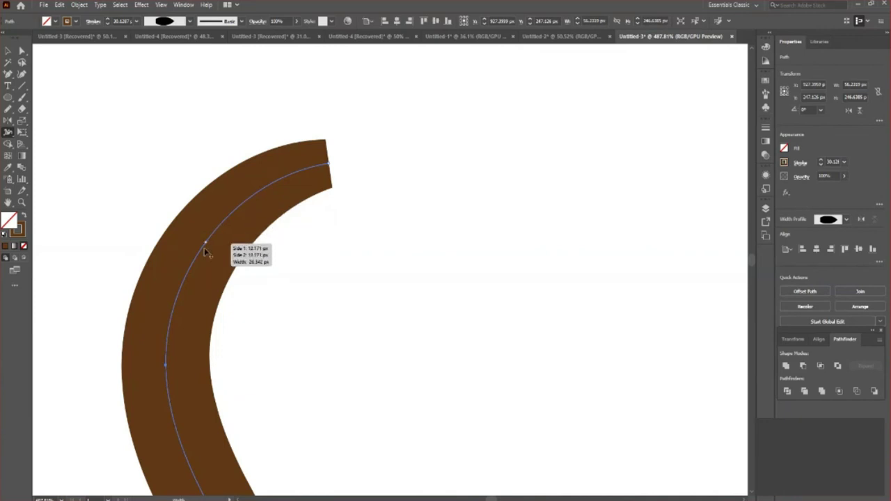
{"action": "left_click_drag", "start_coordinate": [179, 300], "coordinate": [175, 302]}
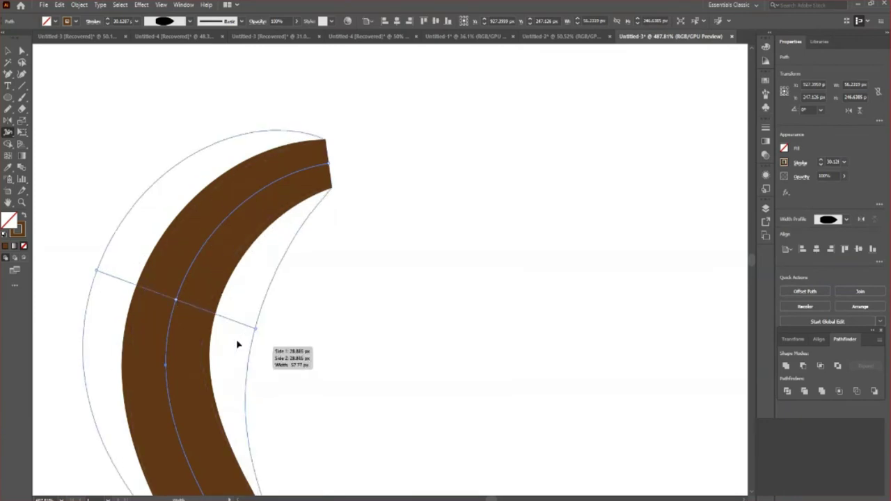
{"action": "key", "text": "ctrl+z"}
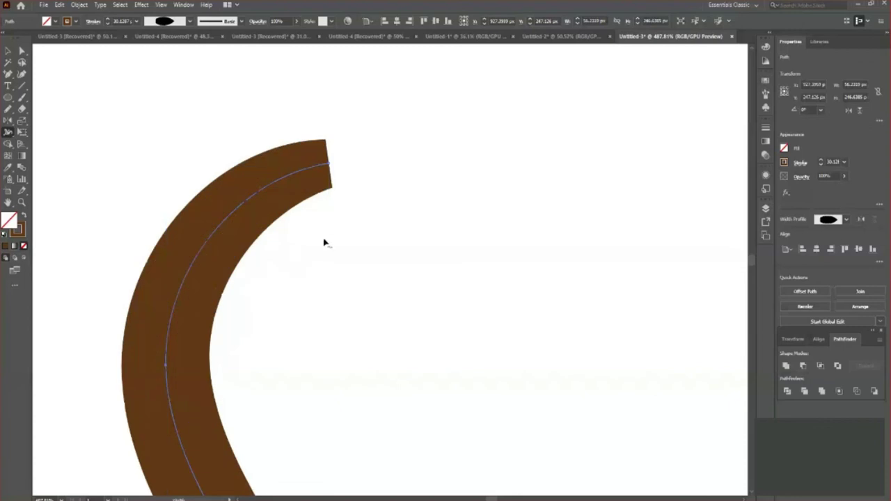
{"action": "mouse_move", "coordinate": [332, 190]}
{"action": "left_mouse_down"}
{"action": "mouse_move", "coordinate": [329, 165]}
{"action": "mouse_move", "coordinate": [149, 193]}
{"action": "left_mouse_up"}
{"action": "key", "text": "z"}
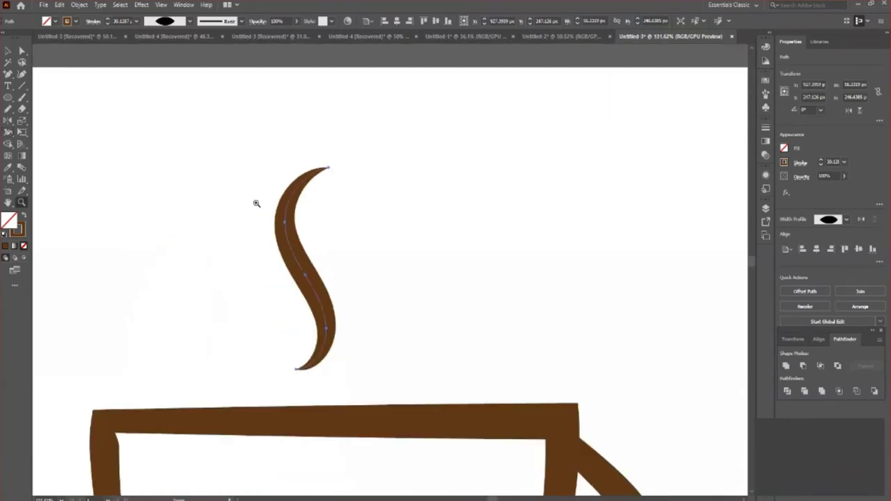
- Alt-drag two copies of the steam wisp out to its right
{"action": "left_click_drag", "start_coordinate": [285, 205], "coordinate": [257, 205]}
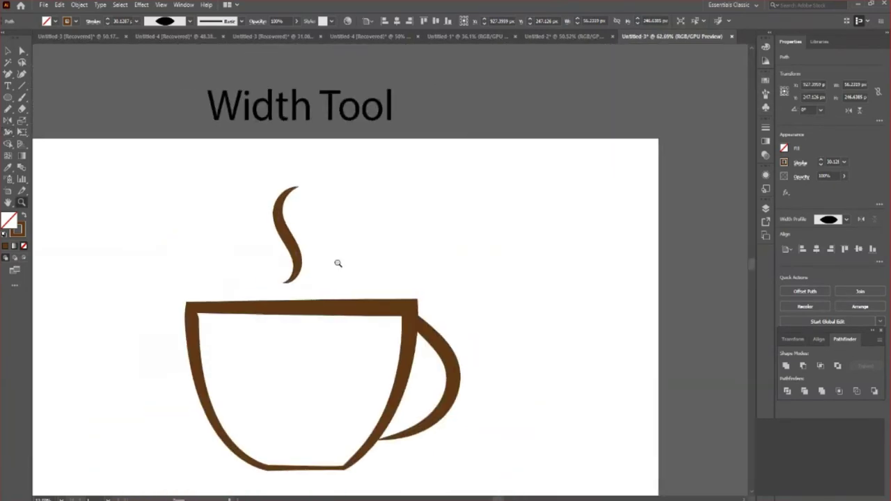
{"action": "key", "text": "v"}
{"action": "left_click", "coordinate": [342, 263]}
{"action": "left_click", "coordinate": [292, 236]}
{"action": "left_click", "coordinate": [327, 254]}
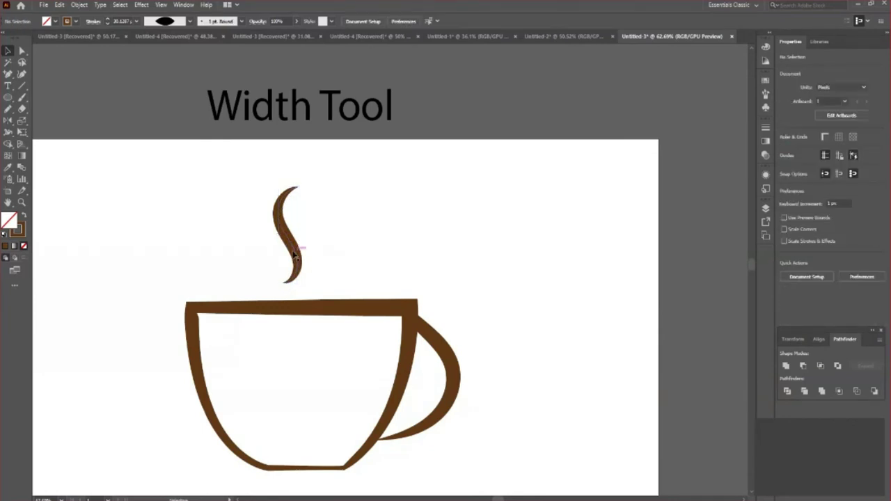
{"action": "left_click", "coordinate": [301, 255]}
{"action": "left_click_drag", "start_coordinate": [303, 256], "coordinate": [317, 258]}
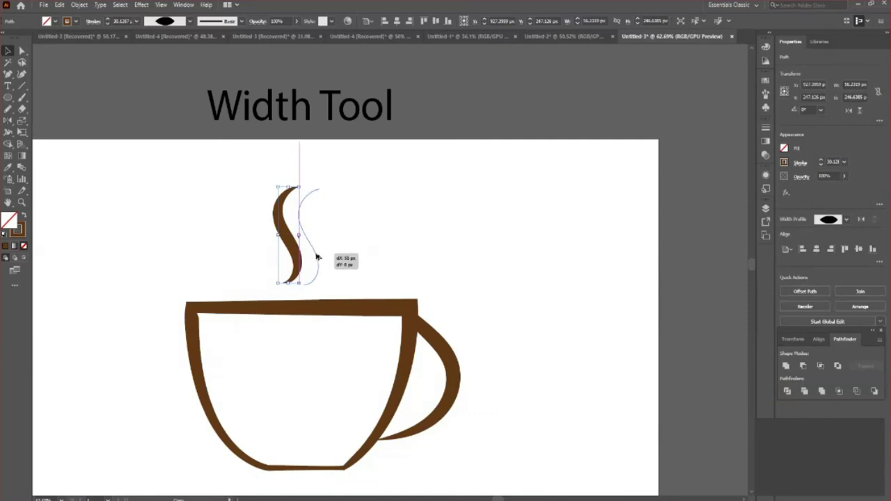
{"action": "left_click_drag", "start_coordinate": [316, 257], "coordinate": [342, 261]}
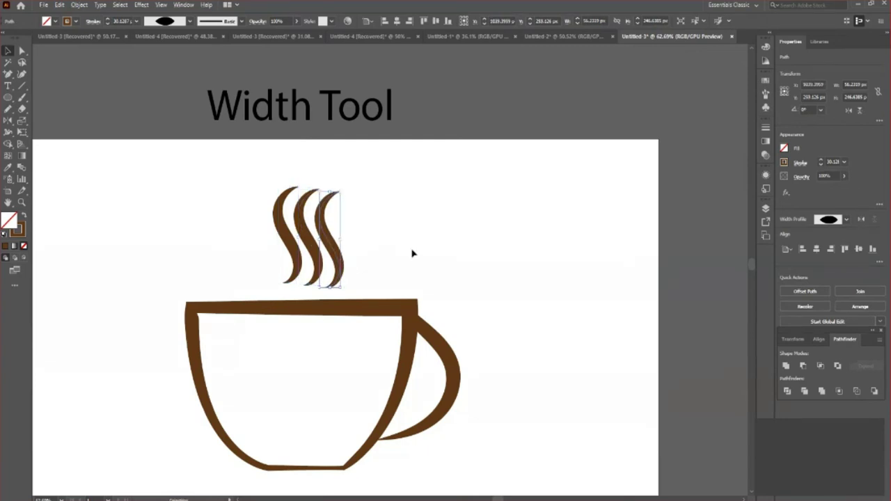
- Marquee-select all three steam wisps together
{"action": "left_click", "coordinate": [412, 253]}
{"action": "left_click_drag", "start_coordinate": [229, 180], "coordinate": [394, 243]}
{"action": "left_click", "coordinate": [443, 255]}
{"action": "left_click_drag", "start_coordinate": [265, 194], "coordinate": [375, 248]}
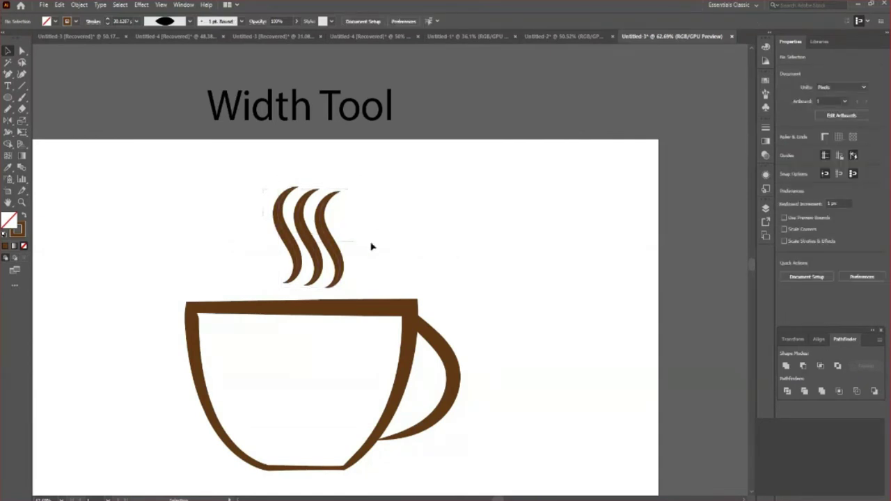
- Horizontally centre the steam wisps over the cup and nudge everything down slightly
{"action": "left_click", "coordinate": [345, 309], "text": "shift"}
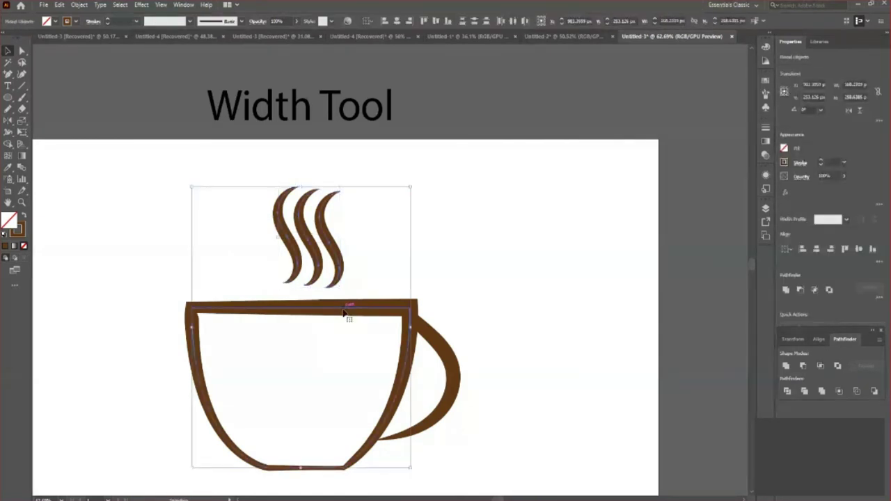
{"action": "left_click", "coordinate": [396, 21]}
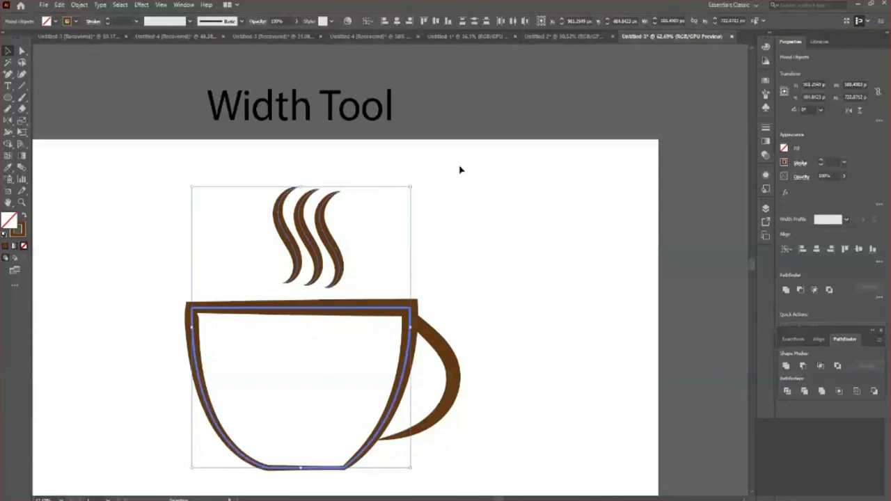
{"action": "left_click", "coordinate": [383, 250]}
{"action": "scroll", "coordinate": [341, 362], "scroll_direction": "down", "scroll_amount": 3}
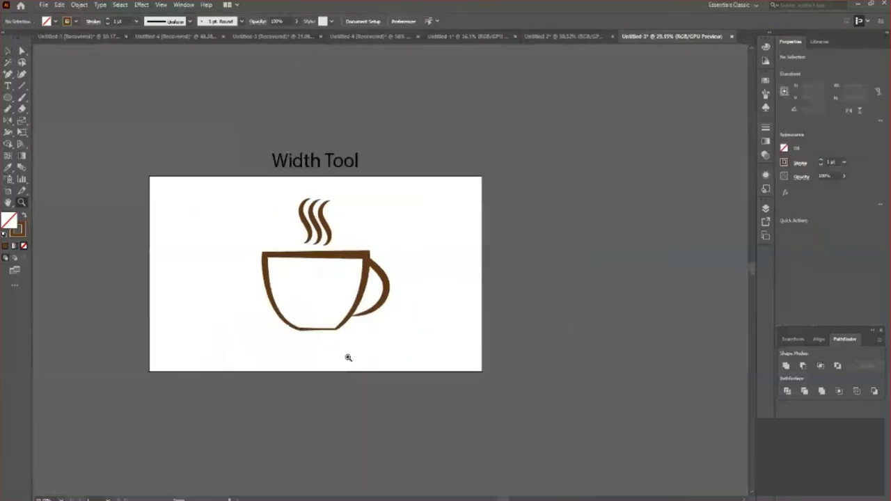
{"action": "scroll", "coordinate": [348, 360], "scroll_direction": "up", "scroll_amount": 1}
{"action": "key", "text": "v"}
{"action": "left_click_drag", "start_coordinate": [218, 168], "coordinate": [441, 369]}
{"action": "key", "text": "Down"}
{"action": "key", "text": "Down"}
{"action": "key", "text": "Down"}
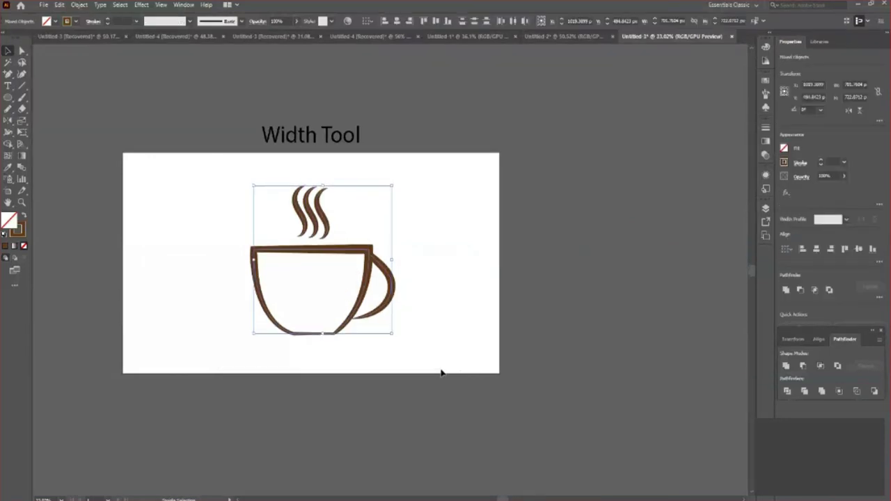
{"action": "left_click", "coordinate": [413, 362]}
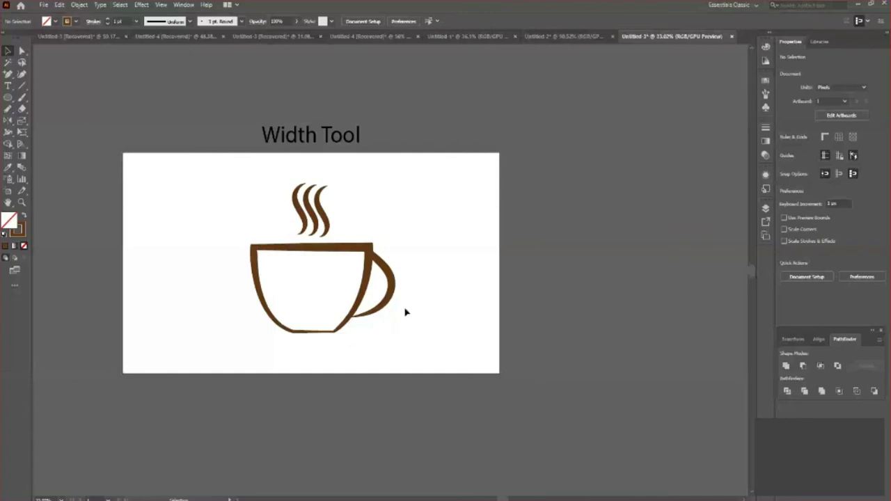
- Ungroup the steam wisps and select the middle one
{"action": "left_click", "coordinate": [319, 188]}
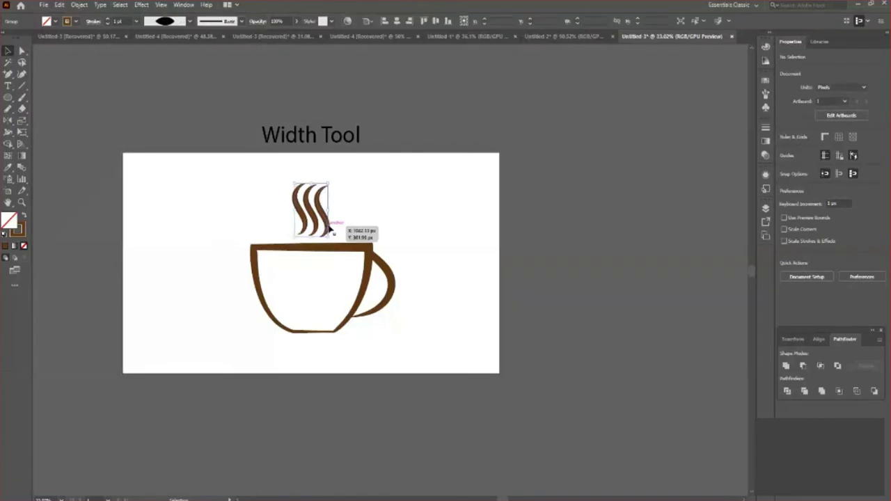
{"action": "right_click", "coordinate": [328, 225]}
{"action": "left_click", "coordinate": [354, 307]}
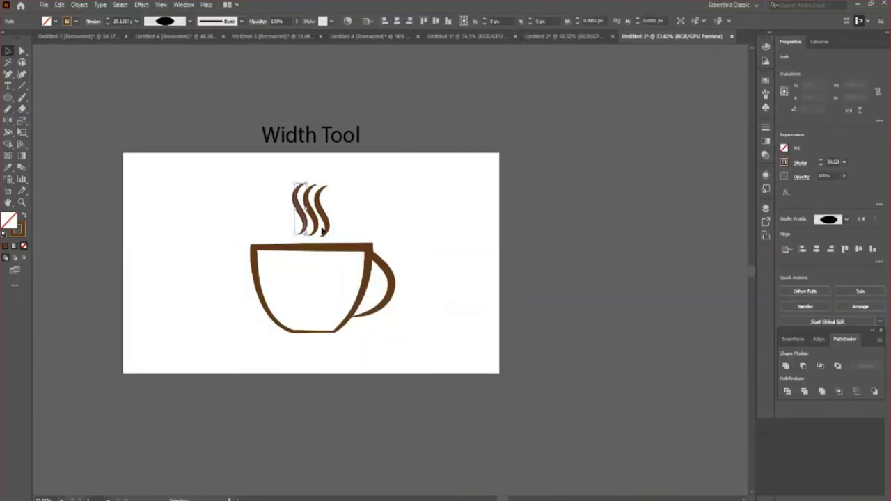
{"action": "left_click", "coordinate": [317, 232]}
{"action": "left_click", "coordinate": [346, 239]}
{"action": "left_click", "coordinate": [316, 232]}
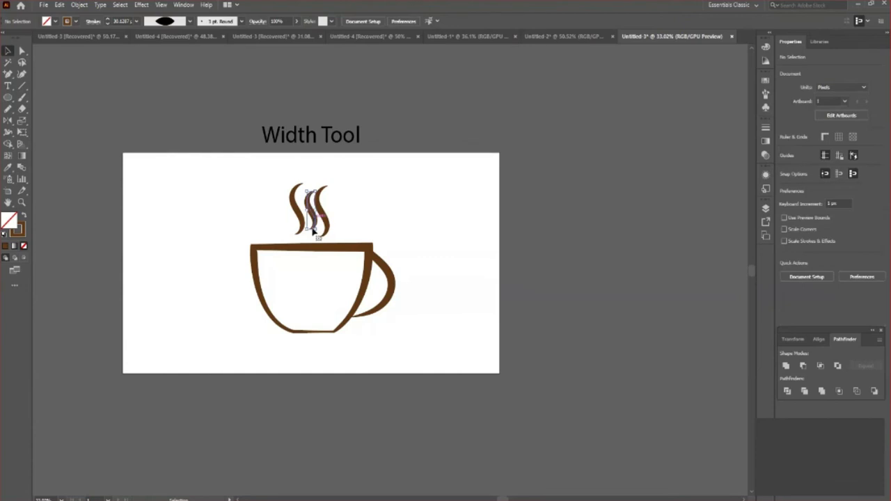
- Lower the middle wisp, then nudge all three wisps down toward the rim
{"action": "key", "text": "shift+w"}
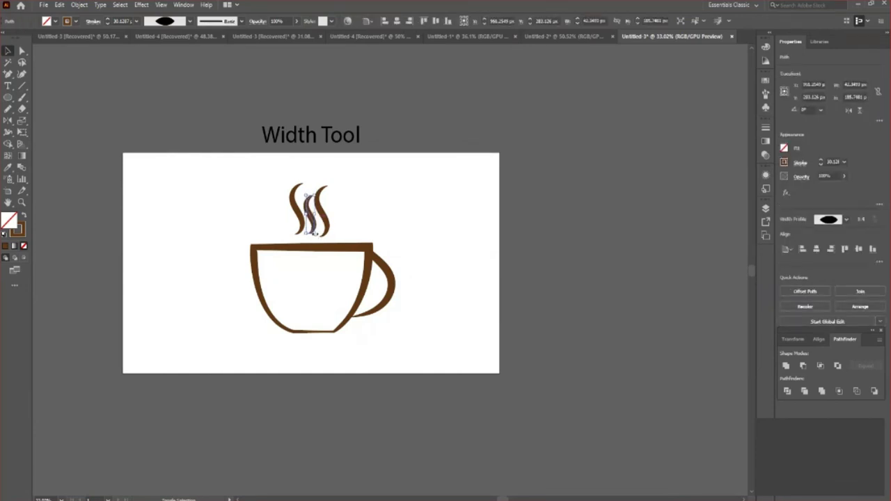
{"action": "left_click_drag", "start_coordinate": [309, 217], "coordinate": [312, 217]}
{"action": "left_click", "coordinate": [388, 206]}
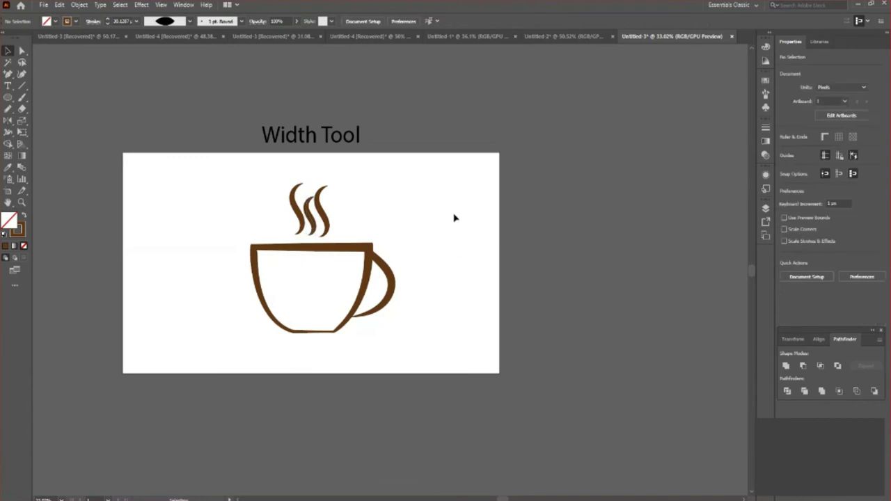
{"action": "left_click_drag", "start_coordinate": [254, 170], "coordinate": [358, 225]}
{"action": "key", "text": "Down"}
{"action": "key", "text": "Down"}
{"action": "key", "text": "Down"}
{"action": "left_click", "coordinate": [381, 233]}
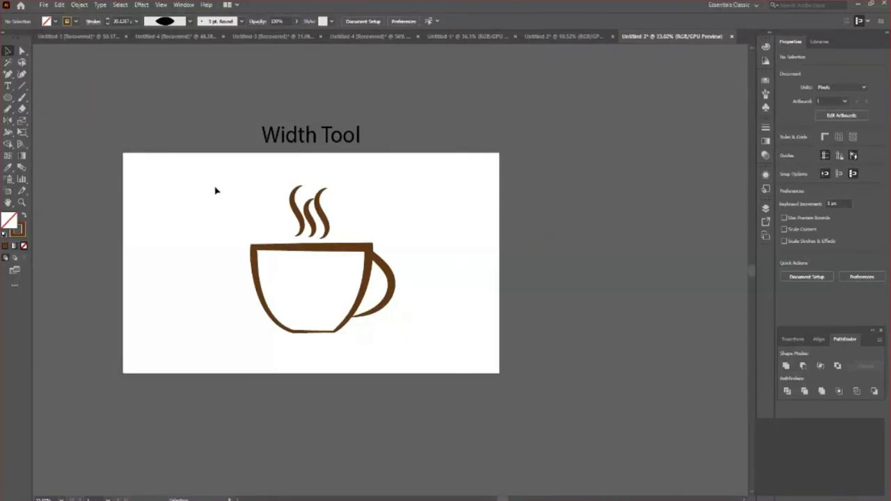
- Raise the wavy stroke on the artboard and undo a first widening attempt
{"action": "left_click", "coordinate": [364, 315]}
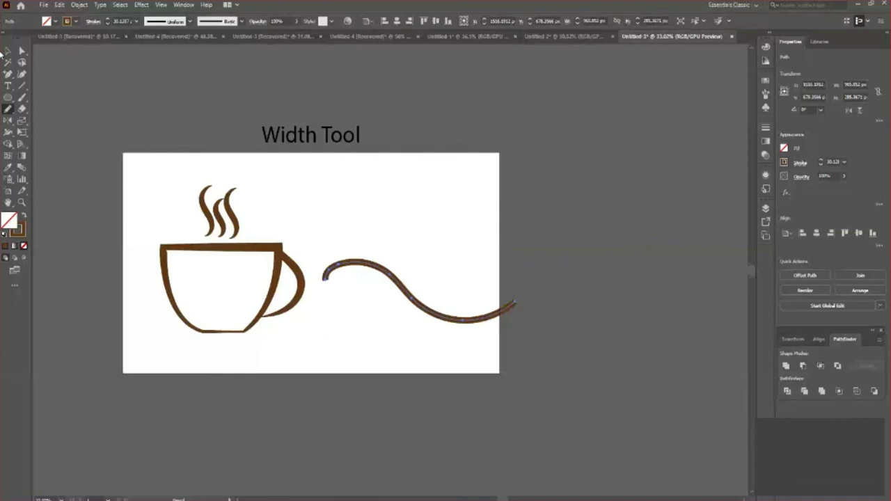
{"action": "left_click", "coordinate": [483, 332]}
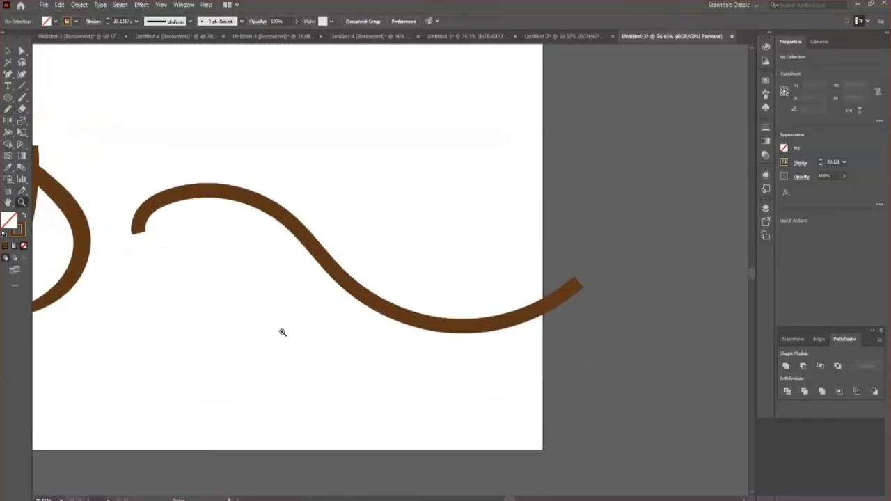
{"action": "key", "text": "v"}
{"action": "left_click_drag", "start_coordinate": [375, 305], "coordinate": [380, 244]}
{"action": "key", "text": "shift+w"}
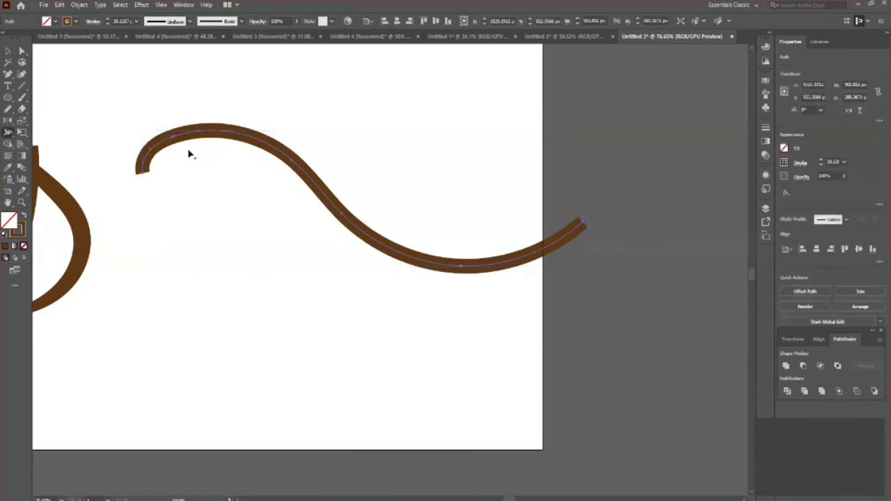
{"action": "left_click_drag", "start_coordinate": [344, 213], "coordinate": [324, 279]}
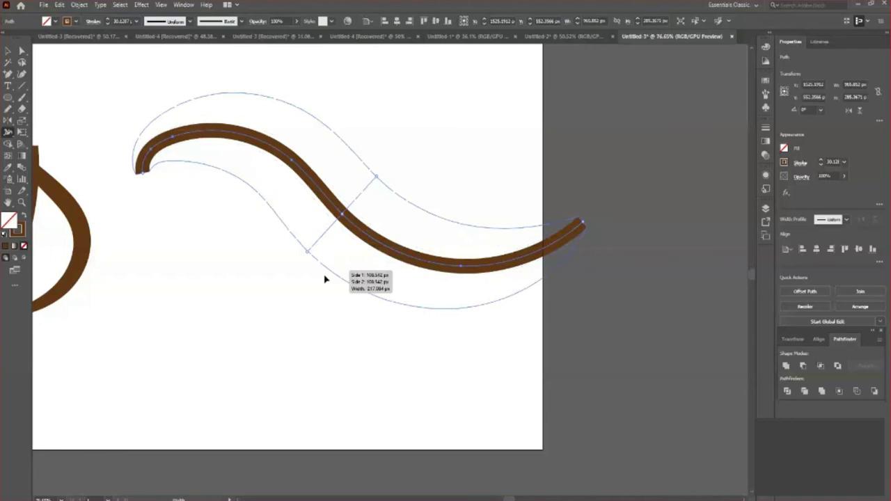
{"action": "scroll", "coordinate": [408, 269], "scroll_direction": "down", "scroll_amount": 3}
{"action": "key", "text": "v"}
{"action": "key", "text": "ctrl+z"}
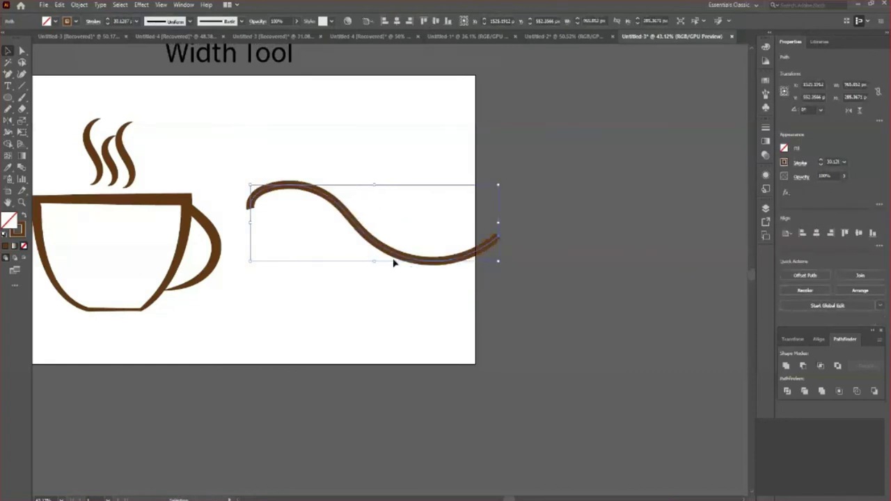
- Widen the stroke's middle and taper its right and left ends to sharp points
{"action": "key", "text": "shift+w"}
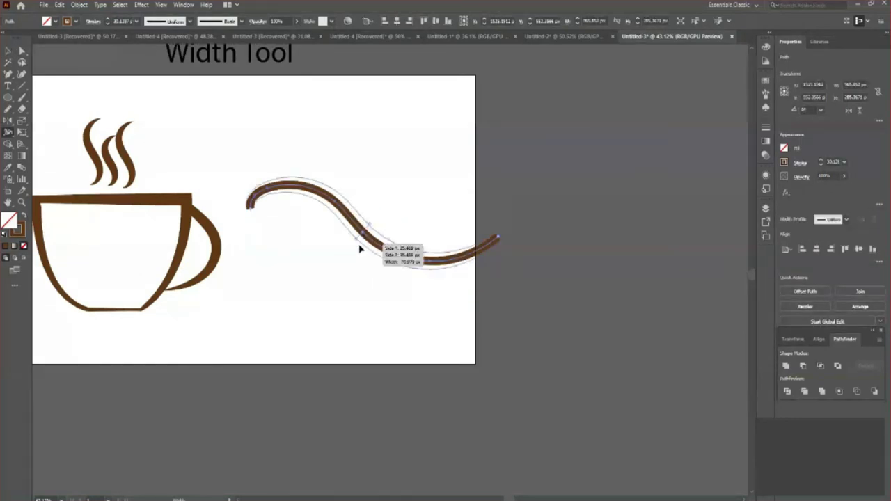
{"action": "left_click_drag", "start_coordinate": [359, 249], "coordinate": [362, 255]}
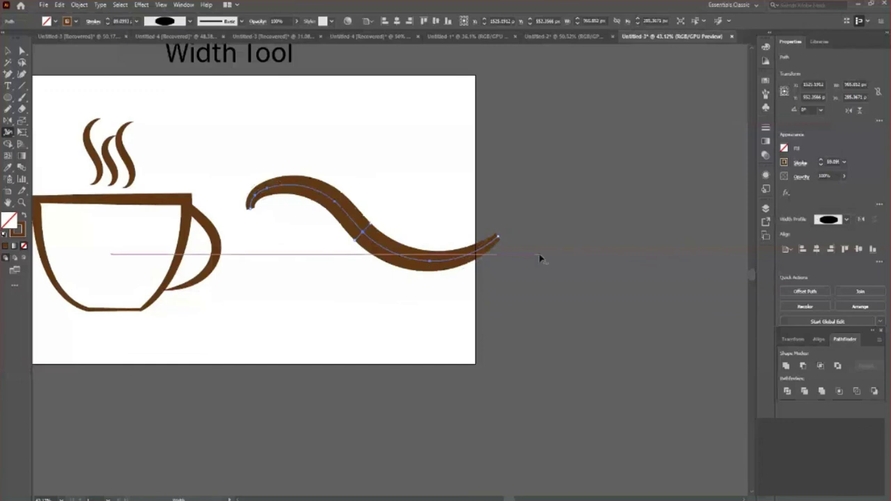
{"action": "scroll", "coordinate": [503, 241], "scroll_direction": "up", "scroll_amount": 5}
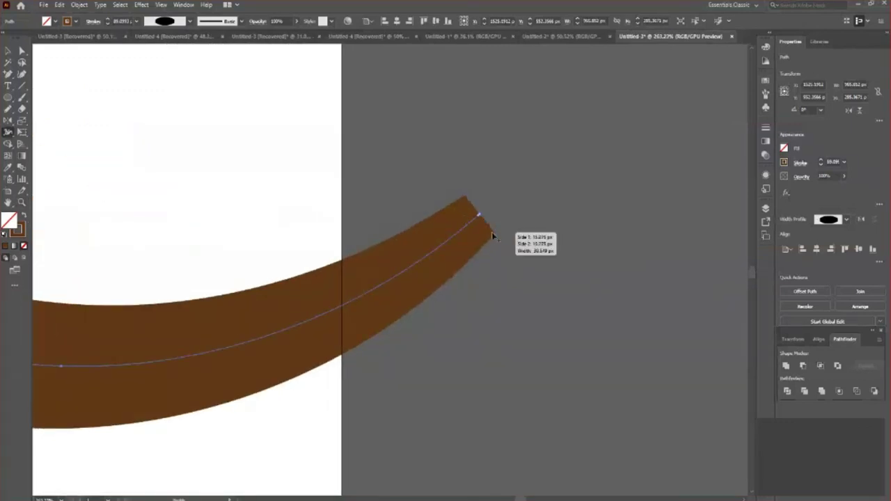
{"action": "left_click_drag", "start_coordinate": [494, 236], "coordinate": [516, 229]}
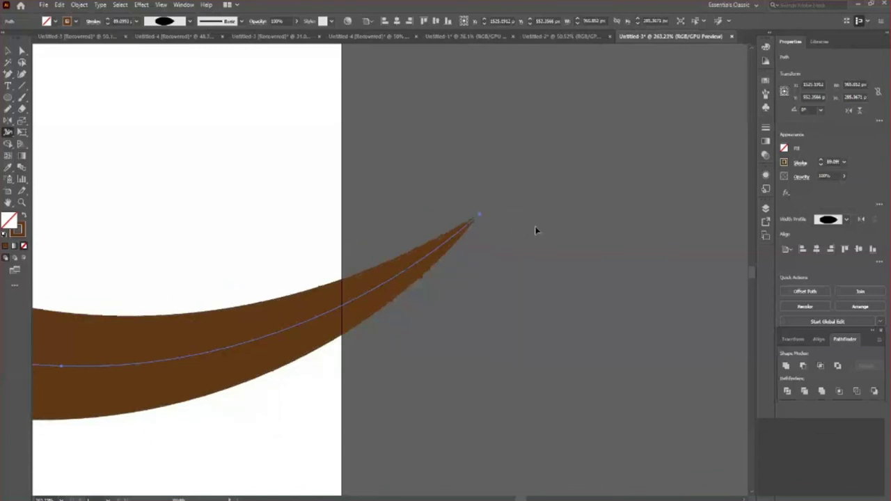
{"action": "key", "text": "z"}
{"action": "left_click_drag", "start_coordinate": [357, 243], "coordinate": [406, 282]}
{"action": "key", "text": "shift+w"}
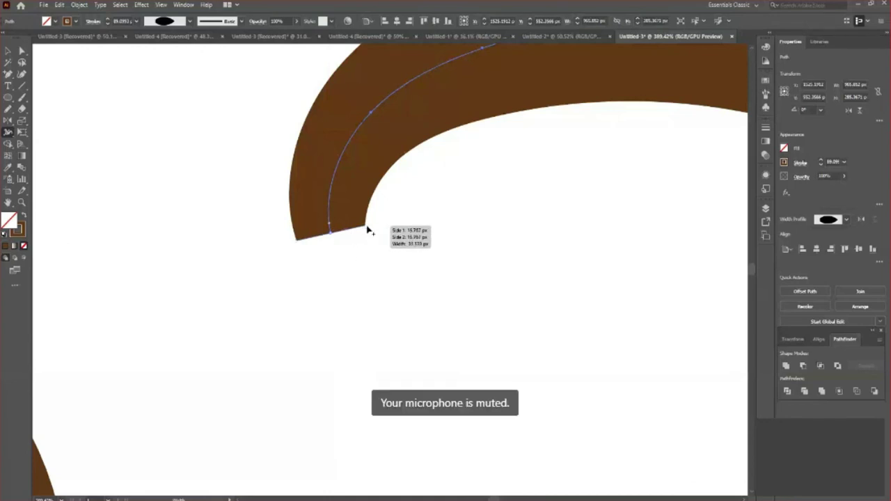
{"action": "left_click_drag", "start_coordinate": [365, 228], "coordinate": [191, 260]}
- Reposition the tapered wave stroke up and to the right on the artboard
{"action": "key", "text": "z"}
{"action": "mouse_move", "coordinate": [369, 205]}
{"action": "left_mouse_down"}
{"action": "mouse_move", "coordinate": [447, 304]}
{"action": "mouse_move", "coordinate": [415, 248]}
{"action": "left_mouse_up"}
{"action": "key", "text": "v"}
{"action": "left_click", "coordinate": [529, 318]}
{"action": "key", "text": "z"}
{"action": "mouse_move", "coordinate": [529, 318]}
{"action": "left_mouse_down"}
{"action": "mouse_move", "coordinate": [397, 290]}
{"action": "mouse_move", "coordinate": [427, 322]}
{"action": "left_mouse_up"}
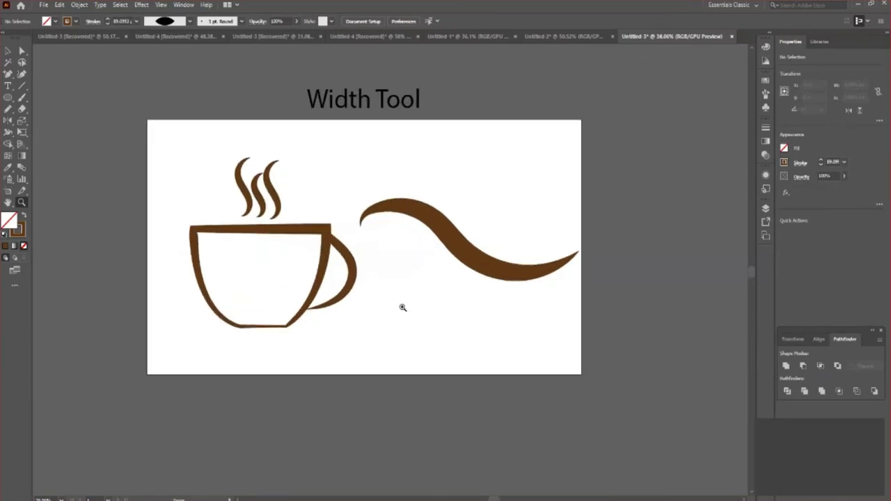
{"action": "left_click_drag", "start_coordinate": [402, 307], "coordinate": [421, 311]}
{"action": "key", "text": "v"}
{"action": "left_click", "coordinate": [520, 255]}
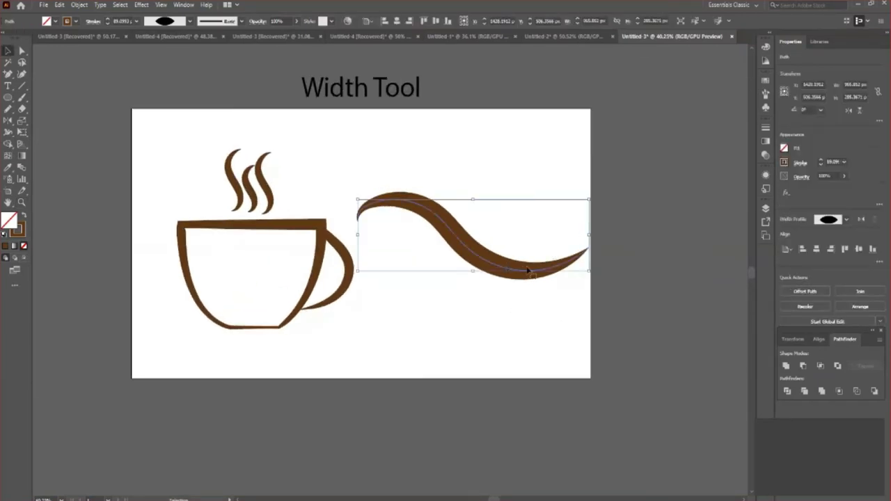
{"action": "left_click_drag", "start_coordinate": [527, 270], "coordinate": [643, 243]}
- Move the tapered wave left and down so it sits beside the coffee cup
{"action": "left_click", "coordinate": [433, 273]}
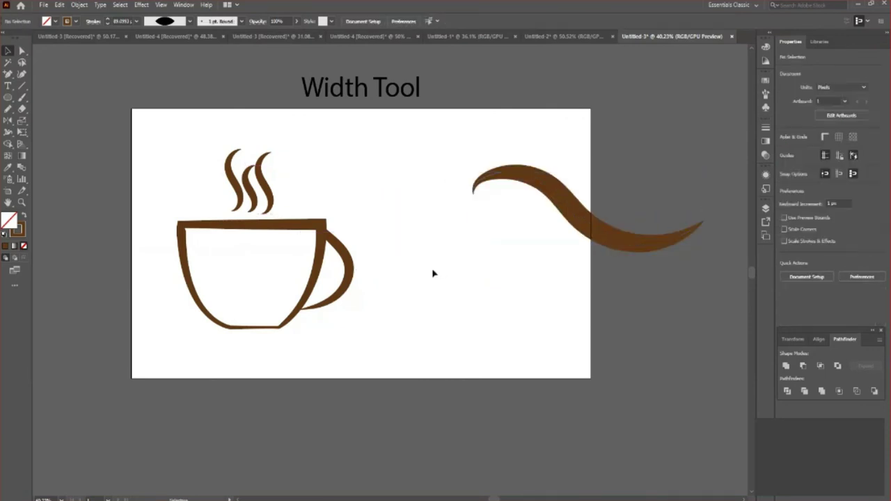
{"action": "left_click_drag", "start_coordinate": [571, 231], "coordinate": [480, 283]}
{"action": "left_click", "coordinate": [381, 326]}
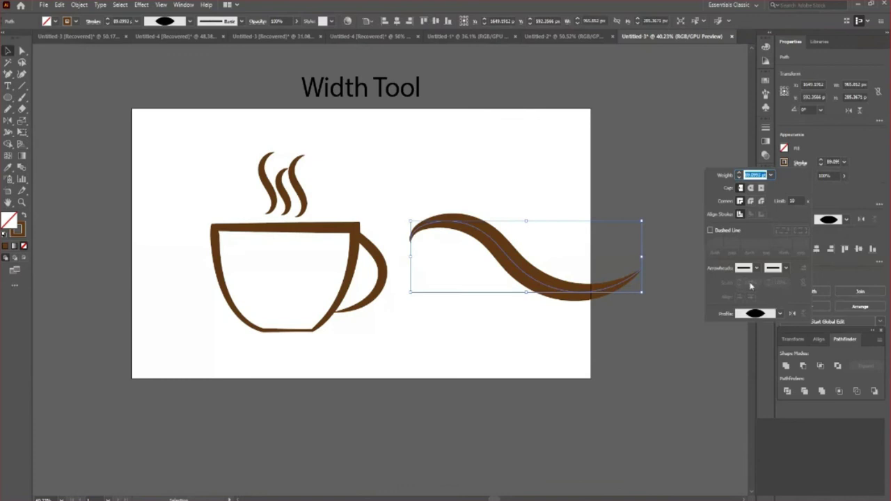
- Add a start arrowhead to the wave and shrink its scale to a tiny tip
{"action": "left_click", "coordinate": [758, 269]}
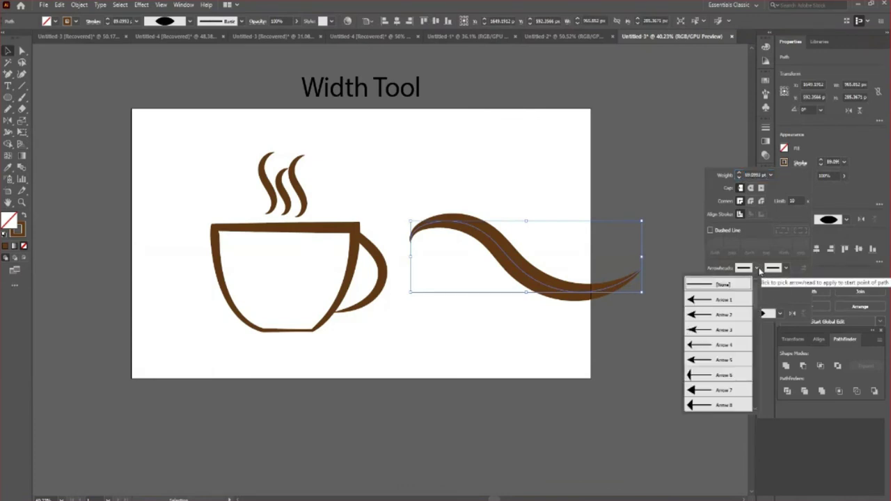
{"action": "left_click", "coordinate": [738, 299]}
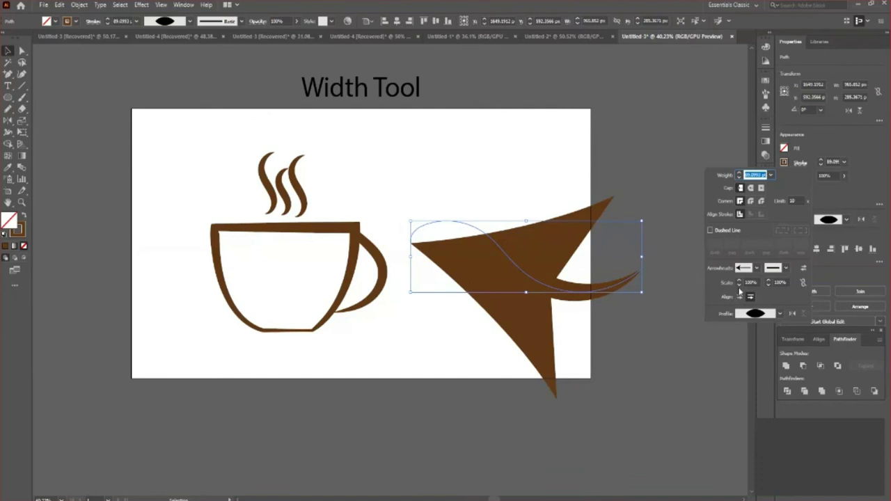
{"action": "left_click", "coordinate": [739, 286]}
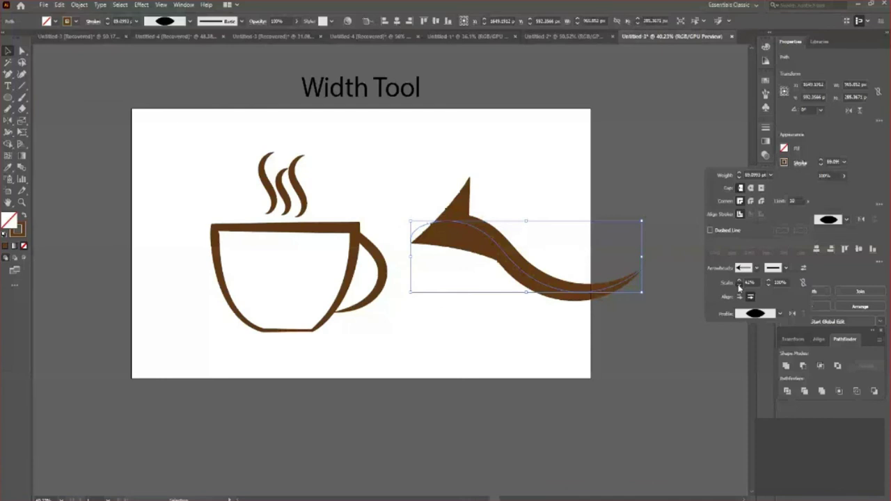
{"action": "left_click", "coordinate": [739, 285]}
{"action": "left_click", "coordinate": [739, 284]}
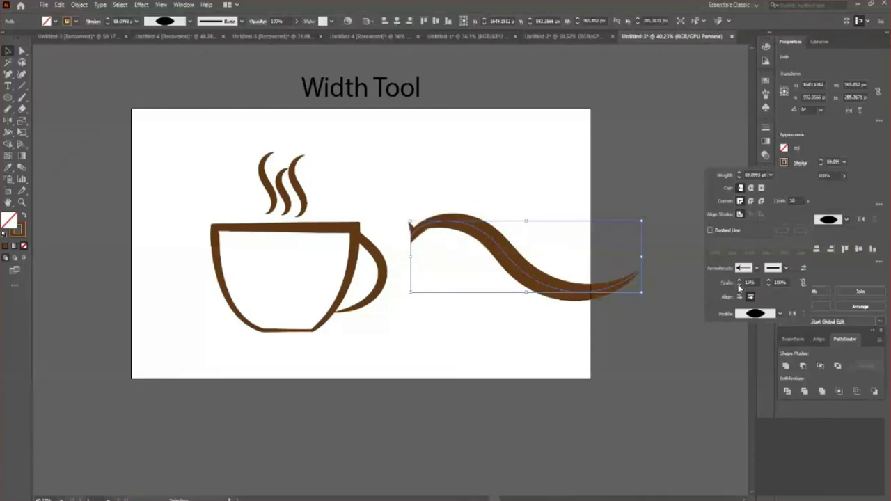
{"action": "left_click", "coordinate": [739, 285]}
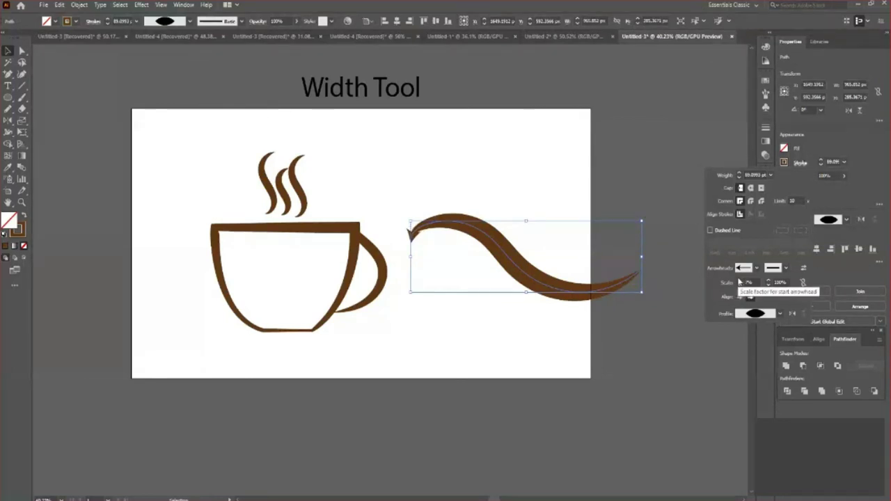
{"action": "left_click", "coordinate": [739, 284]}
{"action": "left_click", "coordinate": [740, 280]}
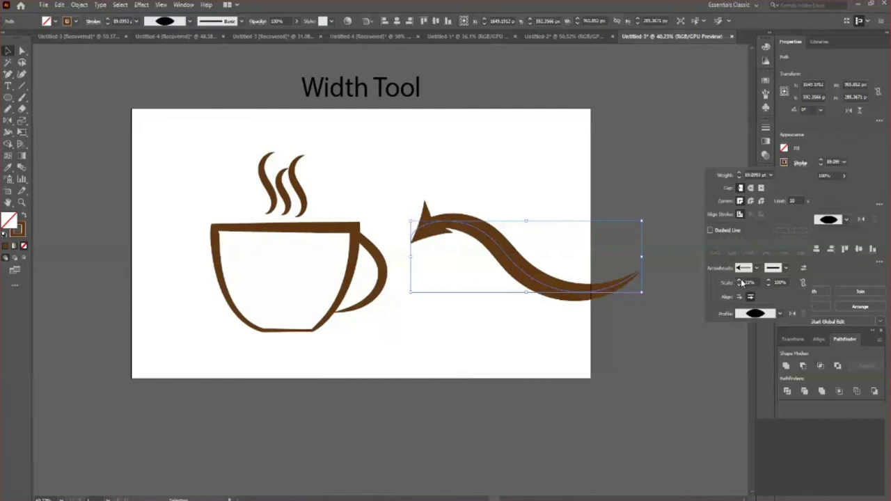
{"action": "left_click", "coordinate": [739, 285]}
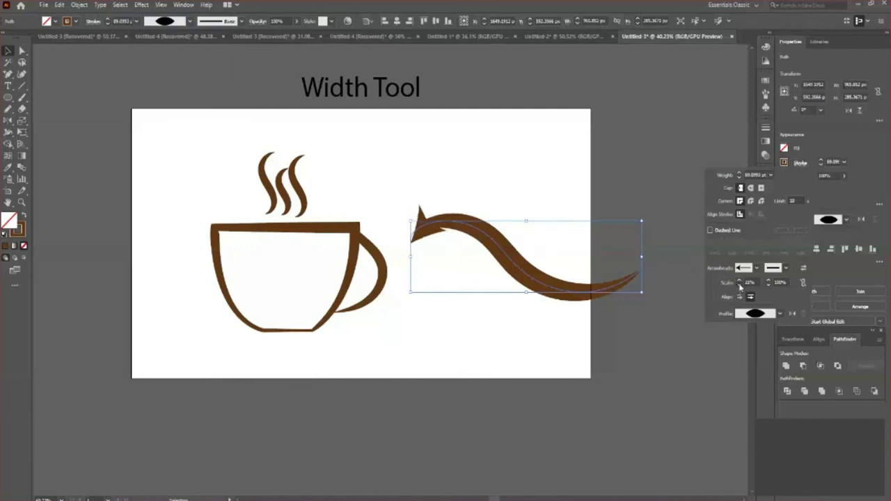
{"action": "left_click", "coordinate": [739, 286]}
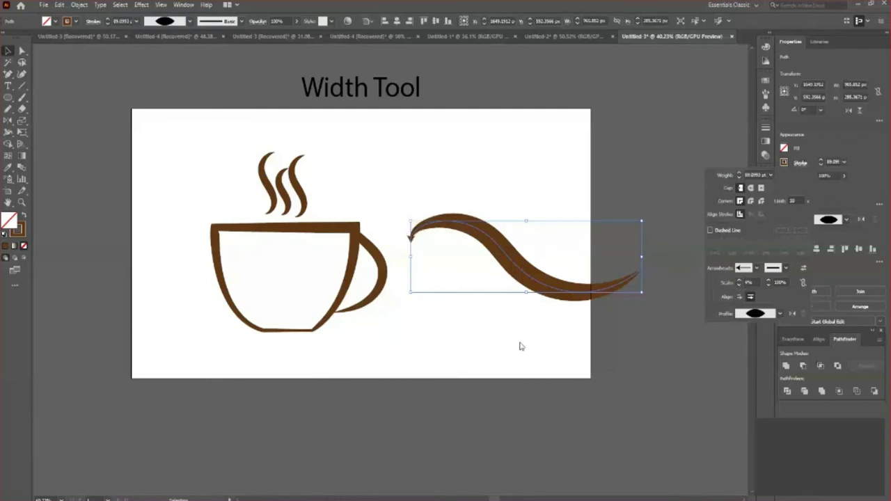
{"action": "left_click", "coordinate": [341, 311]}
- Reduce the wave's stroke weight to 42 pt for a slimmer stroke
{"action": "key", "text": "z"}
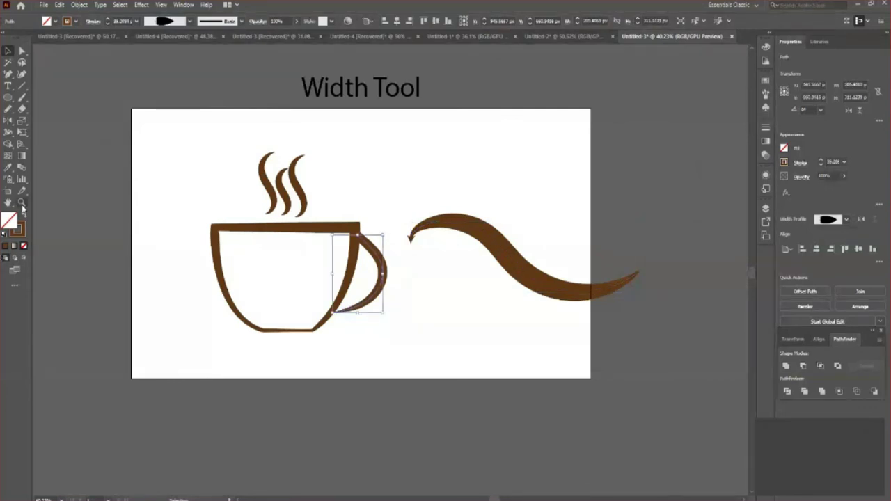
{"action": "left_click_drag", "start_coordinate": [447, 244], "coordinate": [696, 411]}
{"action": "scroll", "coordinate": [376, 288], "scroll_direction": "down", "scroll_amount": 3}
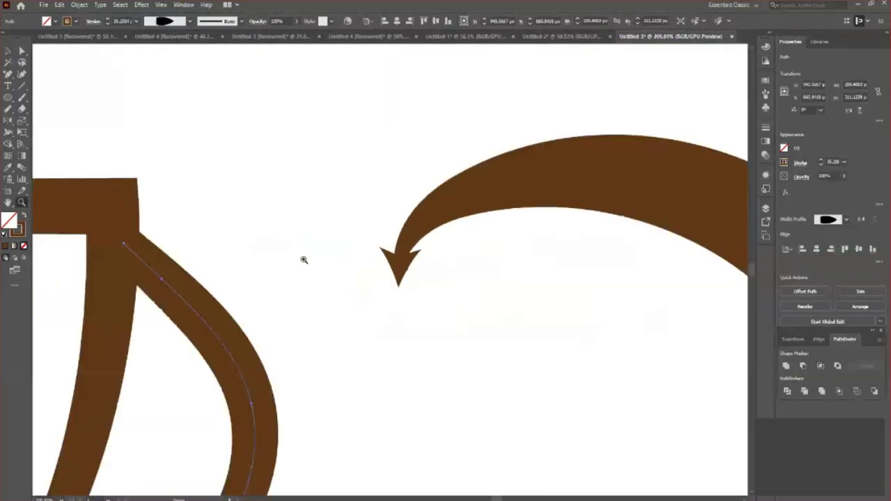
{"action": "scroll", "coordinate": [302, 257], "scroll_direction": "down", "scroll_amount": 6}
{"action": "scroll", "coordinate": [408, 295], "scroll_direction": "up", "scroll_amount": 1}
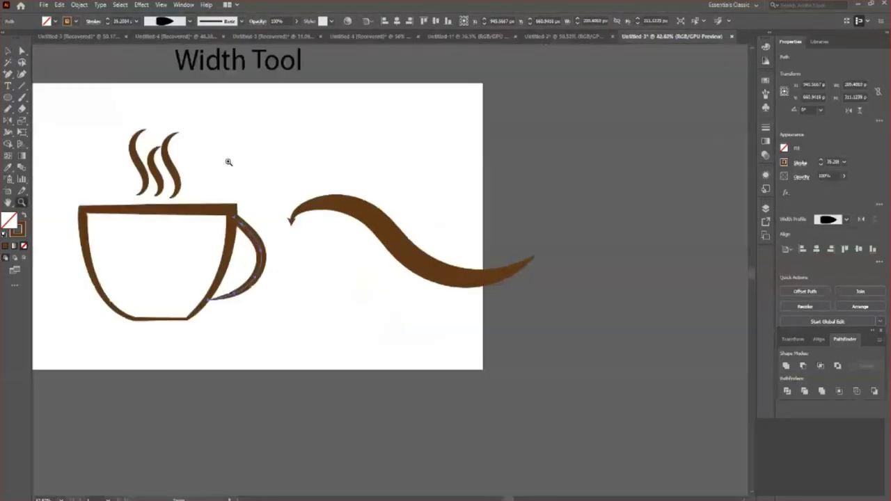
{"action": "left_click", "coordinate": [7, 50]}
{"action": "left_click", "coordinate": [437, 288]}
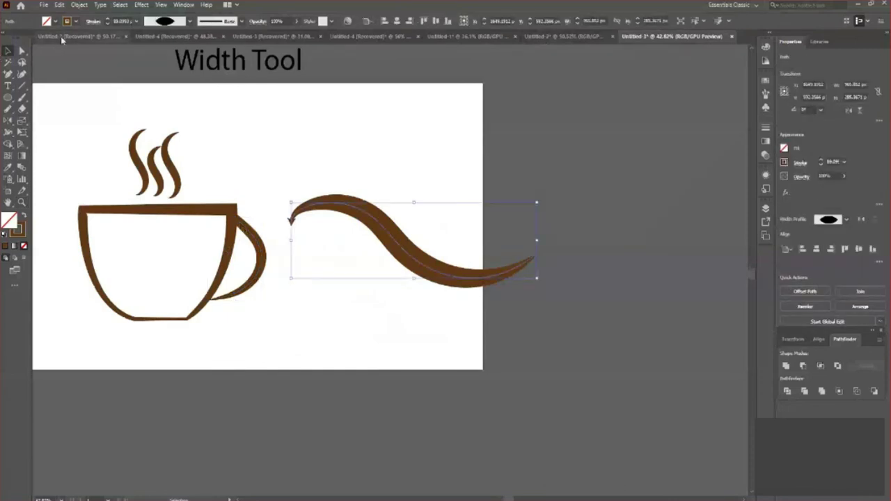
{"action": "left_click", "coordinate": [108, 23]}
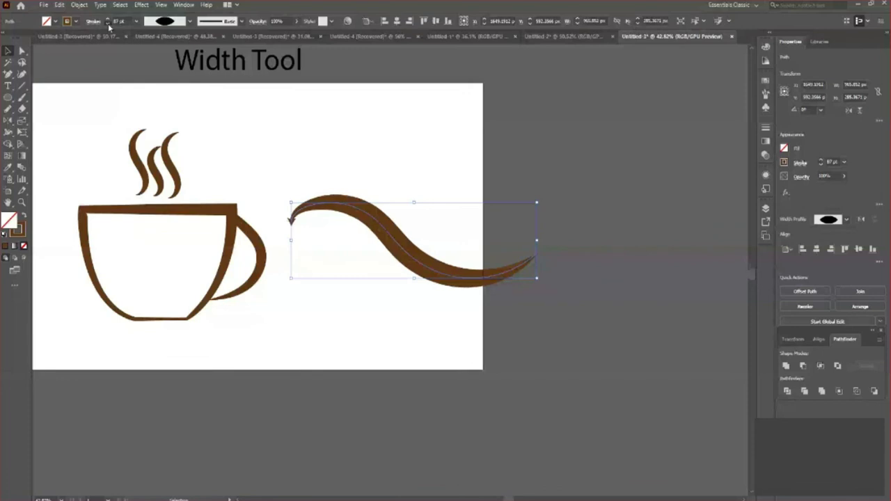
{"action": "left_click", "coordinate": [108, 24]}
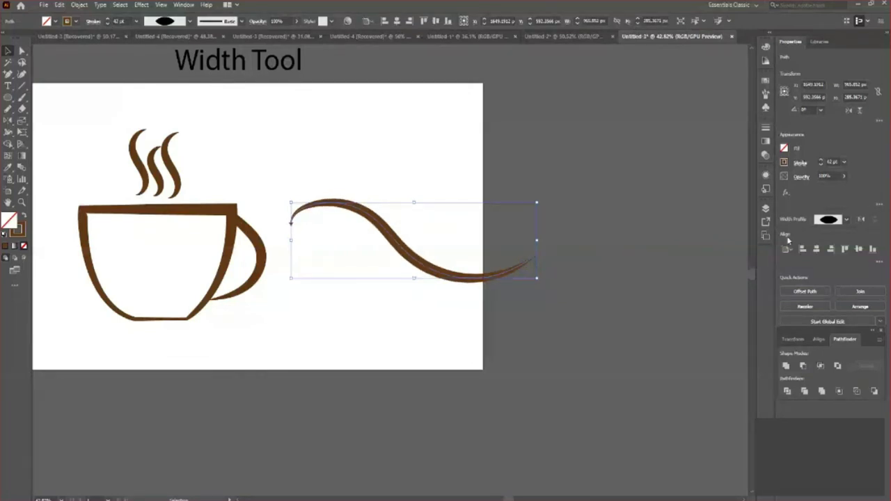
- Set the wave's start arrowhead to Arrow 1, pointing back toward the cup
{"action": "left_click", "coordinate": [800, 162]}
{"action": "left_click", "coordinate": [756, 268]}
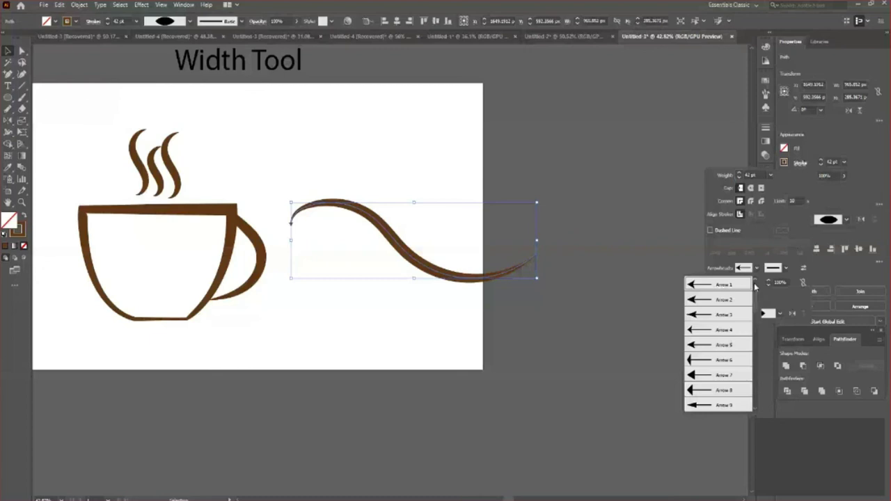
{"action": "left_click", "coordinate": [737, 284]}
{"action": "left_click", "coordinate": [346, 333]}
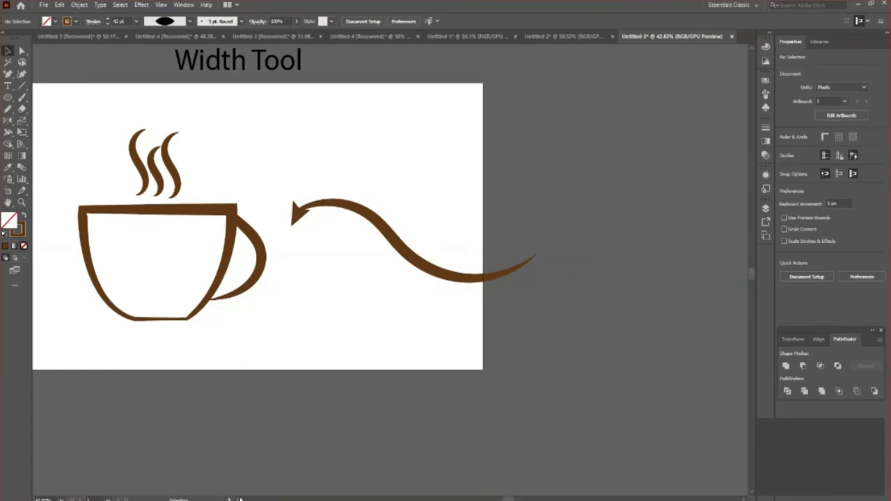
{"action": "scroll", "coordinate": [238, 499], "scroll_direction": "left", "scroll_amount": 3}
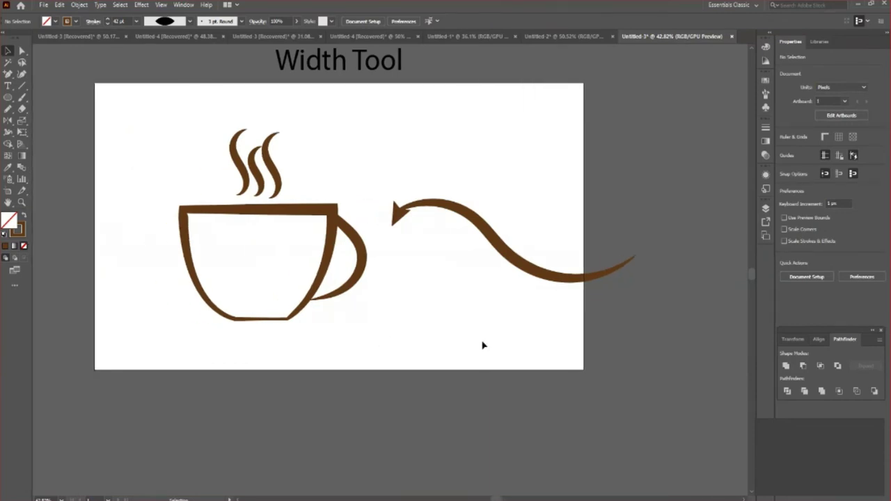